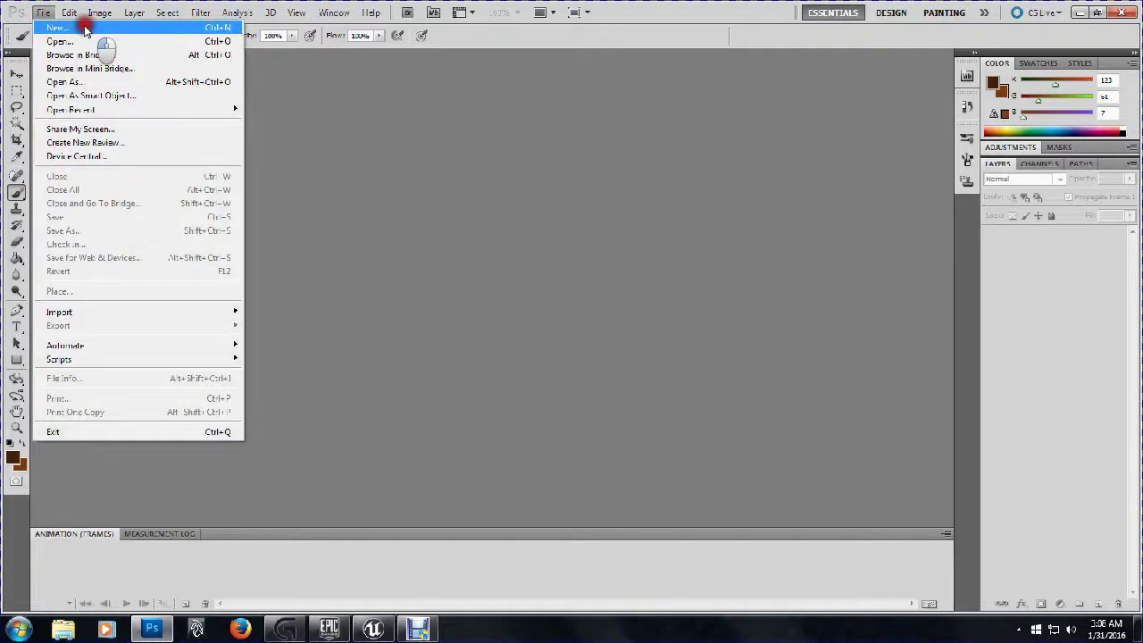
Start a new document named T_RedBrick and set its width to 2048 pixels
{"action": "left_click", "coordinate": [86, 27]}
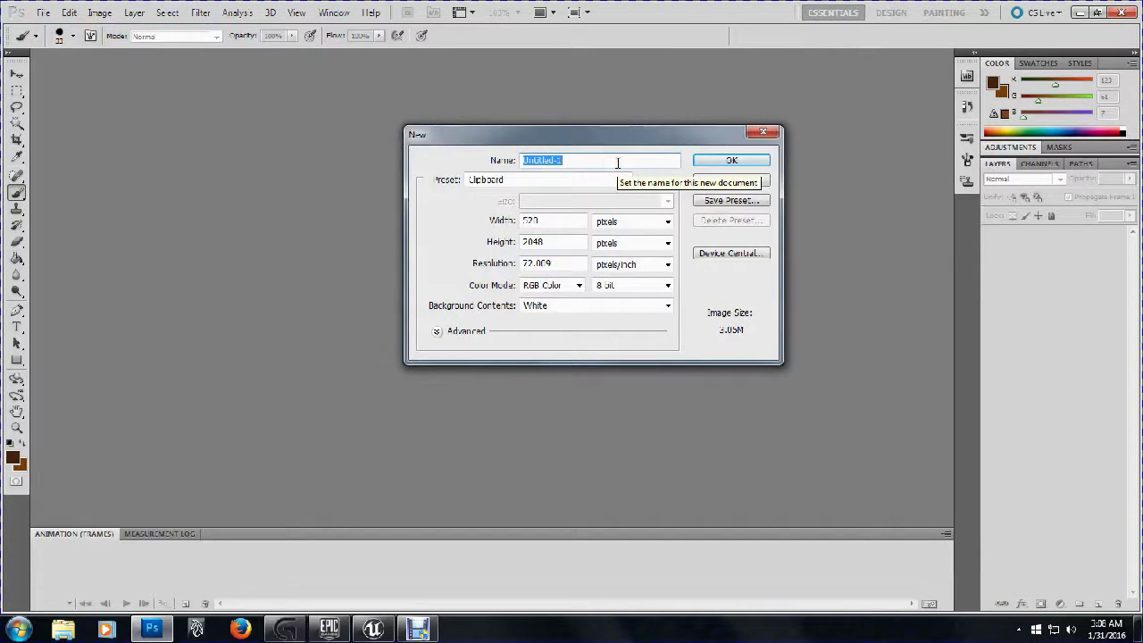
{"action": "type", "text": "T_RedBrick"}
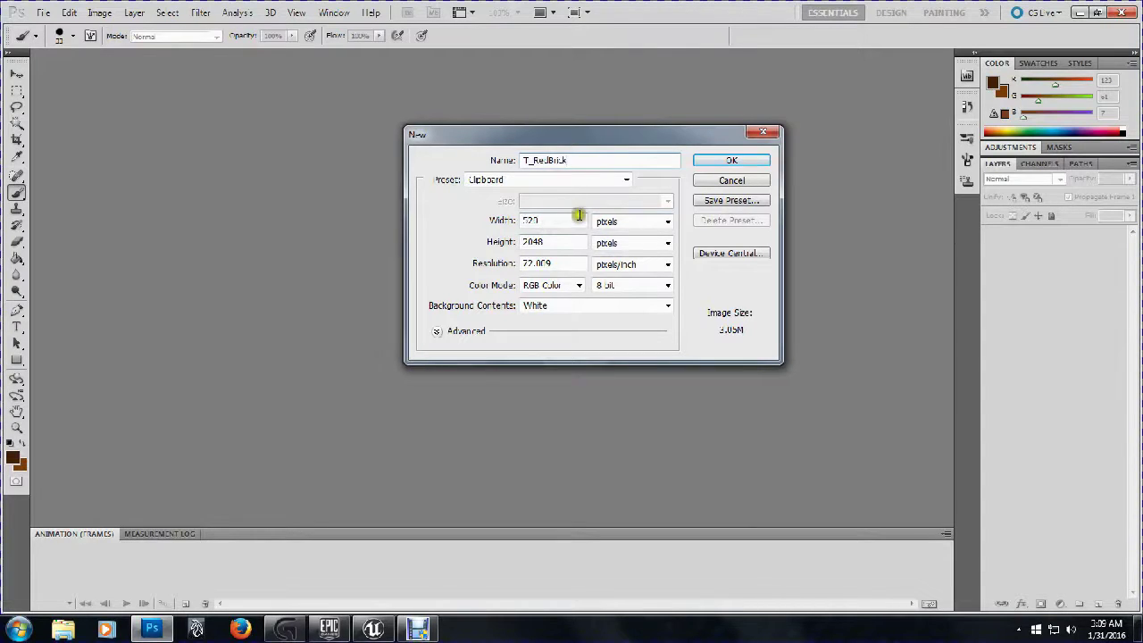
{"action": "left_click_drag", "start_coordinate": [579, 216], "coordinate": [479, 214]}
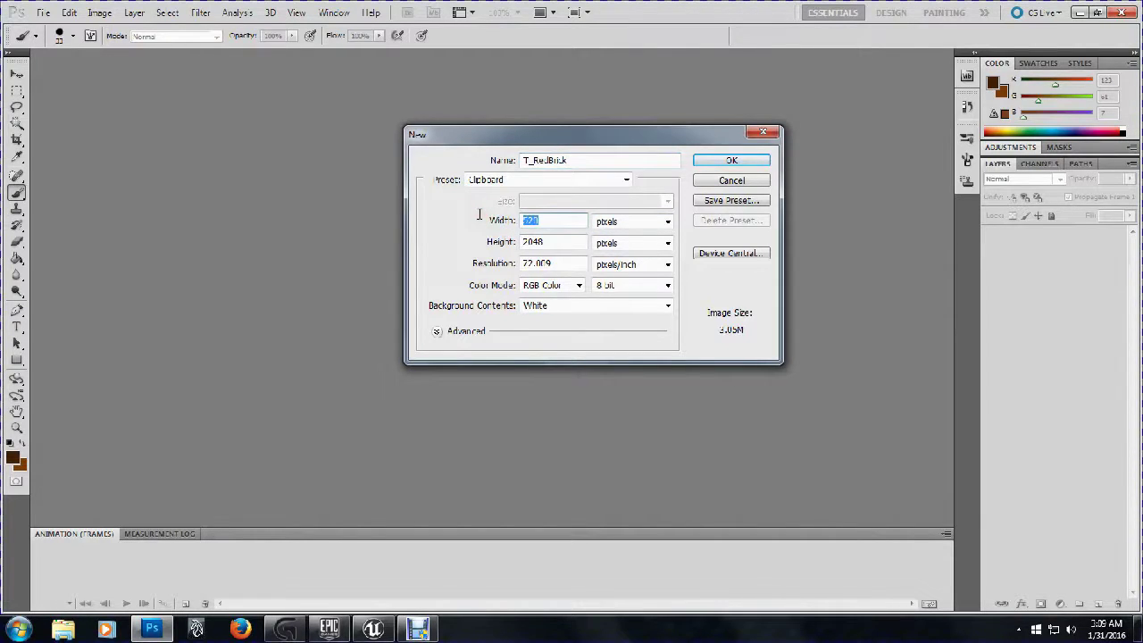
{"action": "type", "text": "20"}
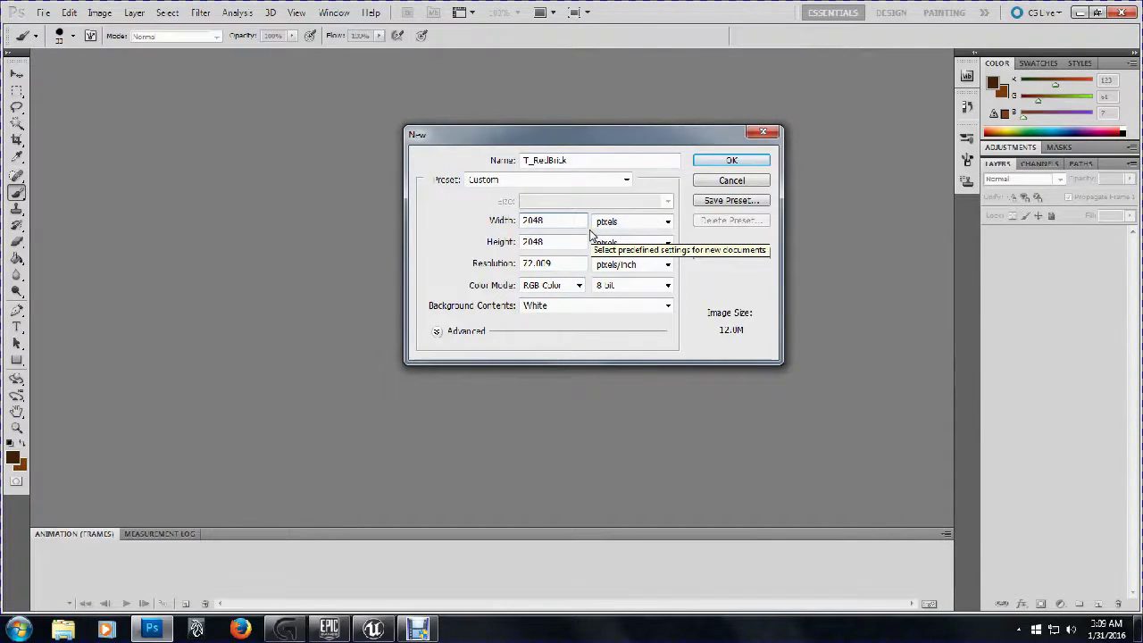
{"action": "left_click_drag", "start_coordinate": [522, 137], "coordinate": [459, 122]}
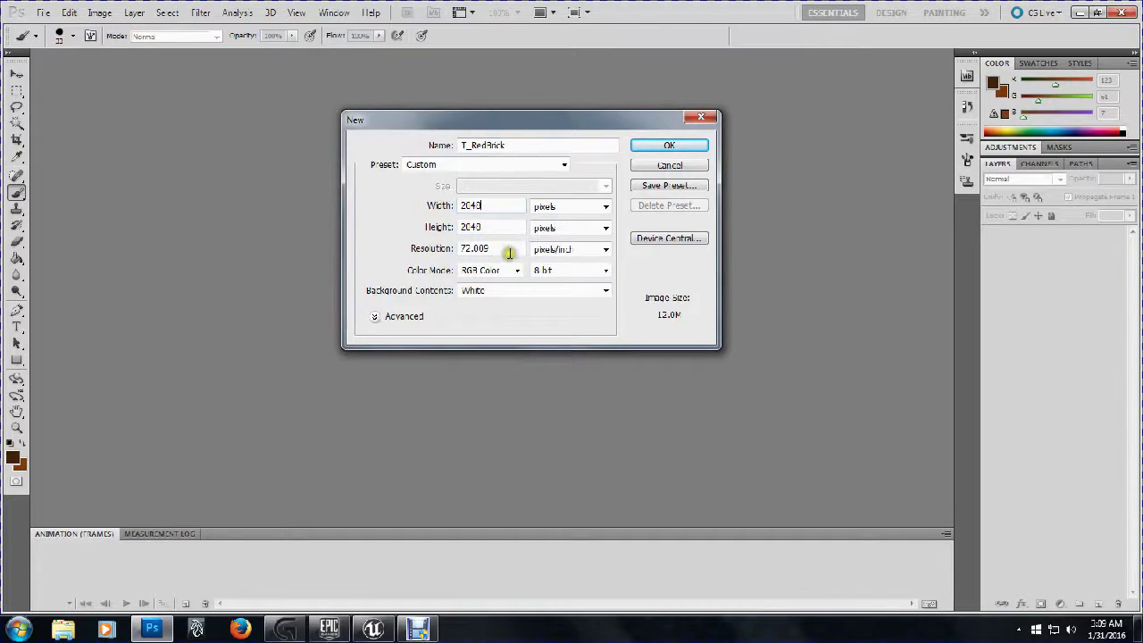
Set the new document's resolution to 72 pixels/inch and create it
{"action": "left_click_drag", "start_coordinate": [509, 253], "coordinate": [334, 261]}
{"action": "type", "text": "30"}
{"action": "key", "text": "BackSpace"}
{"action": "key", "text": "BackSpace"}
{"action": "type", "text": "72"}
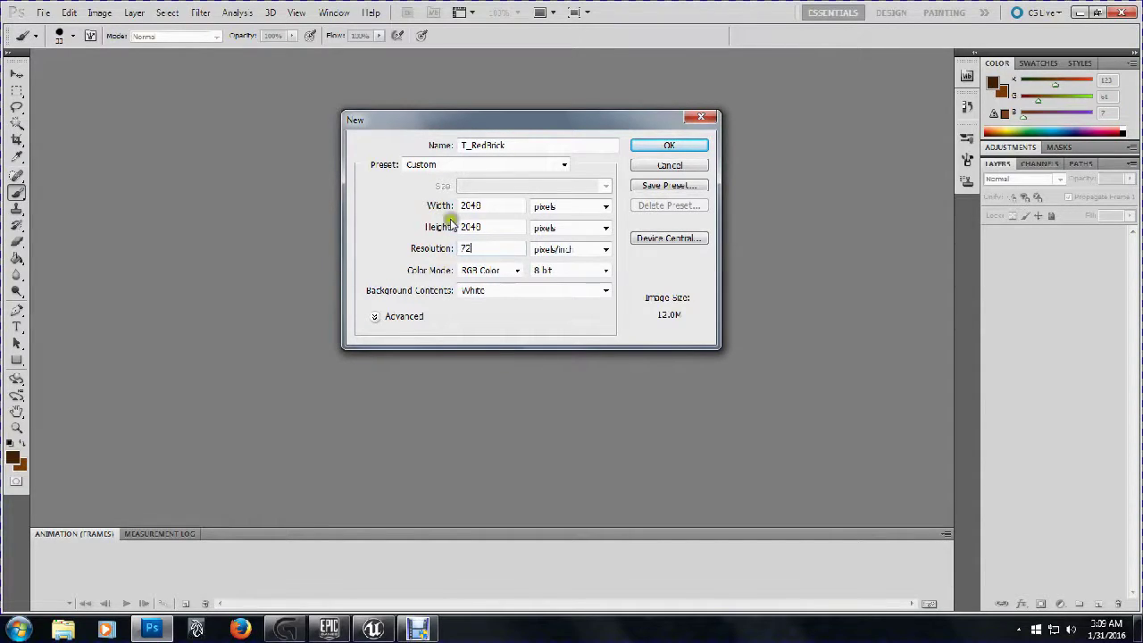
{"action": "left_click", "coordinate": [497, 223]}
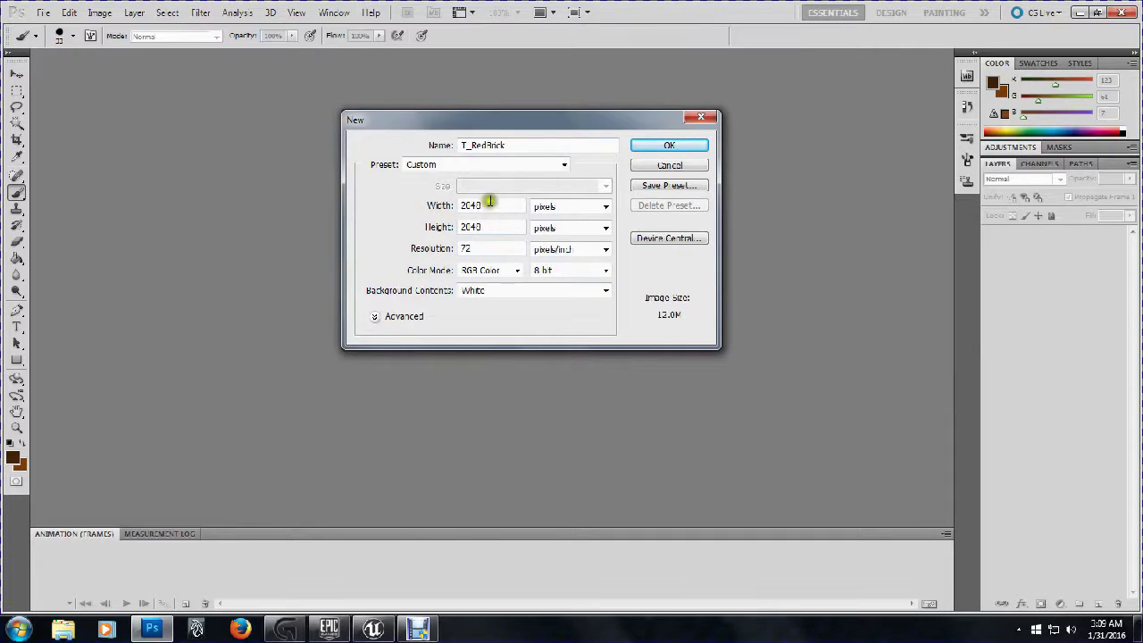
{"action": "left_click", "coordinate": [655, 150]}
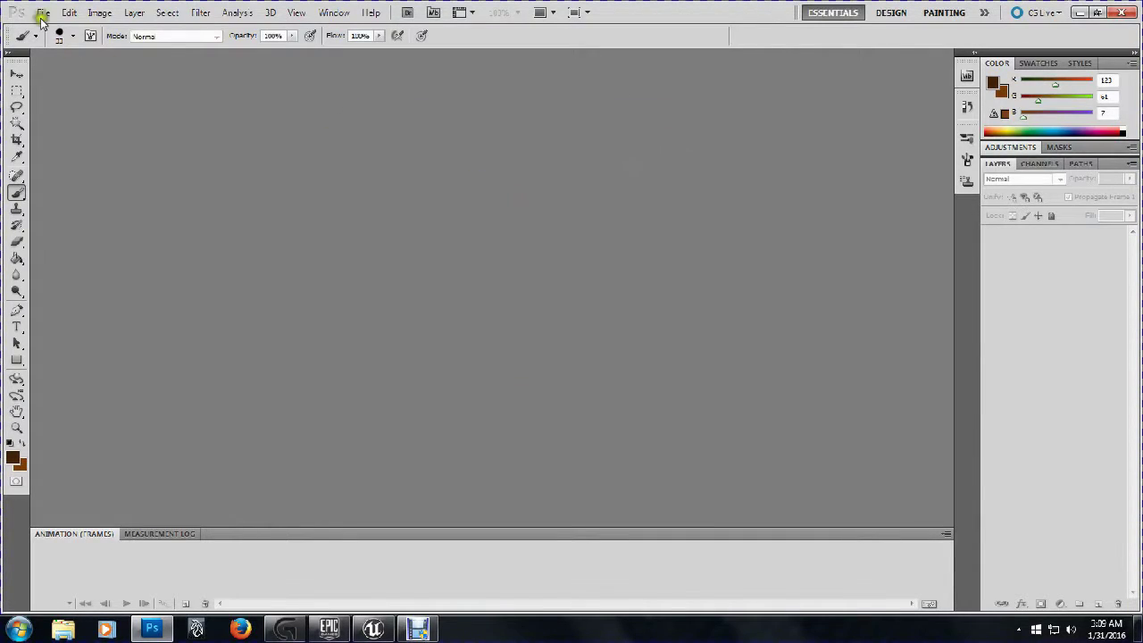
Unlock the Background layer by converting it to a regular layer with the default settings
{"action": "left_click", "coordinate": [41, 16]}
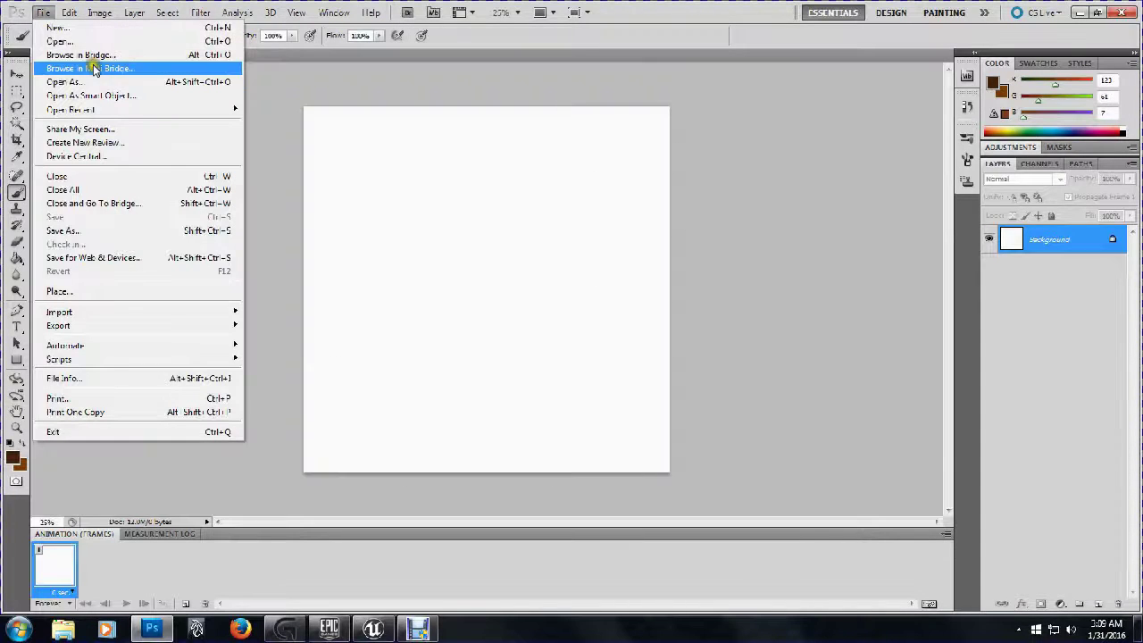
{"action": "left_click", "coordinate": [41, 15]}
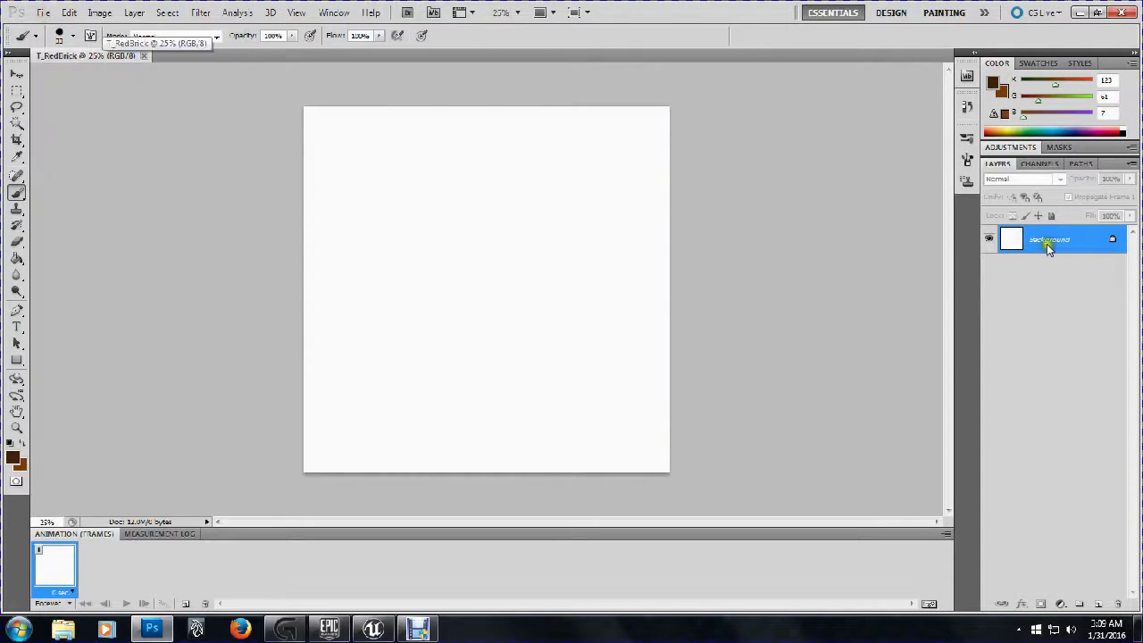
{"action": "double_click", "coordinate": [1111, 241]}
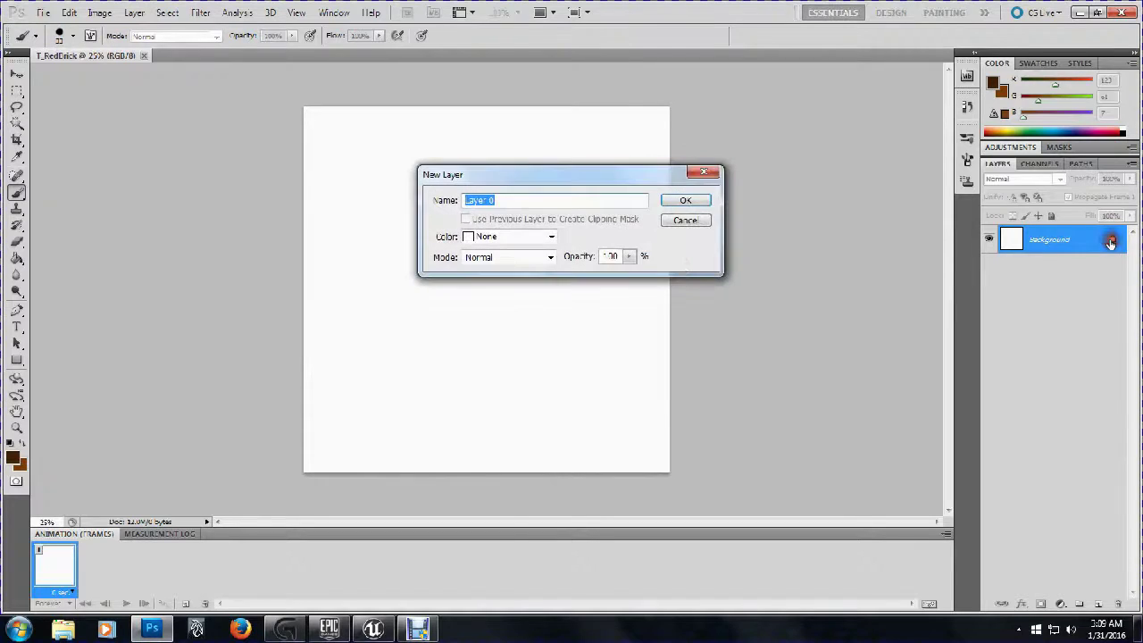
{"action": "left_click", "coordinate": [679, 198]}
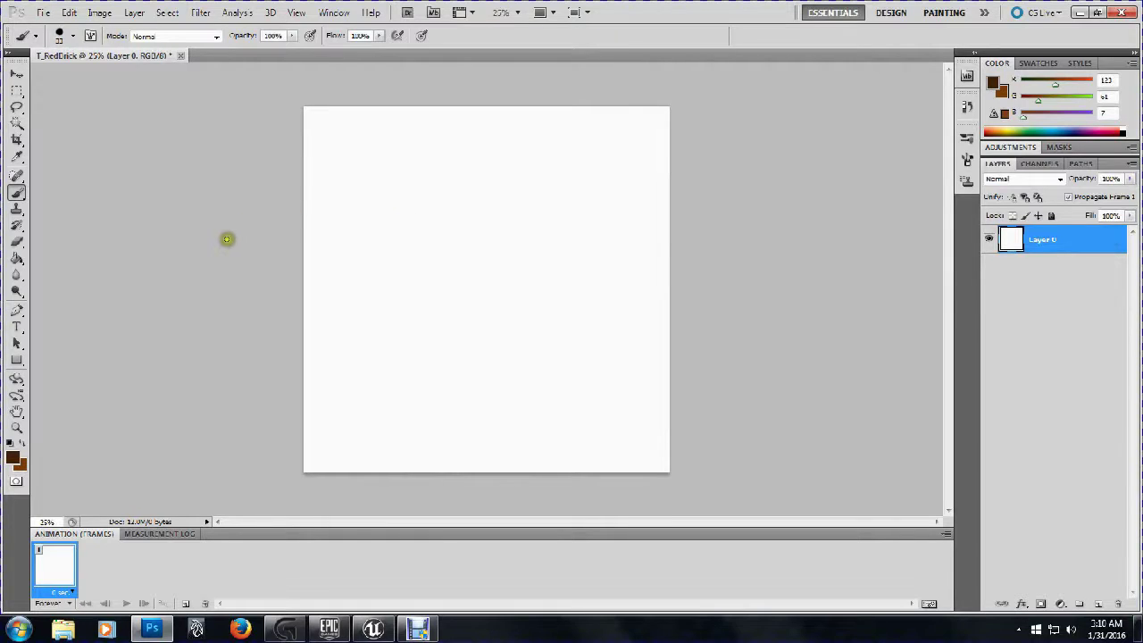
{"action": "left_click", "coordinate": [17, 92]}
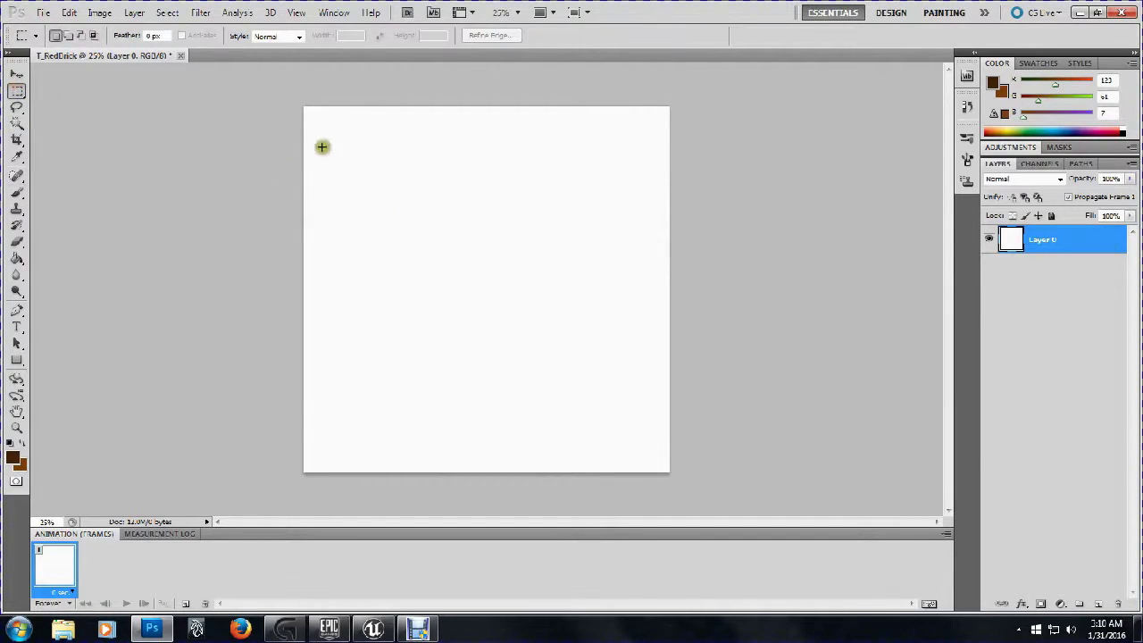
{"action": "left_click_drag", "start_coordinate": [317, 134], "coordinate": [452, 190]}
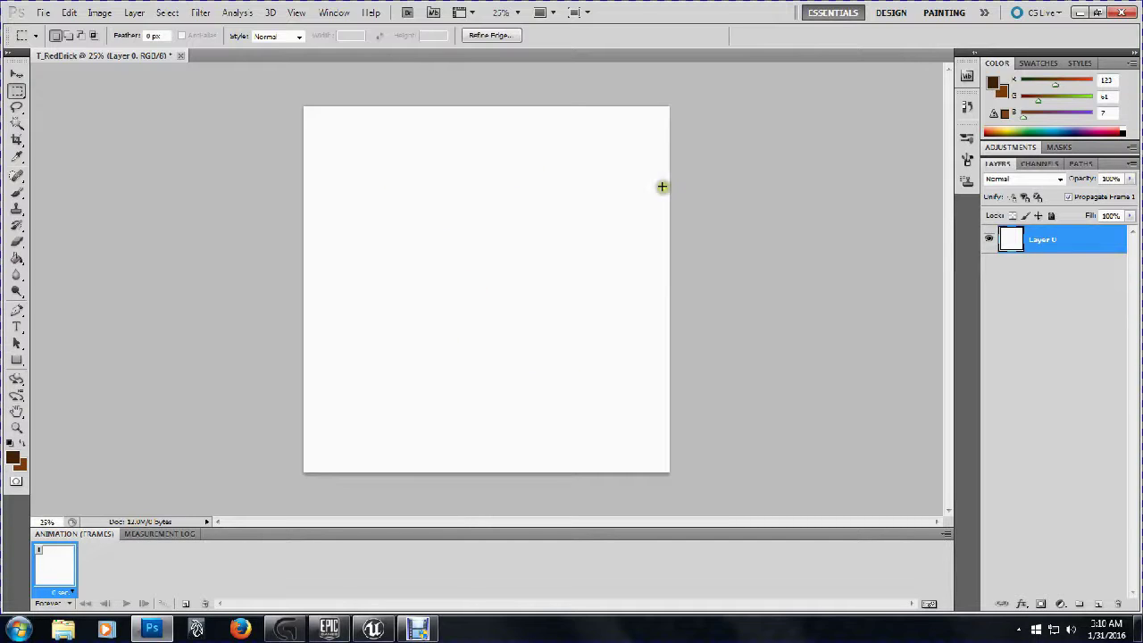
{"action": "left_click", "coordinate": [712, 179]}
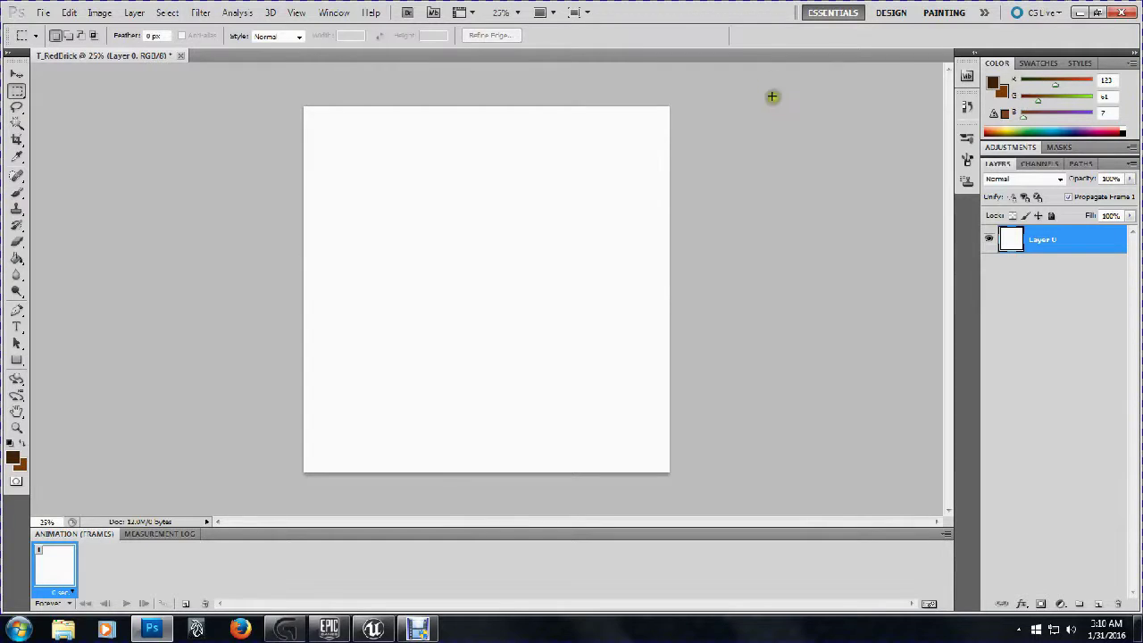
Set the foreground color to dark red, hex 930000
{"action": "double_click", "coordinate": [991, 89]}
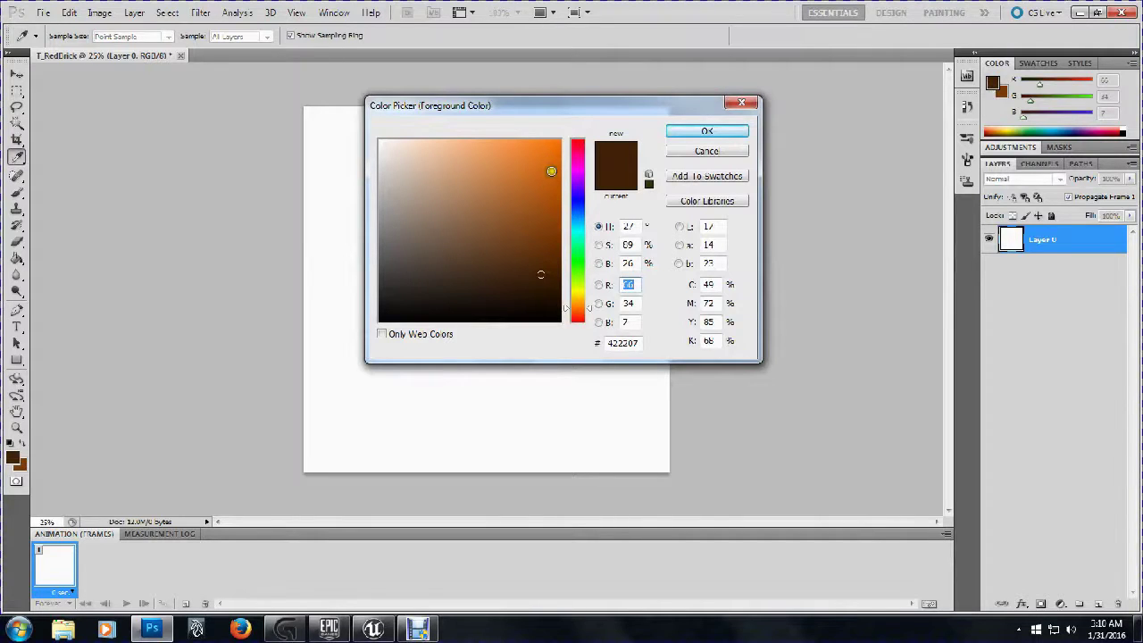
{"action": "left_click_drag", "start_coordinate": [564, 309], "coordinate": [562, 345]}
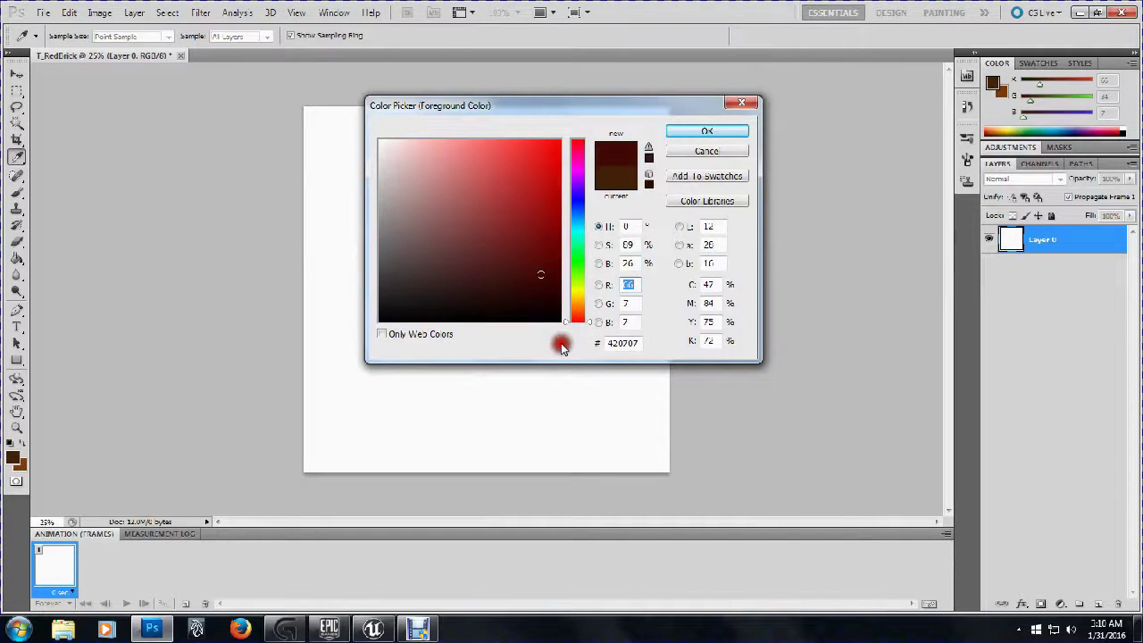
{"action": "left_click_drag", "start_coordinate": [550, 264], "coordinate": [562, 216]}
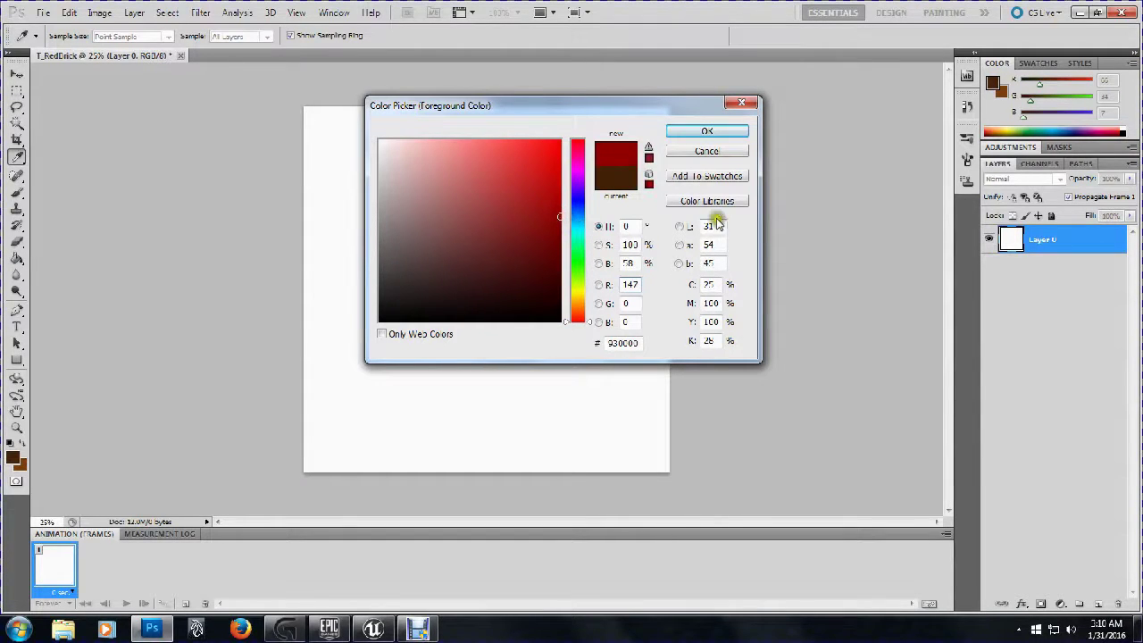
{"action": "left_click", "coordinate": [697, 122]}
{"action": "left_click", "coordinate": [720, 127]}
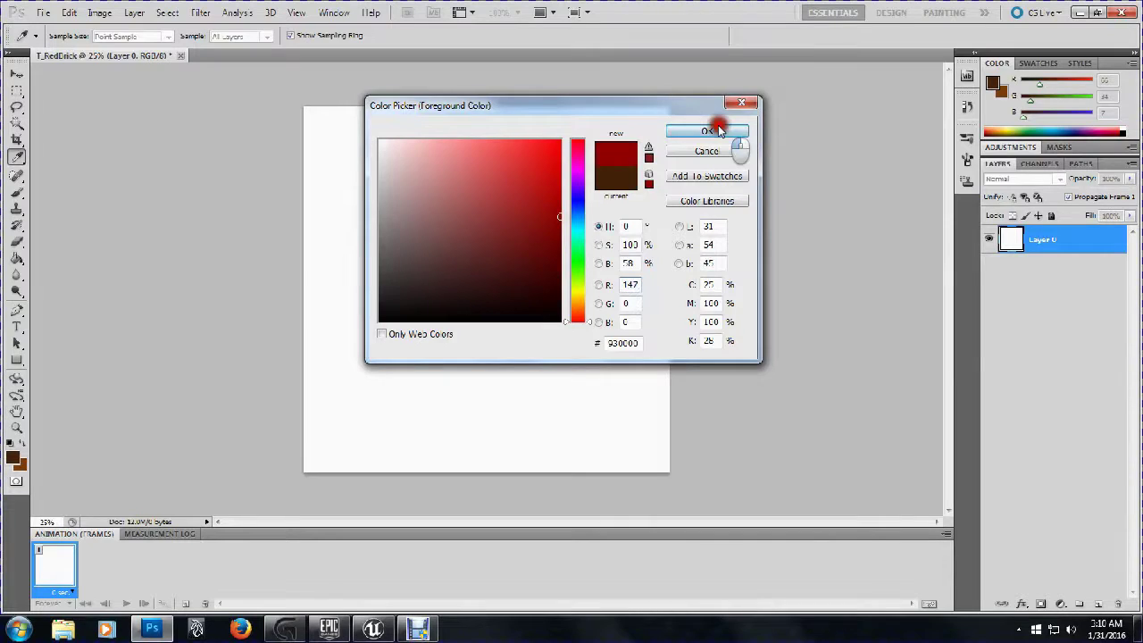
Set the background color to a bright red with RGB values 239, 39, 39
{"action": "double_click", "coordinate": [1004, 93]}
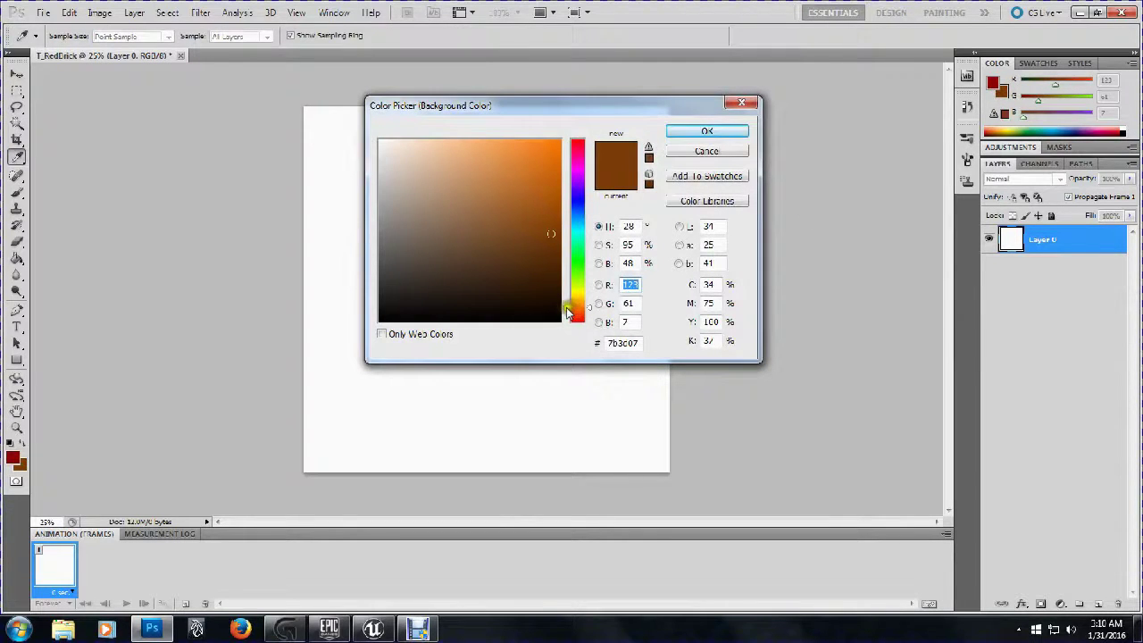
{"action": "left_click_drag", "start_coordinate": [568, 311], "coordinate": [556, 355]}
{"action": "mouse_move", "coordinate": [550, 315]}
{"action": "left_mouse_down"}
{"action": "mouse_move", "coordinate": [565, 340]}
{"action": "mouse_move", "coordinate": [524, 309]}
{"action": "mouse_move", "coordinate": [520, 197]}
{"action": "left_mouse_up"}
{"action": "left_click", "coordinate": [539, 161]}
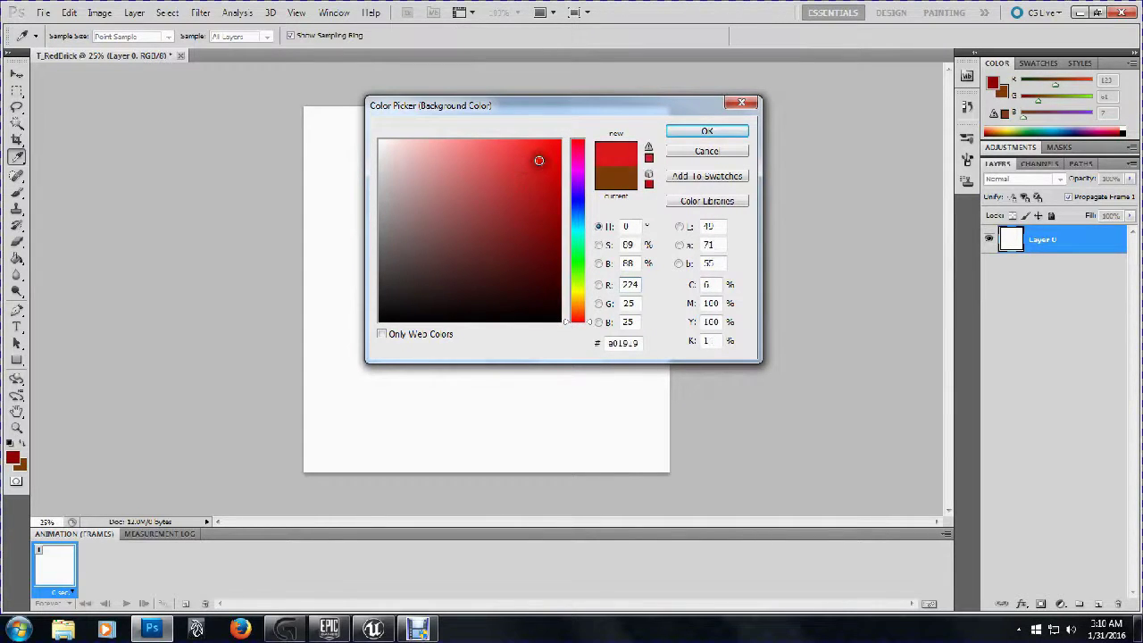
{"action": "left_click", "coordinate": [539, 176]}
{"action": "mouse_move", "coordinate": [538, 175]}
{"action": "left_mouse_down"}
{"action": "mouse_move", "coordinate": [536, 160]}
{"action": "mouse_move", "coordinate": [515, 155]}
{"action": "mouse_move", "coordinate": [524, 149]}
{"action": "left_mouse_up"}
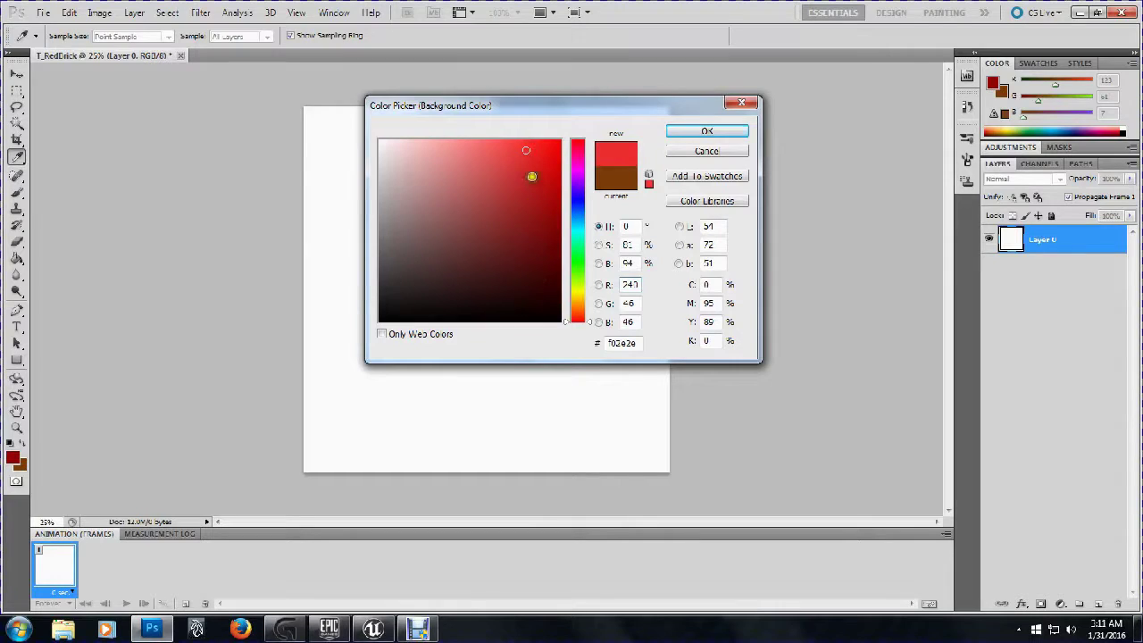
{"action": "left_click", "coordinate": [531, 151]}
{"action": "left_click", "coordinate": [708, 131]}
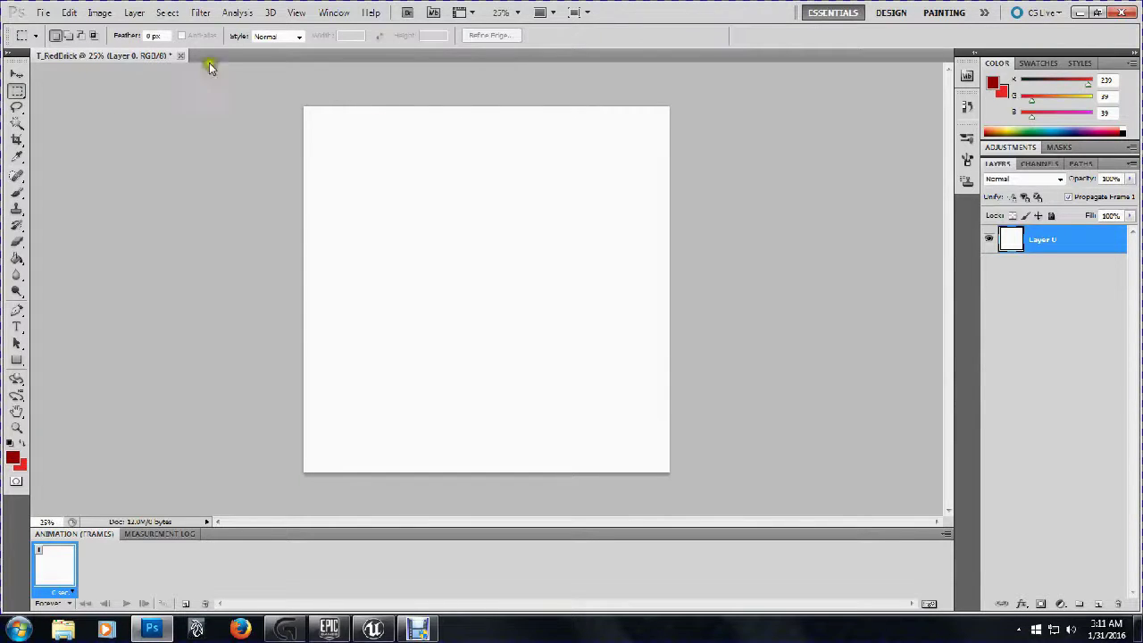
Fill the layer with the Clouds render filter using the two reds
{"action": "left_click", "coordinate": [202, 12]}
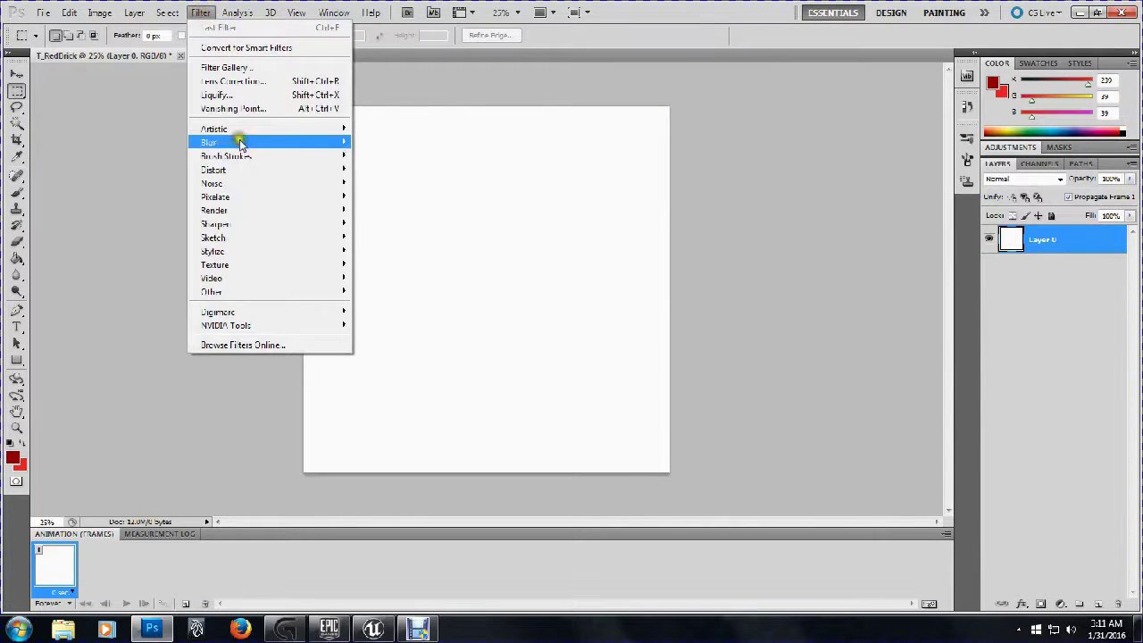
{"action": "mouse_move", "coordinate": [247, 210]}
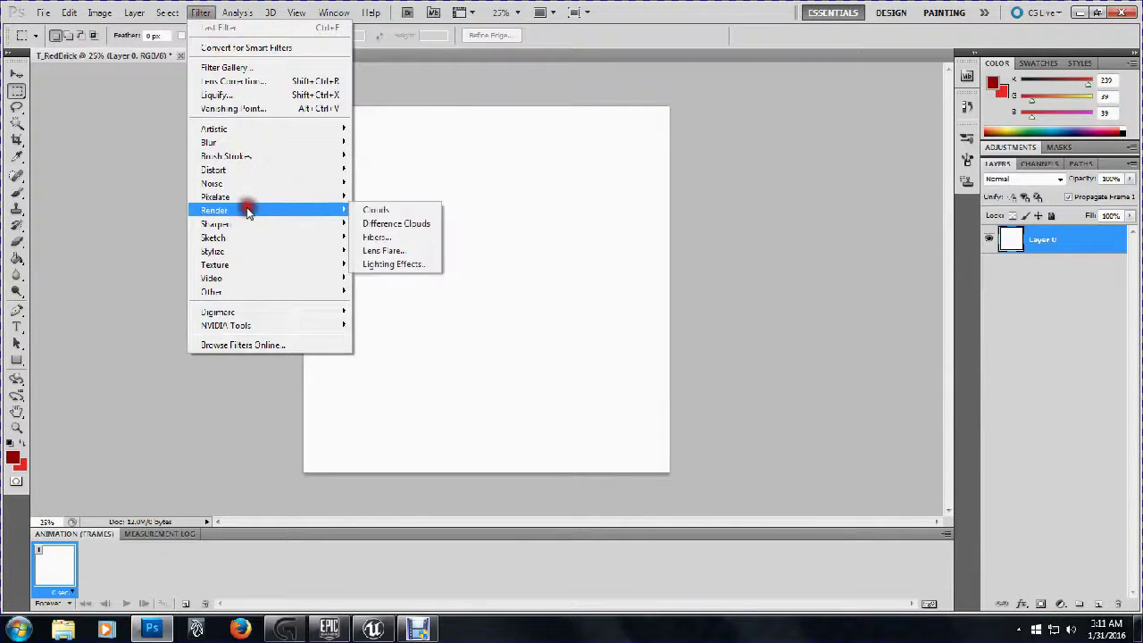
{"action": "left_click", "coordinate": [390, 210]}
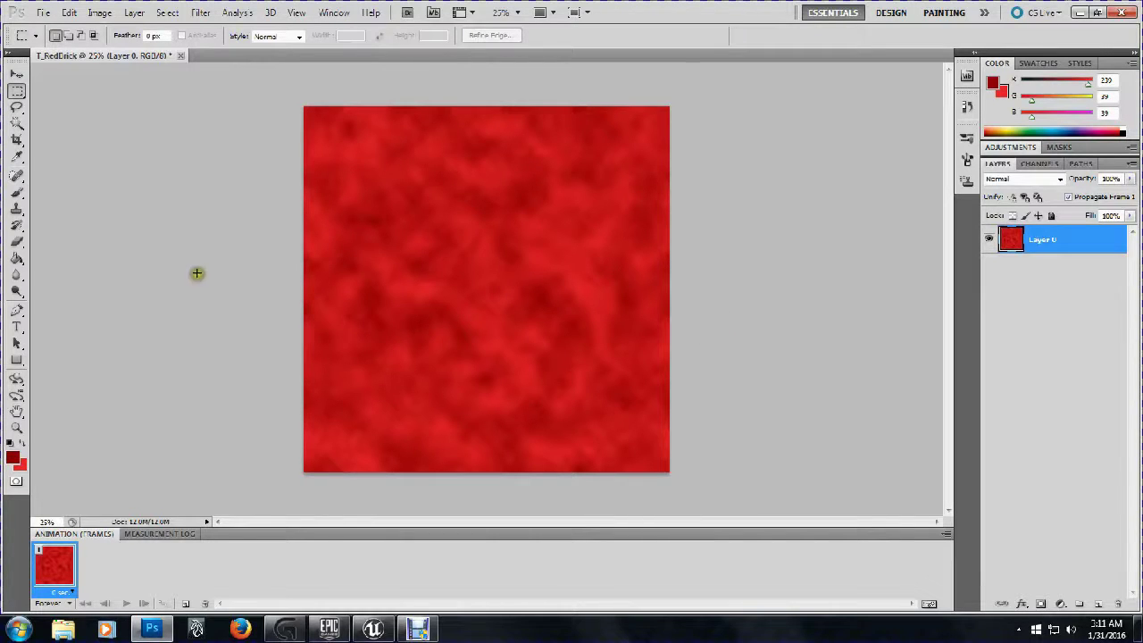
Start a Hue/Saturation adjustment on the red clouds with hue +9, saturation -9 and lightness -10
{"action": "left_click", "coordinate": [98, 13]}
{"action": "mouse_move", "coordinate": [116, 46]}
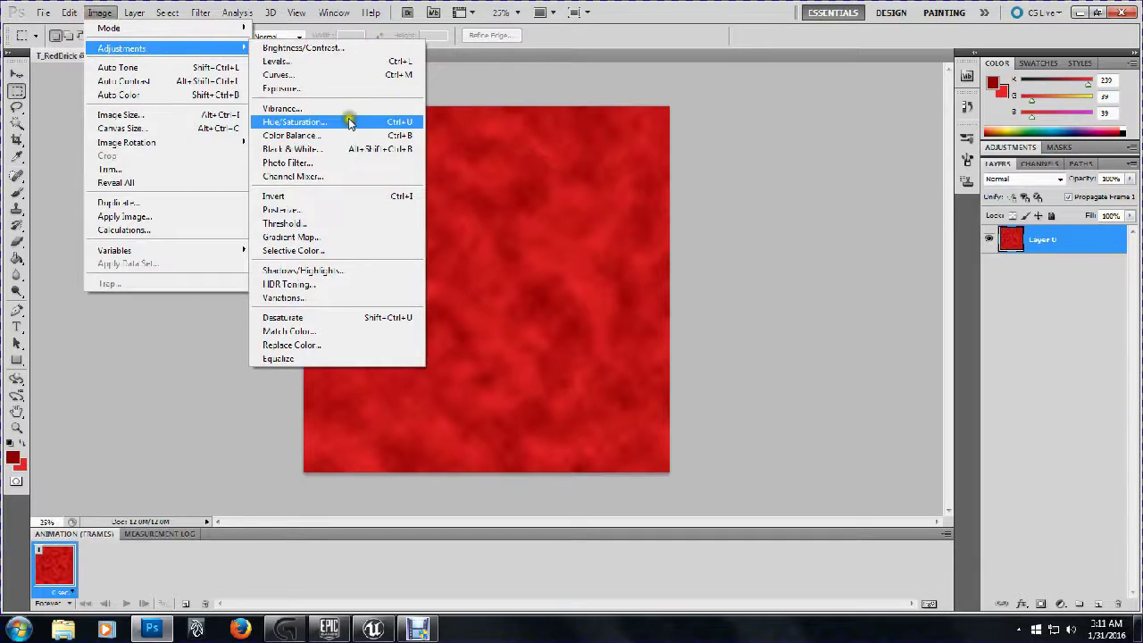
{"action": "left_click", "coordinate": [324, 125]}
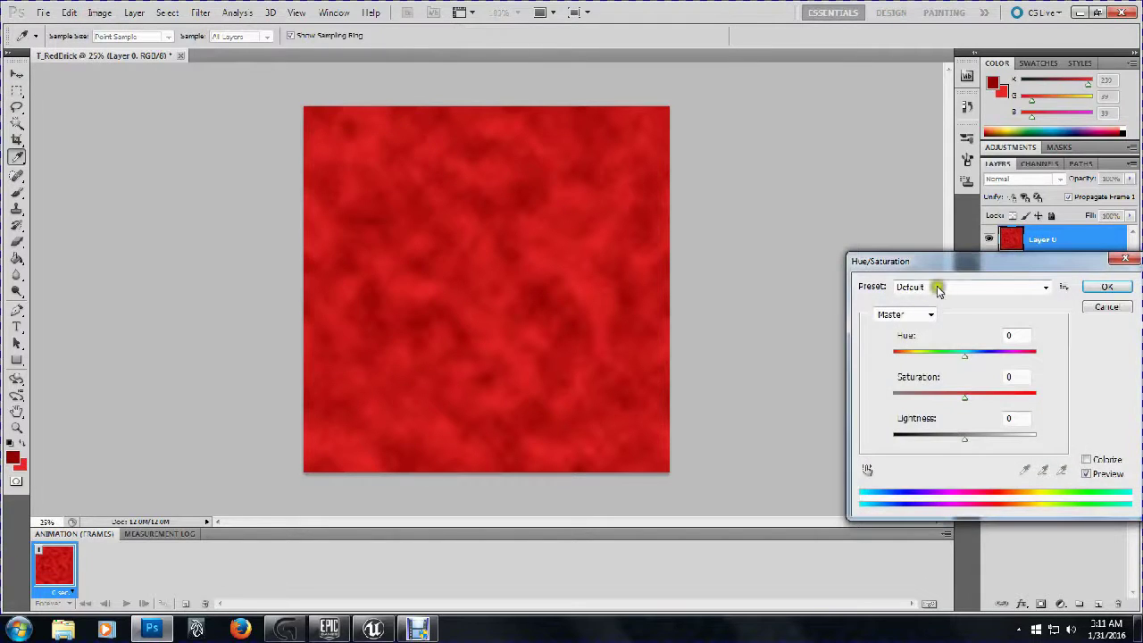
{"action": "left_click_drag", "start_coordinate": [931, 262], "coordinate": [739, 123]}
{"action": "mouse_move", "coordinate": [768, 301]}
{"action": "left_mouse_down"}
{"action": "mouse_move", "coordinate": [727, 298]}
{"action": "mouse_move", "coordinate": [764, 301]}
{"action": "left_mouse_up"}
{"action": "left_click_drag", "start_coordinate": [774, 258], "coordinate": [748, 262]}
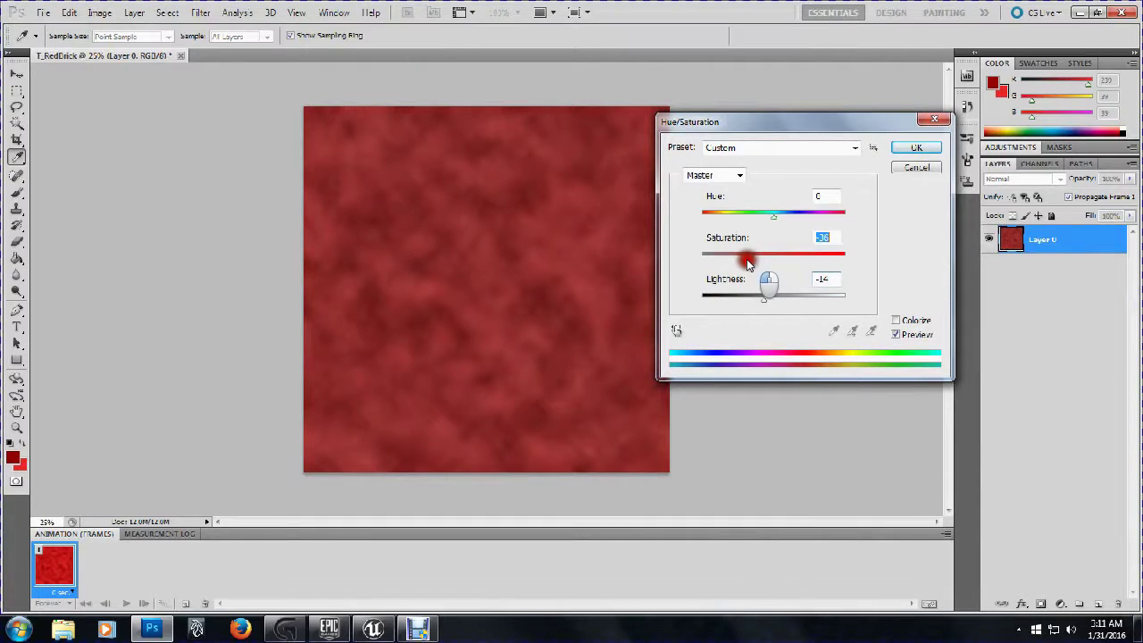
{"action": "mouse_move", "coordinate": [772, 220]}
{"action": "left_mouse_down"}
{"action": "mouse_move", "coordinate": [753, 220]}
{"action": "mouse_move", "coordinate": [791, 222]}
{"action": "mouse_move", "coordinate": [780, 223]}
{"action": "left_mouse_up"}
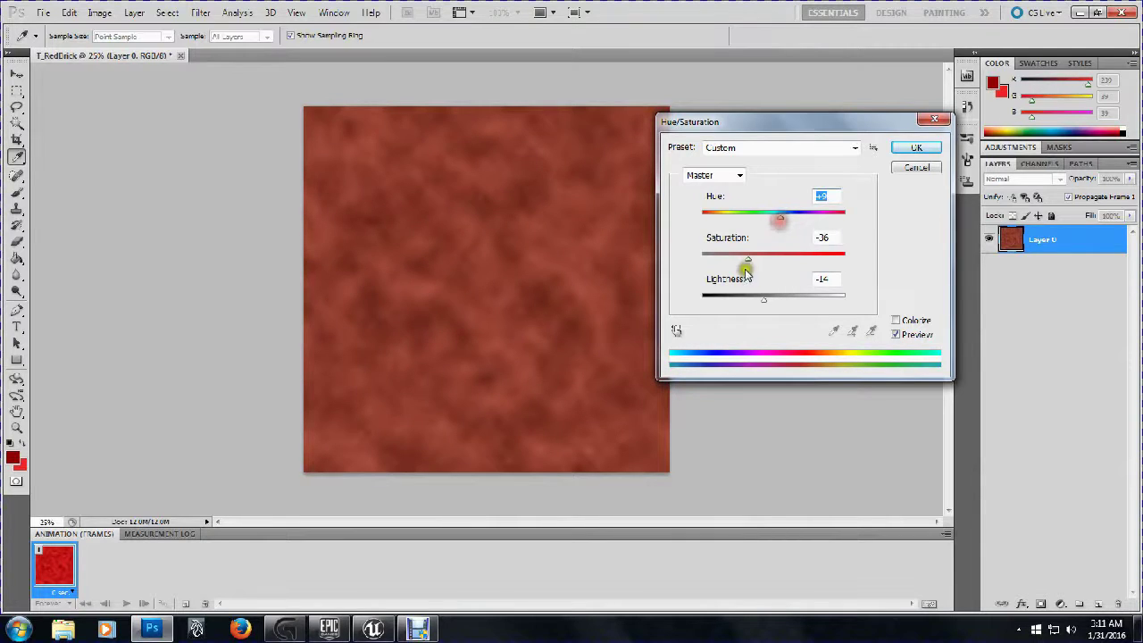
{"action": "left_click_drag", "start_coordinate": [751, 263], "coordinate": [767, 265]}
{"action": "left_click", "coordinate": [768, 301]}
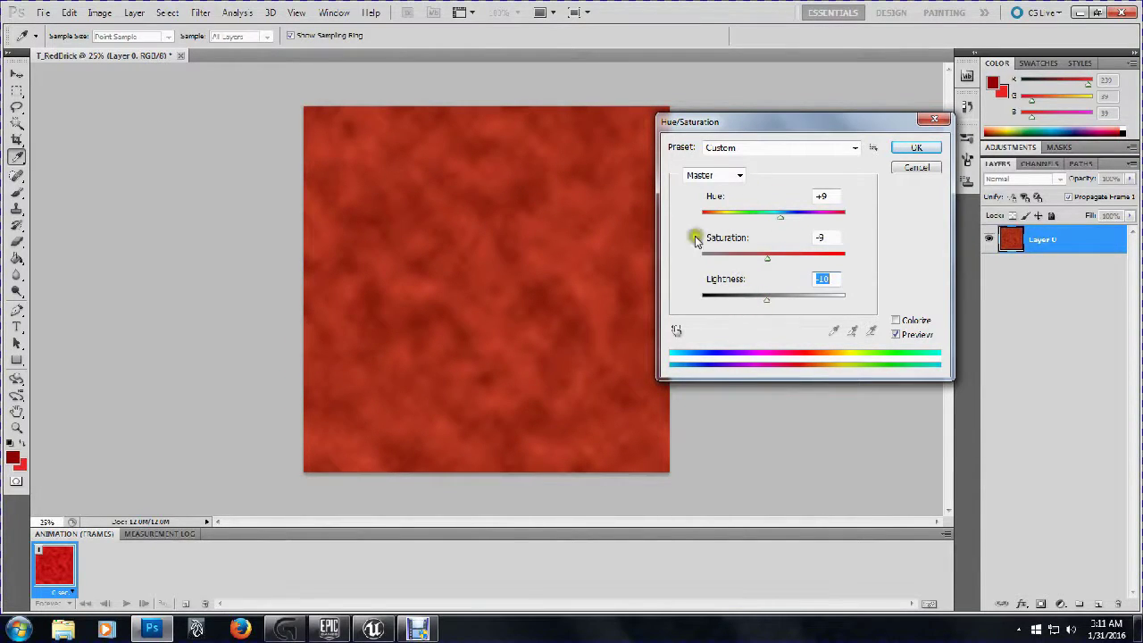
{"action": "mouse_move", "coordinate": [782, 218]}
{"action": "left_mouse_down"}
{"action": "mouse_move", "coordinate": [834, 218]}
{"action": "mouse_move", "coordinate": [732, 220]}
{"action": "mouse_move", "coordinate": [774, 219]}
{"action": "left_mouse_up"}
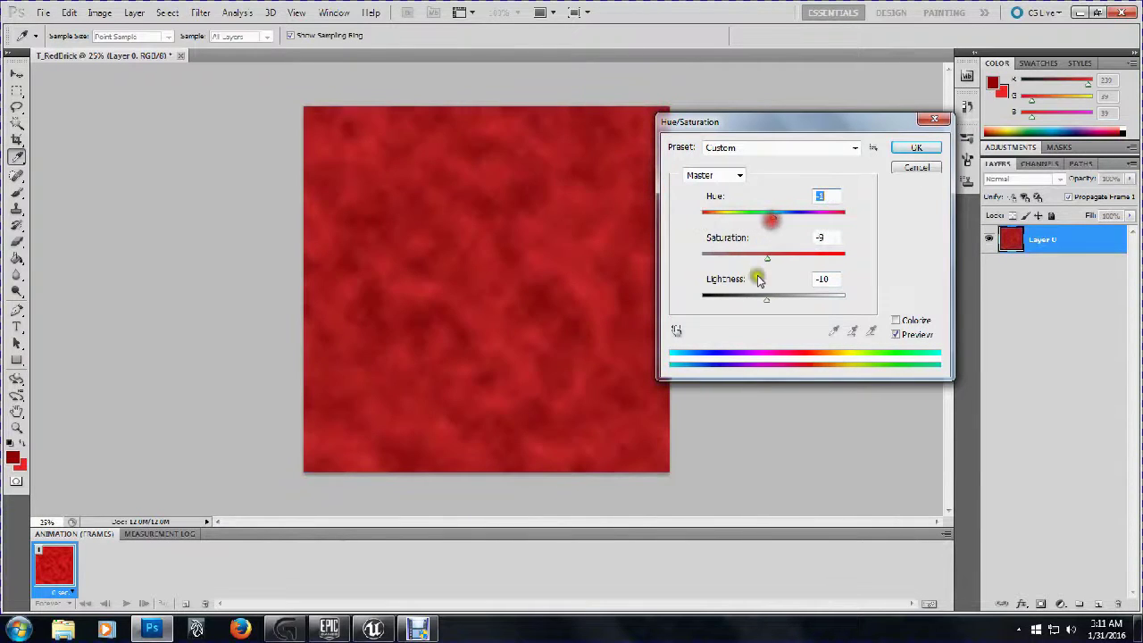
{"action": "left_click_drag", "start_coordinate": [769, 263], "coordinate": [765, 307]}
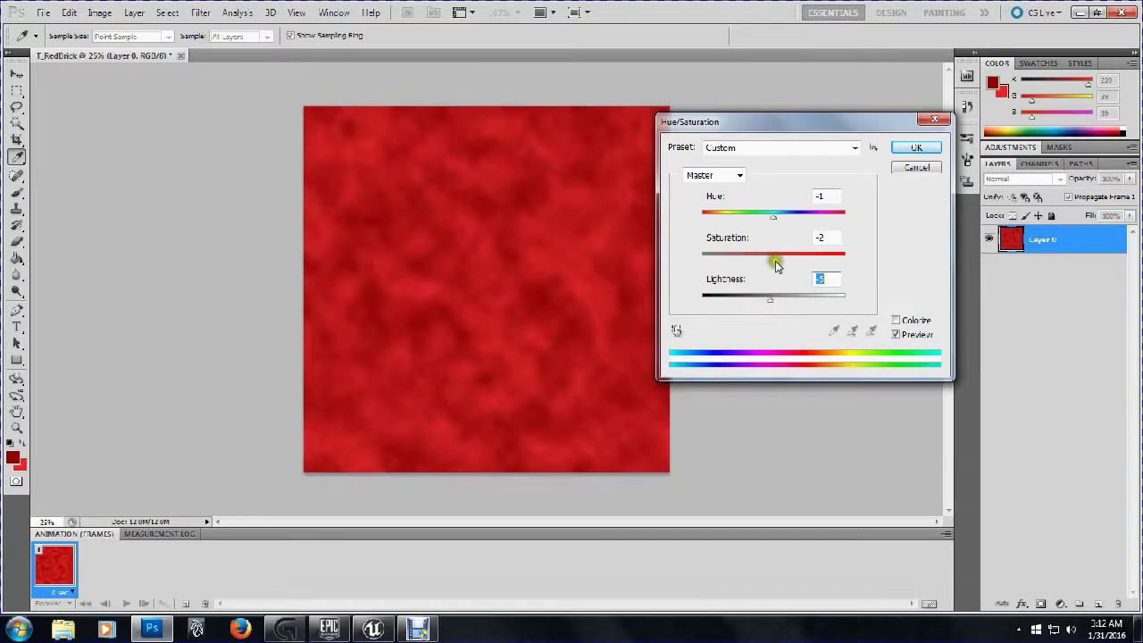
{"action": "left_click_drag", "start_coordinate": [775, 264], "coordinate": [754, 259]}
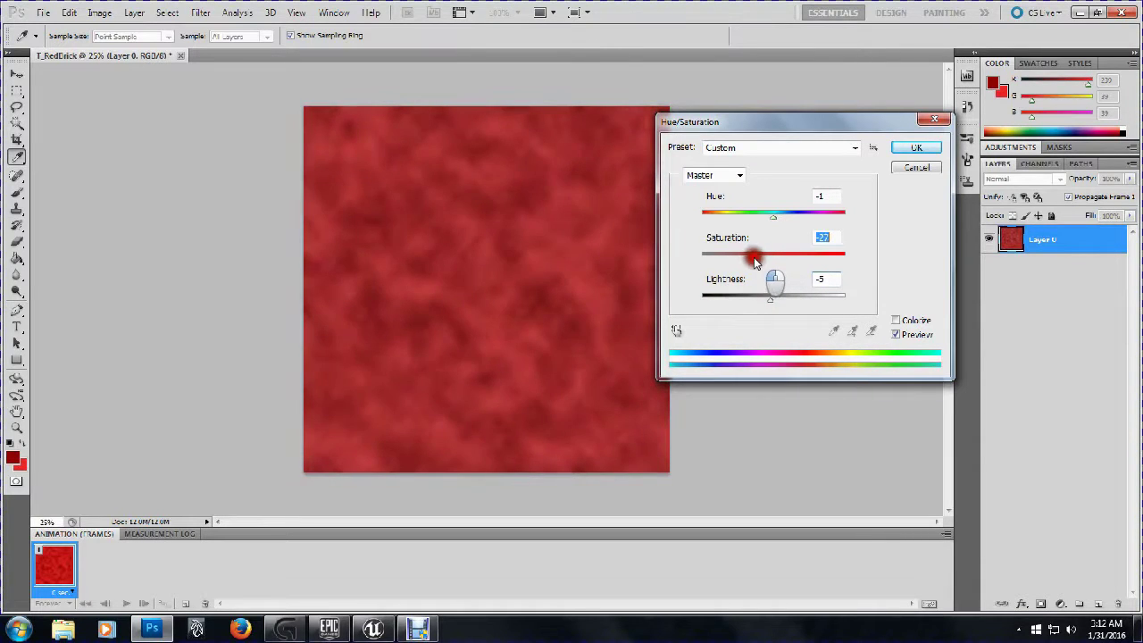
{"action": "left_click_drag", "start_coordinate": [773, 216], "coordinate": [752, 231]}
{"action": "mouse_move", "coordinate": [758, 229]}
{"action": "left_mouse_down"}
{"action": "mouse_move", "coordinate": [766, 224]}
{"action": "mouse_move", "coordinate": [684, 214]}
{"action": "mouse_move", "coordinate": [767, 224]}
{"action": "left_mouse_up"}
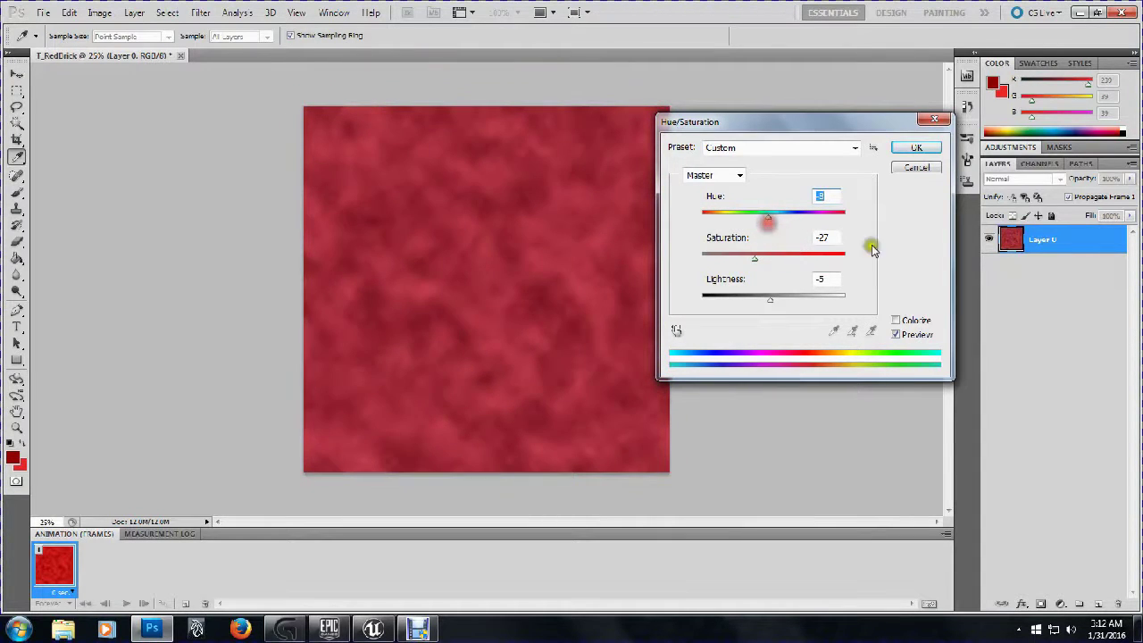
{"action": "left_click", "coordinate": [910, 168]}
{"action": "key", "text": "m"}
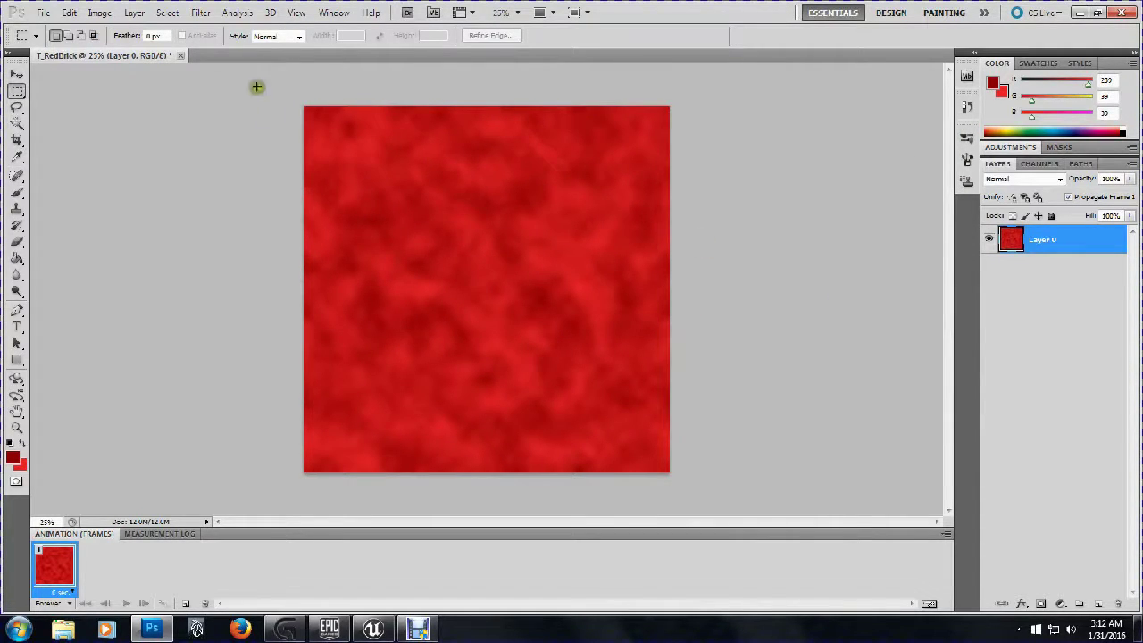
Apply an Add Noise filter to the red clouds layer with amount 5%, Uniform distribution and Monochromatic off
{"action": "left_click", "coordinate": [200, 12]}
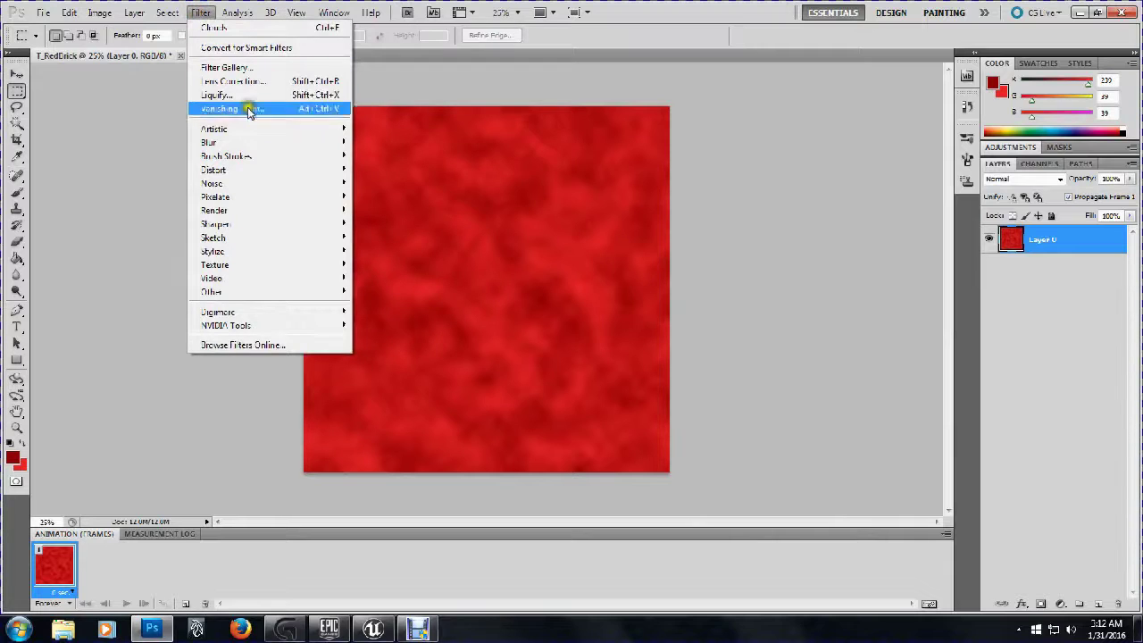
{"action": "left_click", "coordinate": [273, 182]}
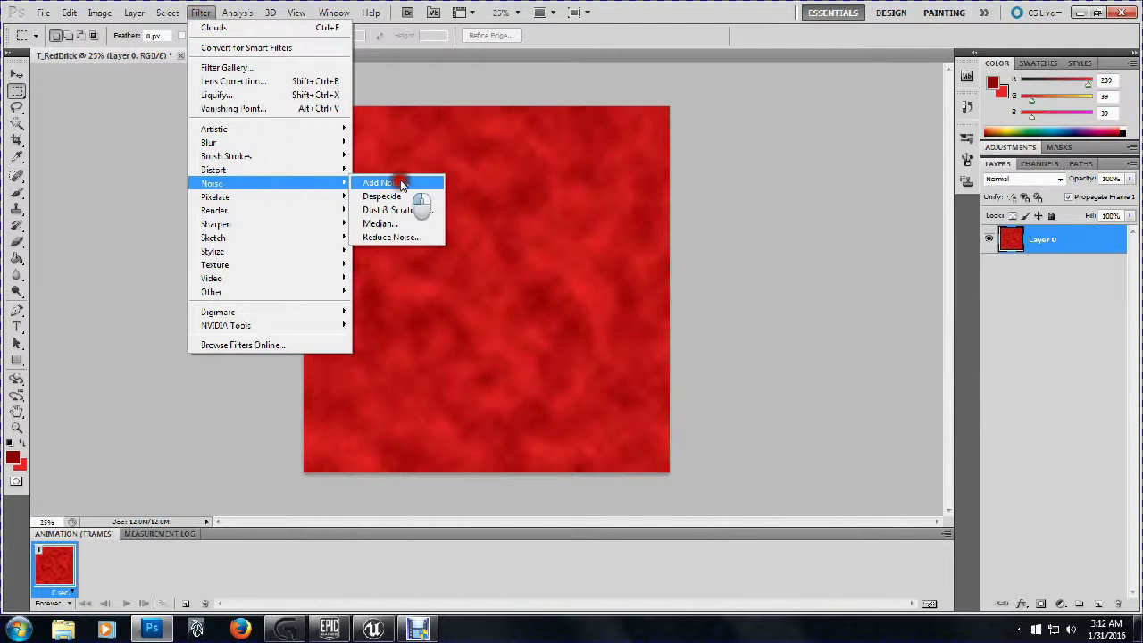
{"action": "left_click", "coordinate": [386, 183]}
{"action": "left_click_drag", "start_coordinate": [510, 111], "coordinate": [715, 143]}
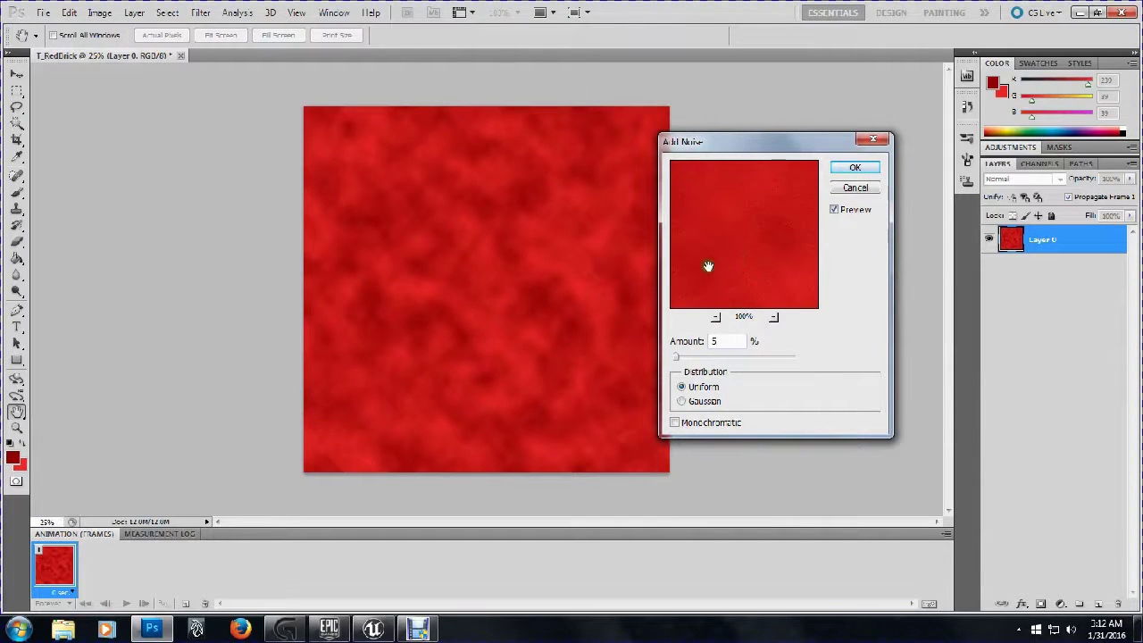
{"action": "left_click", "coordinate": [854, 167]}
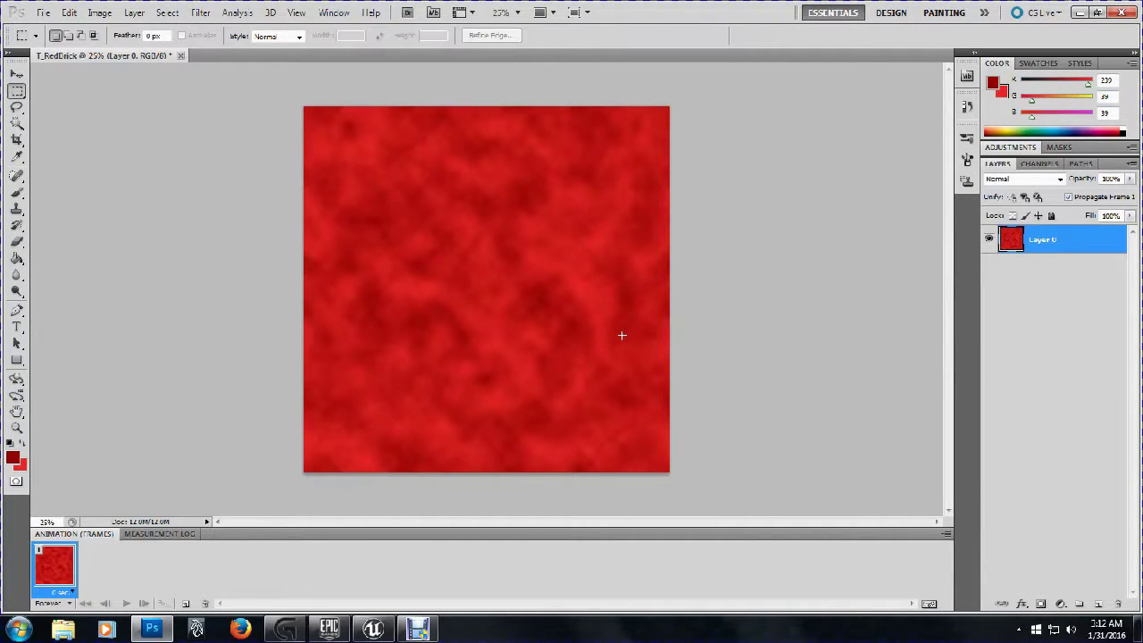
Examine the noise grain on the red clouds texture up close
{"action": "left_click", "coordinate": [710, 286]}
{"action": "left_click", "coordinate": [578, 346]}
{"action": "key", "text": "ctrl+plus"}
{"action": "key", "text": "ctrl+plus"}
{"action": "key", "text": "ctrl+plus"}
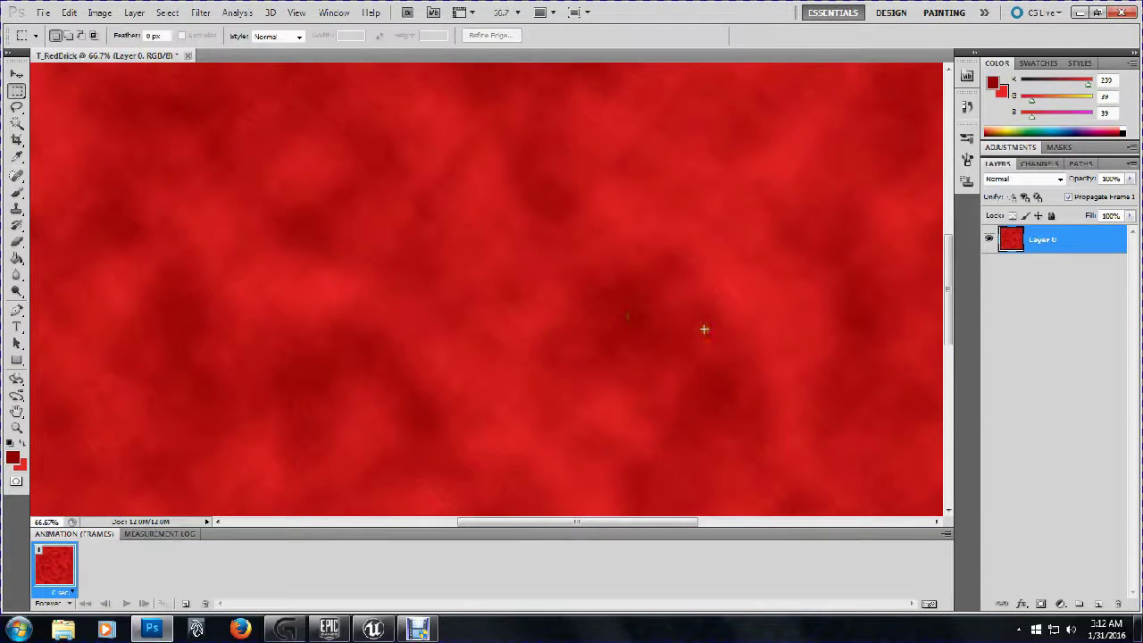
{"action": "key", "text": "ctrl+minus"}
{"action": "key", "text": "ctrl+minus"}
{"action": "key", "text": "ctrl+minus"}
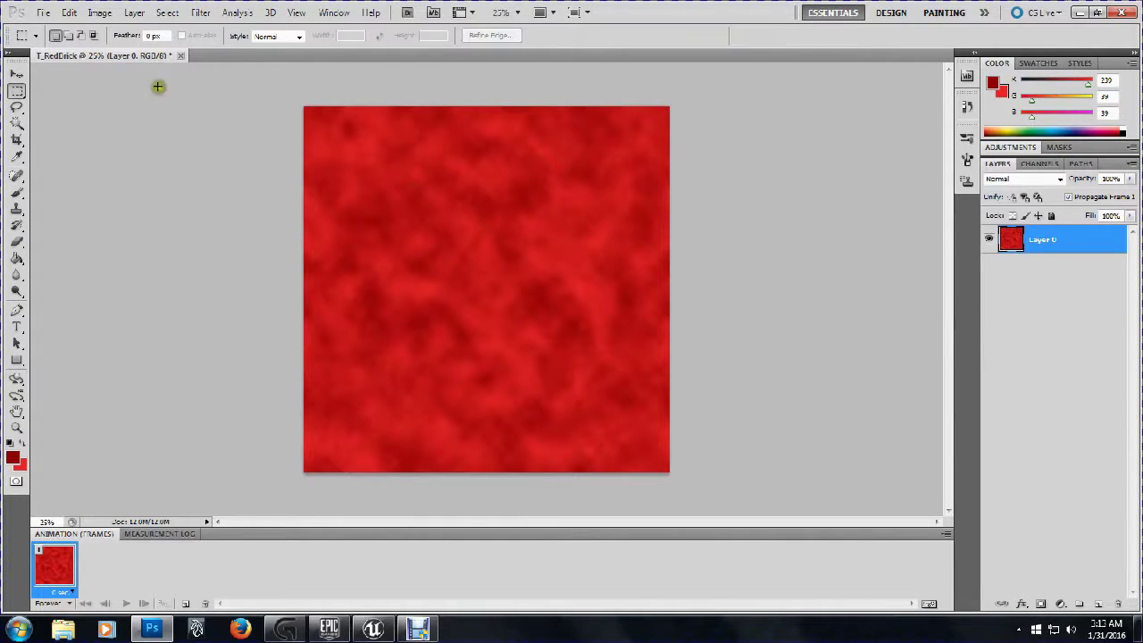
Free-transform the clouds layer into a brick in the canvas's upper-left corner, about 25.2% wide and 15.8% high
{"action": "left_click", "coordinate": [69, 13]}
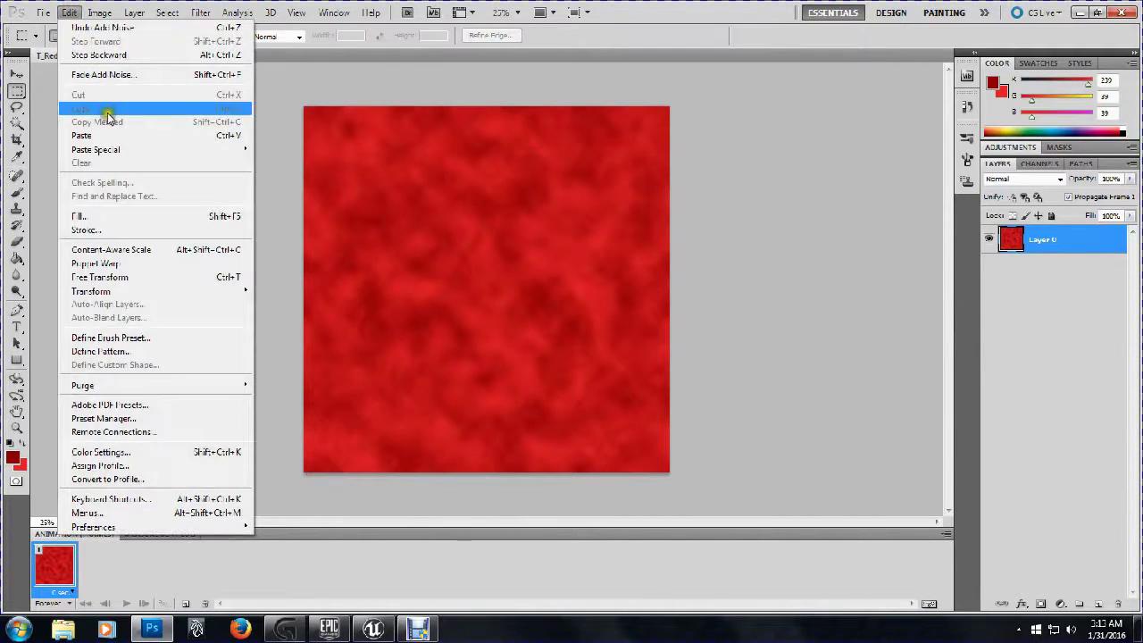
{"action": "left_click", "coordinate": [134, 278]}
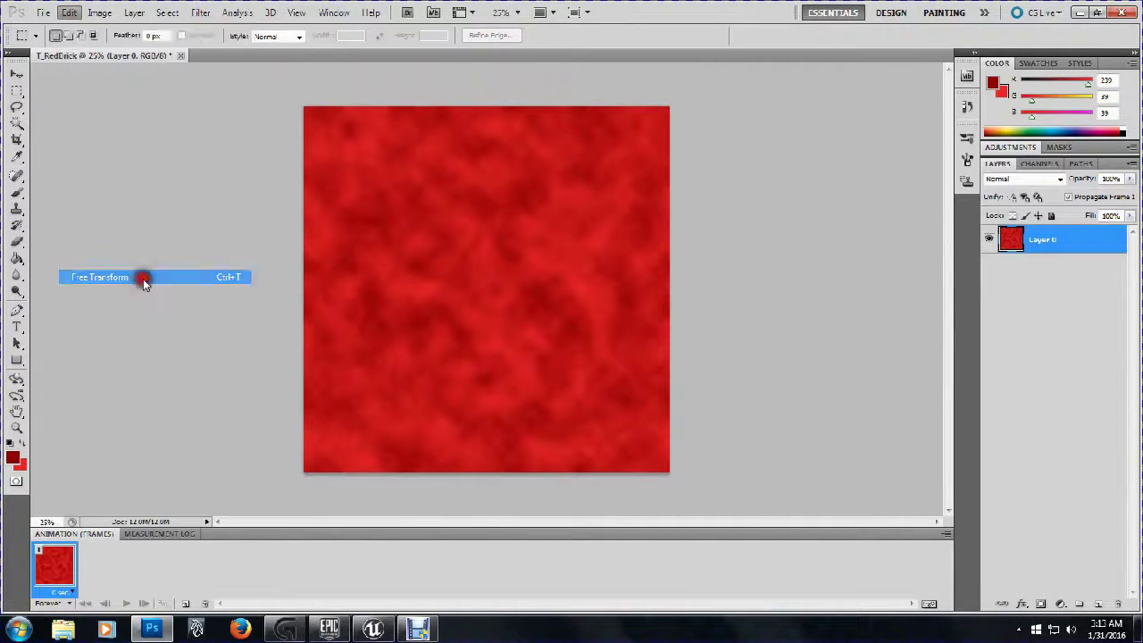
{"action": "left_click_drag", "start_coordinate": [672, 476], "coordinate": [396, 165]}
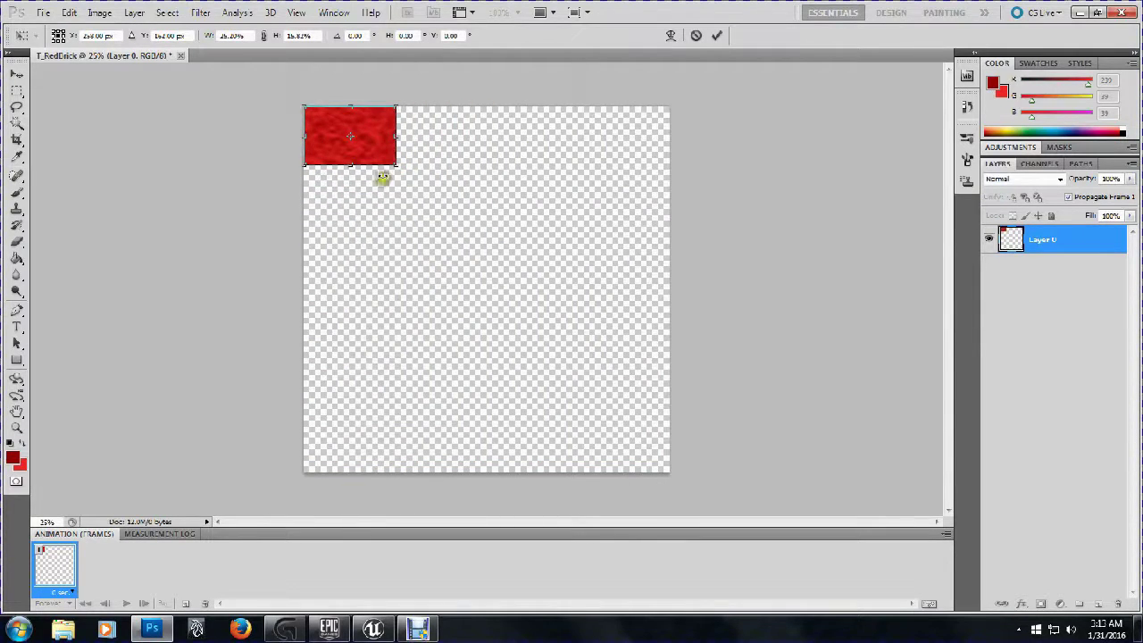
{"action": "left_click_drag", "start_coordinate": [350, 166], "coordinate": [350, 142]}
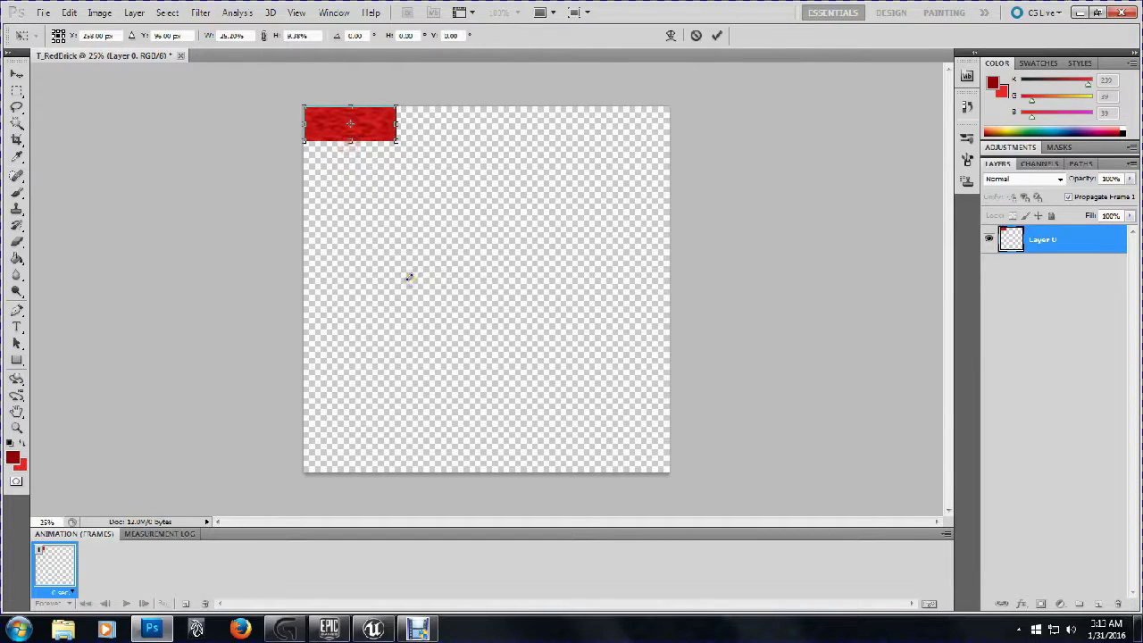
{"action": "key", "text": "ctrl+z"}
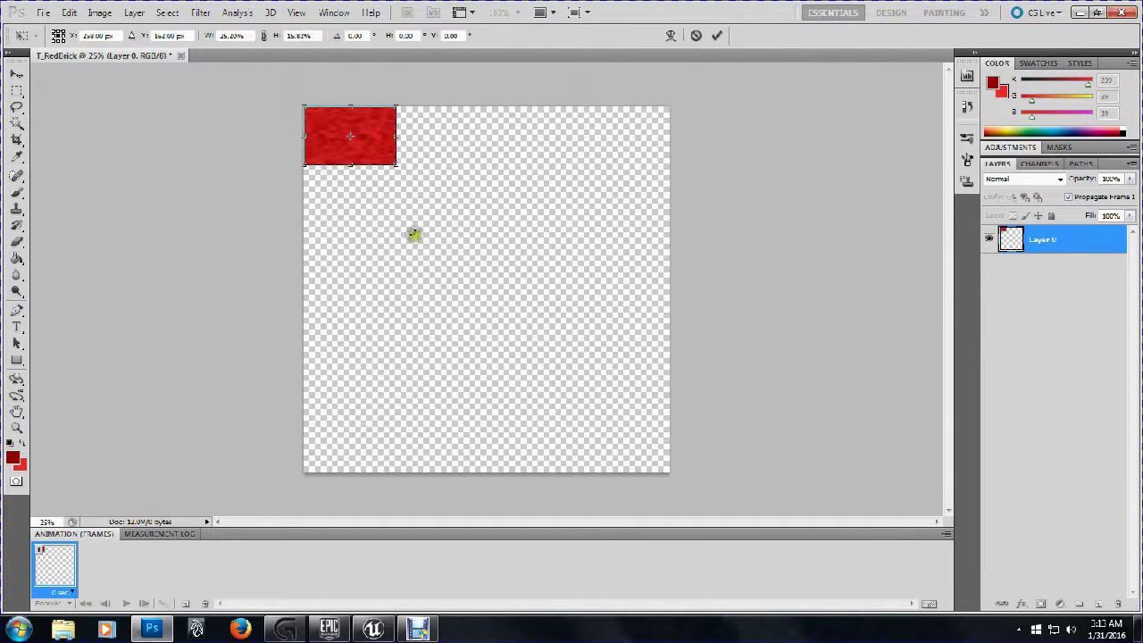
{"action": "left_click", "coordinate": [716, 35]}
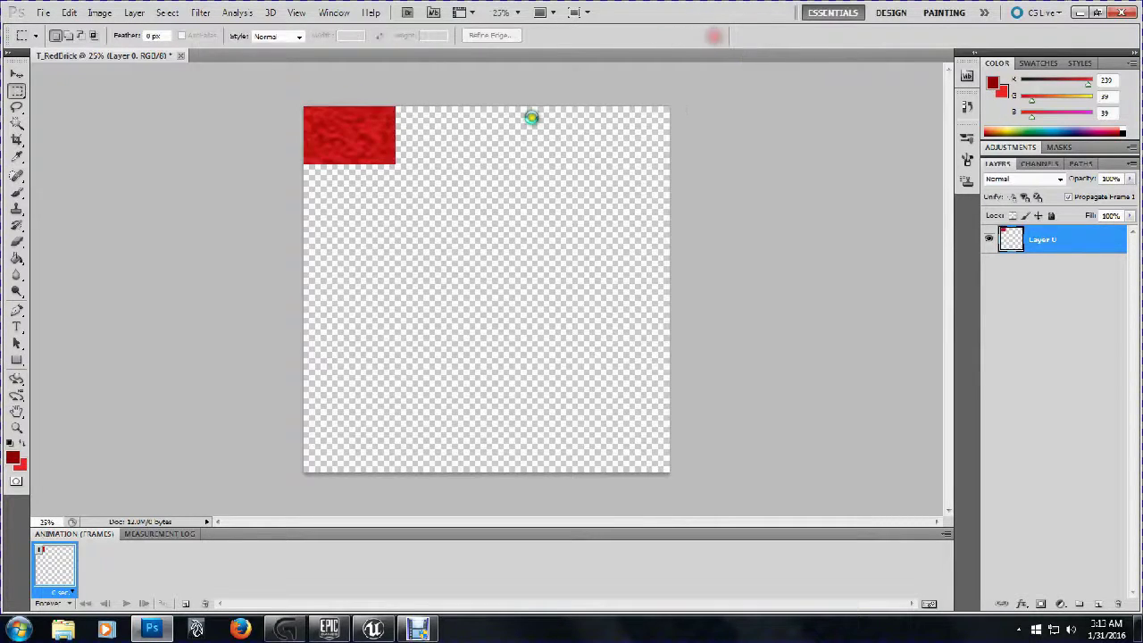
Duplicate the brick three times along the canvas's upper edge to form the first row, leaving narrow gaps between the first three bricks
{"action": "left_click", "coordinate": [16, 75]}
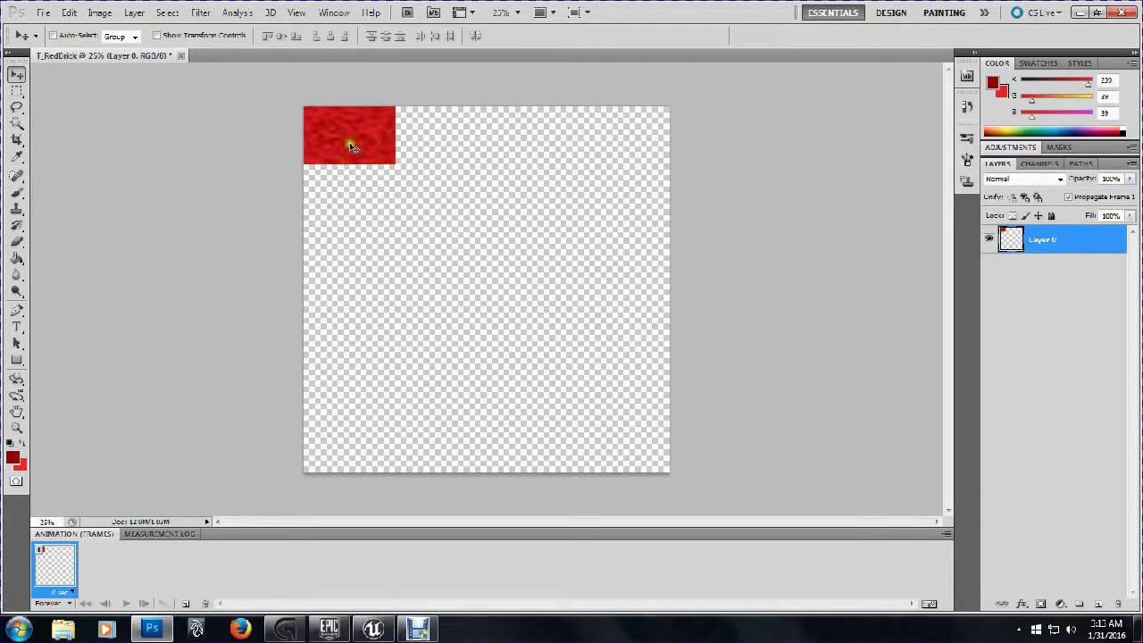
{"action": "left_click_drag", "start_coordinate": [350, 145], "coordinate": [442, 146]}
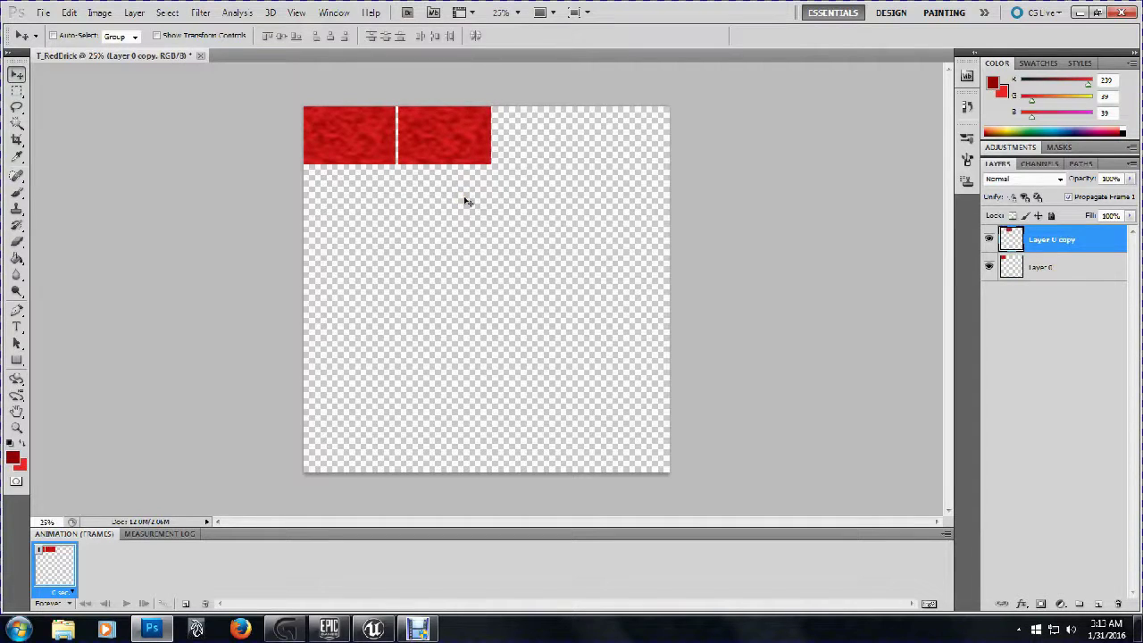
{"action": "key", "text": "Left"}
{"action": "key", "text": "Left"}
{"action": "key", "text": "Left"}
{"action": "left_click_drag", "start_coordinate": [445, 147], "coordinate": [541, 146]}
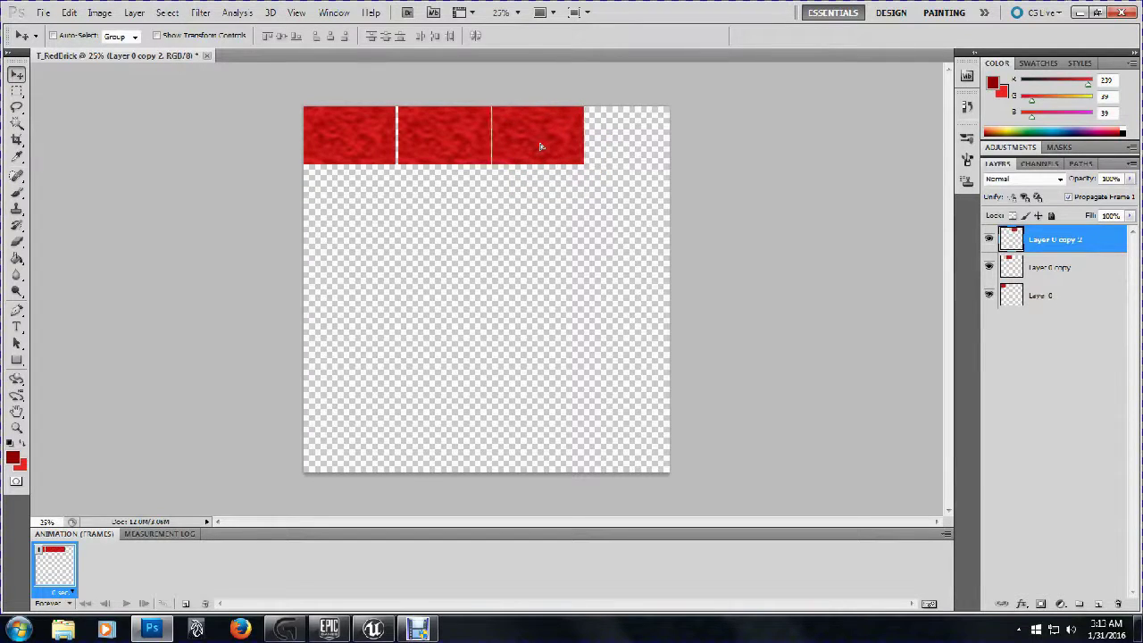
{"action": "key", "text": "Right"}
{"action": "left_click_drag", "start_coordinate": [527, 138], "coordinate": [620, 140]}
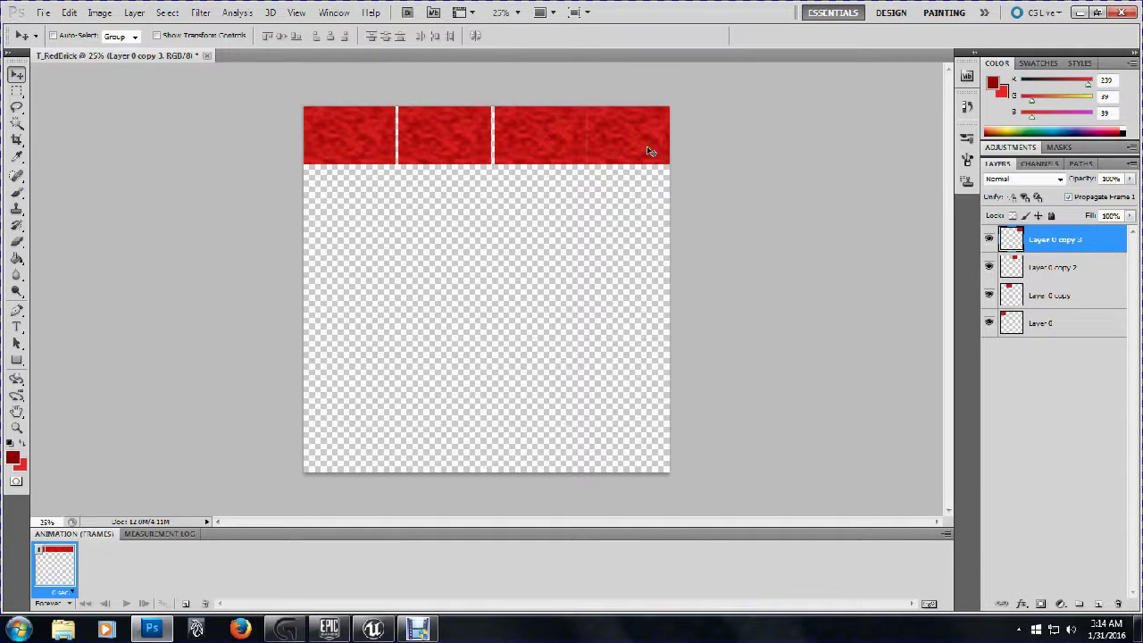
Start the second row with a copy of the brick, offset half a brick and separated from the first row by a narrow gap
{"action": "left_click_drag", "start_coordinate": [638, 141], "coordinate": [401, 199]}
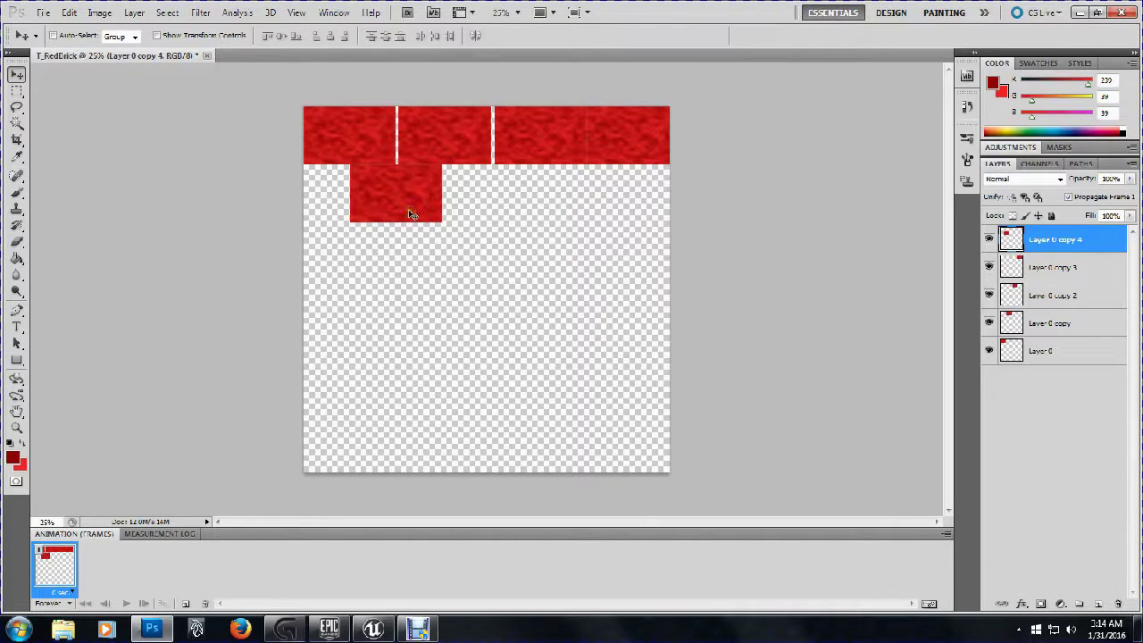
{"action": "key", "text": "shift+Down"}
{"action": "key", "text": "shift+Down"}
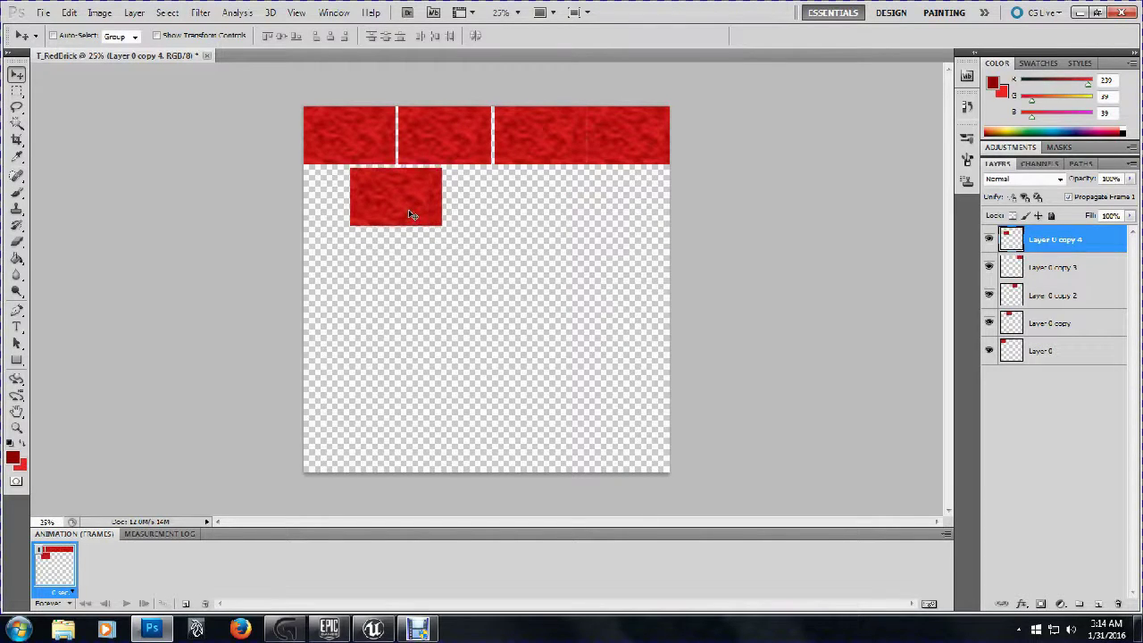
{"action": "key", "text": "shift+Up"}
{"action": "key", "text": "shift+Down"}
Complete the second row with evenly gapped brick copies, including partial bricks cut off at both canvas edges
{"action": "left_click_drag", "start_coordinate": [411, 215], "coordinate": [508, 203]}
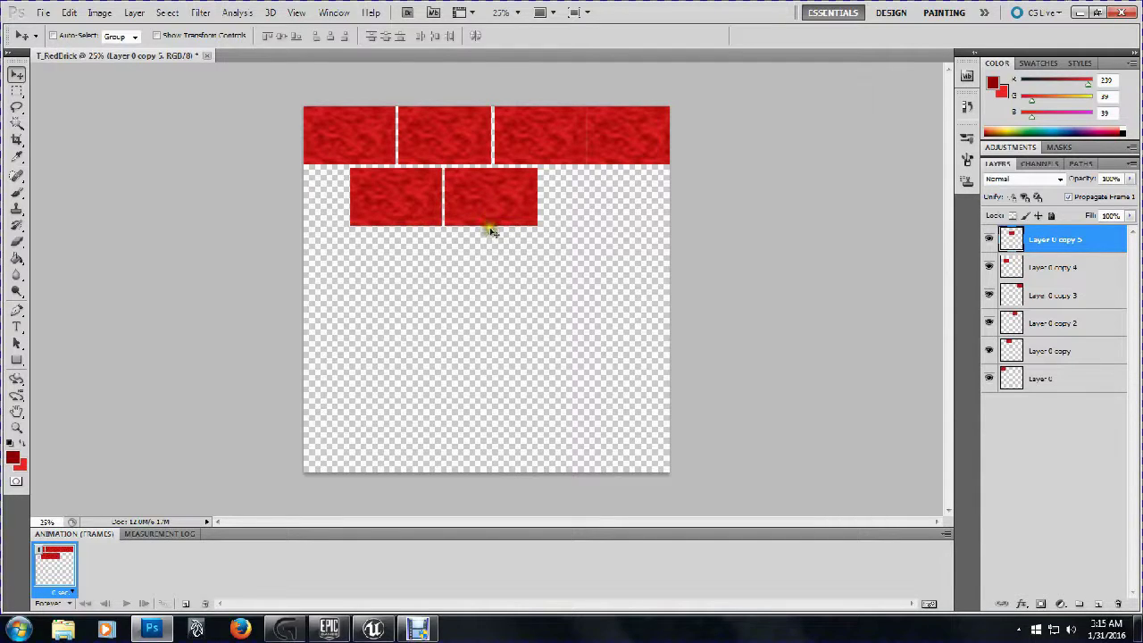
{"action": "left_click_drag", "start_coordinate": [490, 198], "coordinate": [588, 196]}
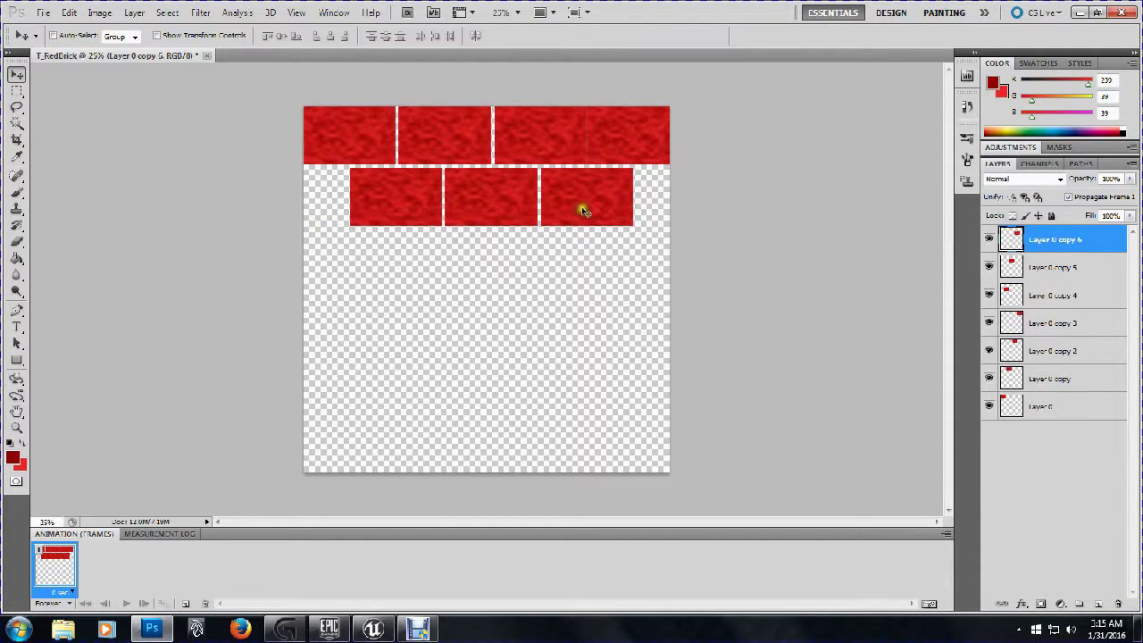
{"action": "left_click_drag", "start_coordinate": [584, 209], "coordinate": [675, 208]}
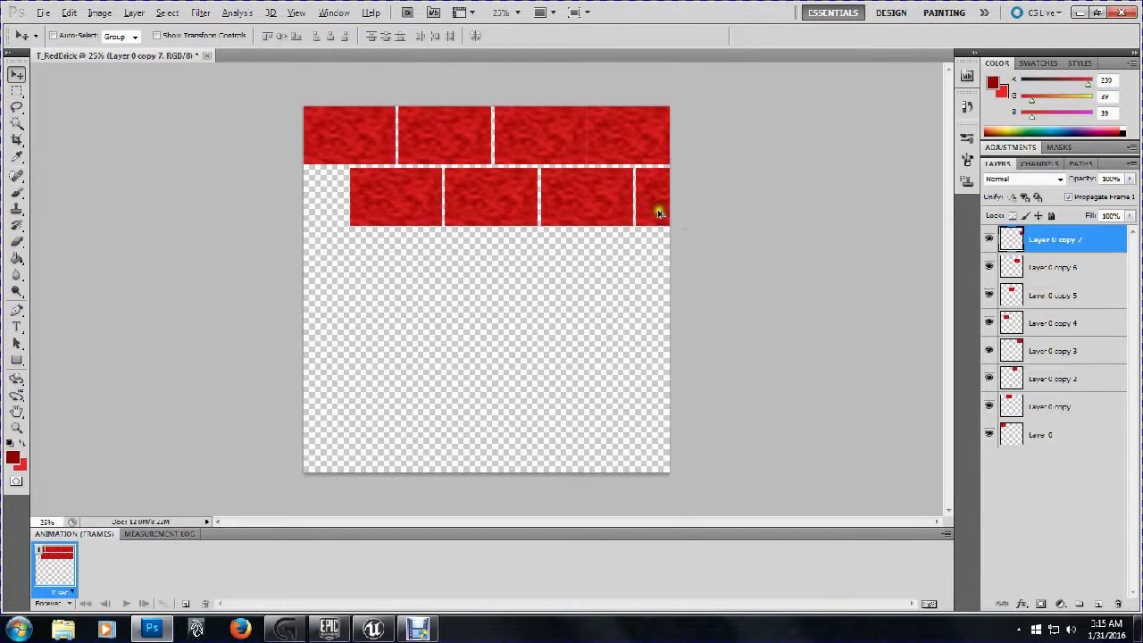
{"action": "left_click_drag", "start_coordinate": [658, 212], "coordinate": [288, 217]}
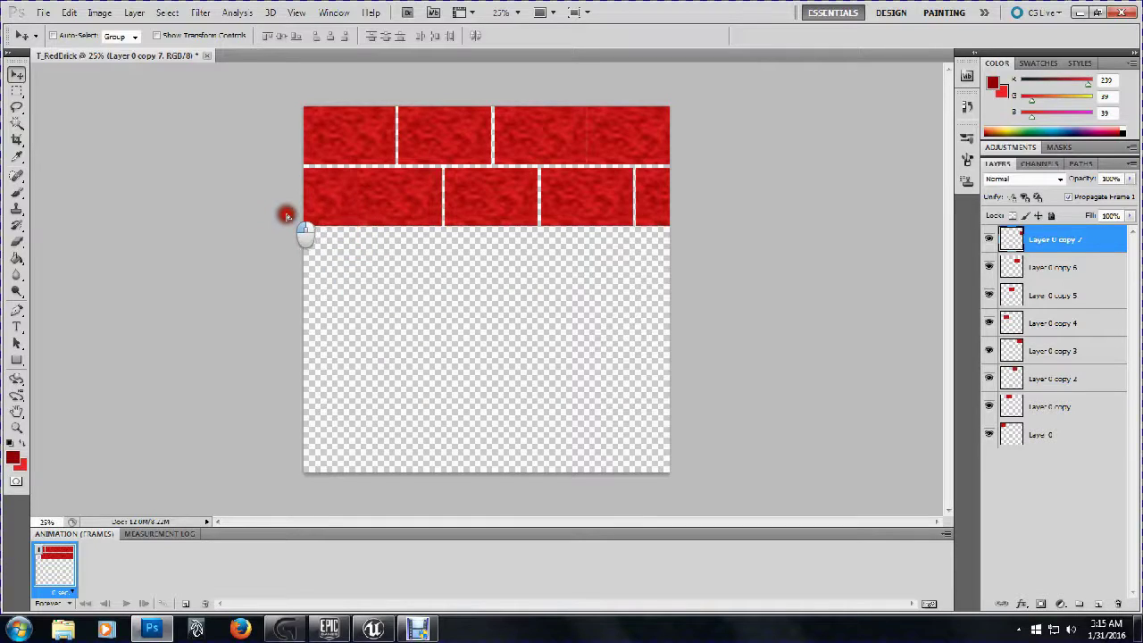
{"action": "key", "text": "ctrl+j"}
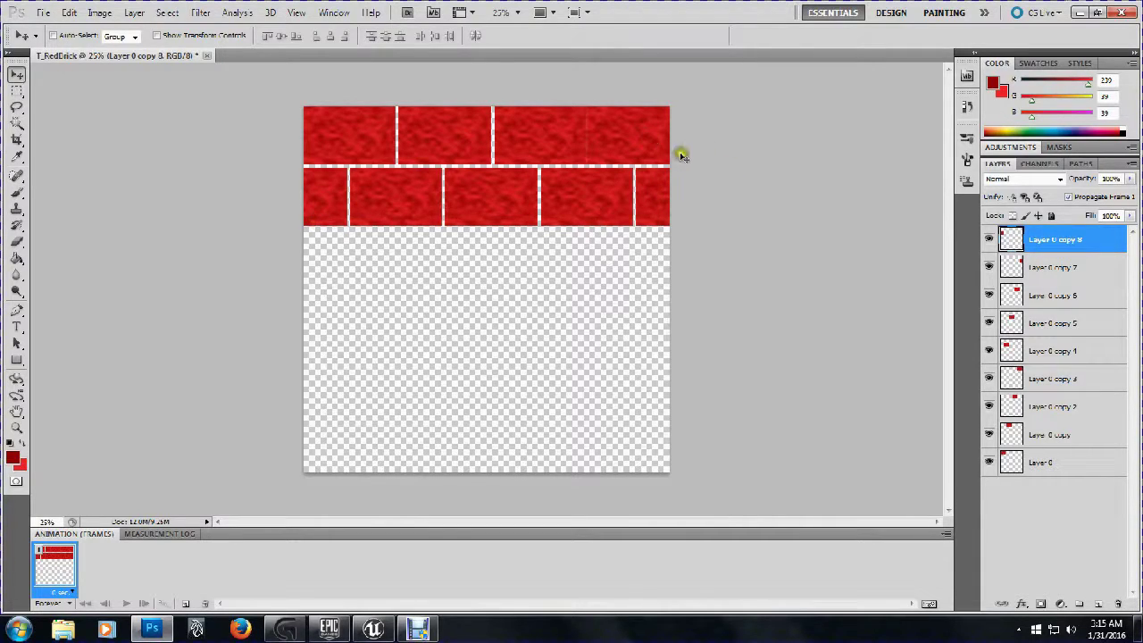
Identify the layer of the first row's last brick by toggling layer visibility, and select Layer 0 copy 3
{"action": "left_click", "coordinate": [1052, 465]}
{"action": "left_click", "coordinate": [1041, 436]}
{"action": "left_click", "coordinate": [1047, 407]}
{"action": "left_click", "coordinate": [1046, 379]}
{"action": "left_click", "coordinate": [1044, 352]}
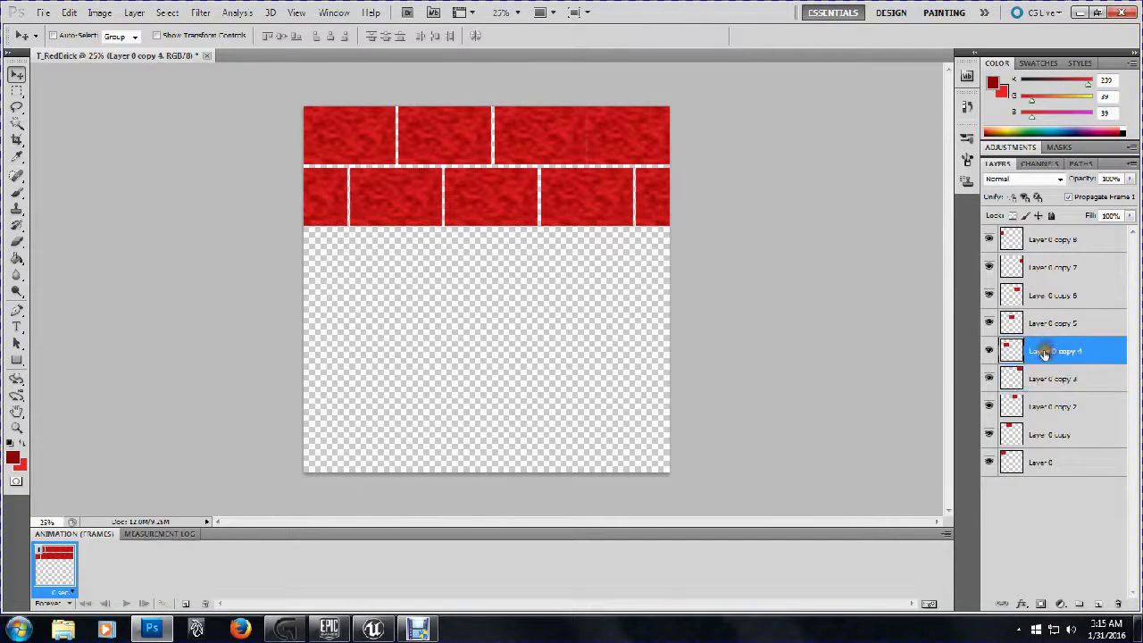
{"action": "left_click", "coordinate": [989, 350]}
{"action": "left_click", "coordinate": [988, 350]}
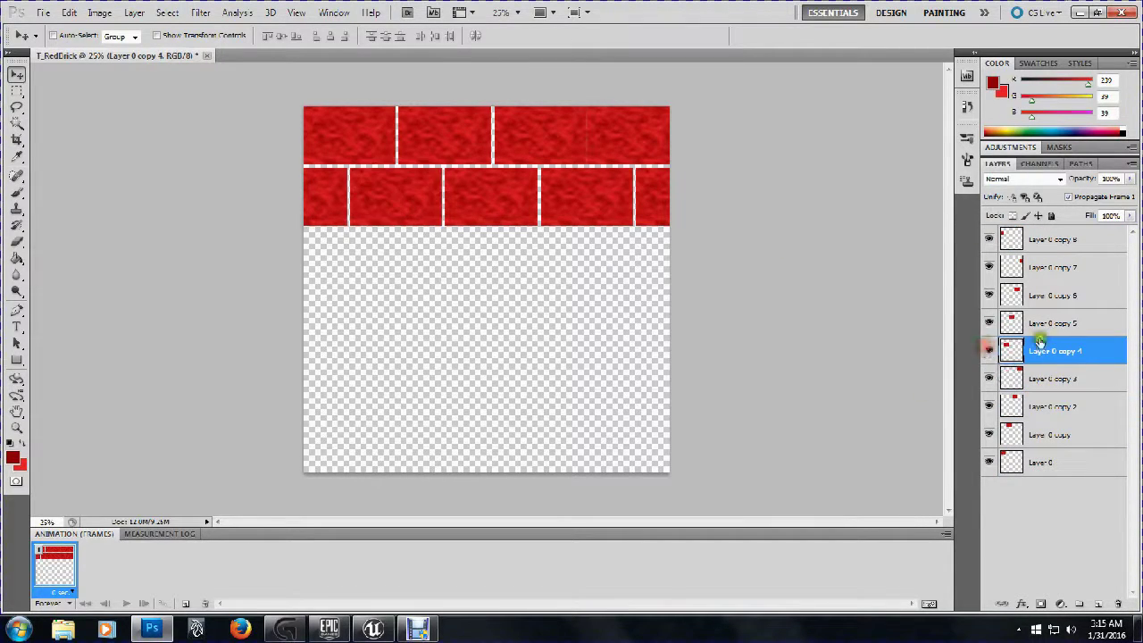
{"action": "left_click", "coordinate": [1040, 323]}
{"action": "left_click", "coordinate": [989, 323]}
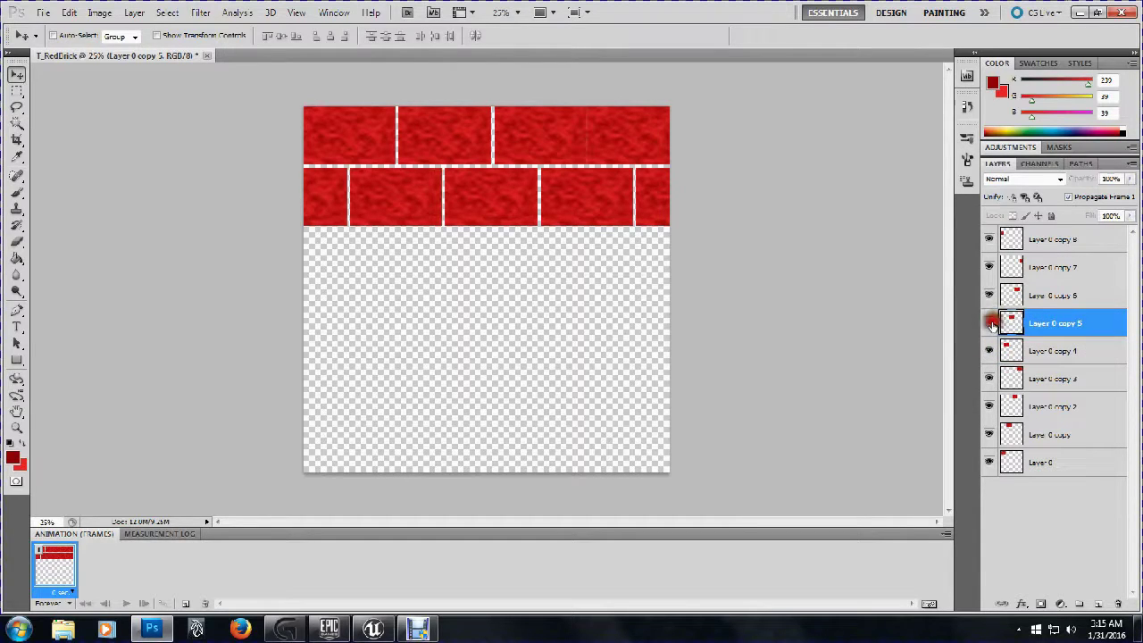
{"action": "left_click", "coordinate": [988, 323]}
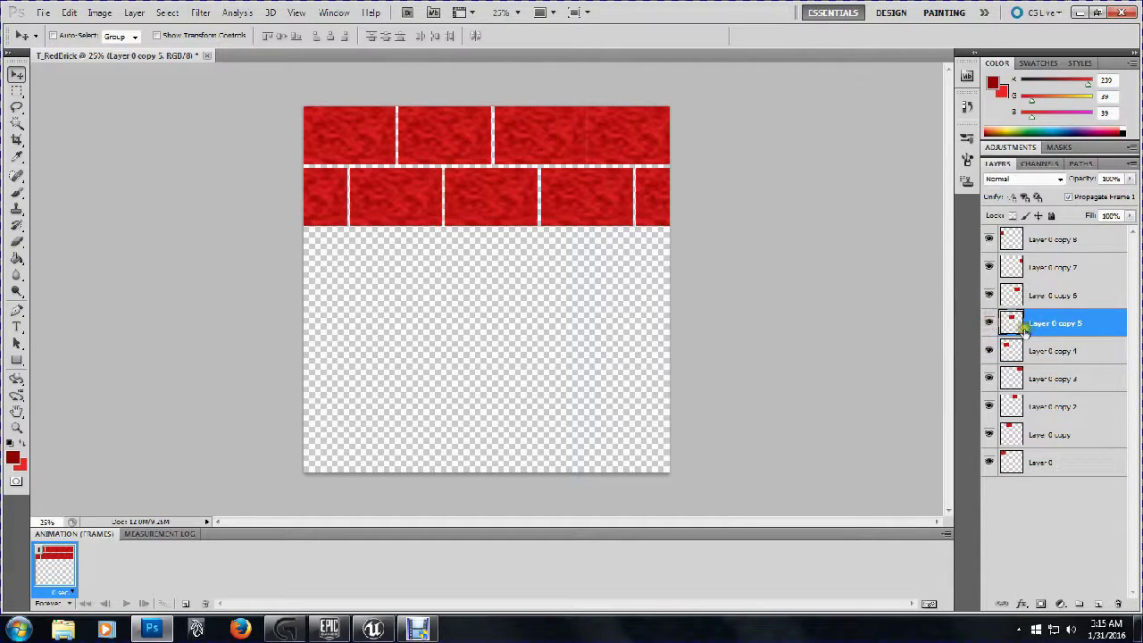
{"action": "left_click", "coordinate": [1041, 378]}
{"action": "left_click", "coordinate": [986, 378]}
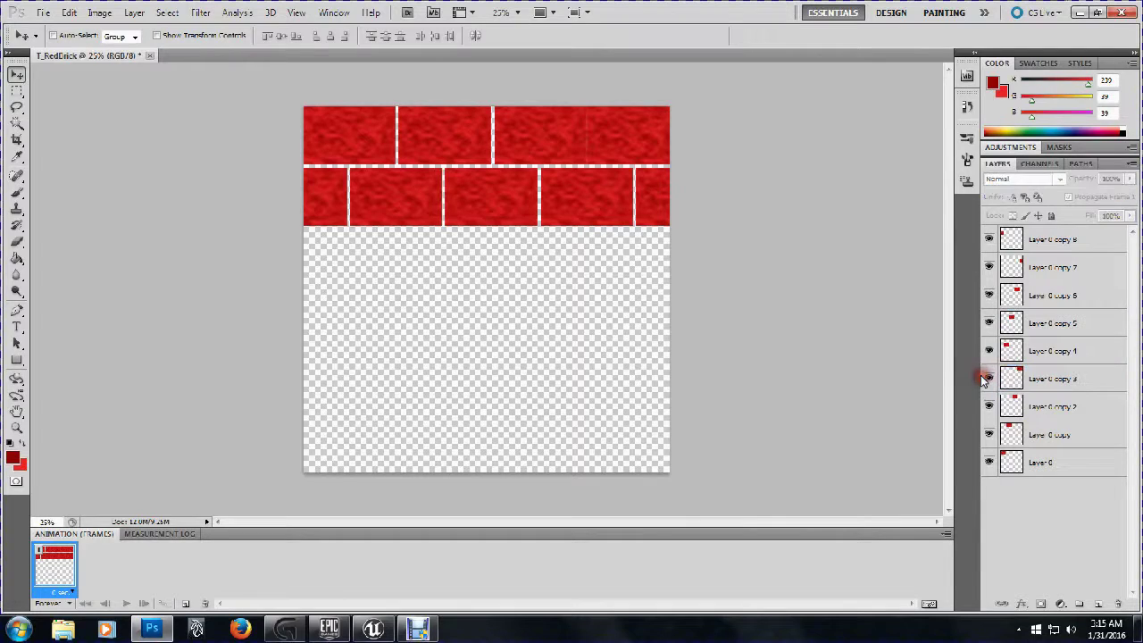
{"action": "left_click", "coordinate": [986, 379]}
{"action": "left_click", "coordinate": [986, 378]}
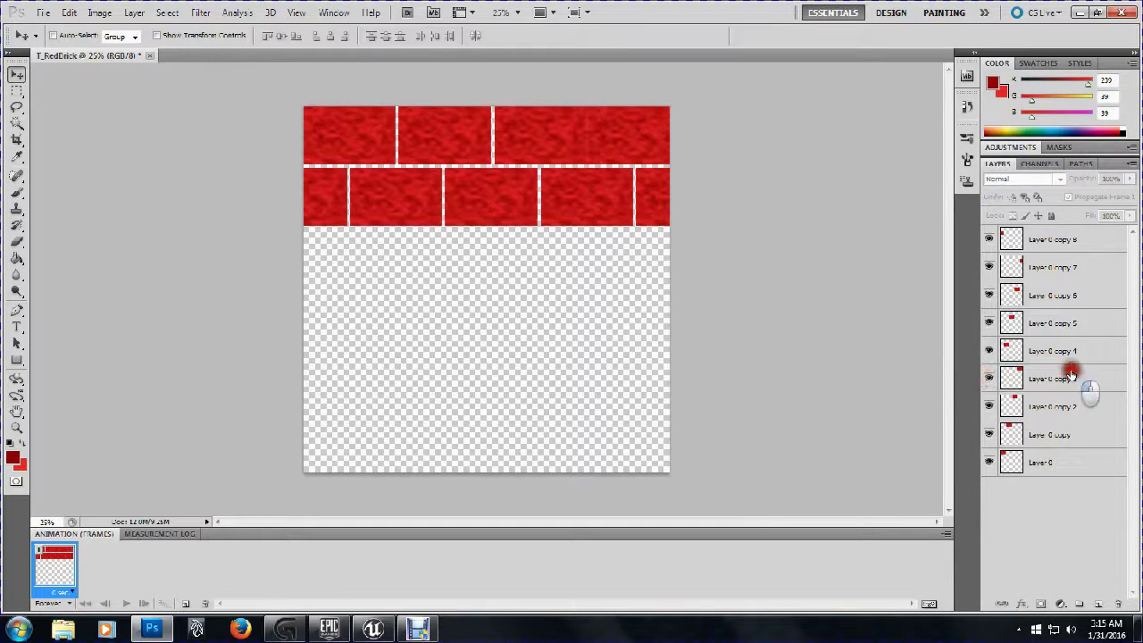
{"action": "left_click", "coordinate": [1072, 379]}
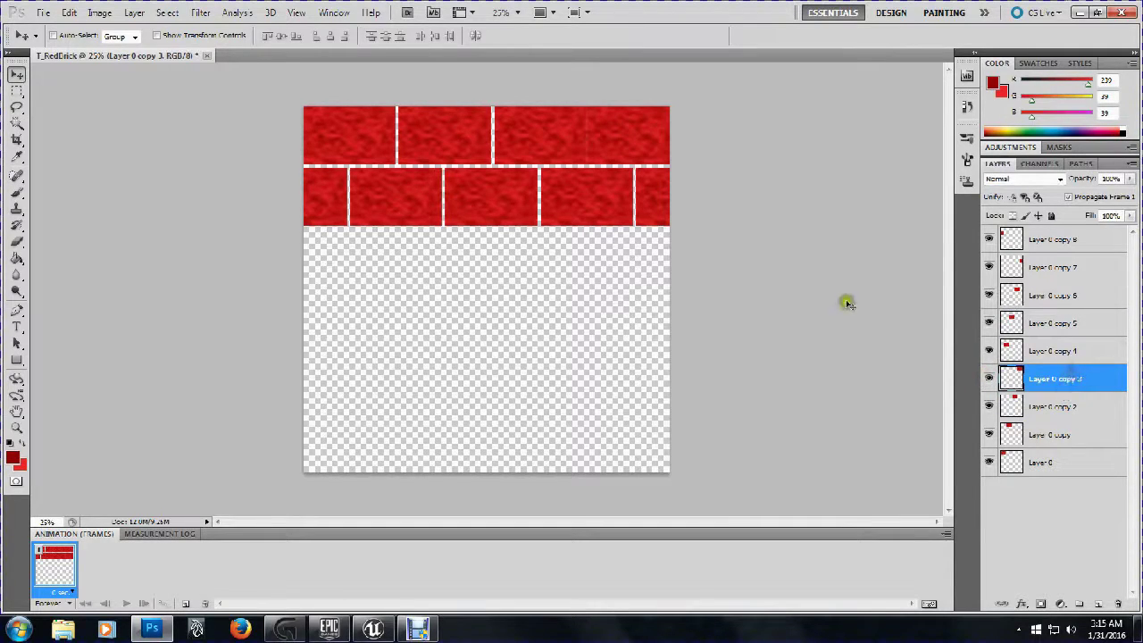
Shift the first row's last brick outward to leave a narrow gap between it and the third brick
{"action": "left_click", "coordinate": [684, 232]}
{"action": "left_click", "coordinate": [1045, 239]}
{"action": "left_click", "coordinate": [1064, 471], "text": "shift"}
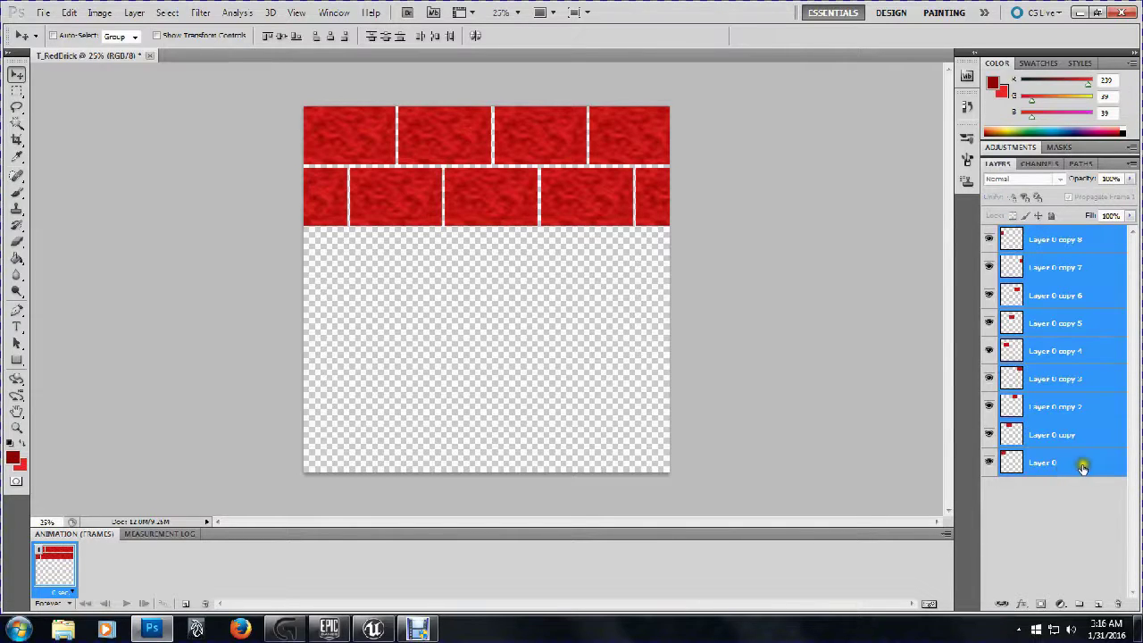
{"action": "left_click", "coordinate": [1043, 241]}
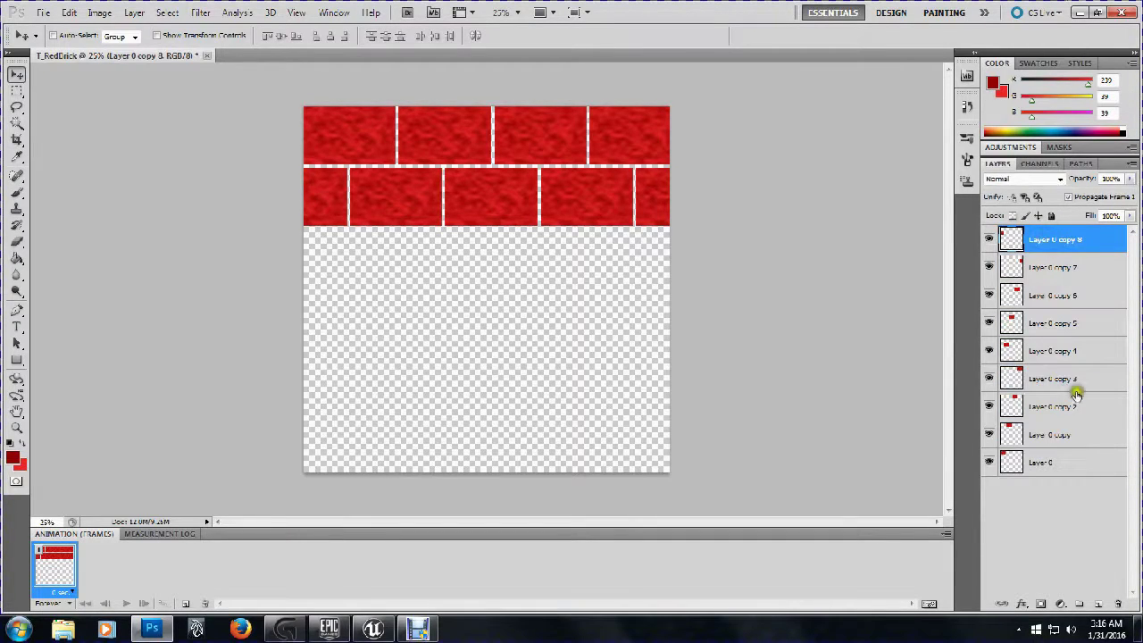
{"action": "left_click", "coordinate": [1065, 462], "text": "shift"}
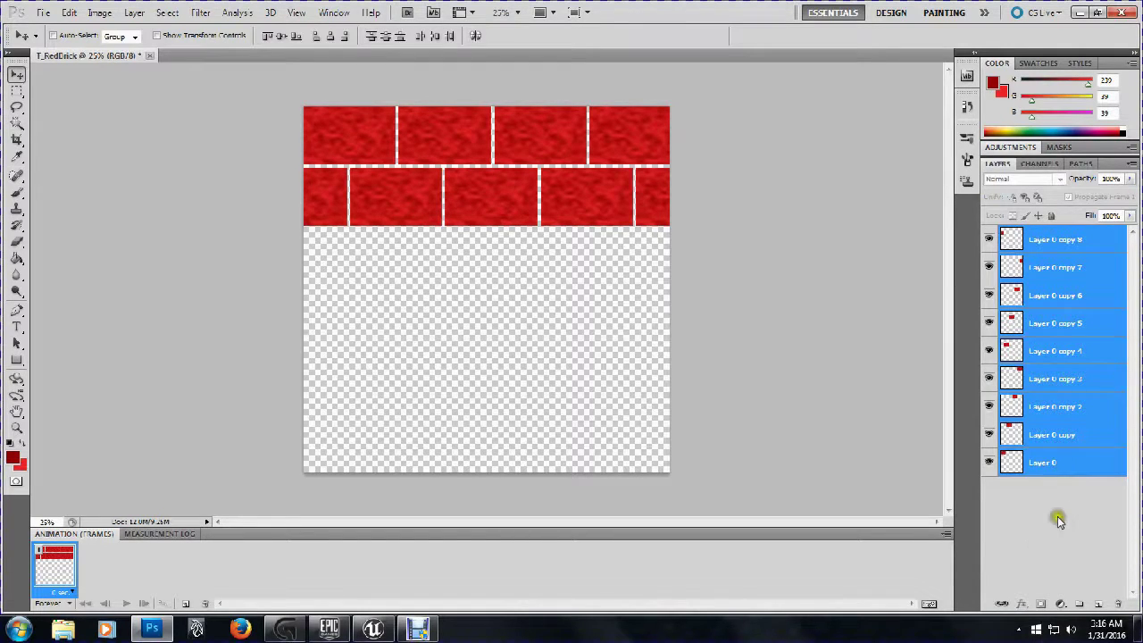
{"action": "left_click", "coordinate": [1055, 523]}
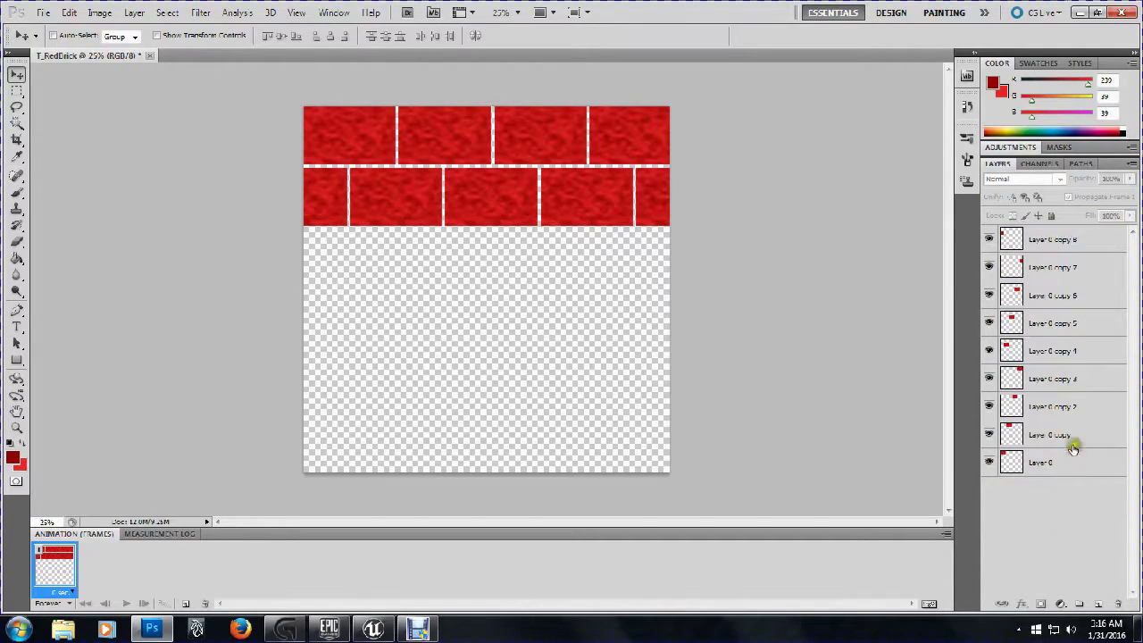
{"action": "left_click", "coordinate": [1060, 241]}
{"action": "left_click", "coordinate": [1067, 268], "text": "shift"}
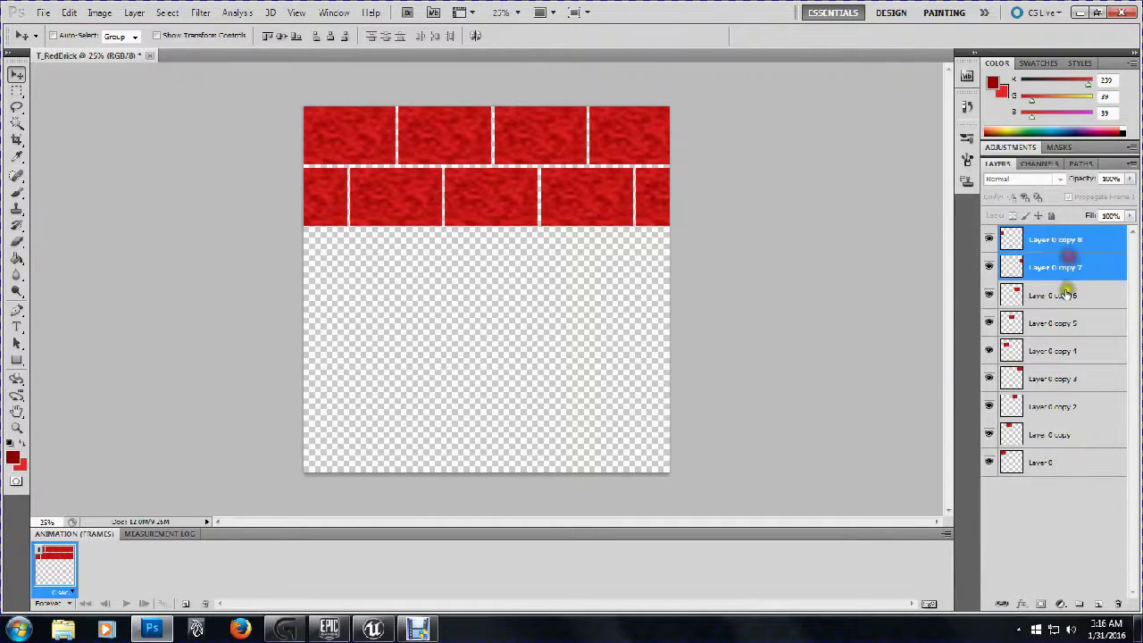
{"action": "left_click", "coordinate": [1066, 295], "text": "shift"}
{"action": "left_click", "coordinate": [1059, 351], "text": "ctrl"}
{"action": "left_click", "coordinate": [1042, 460]}
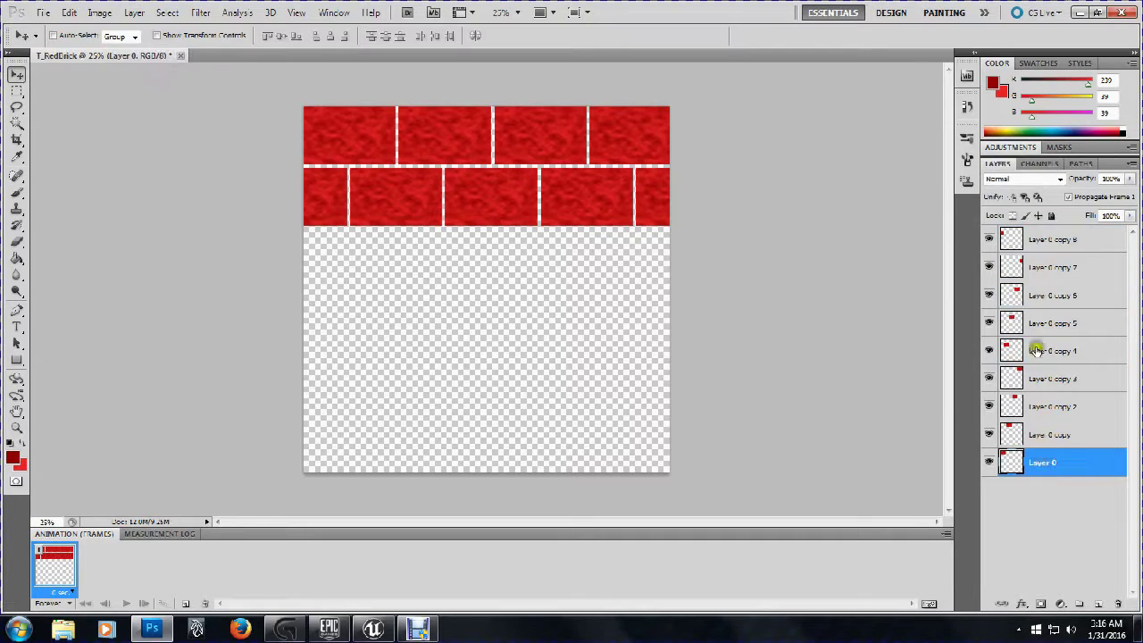
Merge all nine brick layers, from Layer 0 to Layer 0 copy 8, into one layer
{"action": "left_click", "coordinate": [1052, 246]}
{"action": "left_click", "coordinate": [1049, 471], "text": "shift"}
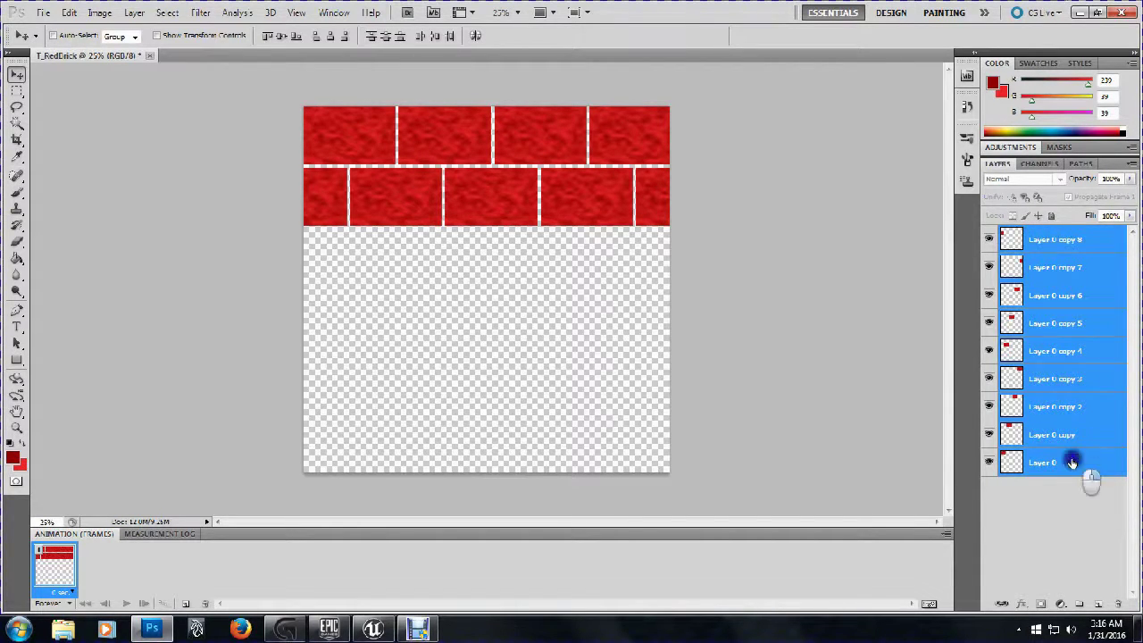
{"action": "right_click", "coordinate": [1072, 463]}
{"action": "left_click", "coordinate": [1050, 418]}
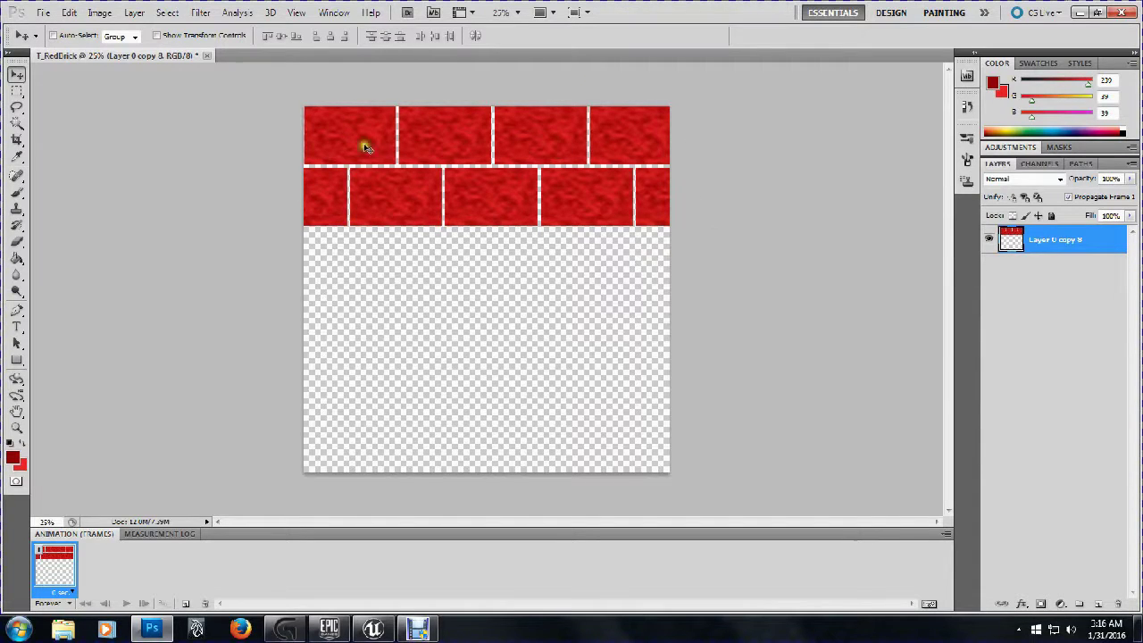
Nudge the merged brick rows to the left until the first row's middle gap lies near the canvas's vertical centre line
{"action": "mouse_move", "coordinate": [364, 141]}
{"action": "left_mouse_down"}
{"action": "mouse_move", "coordinate": [380, 167]}
{"action": "mouse_move", "coordinate": [407, 166]}
{"action": "mouse_move", "coordinate": [311, 144]}
{"action": "mouse_move", "coordinate": [364, 159]}
{"action": "mouse_move", "coordinate": [351, 143]}
{"action": "left_mouse_up"}
{"action": "key", "text": "Left"}
{"action": "key", "text": "Left"}
{"action": "key", "text": "Left"}
{"action": "key", "text": "Left"}
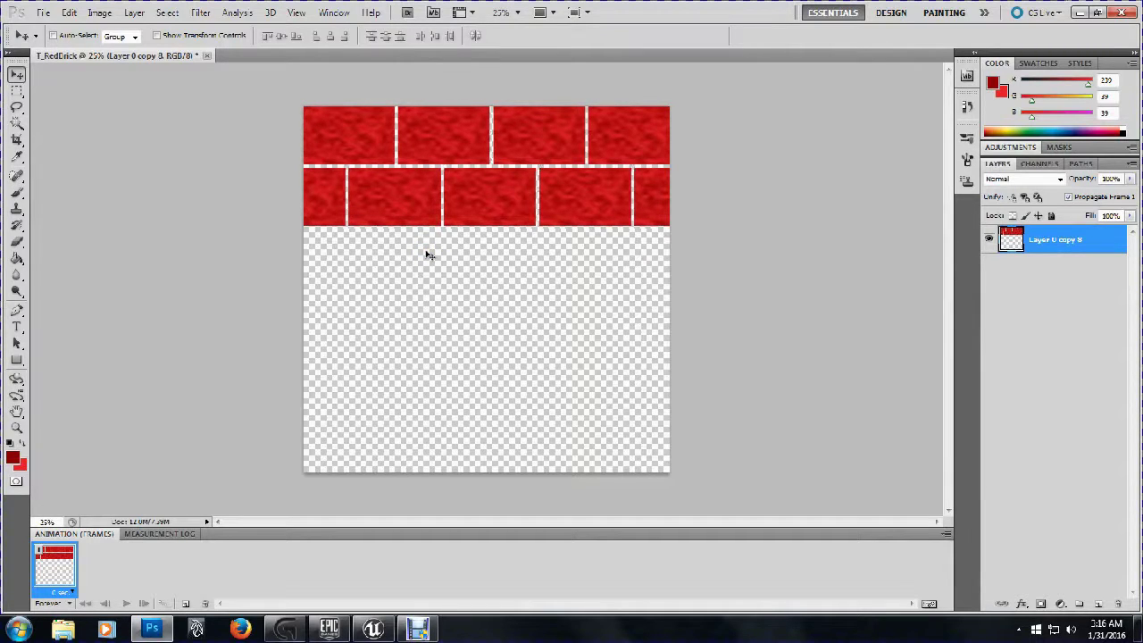
{"action": "key", "text": "Left"}
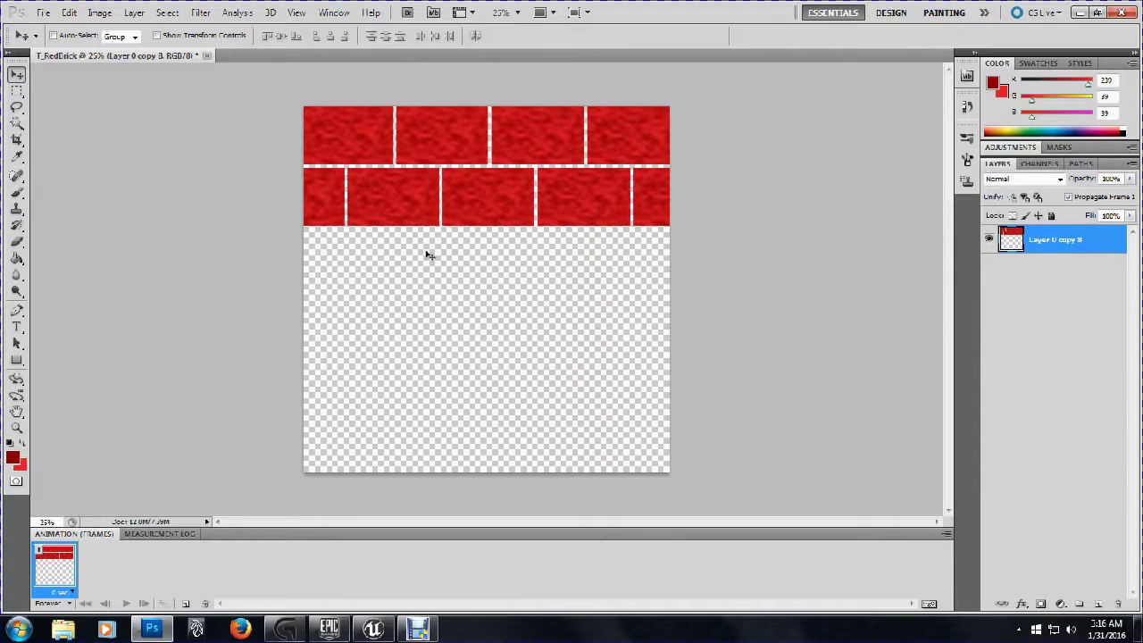
{"action": "key", "text": "Left"}
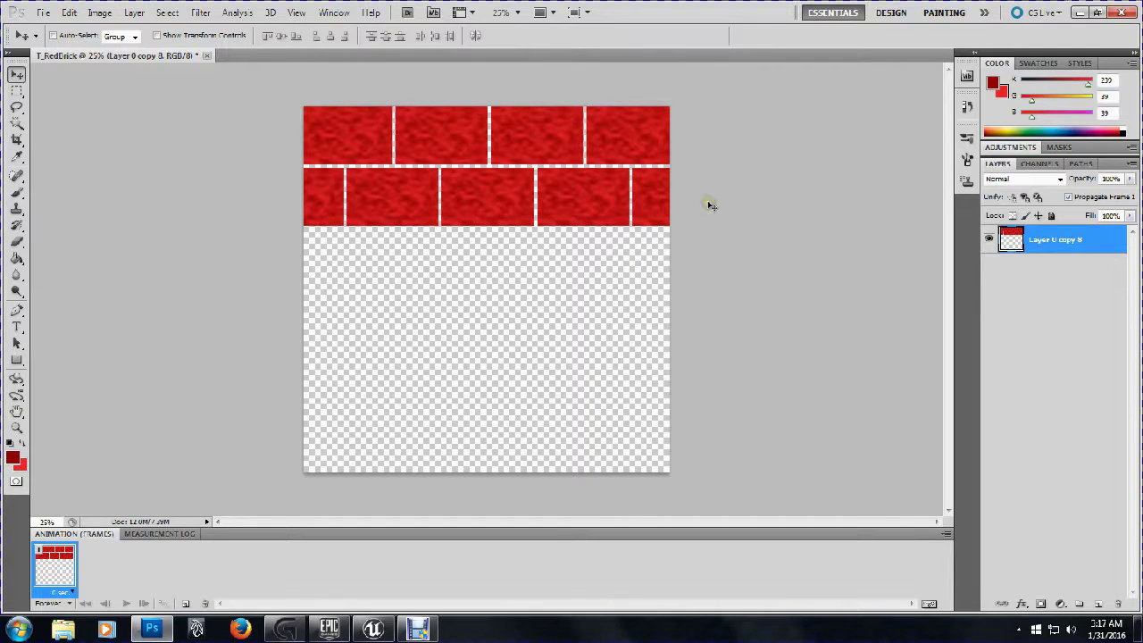
{"action": "key", "text": "Left"}
{"action": "key", "text": "Left"}
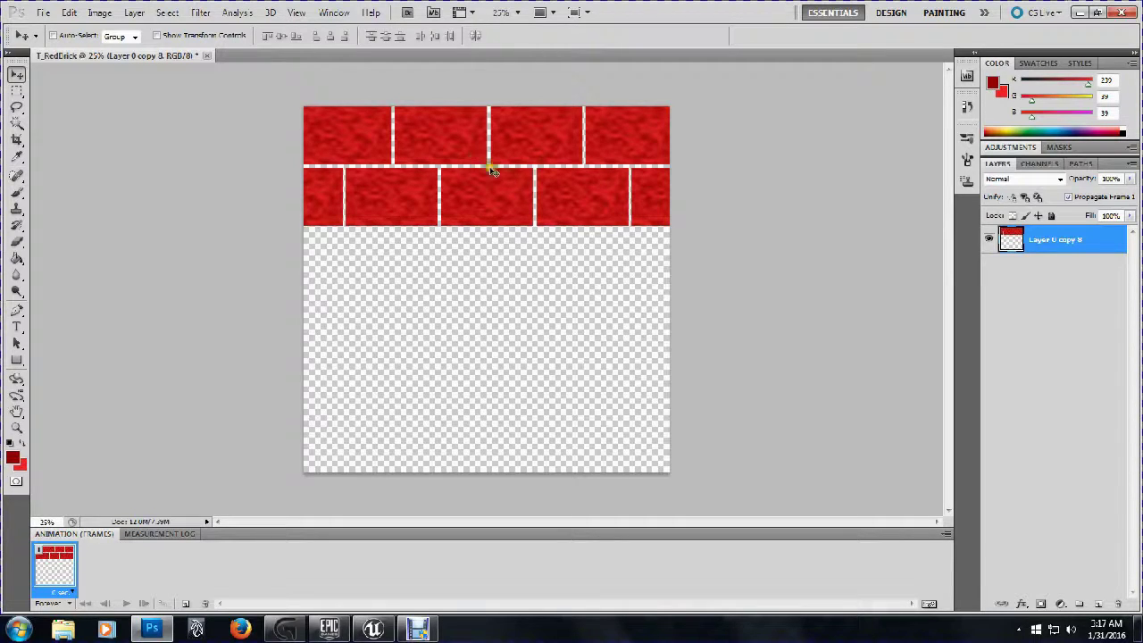
Add a vertical guide at 50% and align the first row's middle gap with it
{"action": "left_click", "coordinate": [297, 12]}
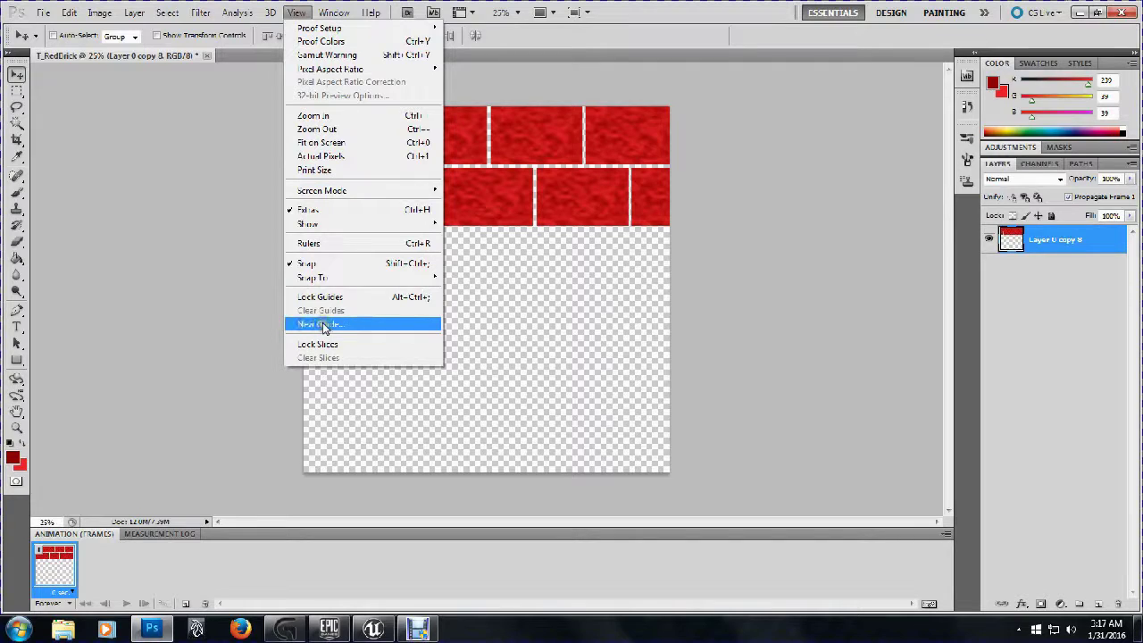
{"action": "left_click", "coordinate": [360, 325]}
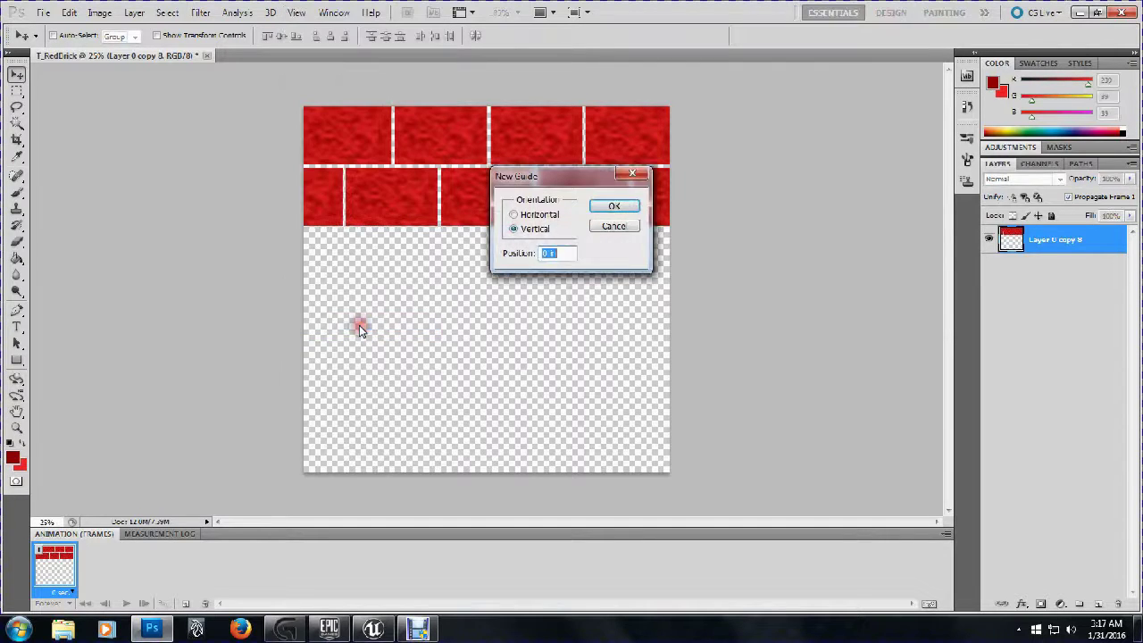
{"action": "left_click_drag", "start_coordinate": [545, 179], "coordinate": [776, 156]}
{"action": "left_click_drag", "start_coordinate": [807, 230], "coordinate": [652, 226]}
{"action": "type", "text": "50"}
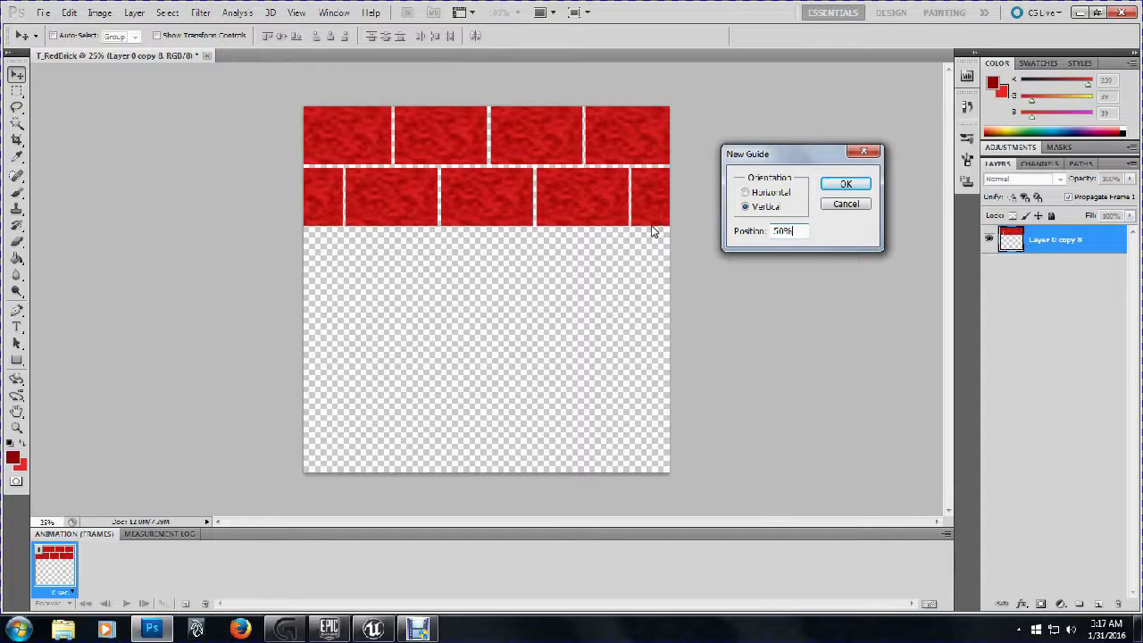
{"action": "left_click", "coordinate": [837, 185]}
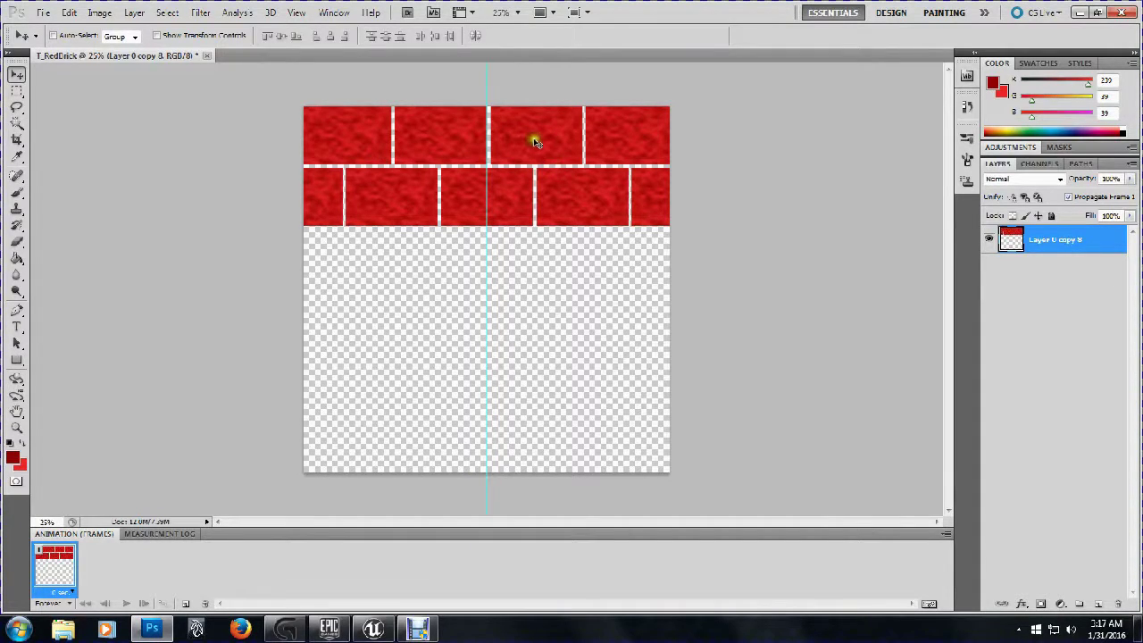
{"action": "mouse_move", "coordinate": [556, 146]}
{"action": "left_mouse_down"}
{"action": "mouse_move", "coordinate": [548, 250]}
{"action": "mouse_move", "coordinate": [551, 146]}
{"action": "left_mouse_up"}
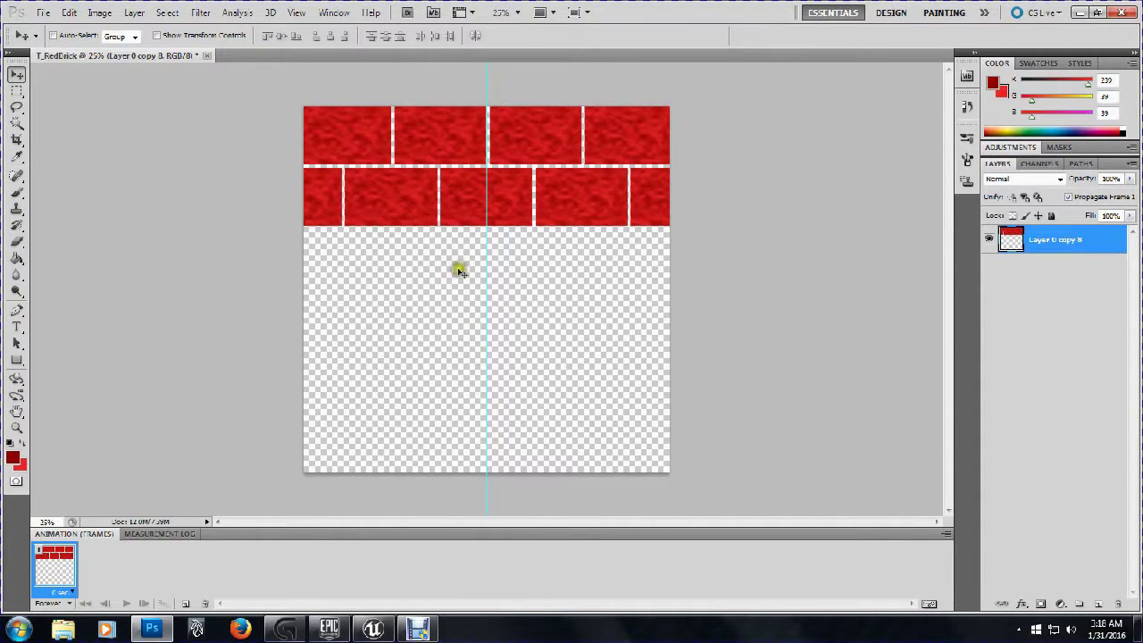
Clear the centre guide from the canvas
{"action": "left_click", "coordinate": [200, 12]}
{"action": "mouse_move", "coordinate": [297, 13]}
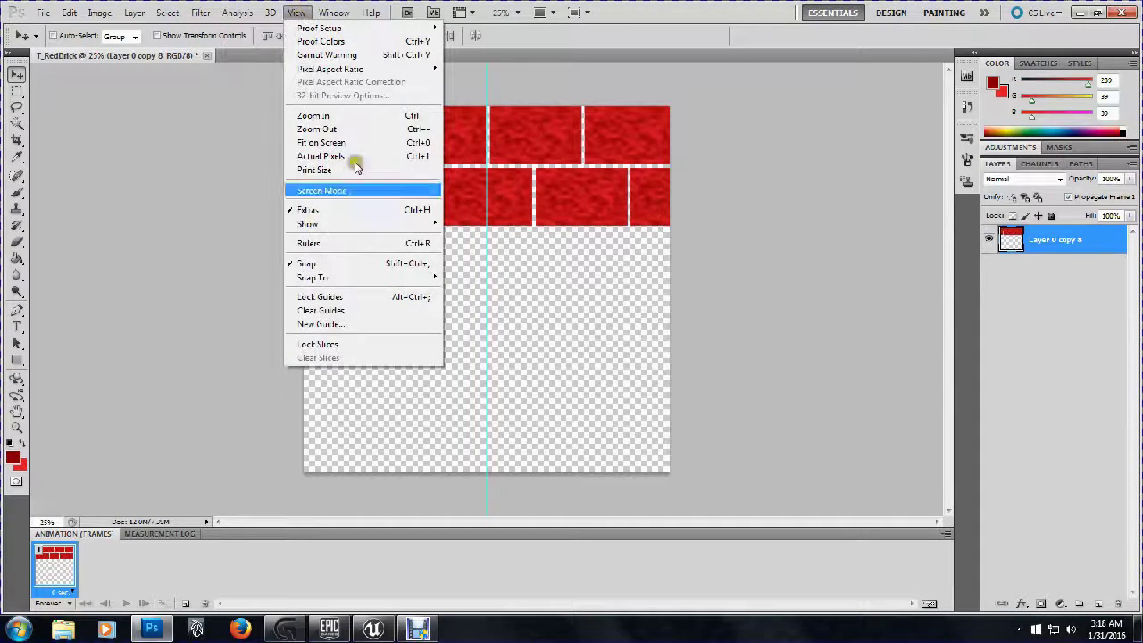
{"action": "left_click", "coordinate": [365, 309]}
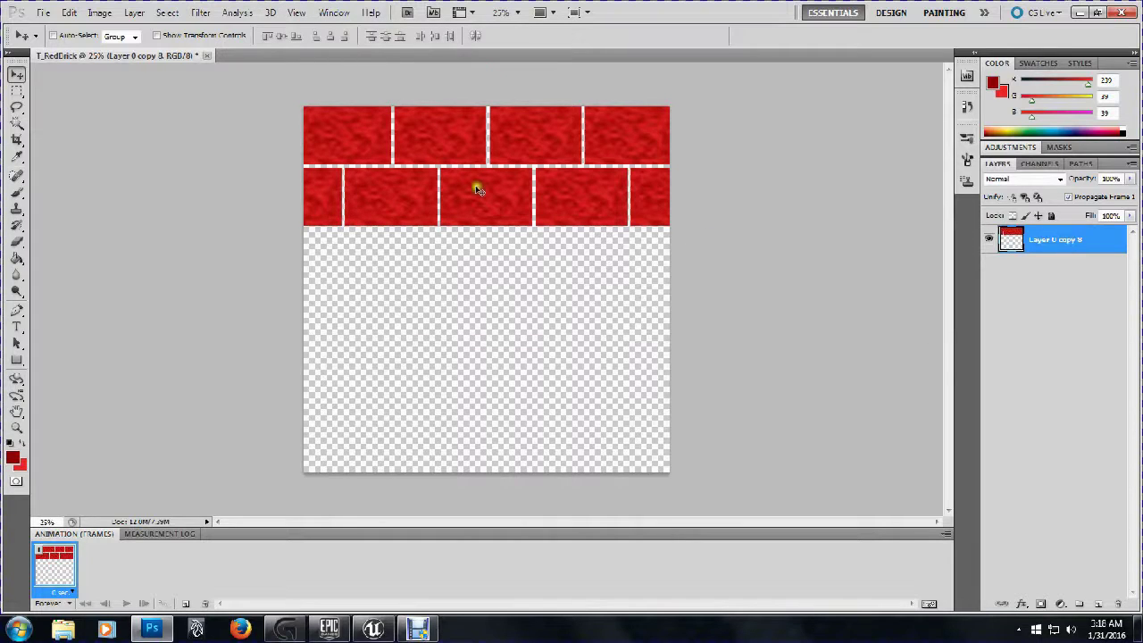
Duplicate the two-row brick block directly below itself to form the third and fourth rows, separated by a narrow gap
{"action": "left_click_drag", "start_coordinate": [491, 157], "coordinate": [491, 278]}
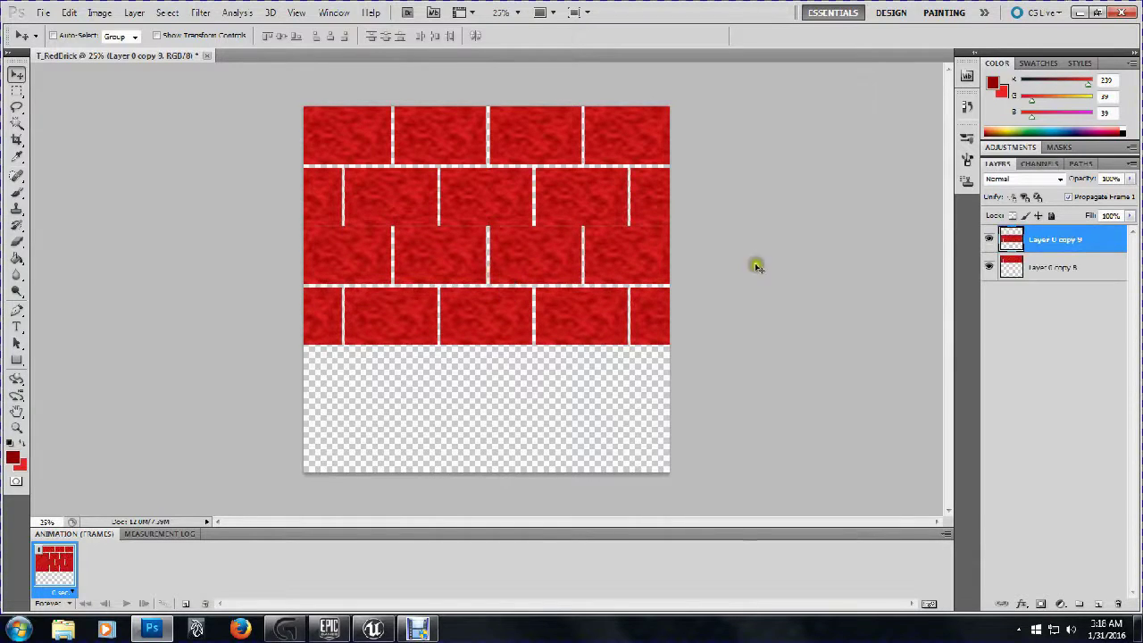
{"action": "key", "text": "Down"}
{"action": "key", "text": "Down"}
{"action": "key", "text": "Down"}
{"action": "key", "text": "Down"}
{"action": "key", "text": "Down"}
{"action": "key", "text": "Down"}
{"action": "key", "text": "Down"}
{"action": "key", "text": "Down"}
{"action": "key", "text": "Down"}
{"action": "key", "text": "Down"}
{"action": "key", "text": "Down"}
{"action": "key", "text": "Down"}
{"action": "key", "text": "Down"}
{"action": "key", "text": "Down"}
{"action": "key", "text": "Down"}
{"action": "key", "text": "Down"}
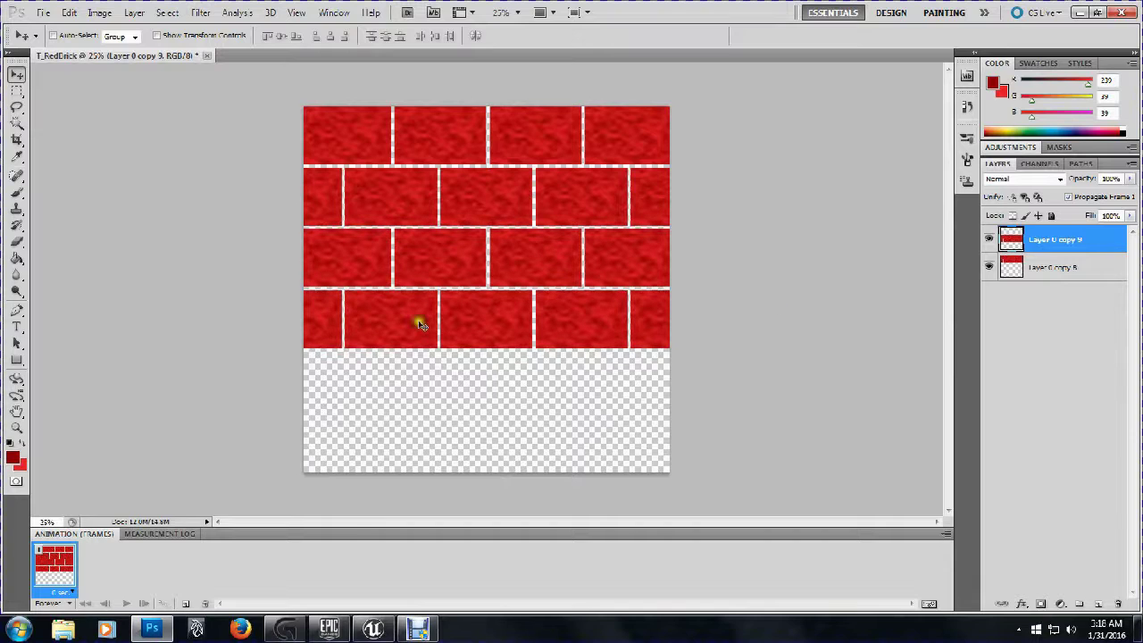
Duplicate the block again to form the fifth and sixth rows, and nudge the copied blocks vertically to even out the gaps
{"action": "left_click_drag", "start_coordinate": [407, 318], "coordinate": [404, 437]}
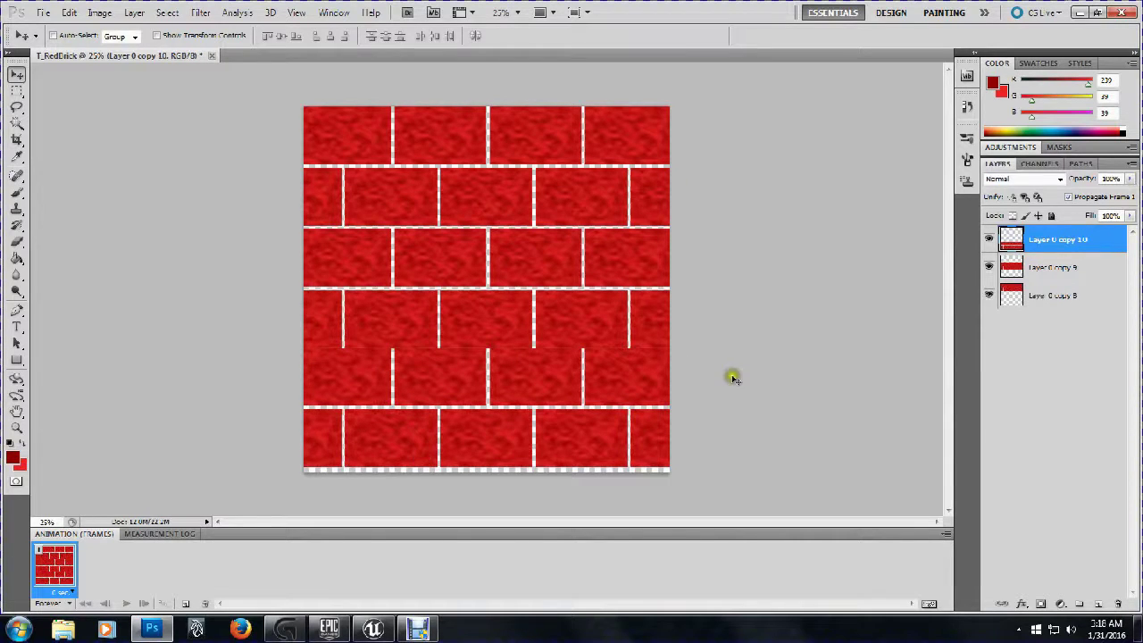
{"action": "key", "text": "Down"}
{"action": "key", "text": "Down"}
{"action": "key", "text": "Down"}
{"action": "key", "text": "Down"}
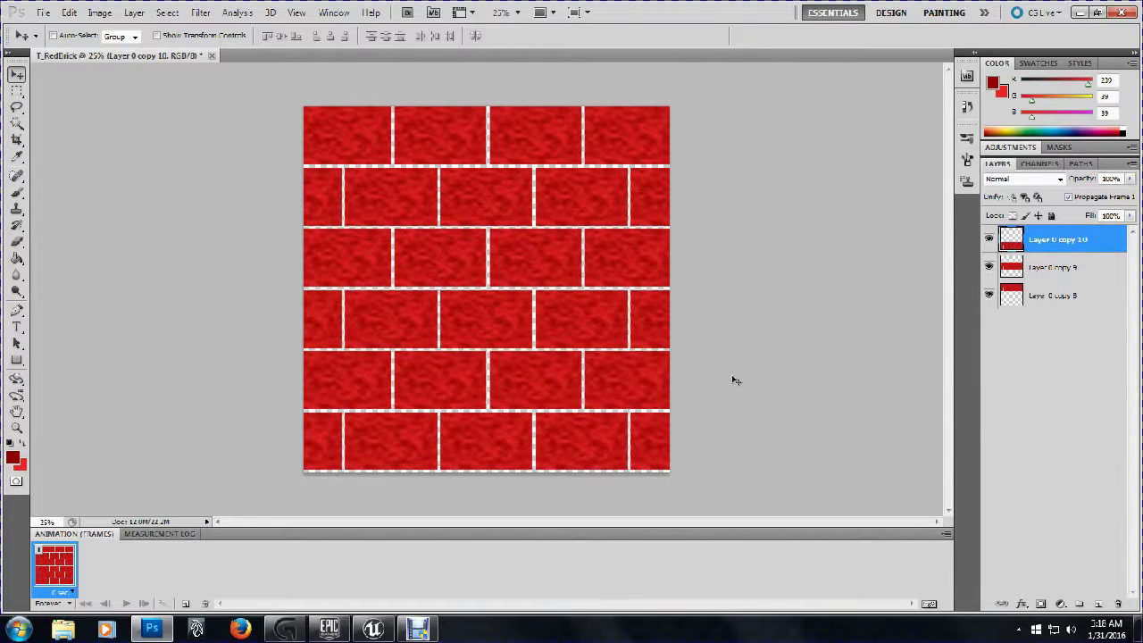
{"action": "key", "text": "Up"}
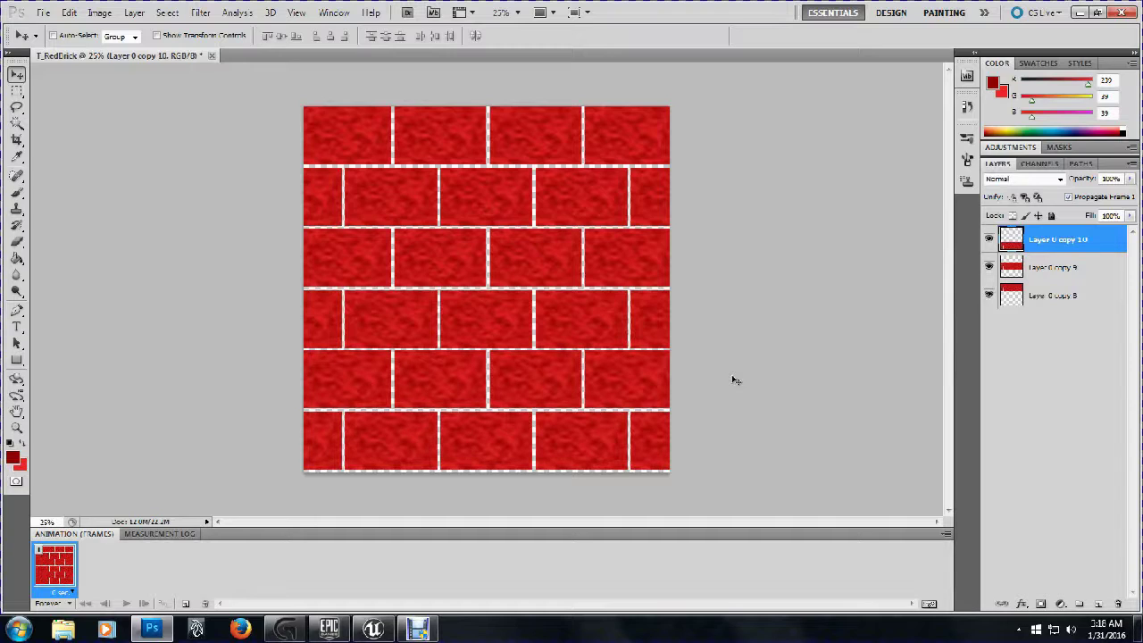
{"action": "key", "text": "Up"}
{"action": "key", "text": "Down"}
{"action": "key", "text": "Down"}
{"action": "left_click", "coordinate": [1037, 269]}
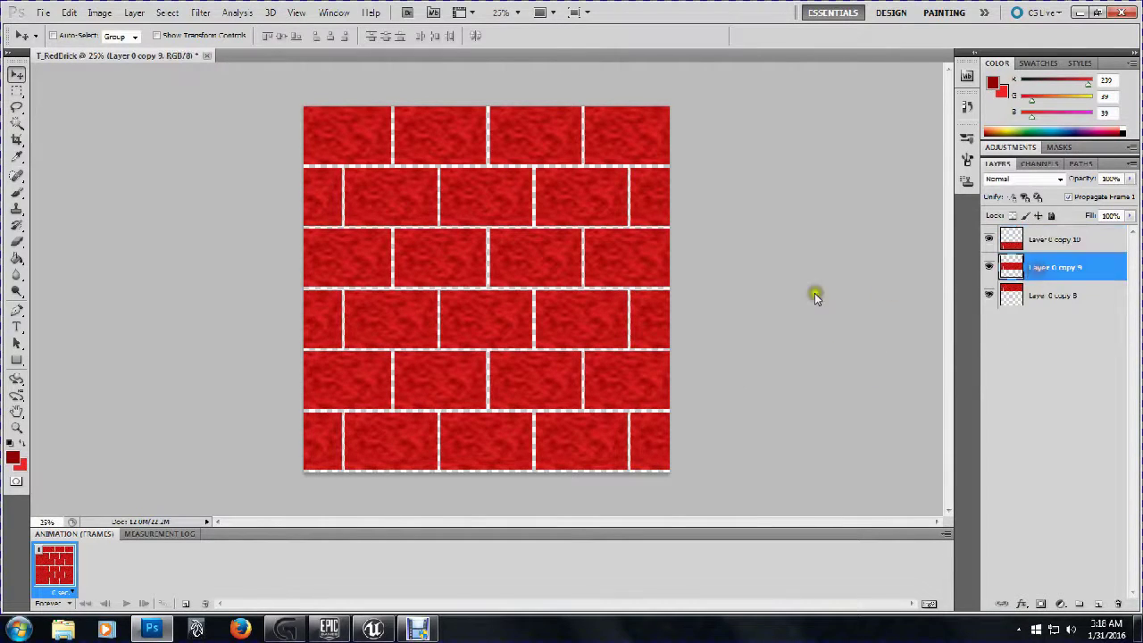
{"action": "key", "text": "Up"}
Merge the three brick row layers into one and add a new empty layer beneath it
{"action": "left_click", "coordinate": [1043, 239]}
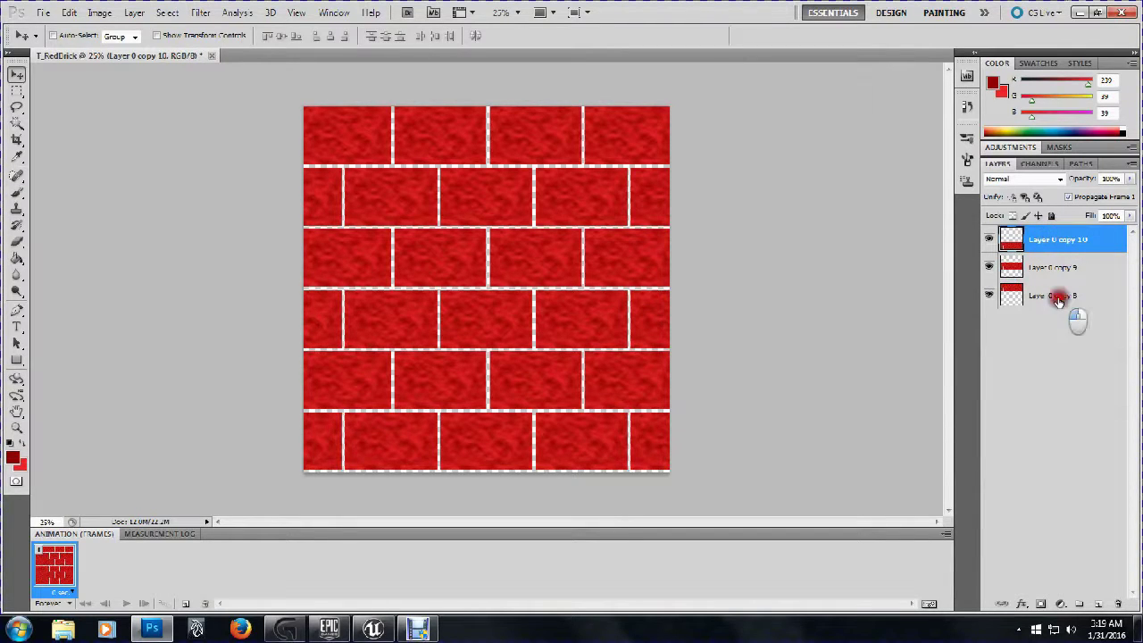
{"action": "left_click", "coordinate": [1058, 301], "text": "shift"}
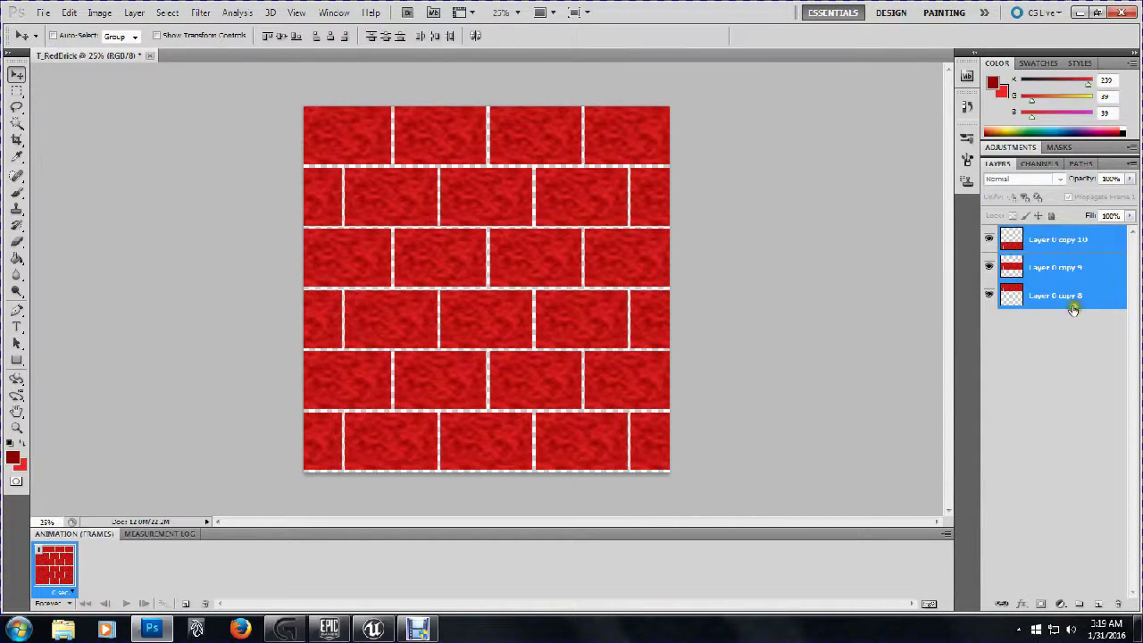
{"action": "right_click", "coordinate": [1073, 308]}
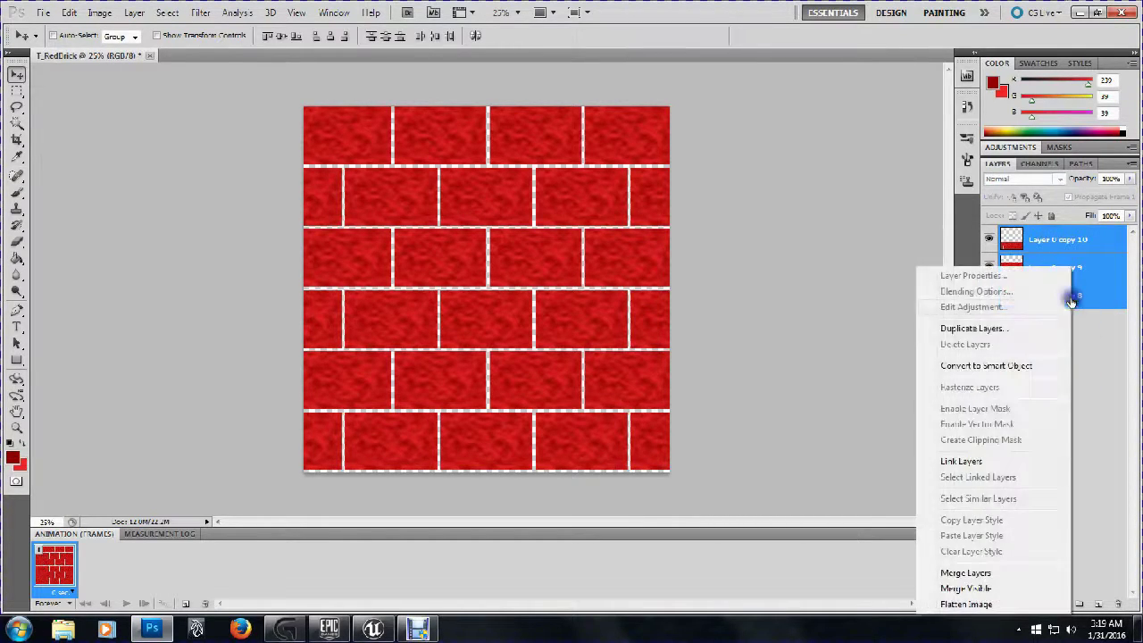
{"action": "left_click", "coordinate": [993, 568]}
{"action": "left_click", "coordinate": [1098, 604]}
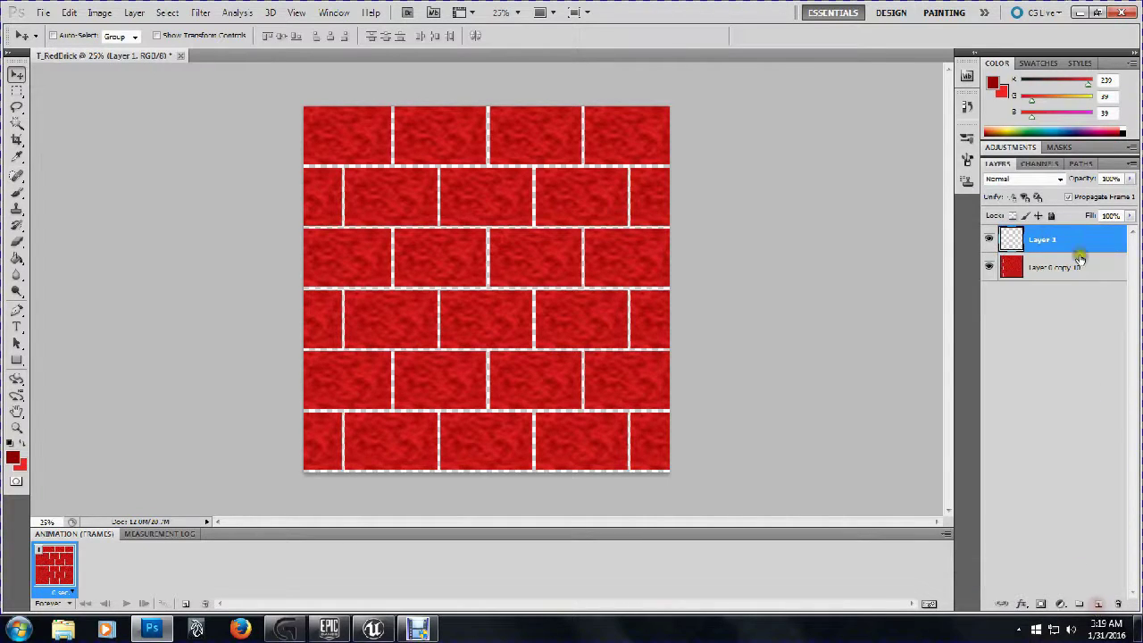
{"action": "left_click_drag", "start_coordinate": [1079, 257], "coordinate": [1065, 413]}
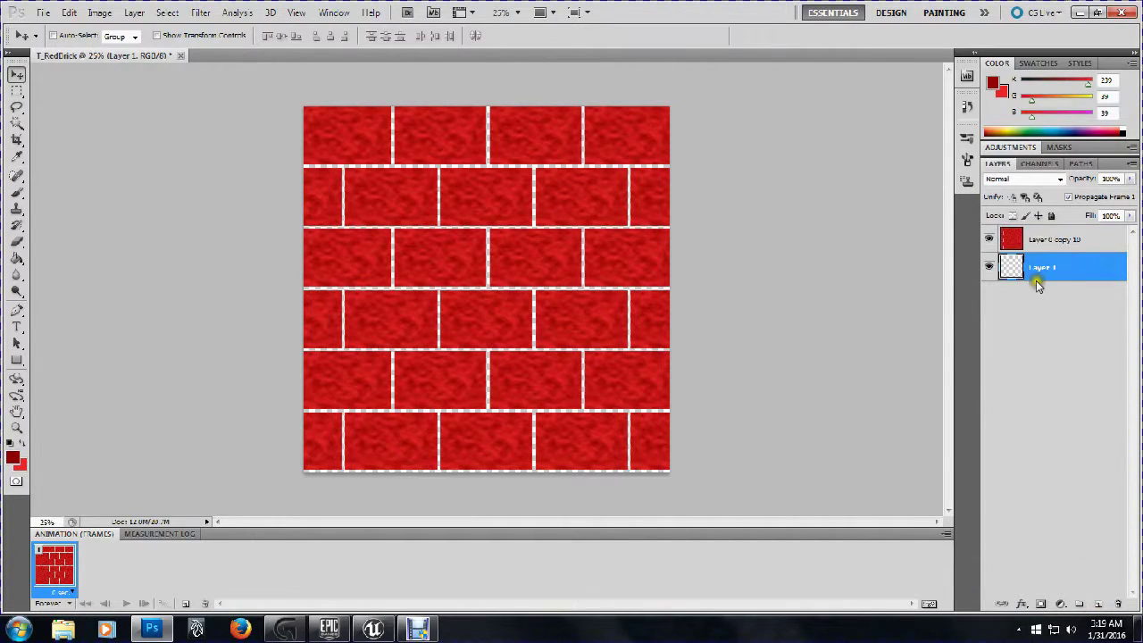
Set the background colour to light grey with RGB values 200, 200, 200
{"action": "left_click", "coordinate": [992, 85]}
{"action": "type", "text": "200"}
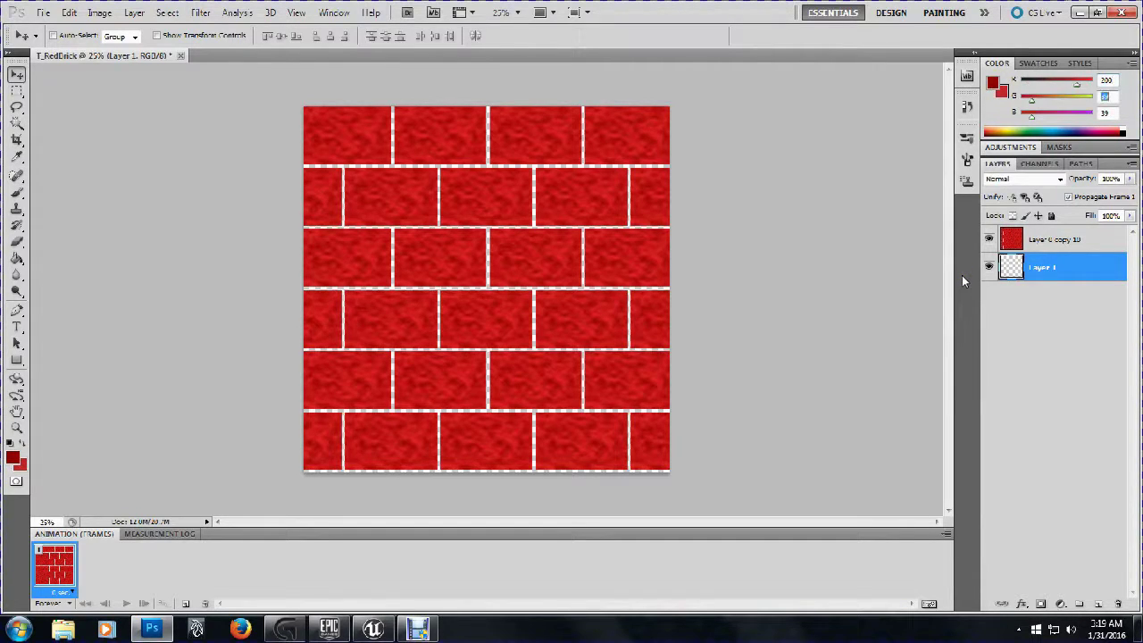
{"action": "type", "text": "200"}
{"action": "key", "text": "Tab"}
{"action": "type", "text": "200"}
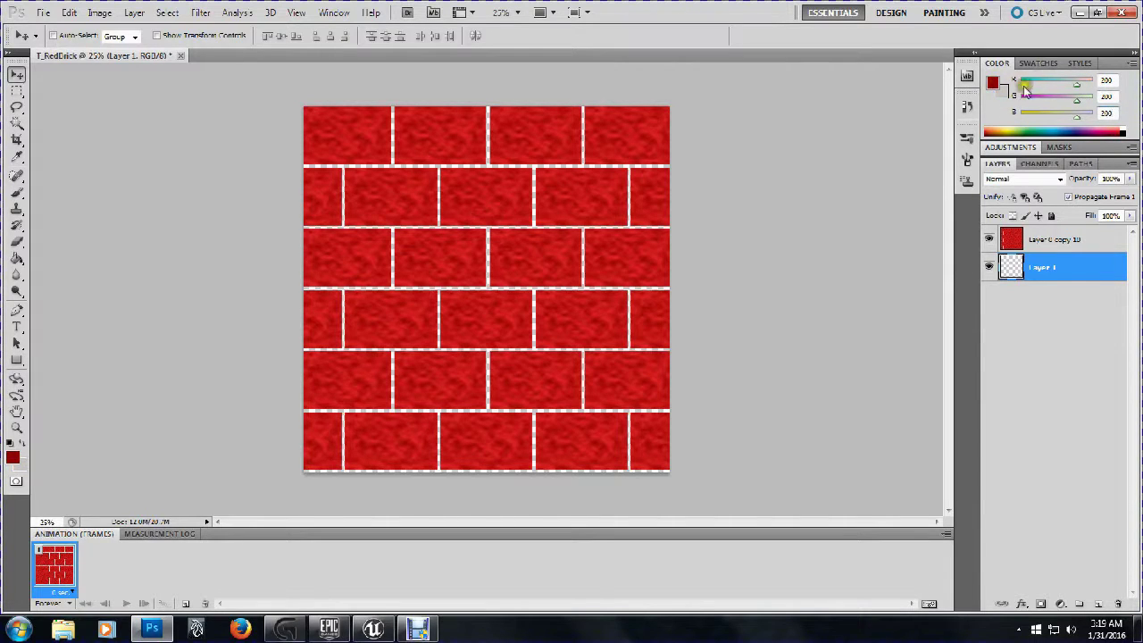
Set the foreground colour to mid grey with RGB values 125, 125, 125
{"action": "left_click", "coordinate": [992, 84]}
{"action": "left_click_drag", "start_coordinate": [1115, 79], "coordinate": [1001, 79]}
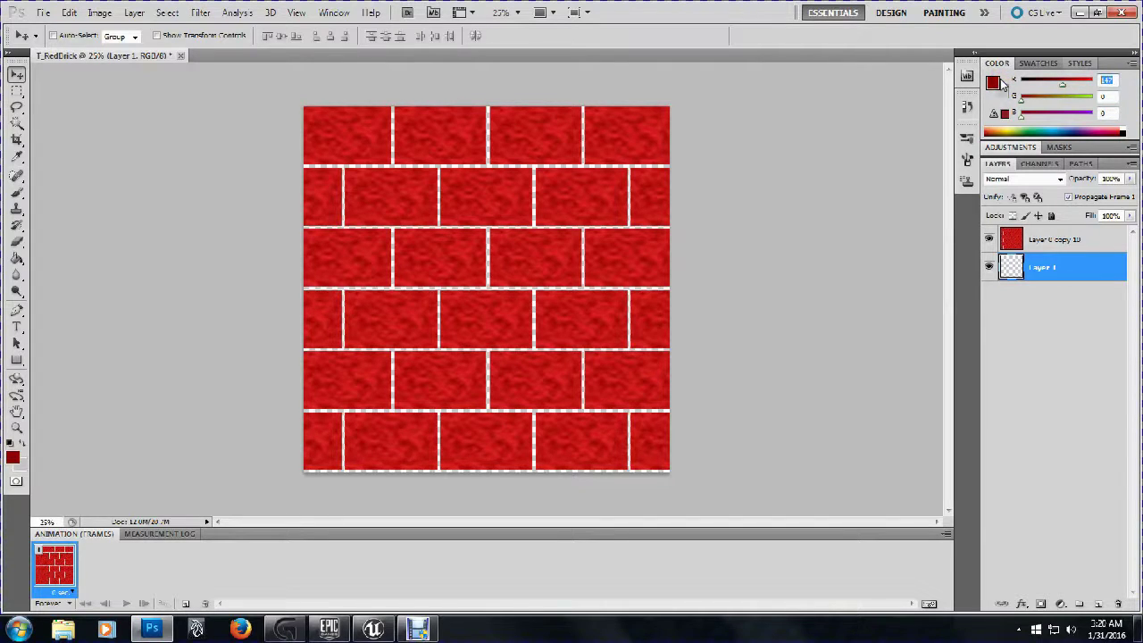
{"action": "type", "text": "125"}
{"action": "key", "text": "Tab"}
{"action": "type", "text": "125"}
{"action": "key", "text": "Tab"}
{"action": "type", "text": "125"}
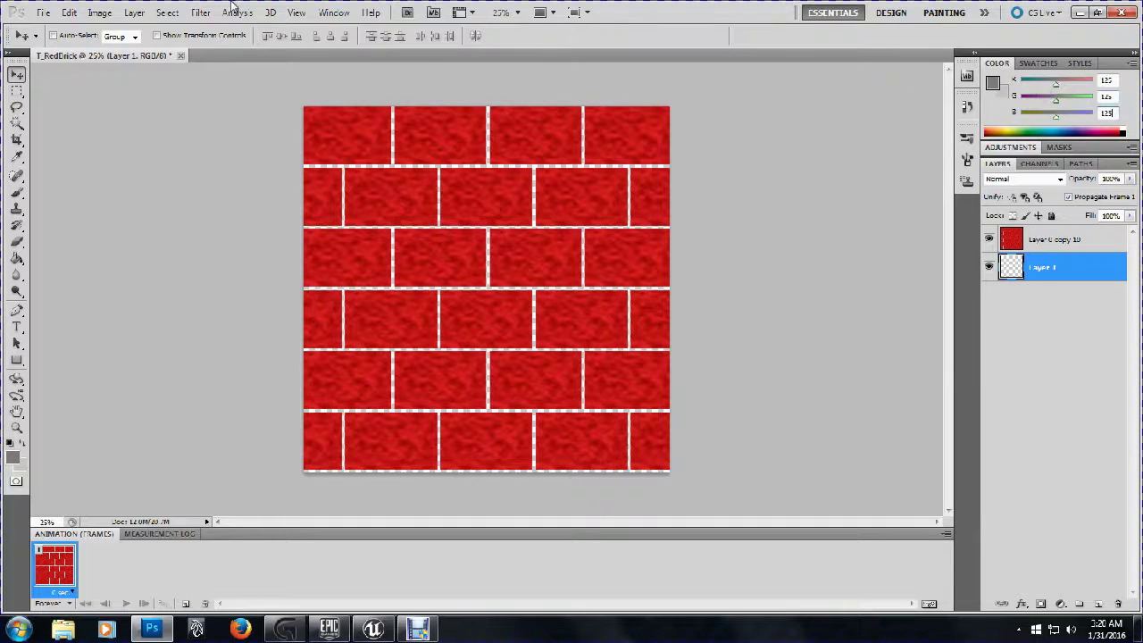
{"action": "left_click", "coordinate": [199, 12]}
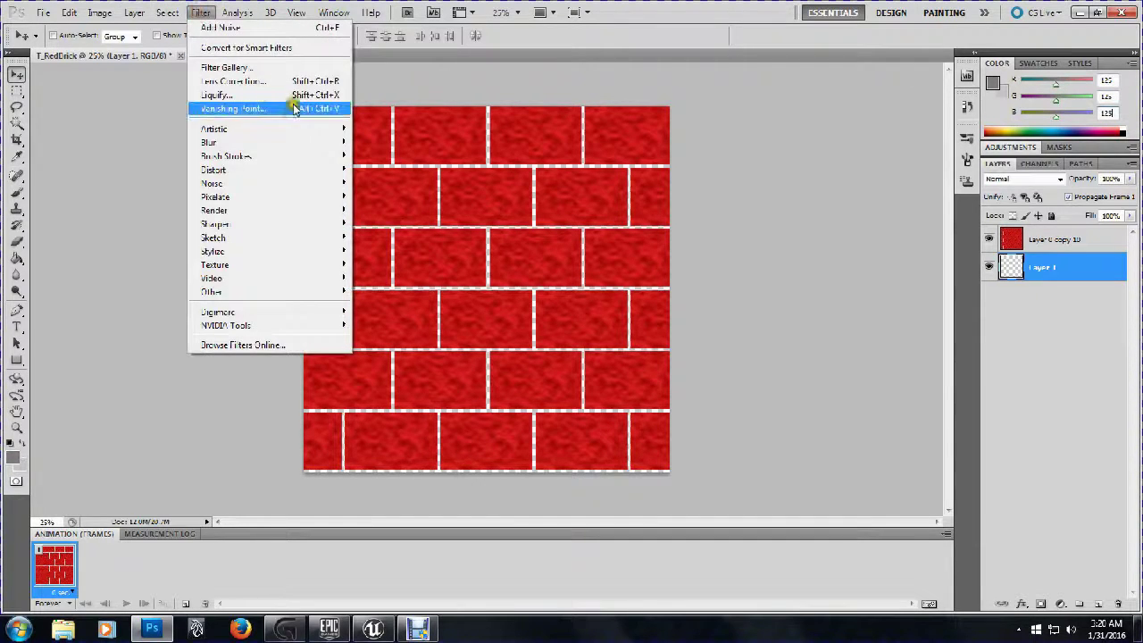
{"action": "mouse_move", "coordinate": [296, 184]}
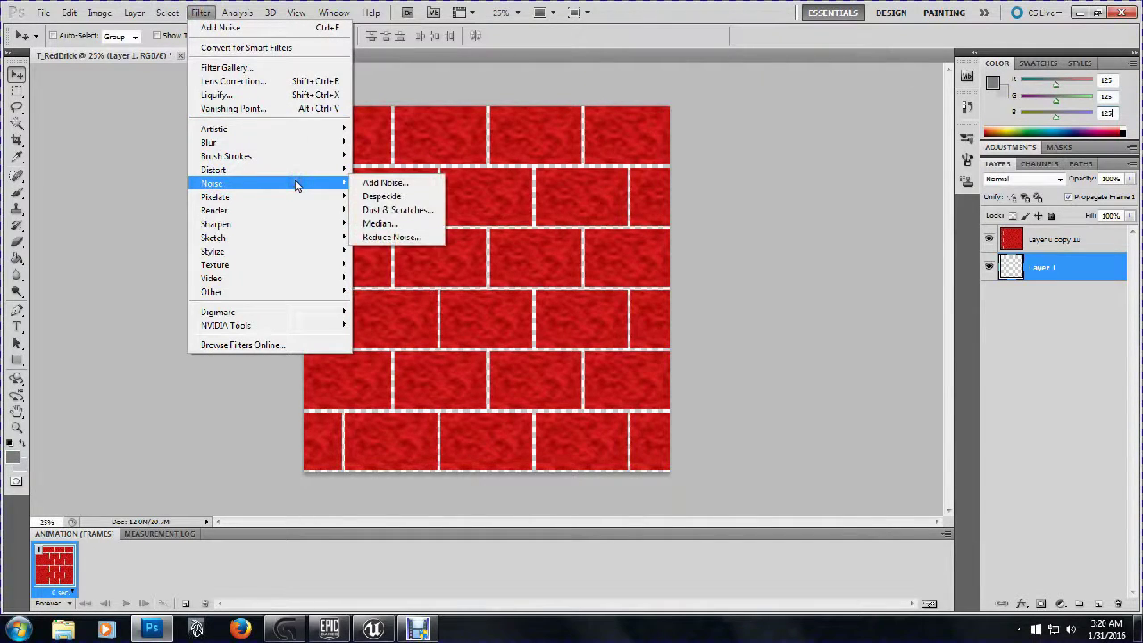
{"action": "mouse_move", "coordinate": [283, 212]}
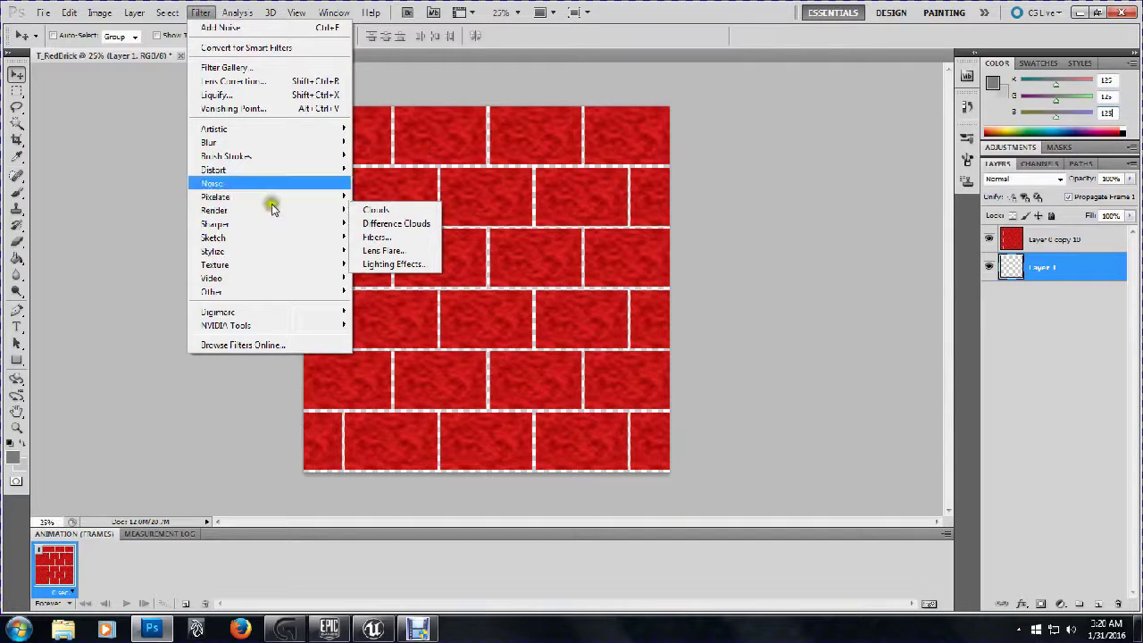
Swap the foreground and background colours and fill the empty layer beneath the bricks with light grey using the Paint Bucket
{"action": "left_click", "coordinate": [16, 259]}
{"action": "left_click", "coordinate": [16, 262]}
{"action": "left_click_drag", "start_coordinate": [15, 266], "coordinate": [53, 258]}
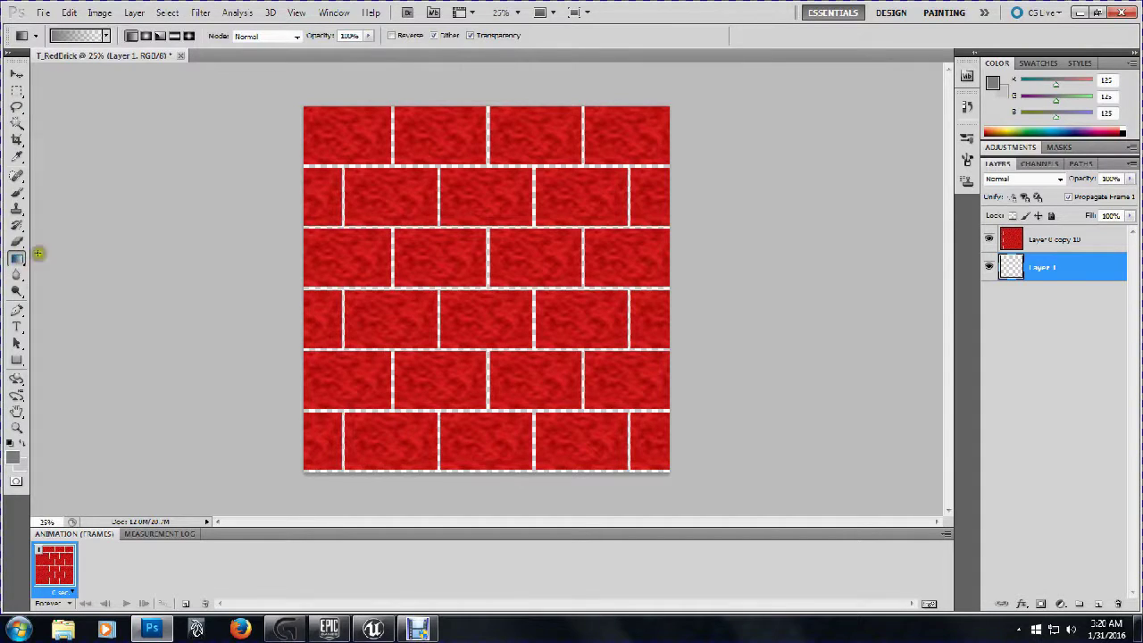
{"action": "left_click_drag", "start_coordinate": [16, 261], "coordinate": [68, 271]}
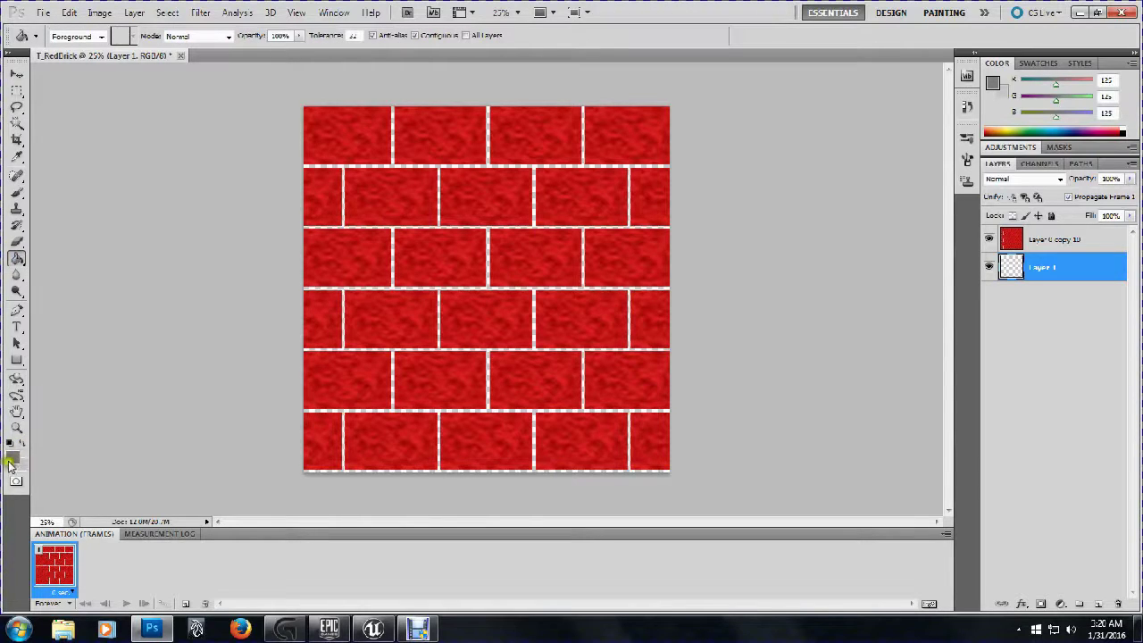
{"action": "left_click", "coordinate": [22, 445]}
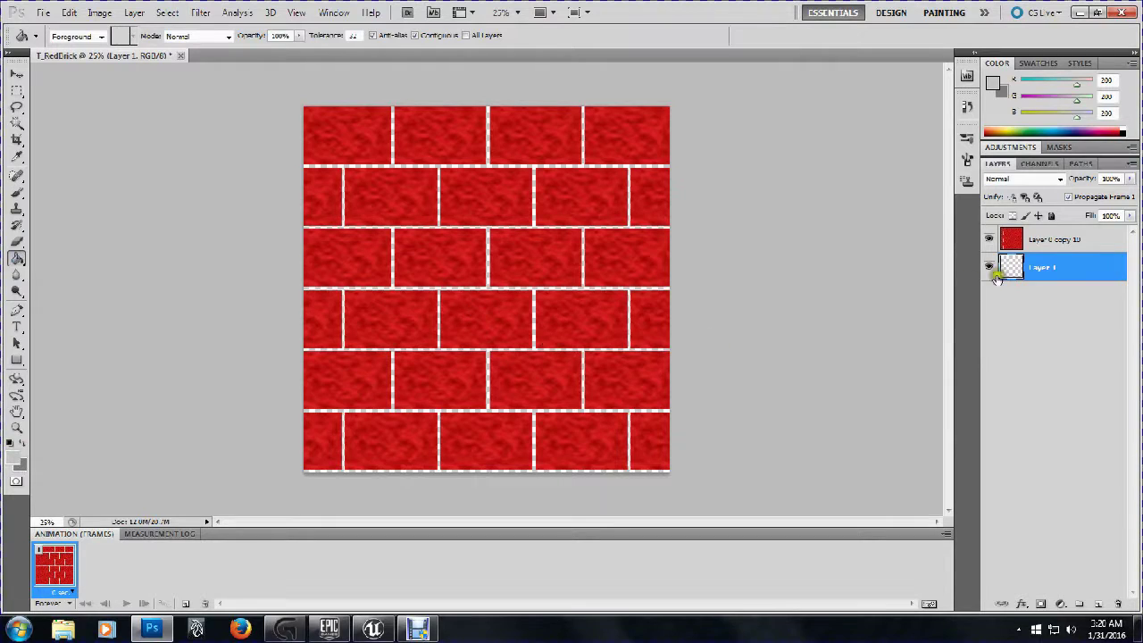
{"action": "left_click", "coordinate": [531, 288]}
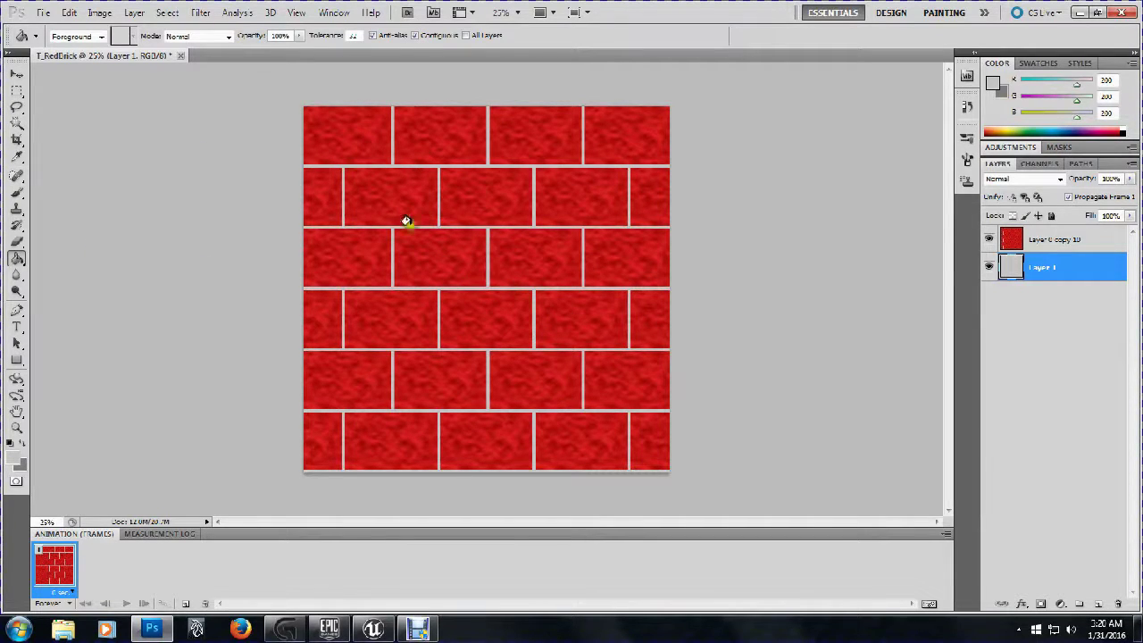
Add 5% uniform noise to the light grey layer
{"action": "left_click", "coordinate": [200, 12]}
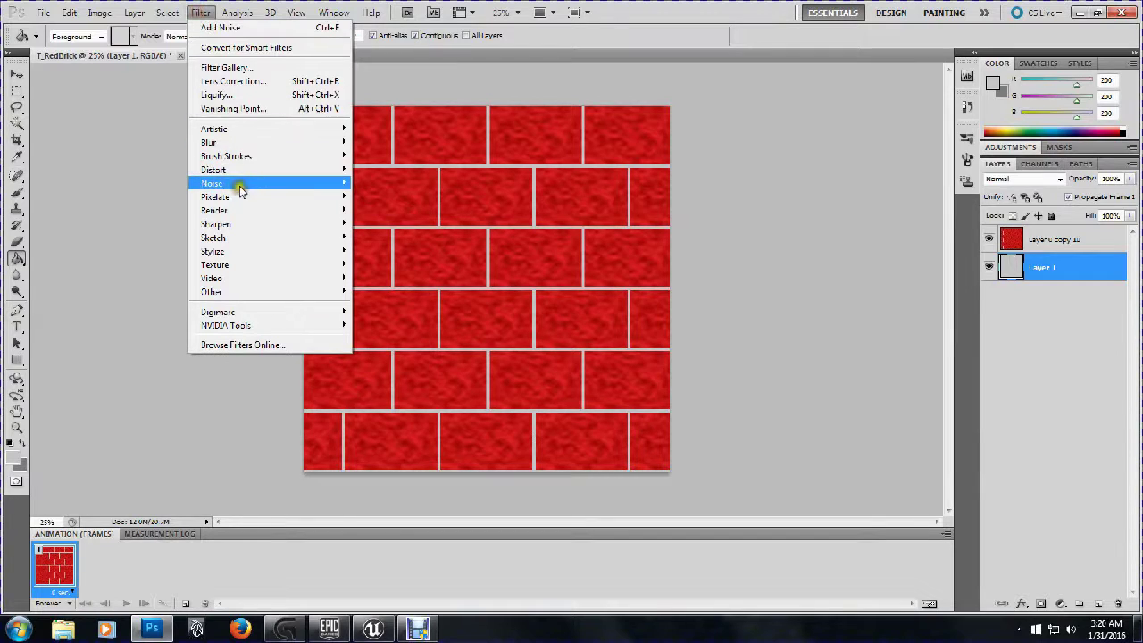
{"action": "mouse_move", "coordinate": [240, 186]}
{"action": "left_click", "coordinate": [398, 183]}
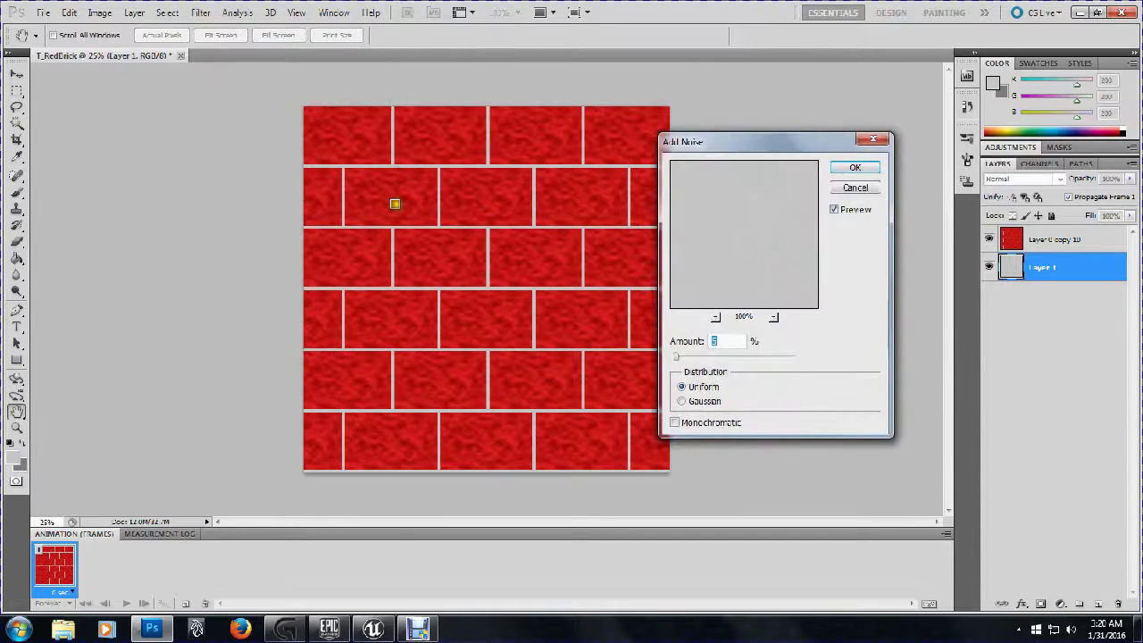
{"action": "left_click", "coordinate": [856, 170]}
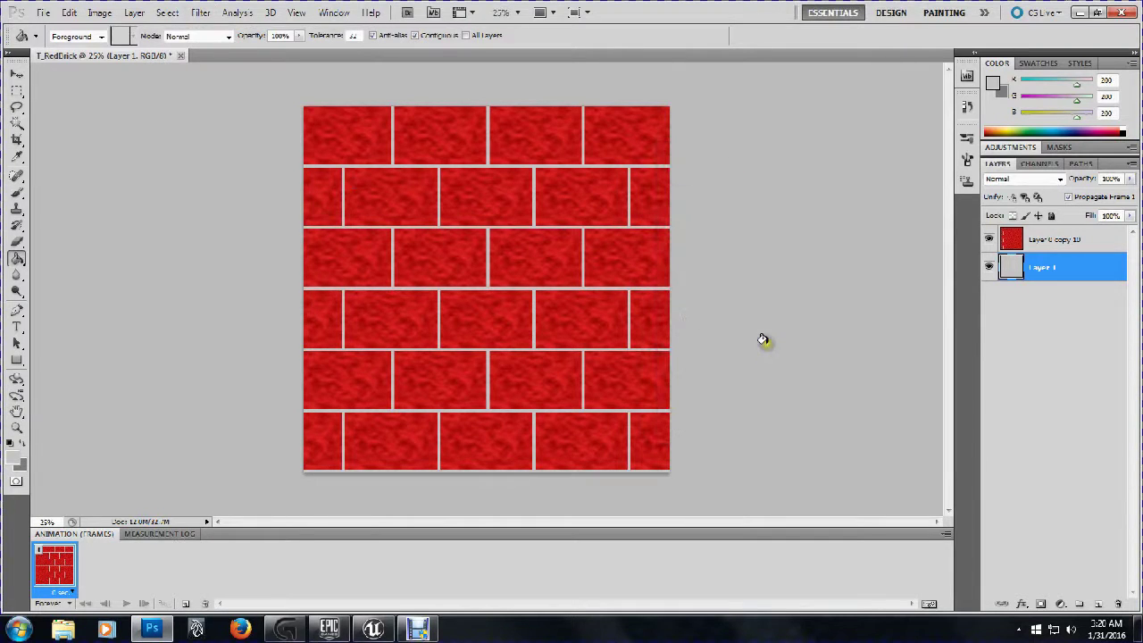
{"action": "key", "text": "ctrl+plus"}
{"action": "key", "text": "ctrl+plus"}
{"action": "key", "text": "ctrl+plus"}
{"action": "key", "text": "ctrl+plus"}
{"action": "key", "text": "ctrl+plus"}
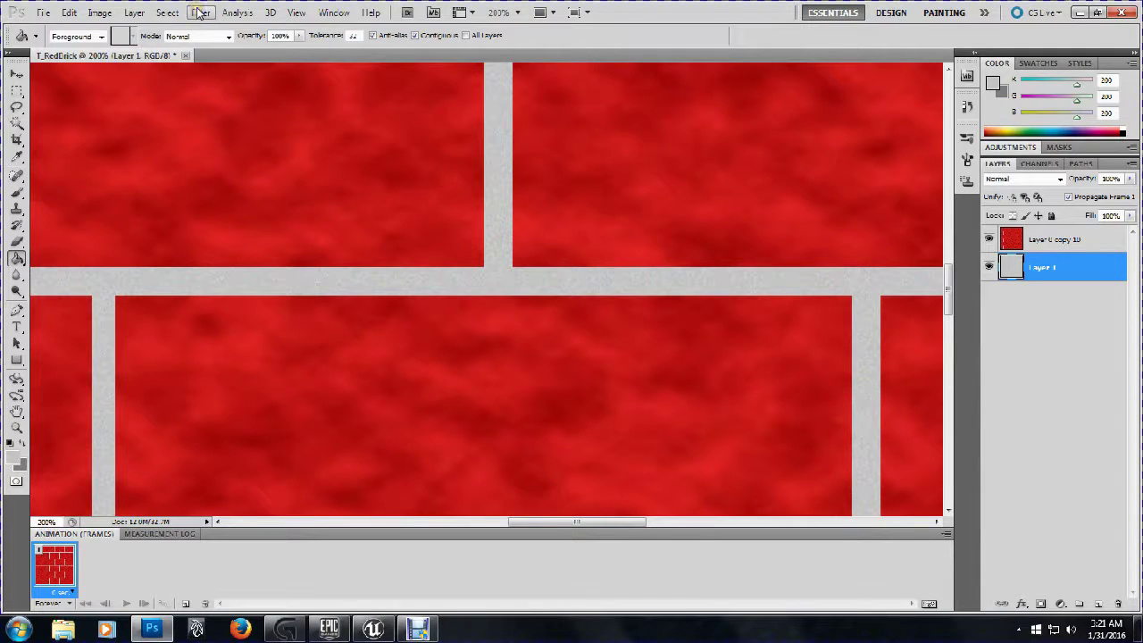
{"action": "left_click", "coordinate": [136, 16]}
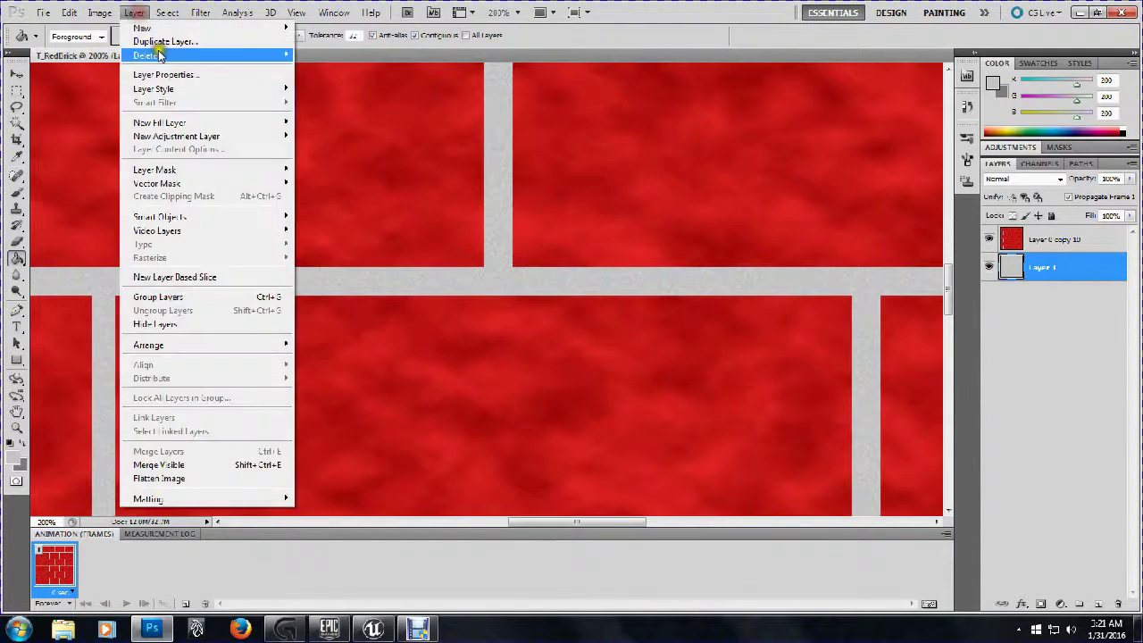
{"action": "mouse_move", "coordinate": [99, 12]}
{"action": "mouse_move", "coordinate": [149, 54]}
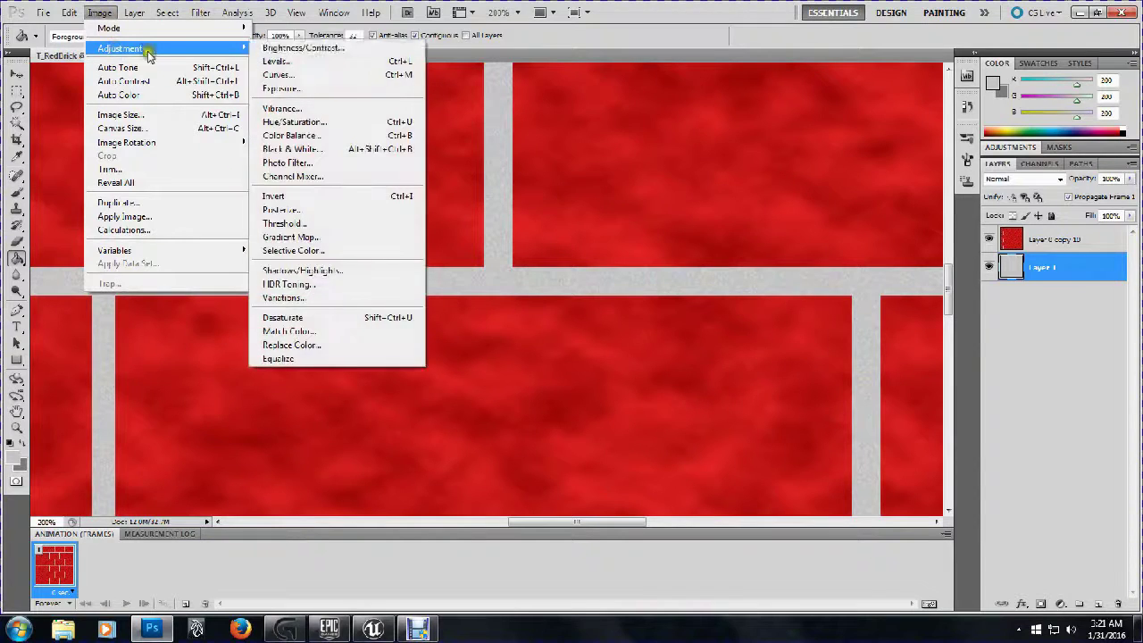
{"action": "left_click", "coordinate": [362, 60]}
{"action": "left_click_drag", "start_coordinate": [718, 259], "coordinate": [843, 257]}
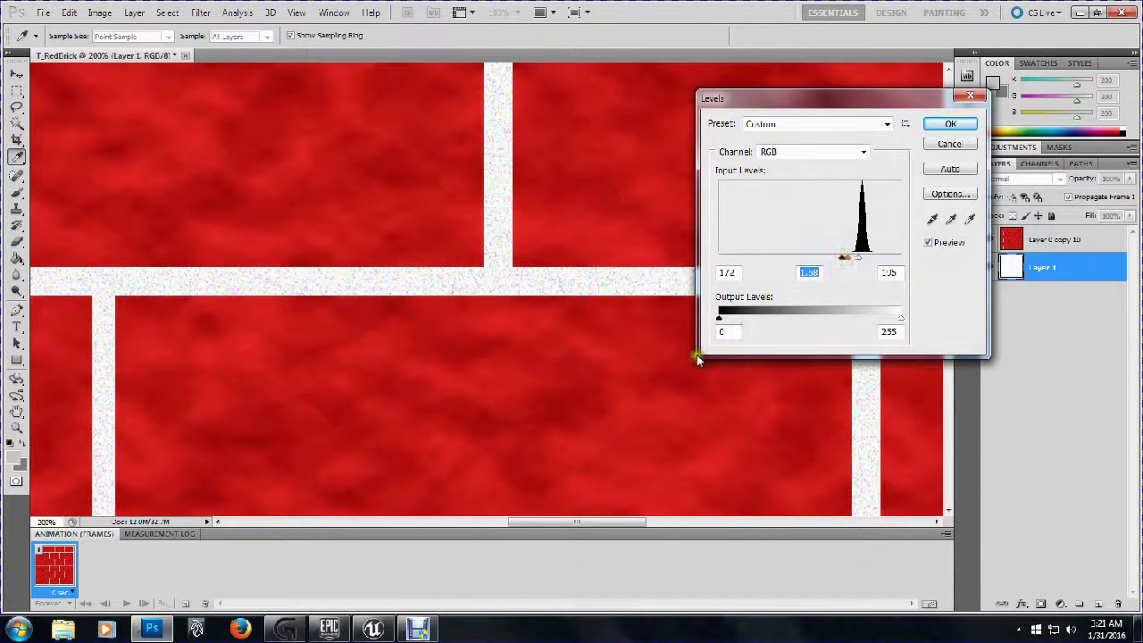
{"action": "left_click", "coordinate": [947, 145]}
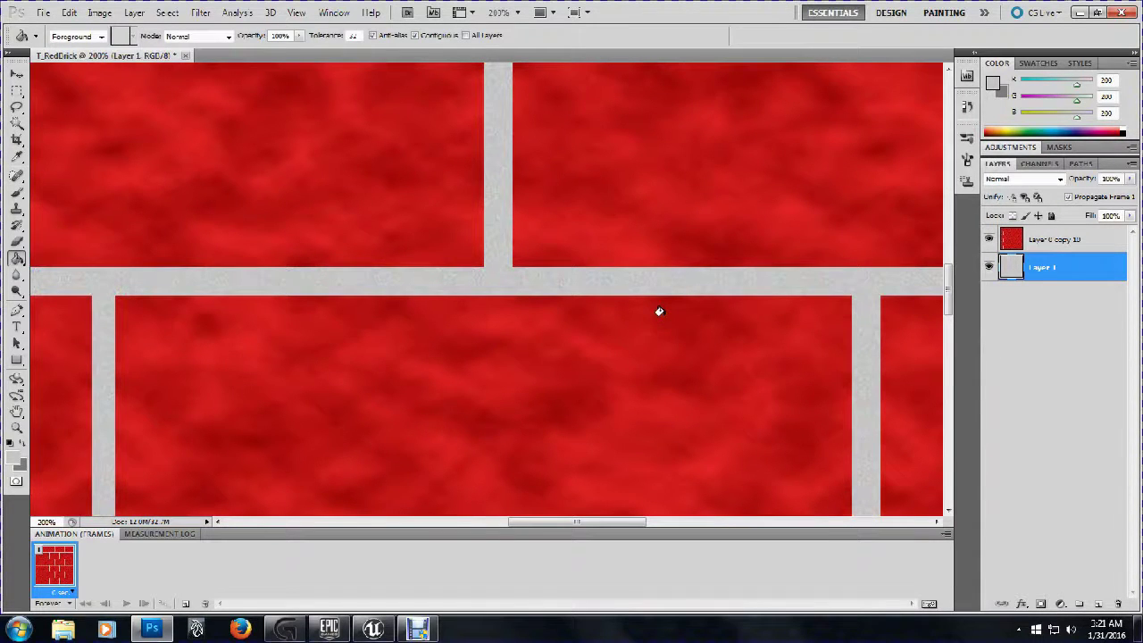
{"action": "key", "text": "ctrl+minus"}
{"action": "key", "text": "ctrl+minus"}
{"action": "key", "text": "ctrl+minus"}
{"action": "key", "text": "ctrl+minus"}
{"action": "key", "text": "ctrl+minus"}
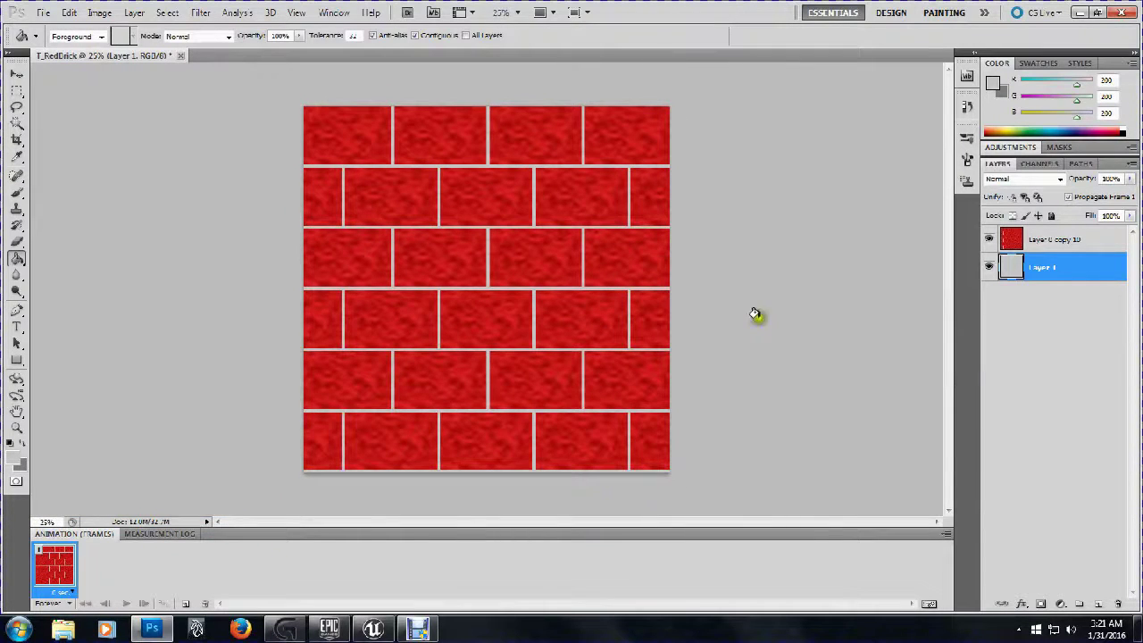
Rename the red brick layer as Brick and the grey layer beneath it as Grout
{"action": "left_click", "coordinate": [1084, 239]}
{"action": "left_click", "coordinate": [1074, 274], "text": "ctrl"}
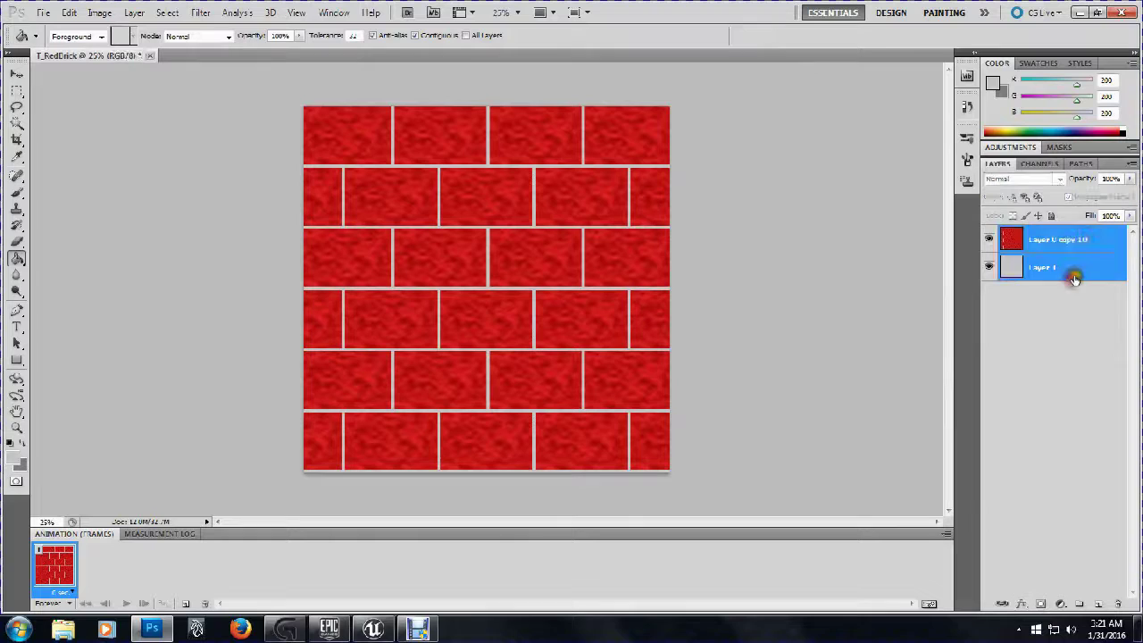
{"action": "double_click", "coordinate": [1052, 238]}
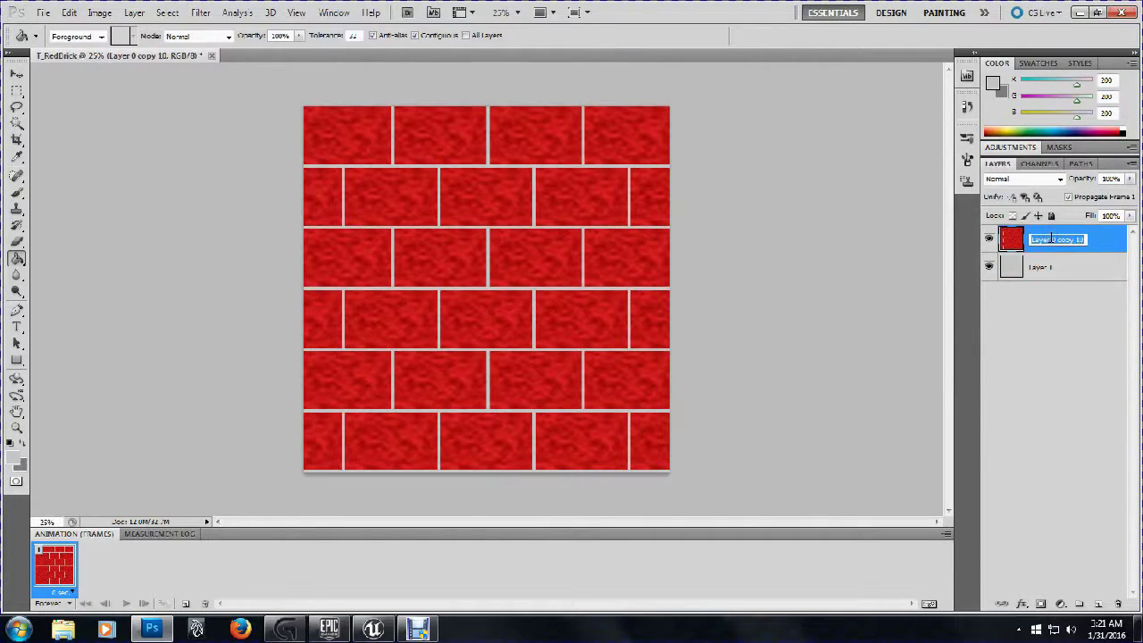
{"action": "type", "text": "Brick"}
{"action": "key", "text": "Return"}
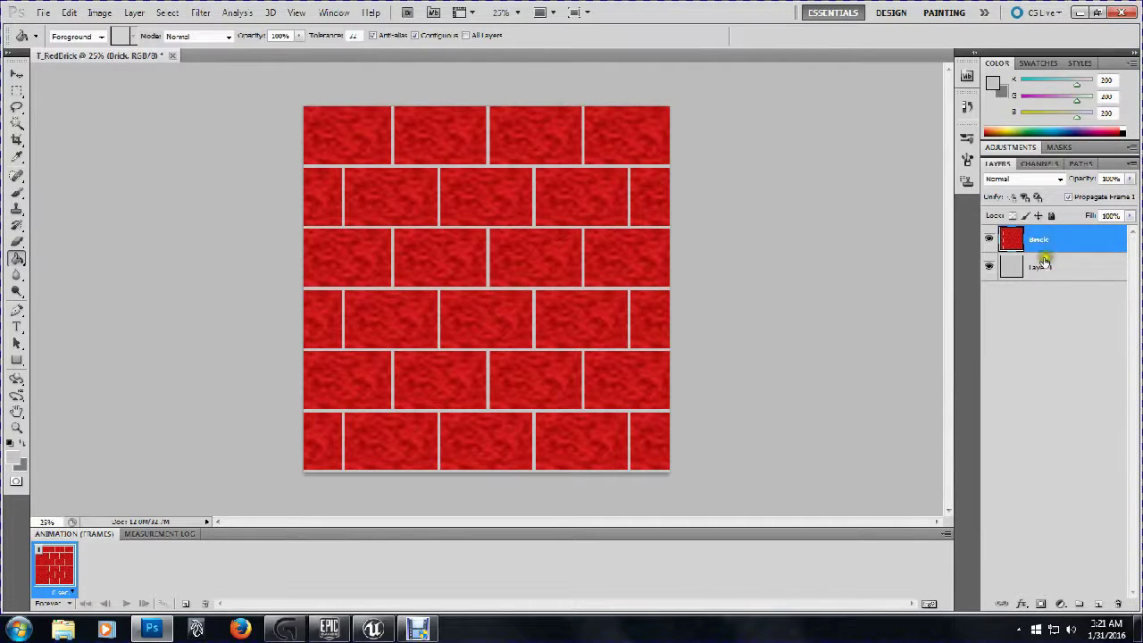
{"action": "double_click", "coordinate": [1041, 266]}
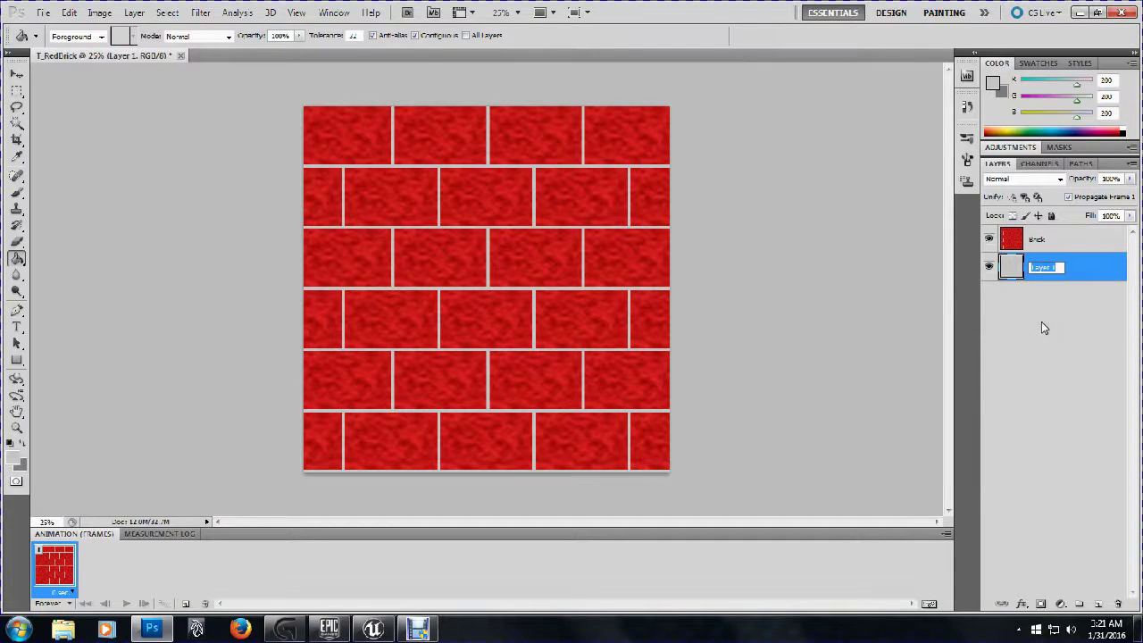
{"action": "type", "text": "Grout"}
{"action": "key", "text": "Return"}
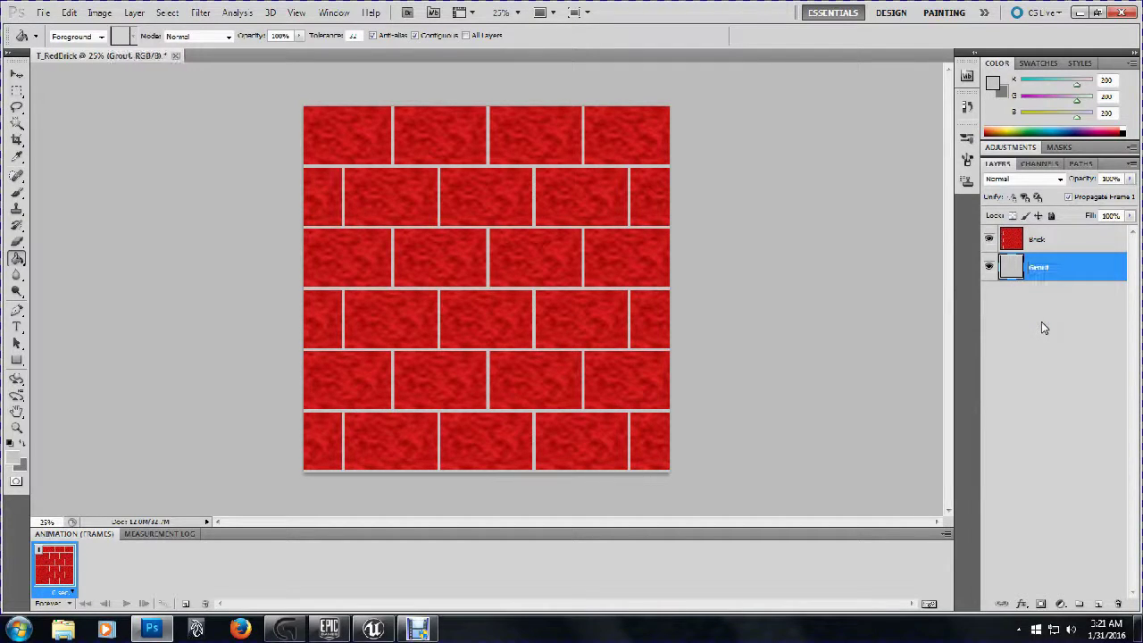
Put the Brick and Grout layers into a new group named Diffuse
{"action": "left_click", "coordinate": [1047, 239], "text": "shift"}
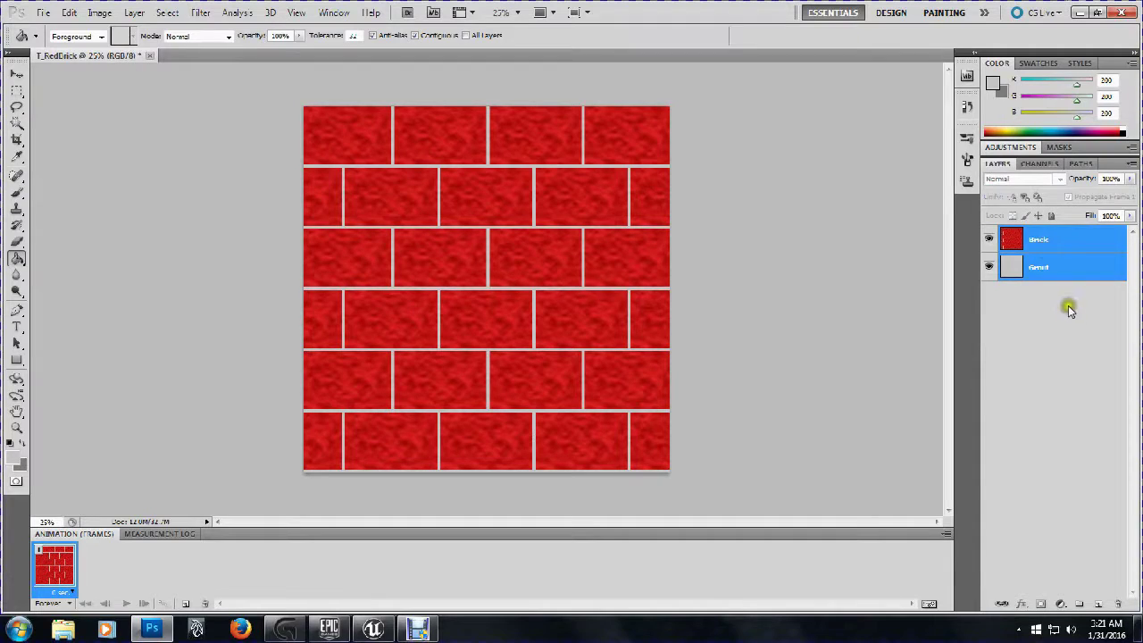
{"action": "left_click_drag", "start_coordinate": [1069, 275], "coordinate": [1078, 603]}
{"action": "double_click", "coordinate": [1048, 236]}
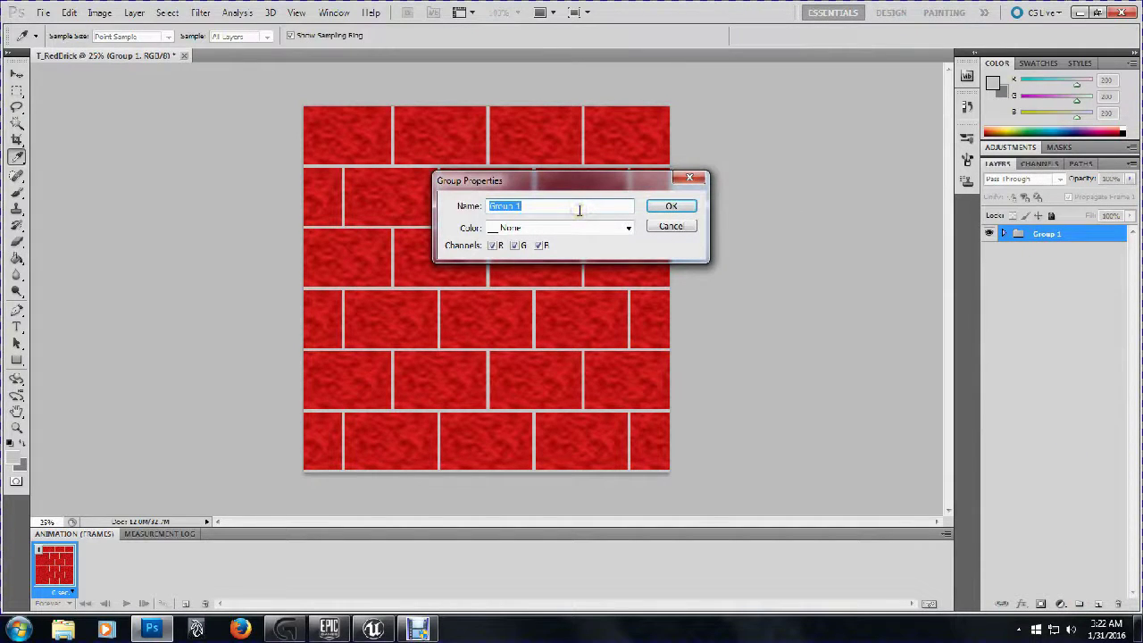
{"action": "type", "text": "Diffuse"}
{"action": "key", "text": "Return"}
{"action": "key", "text": "g"}
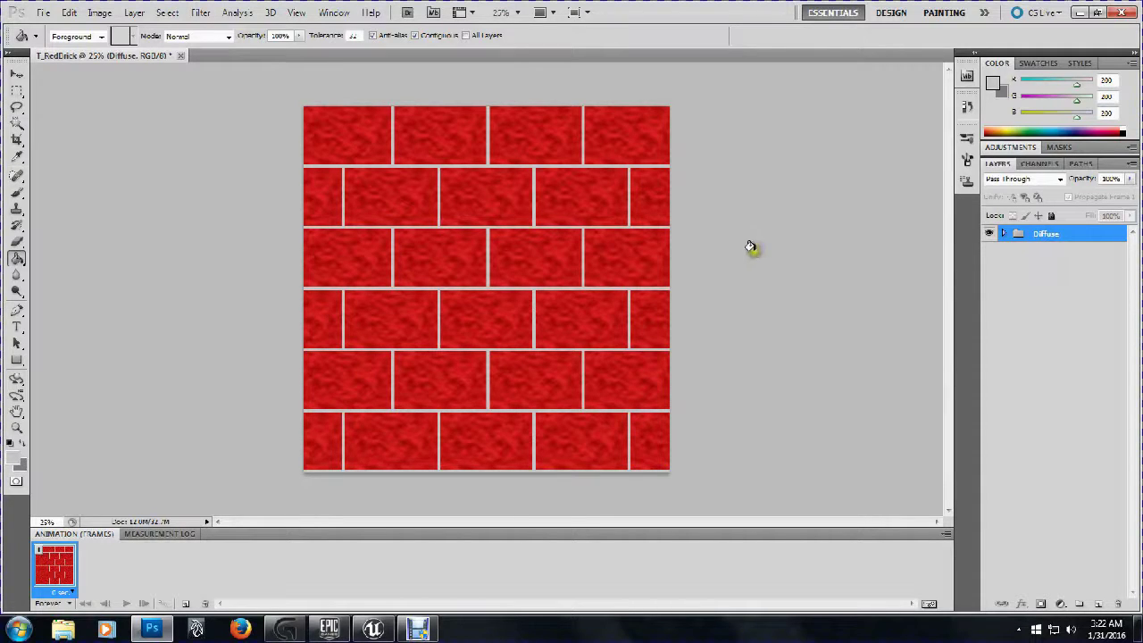
Expand the Diffuse group, select the whole canvas on the Brick layer, and crop the image to that selection
{"action": "left_click", "coordinate": [1007, 233]}
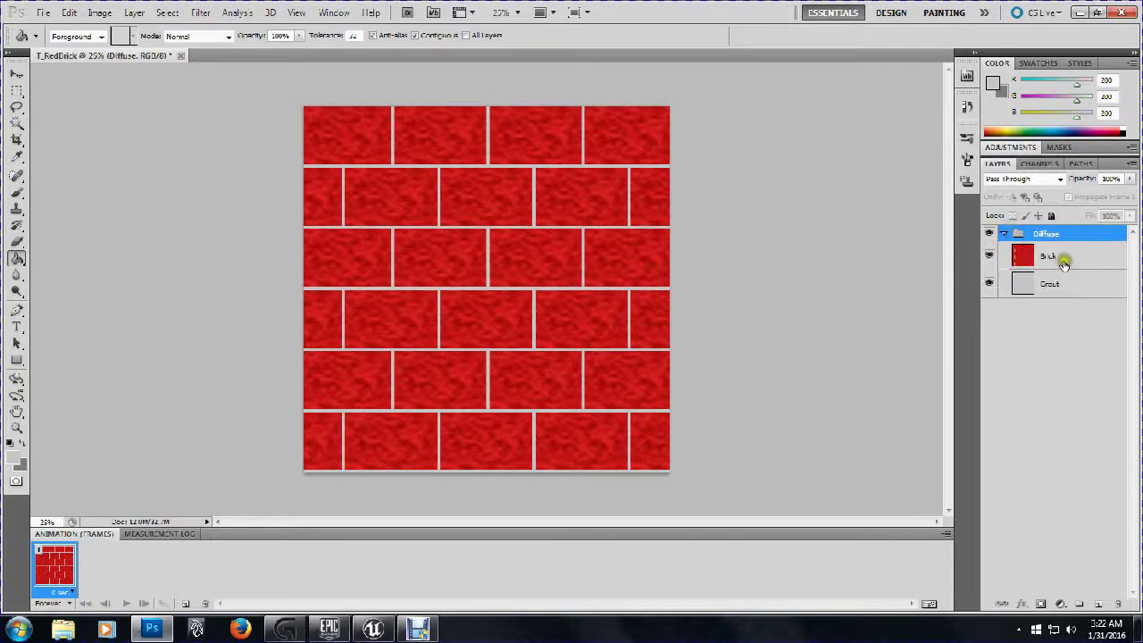
{"action": "left_click", "coordinate": [1060, 259]}
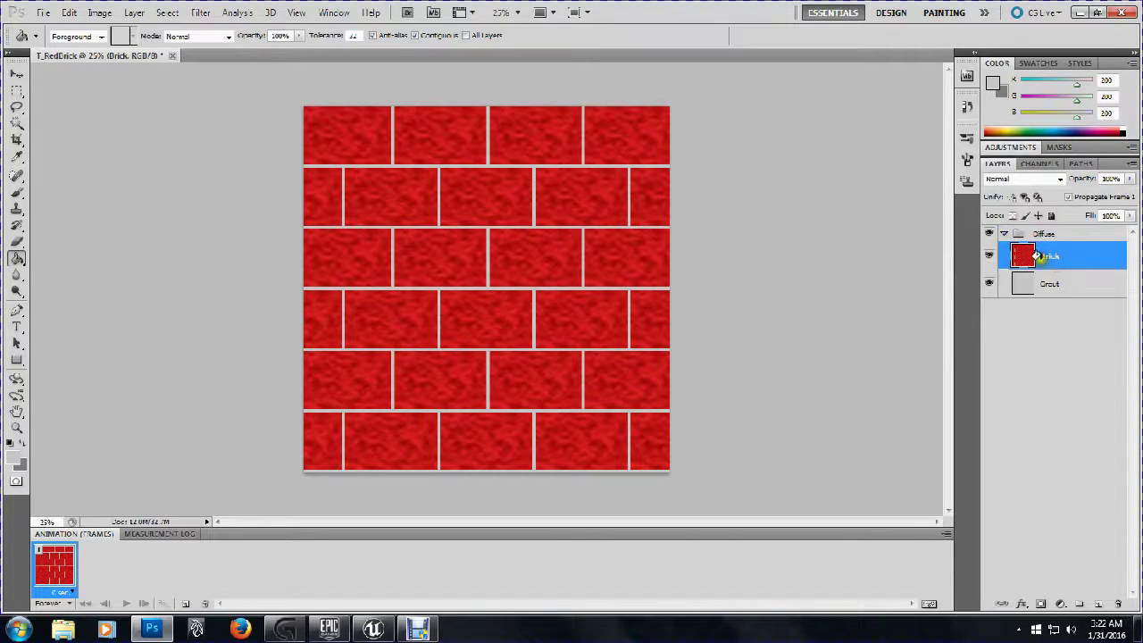
{"action": "left_click", "coordinate": [15, 91]}
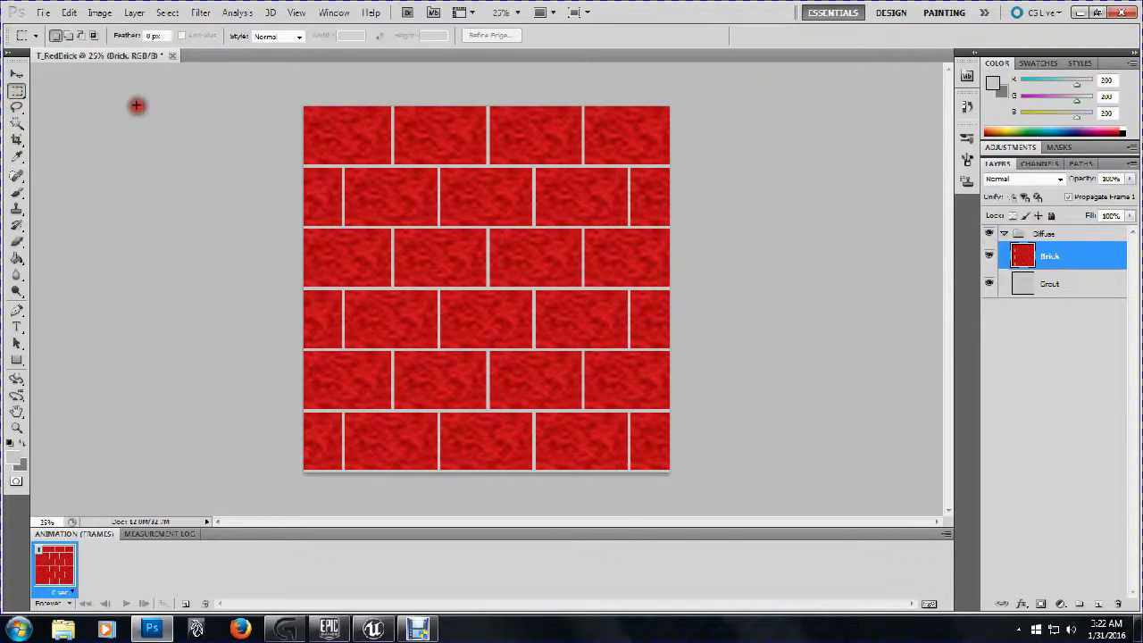
{"action": "key", "text": "ctrl+a"}
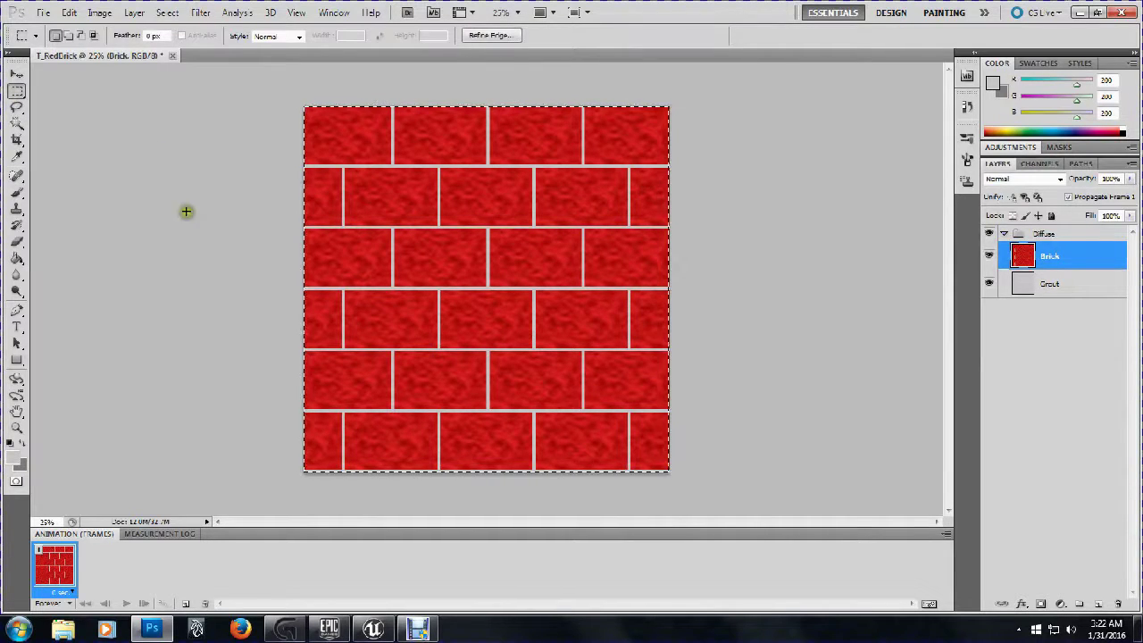
{"action": "left_click", "coordinate": [1053, 286]}
{"action": "left_click", "coordinate": [1051, 256]}
{"action": "left_click", "coordinate": [1063, 288]}
{"action": "left_click", "coordinate": [1054, 259]}
{"action": "left_click", "coordinate": [1059, 299]}
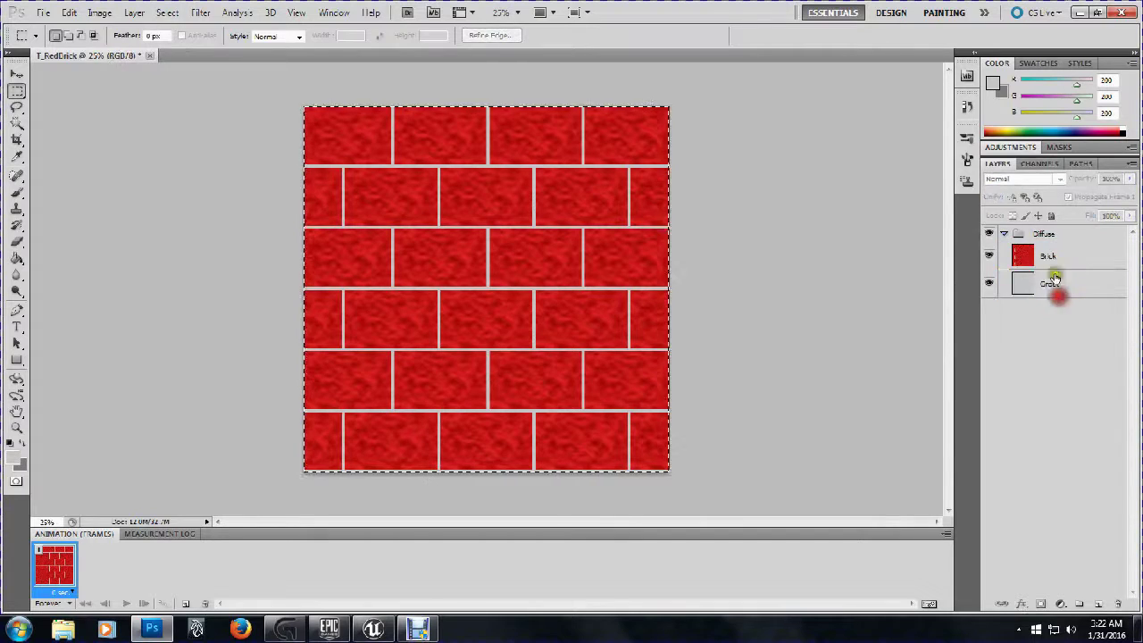
{"action": "left_click", "coordinate": [1050, 257]}
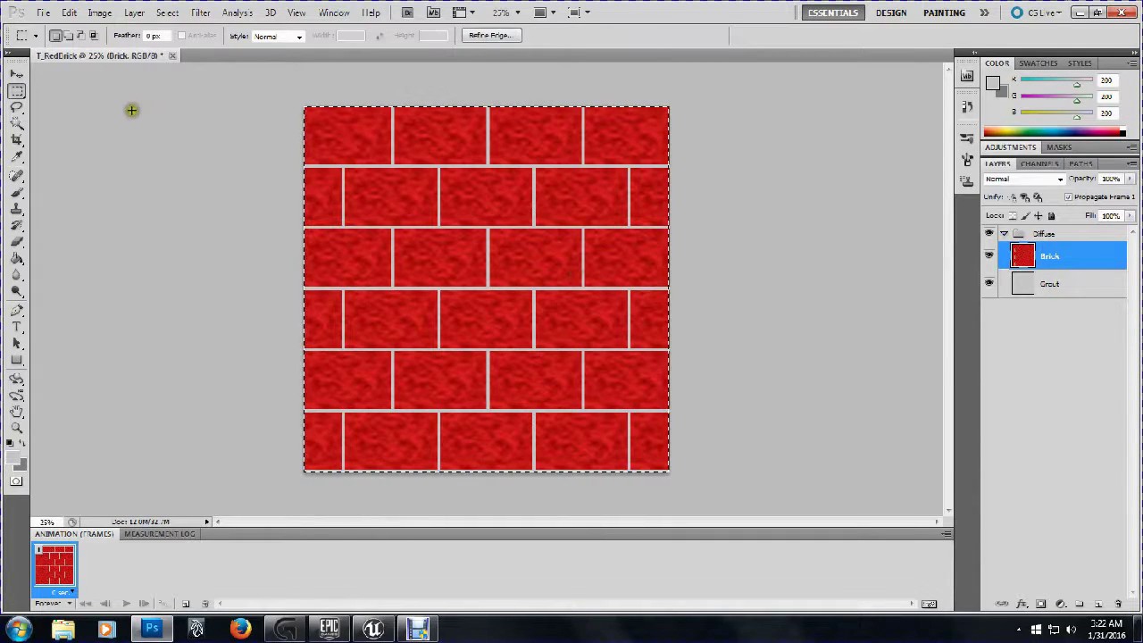
{"action": "left_click", "coordinate": [100, 12]}
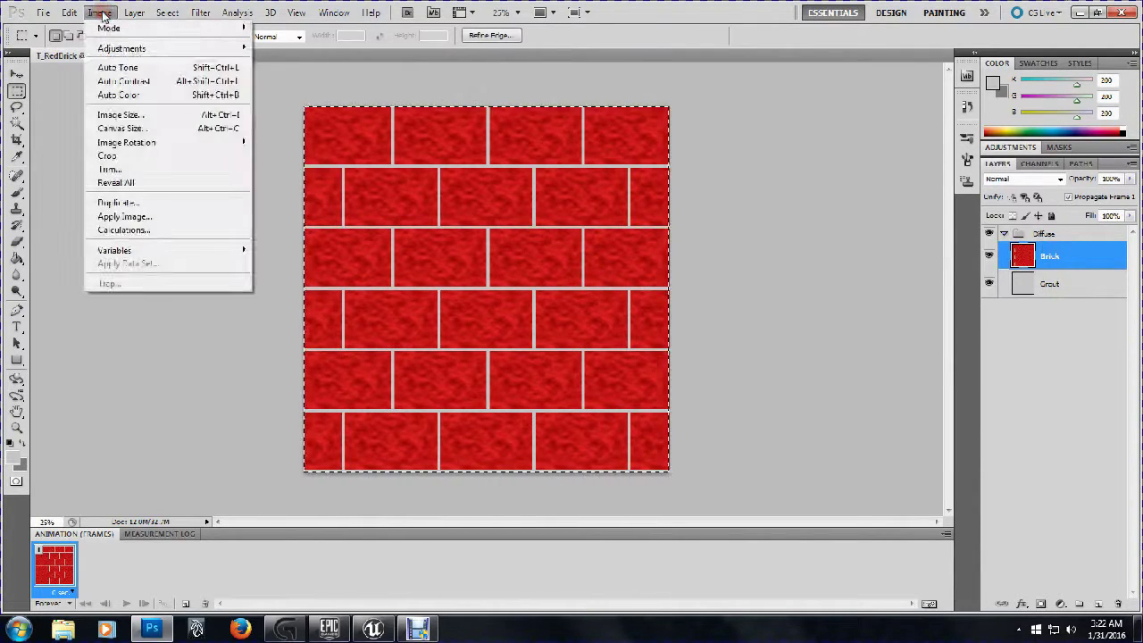
{"action": "left_click", "coordinate": [158, 153]}
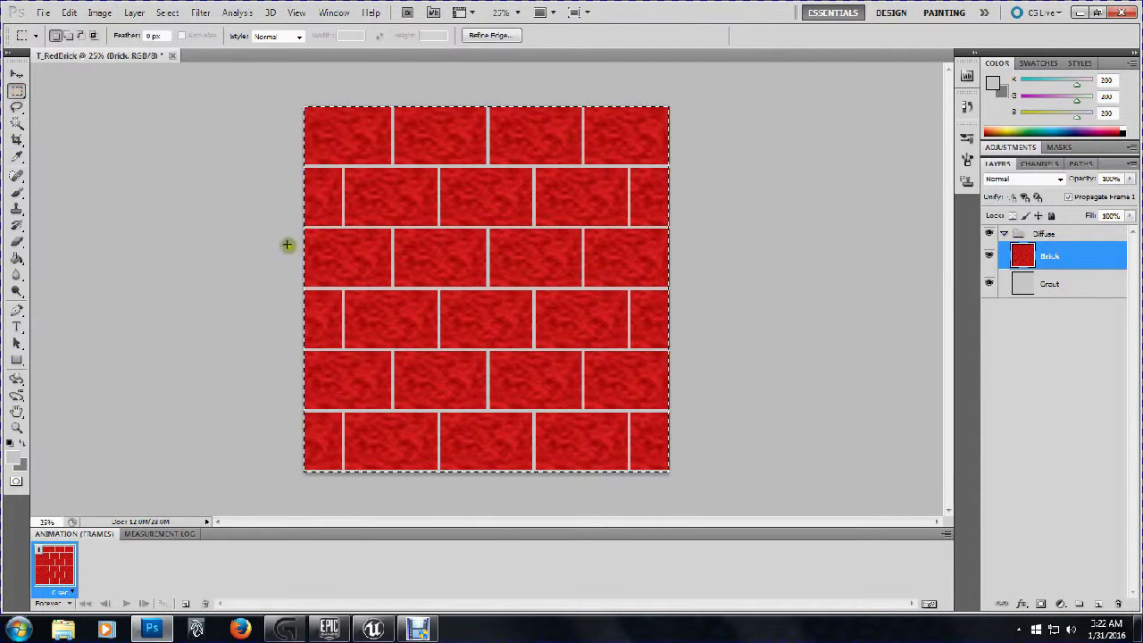
Hide and show the Grout and Brick layers to check them, and clear the selection
{"action": "left_click", "coordinate": [989, 284]}
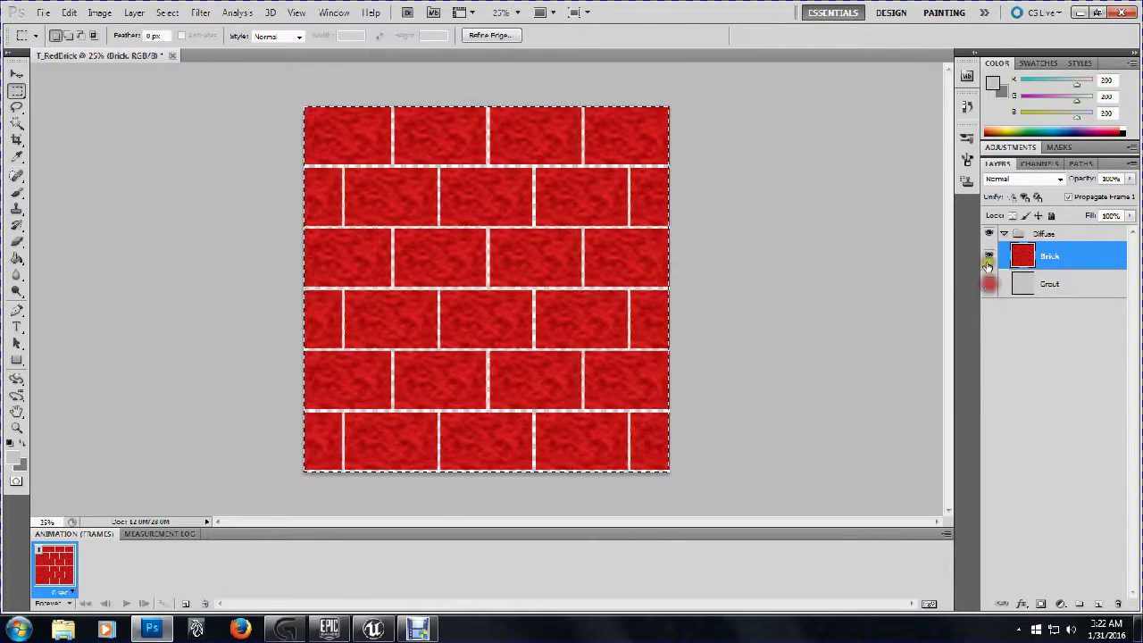
{"action": "left_click", "coordinate": [989, 256]}
{"action": "left_click", "coordinate": [988, 255]}
{"action": "left_click", "coordinate": [989, 284]}
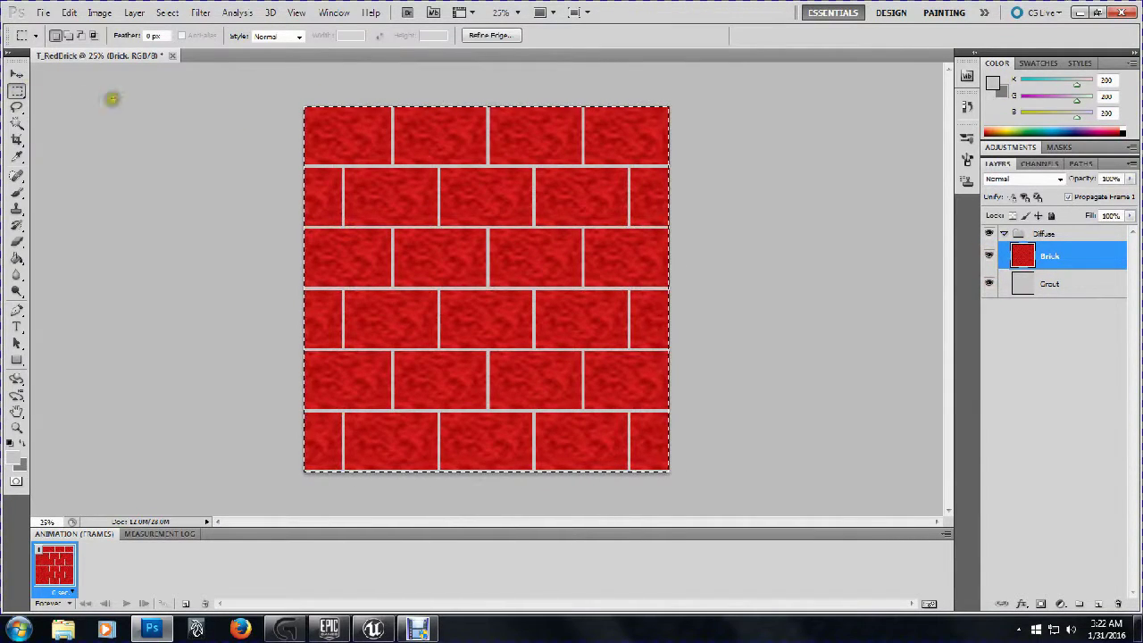
{"action": "key", "text": "ctrl+d"}
{"action": "key", "text": "v"}
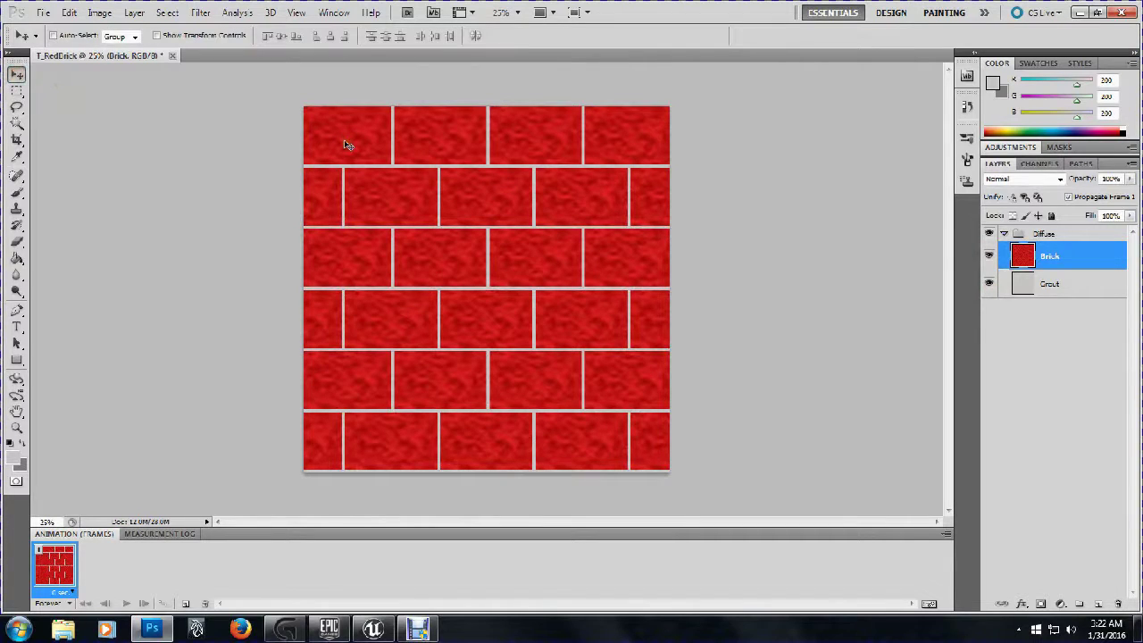
Try moving the whole Diffuse group diagonally across the canvas, and undo the move
{"action": "left_click", "coordinate": [1043, 233]}
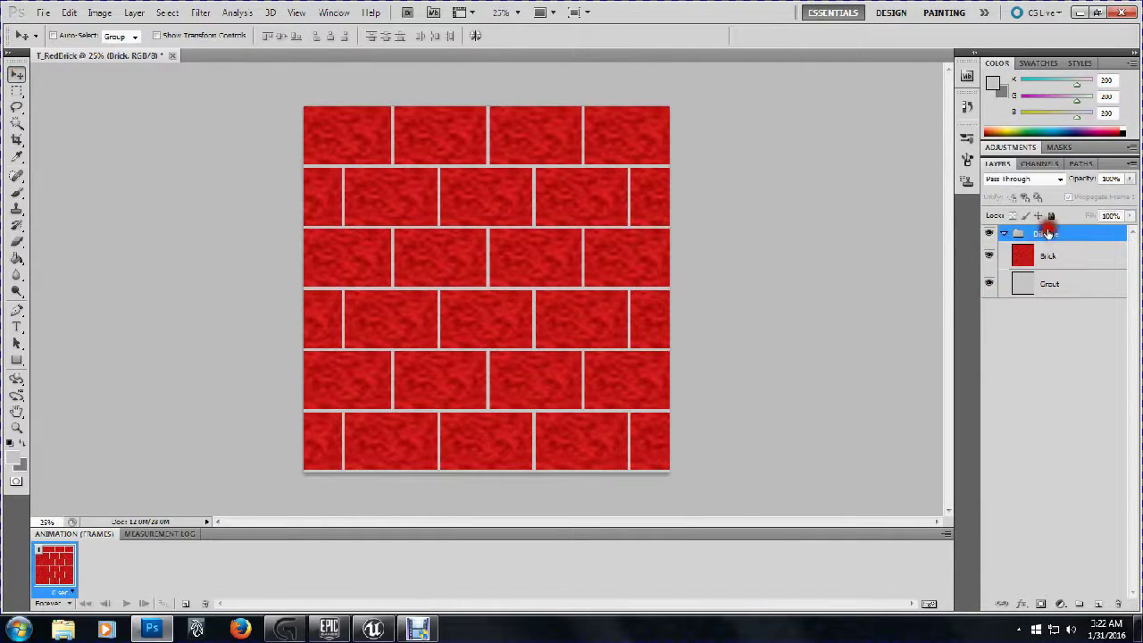
{"action": "left_click_drag", "start_coordinate": [349, 129], "coordinate": [455, 175]}
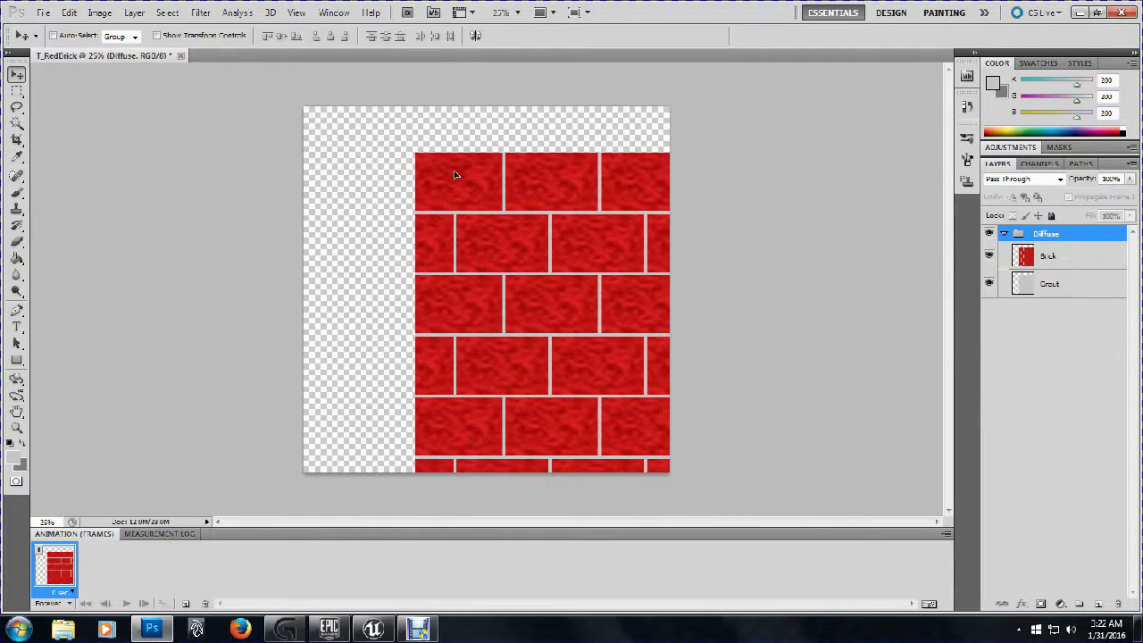
{"action": "key", "text": "ctrl+z"}
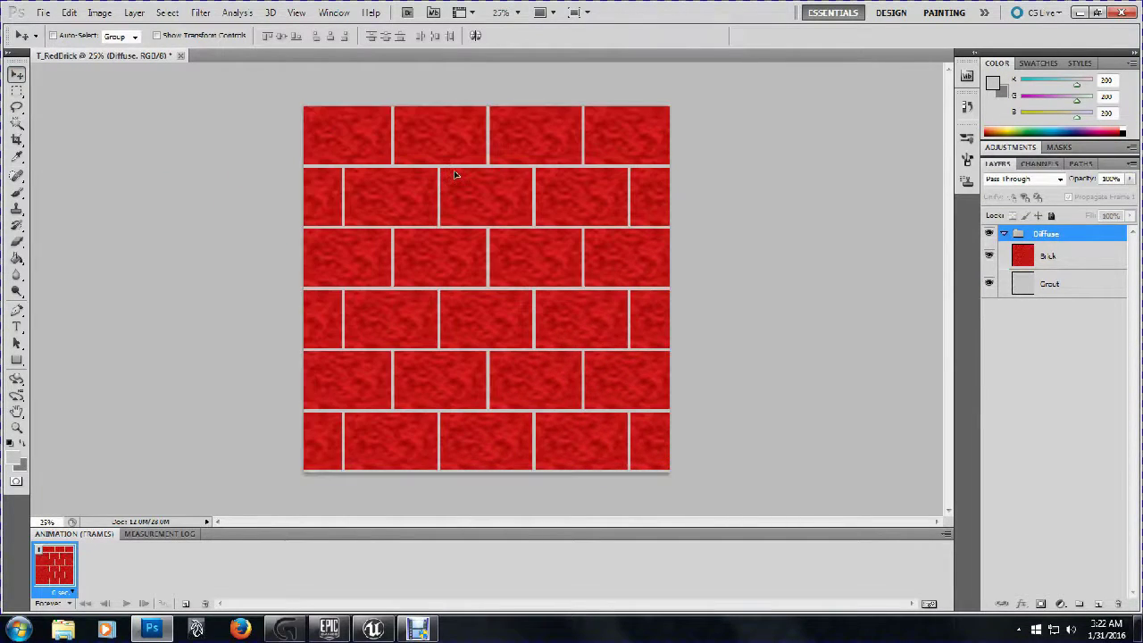
{"action": "left_click", "coordinate": [1001, 234]}
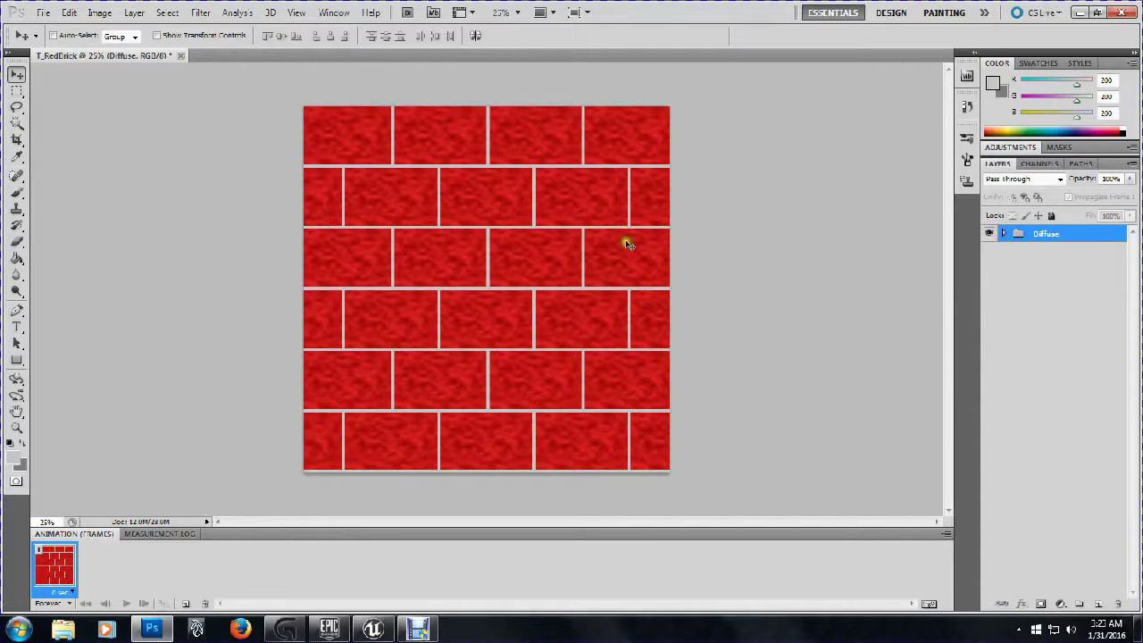
{"action": "left_click", "coordinate": [199, 12]}
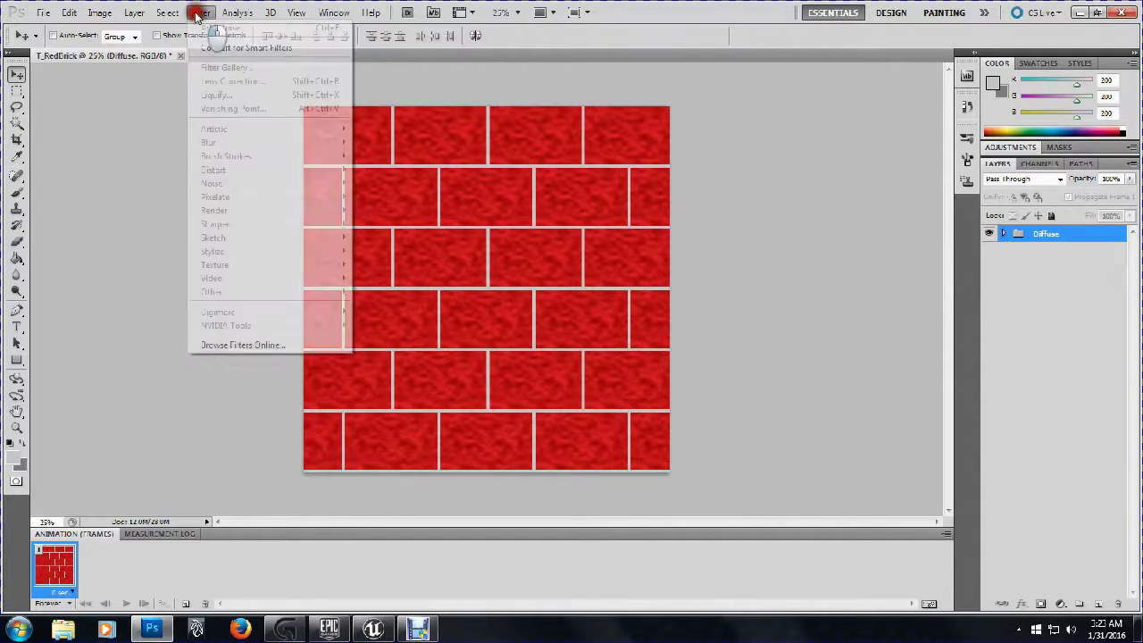
{"action": "left_click", "coordinate": [204, 12]}
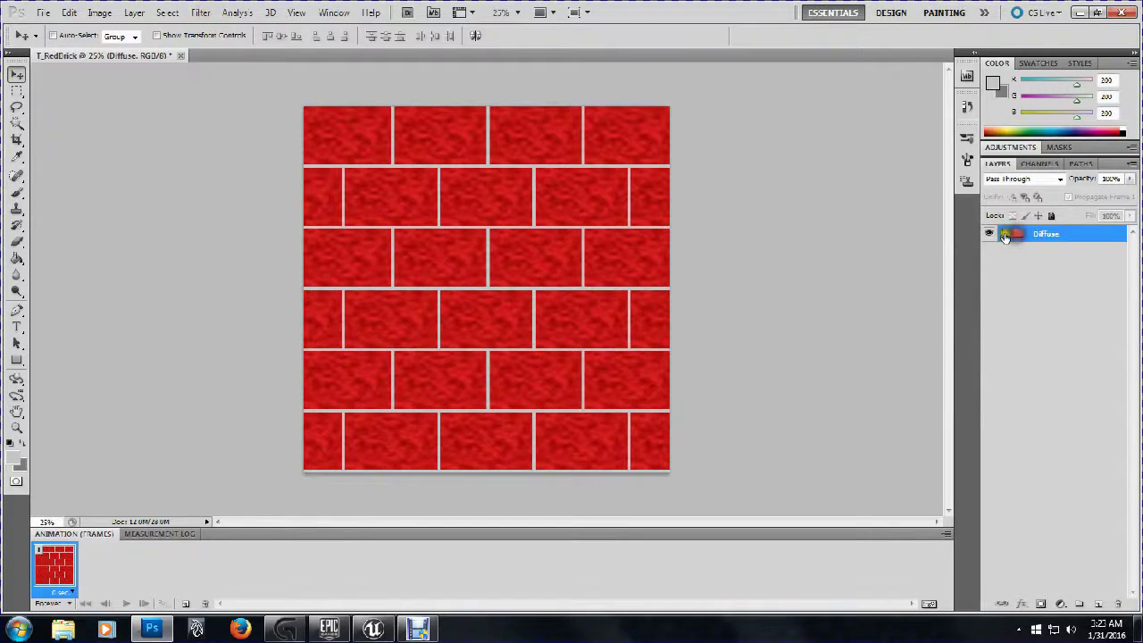
{"action": "left_click", "coordinate": [1005, 235]}
Offset the Brick layer by 1024 pixels horizontally and 0 pixels vertically, wrapping the undefined areas around
{"action": "left_click", "coordinate": [1041, 256]}
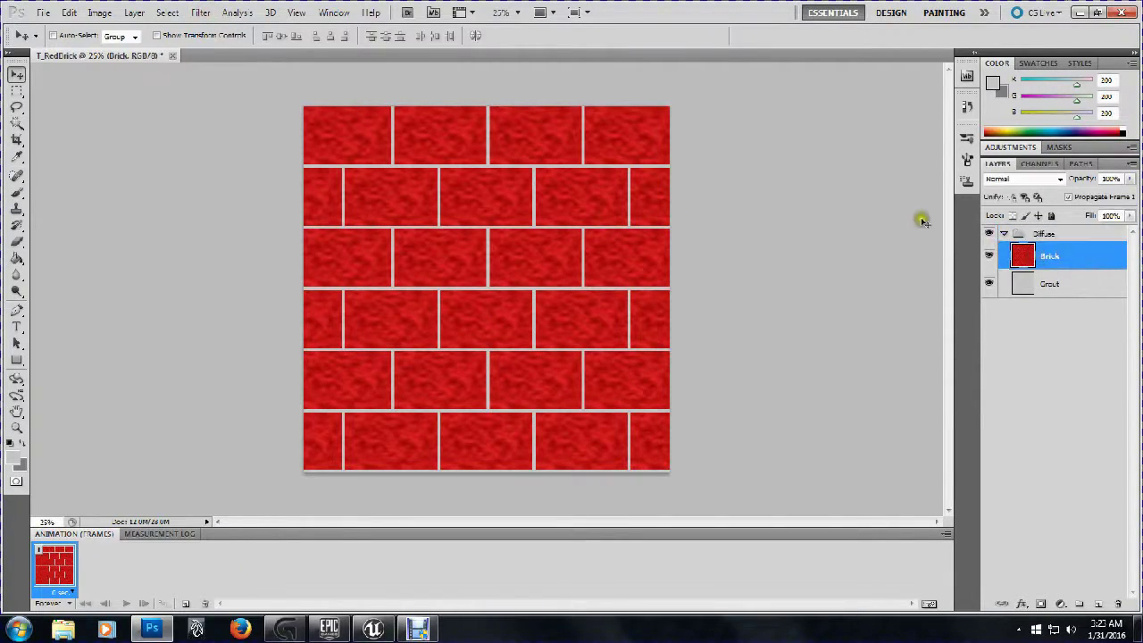
{"action": "left_click", "coordinate": [199, 14]}
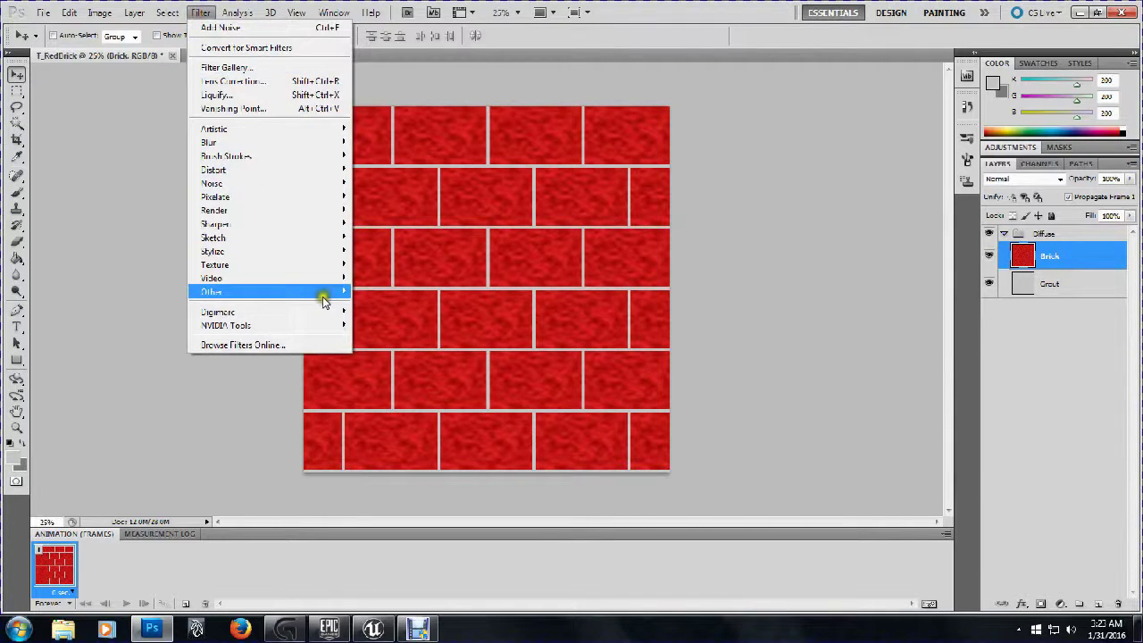
{"action": "mouse_move", "coordinate": [324, 298]}
{"action": "left_click", "coordinate": [399, 354]}
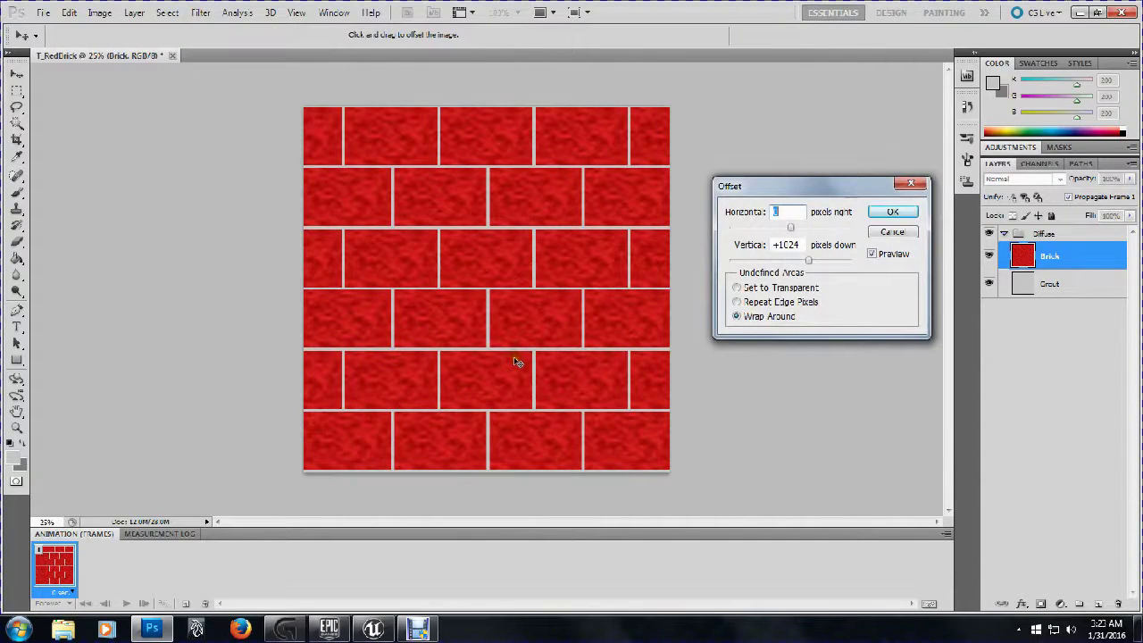
{"action": "double_click", "coordinate": [803, 245]}
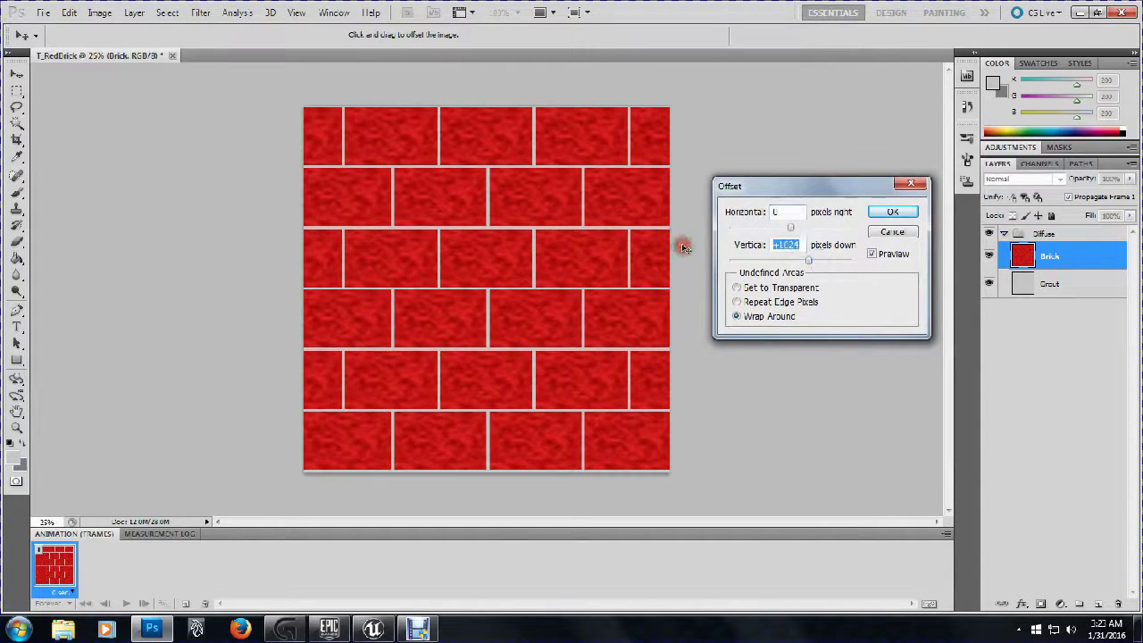
{"action": "type", "text": "0"}
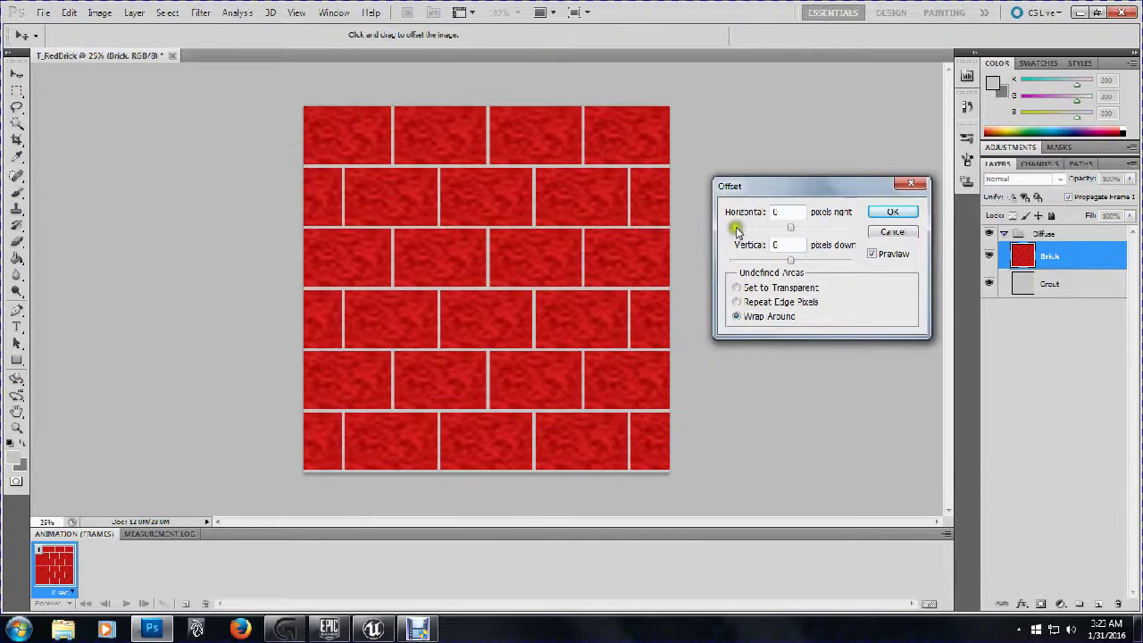
{"action": "double_click", "coordinate": [778, 212]}
{"action": "type", "text": "1024"}
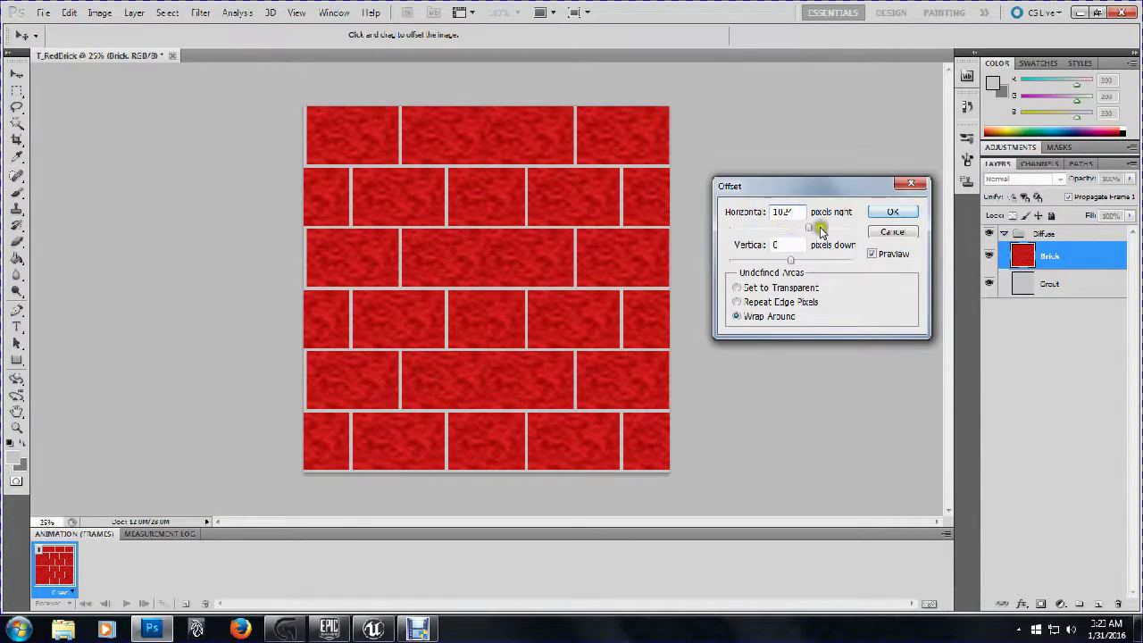
{"action": "left_click", "coordinate": [882, 213]}
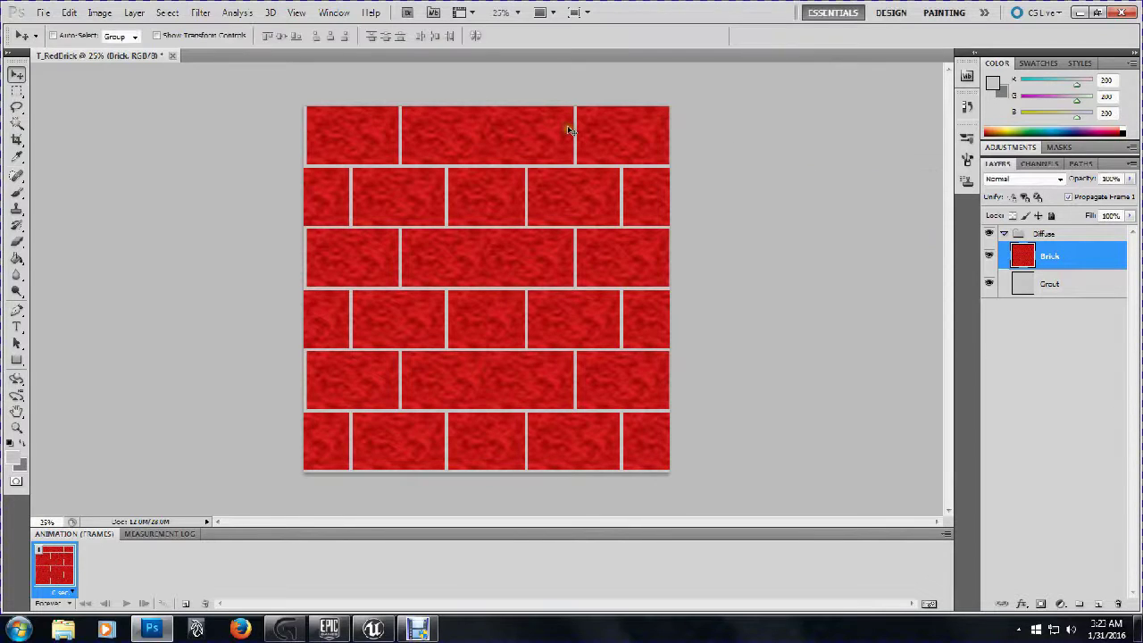
Set up the Eraser with a hard round brush at 24 px and 100% hardness
{"action": "key", "text": "ctrl+plus"}
{"action": "key", "text": "ctrl+plus"}
{"action": "key", "text": "ctrl+plus"}
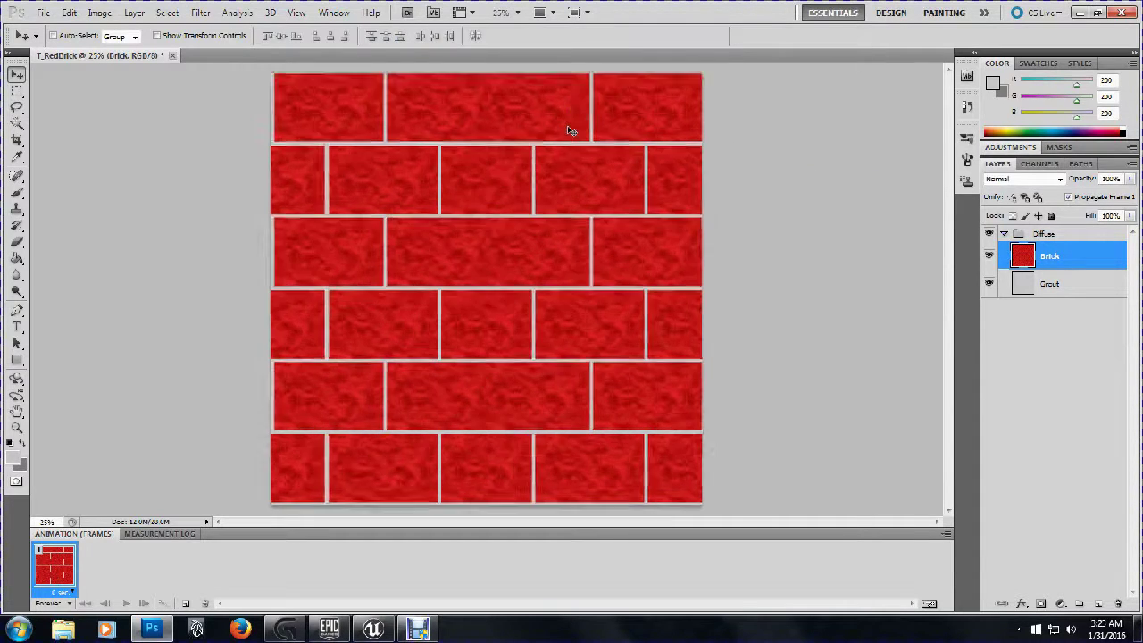
{"action": "scroll", "coordinate": [569, 131], "scroll_direction": "up", "scroll_amount": 5}
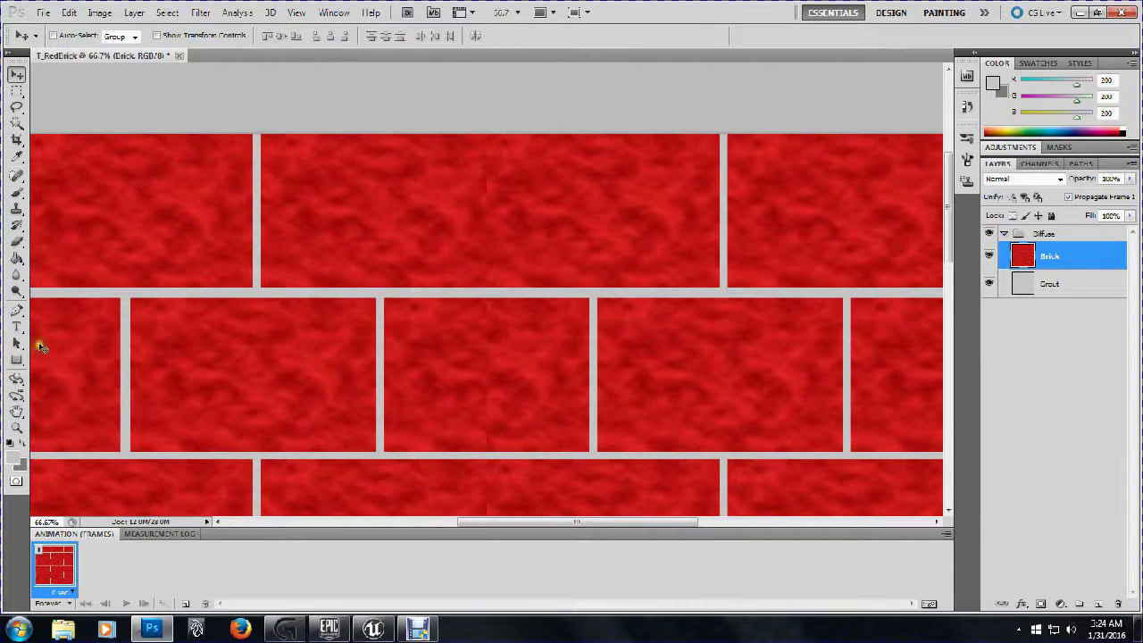
{"action": "left_click", "coordinate": [16, 241]}
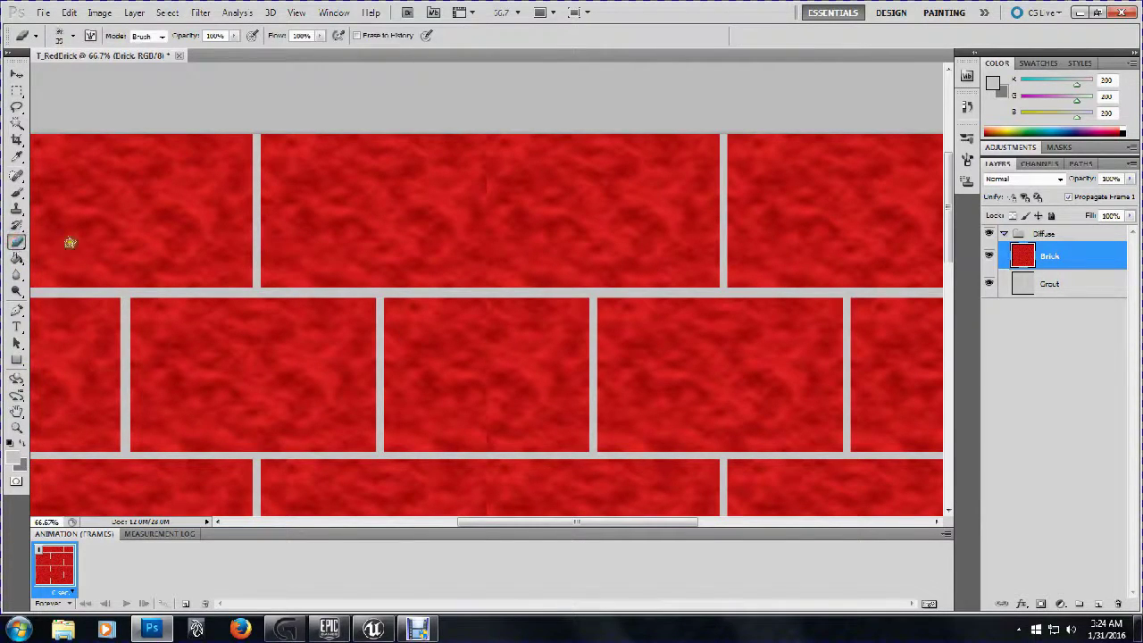
{"action": "right_click", "coordinate": [445, 193]}
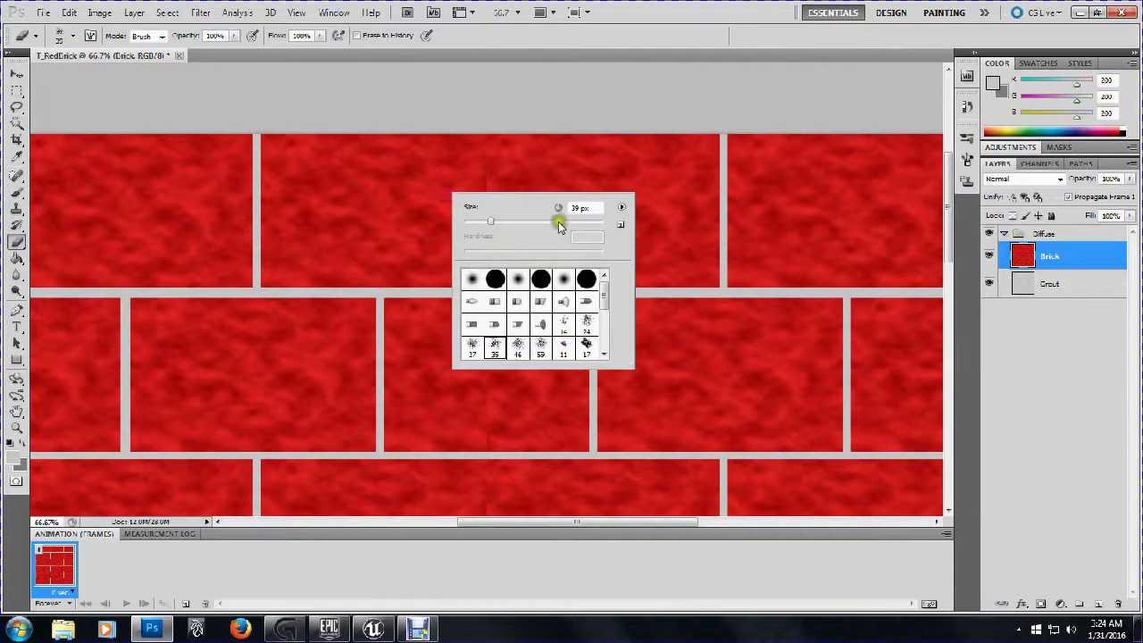
{"action": "left_click", "coordinate": [1053, 280]}
{"action": "left_click", "coordinate": [1021, 283]}
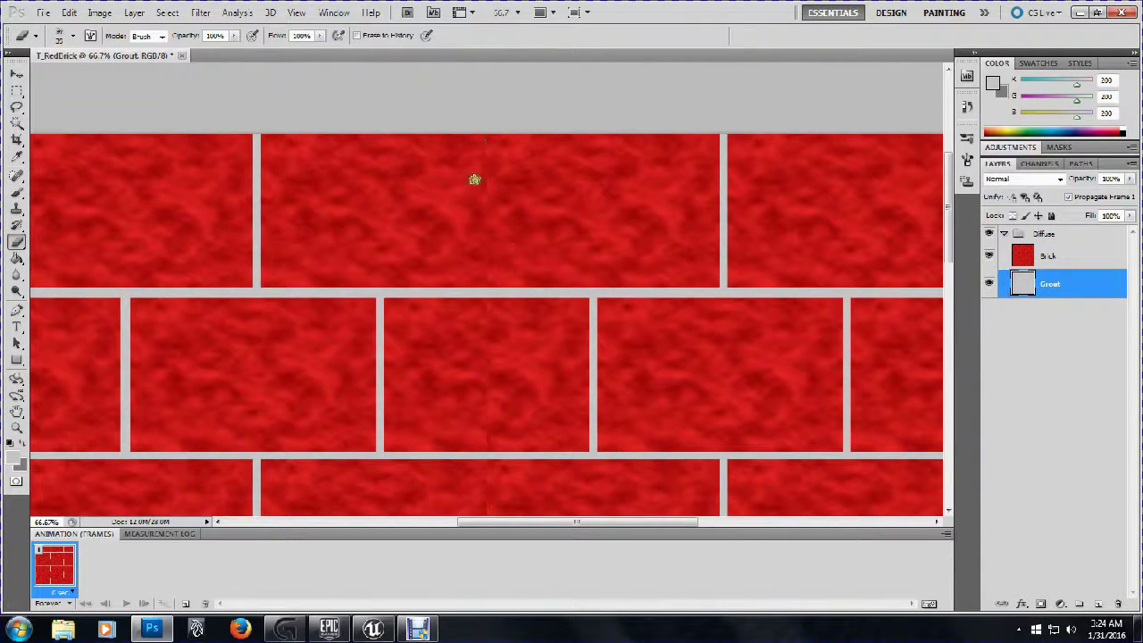
{"action": "left_click", "coordinate": [200, 13]}
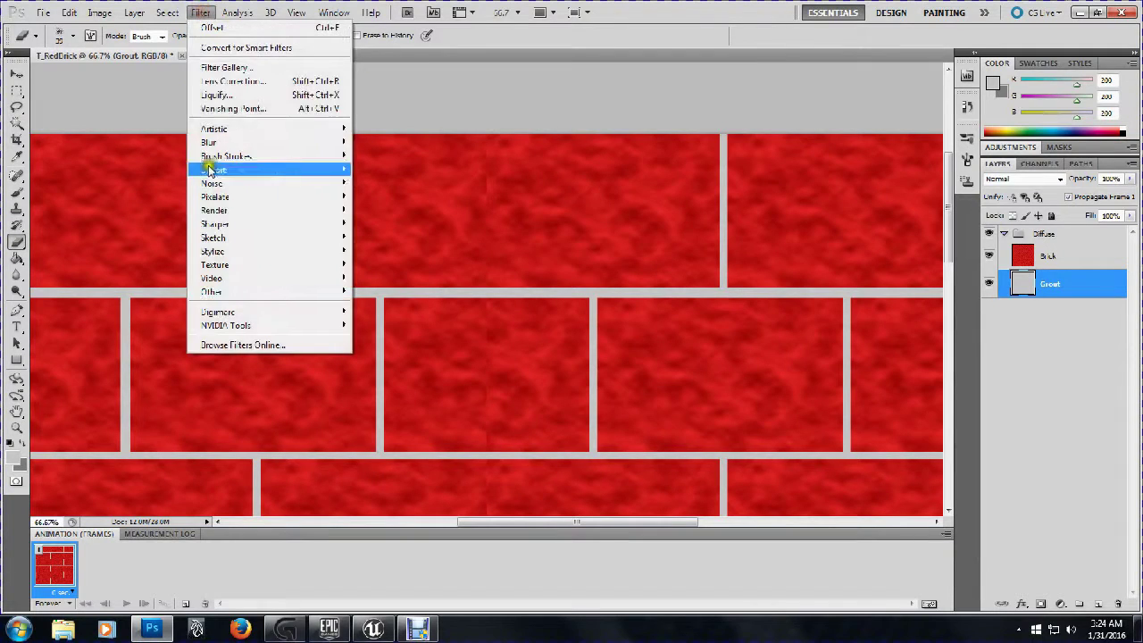
{"action": "left_click", "coordinate": [195, 12]}
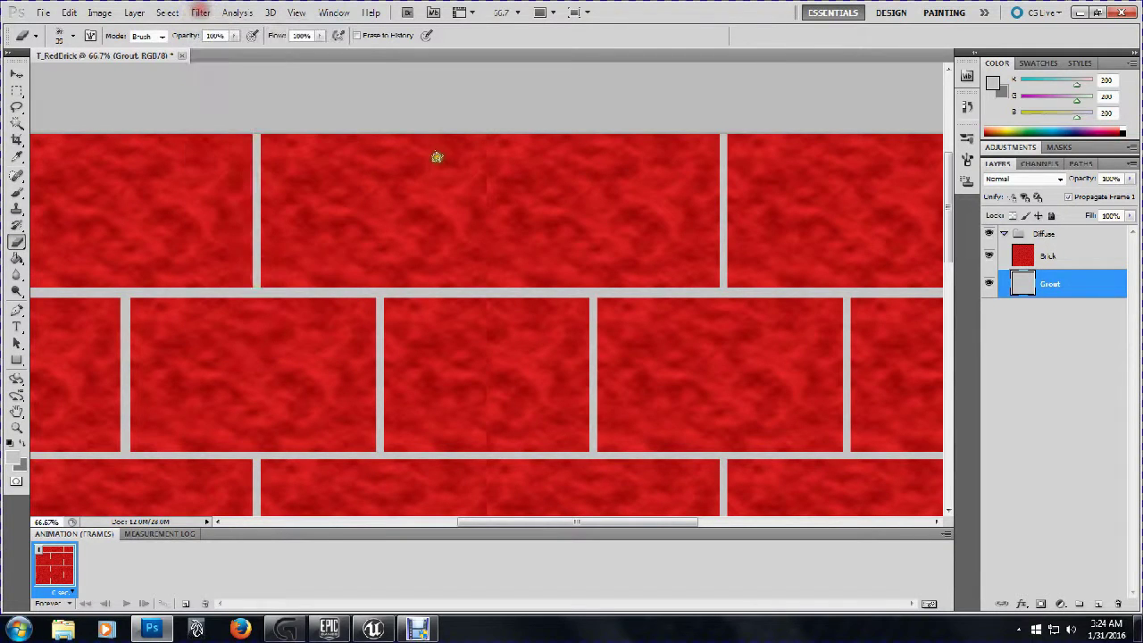
{"action": "right_click", "coordinate": [484, 285]}
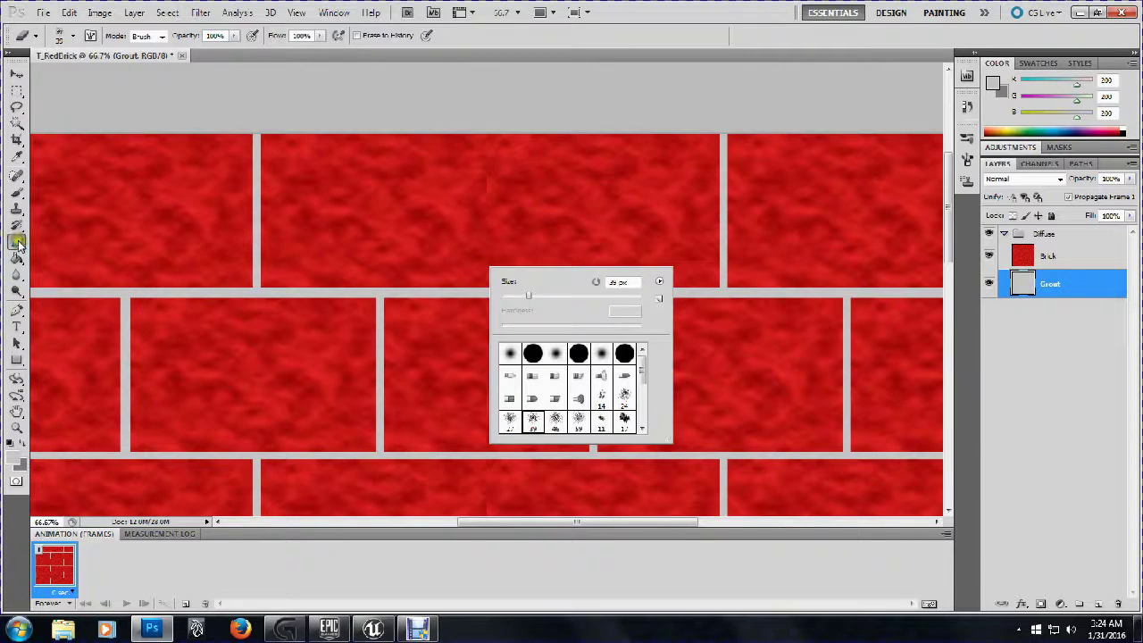
{"action": "left_click", "coordinate": [532, 353]}
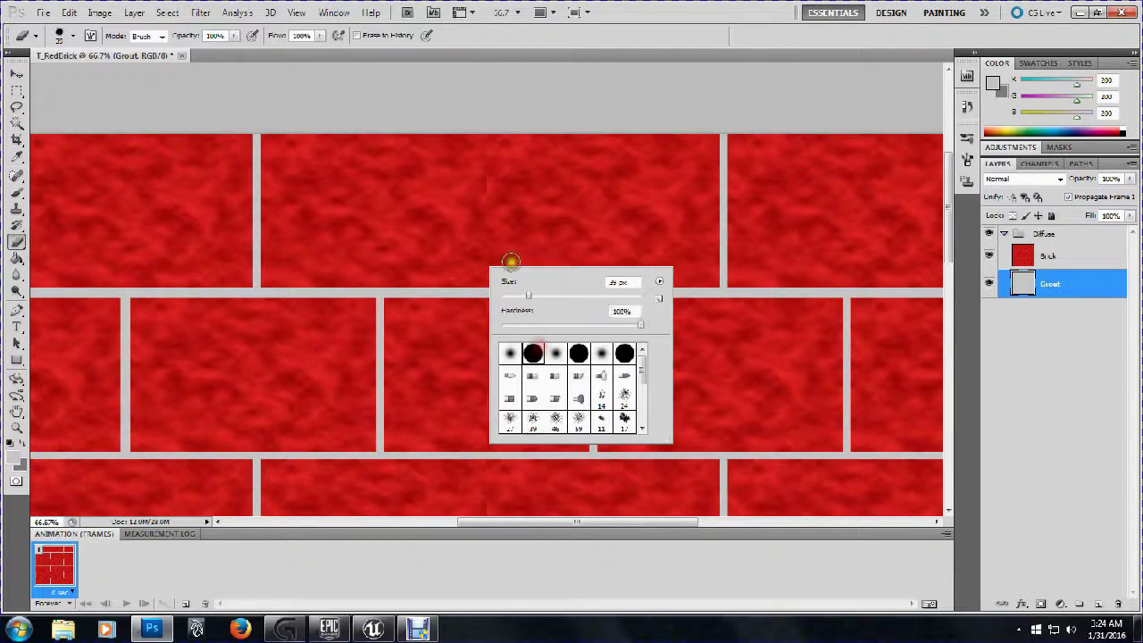
{"action": "right_click", "coordinate": [256, 240]}
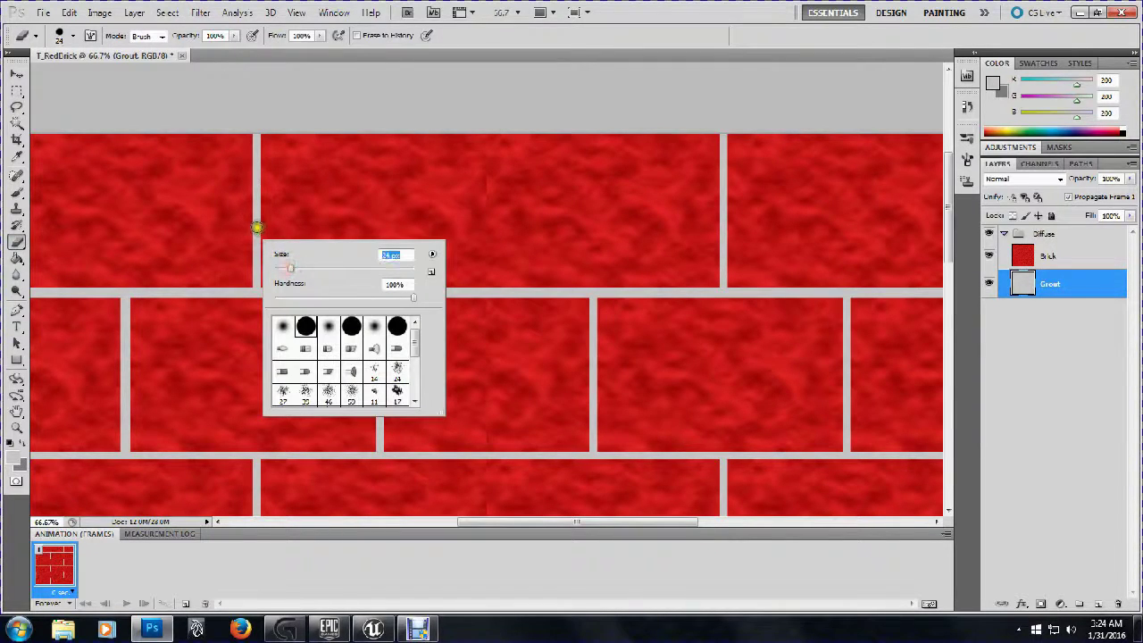
{"action": "left_click", "coordinate": [438, 95]}
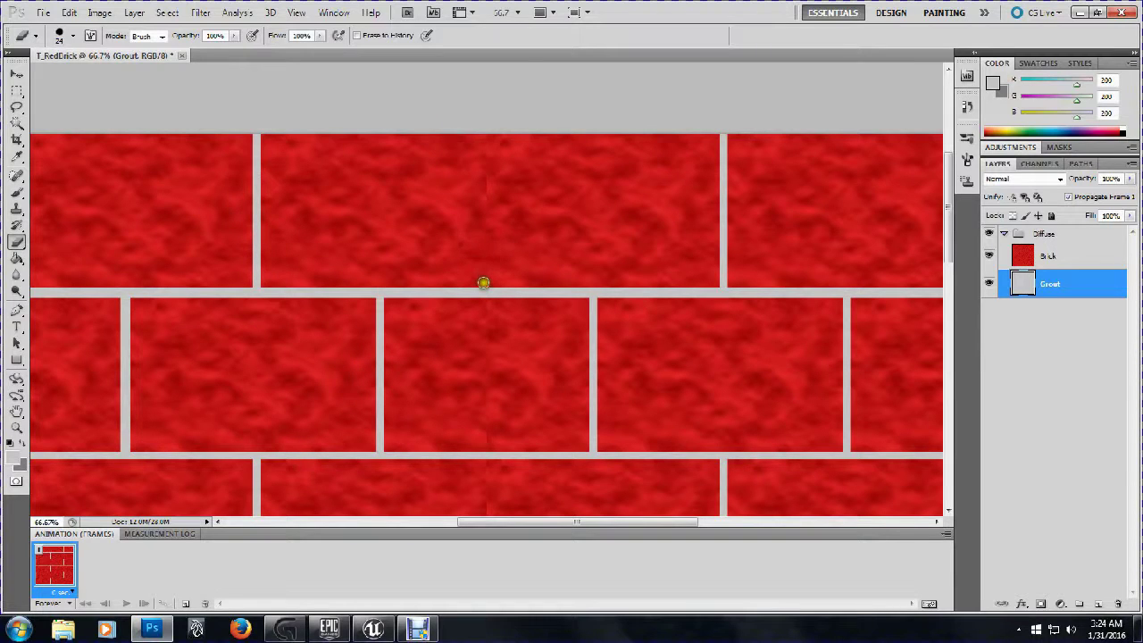
On the Brick layer, erase a straight vertical grout gap along the seam through the middle of the top row's long brick
{"action": "left_click", "coordinate": [485, 283]}
{"action": "left_click_drag", "start_coordinate": [485, 283], "coordinate": [487, 213]}
{"action": "left_click", "coordinate": [1036, 256]}
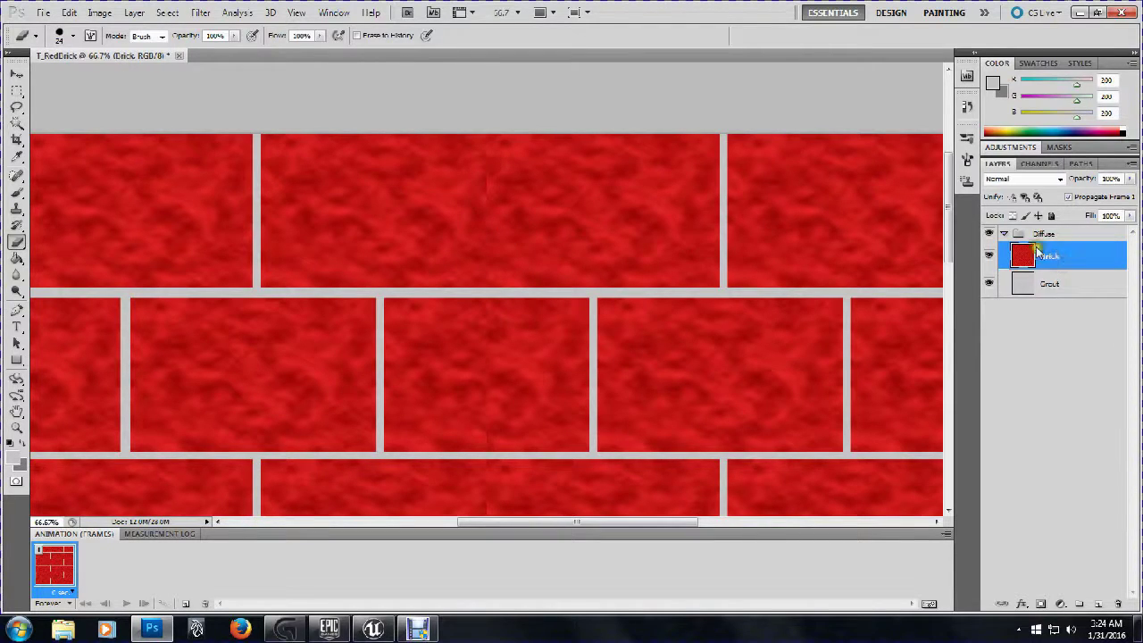
{"action": "left_click", "coordinate": [485, 283]}
{"action": "mouse_move", "coordinate": [485, 283]}
{"action": "left_mouse_down"}
{"action": "mouse_move", "coordinate": [487, 102]}
{"action": "mouse_move", "coordinate": [488, 287]}
{"action": "mouse_move", "coordinate": [484, 279]}
{"action": "left_mouse_up"}
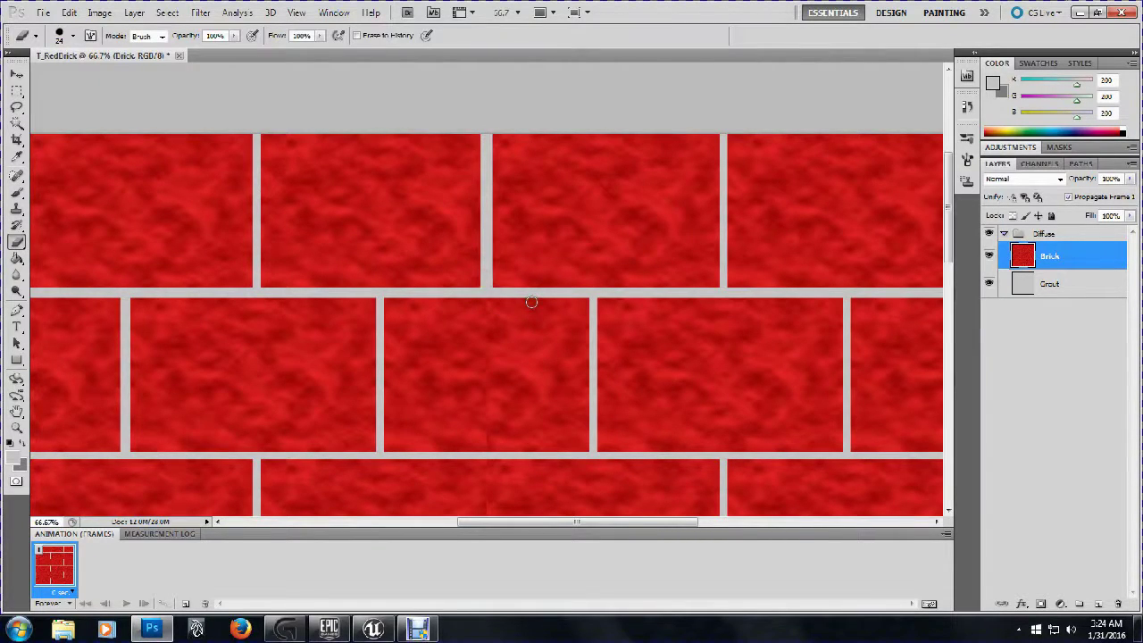
Erase a vertical grout gap through the middle of the third row's long brick, undoing and redoing the first stroke
{"action": "scroll", "coordinate": [531, 302], "scroll_direction": "down", "scroll_amount": 5}
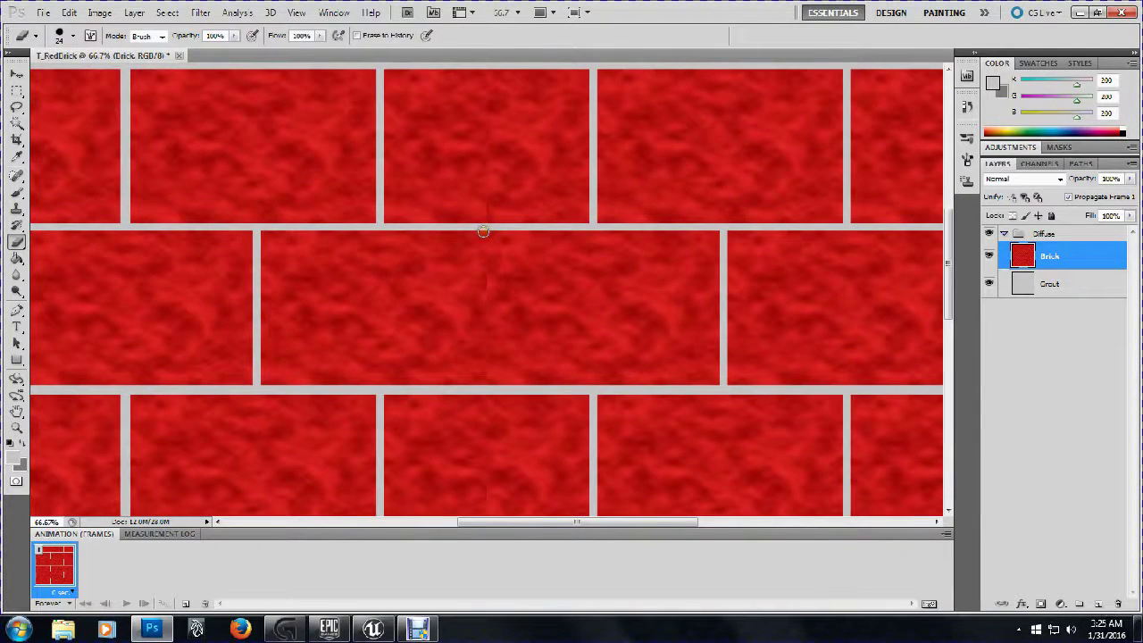
{"action": "left_click", "coordinate": [485, 230]}
{"action": "mouse_move", "coordinate": [485, 230]}
{"action": "left_mouse_down"}
{"action": "mouse_move", "coordinate": [486, 390]}
{"action": "mouse_move", "coordinate": [484, 351]}
{"action": "left_mouse_up"}
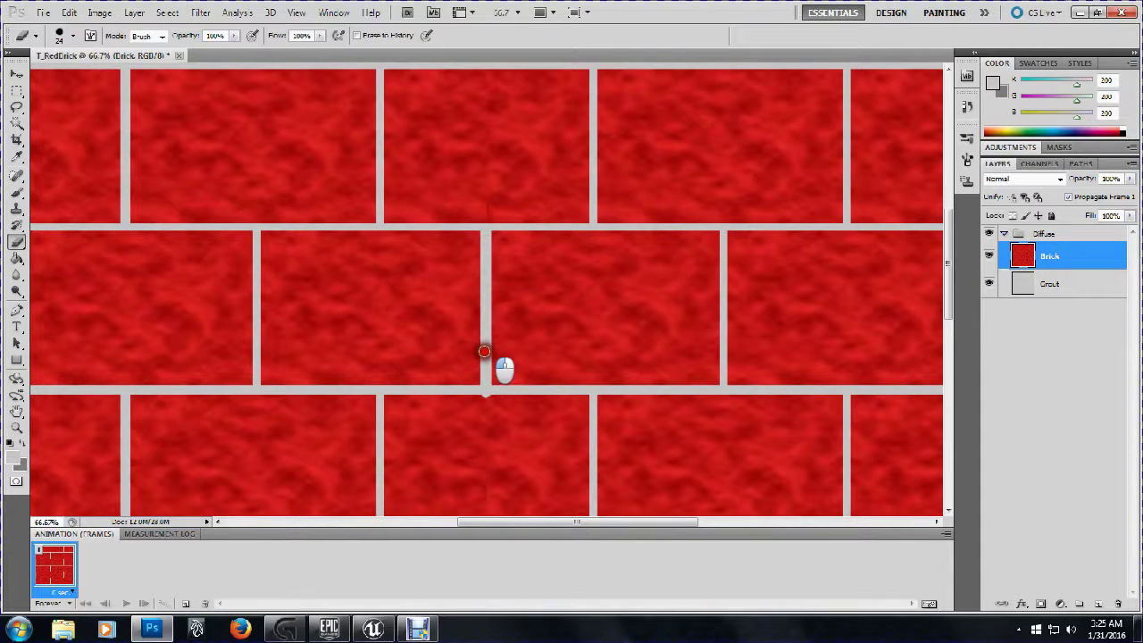
{"action": "key", "text": "ctrl+z"}
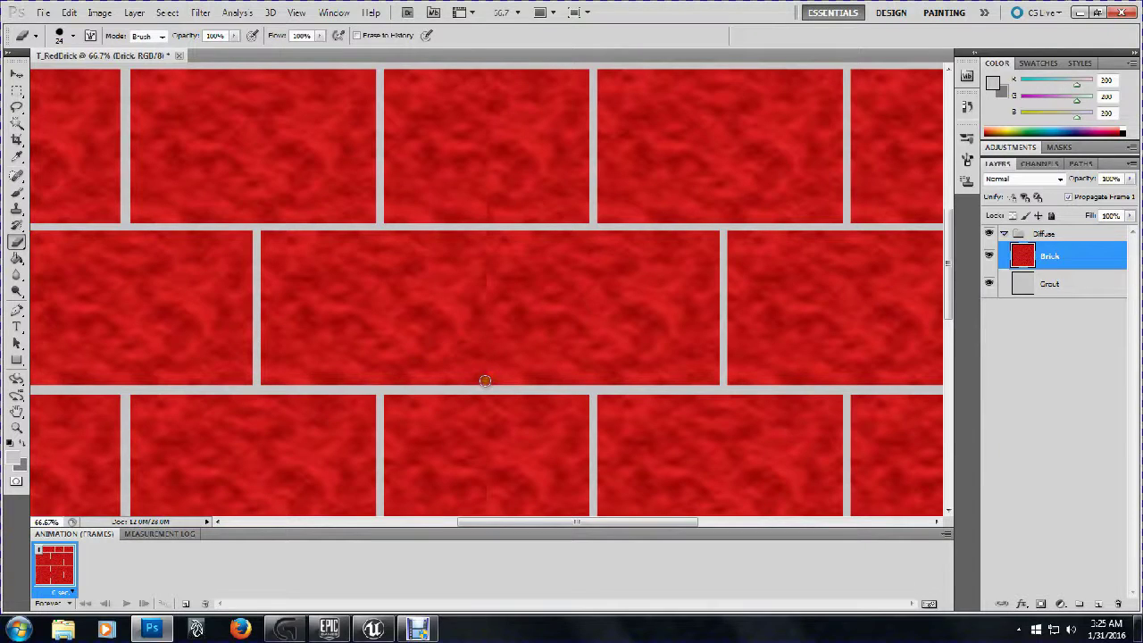
{"action": "mouse_move", "coordinate": [485, 381]}
{"action": "left_mouse_down"}
{"action": "mouse_move", "coordinate": [493, 232]}
{"action": "mouse_move", "coordinate": [480, 381]}
{"action": "mouse_move", "coordinate": [485, 363]}
{"action": "left_mouse_up"}
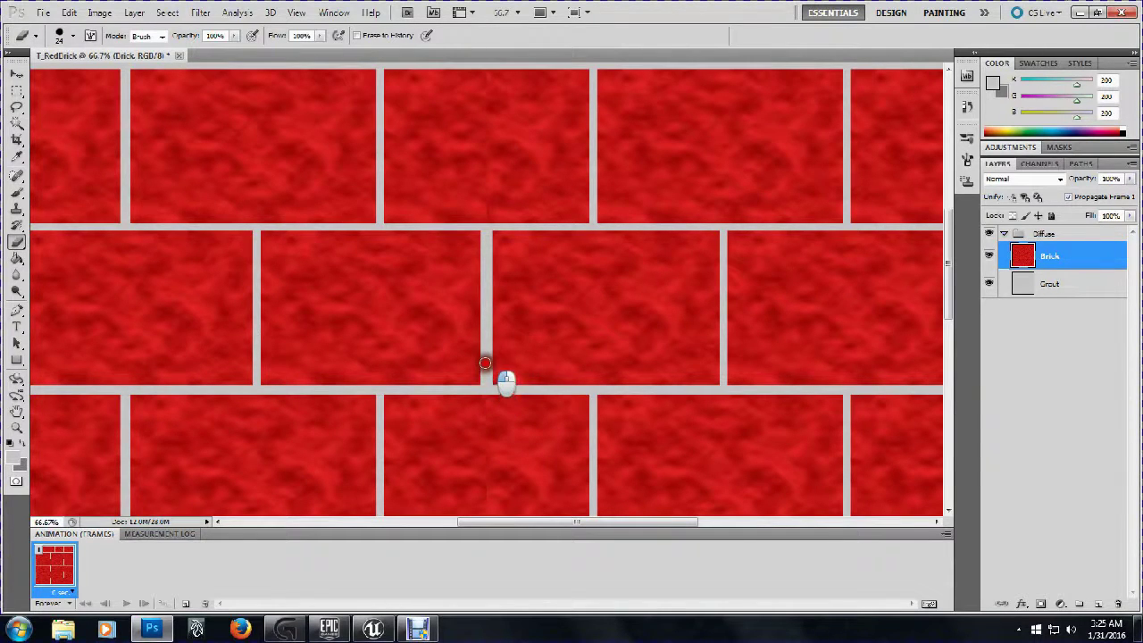
Erase a vertical grout gap through the middle of the fifth row's long brick and check the new gaps in all rows
{"action": "scroll", "coordinate": [526, 328], "scroll_direction": "down", "scroll_amount": 10}
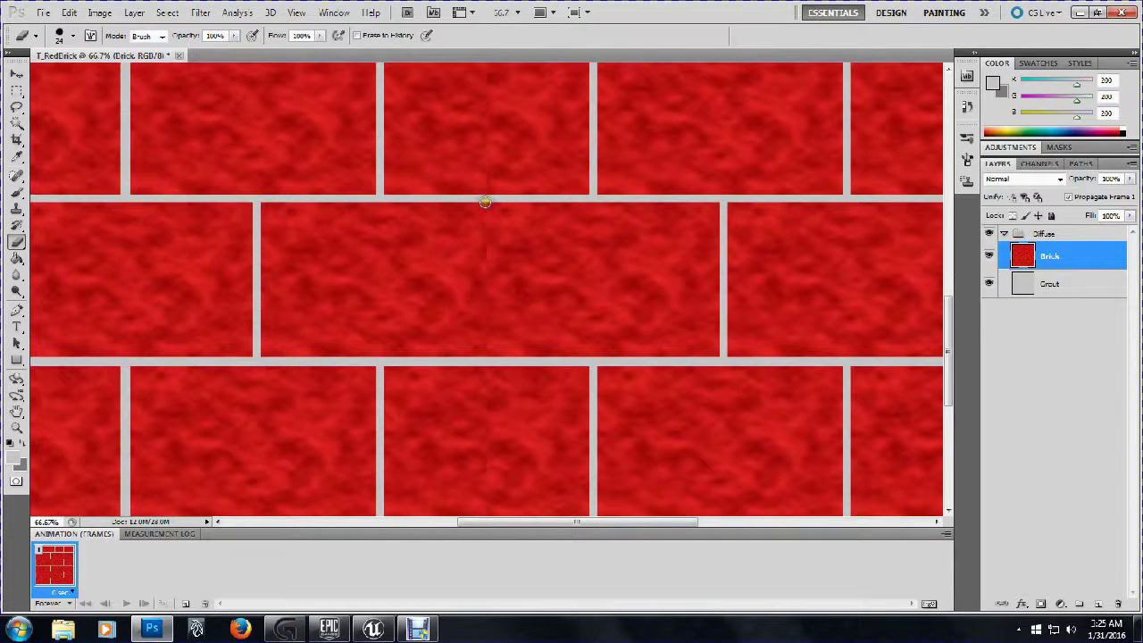
{"action": "left_click_drag", "start_coordinate": [485, 202], "coordinate": [492, 355]}
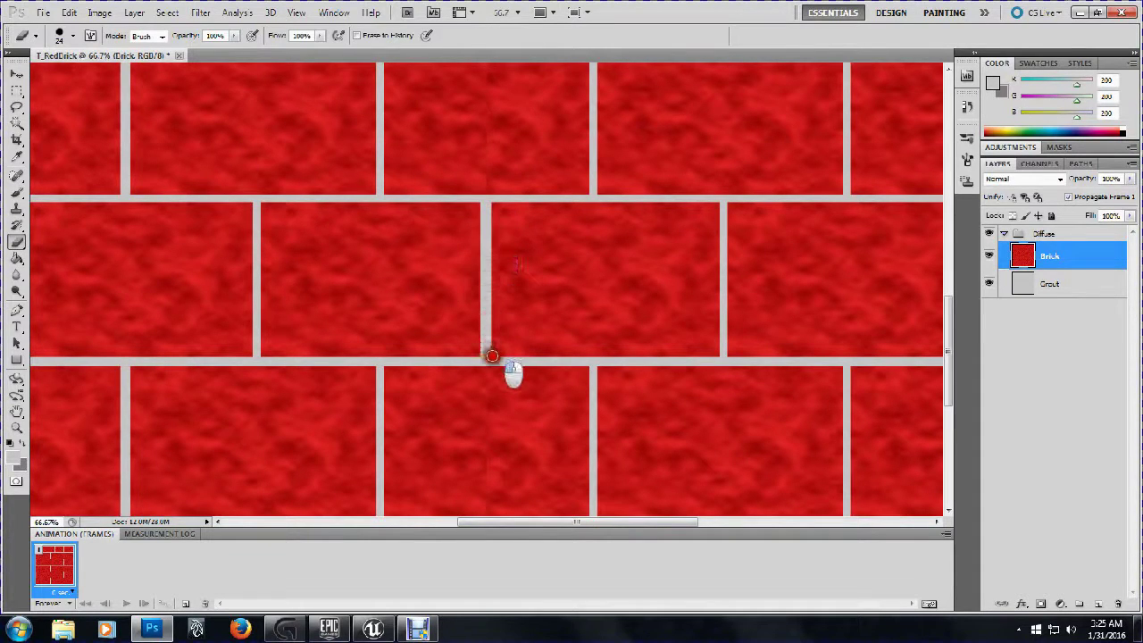
{"action": "scroll", "coordinate": [526, 281], "scroll_direction": "down", "scroll_amount": 5}
{"action": "scroll", "coordinate": [526, 281], "scroll_direction": "up", "scroll_amount": 6}
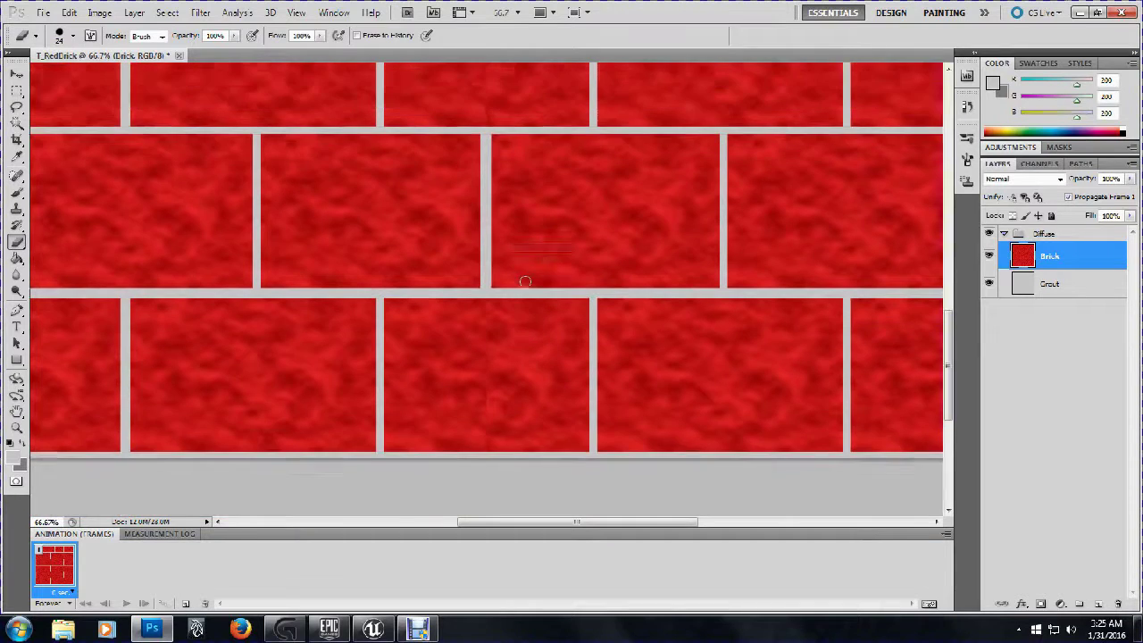
{"action": "scroll", "coordinate": [525, 282], "scroll_direction": "up", "scroll_amount": 9}
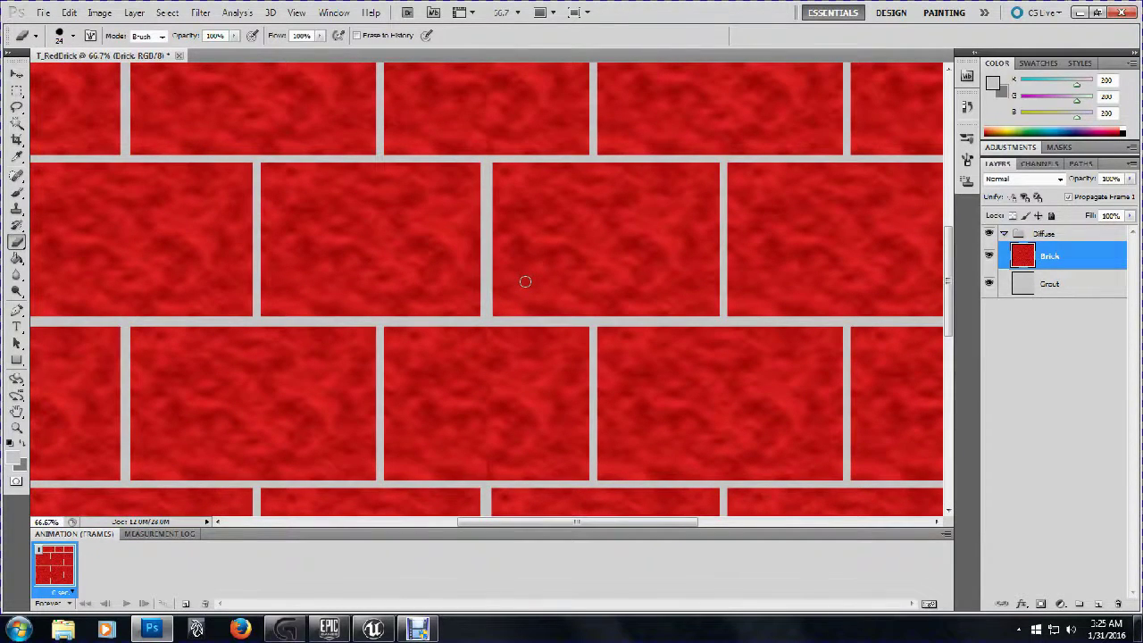
{"action": "scroll", "coordinate": [526, 281], "scroll_direction": "up", "scroll_amount": 11}
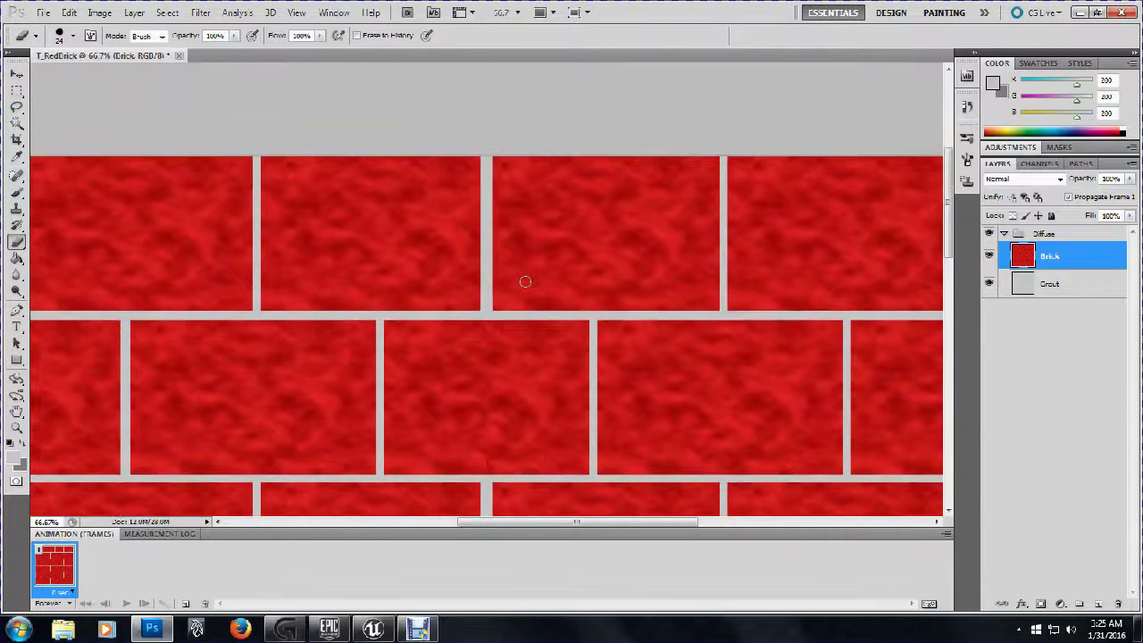
Set up the Clone Stamp with a smaller soft brush, sampling texture from the second row's middle brick on the Brick layer
{"action": "scroll", "coordinate": [525, 281], "scroll_direction": "down", "scroll_amount": 3}
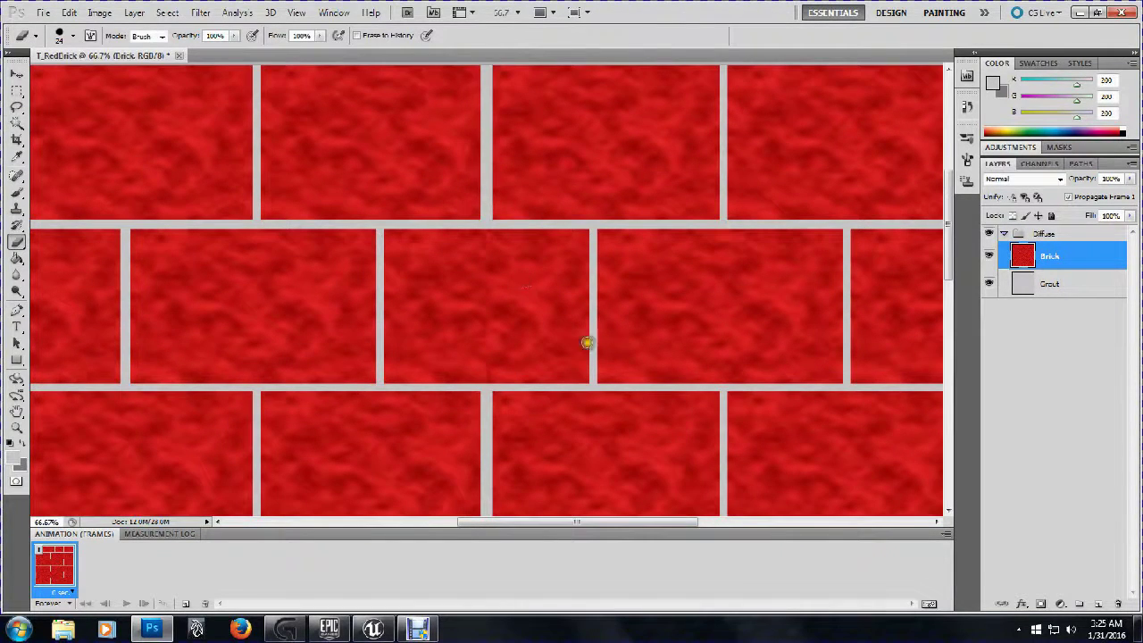
{"action": "left_click_drag", "start_coordinate": [557, 519], "coordinate": [541, 502]}
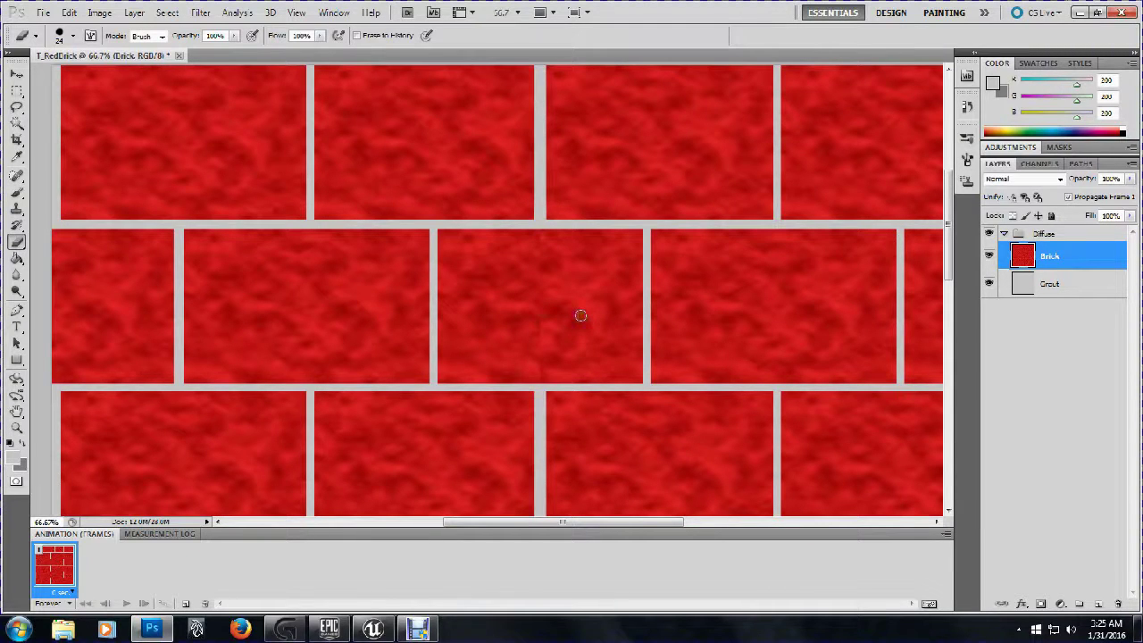
{"action": "key", "text": "ctrl+plus"}
{"action": "key", "text": "ctrl+plus"}
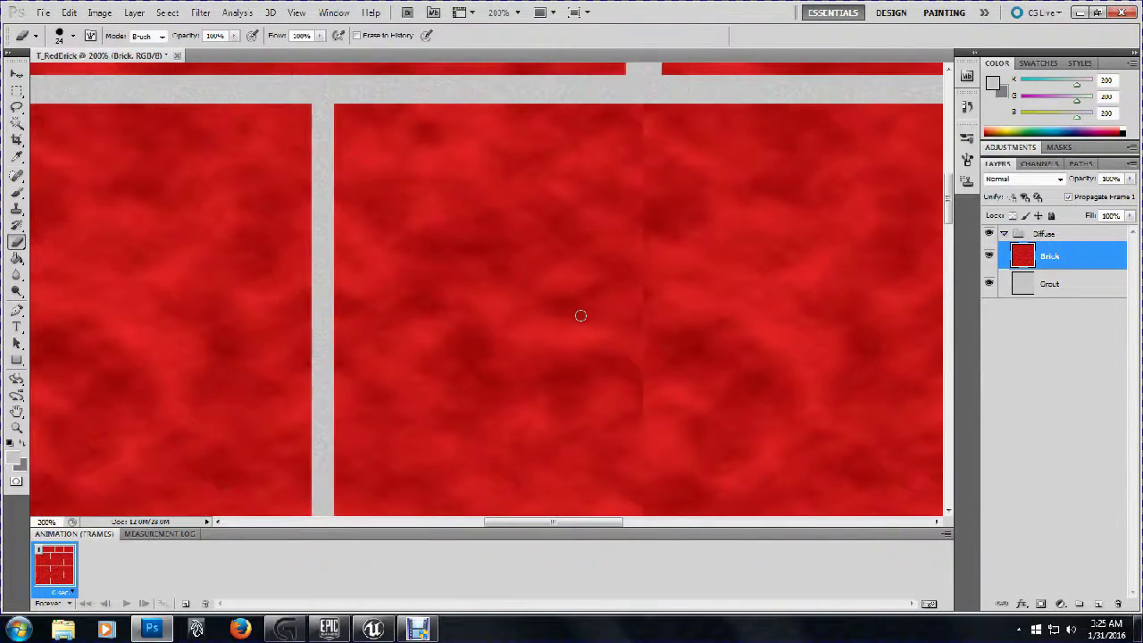
{"action": "key", "text": "ctrl+minus"}
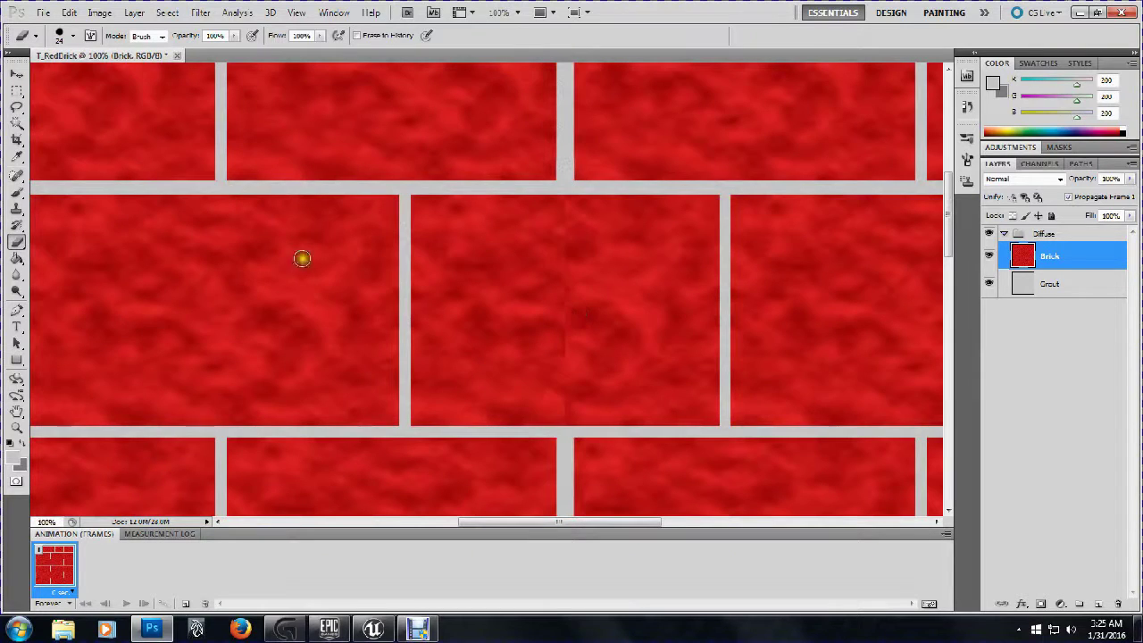
{"action": "left_click", "coordinate": [16, 211]}
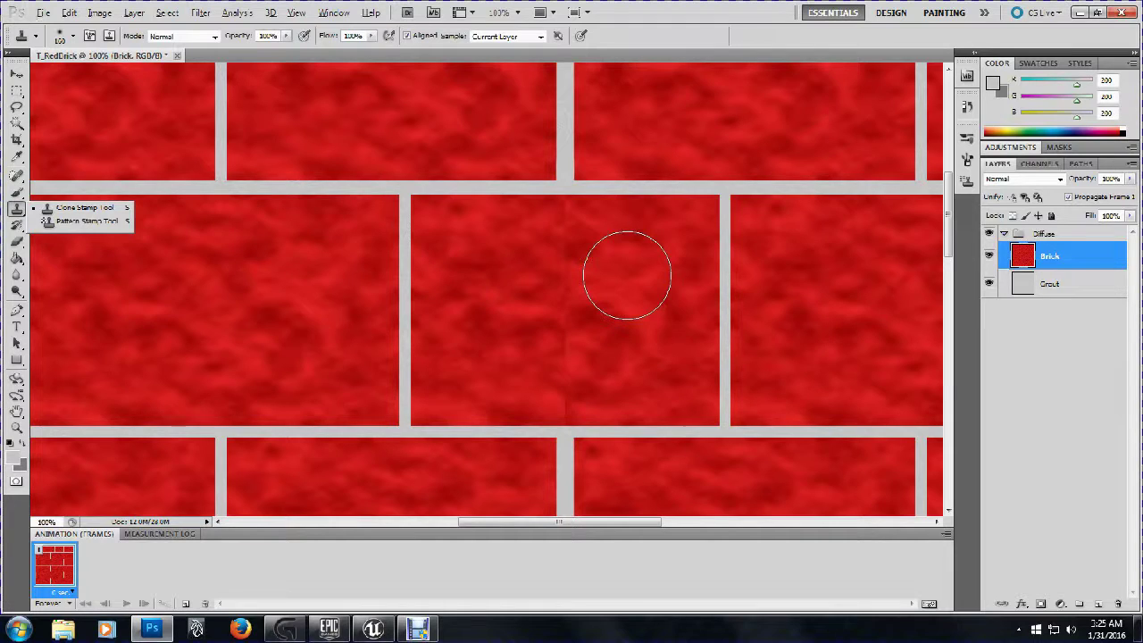
{"action": "left_click", "coordinate": [66, 206]}
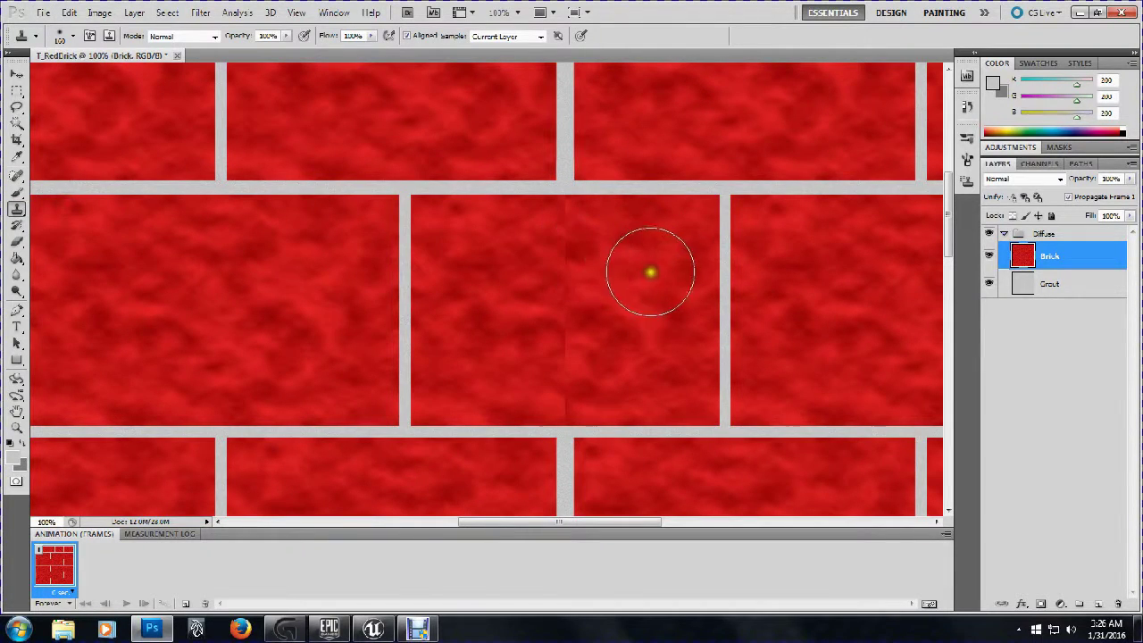
{"action": "left_click", "coordinate": [637, 274], "text": "alt"}
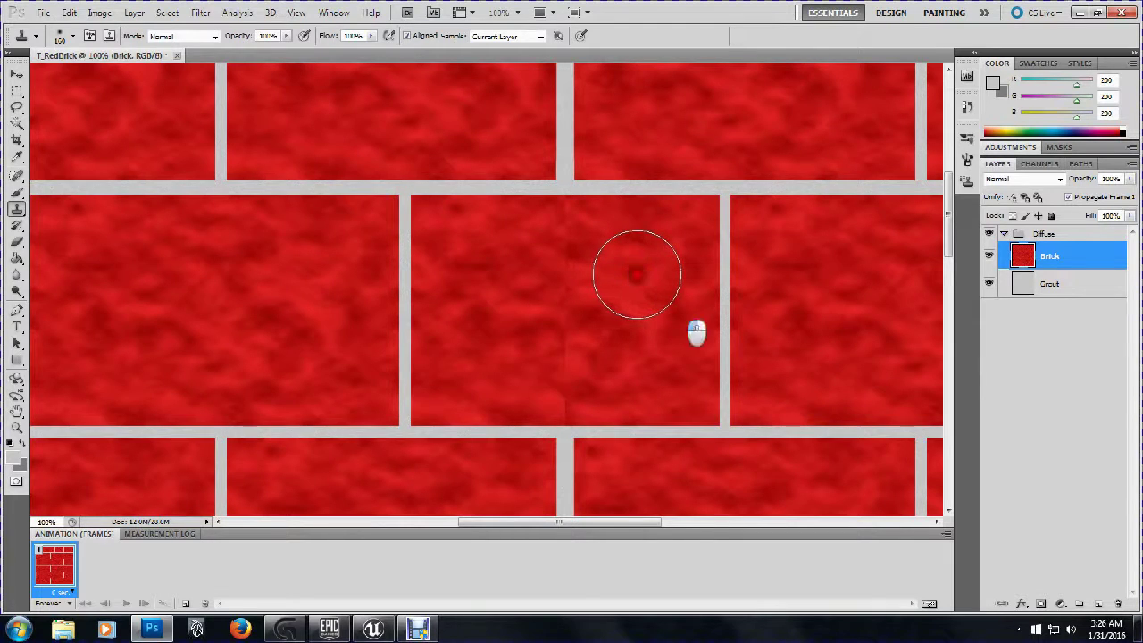
{"action": "left_click_drag", "start_coordinate": [637, 274], "coordinate": [614, 254]}
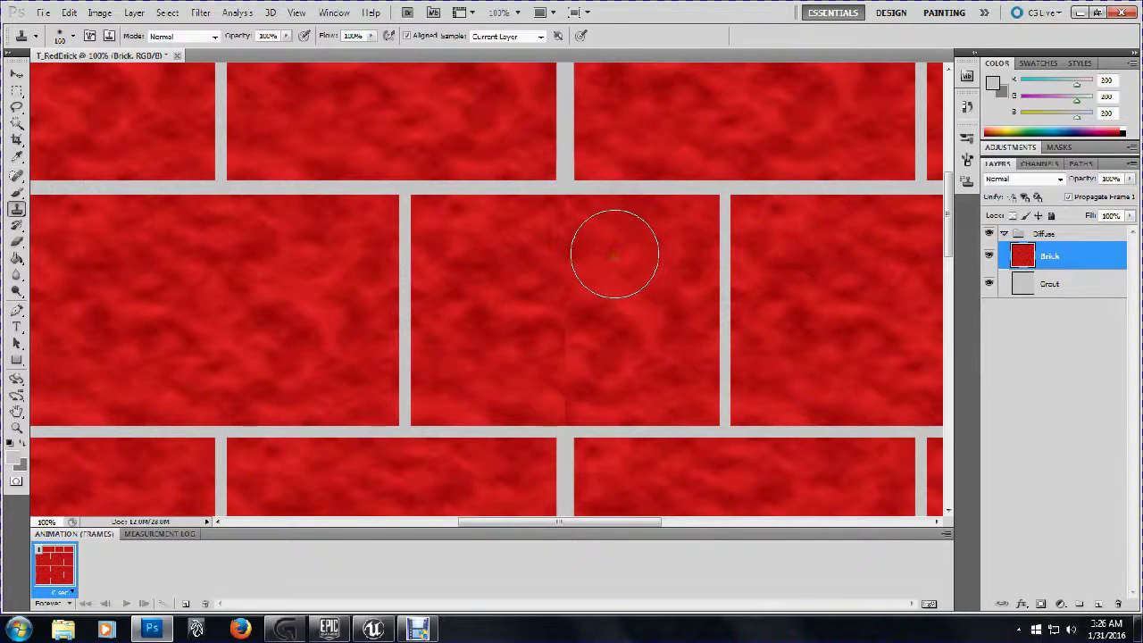
{"action": "right_click", "coordinate": [614, 255]}
{"action": "left_click", "coordinate": [673, 283]}
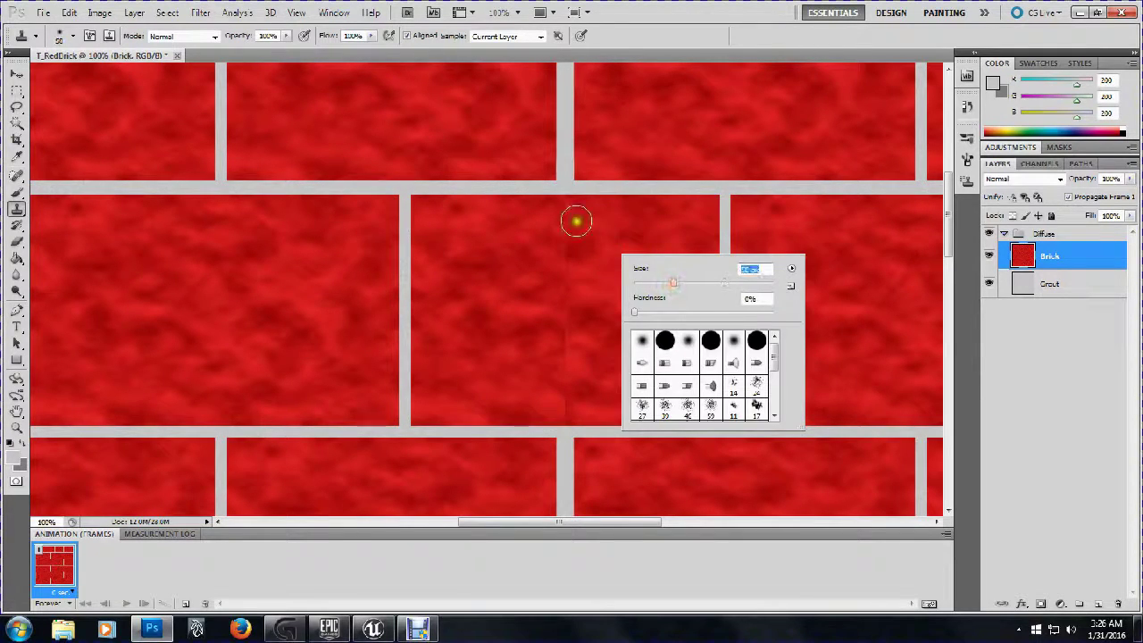
Clone brick texture over the vertical seam running through the second row's middle brick
{"action": "left_click", "coordinate": [576, 221]}
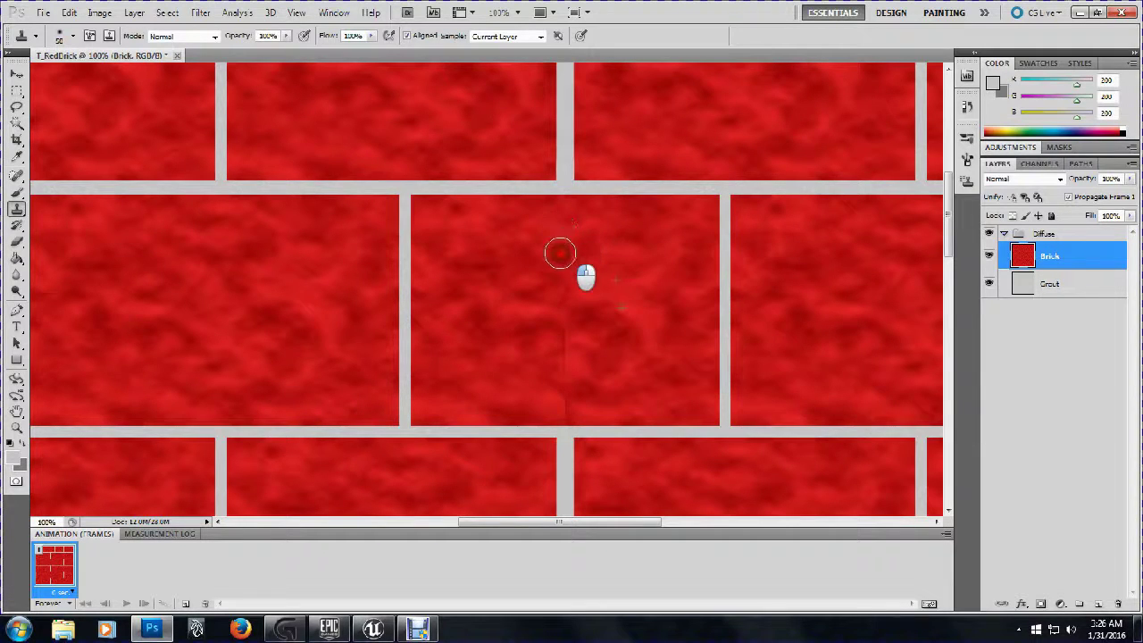
{"action": "mouse_move", "coordinate": [560, 254]}
{"action": "left_mouse_down"}
{"action": "mouse_move", "coordinate": [563, 292]}
{"action": "mouse_move", "coordinate": [546, 305]}
{"action": "mouse_move", "coordinate": [578, 323]}
{"action": "mouse_move", "coordinate": [521, 356]}
{"action": "mouse_move", "coordinate": [596, 354]}
{"action": "mouse_move", "coordinate": [551, 364]}
{"action": "mouse_move", "coordinate": [587, 370]}
{"action": "left_mouse_up"}
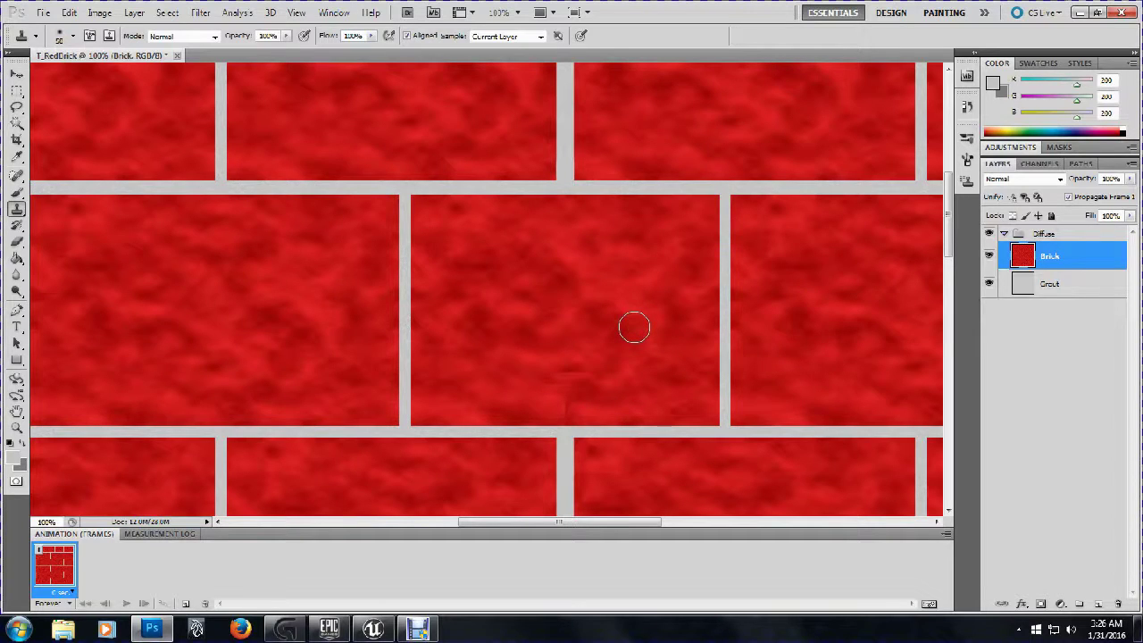
{"action": "mouse_move", "coordinate": [464, 315]}
{"action": "left_mouse_down"}
{"action": "mouse_move", "coordinate": [474, 294]}
{"action": "mouse_move", "coordinate": [485, 342]}
{"action": "mouse_move", "coordinate": [469, 382]}
{"action": "mouse_move", "coordinate": [452, 393]}
{"action": "mouse_move", "coordinate": [610, 395]}
{"action": "mouse_move", "coordinate": [531, 375]}
{"action": "mouse_move", "coordinate": [617, 352]}
{"action": "mouse_move", "coordinate": [542, 327]}
{"action": "mouse_move", "coordinate": [581, 366]}
{"action": "left_mouse_up"}
{"action": "mouse_move", "coordinate": [564, 407]}
{"action": "left_mouse_down"}
{"action": "mouse_move", "coordinate": [567, 339]}
{"action": "mouse_move", "coordinate": [582, 314]}
{"action": "mouse_move", "coordinate": [725, 306]}
{"action": "mouse_move", "coordinate": [689, 369]}
{"action": "left_mouse_up"}
Clone brick texture over the vertical seam in the fourth row's middle brick, from its upper edge to its lower edge
{"action": "scroll", "coordinate": [691, 369], "scroll_direction": "down", "scroll_amount": 5}
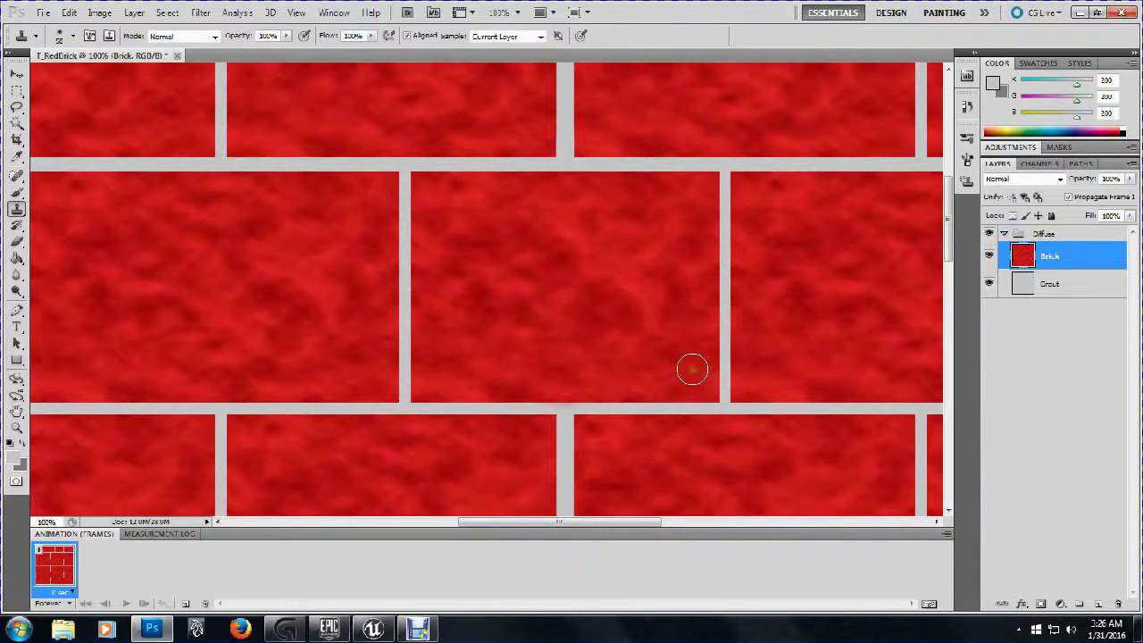
{"action": "scroll", "coordinate": [690, 369], "scroll_direction": "down", "scroll_amount": 4}
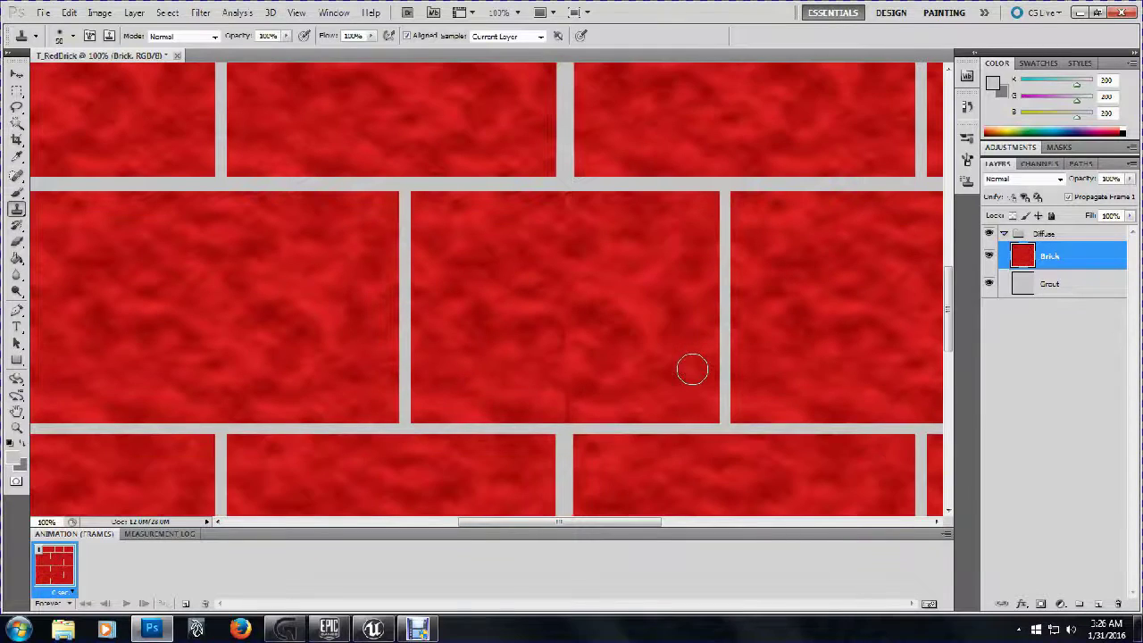
{"action": "mouse_move", "coordinate": [625, 273]}
{"action": "left_mouse_down"}
{"action": "mouse_move", "coordinate": [654, 222]}
{"action": "mouse_move", "coordinate": [646, 214]}
{"action": "mouse_move", "coordinate": [543, 216]}
{"action": "mouse_move", "coordinate": [564, 209]}
{"action": "mouse_move", "coordinate": [551, 234]}
{"action": "mouse_move", "coordinate": [572, 242]}
{"action": "mouse_move", "coordinate": [538, 244]}
{"action": "mouse_move", "coordinate": [567, 254]}
{"action": "mouse_move", "coordinate": [558, 256]}
{"action": "left_mouse_up"}
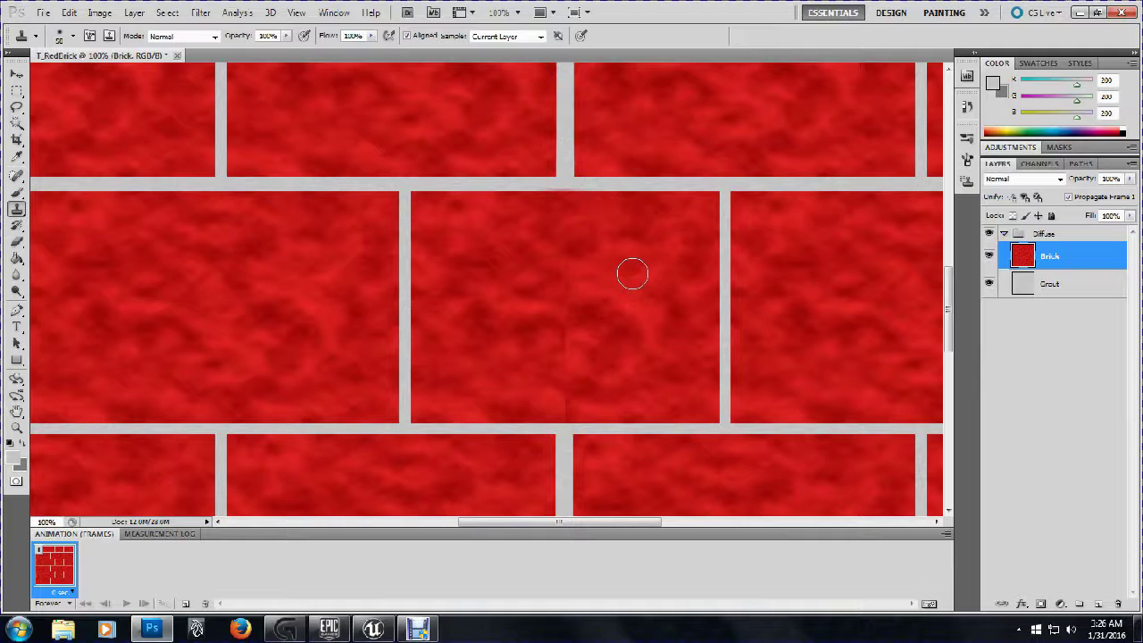
{"action": "left_click", "coordinate": [548, 227]}
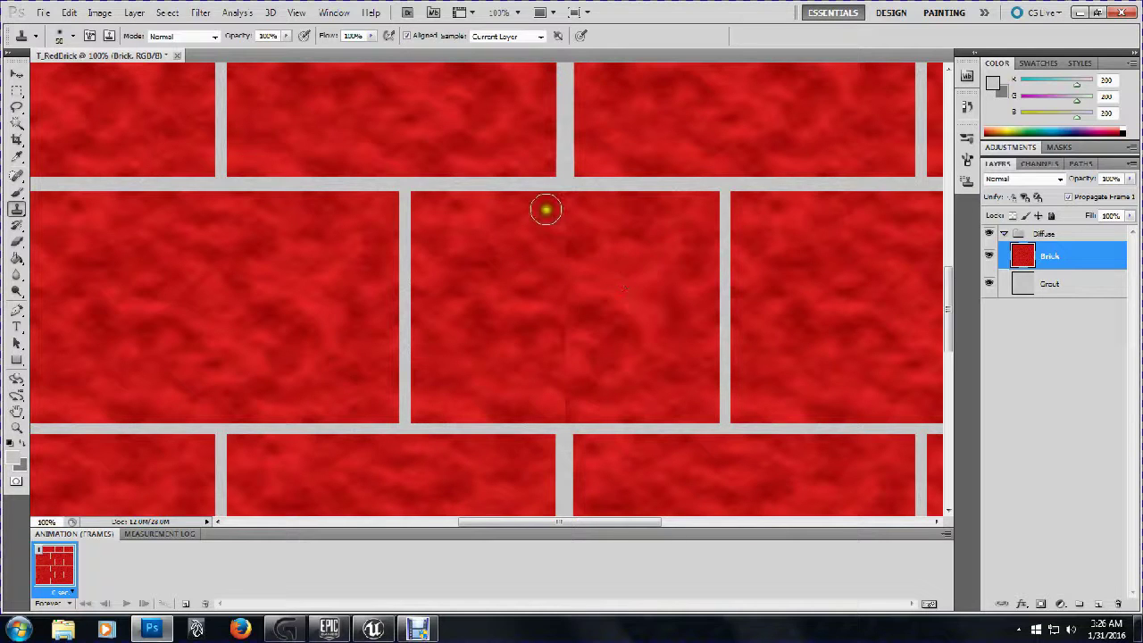
{"action": "mouse_move", "coordinate": [546, 209]}
{"action": "left_mouse_down"}
{"action": "mouse_move", "coordinate": [614, 213]}
{"action": "mouse_move", "coordinate": [548, 216]}
{"action": "mouse_move", "coordinate": [576, 234]}
{"action": "mouse_move", "coordinate": [550, 263]}
{"action": "mouse_move", "coordinate": [592, 267]}
{"action": "mouse_move", "coordinate": [555, 279]}
{"action": "mouse_move", "coordinate": [578, 292]}
{"action": "mouse_move", "coordinate": [567, 316]}
{"action": "mouse_move", "coordinate": [509, 329]}
{"action": "mouse_move", "coordinate": [483, 371]}
{"action": "mouse_move", "coordinate": [445, 396]}
{"action": "mouse_move", "coordinate": [535, 389]}
{"action": "mouse_move", "coordinate": [570, 395]}
{"action": "mouse_move", "coordinate": [562, 406]}
{"action": "mouse_move", "coordinate": [564, 368]}
{"action": "mouse_move", "coordinate": [558, 399]}
{"action": "mouse_move", "coordinate": [571, 403]}
{"action": "mouse_move", "coordinate": [557, 404]}
{"action": "mouse_move", "coordinate": [575, 396]}
{"action": "mouse_move", "coordinate": [560, 364]}
{"action": "mouse_move", "coordinate": [603, 335]}
{"action": "mouse_move", "coordinate": [555, 326]}
{"action": "mouse_move", "coordinate": [610, 343]}
{"action": "mouse_move", "coordinate": [570, 289]}
{"action": "mouse_move", "coordinate": [608, 313]}
{"action": "mouse_move", "coordinate": [534, 338]}
{"action": "mouse_move", "coordinate": [601, 308]}
{"action": "mouse_move", "coordinate": [561, 281]}
{"action": "mouse_move", "coordinate": [604, 312]}
{"action": "left_mouse_up"}
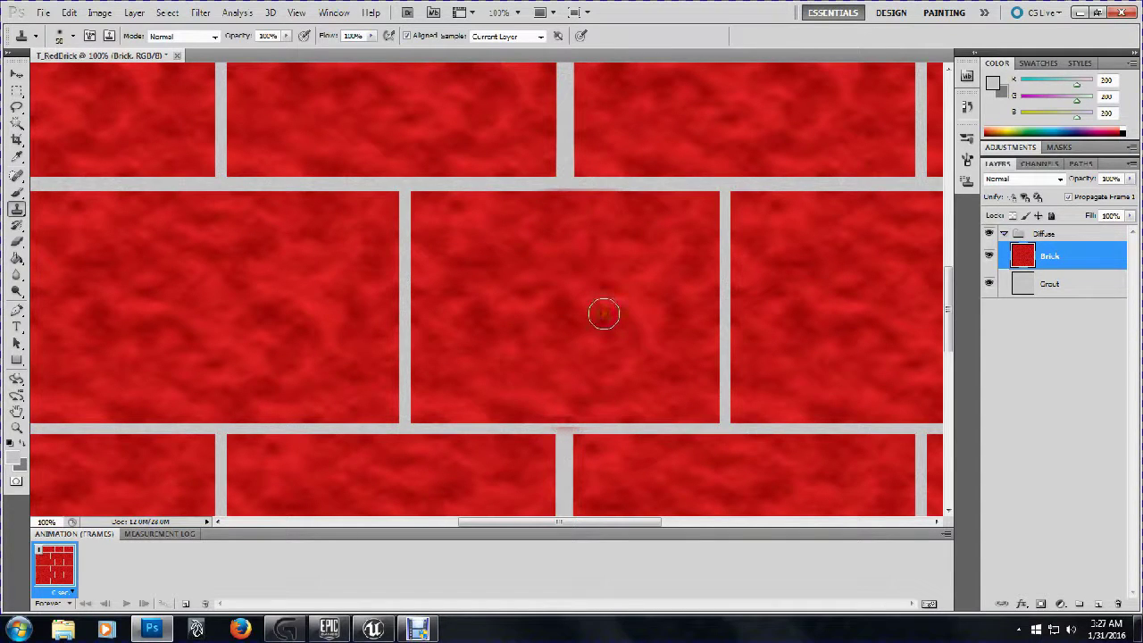
Try to clone over the red smudge in the grout below the fourth row's middle brick, and undo the last stroke
{"action": "scroll", "coordinate": [591, 277], "scroll_direction": "down", "scroll_amount": 4}
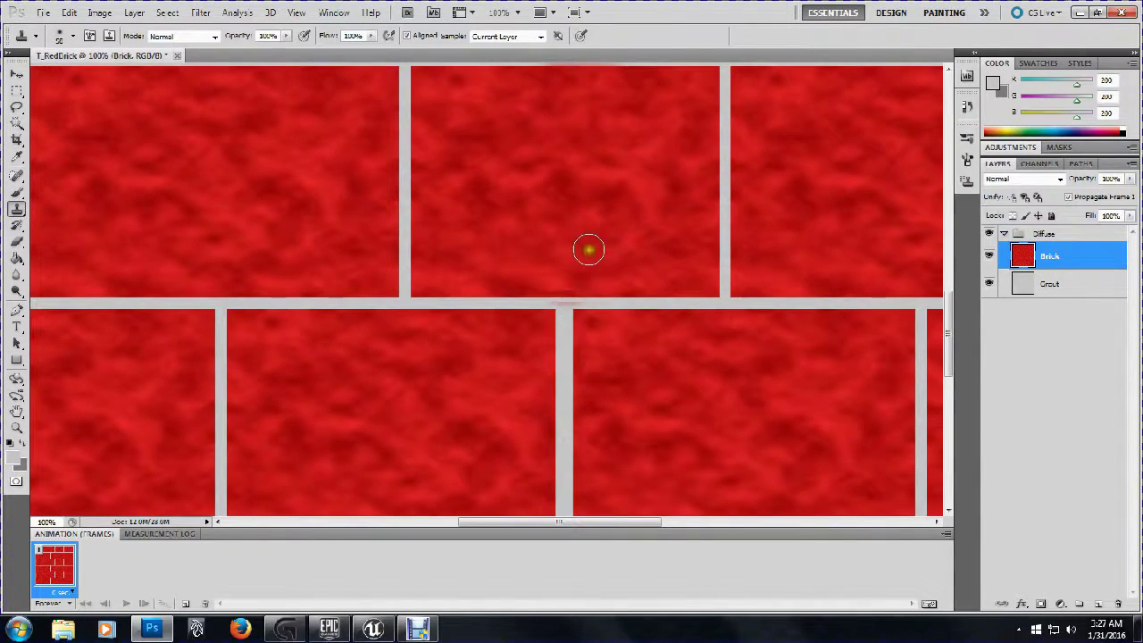
{"action": "scroll", "coordinate": [589, 252], "scroll_direction": "down", "scroll_amount": 1}
{"action": "mouse_move", "coordinate": [557, 245]}
{"action": "left_mouse_down"}
{"action": "mouse_move", "coordinate": [589, 239]}
{"action": "mouse_move", "coordinate": [556, 224]}
{"action": "left_mouse_up"}
{"action": "scroll", "coordinate": [558, 226], "scroll_direction": "up", "scroll_amount": 2}
{"action": "scroll", "coordinate": [558, 226], "scroll_direction": "up", "scroll_amount": 3}
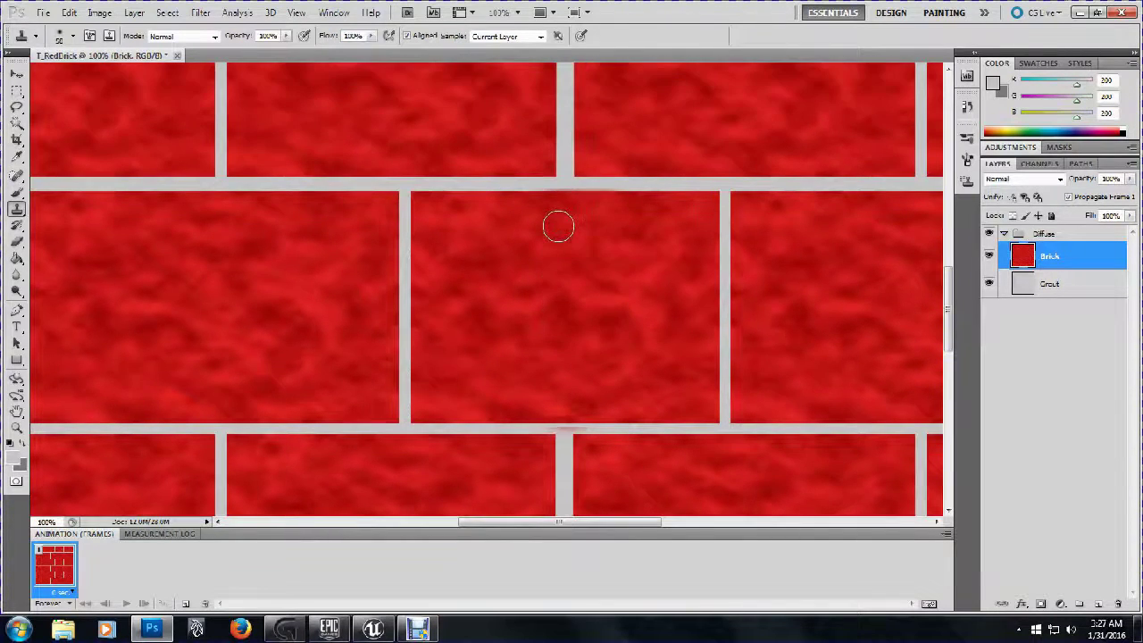
{"action": "scroll", "coordinate": [558, 226], "scroll_direction": "down", "scroll_amount": 2}
{"action": "scroll", "coordinate": [558, 226], "scroll_direction": "down", "scroll_amount": 5}
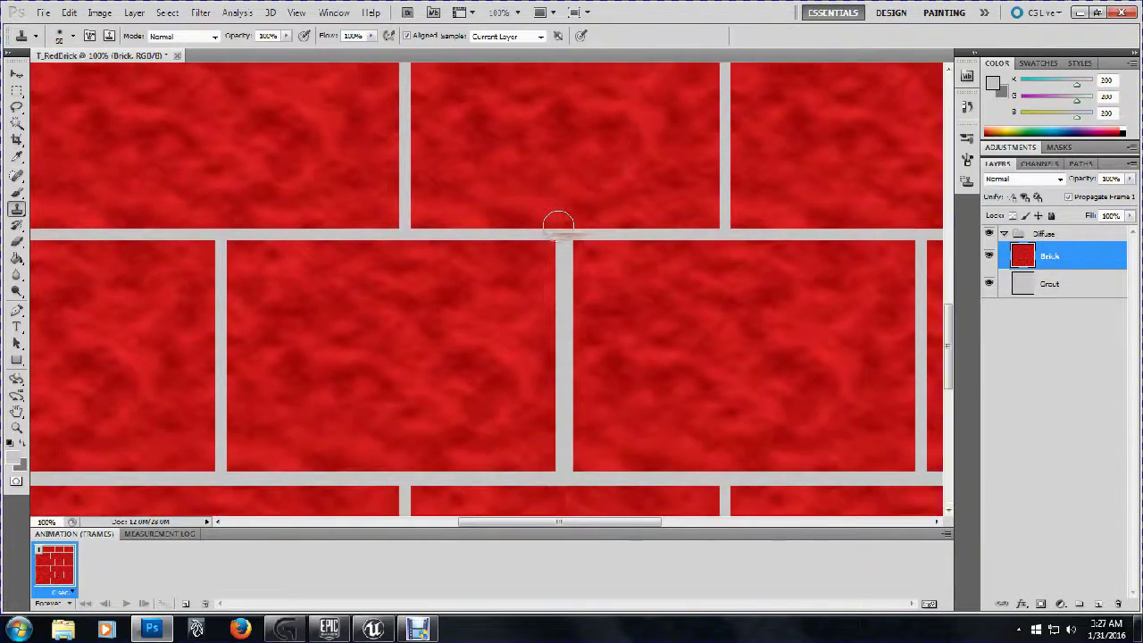
{"action": "mouse_move", "coordinate": [561, 257]}
{"action": "left_mouse_down"}
{"action": "mouse_move", "coordinate": [527, 203]}
{"action": "mouse_move", "coordinate": [546, 143]}
{"action": "mouse_move", "coordinate": [590, 187]}
{"action": "mouse_move", "coordinate": [505, 184]}
{"action": "mouse_move", "coordinate": [651, 181]}
{"action": "mouse_move", "coordinate": [560, 175]}
{"action": "mouse_move", "coordinate": [564, 120]}
{"action": "mouse_move", "coordinate": [512, 143]}
{"action": "mouse_move", "coordinate": [503, 134]}
{"action": "mouse_move", "coordinate": [567, 168]}
{"action": "mouse_move", "coordinate": [557, 169]}
{"action": "mouse_move", "coordinate": [582, 139]}
{"action": "left_mouse_up"}
{"action": "key", "text": "ctrl+z"}
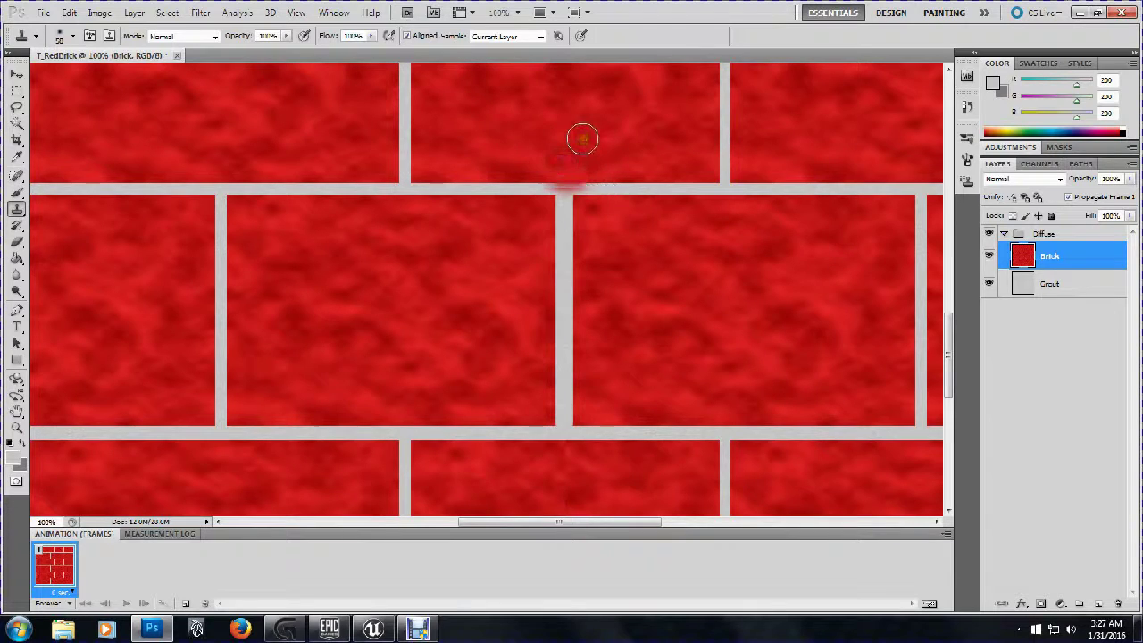
Clone brick texture over the vertical seam in the sixth row's middle brick at the bottom of the texture
{"action": "scroll", "coordinate": [582, 138], "scroll_direction": "down", "scroll_amount": 5}
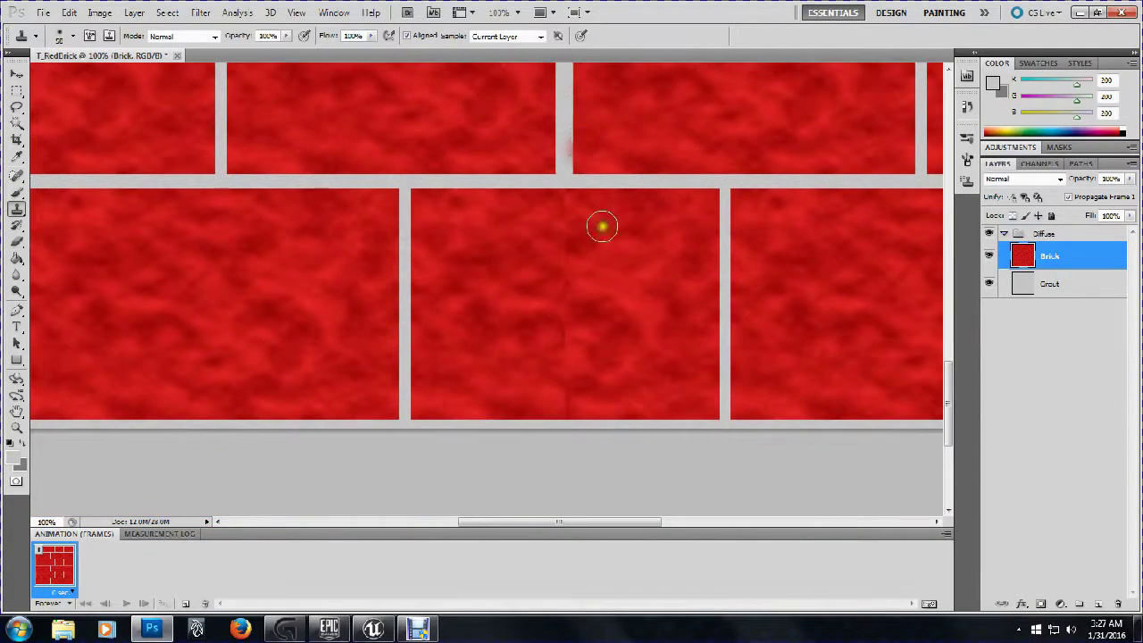
{"action": "left_click", "coordinate": [479, 218]}
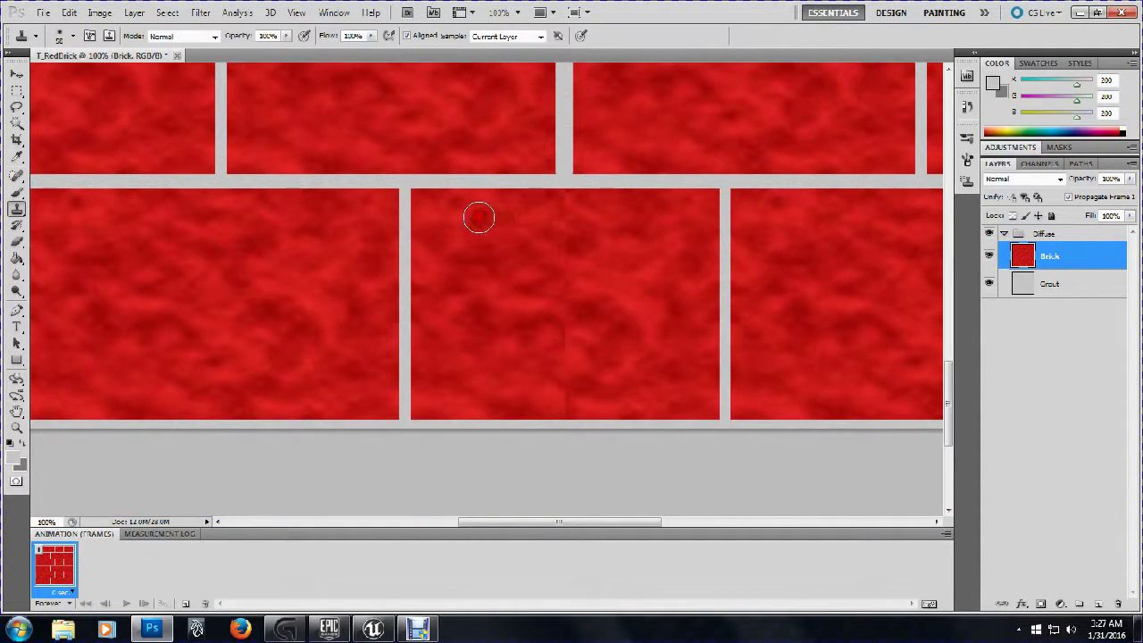
{"action": "mouse_move", "coordinate": [545, 216]}
{"action": "left_mouse_down"}
{"action": "mouse_move", "coordinate": [553, 256]}
{"action": "mouse_move", "coordinate": [571, 303]}
{"action": "mouse_move", "coordinate": [559, 320]}
{"action": "mouse_move", "coordinate": [561, 407]}
{"action": "mouse_move", "coordinate": [587, 391]}
{"action": "left_mouse_up"}
{"action": "left_click", "coordinate": [633, 313]}
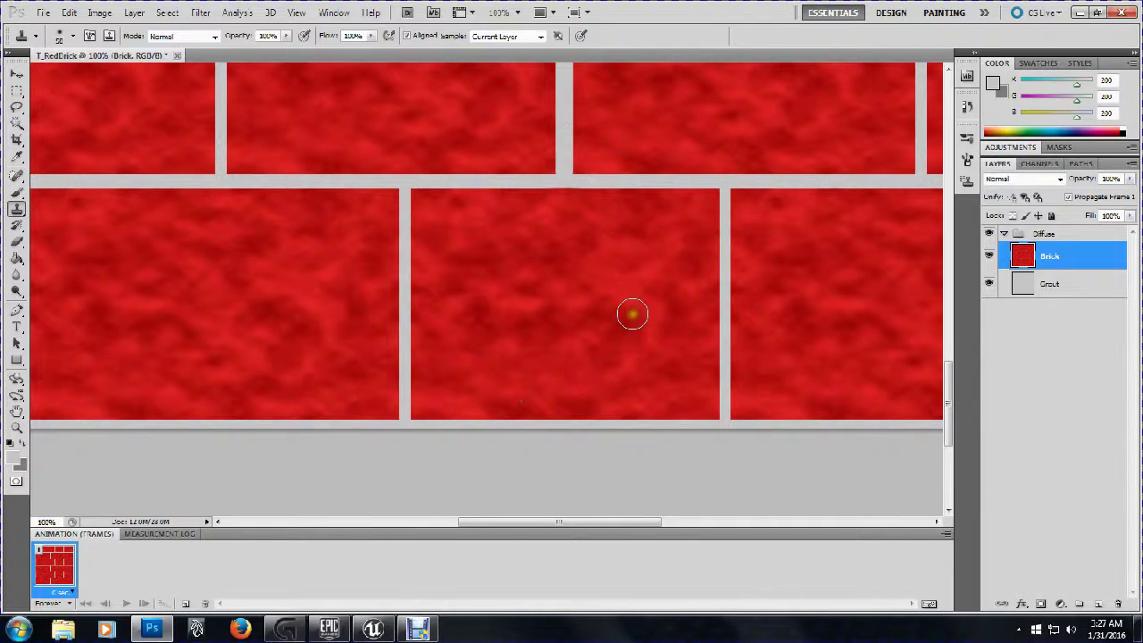
Switch to the Eraser and reduce its hard round brush to fit the narrow grout line below the fourth row
{"action": "scroll", "coordinate": [632, 314], "scroll_direction": "up", "scroll_amount": 5}
{"action": "scroll", "coordinate": [632, 314], "scroll_direction": "up", "scroll_amount": 10}
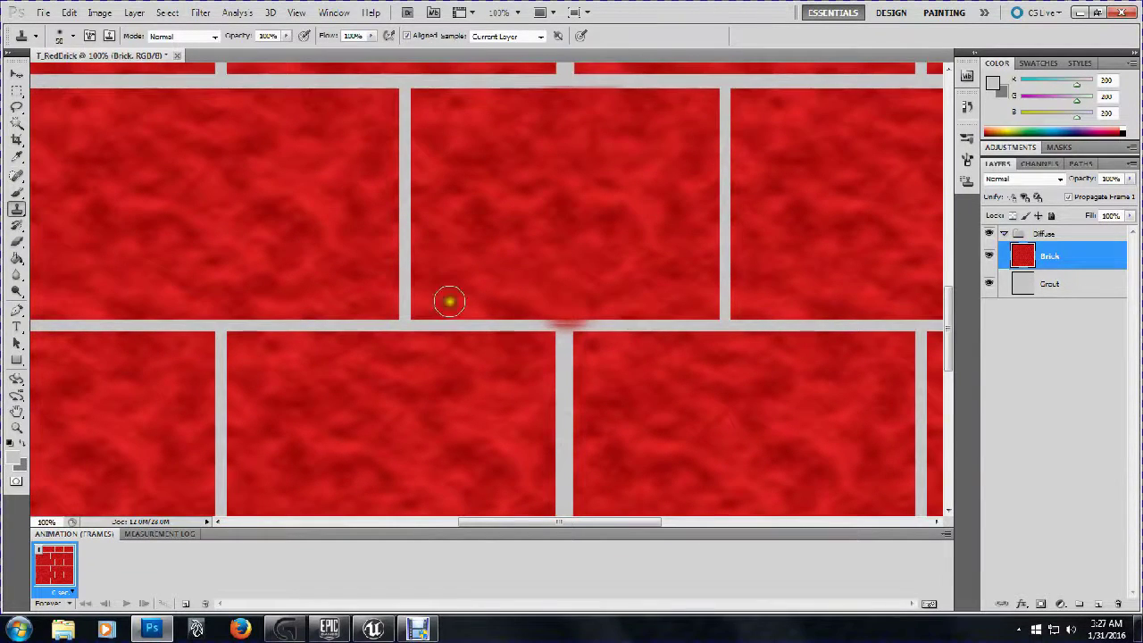
{"action": "left_click", "coordinate": [15, 242]}
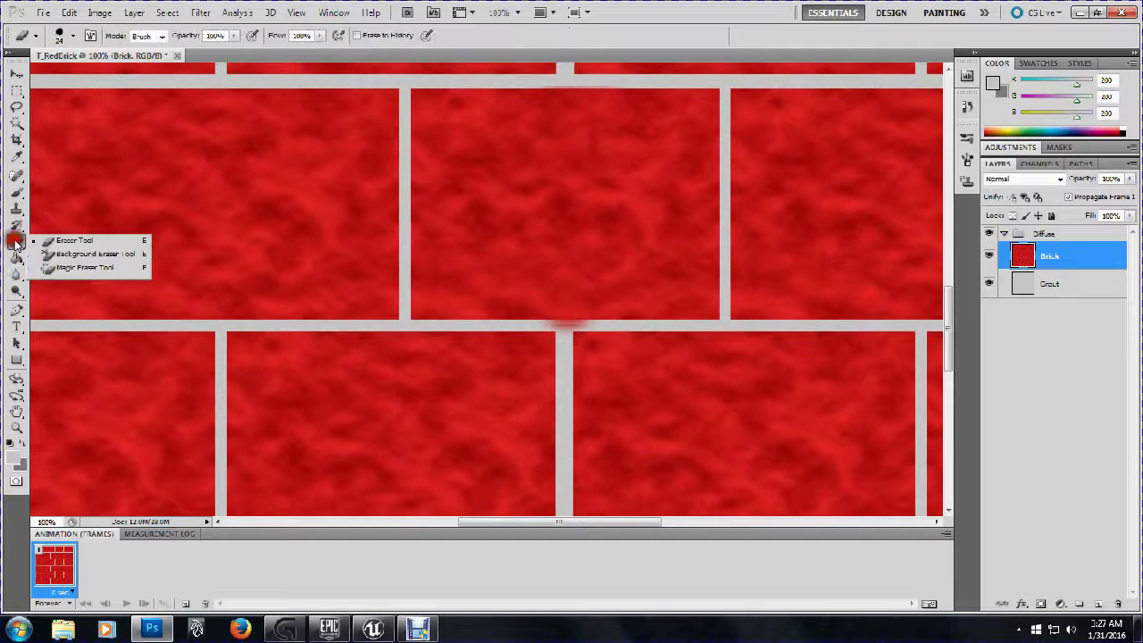
{"action": "right_click", "coordinate": [567, 326]}
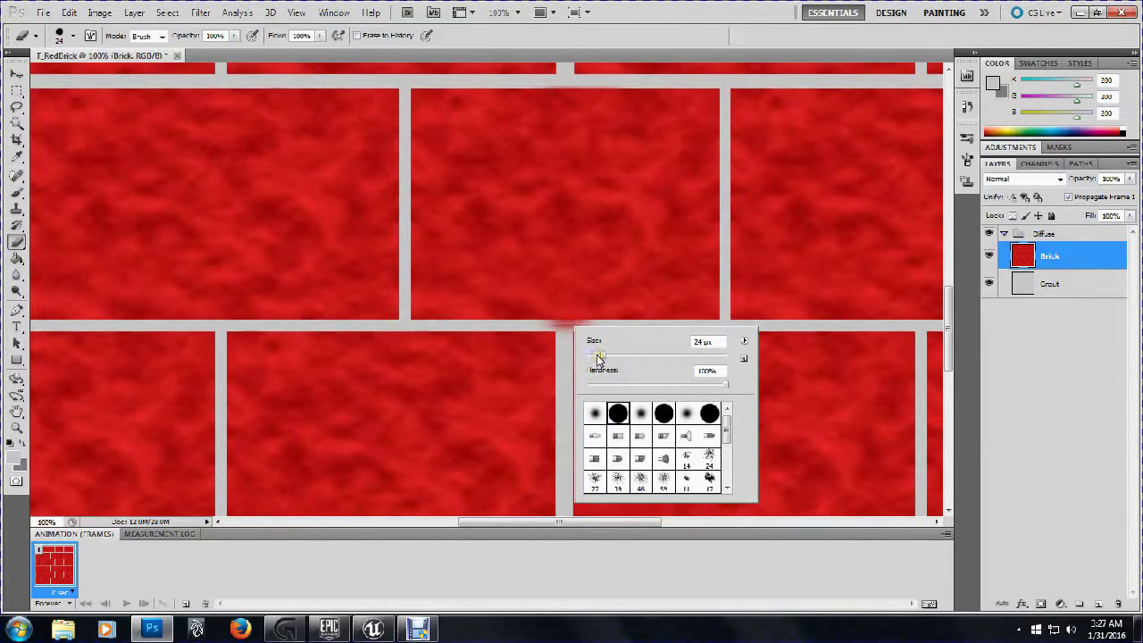
{"action": "left_click_drag", "start_coordinate": [596, 355], "coordinate": [520, 334]}
{"action": "left_click", "coordinate": [517, 324]}
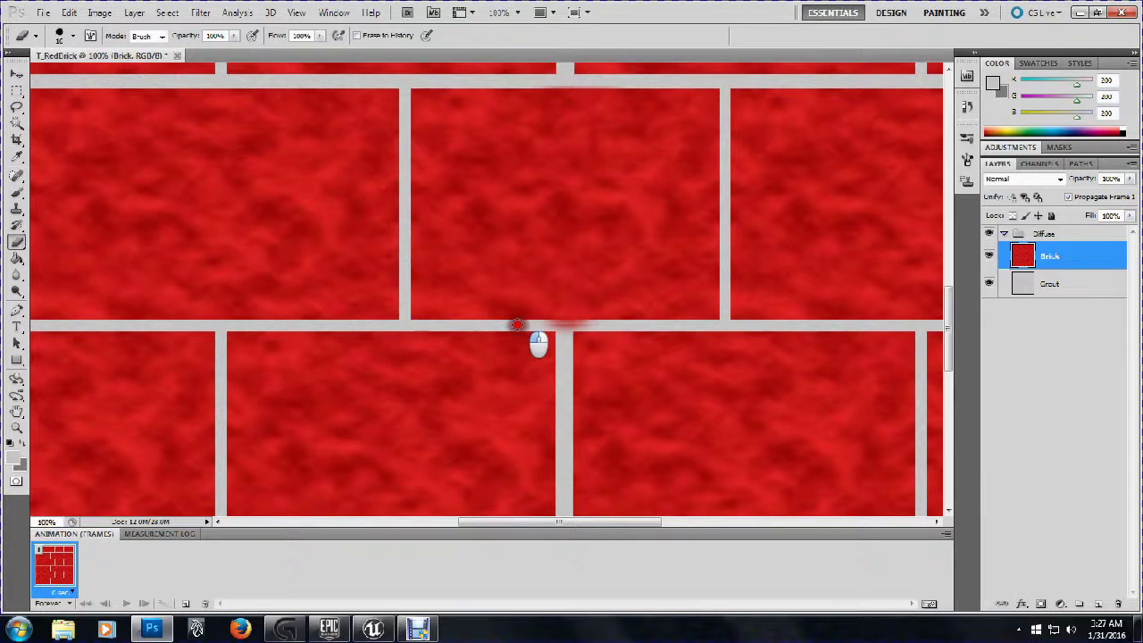
Erase the red smudge from the grout below the fourth row's middle brick, undoing the slanted stroke that cuts into the brick
{"action": "mouse_move", "coordinate": [517, 324]}
{"action": "left_mouse_down"}
{"action": "mouse_move", "coordinate": [727, 323]}
{"action": "mouse_move", "coordinate": [393, 325]}
{"action": "mouse_move", "coordinate": [730, 320]}
{"action": "left_mouse_up"}
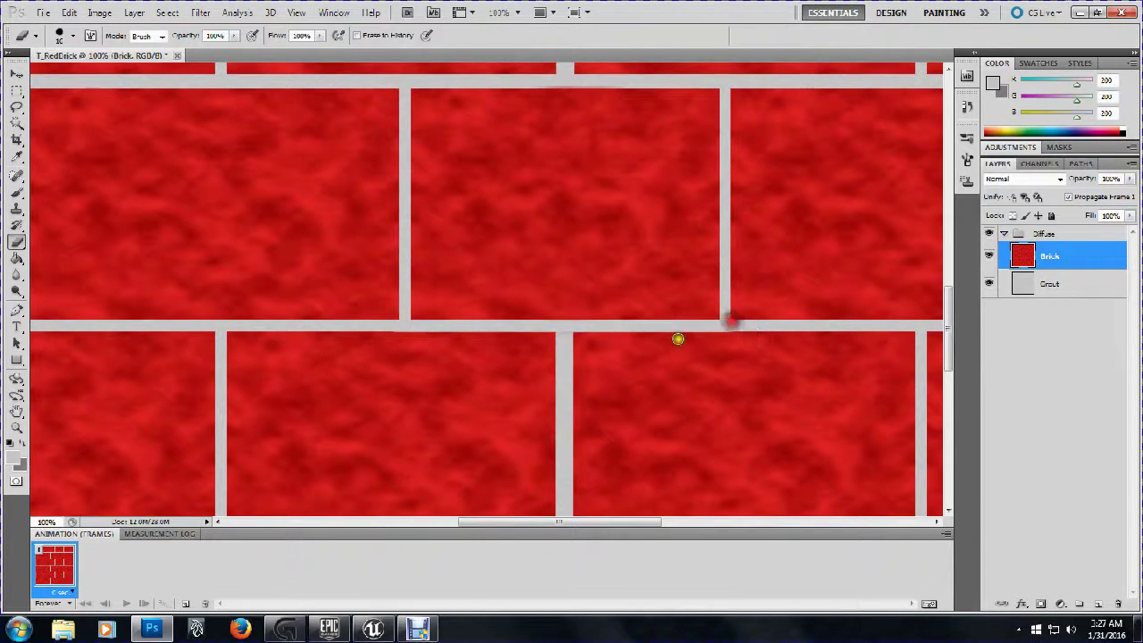
{"action": "left_click_drag", "start_coordinate": [563, 329], "coordinate": [564, 360]}
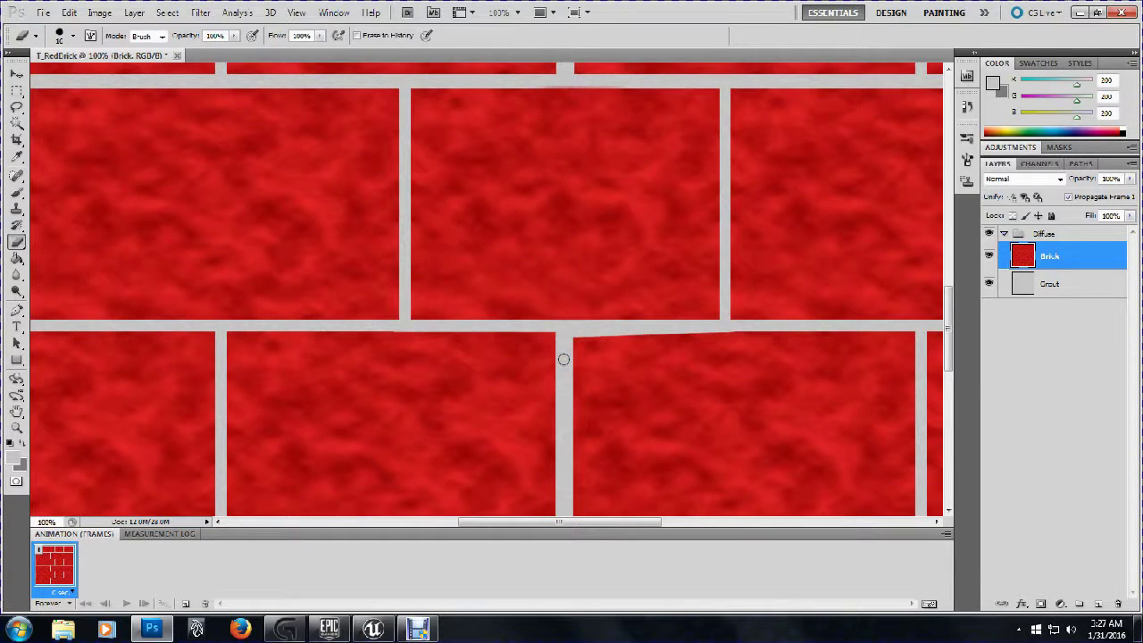
{"action": "key", "text": "ctrl+z"}
{"action": "left_click_drag", "start_coordinate": [563, 331], "coordinate": [571, 351]}
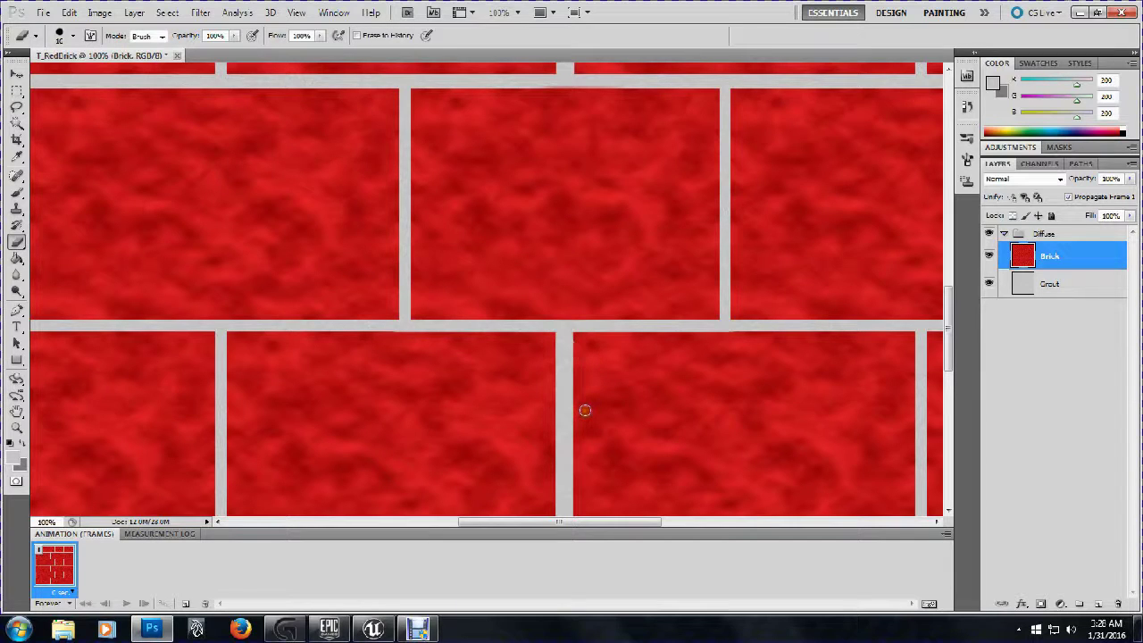
Erase the stray red clone marks from the grout lines above and below the sixth row's middle brick
{"action": "scroll", "coordinate": [581, 357], "scroll_direction": "down", "scroll_amount": 8}
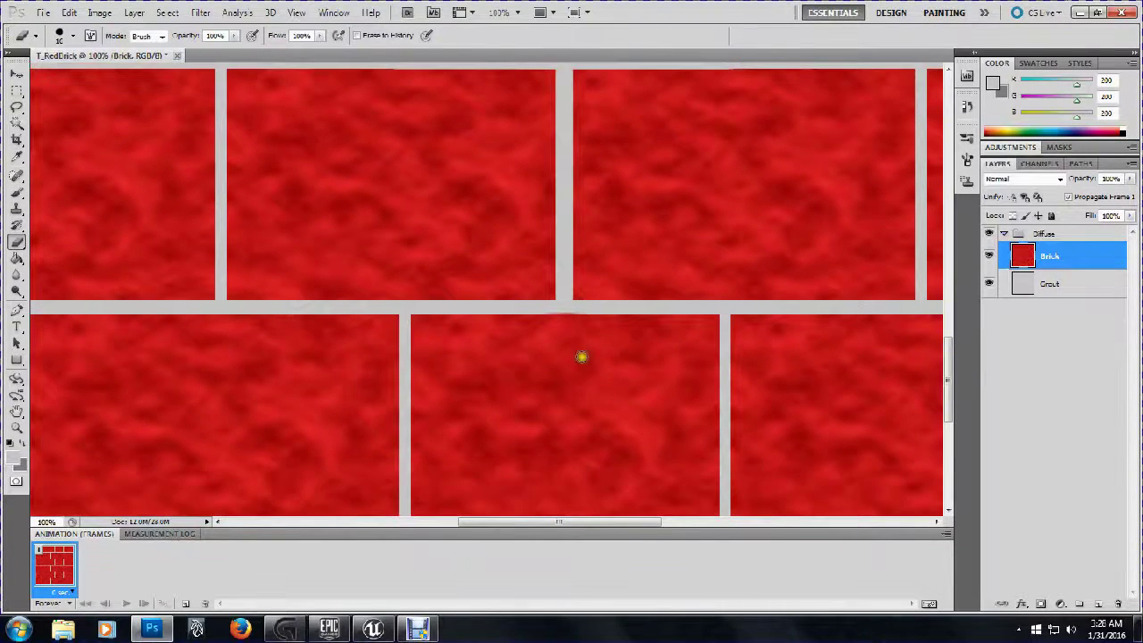
{"action": "mouse_move", "coordinate": [585, 308]}
{"action": "left_mouse_down"}
{"action": "mouse_move", "coordinate": [431, 311]}
{"action": "mouse_move", "coordinate": [685, 311]}
{"action": "left_mouse_up"}
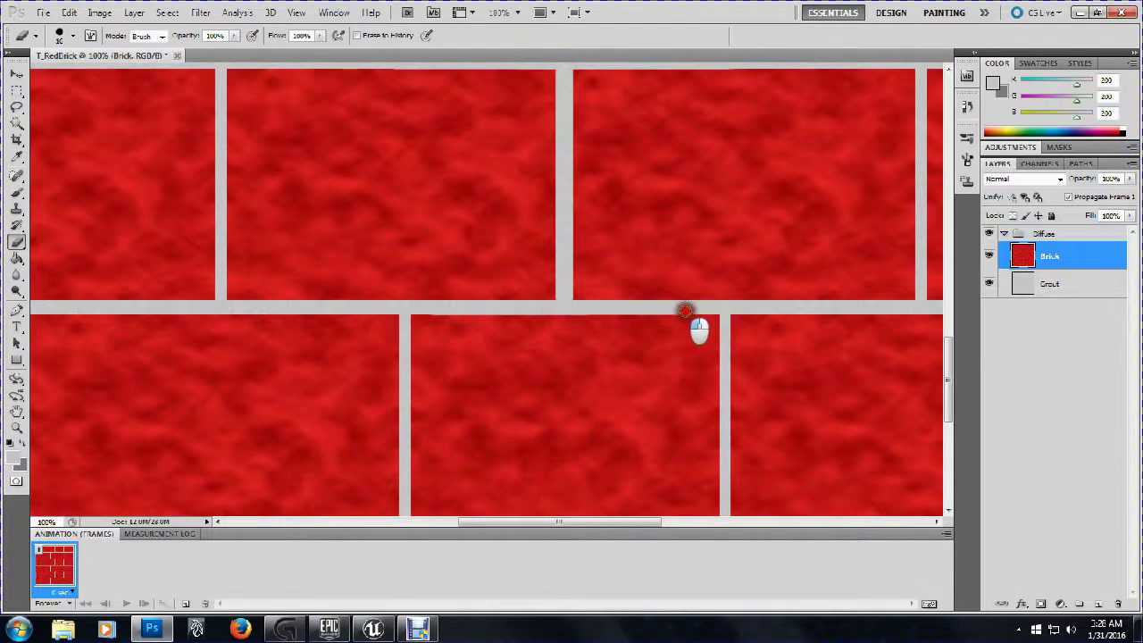
{"action": "scroll", "coordinate": [685, 311], "scroll_direction": "down", "scroll_amount": 4}
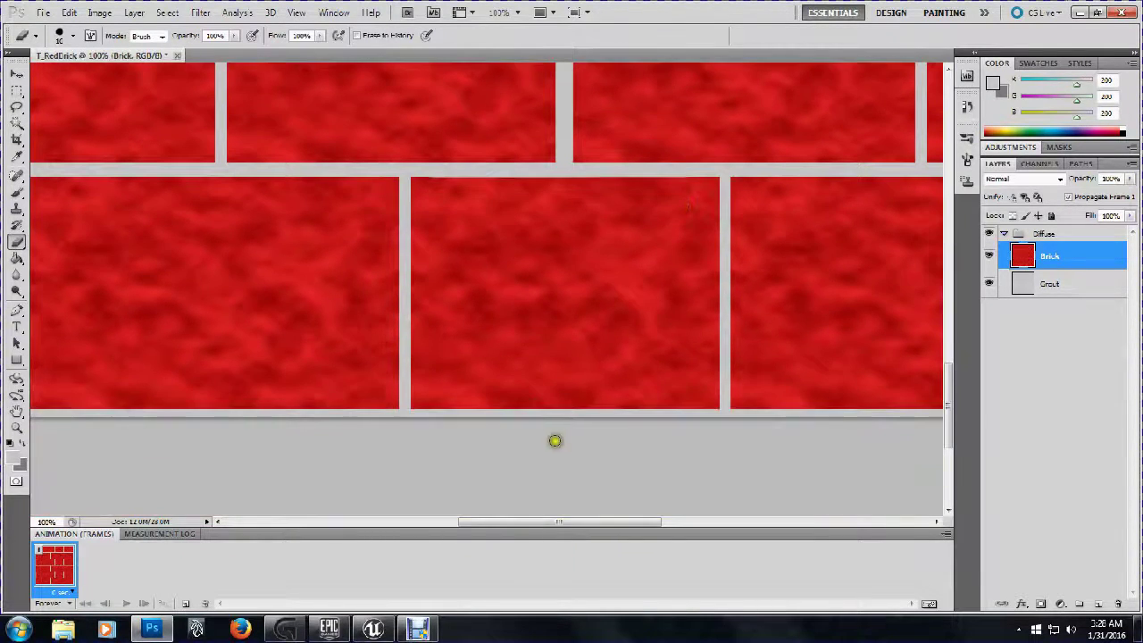
{"action": "mouse_move", "coordinate": [533, 413]}
{"action": "left_mouse_down"}
{"action": "mouse_move", "coordinate": [703, 418]}
{"action": "mouse_move", "coordinate": [431, 418]}
{"action": "left_mouse_up"}
{"action": "scroll", "coordinate": [544, 452], "scroll_direction": "up", "scroll_amount": 10}
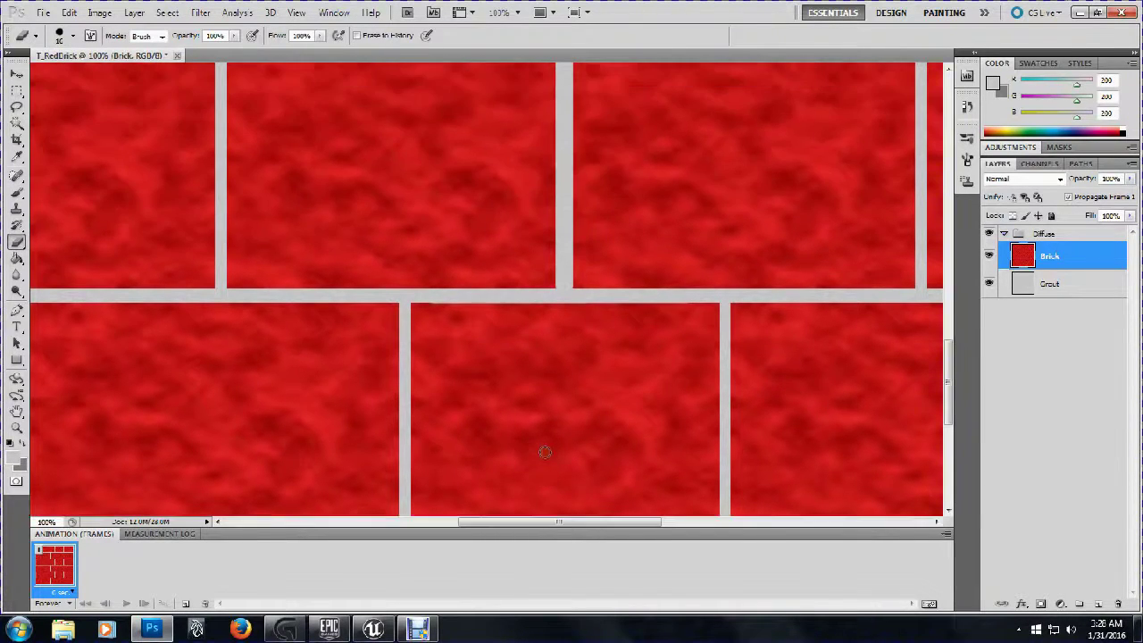
{"action": "scroll", "coordinate": [544, 452], "scroll_direction": "up", "scroll_amount": 10}
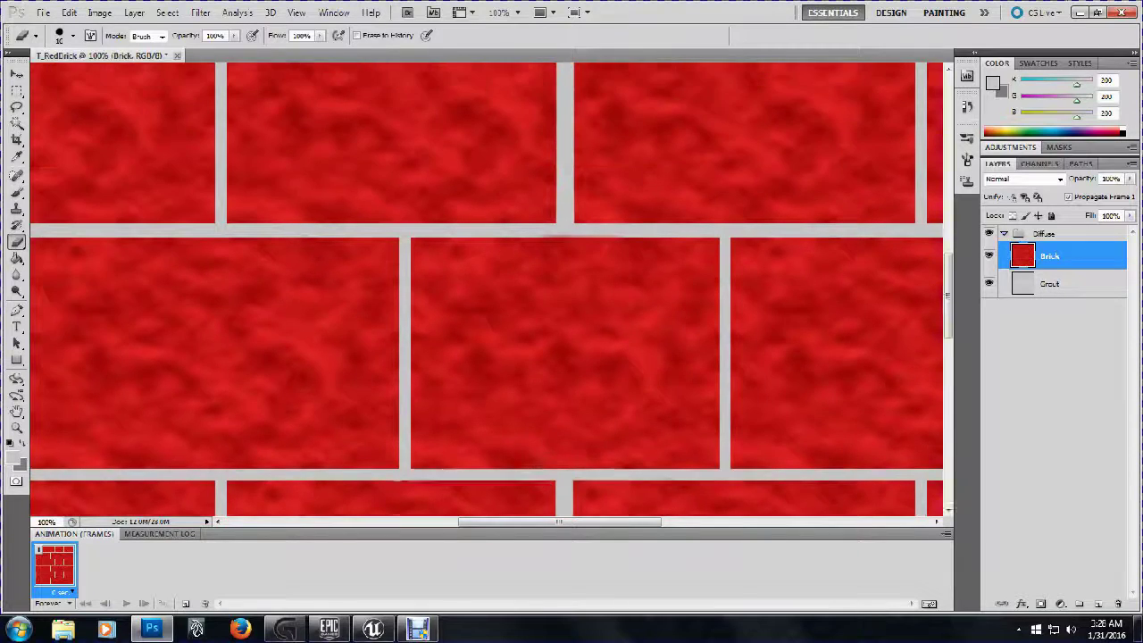
Repeat the last Offset filter on the Brick layer to wrap the staggered bricks horizontally back into their original layout
{"action": "scroll", "coordinate": [544, 452], "scroll_direction": "up", "scroll_amount": 6}
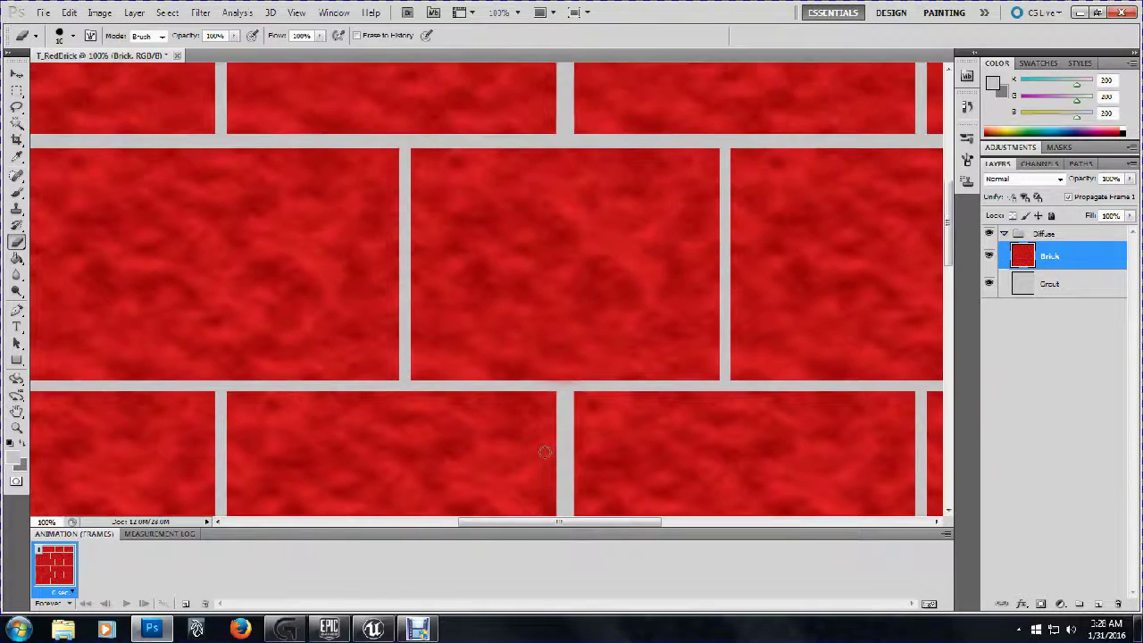
{"action": "scroll", "coordinate": [544, 453], "scroll_direction": "up", "scroll_amount": 3}
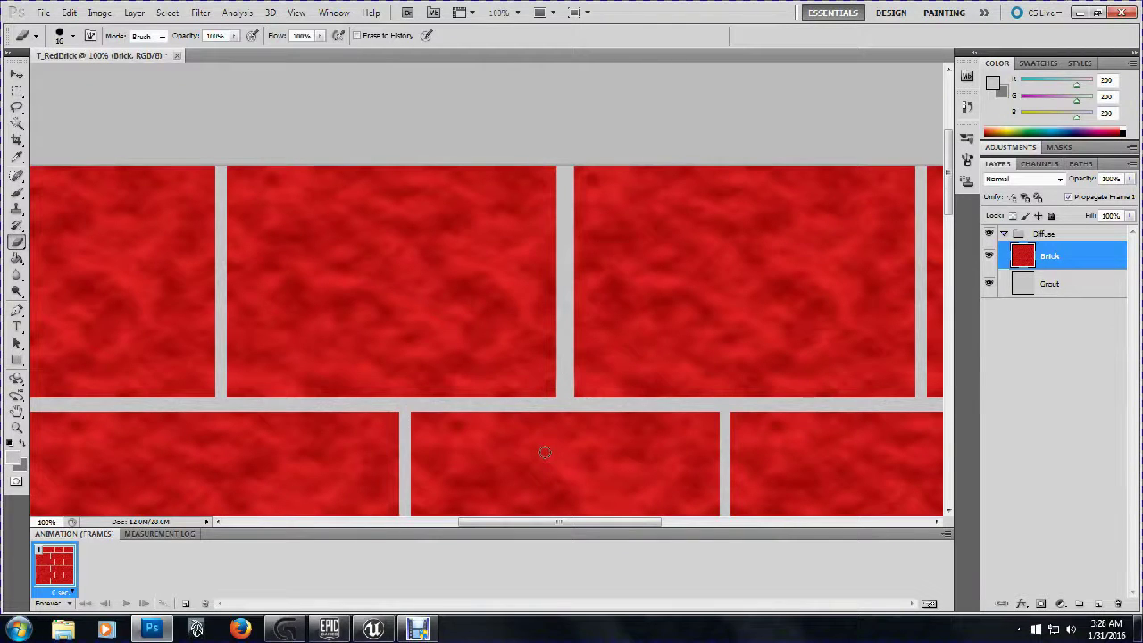
{"action": "key", "text": "ctrl+minus"}
{"action": "key", "text": "ctrl+minus"}
{"action": "key", "text": "ctrl+minus"}
{"action": "key", "text": "ctrl+minus"}
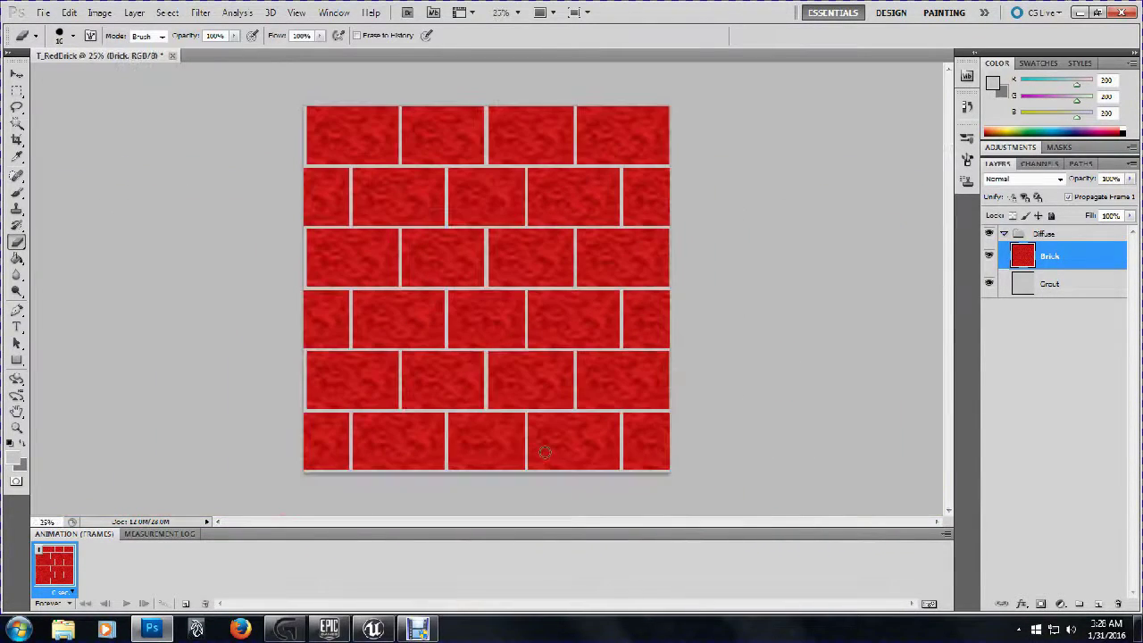
{"action": "left_click", "coordinate": [200, 13]}
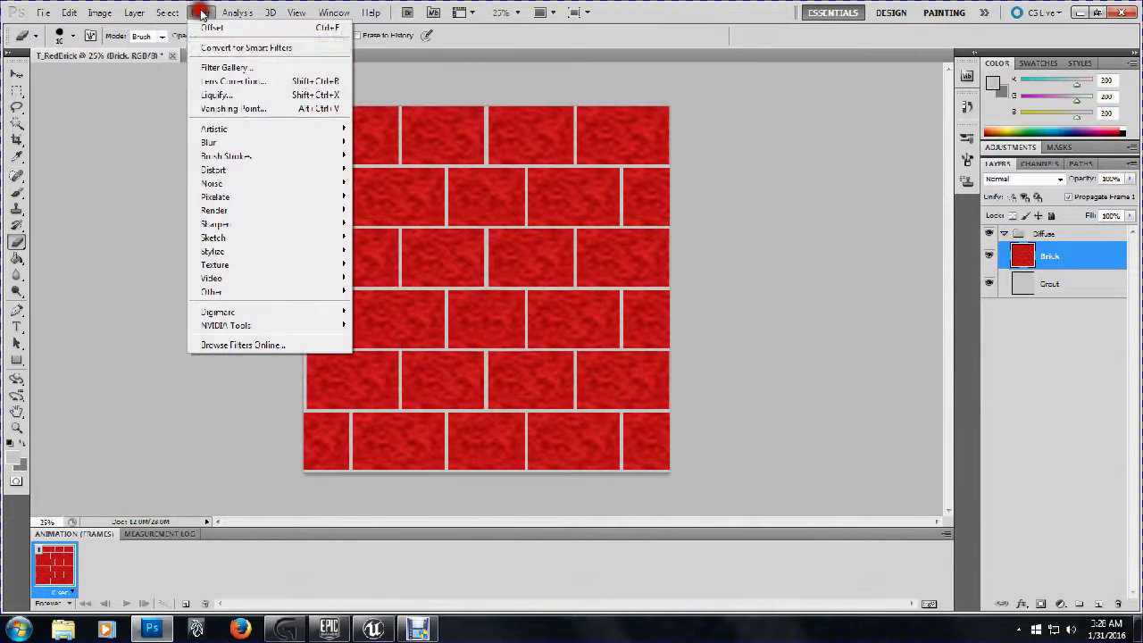
{"action": "left_click", "coordinate": [208, 27]}
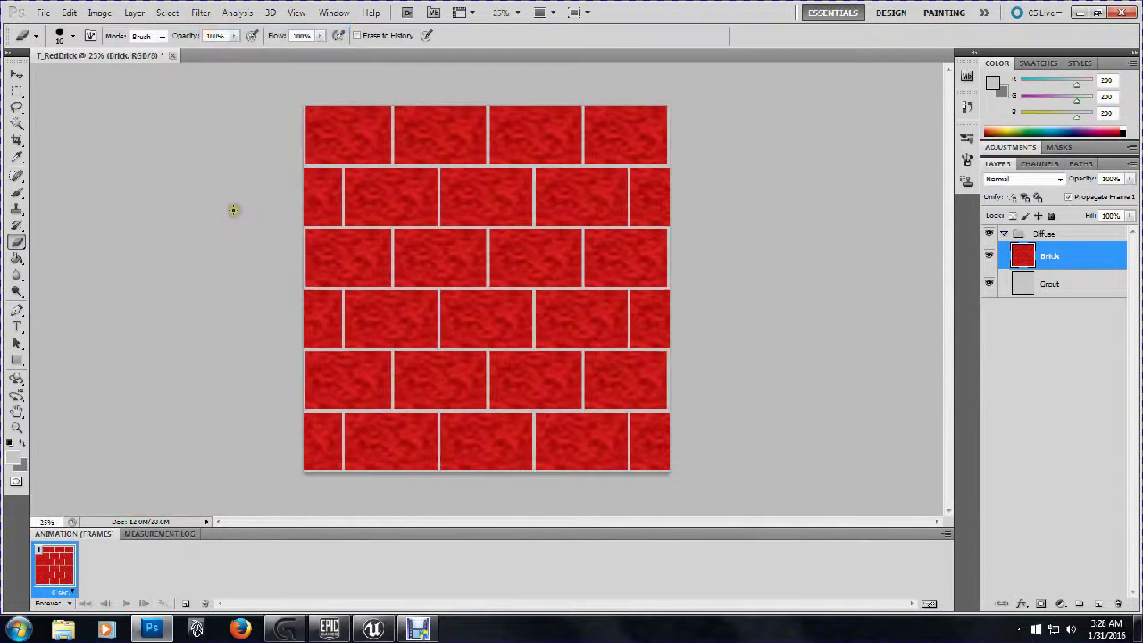
Test the Brick layer's vertical tiling with a wrap-around Offset of 0 horizontal and 1024 pixels vertical, and reset the vertical value to 0
{"action": "left_click", "coordinate": [200, 13]}
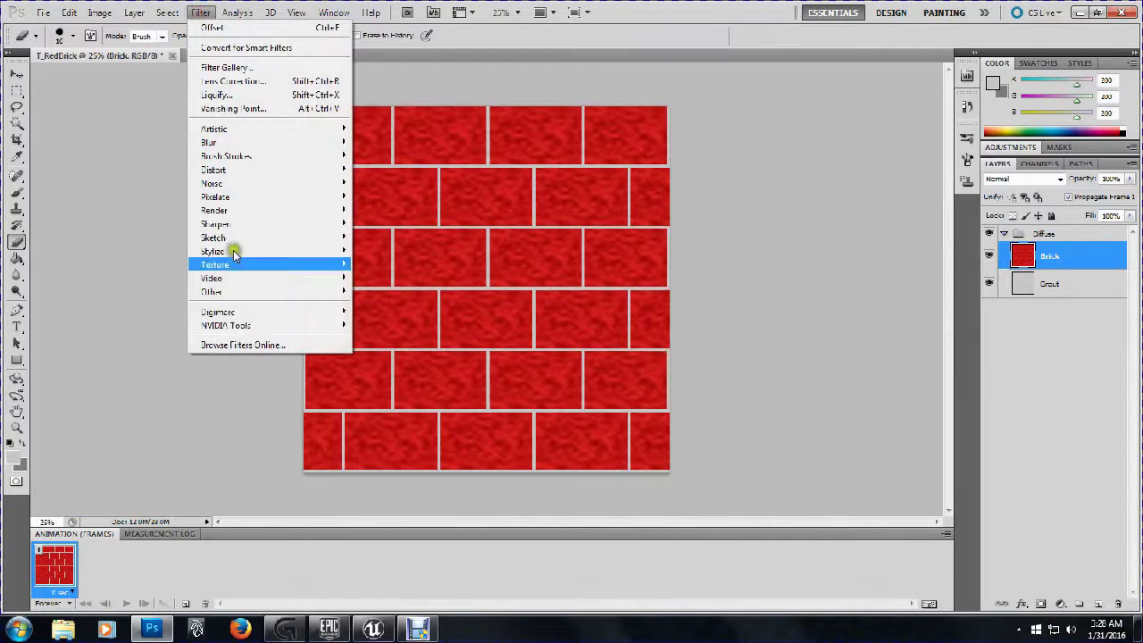
{"action": "mouse_move", "coordinate": [309, 292]}
{"action": "left_click", "coordinate": [377, 345]}
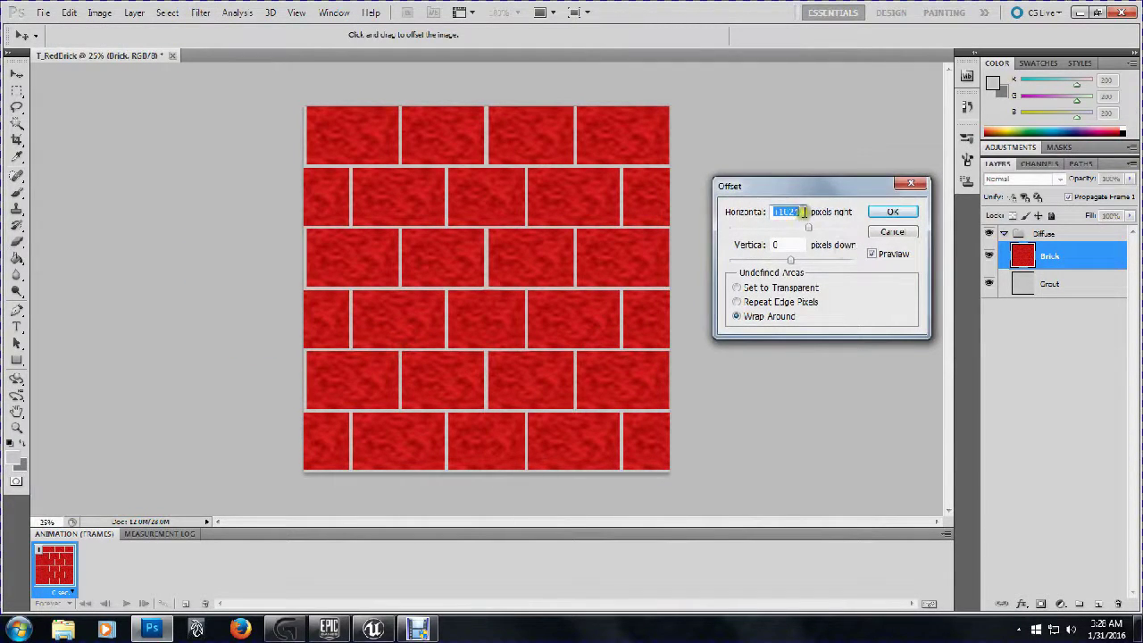
{"action": "left_click_drag", "start_coordinate": [804, 212], "coordinate": [706, 203]}
{"action": "type", "text": "0"}
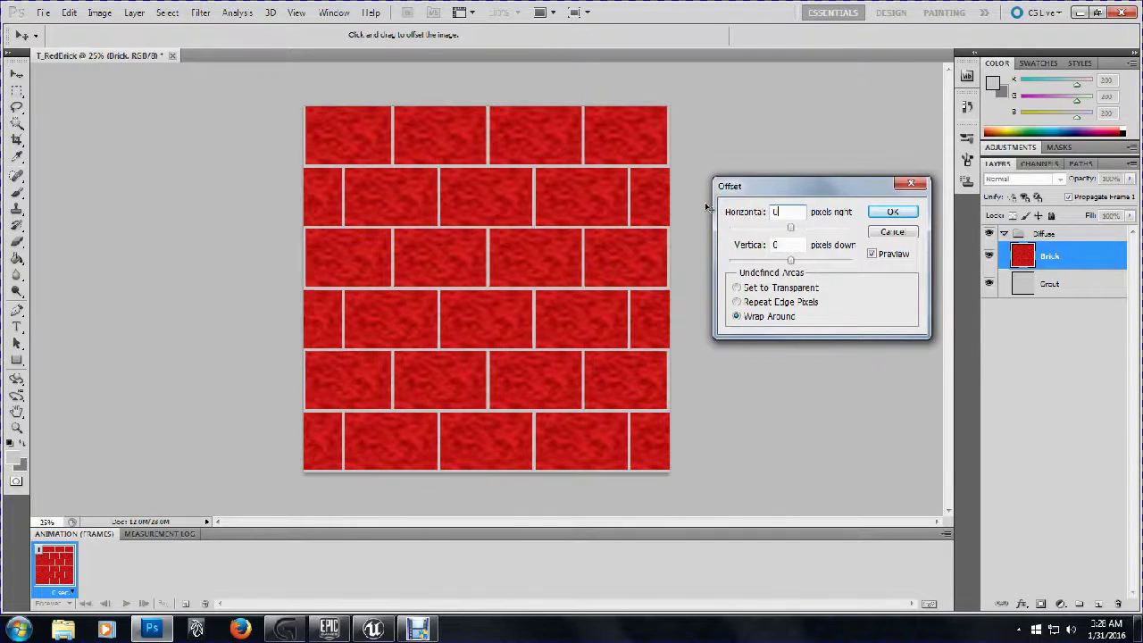
{"action": "left_click_drag", "start_coordinate": [777, 247], "coordinate": [735, 250]}
{"action": "type", "text": "1024"}
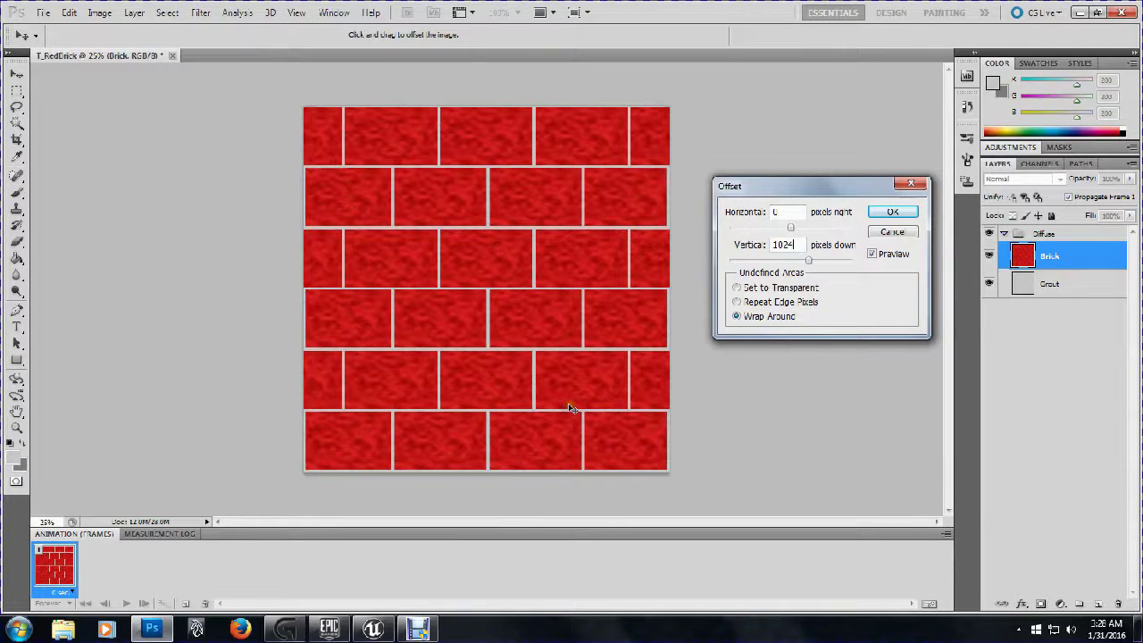
{"action": "left_click_drag", "start_coordinate": [804, 242], "coordinate": [639, 269]}
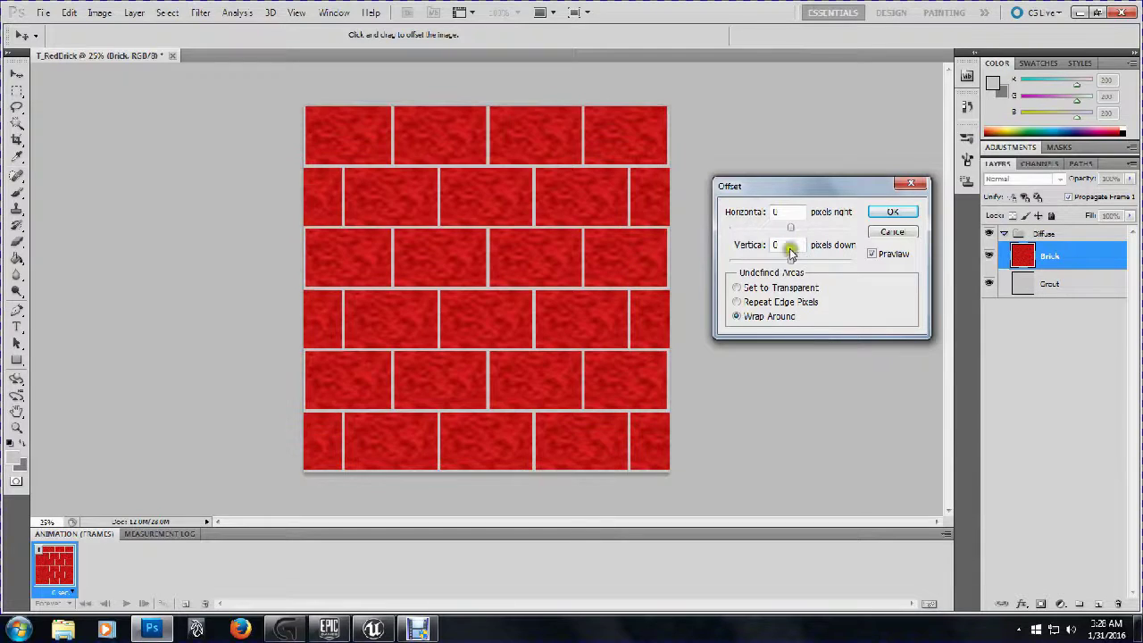
{"action": "left_click", "coordinate": [879, 208]}
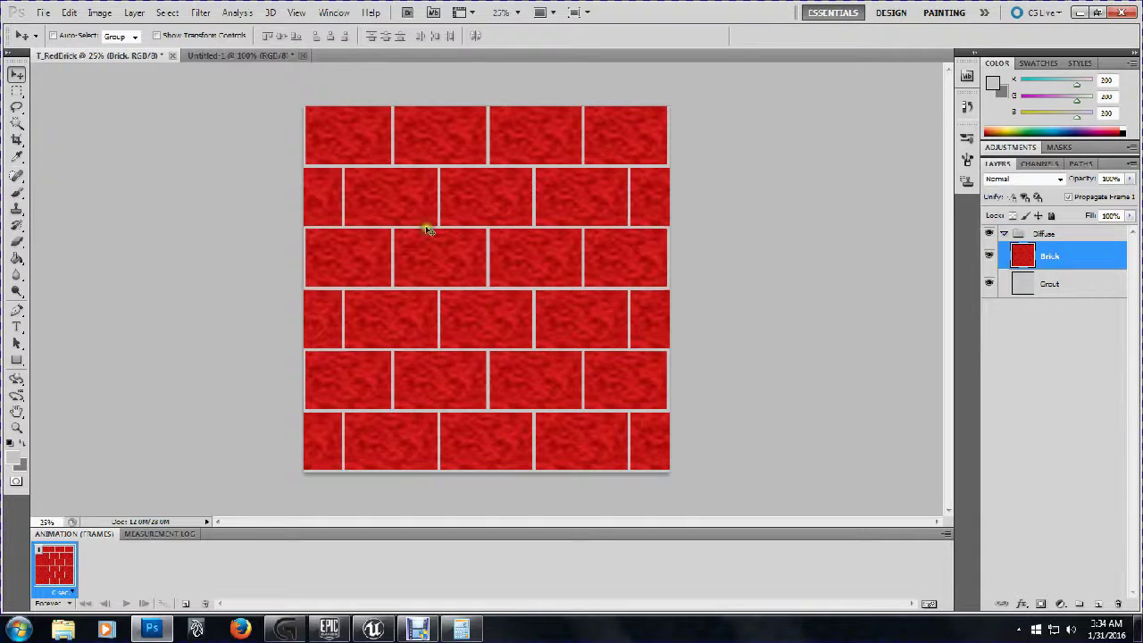
Save the layered document as T_RedBrick.psd in the My Texture References folder
{"action": "left_click", "coordinate": [43, 13]}
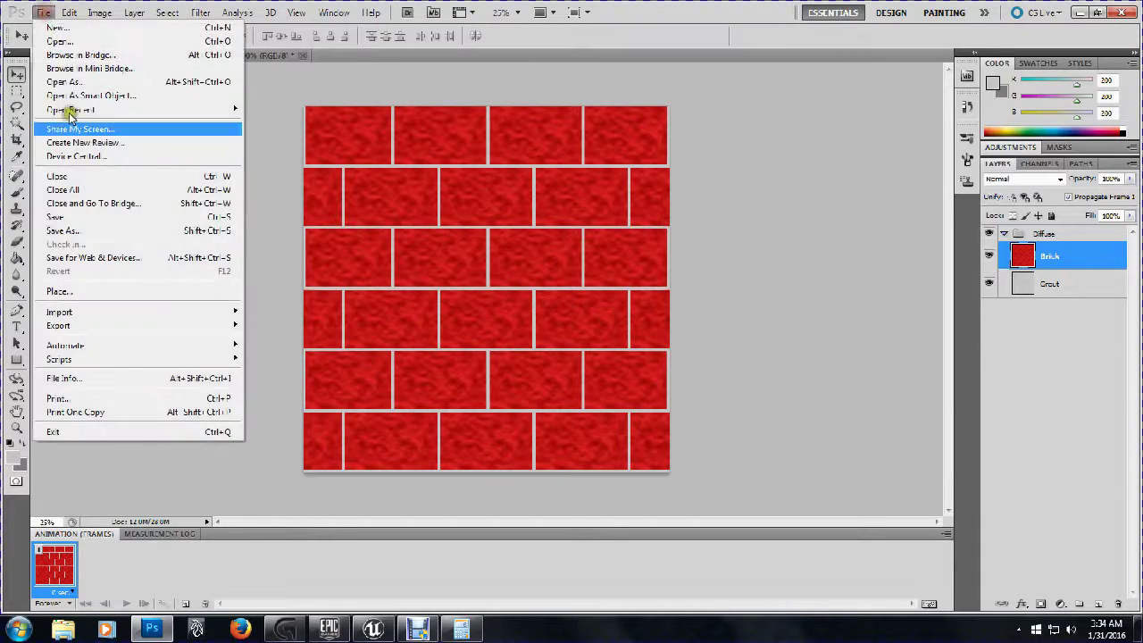
{"action": "left_click", "coordinate": [111, 234]}
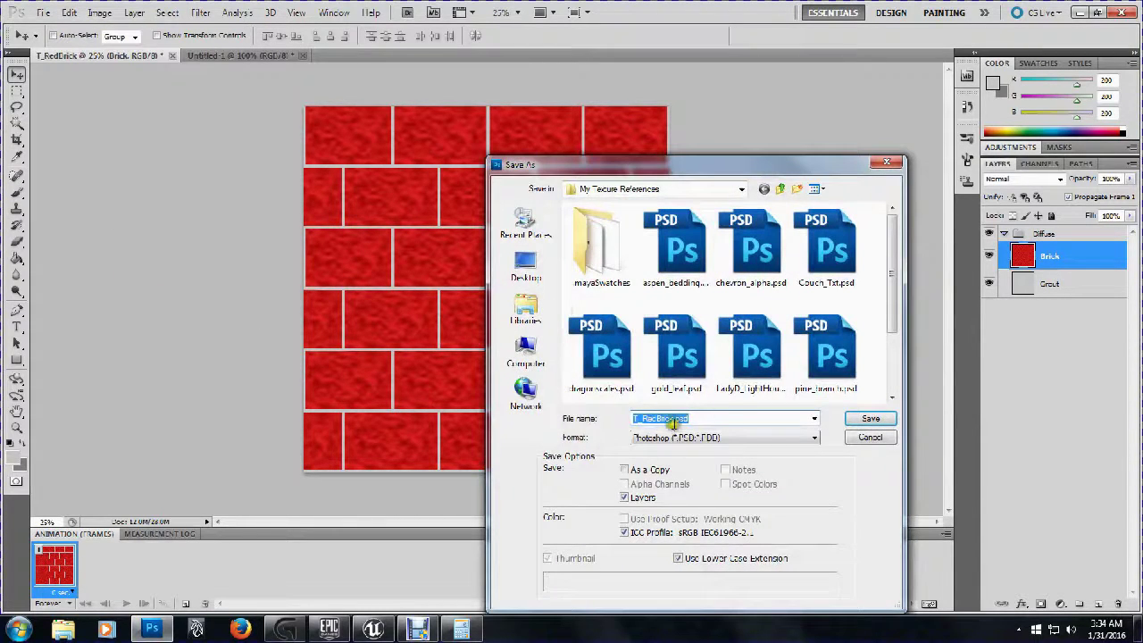
{"action": "left_click", "coordinate": [857, 418]}
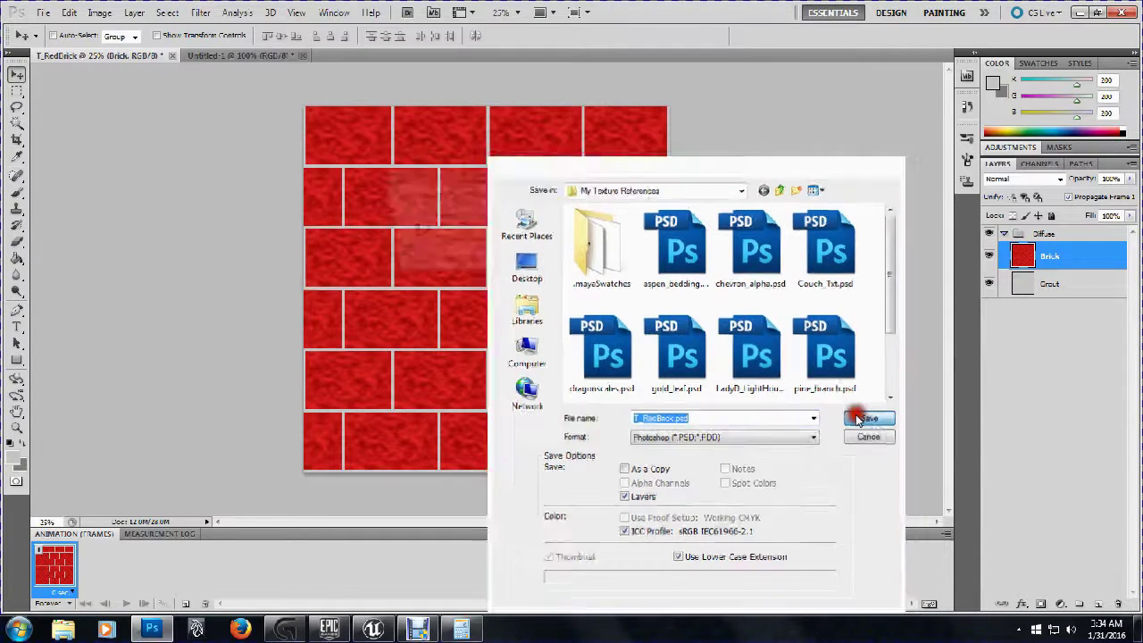
{"action": "left_click", "coordinate": [730, 198]}
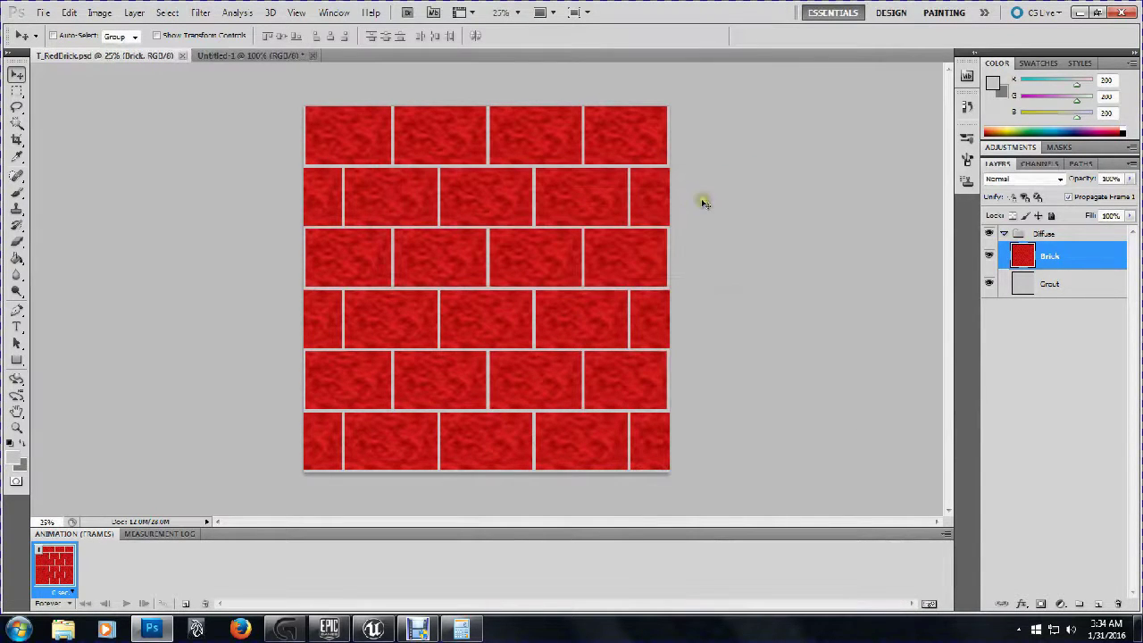
Save a Targa copy of the texture as T_RedBrick_D.tga at 24 bits/pixel in My Texture References
{"action": "left_click", "coordinate": [44, 13]}
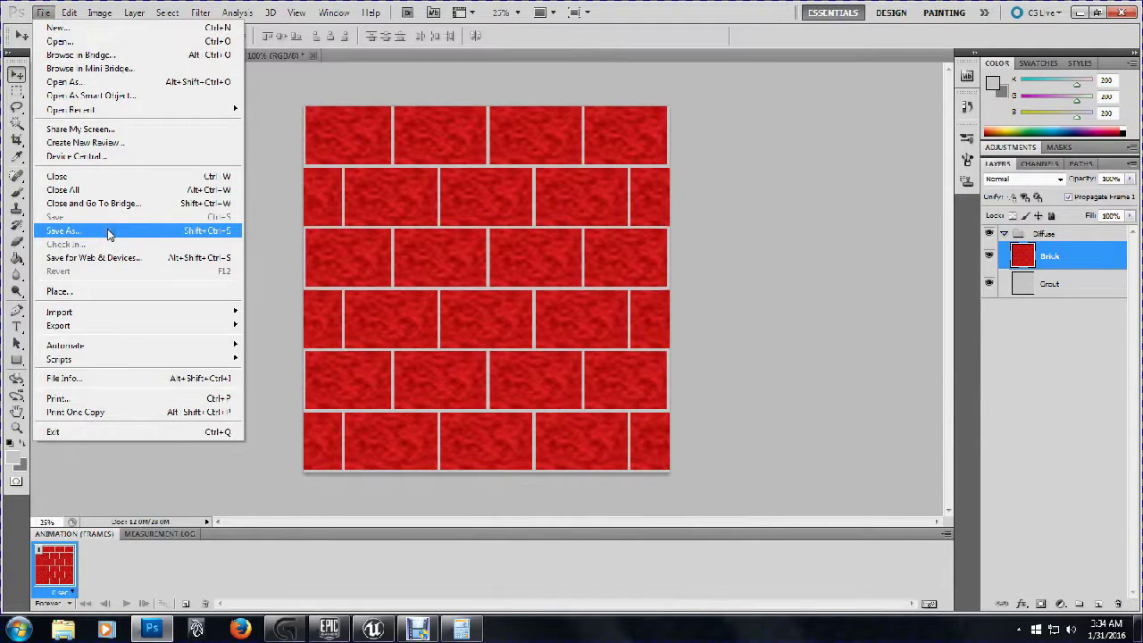
{"action": "left_click", "coordinate": [108, 233]}
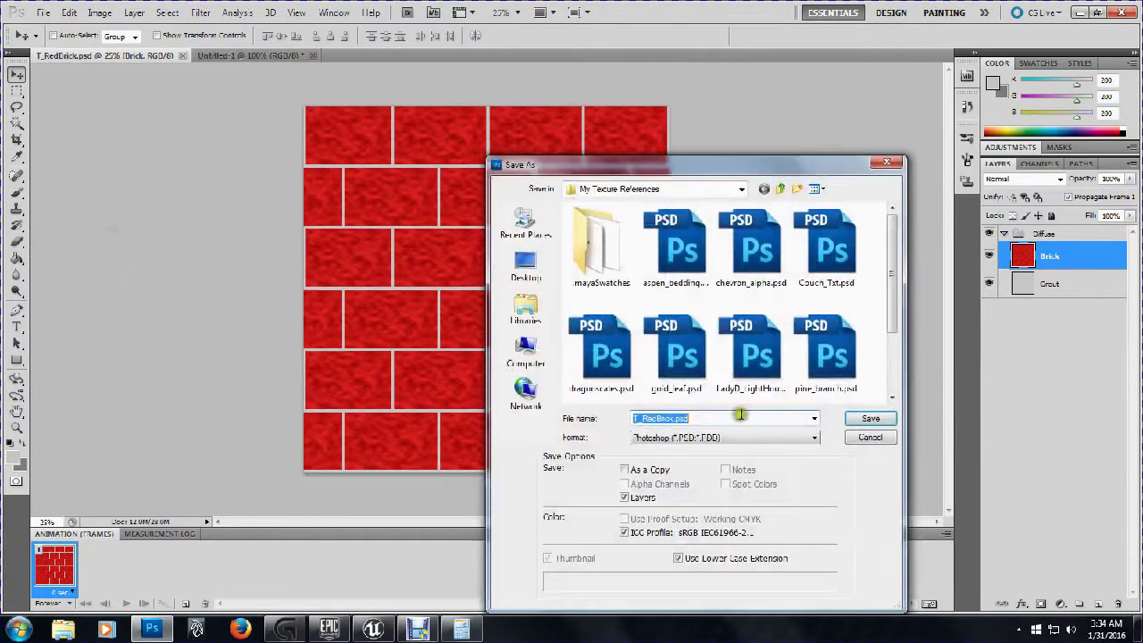
{"action": "left_click", "coordinate": [740, 413]}
{"action": "key", "text": "BackSpace"}
{"action": "key", "text": "BackSpace"}
{"action": "key", "text": "BackSpace"}
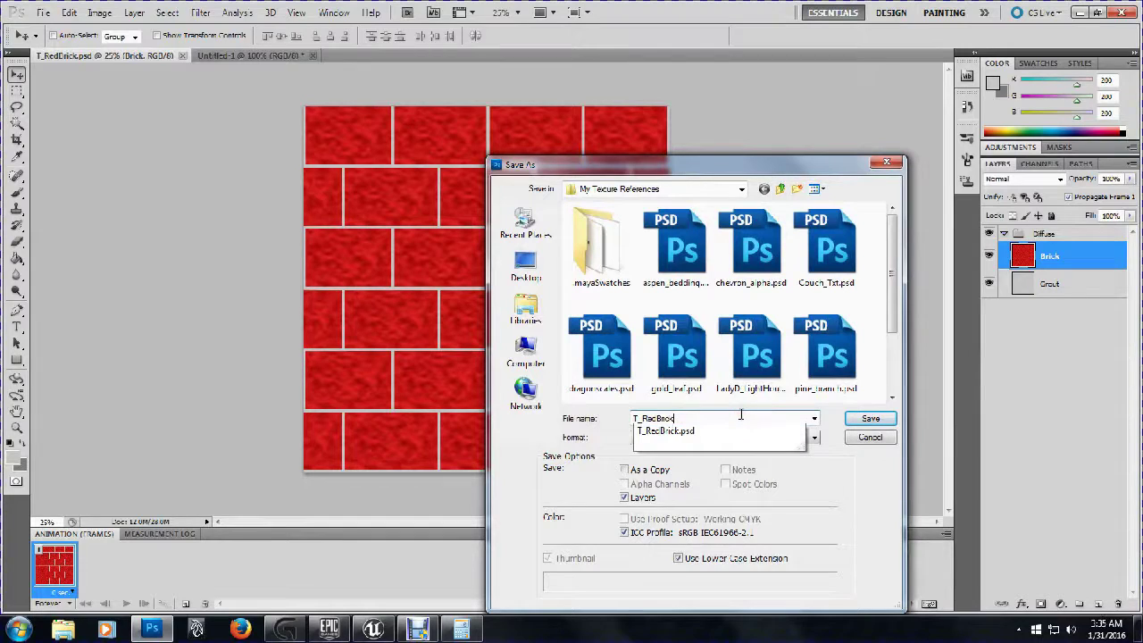
{"action": "type", "text": "_D"}
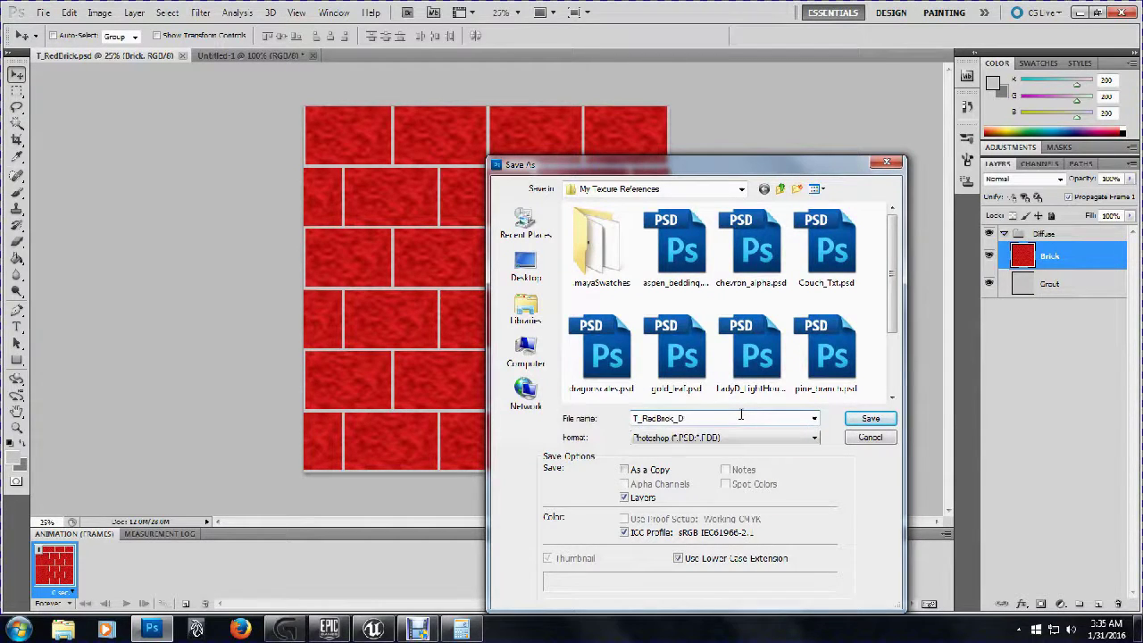
{"action": "key", "text": "Tab"}
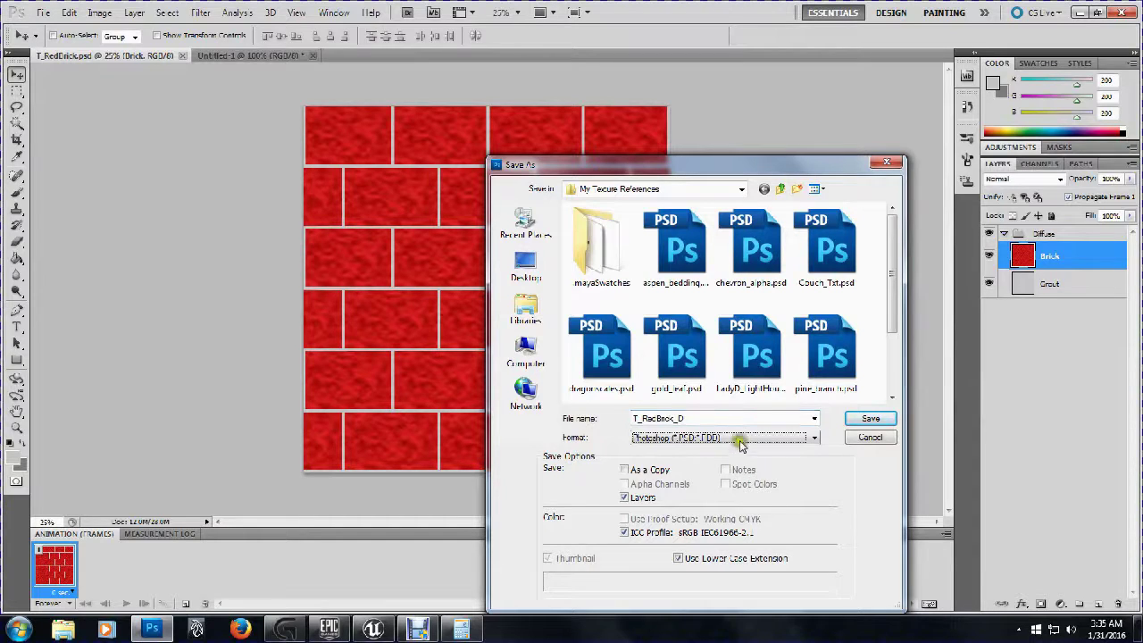
{"action": "left_click", "coordinate": [738, 438]}
{"action": "left_click", "coordinate": [730, 624]}
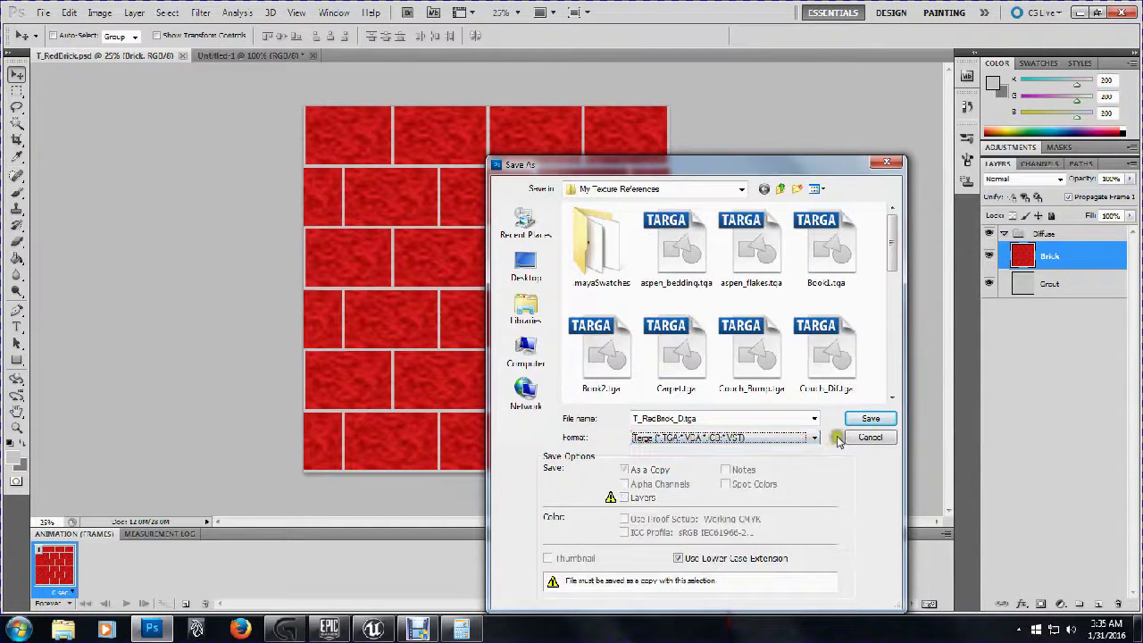
{"action": "left_click", "coordinate": [858, 418]}
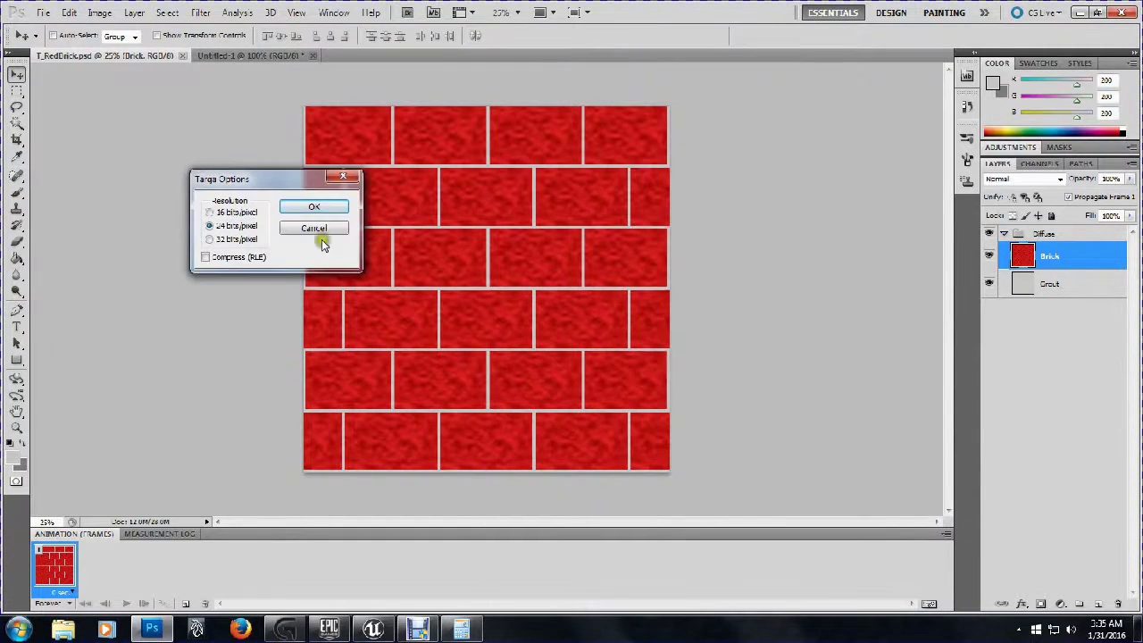
{"action": "left_click", "coordinate": [313, 207]}
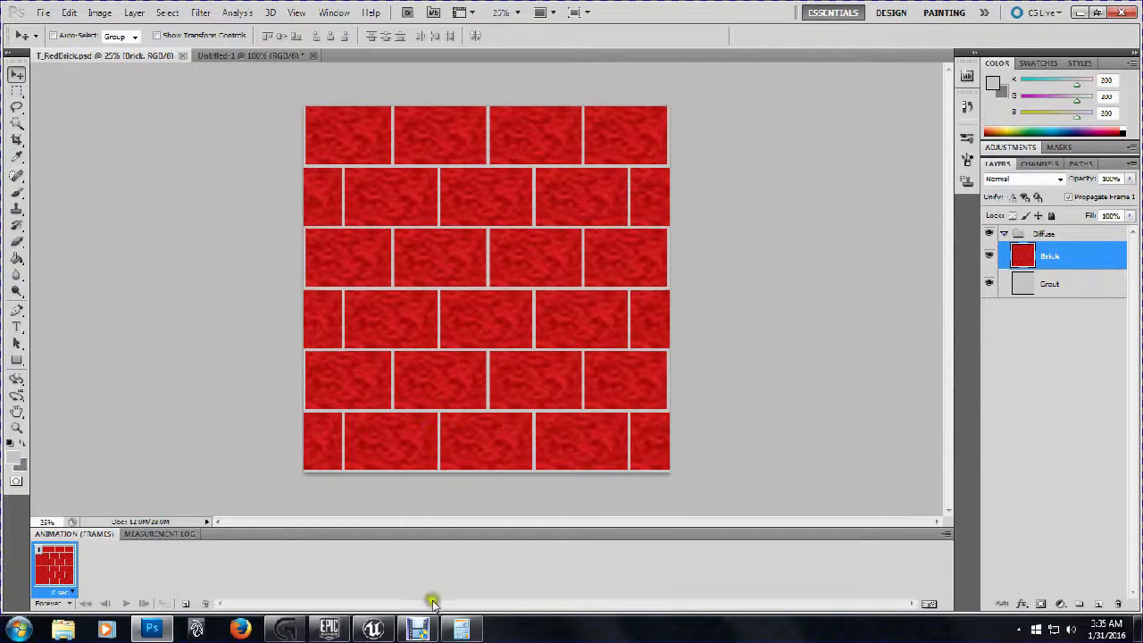
Switch to the Unreal Editor with the Texture_tester level and open a Windows Explorer window over it
{"action": "left_click", "coordinate": [375, 629]}
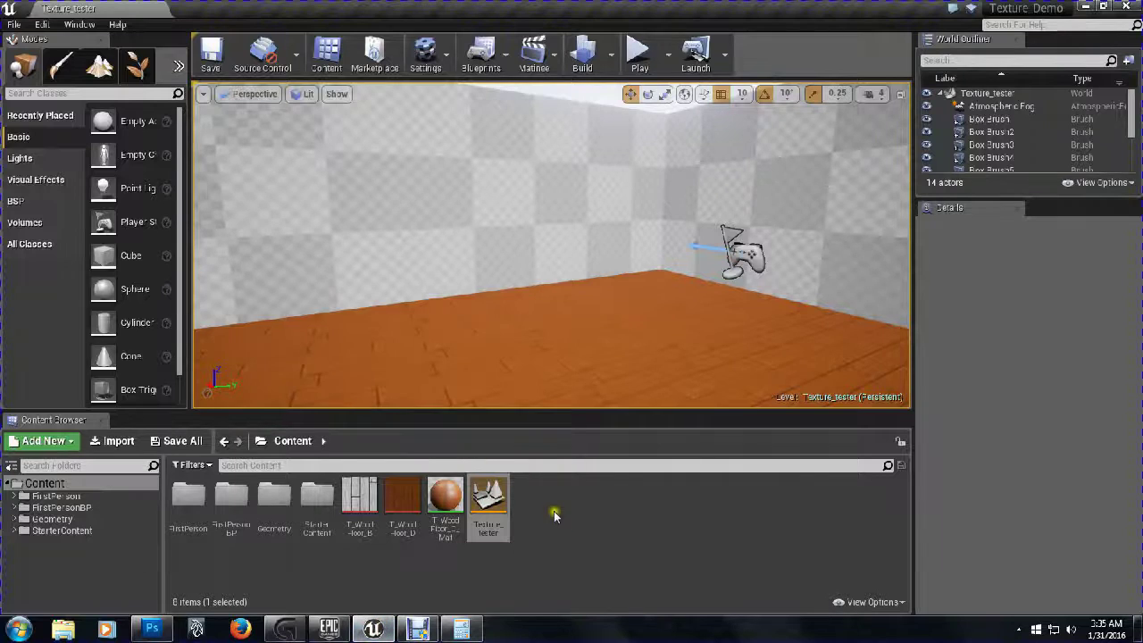
{"action": "left_click", "coordinate": [72, 632]}
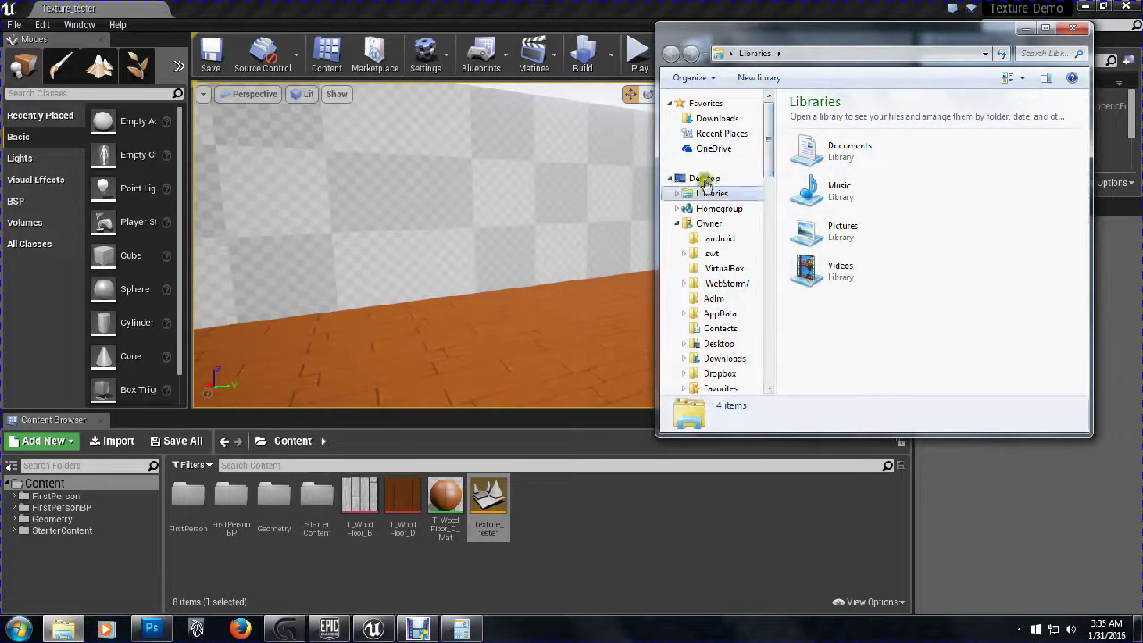
{"action": "right_click", "coordinate": [583, 512]}
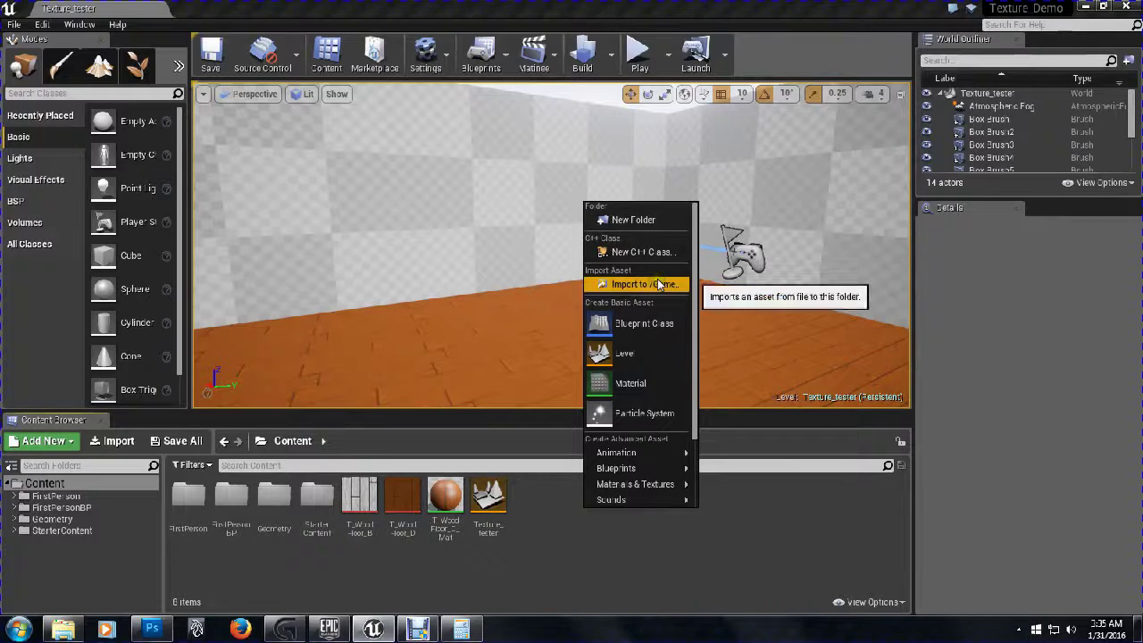
{"action": "left_click", "coordinate": [576, 581]}
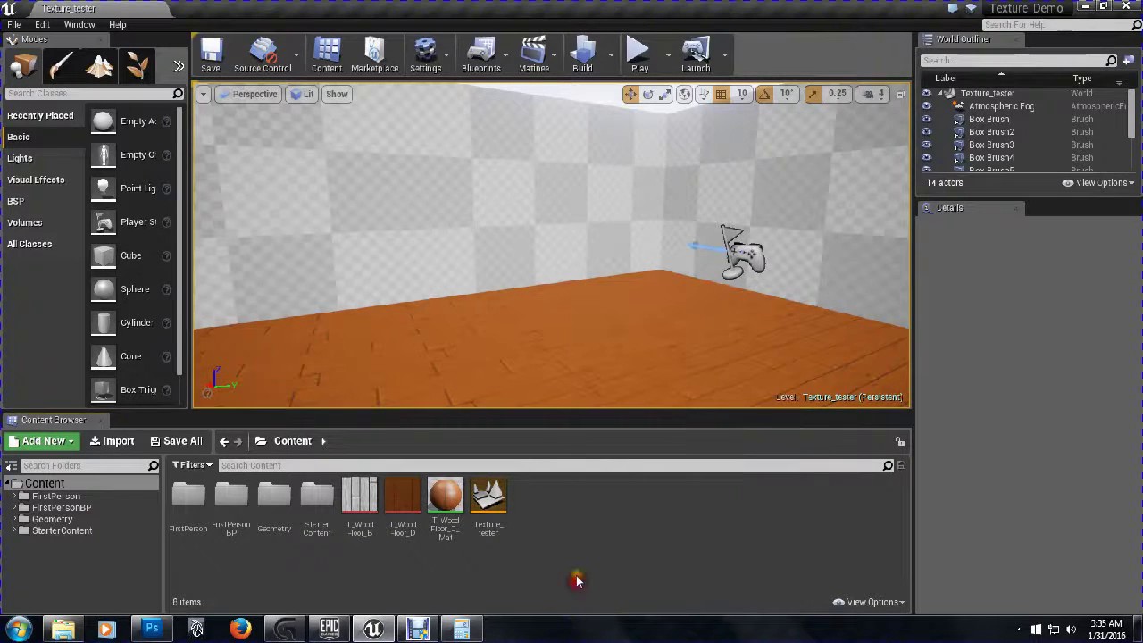
{"action": "left_click", "coordinate": [63, 629]}
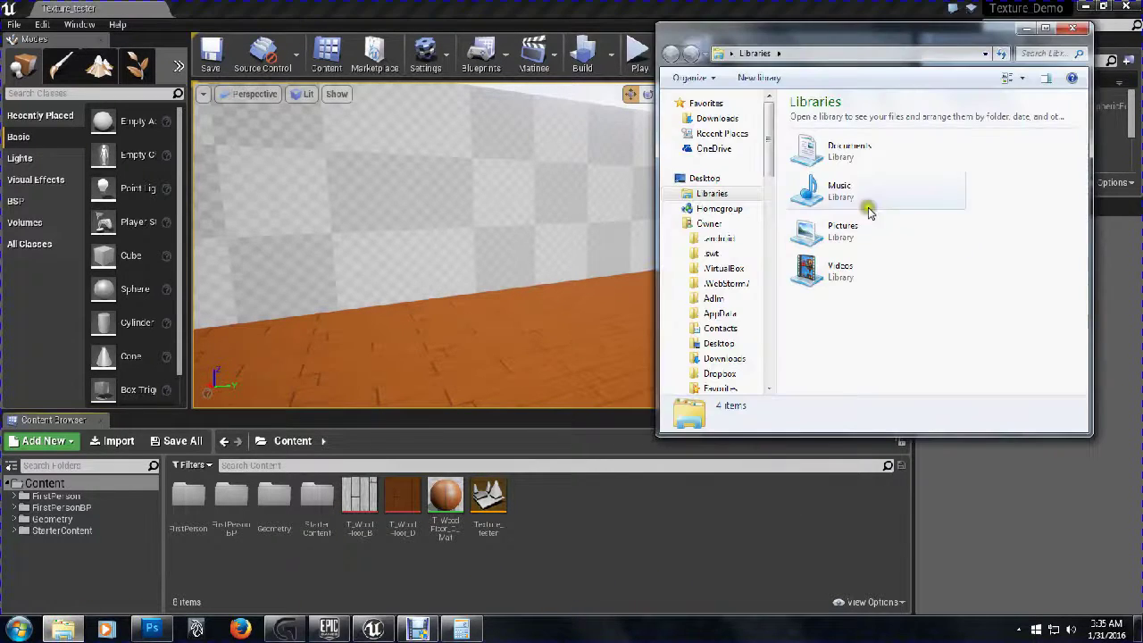
Browse from the Desktop into the GraphicDesign folder and open its 3D Modeling subfolder
{"action": "mouse_move", "coordinate": [769, 130]}
{"action": "left_mouse_down"}
{"action": "mouse_move", "coordinate": [770, 155]}
{"action": "mouse_move", "coordinate": [768, 131]}
{"action": "left_mouse_up"}
{"action": "left_click", "coordinate": [704, 178]}
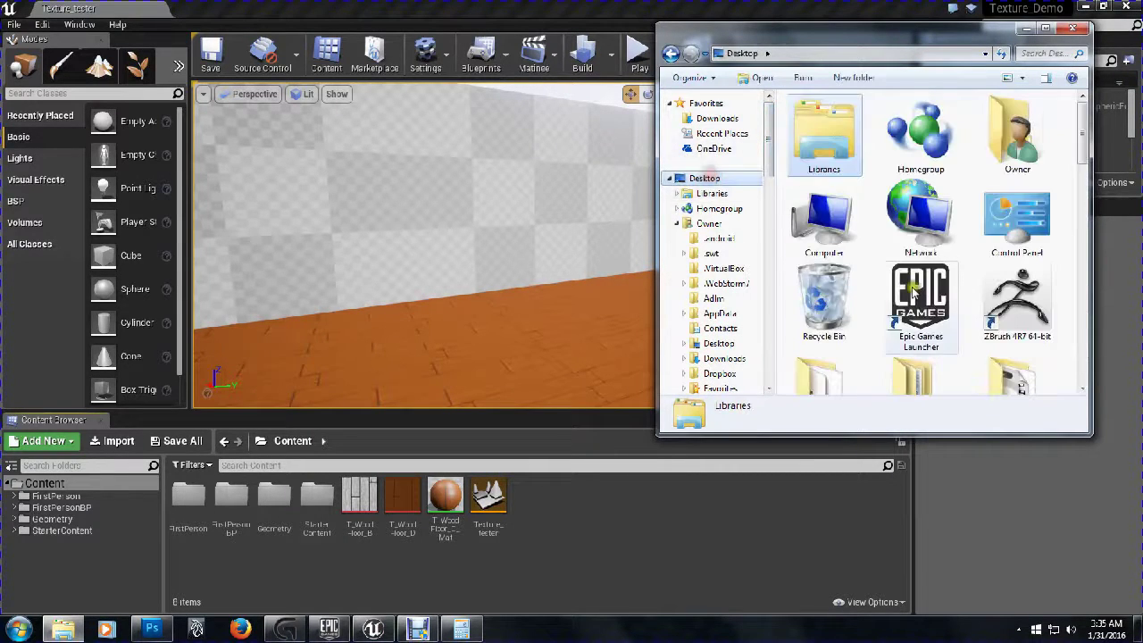
{"action": "left_click", "coordinate": [920, 243]}
{"action": "scroll", "coordinate": [920, 243], "scroll_direction": "down", "scroll_amount": 6}
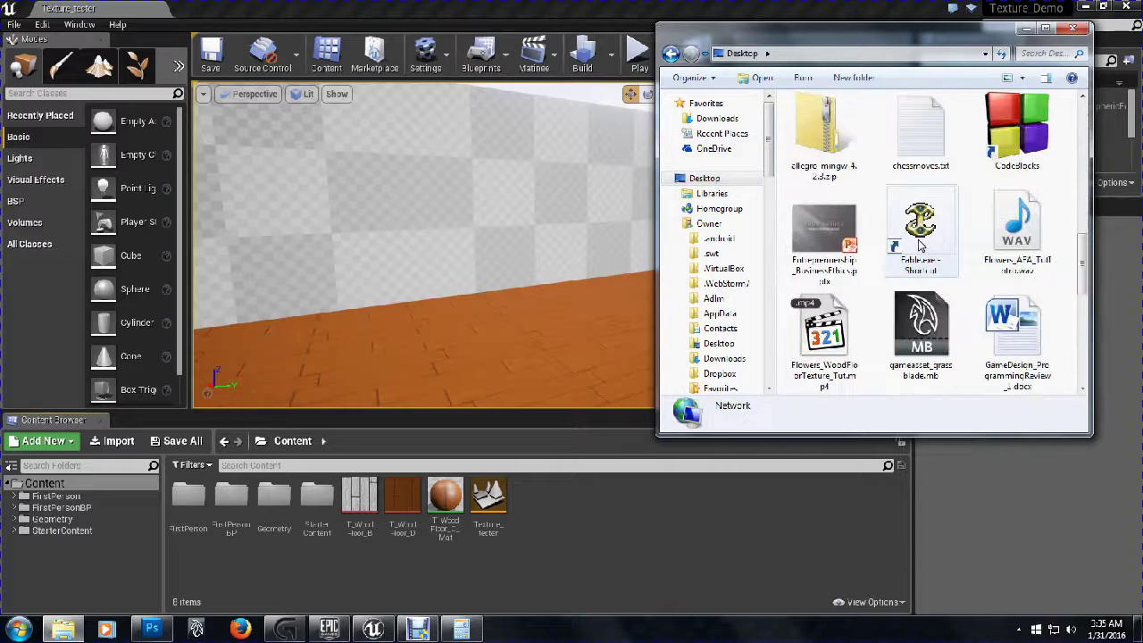
{"action": "scroll", "coordinate": [920, 243], "scroll_direction": "down", "scroll_amount": 2}
{"action": "scroll", "coordinate": [920, 243], "scroll_direction": "up", "scroll_amount": 5}
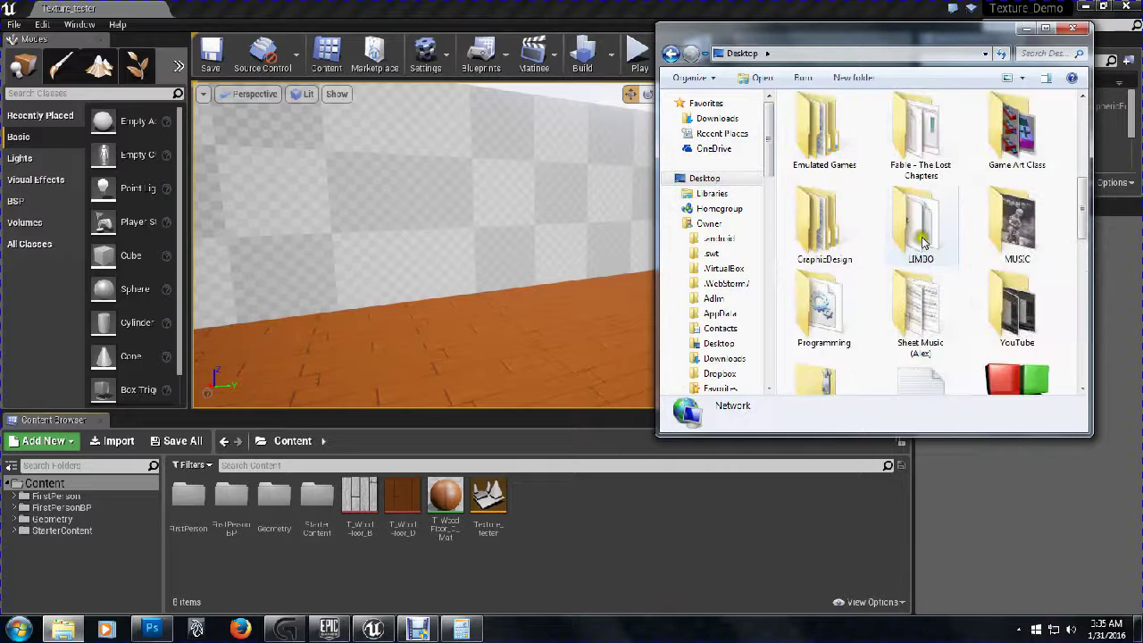
{"action": "double_click", "coordinate": [824, 224]}
{"action": "double_click", "coordinate": [828, 152]}
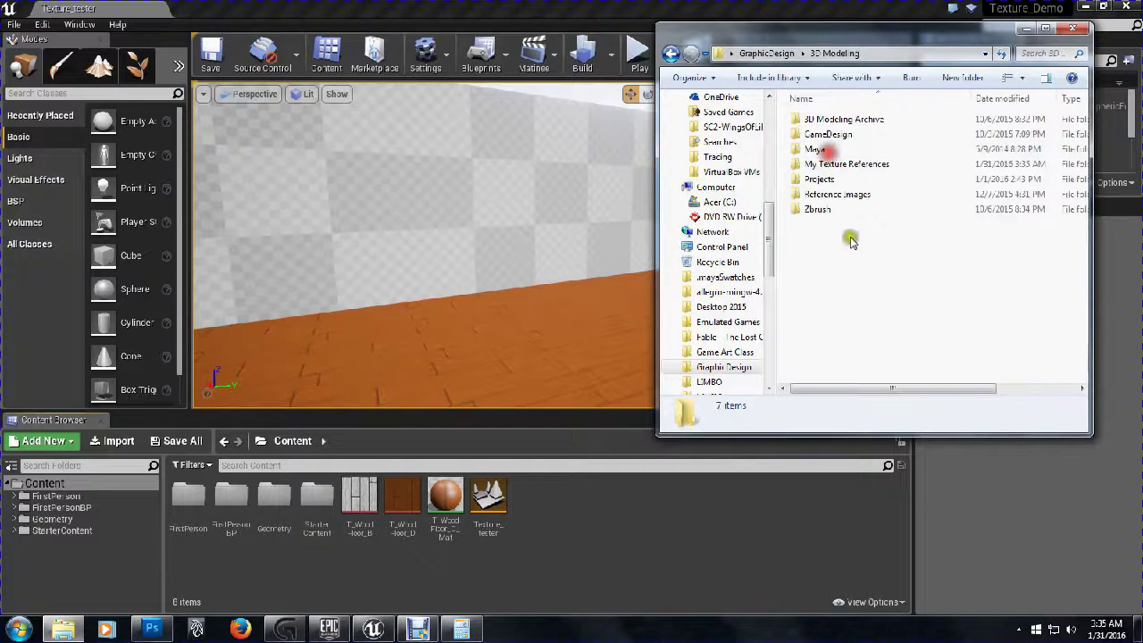
{"action": "double_click", "coordinate": [840, 136]}
{"action": "double_click", "coordinate": [823, 121]}
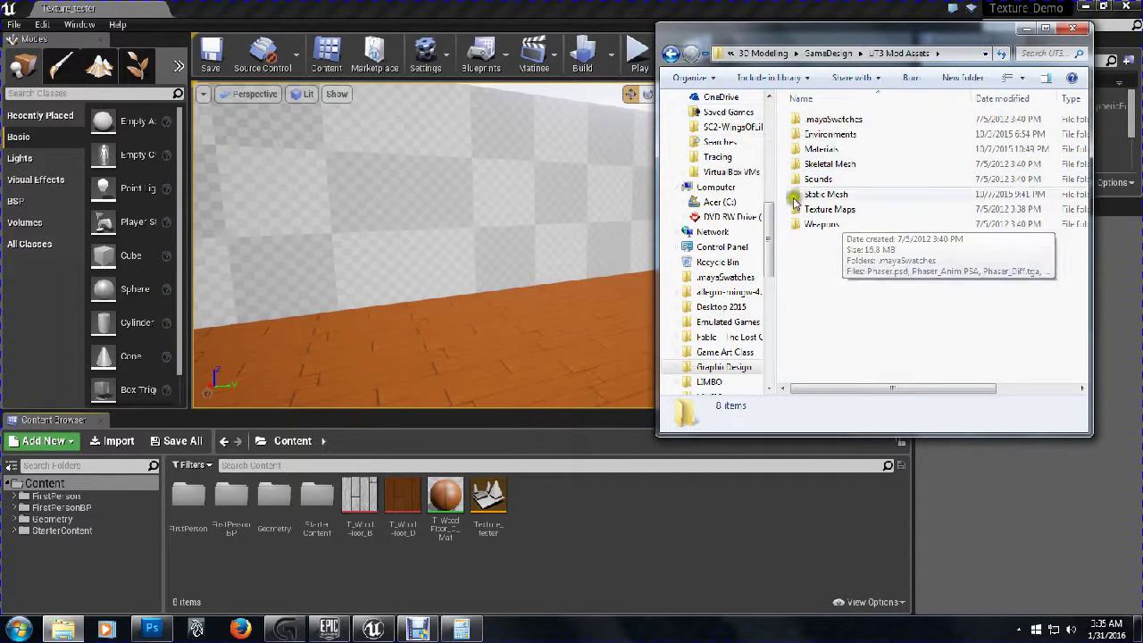
{"action": "left_click", "coordinate": [672, 53]}
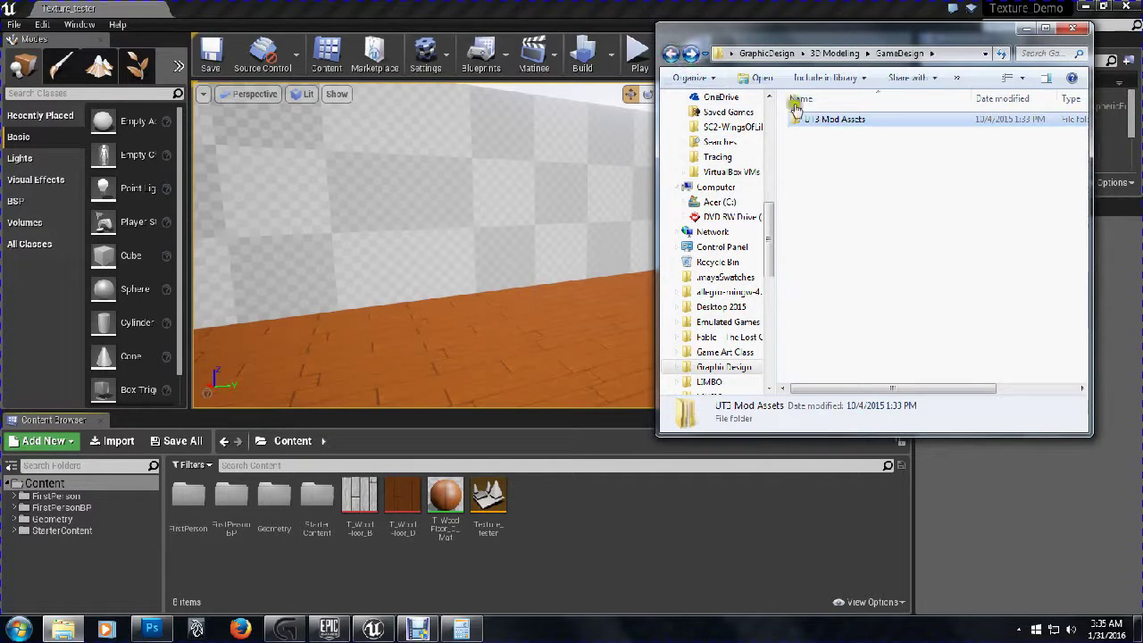
{"action": "left_click", "coordinate": [672, 54]}
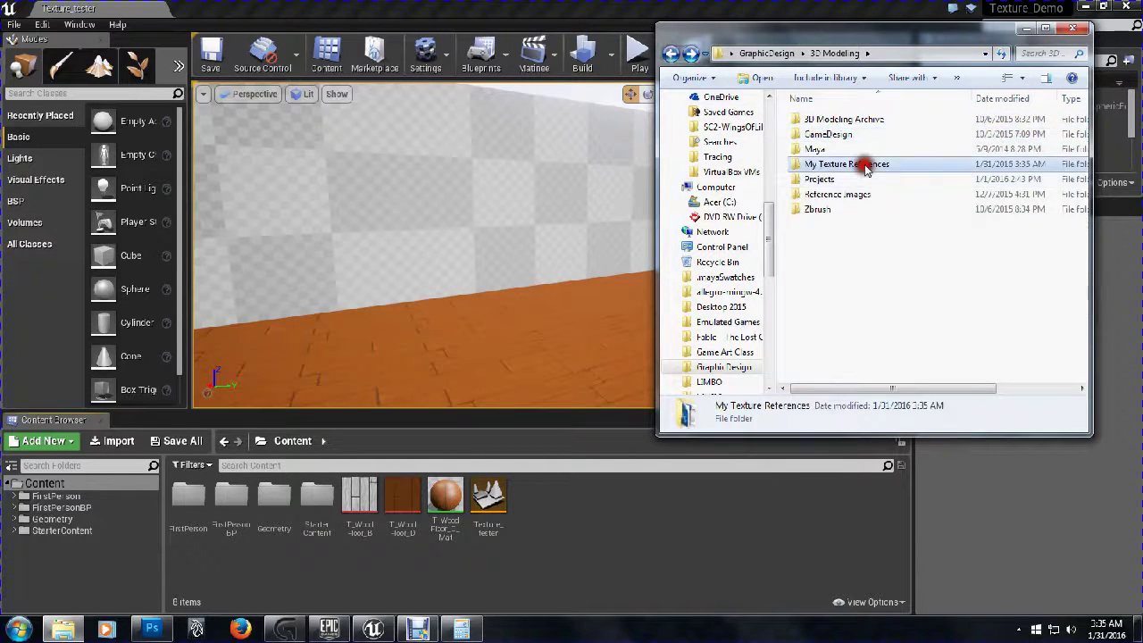
Import T_RedBrick_D.tga from the My Texture References folder into the project's Content folder
{"action": "double_click", "coordinate": [863, 163]}
{"action": "left_click", "coordinate": [899, 266]}
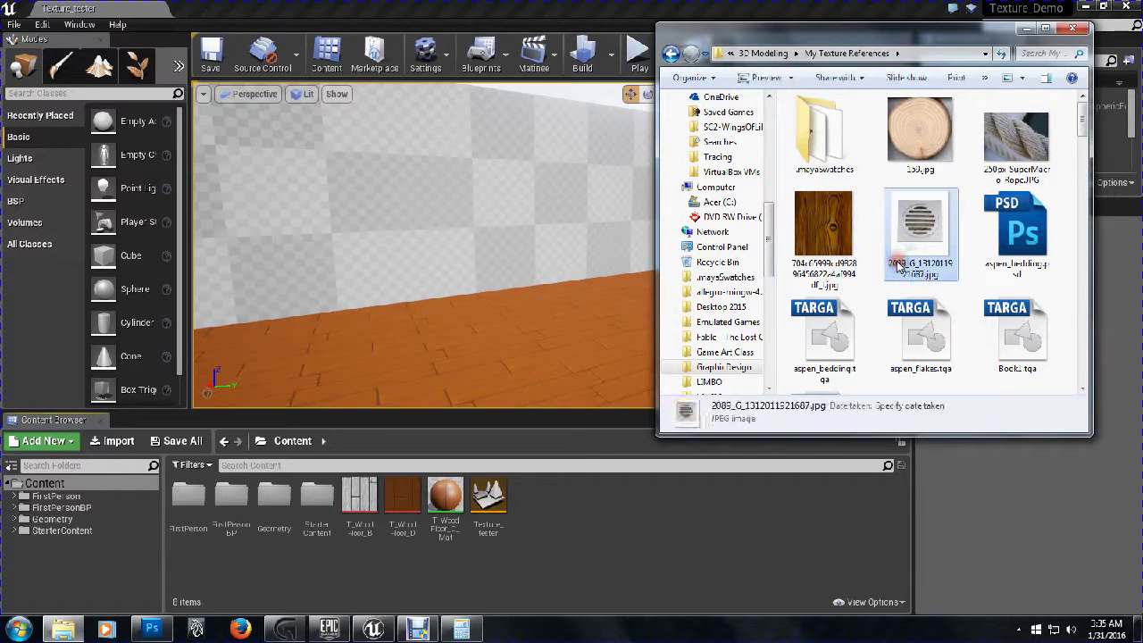
{"action": "key", "text": "t"}
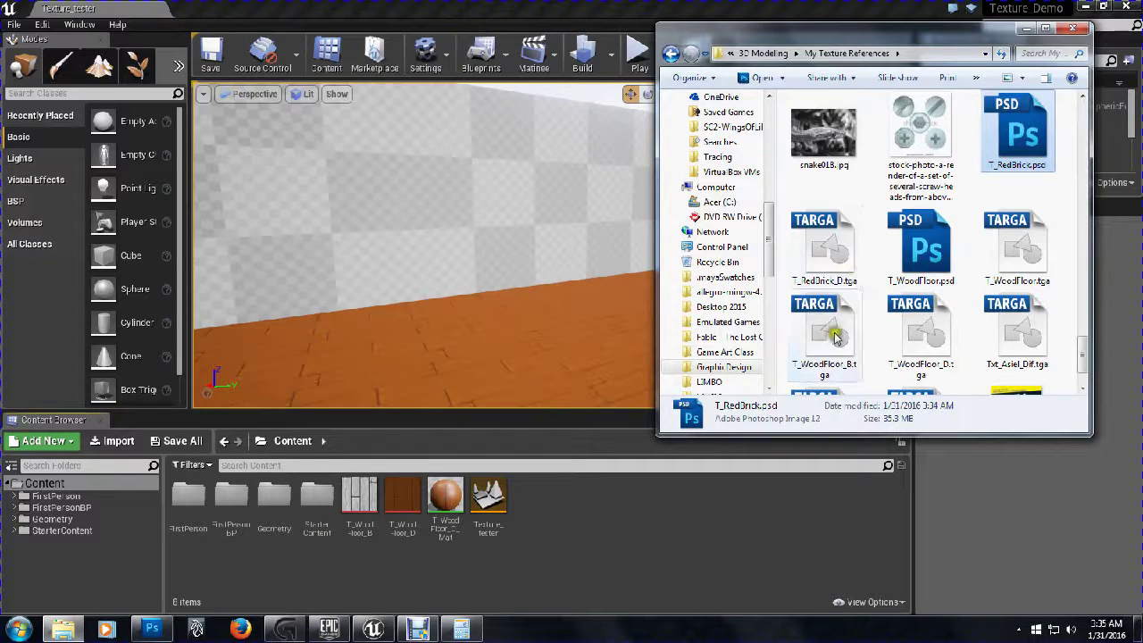
{"action": "left_click", "coordinate": [835, 335]}
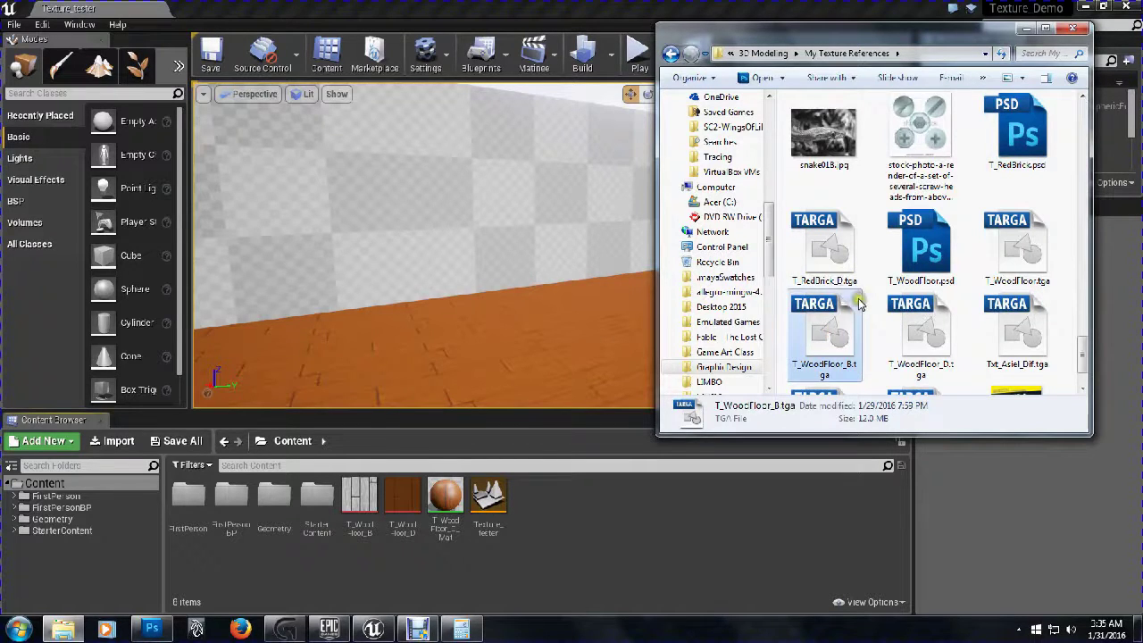
{"action": "key", "text": "r"}
{"action": "scroll", "coordinate": [920, 250], "scroll_direction": "up", "scroll_amount": 2}
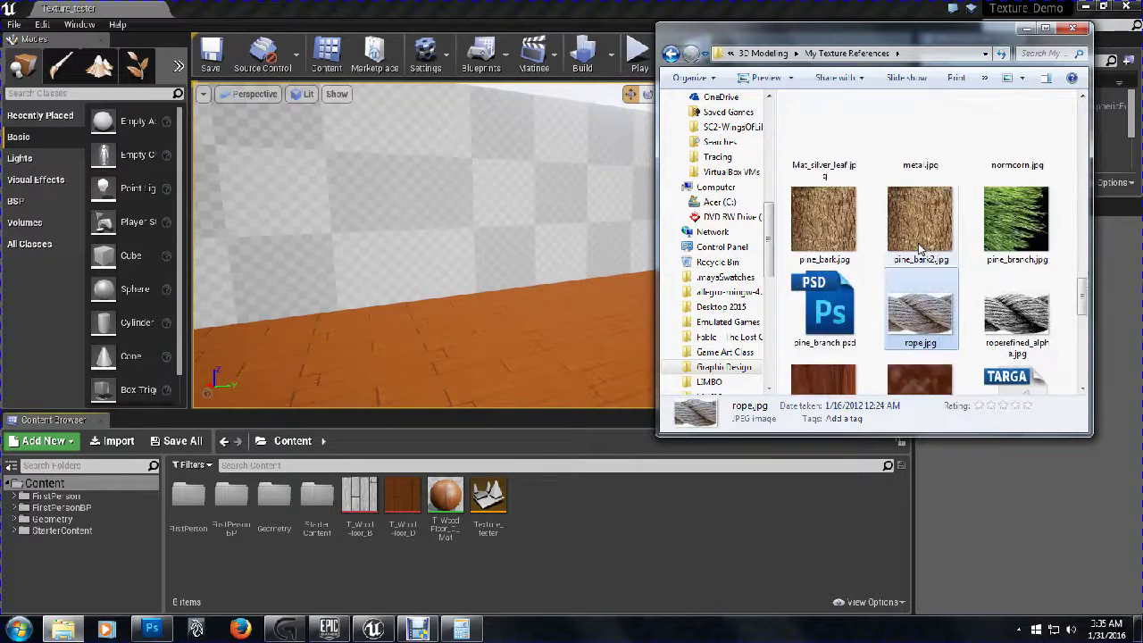
{"action": "key", "text": "r"}
{"action": "key", "text": "r"}
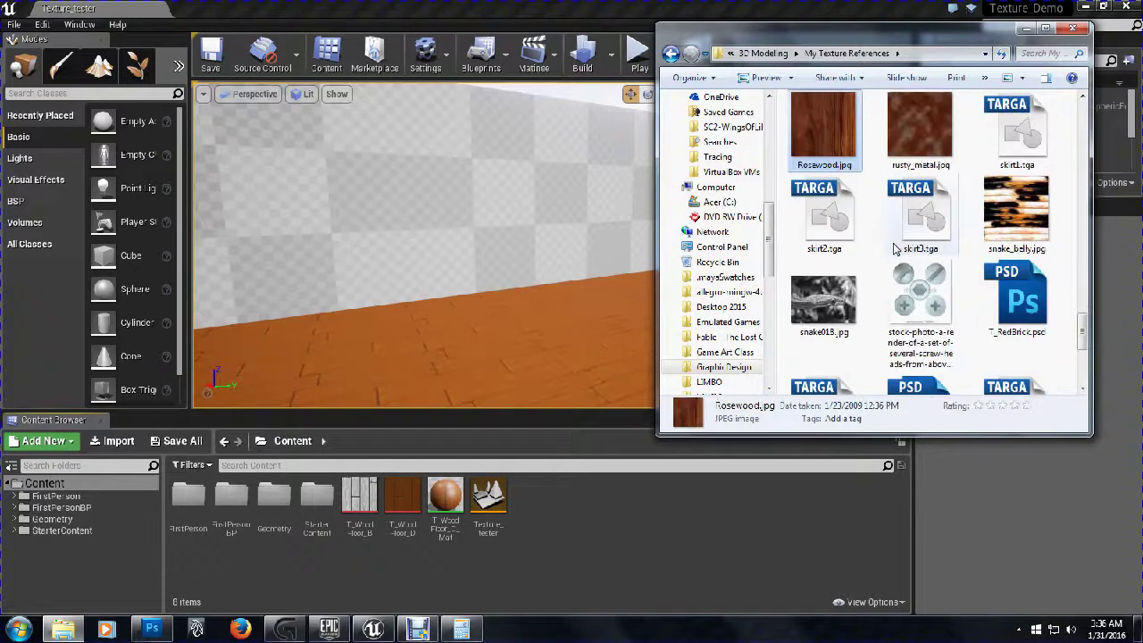
{"action": "key", "text": "r"}
{"action": "scroll", "coordinate": [1018, 187], "scroll_direction": "down", "scroll_amount": 4}
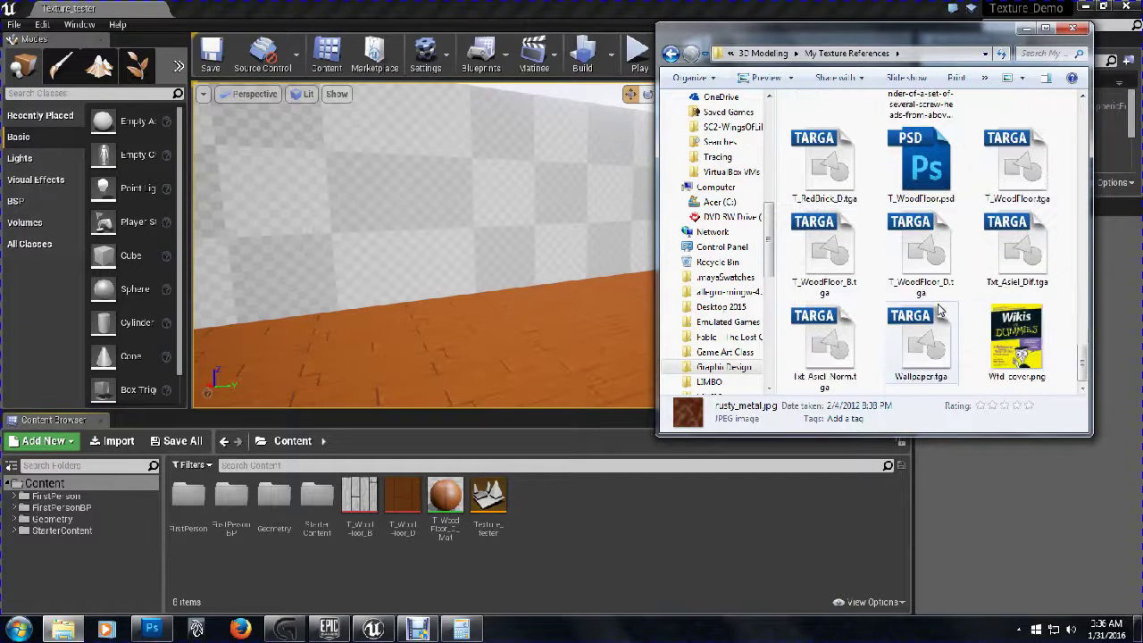
{"action": "scroll", "coordinate": [1019, 182], "scroll_direction": "up", "scroll_amount": 2}
{"action": "left_click", "coordinate": [1023, 219]}
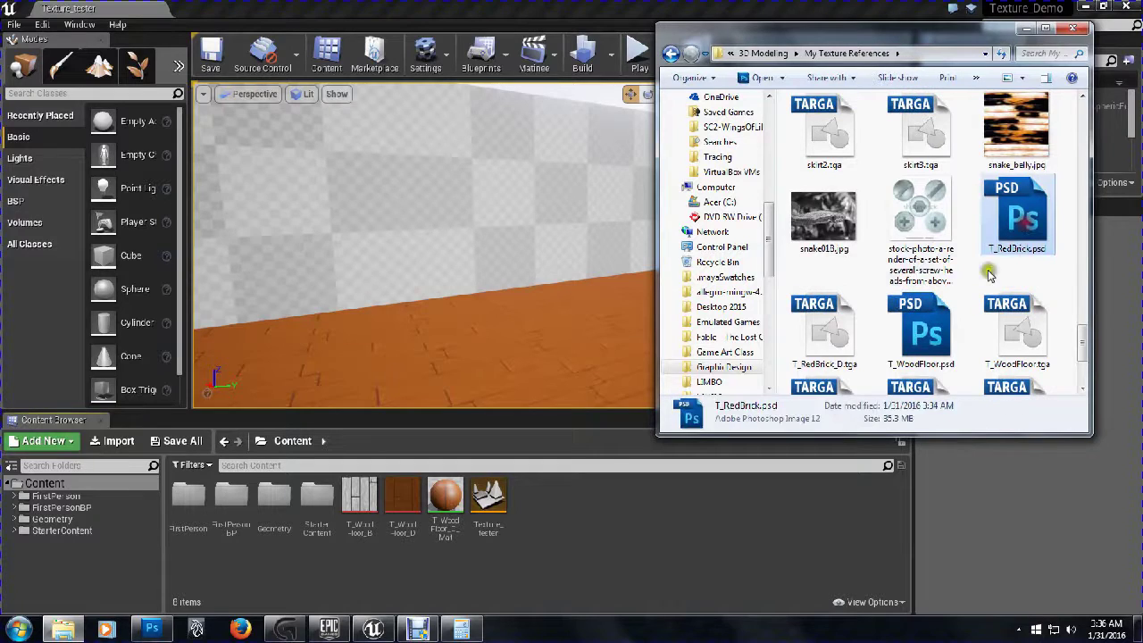
{"action": "mouse_move", "coordinate": [826, 339]}
{"action": "left_mouse_down"}
{"action": "mouse_move", "coordinate": [817, 317]}
{"action": "mouse_move", "coordinate": [629, 518]}
{"action": "mouse_move", "coordinate": [562, 526]}
{"action": "mouse_move", "coordinate": [589, 530]}
{"action": "mouse_move", "coordinate": [588, 520]}
{"action": "left_mouse_up"}
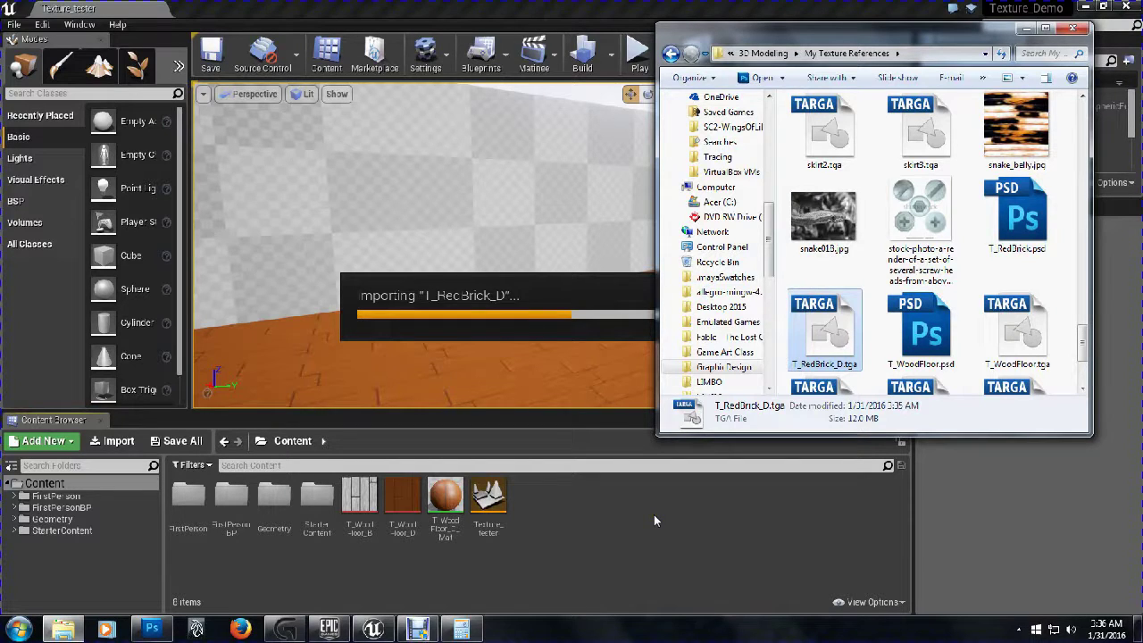
{"action": "left_click", "coordinate": [695, 526]}
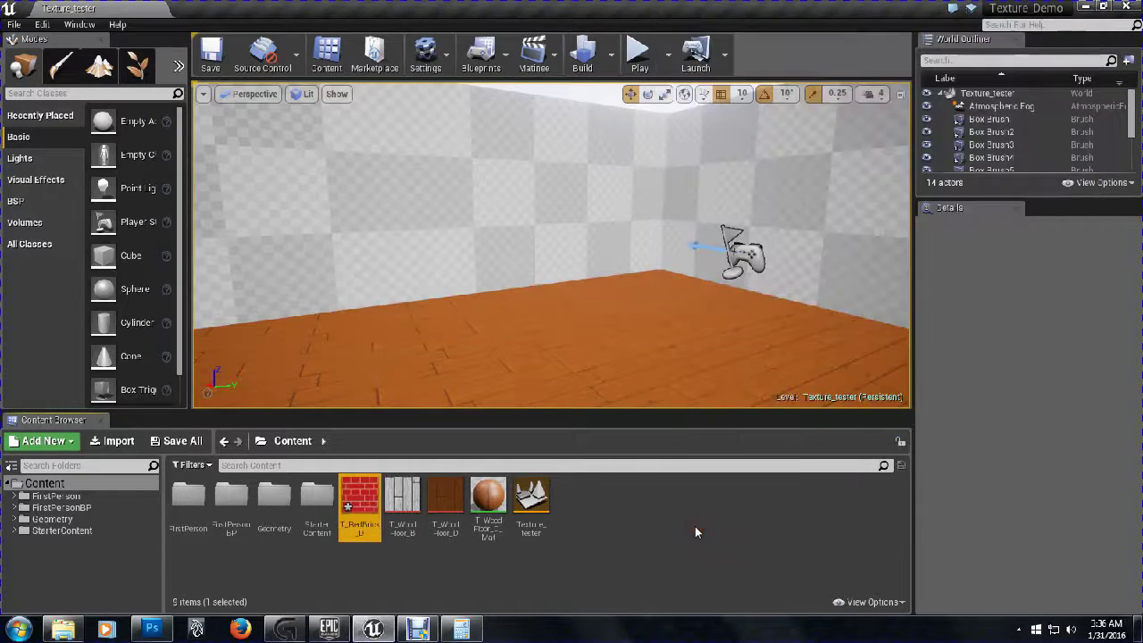
Create a material from the imported T_RedBrick_D texture and accept its default name
{"action": "right_click", "coordinate": [362, 494]}
{"action": "left_click", "coordinate": [442, 148]}
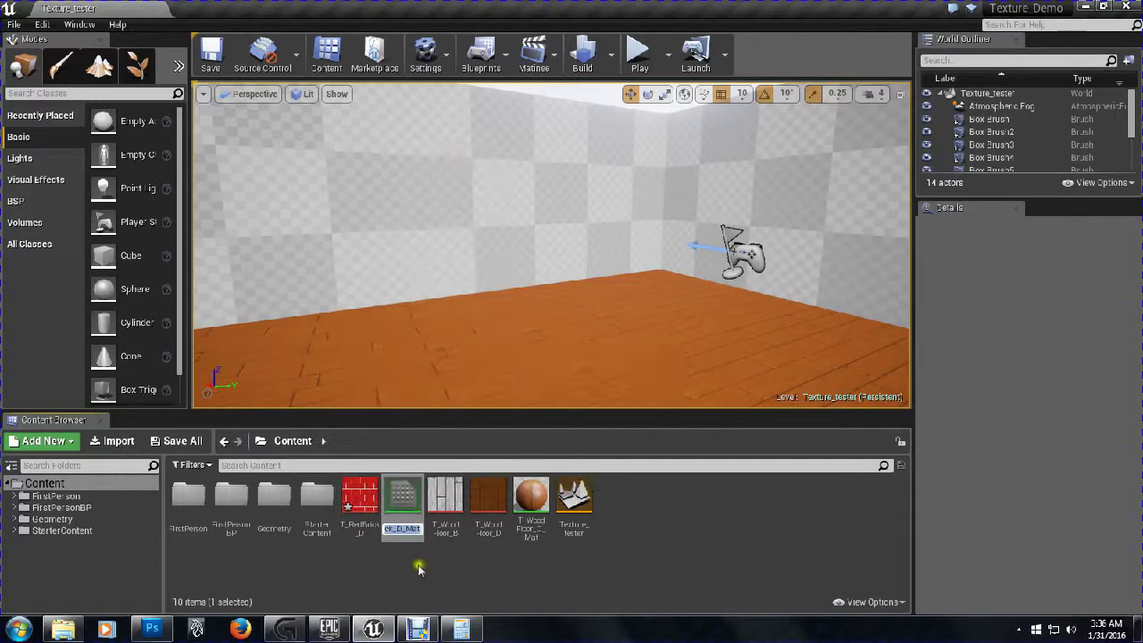
{"action": "key", "text": "Return"}
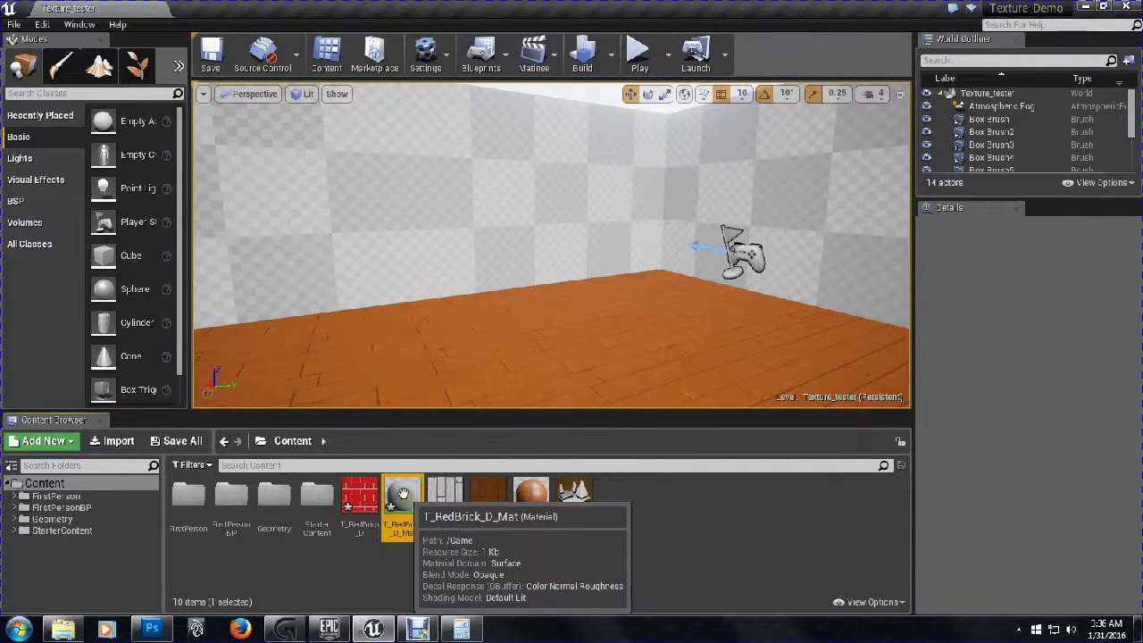
Apply the T_RedBrick_D_Mat material to both sections of the checkered back wall and to the adjoining side wall section
{"action": "left_click_drag", "start_coordinate": [402, 498], "coordinate": [550, 185]}
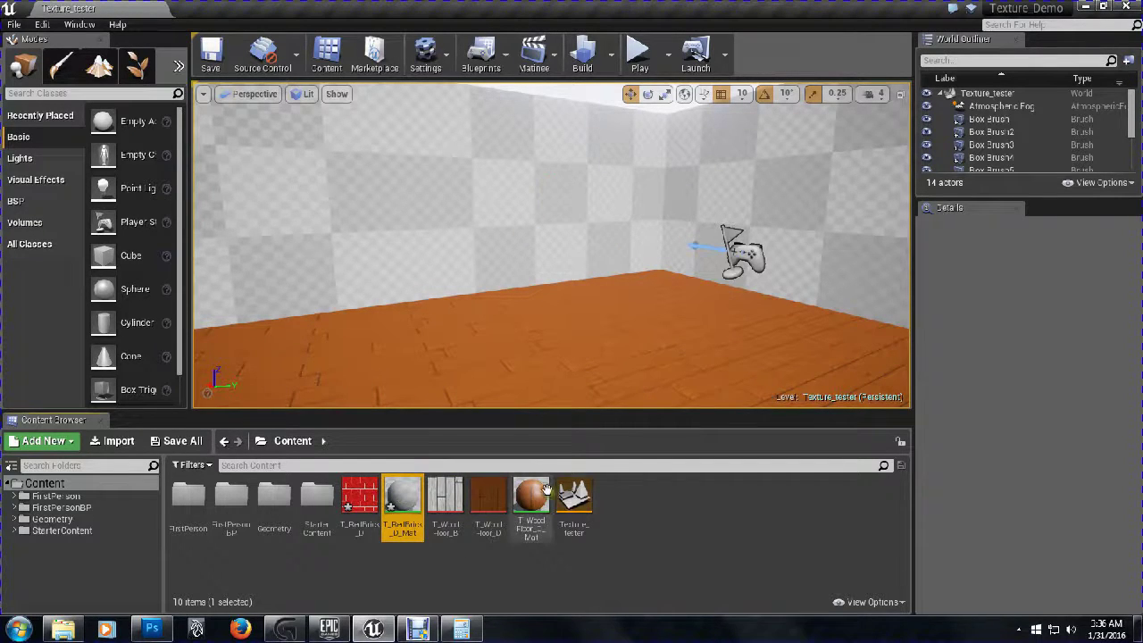
{"action": "left_click", "coordinate": [611, 540]}
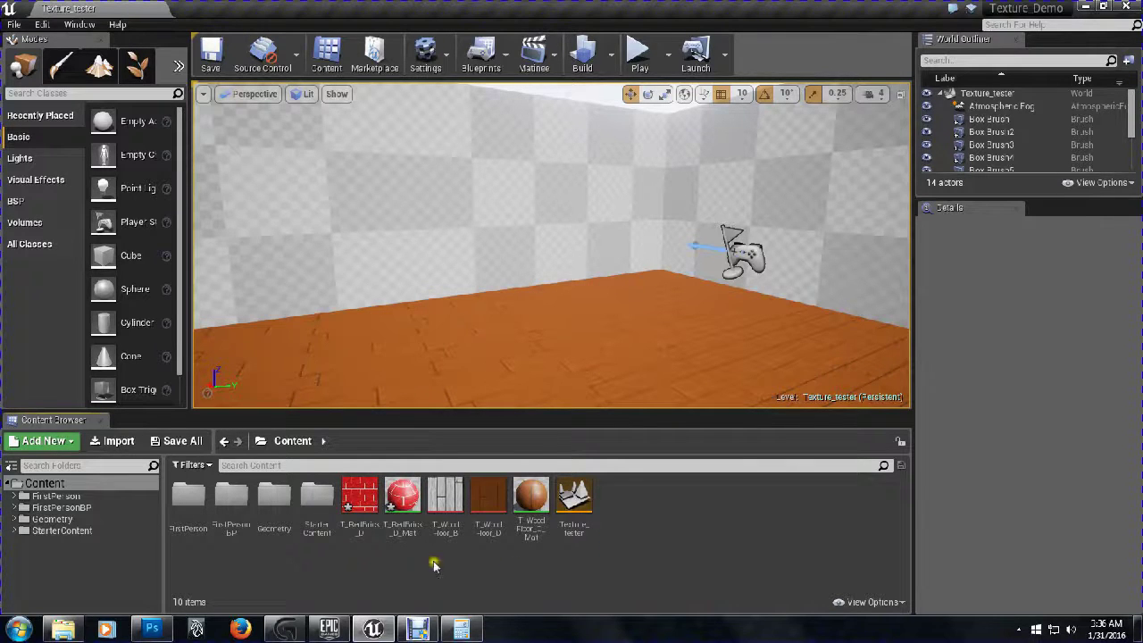
{"action": "left_click_drag", "start_coordinate": [402, 498], "coordinate": [549, 192]}
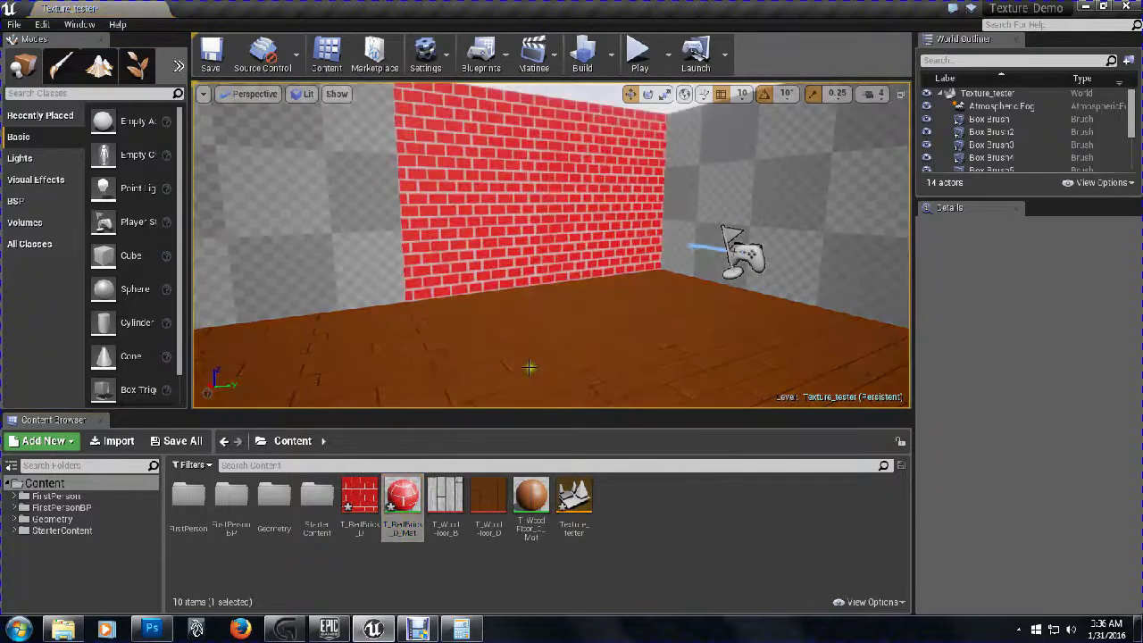
{"action": "left_click_drag", "start_coordinate": [550, 383], "coordinate": [564, 401]}
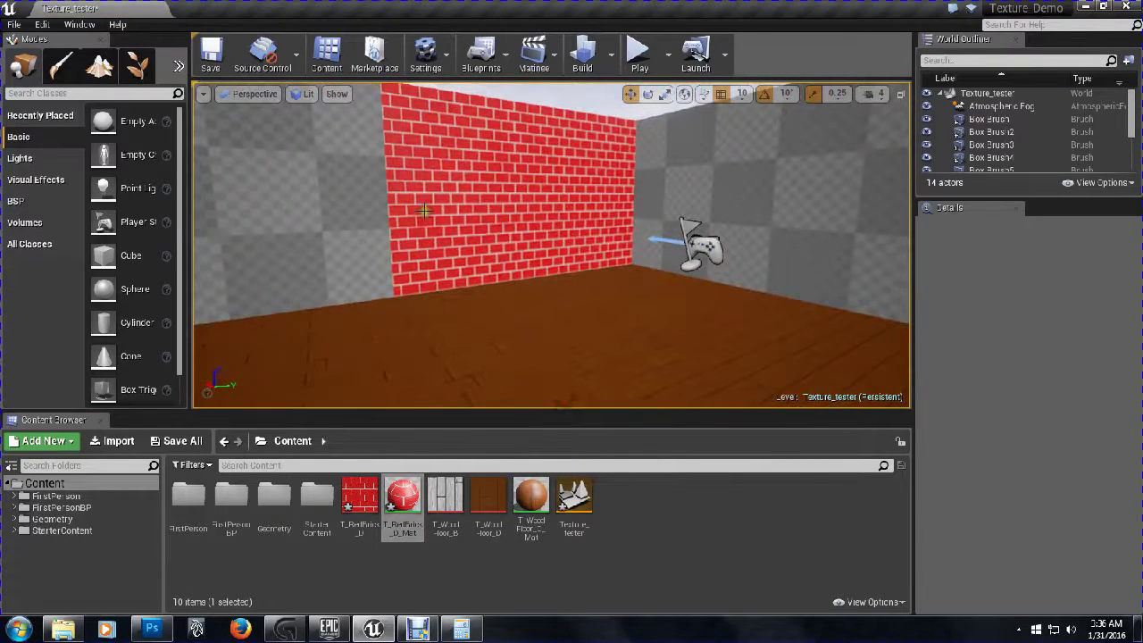
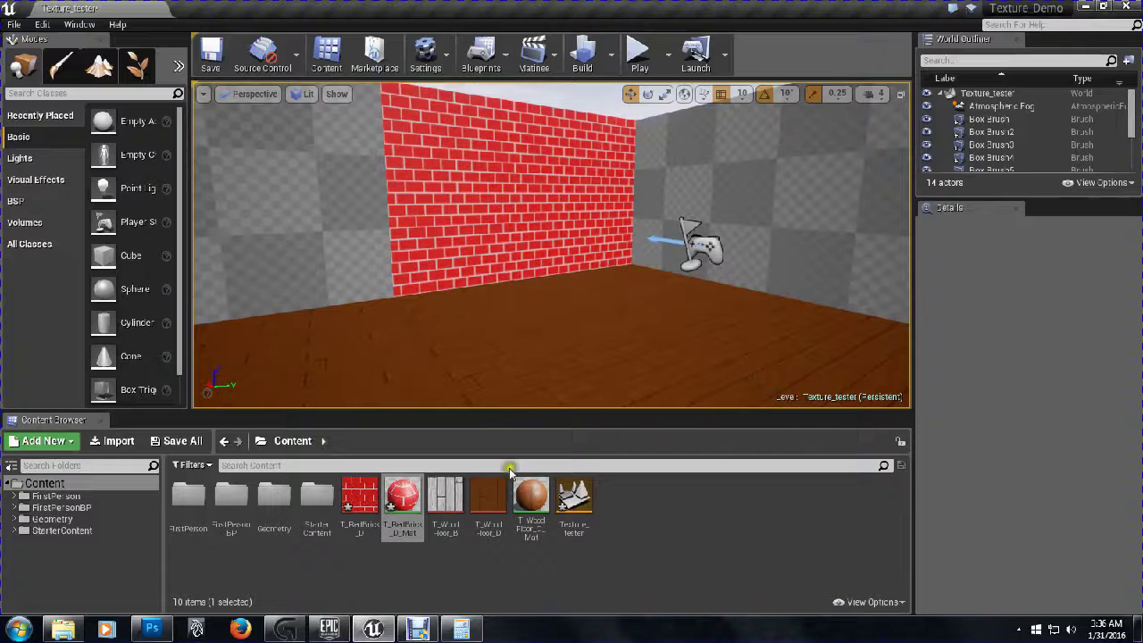
{"action": "left_click_drag", "start_coordinate": [402, 498], "coordinate": [291, 247]}
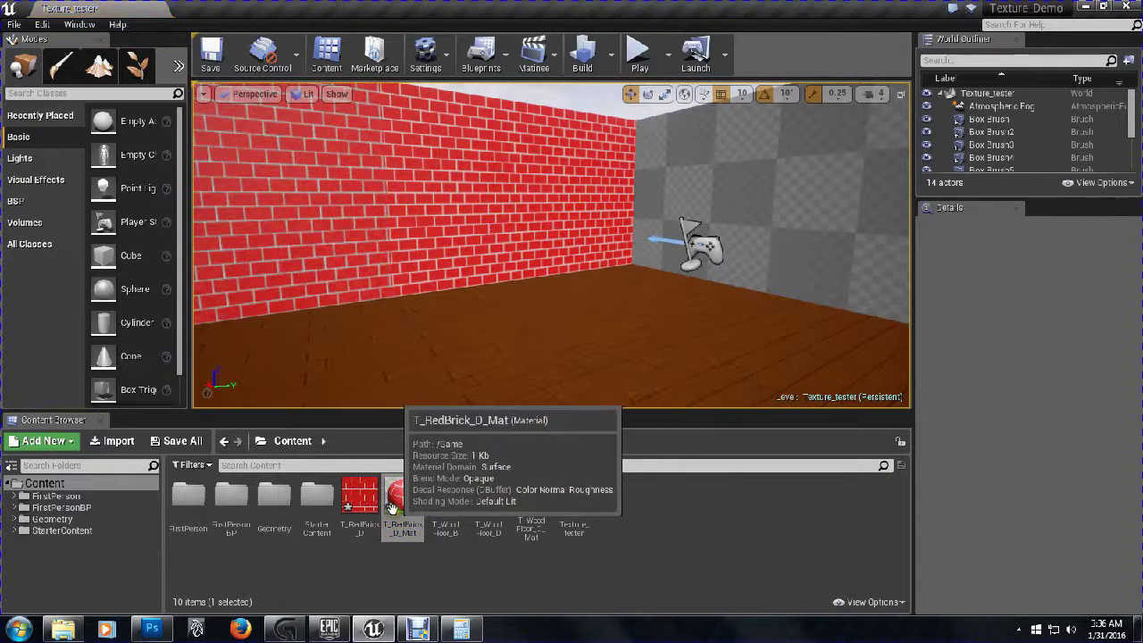
{"action": "left_click_drag", "start_coordinate": [393, 507], "coordinate": [784, 188]}
Examine the brick seam between the back wall's two sections up close, selecting each section's brush in turn
{"action": "left_click_drag", "start_coordinate": [575, 350], "coordinate": [507, 164]}
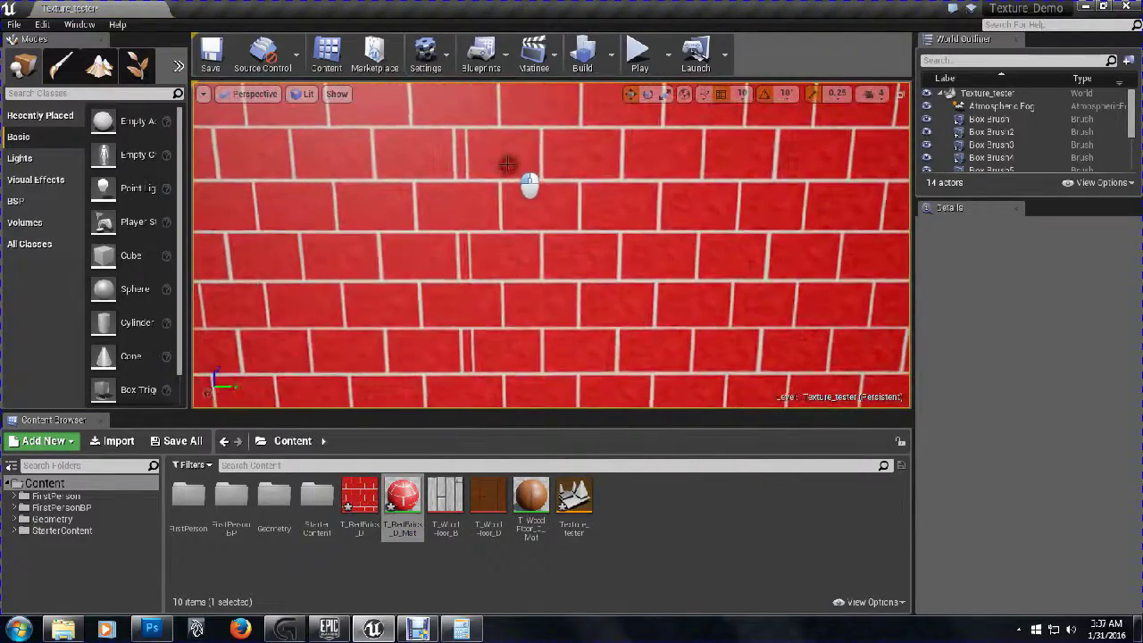
{"action": "left_click_drag", "start_coordinate": [491, 295], "coordinate": [475, 357]}
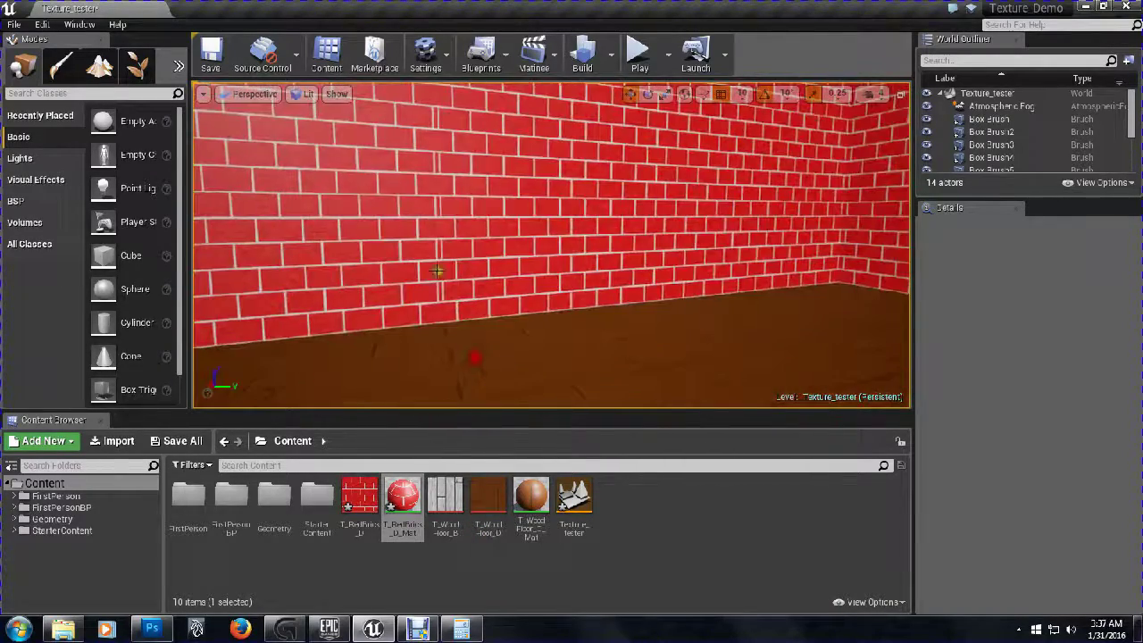
{"action": "left_click", "coordinate": [529, 198]}
{"action": "left_click", "coordinate": [364, 237]}
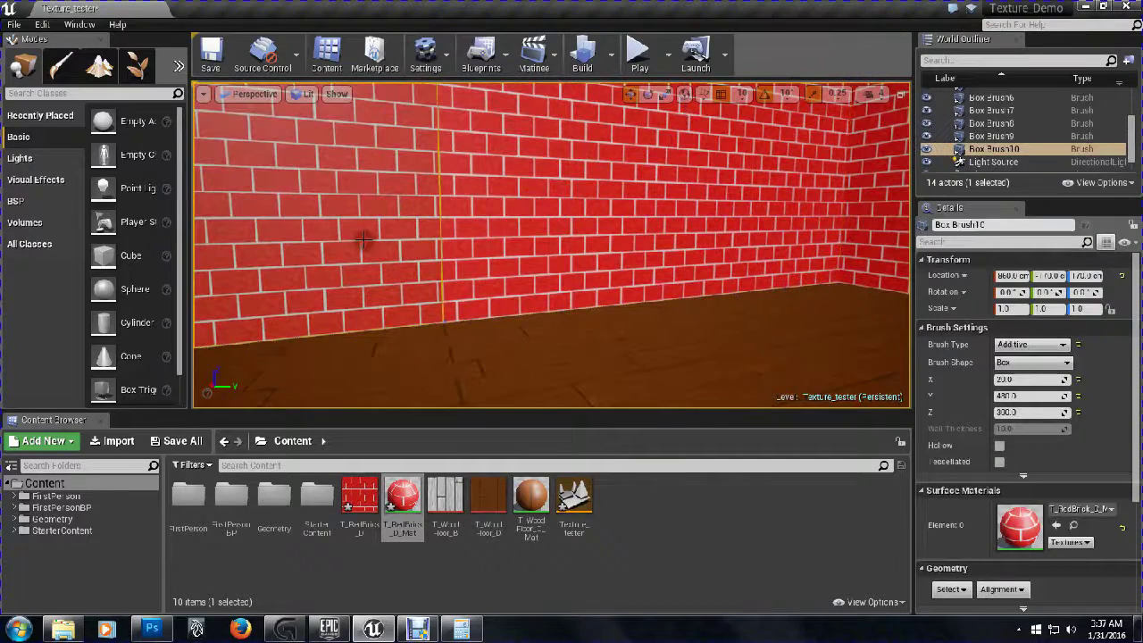
{"action": "left_click", "coordinate": [538, 254]}
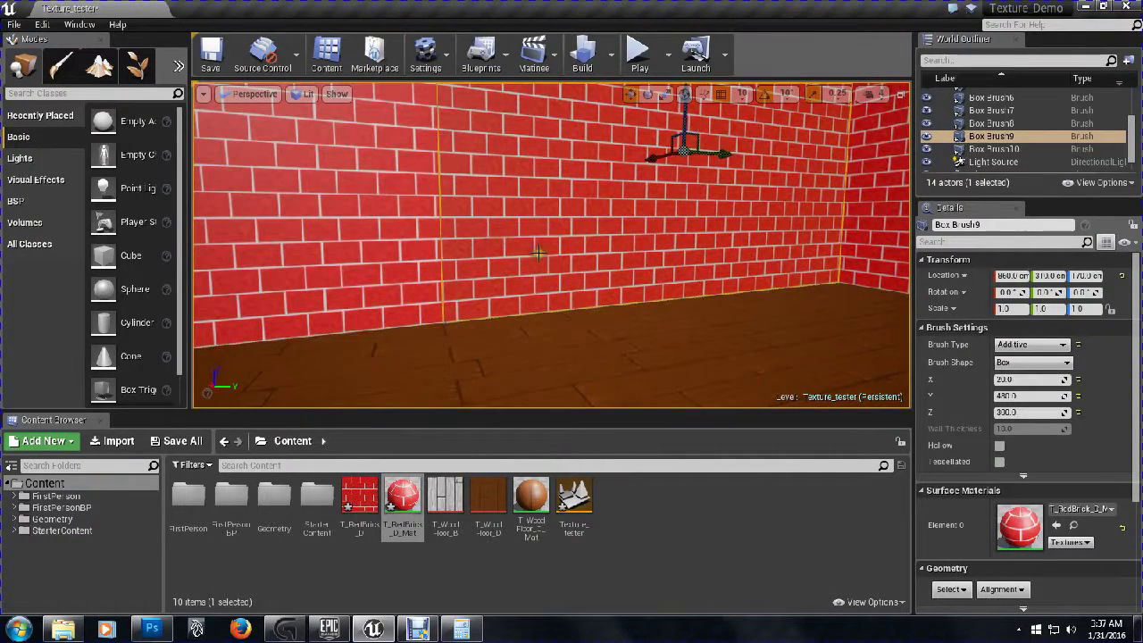
Apply the T_RedBrick_D_Mat material to the room's remaining untextured wall sections
{"action": "left_click_drag", "start_coordinate": [377, 243], "coordinate": [282, 213]}
{"action": "left_click_drag", "start_coordinate": [407, 501], "coordinate": [620, 256]}
{"action": "left_click_drag", "start_coordinate": [406, 497], "coordinate": [369, 273]}
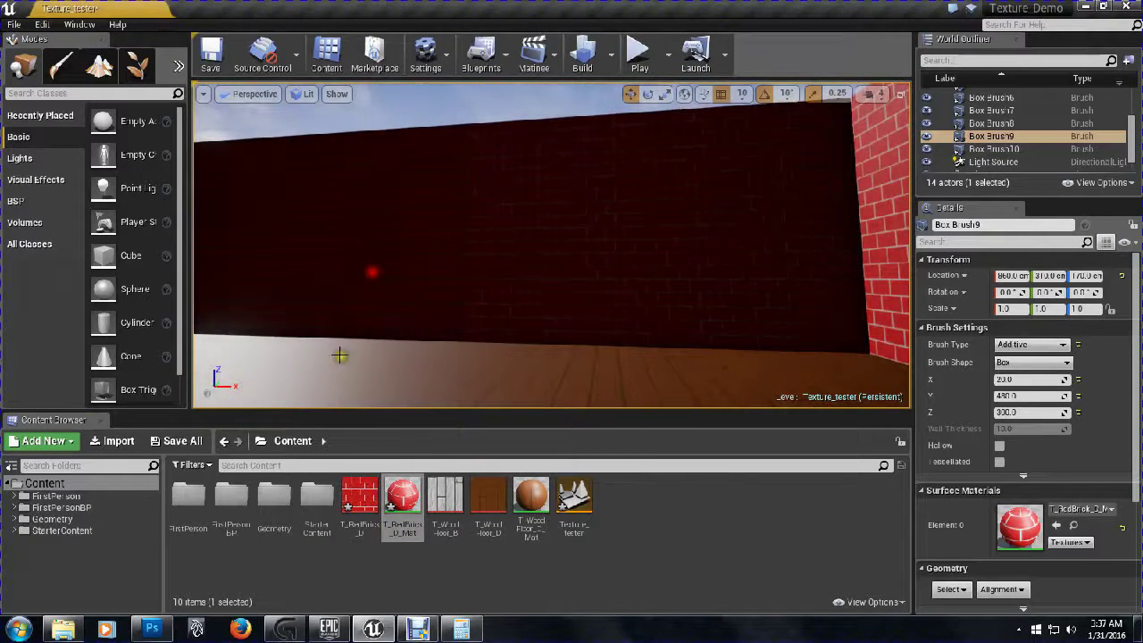
{"action": "left_click_drag", "start_coordinate": [340, 359], "coordinate": [715, 384]}
{"action": "left_click_drag", "start_coordinate": [394, 499], "coordinate": [485, 292]}
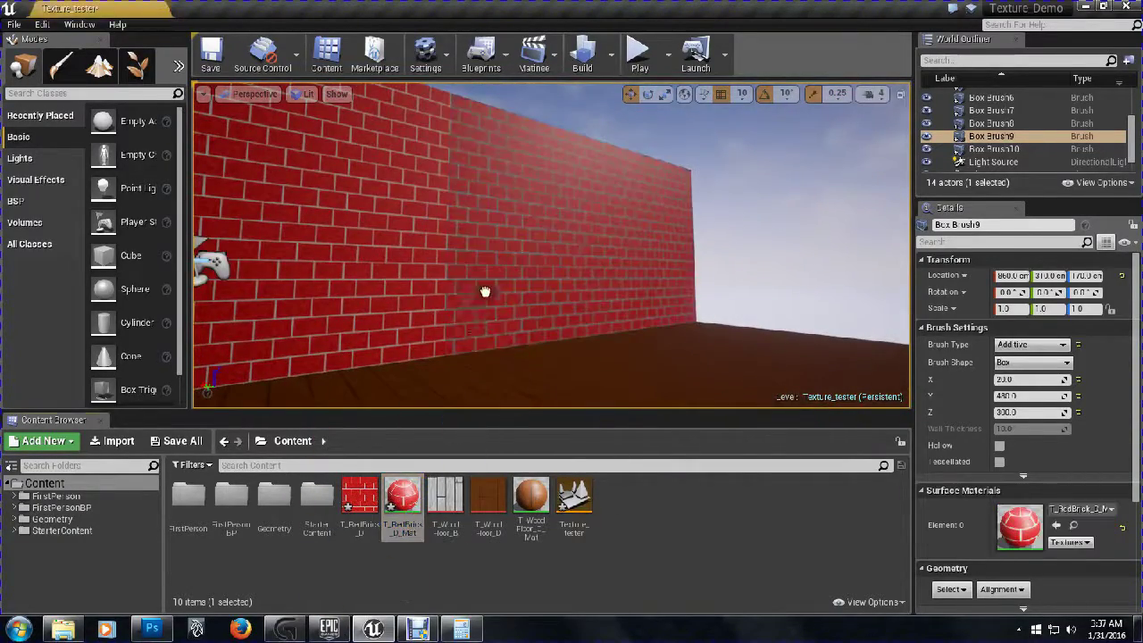
Select all surfaces matching the material of side wall Box Brush8 and align them with Align Surface Planar Wall
{"action": "mouse_move", "coordinate": [485, 349]}
{"action": "left_mouse_down"}
{"action": "mouse_move", "coordinate": [478, 283]}
{"action": "mouse_move", "coordinate": [396, 268]}
{"action": "mouse_move", "coordinate": [427, 276]}
{"action": "left_mouse_up"}
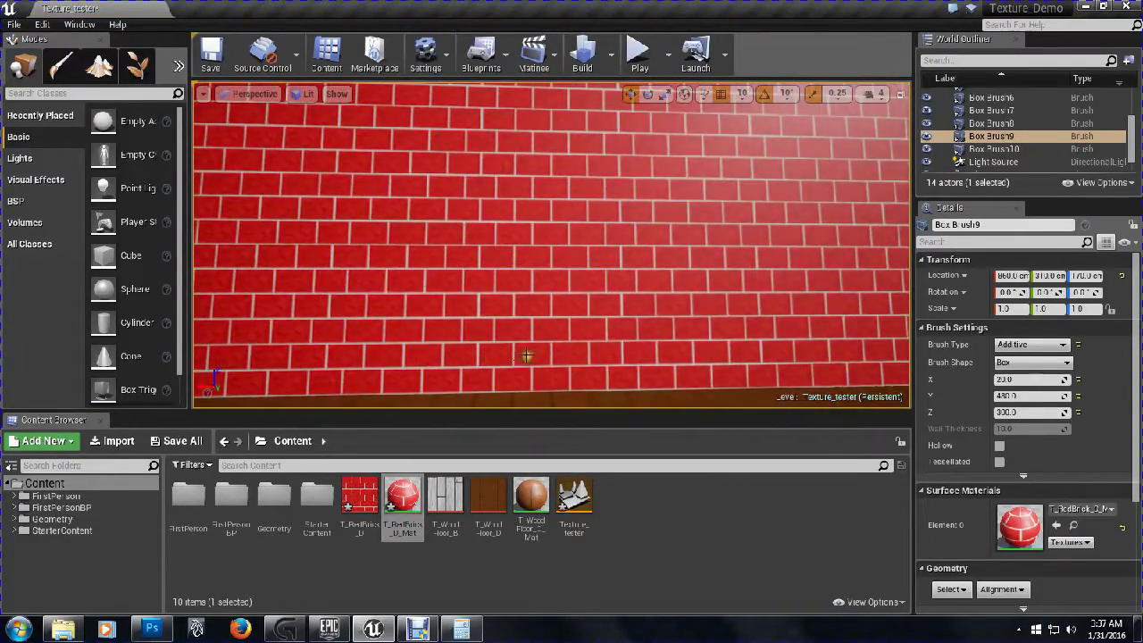
{"action": "left_click_drag", "start_coordinate": [523, 356], "coordinate": [310, 360]}
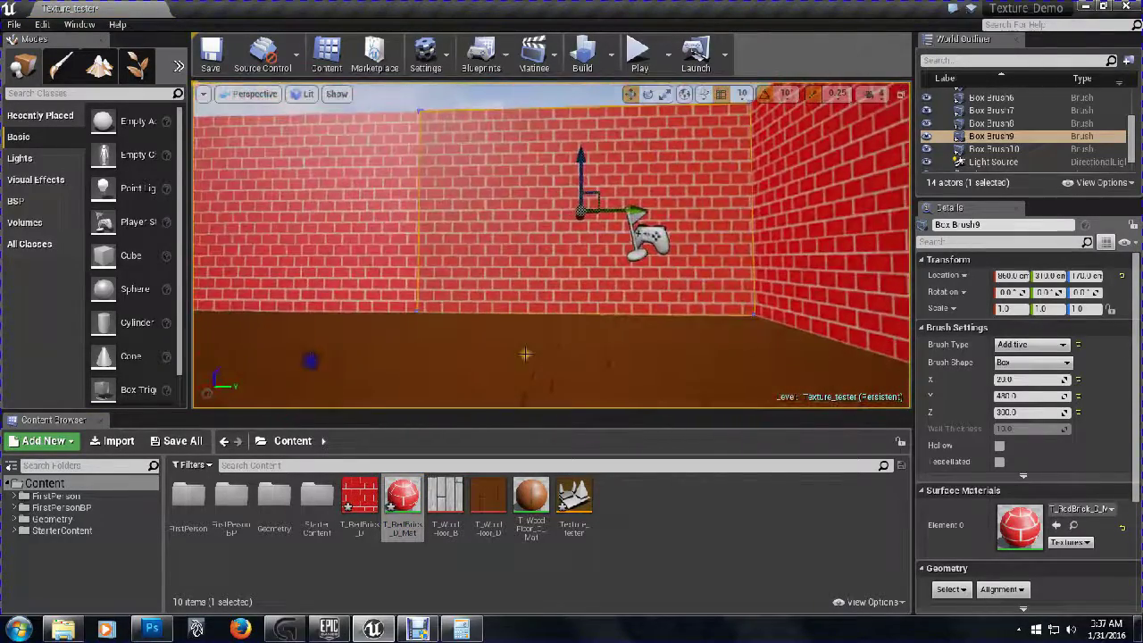
{"action": "left_click_drag", "start_coordinate": [526, 354], "coordinate": [637, 351]}
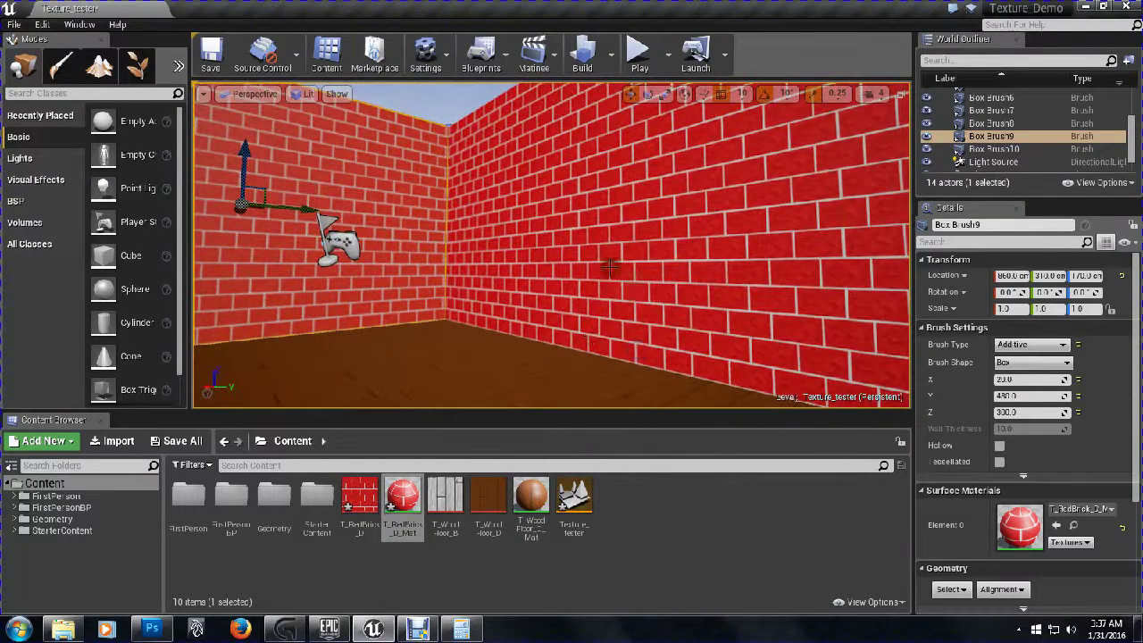
{"action": "left_click", "coordinate": [610, 266]}
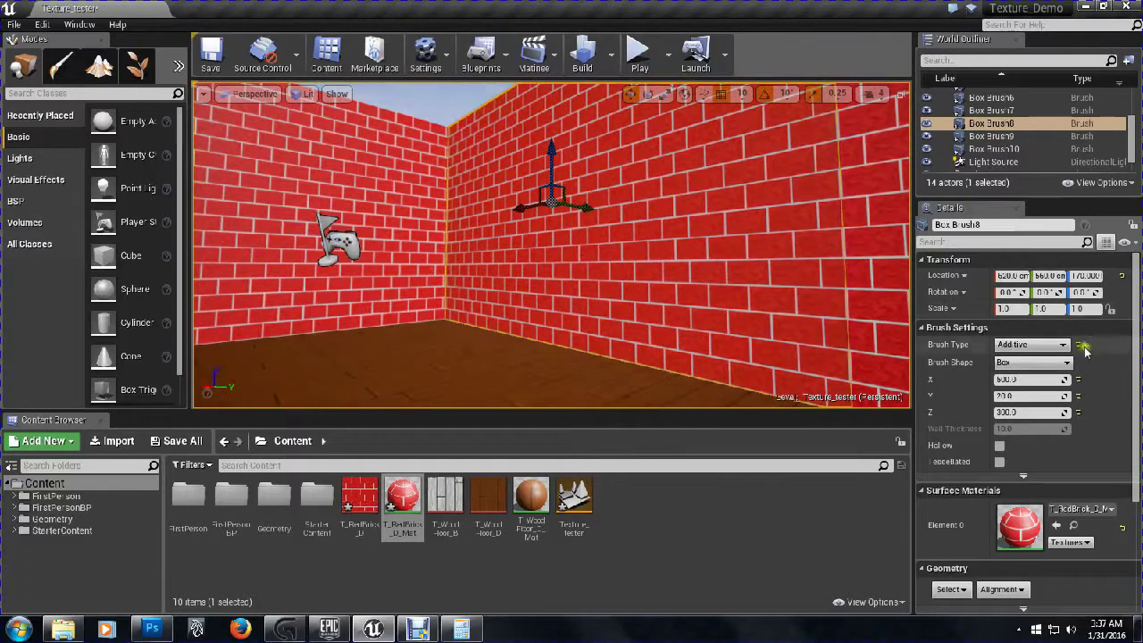
{"action": "scroll", "coordinate": [1074, 426], "scroll_direction": "down", "scroll_amount": 3}
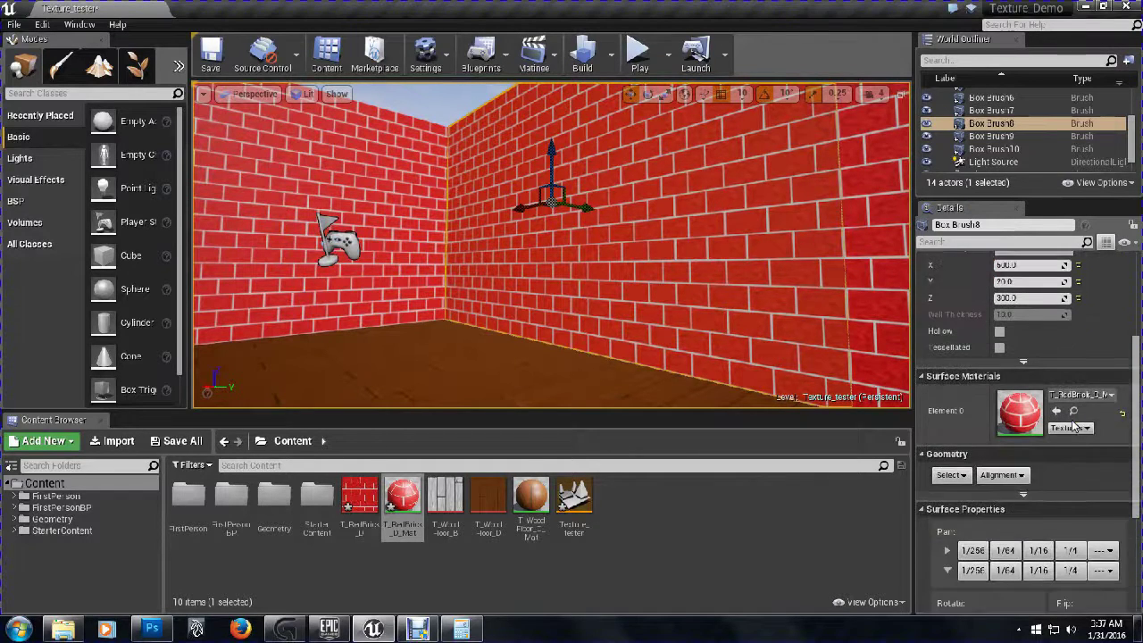
{"action": "left_click", "coordinate": [949, 475]}
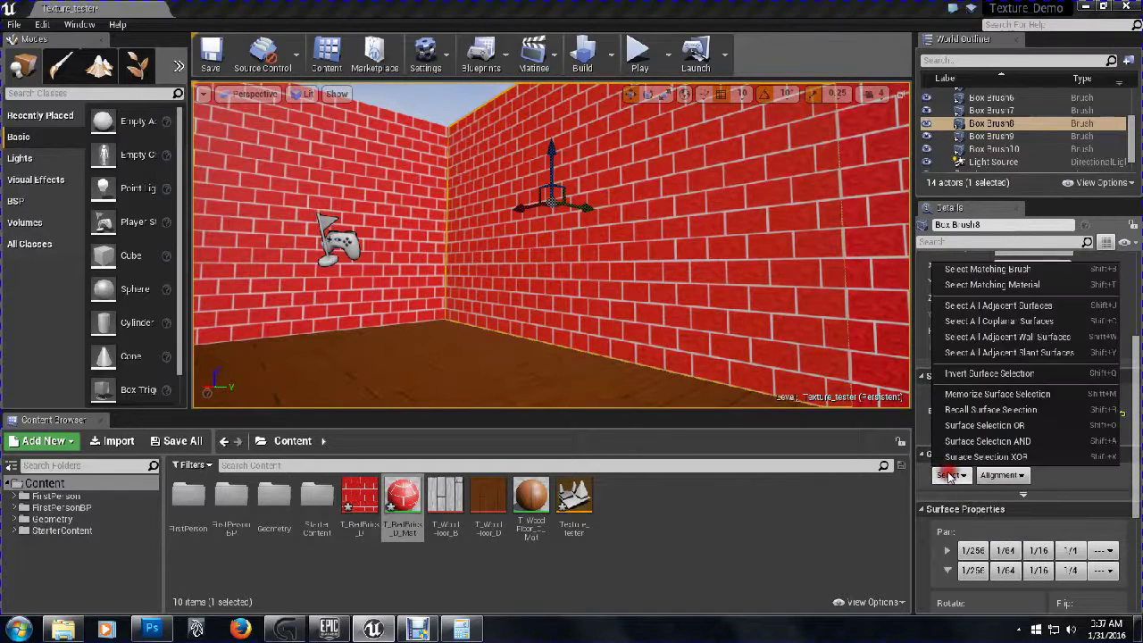
{"action": "left_click", "coordinate": [1000, 288]}
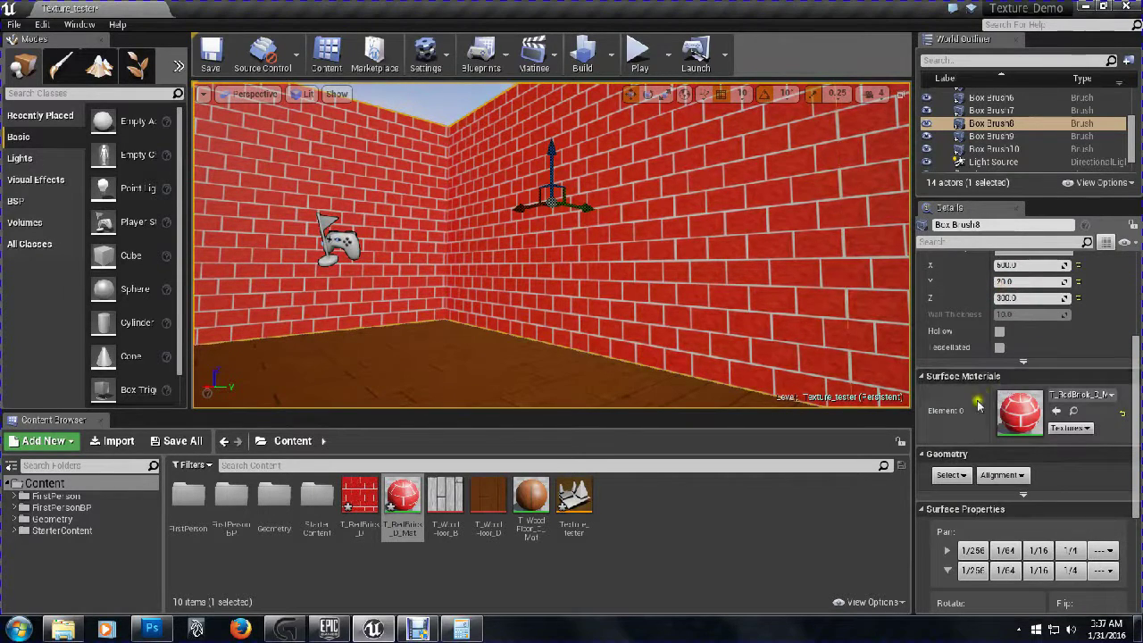
{"action": "left_click", "coordinate": [996, 475]}
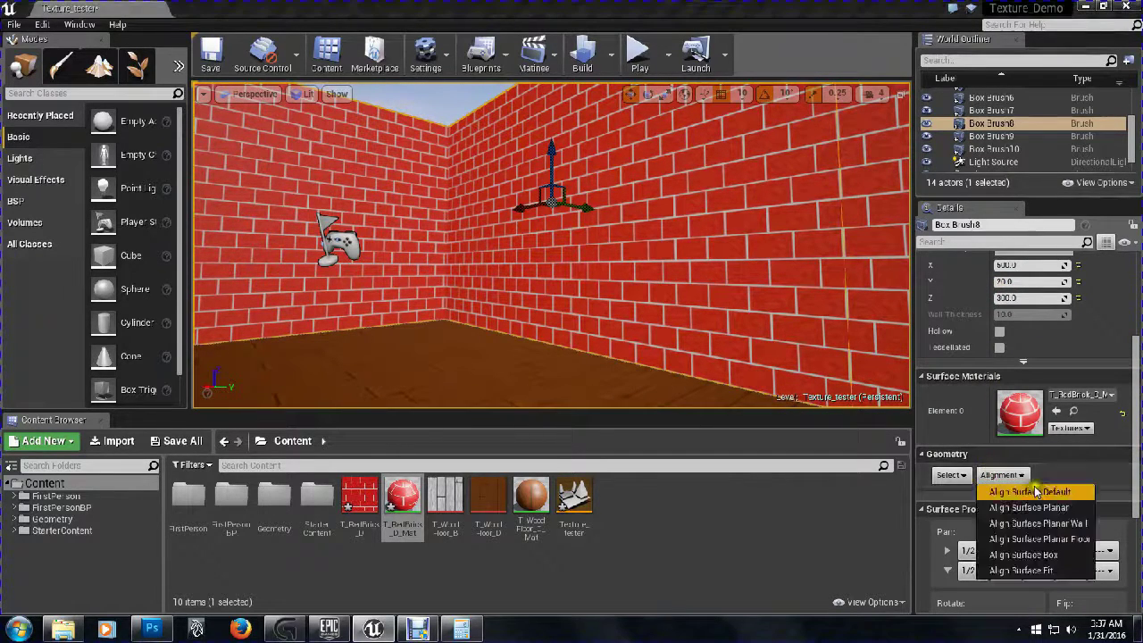
{"action": "left_click", "coordinate": [1063, 527]}
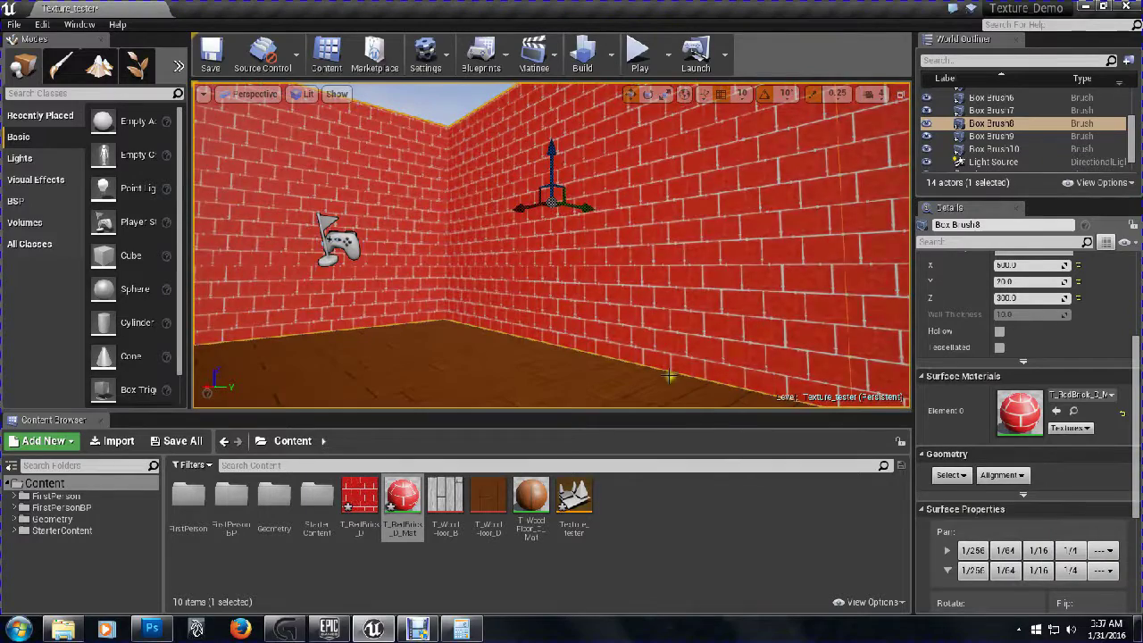
Select the floor section in place of the walls and examine how the bricks tile across the back wall
{"action": "left_click_drag", "start_coordinate": [669, 372], "coordinate": [737, 308]}
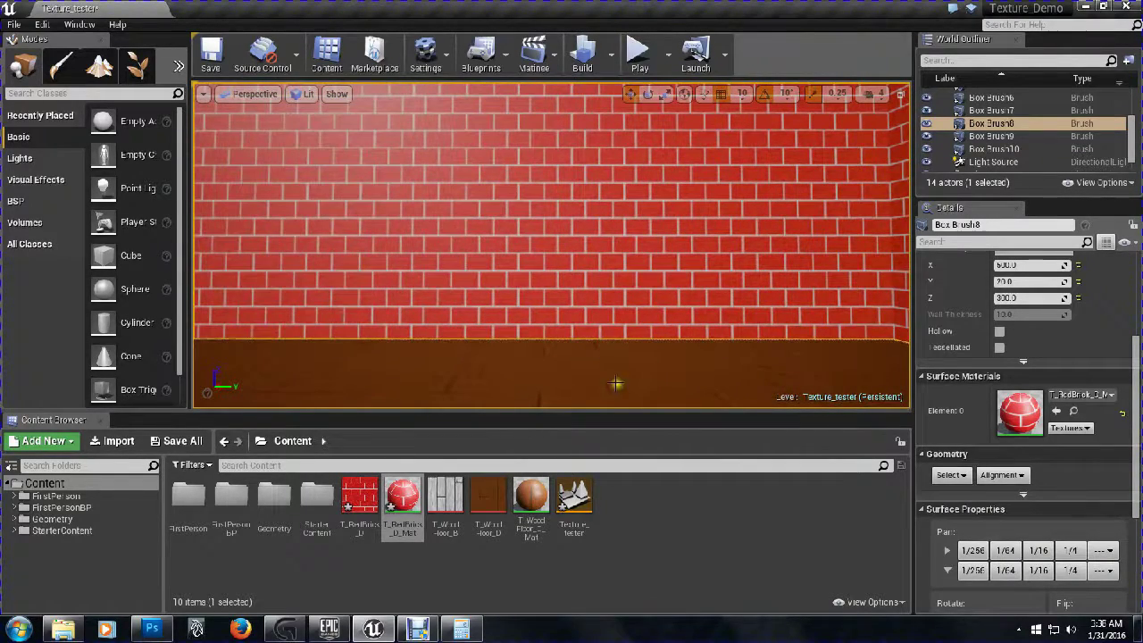
{"action": "left_click", "coordinate": [621, 301]}
{"action": "left_click", "coordinate": [628, 405]}
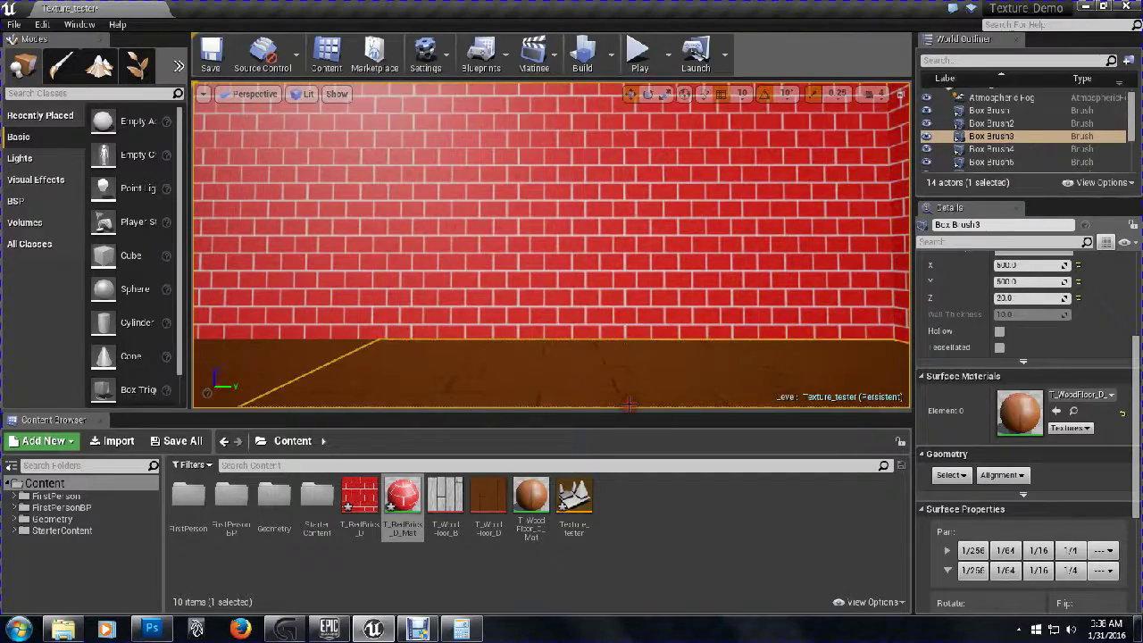
{"action": "left_click_drag", "start_coordinate": [628, 405], "coordinate": [382, 338]}
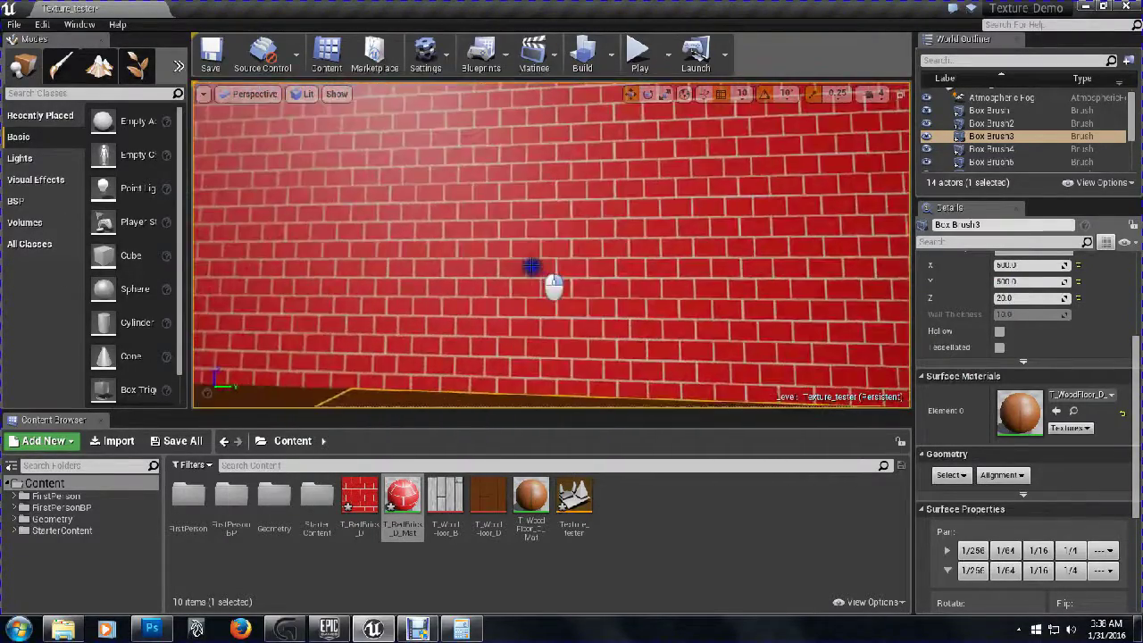
Switch to Photoshop and open the Layer Style settings of the Brick layer in T_RedBrick.psd
{"action": "left_click_drag", "start_coordinate": [653, 264], "coordinate": [732, 362]}
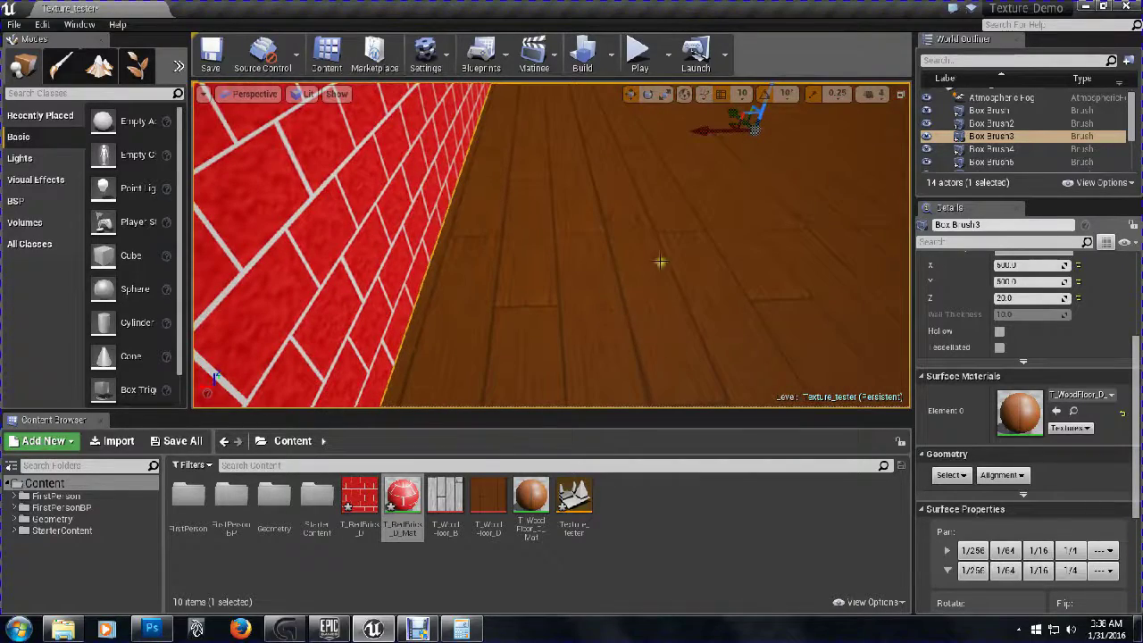
{"action": "left_click_drag", "start_coordinate": [660, 261], "coordinate": [523, 133]}
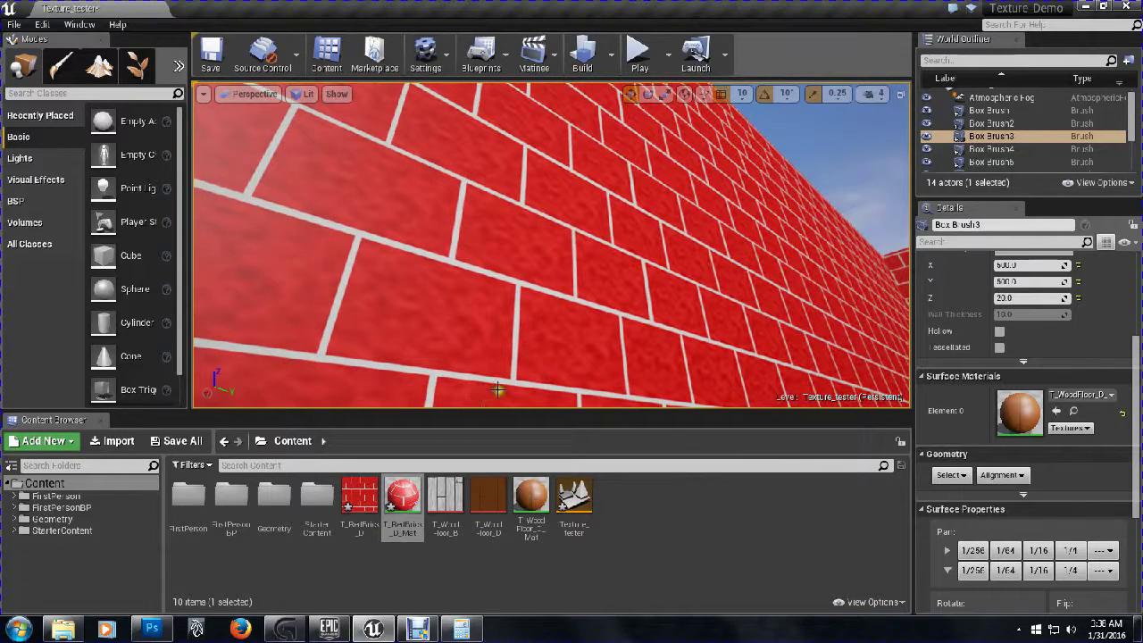
{"action": "left_click", "coordinate": [152, 629]}
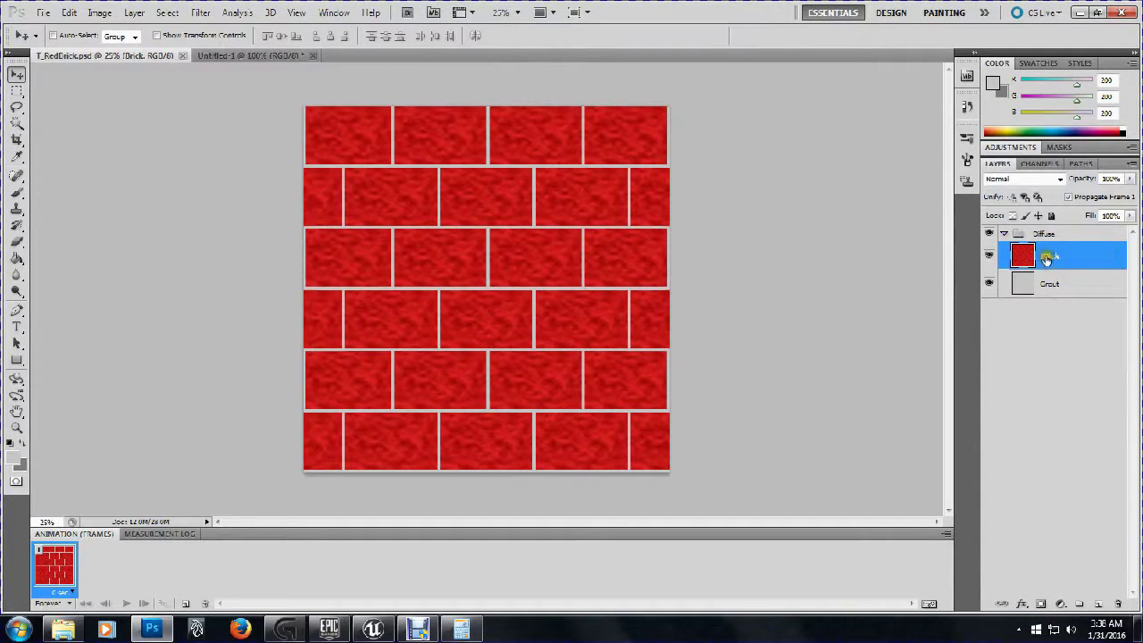
{"action": "right_click", "coordinate": [1100, 257]}
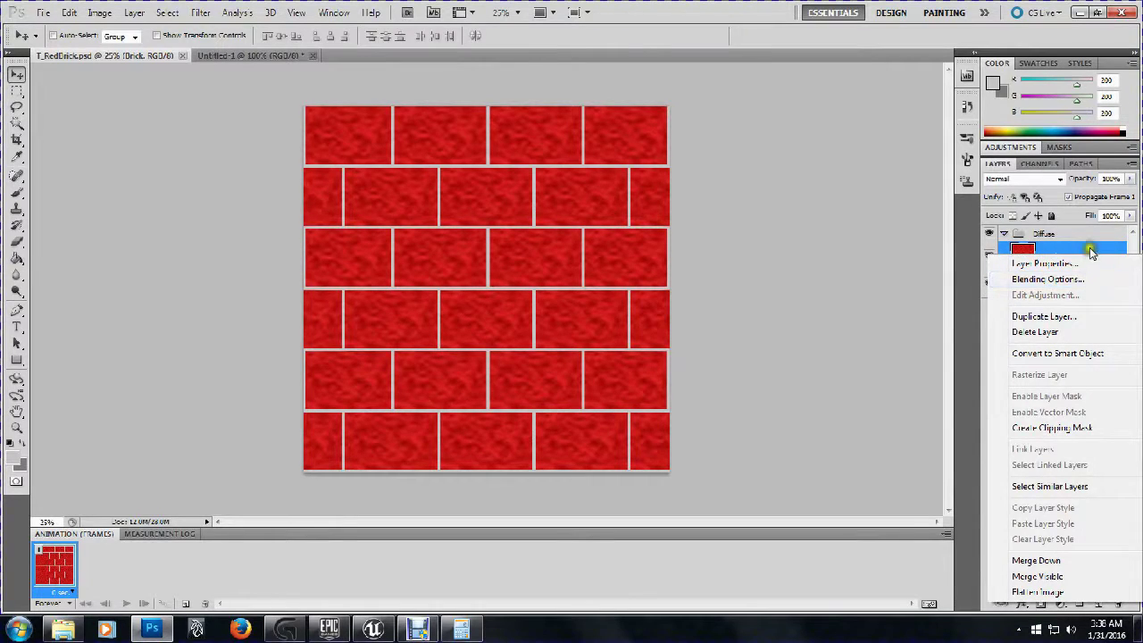
{"action": "left_click", "coordinate": [1089, 249]}
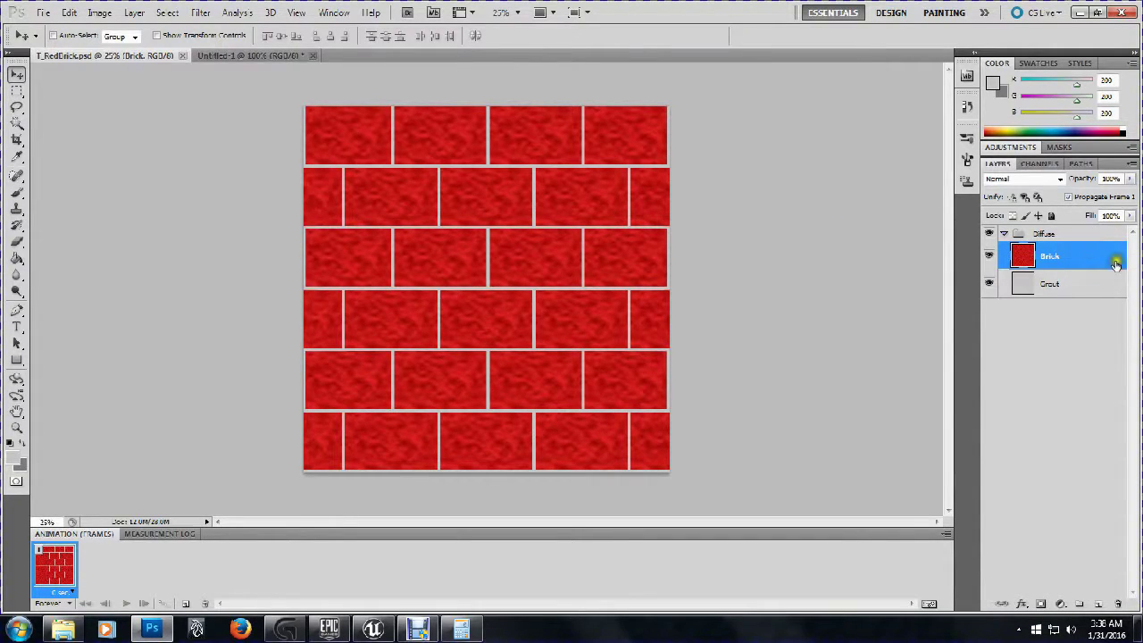
{"action": "double_click", "coordinate": [1116, 257]}
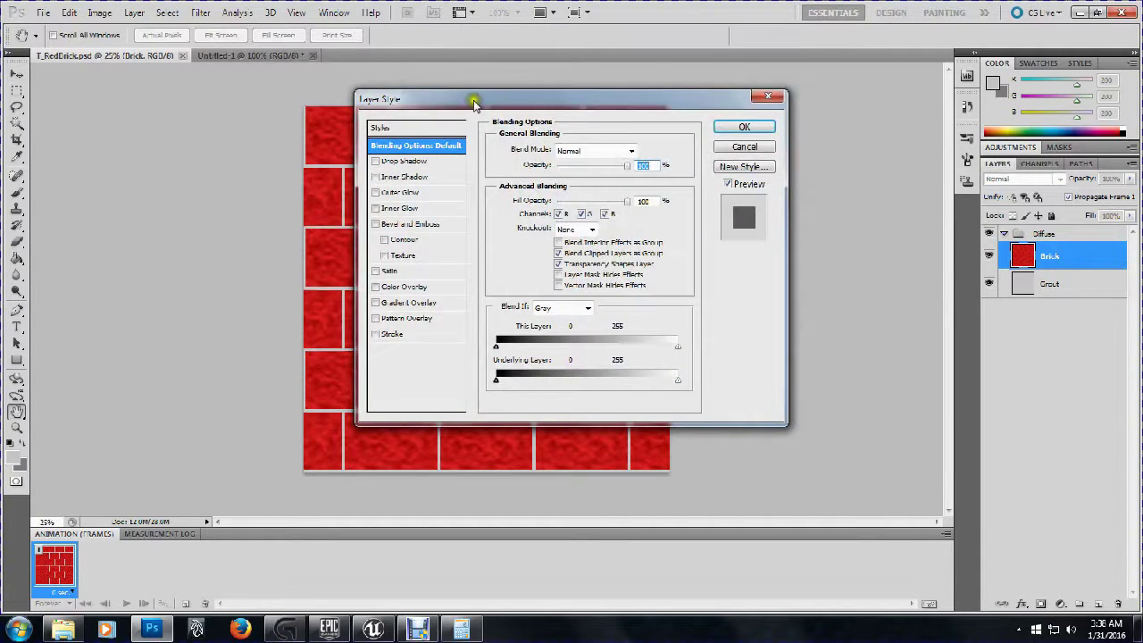
{"action": "left_click_drag", "start_coordinate": [475, 99], "coordinate": [821, 92]}
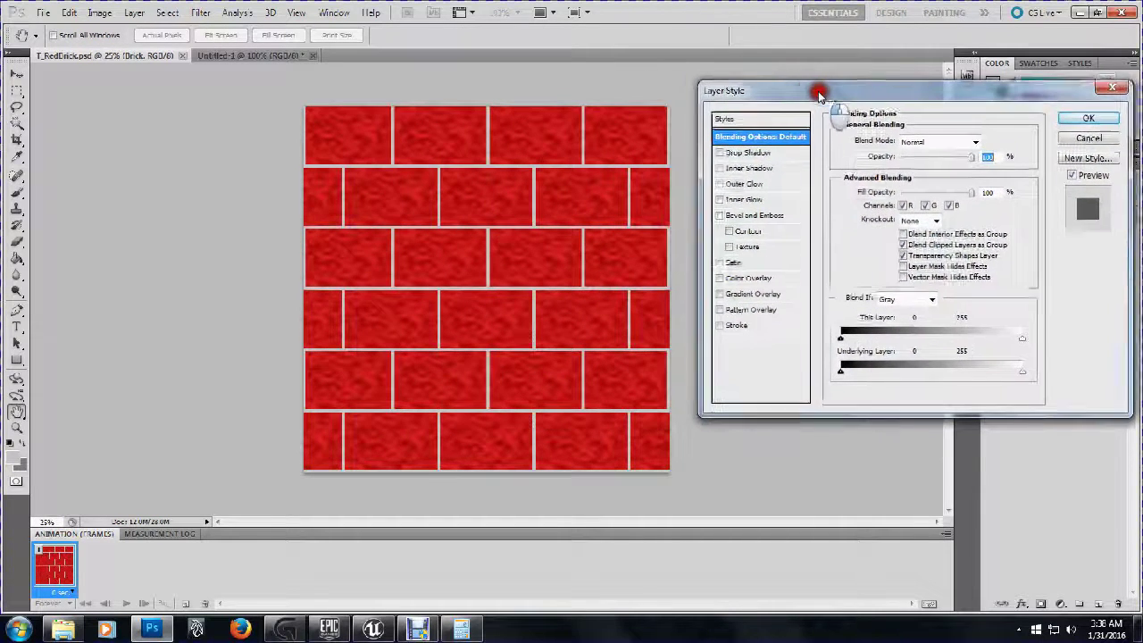
Try a drop shadow on the Brick layer with a 3 px size, increased spread and 0 px distance
{"action": "left_click", "coordinate": [725, 154]}
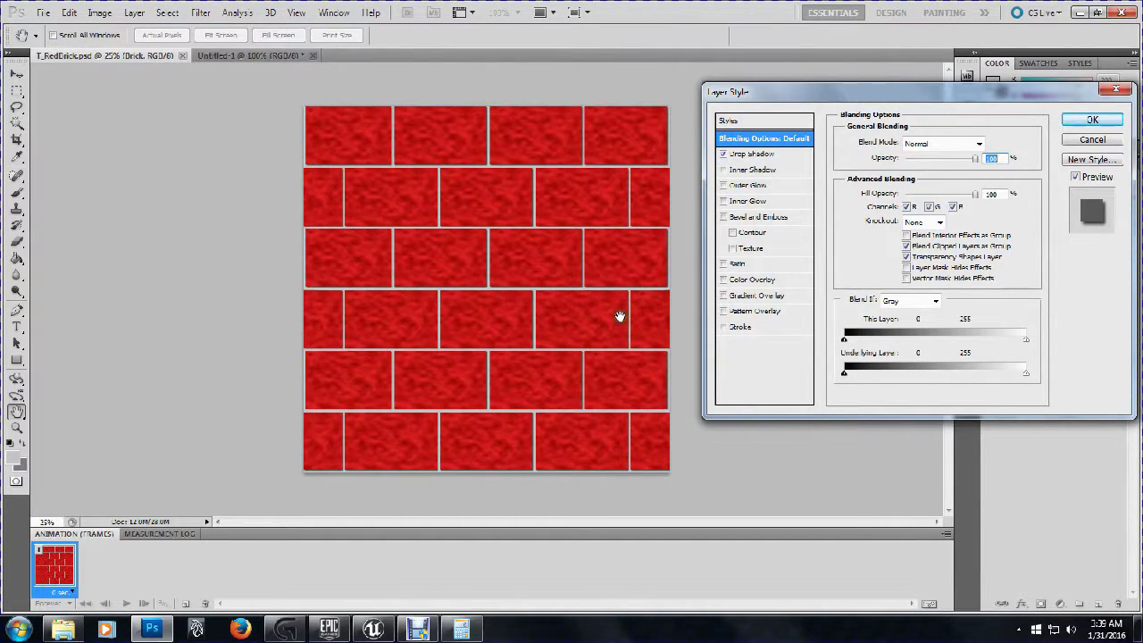
{"action": "left_click", "coordinate": [723, 155]}
{"action": "left_click", "coordinate": [723, 156]}
{"action": "left_click", "coordinate": [761, 154]}
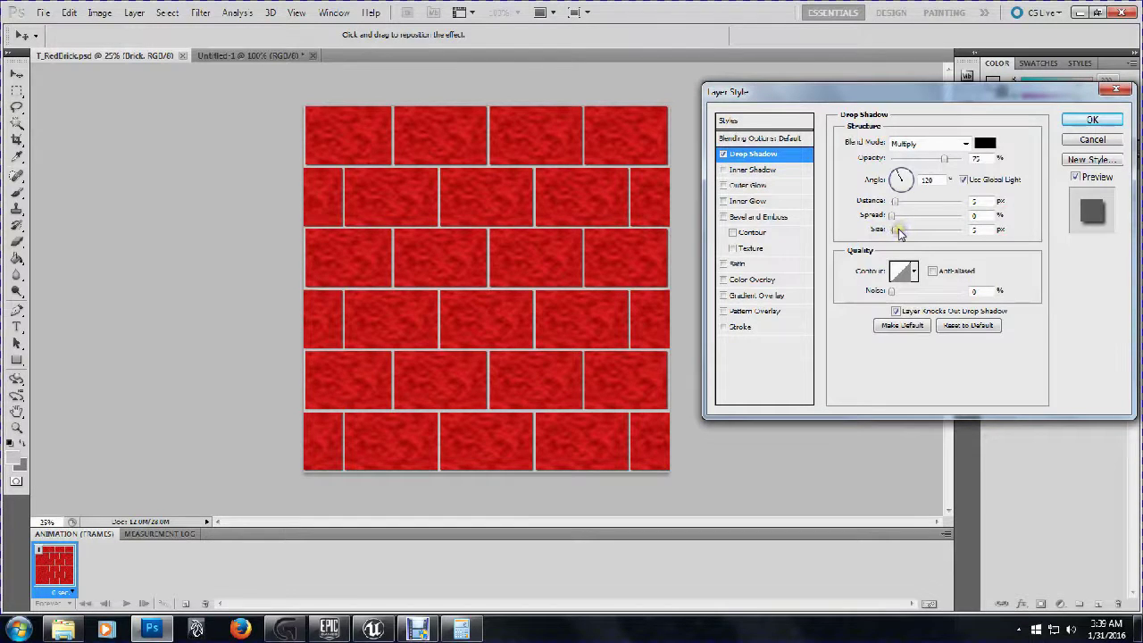
{"action": "mouse_move", "coordinate": [900, 231]}
{"action": "left_mouse_down"}
{"action": "mouse_move", "coordinate": [930, 225]}
{"action": "mouse_move", "coordinate": [894, 232]}
{"action": "left_mouse_up"}
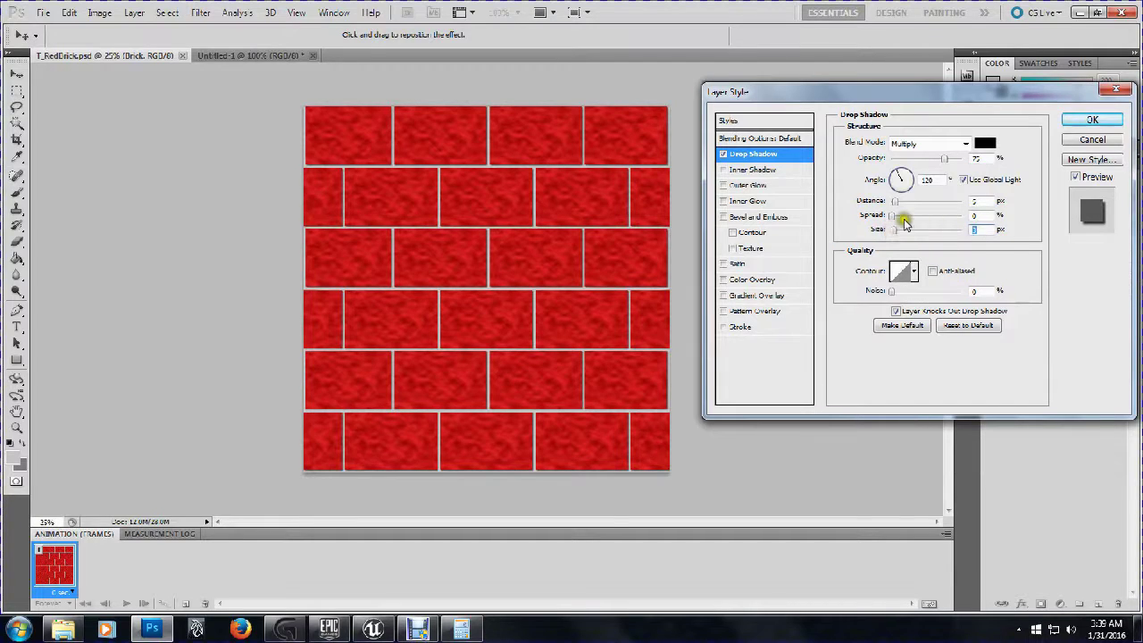
{"action": "left_click_drag", "start_coordinate": [894, 217], "coordinate": [905, 217]}
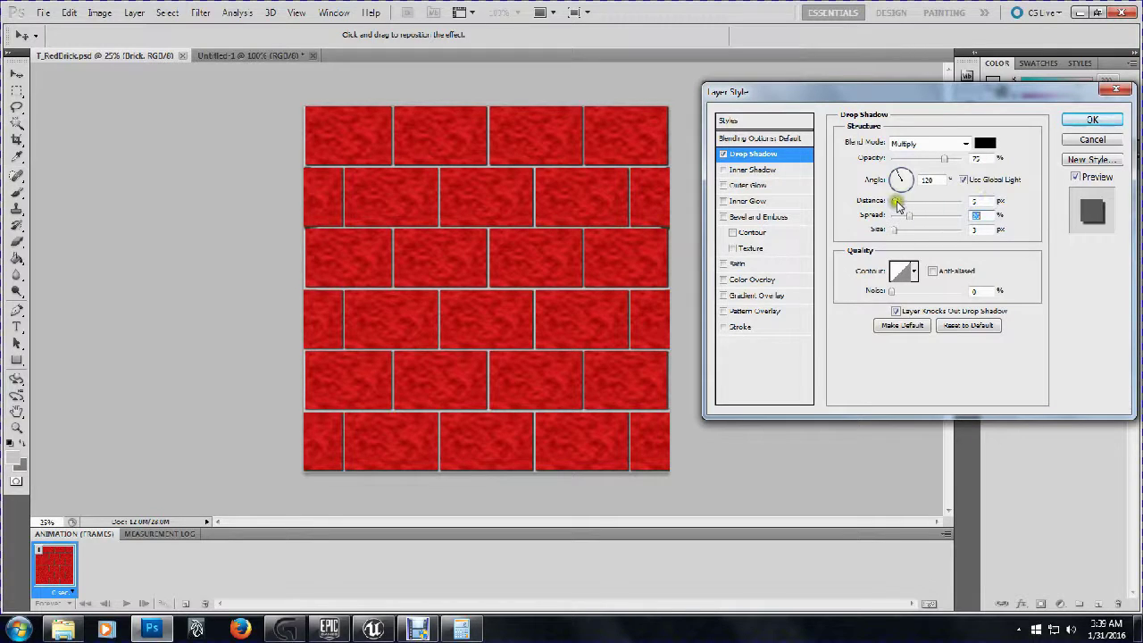
{"action": "left_click_drag", "start_coordinate": [896, 202], "coordinate": [843, 191]}
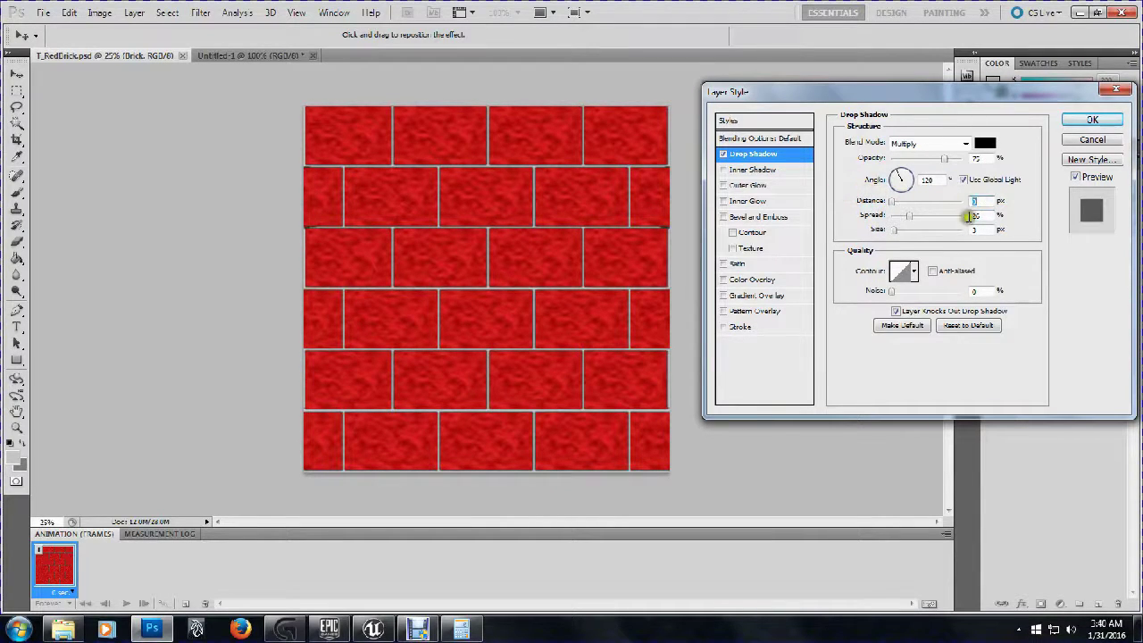
Try the bricks' drop shadow with 6% spread, 2 px distance and 9 px size, and turn the effect off again
{"action": "left_click_drag", "start_coordinate": [984, 215], "coordinate": [895, 218]}
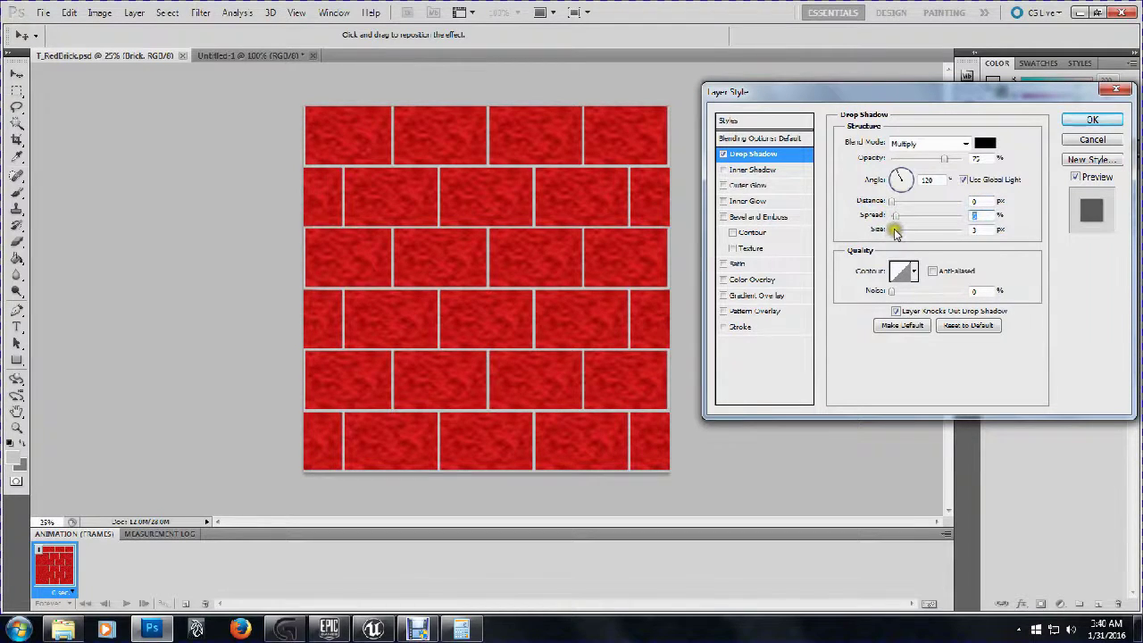
{"action": "left_click_drag", "start_coordinate": [894, 230], "coordinate": [903, 229]}
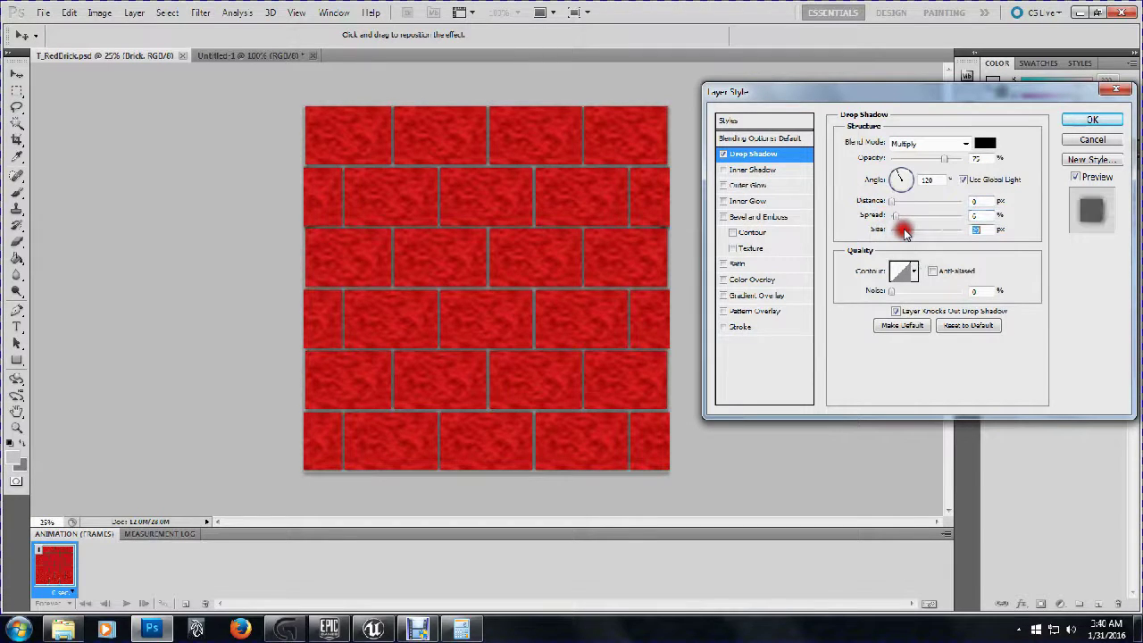
{"action": "left_click_drag", "start_coordinate": [986, 203], "coordinate": [922, 202]}
{"action": "type", "text": "2"}
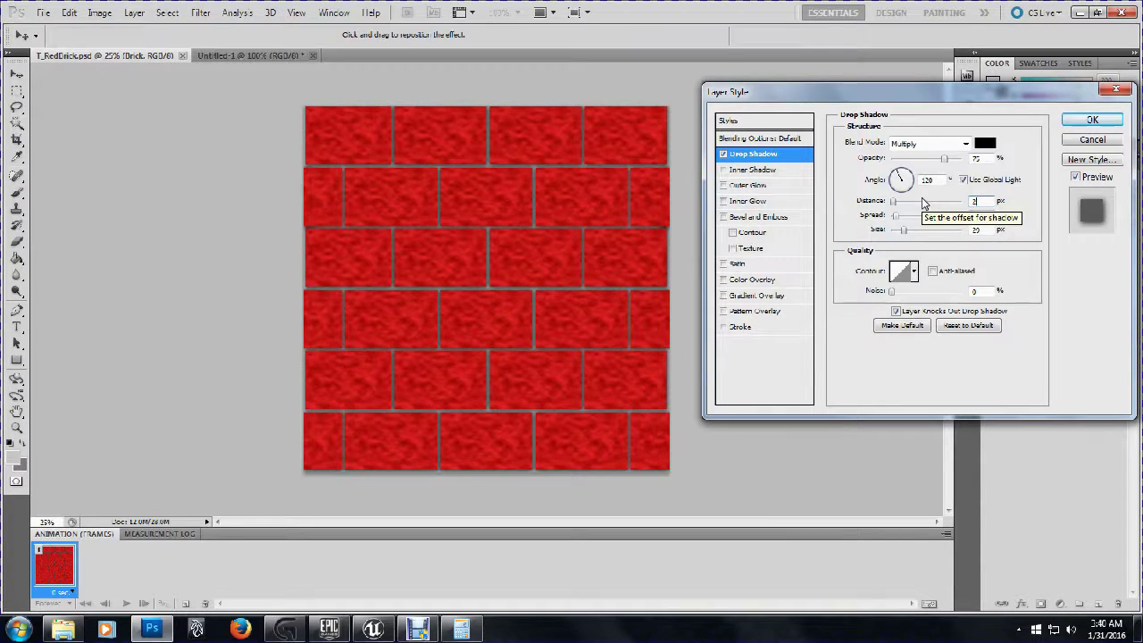
{"action": "left_click_drag", "start_coordinate": [903, 231], "coordinate": [897, 232]}
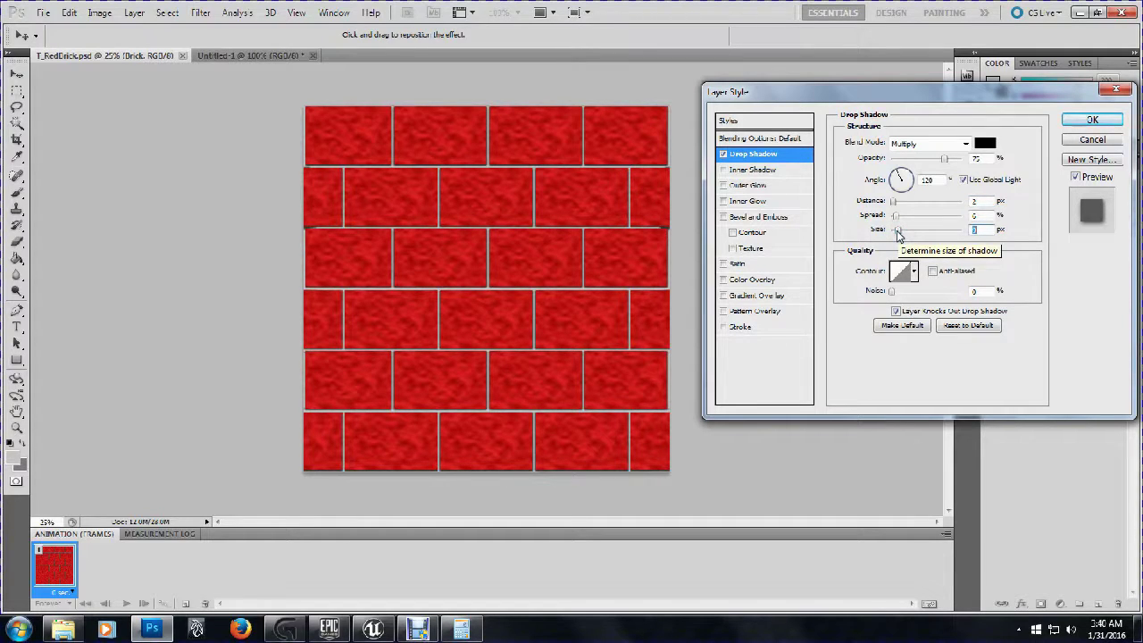
{"action": "left_click", "coordinate": [898, 231]}
{"action": "left_click_drag", "start_coordinate": [897, 233], "coordinate": [890, 234]}
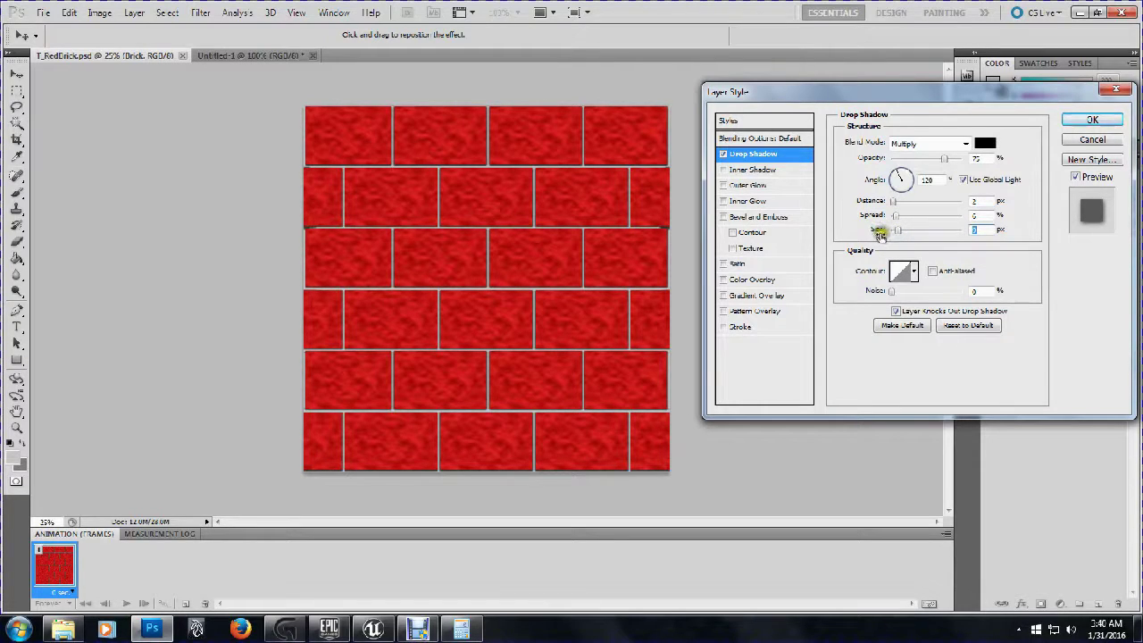
{"action": "left_click", "coordinate": [876, 222]}
{"action": "left_click", "coordinate": [724, 154]}
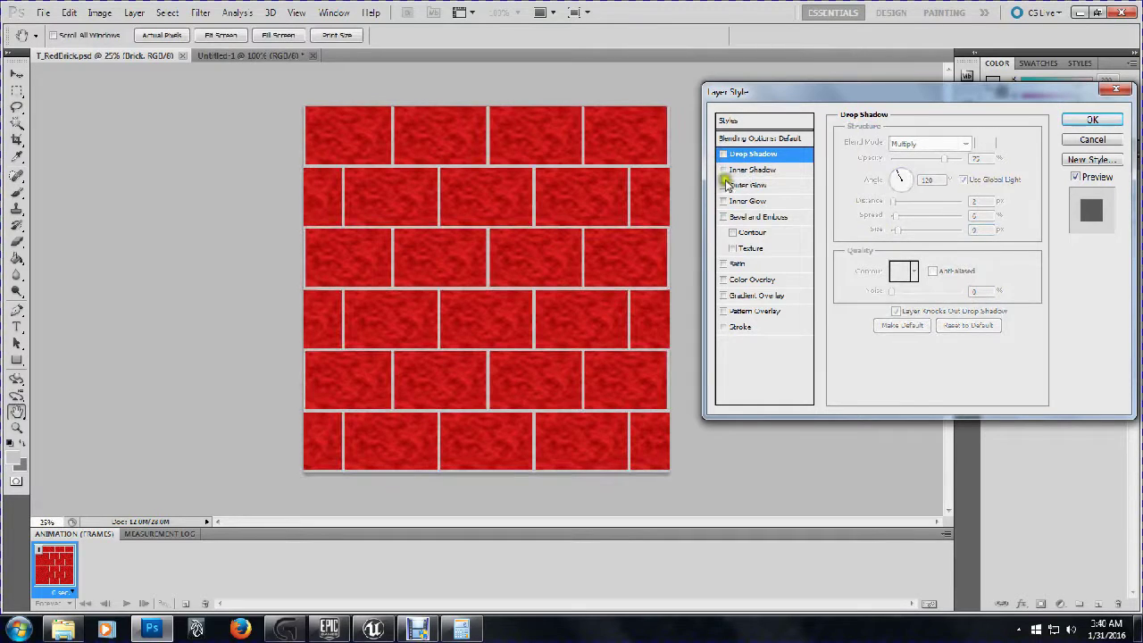
Try an inner shadow on the Brick layer with 43% choke and 0 px distance, adjust its size, and turn it off again
{"action": "left_click", "coordinate": [723, 169]}
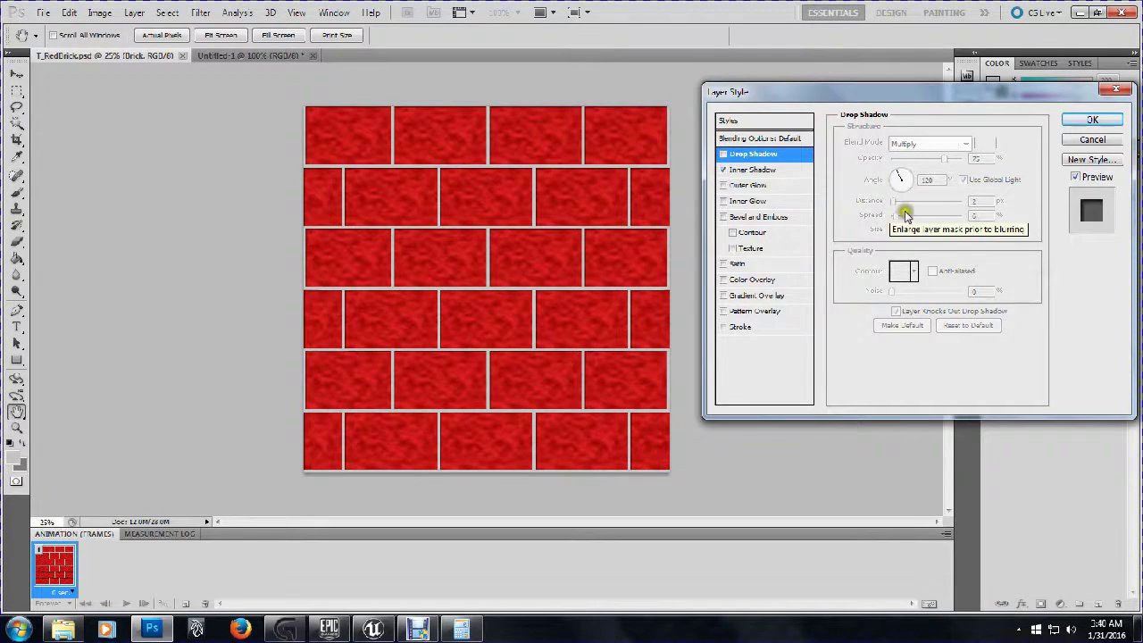
{"action": "left_click", "coordinate": [772, 170]}
{"action": "mouse_move", "coordinate": [895, 231]}
{"action": "left_mouse_down"}
{"action": "mouse_move", "coordinate": [934, 231]}
{"action": "mouse_move", "coordinate": [897, 231]}
{"action": "mouse_move", "coordinate": [907, 217]}
{"action": "mouse_move", "coordinate": [947, 216]}
{"action": "mouse_move", "coordinate": [924, 211]}
{"action": "mouse_move", "coordinate": [1012, 205]}
{"action": "mouse_move", "coordinate": [924, 198]}
{"action": "left_mouse_up"}
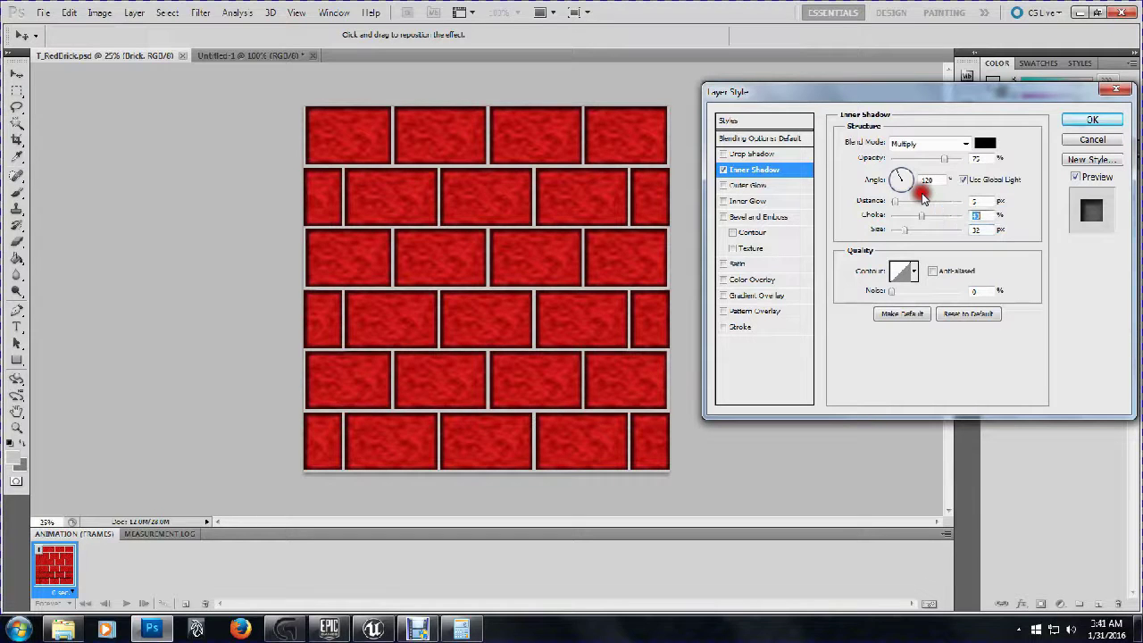
{"action": "left_click_drag", "start_coordinate": [896, 199], "coordinate": [876, 197]}
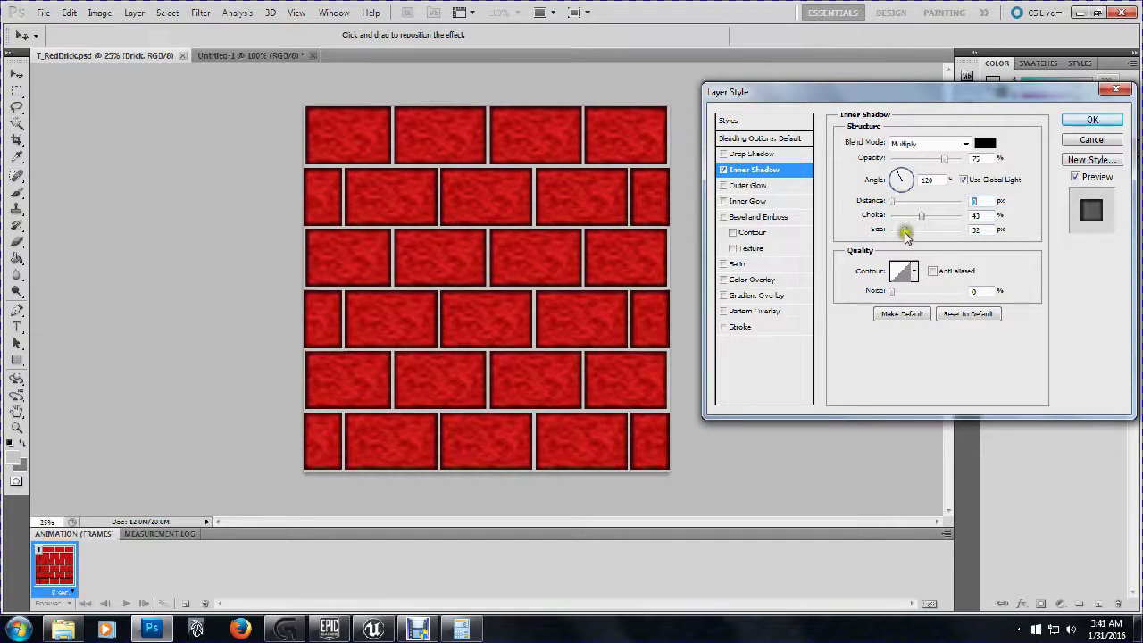
{"action": "left_click_drag", "start_coordinate": [908, 230], "coordinate": [902, 230]}
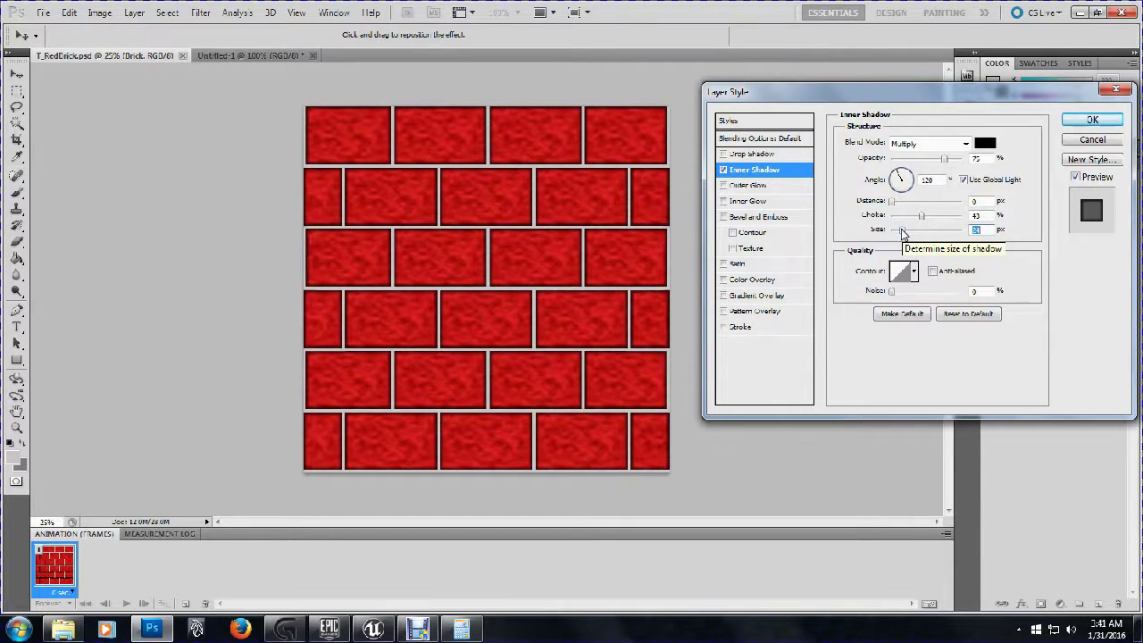
{"action": "left_click", "coordinate": [723, 170]}
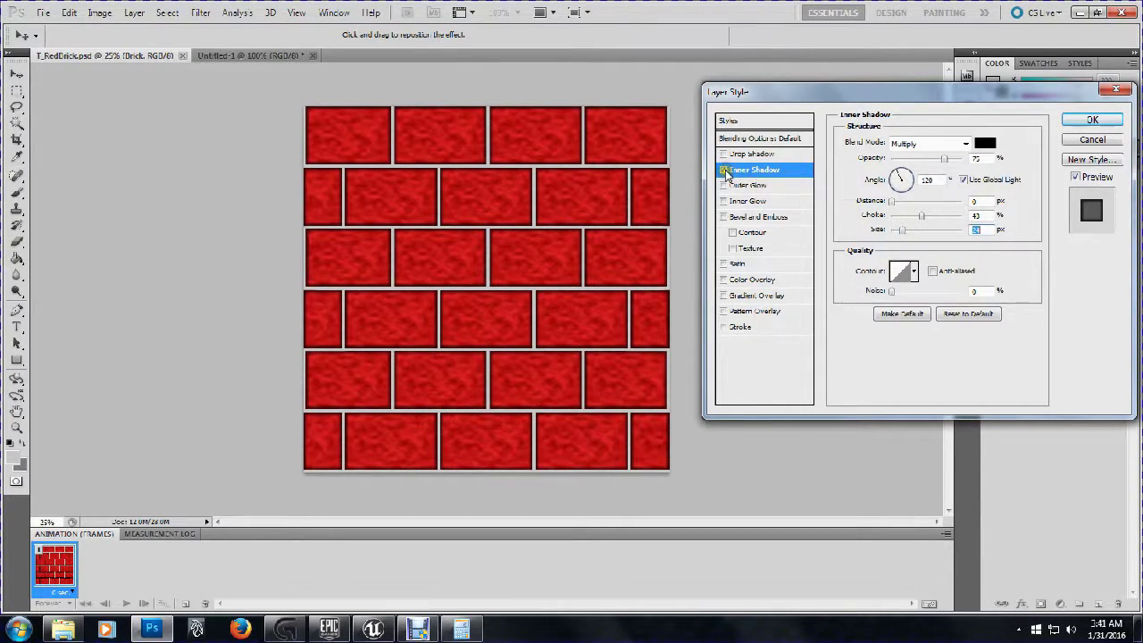
Apply a Bevel and Emboss effect with the smooth Inner Bevel style, 100% depth and 5 px size to the Brick layer
{"action": "left_click", "coordinate": [750, 217]}
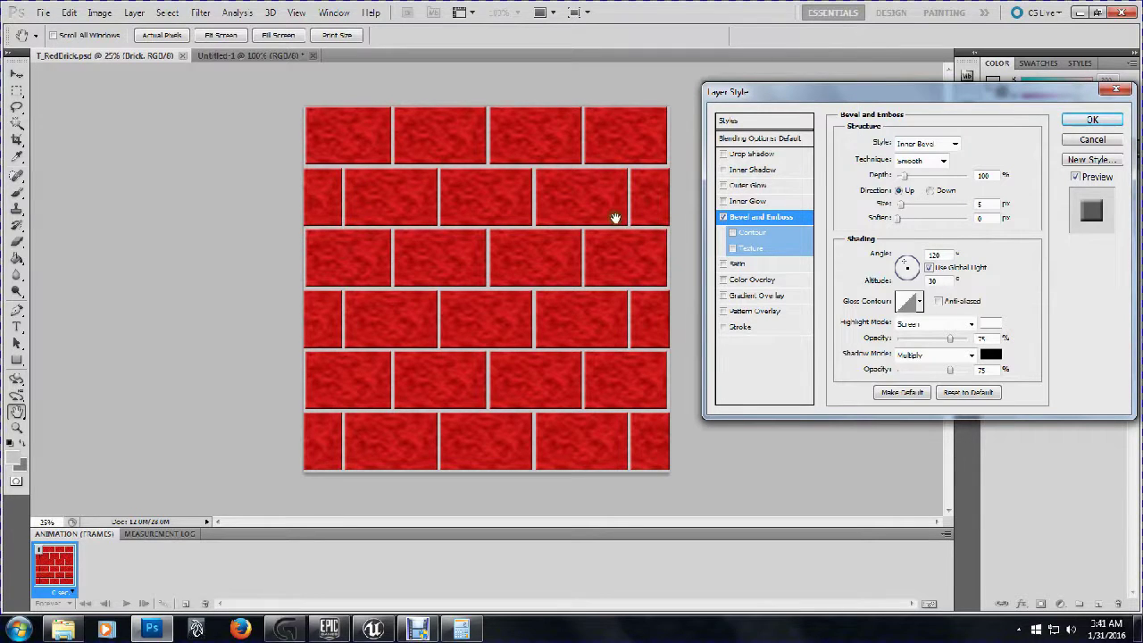
{"action": "left_click", "coordinate": [1094, 119]}
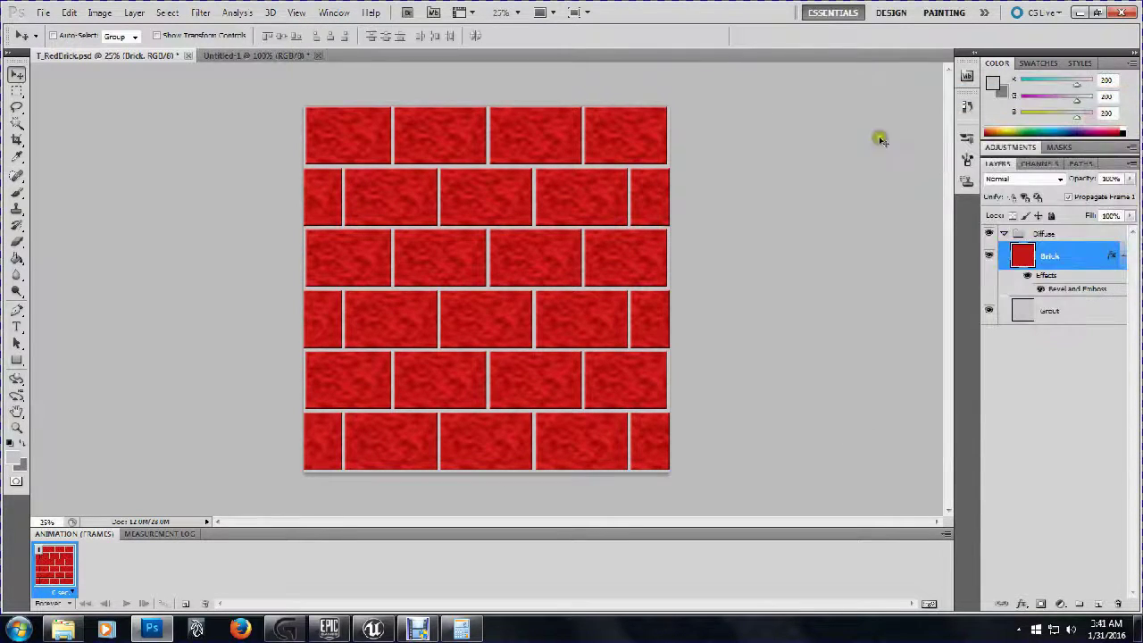
Open the Offset filter for the beveled Brick layer
{"action": "left_click", "coordinate": [200, 13]}
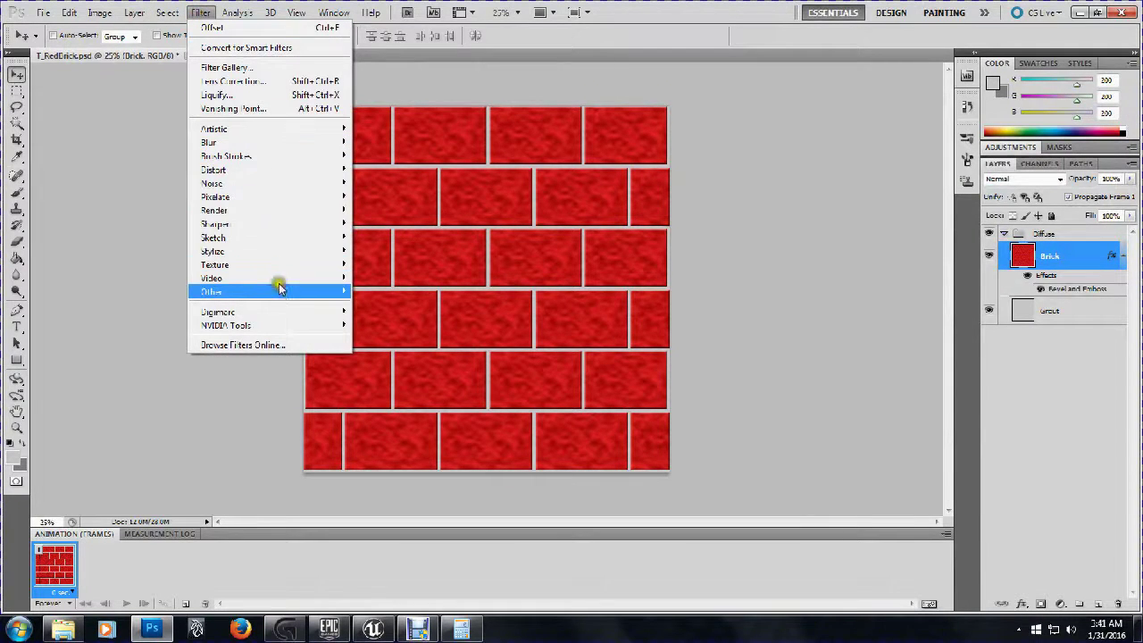
{"action": "mouse_move", "coordinate": [277, 291]}
{"action": "left_click", "coordinate": [384, 346]}
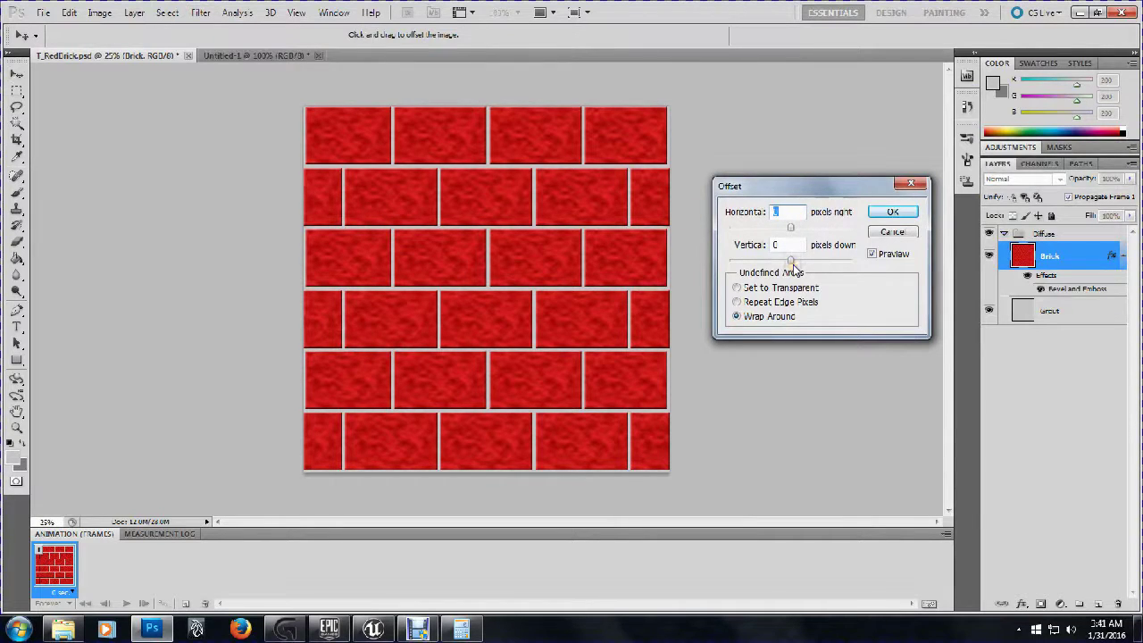
Try a horizontal offset of 1024 pixels on the Brick layer
{"action": "type", "text": "1024"}
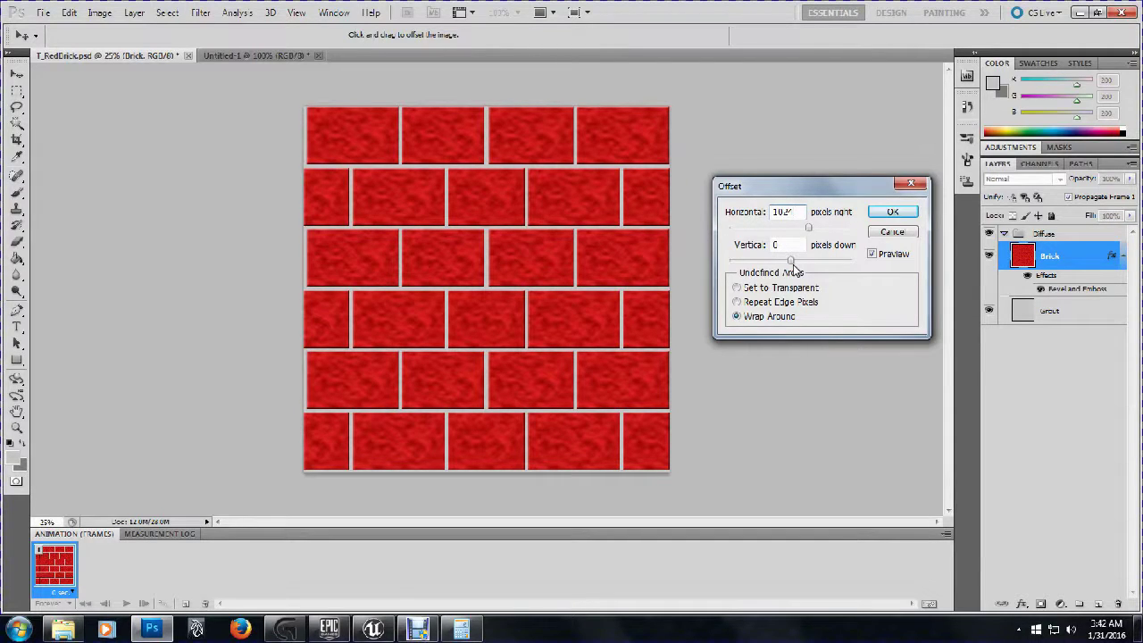
{"action": "left_click", "coordinate": [895, 232]}
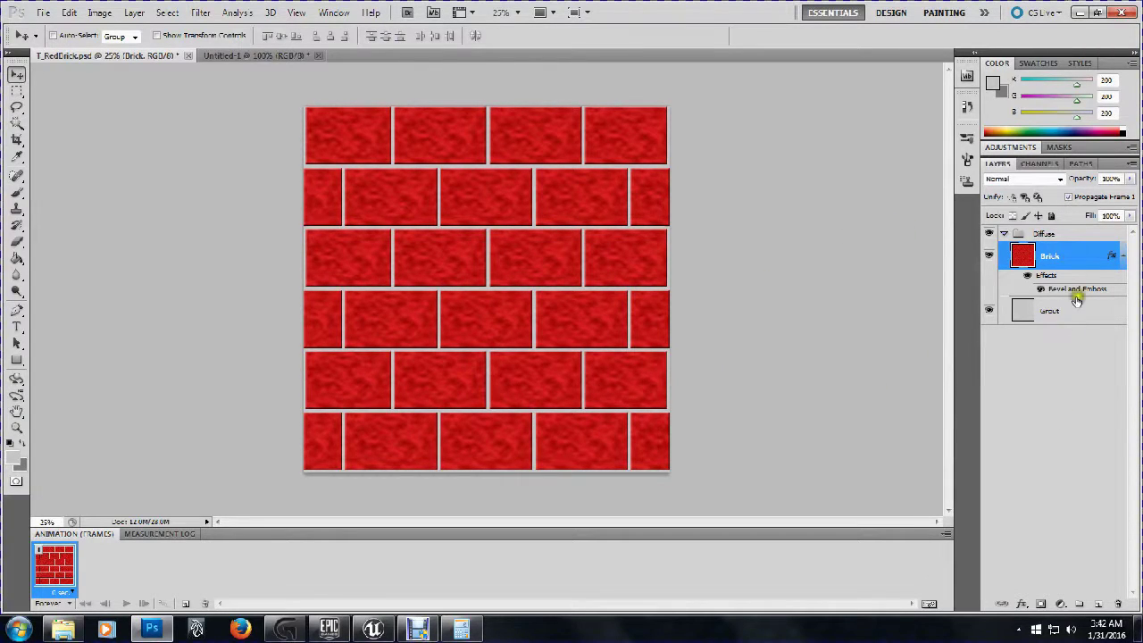
Duplicate the Brick layer below the Diffuse group and merge the copy with a new empty layer
{"action": "left_click_drag", "start_coordinate": [1072, 256], "coordinate": [1069, 507]}
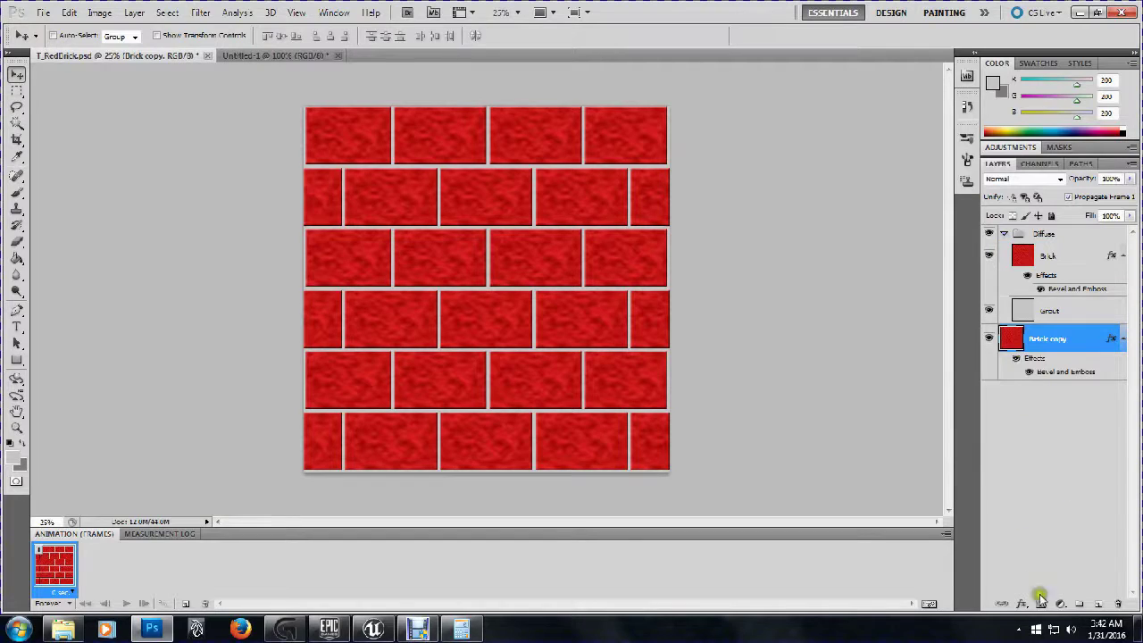
{"action": "left_click", "coordinate": [1098, 604]}
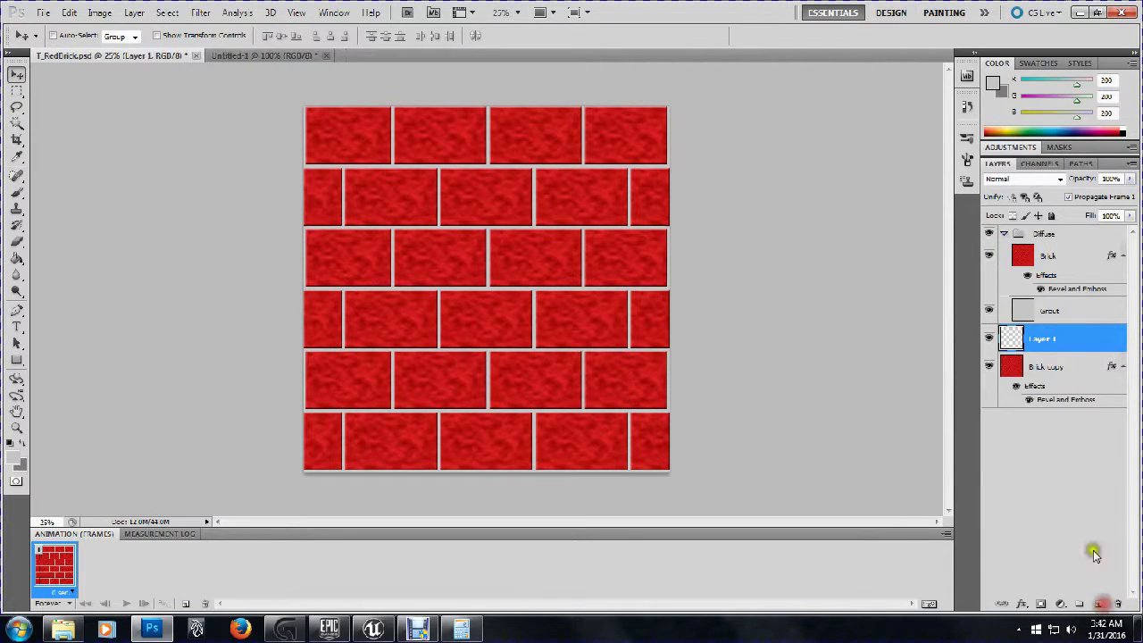
{"action": "left_click", "coordinate": [1054, 367], "text": "ctrl"}
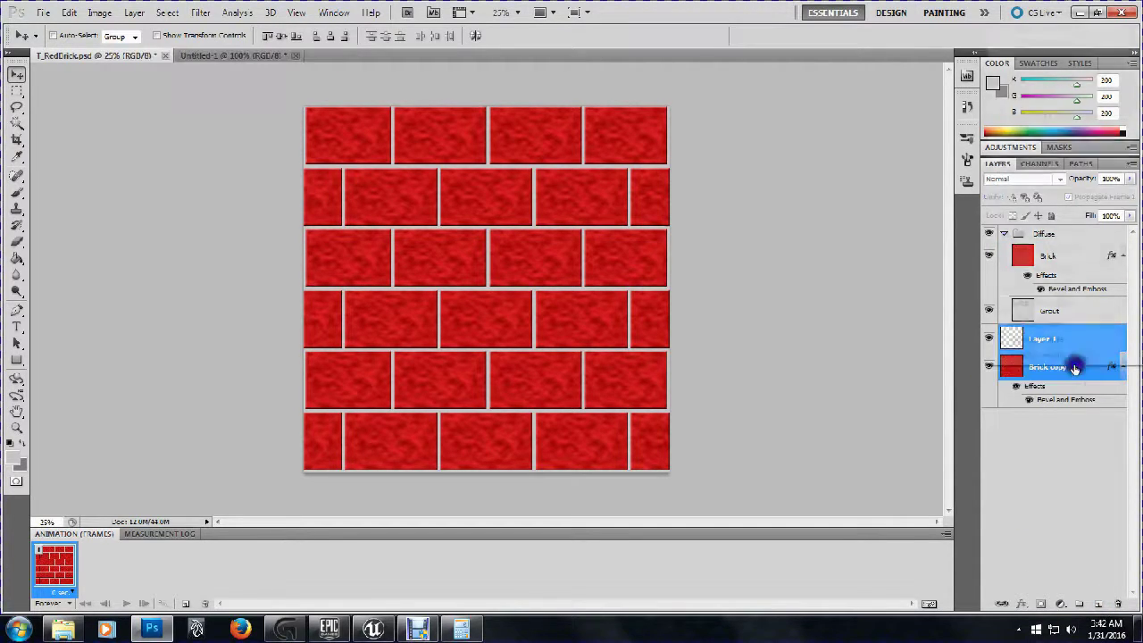
{"action": "right_click", "coordinate": [1077, 366]}
{"action": "left_click", "coordinate": [1036, 323]}
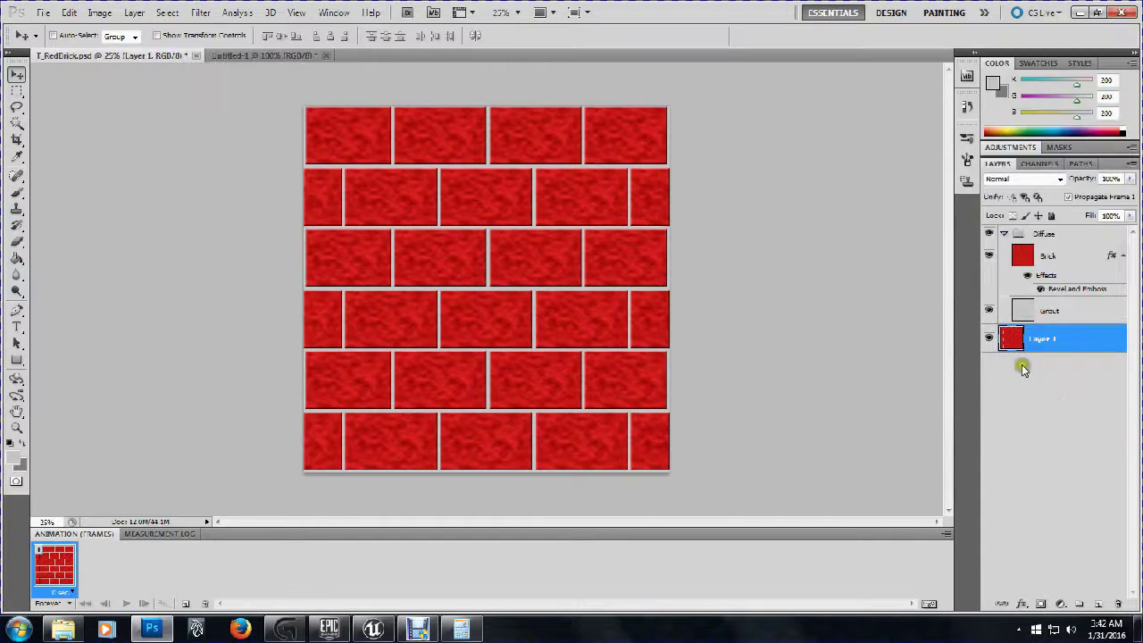
Hide the Diffuse group and offset Layer 1 horizontally by 1024 pixels with Wrap Around
{"action": "left_click", "coordinate": [1002, 233]}
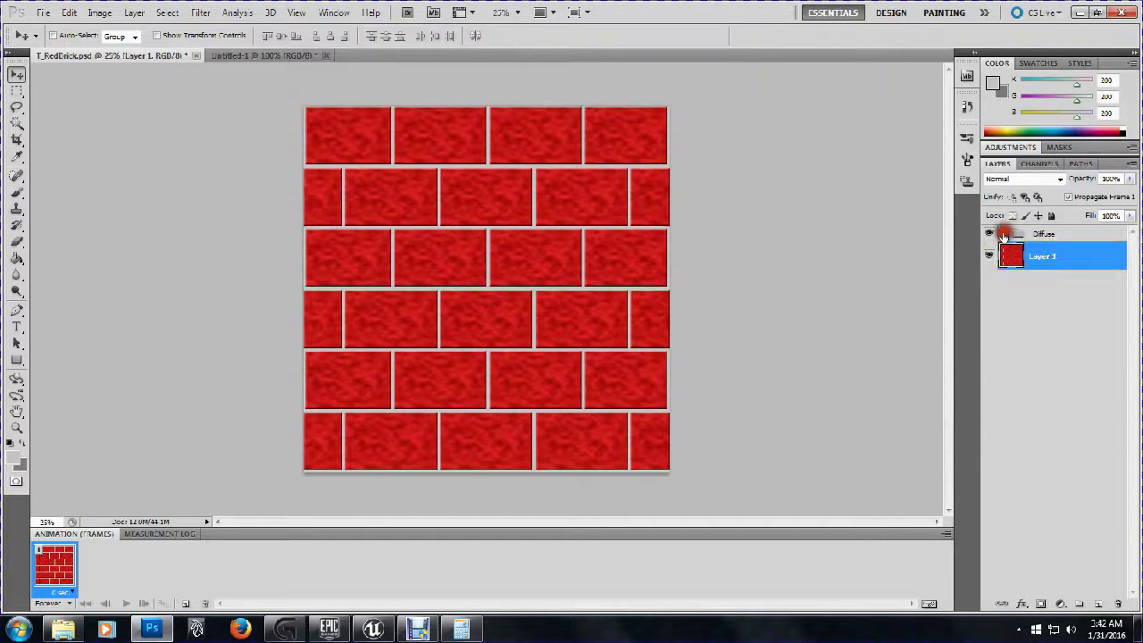
{"action": "left_click", "coordinate": [992, 234]}
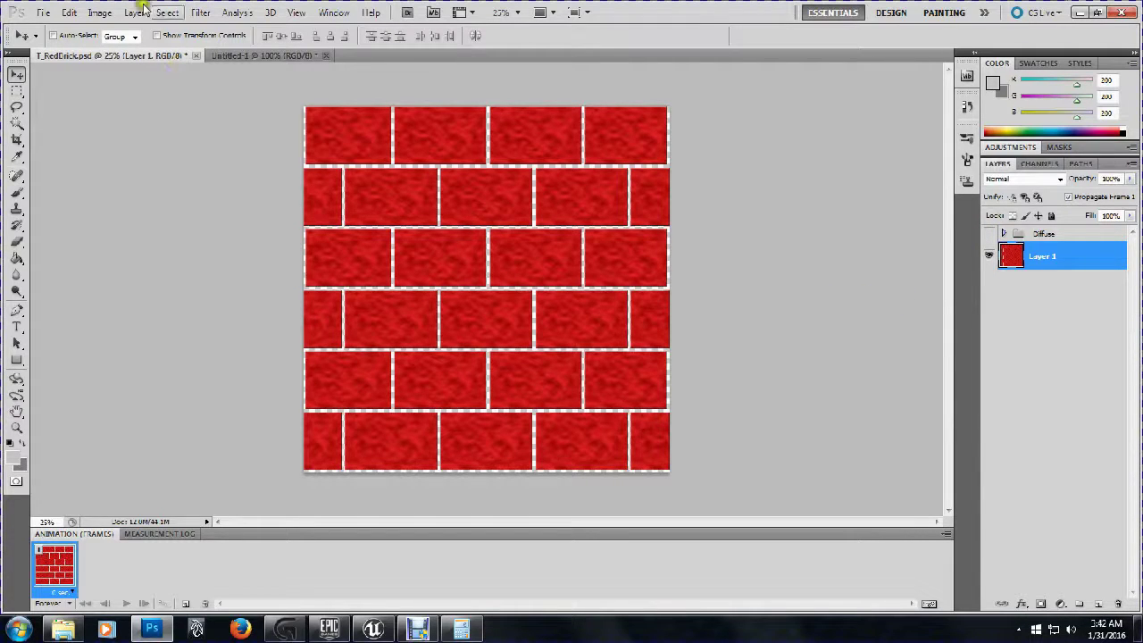
{"action": "left_click", "coordinate": [200, 13]}
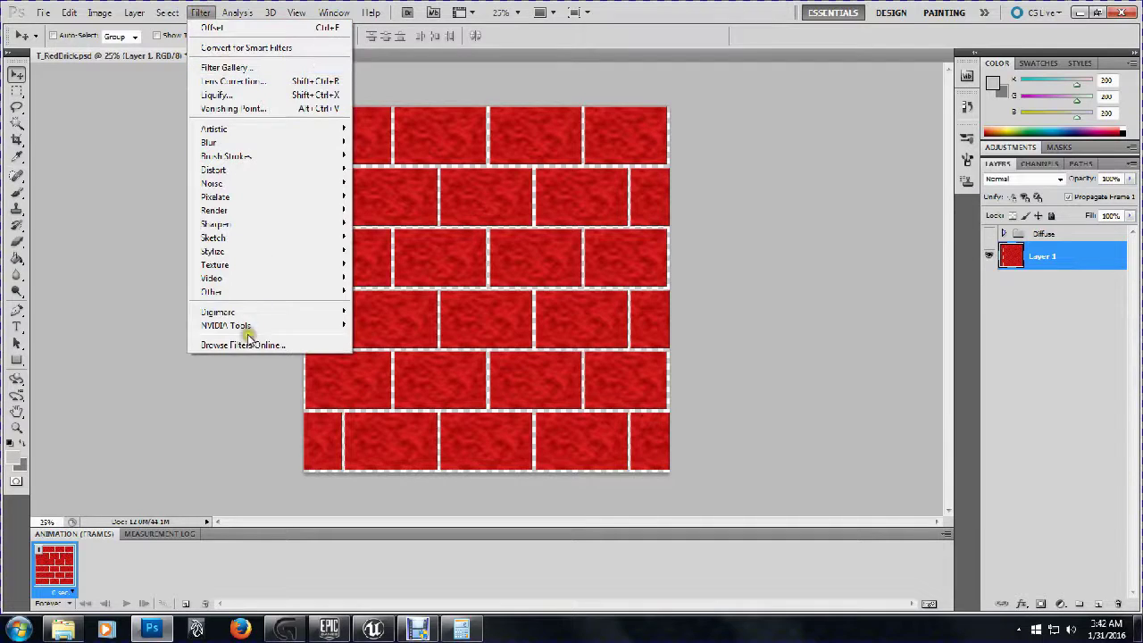
{"action": "left_click", "coordinate": [263, 291]}
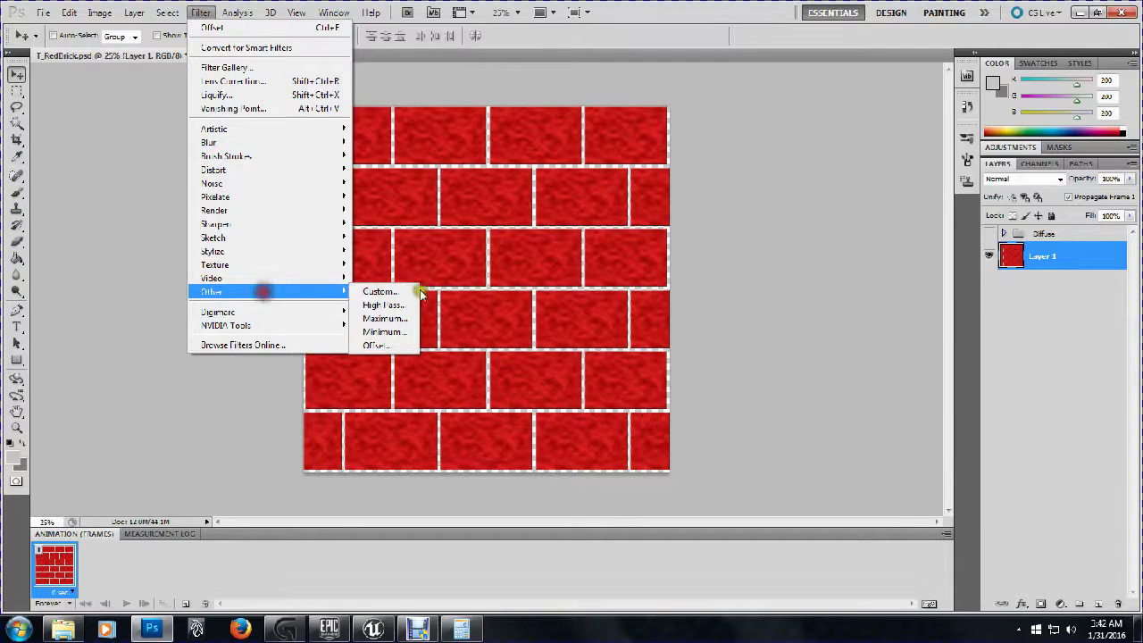
{"action": "left_click", "coordinate": [386, 346]}
{"action": "left_click_drag", "start_coordinate": [795, 215], "coordinate": [720, 212]}
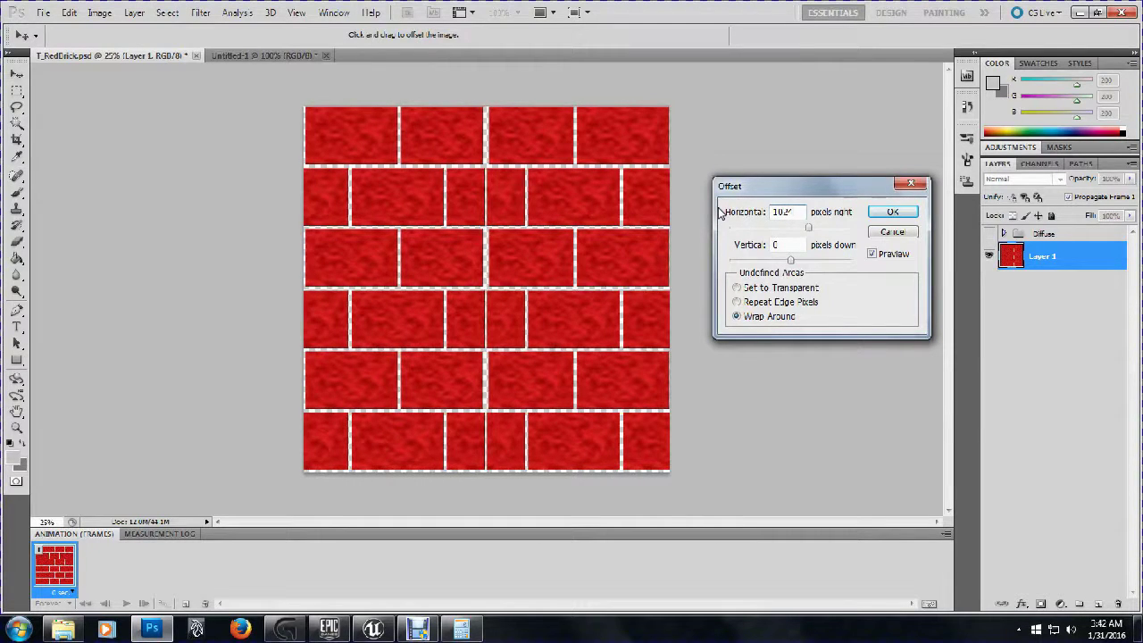
{"action": "left_click", "coordinate": [885, 212]}
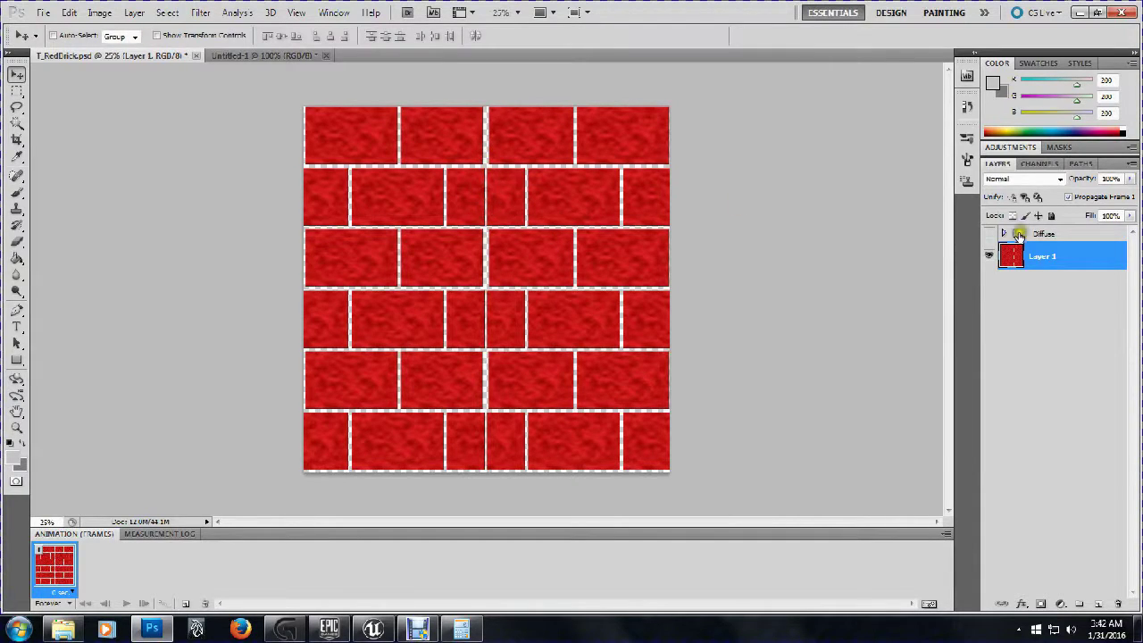
With the Diffuse group shown and Layer 1 hidden, reapply the last Offset filter to the Brick layer
{"action": "left_click", "coordinate": [989, 233]}
{"action": "left_click", "coordinate": [1004, 233]}
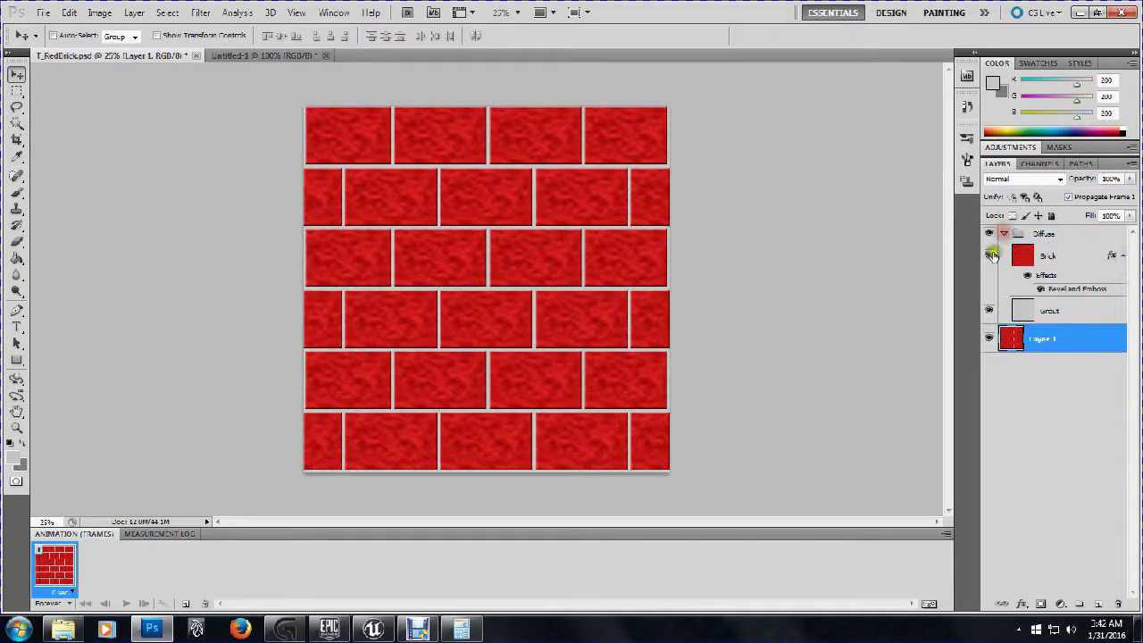
{"action": "left_click", "coordinate": [988, 338]}
{"action": "left_click", "coordinate": [1069, 258]}
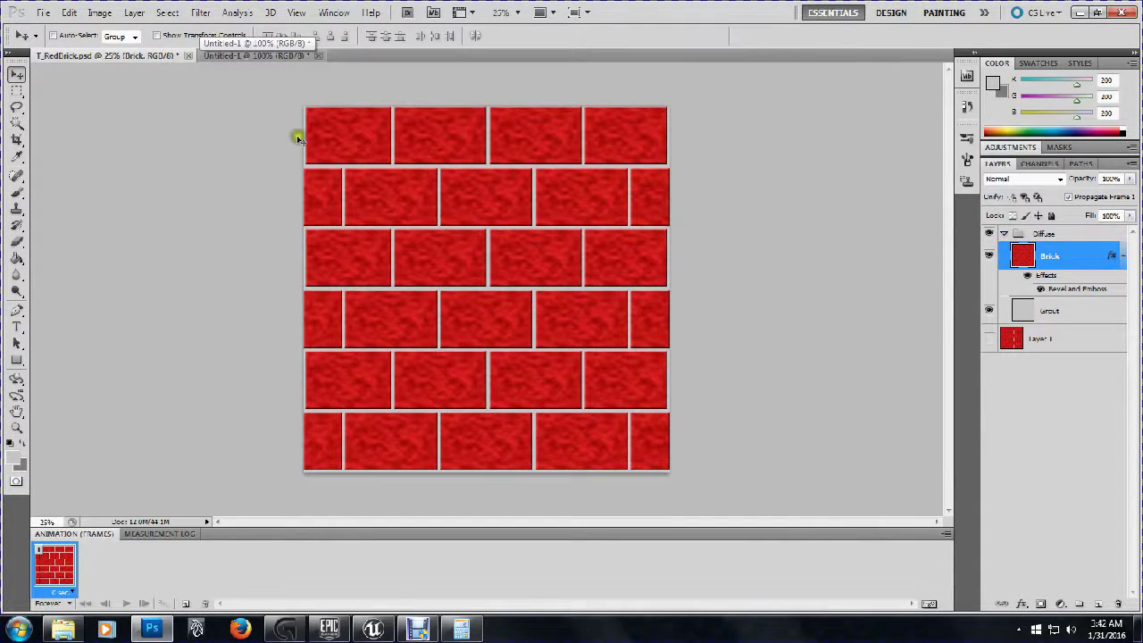
{"action": "left_click", "coordinate": [200, 13]}
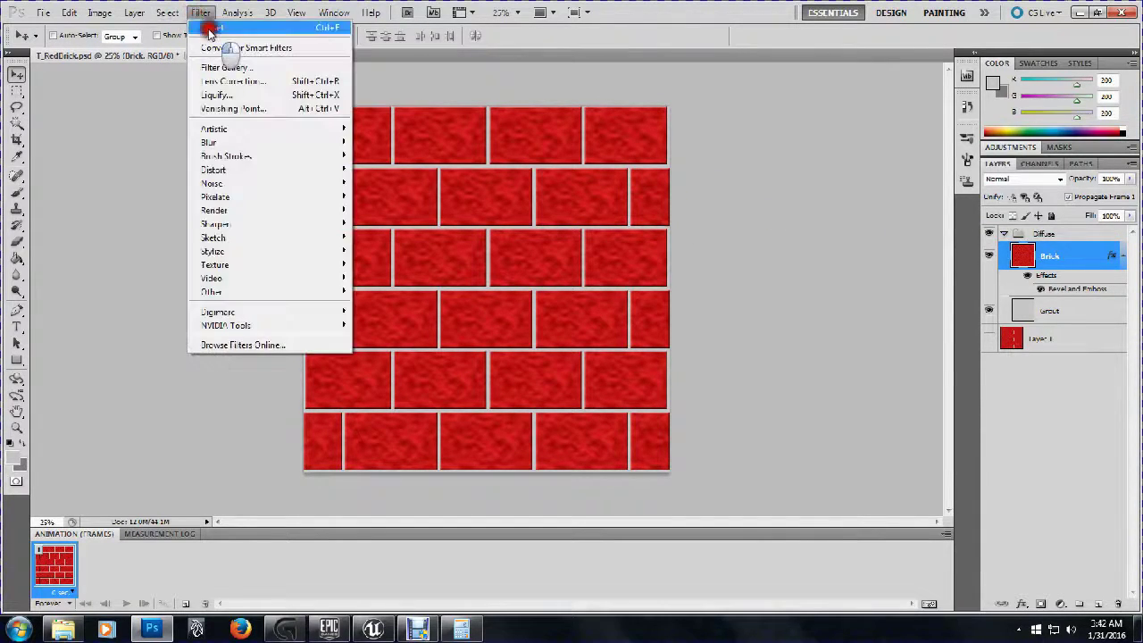
{"action": "left_click", "coordinate": [209, 28]}
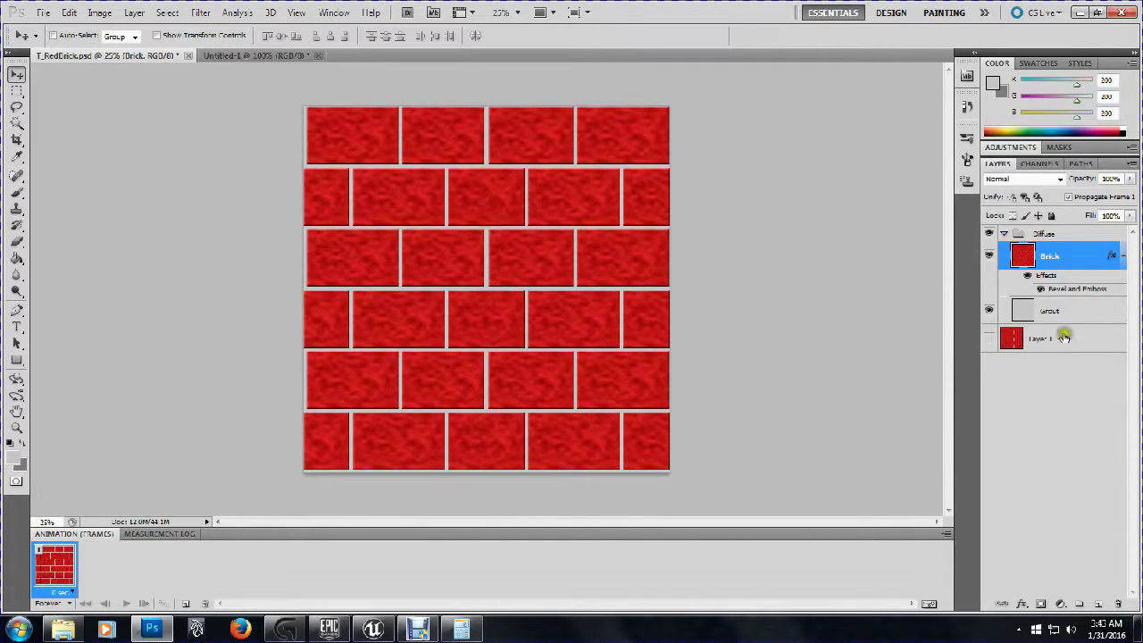
Hide the Brick and Grout layers and show Layer 1
{"action": "left_click", "coordinate": [989, 257]}
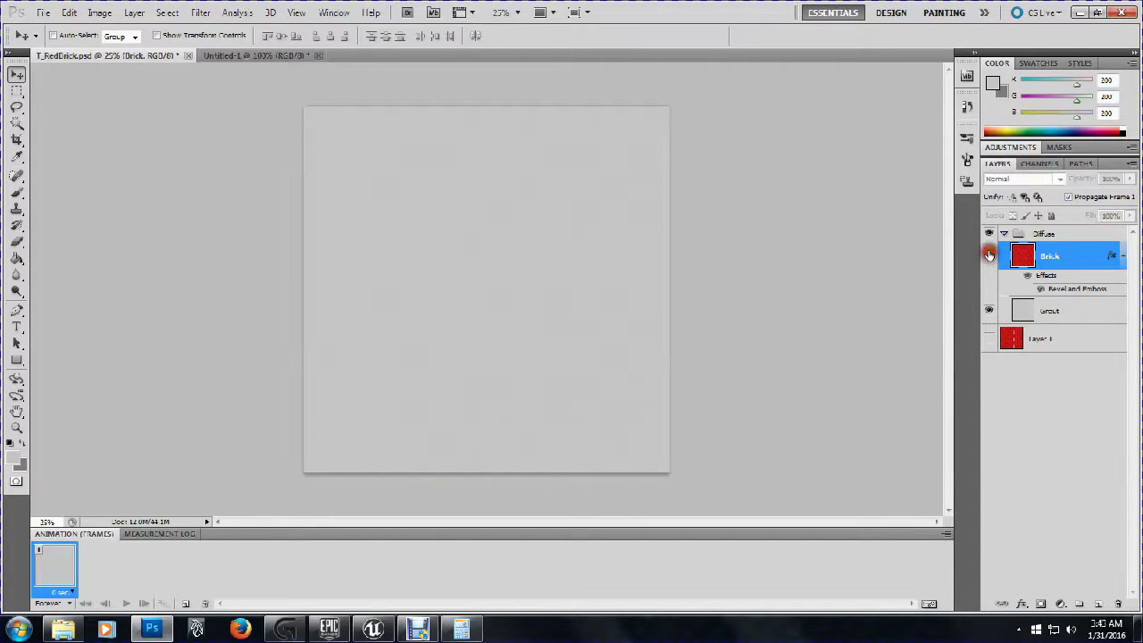
{"action": "left_click", "coordinate": [987, 308]}
{"action": "left_click", "coordinate": [982, 342]}
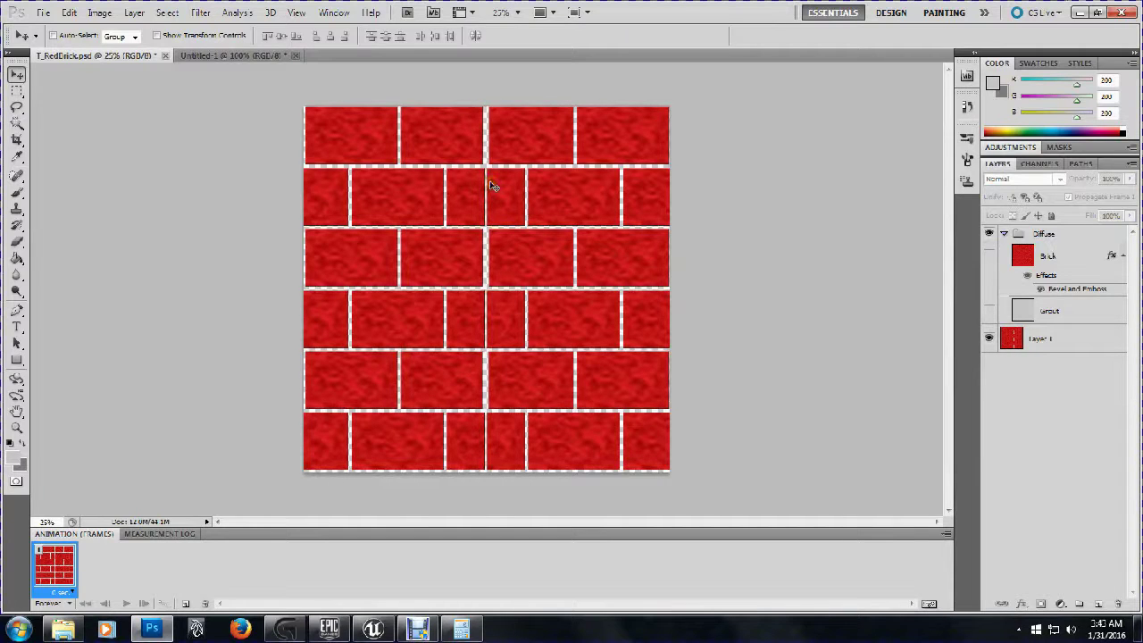
Examine the vertical seam down the middle of Layer 1 up close
{"action": "key", "text": "ctrl+plus"}
{"action": "key", "text": "ctrl+plus"}
{"action": "key", "text": "ctrl+plus"}
{"action": "key", "text": "ctrl+plus"}
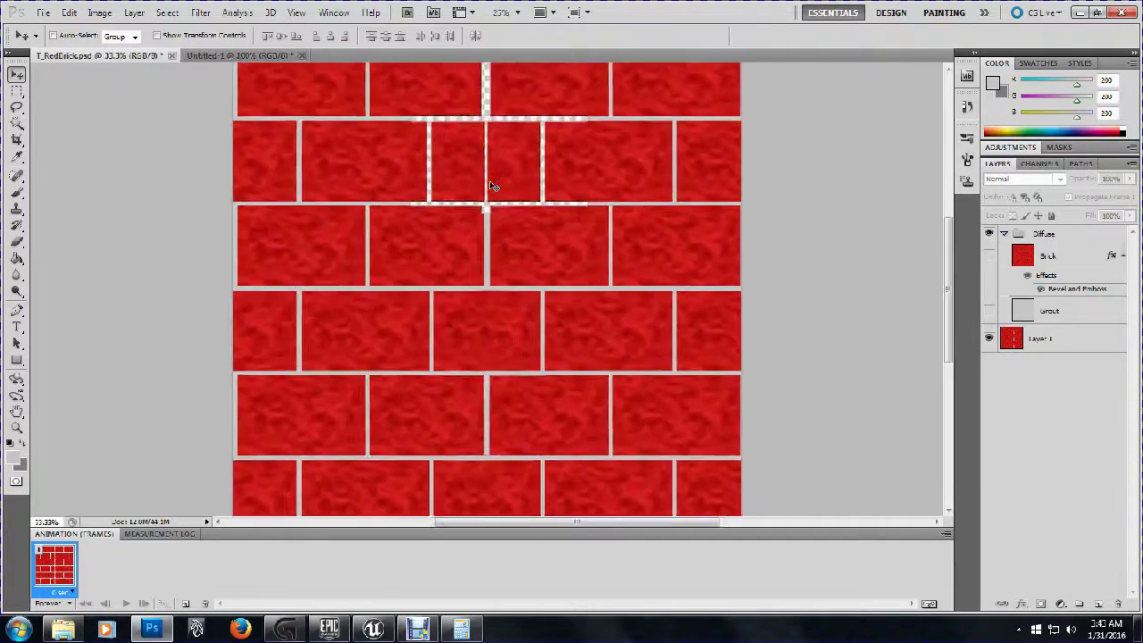
{"action": "scroll", "coordinate": [491, 186], "scroll_direction": "up", "scroll_amount": 6}
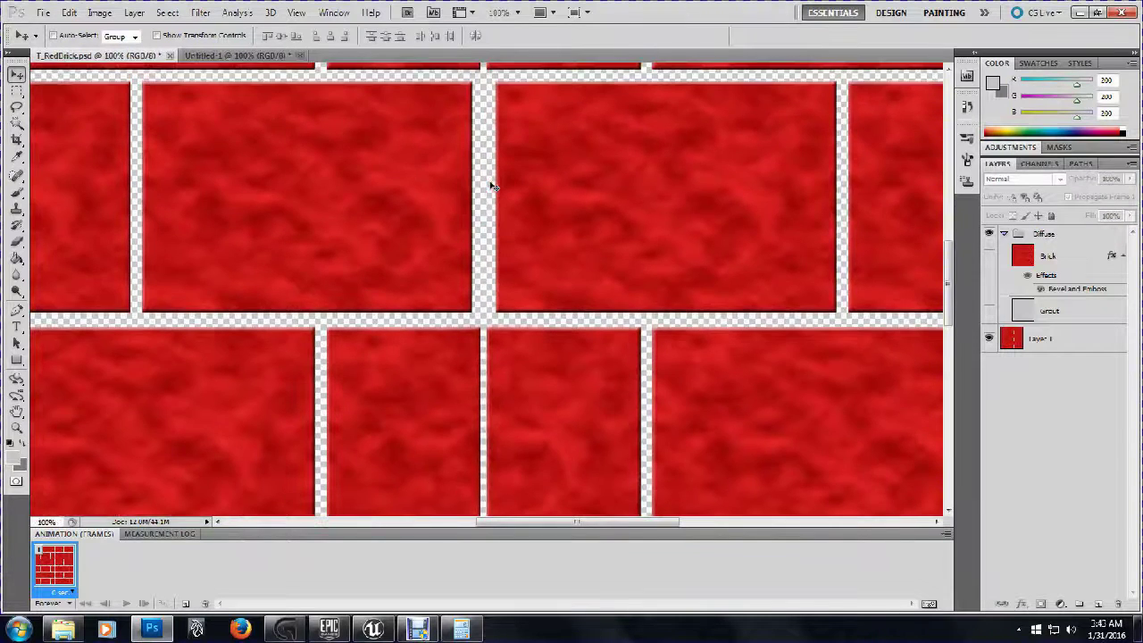
{"action": "scroll", "coordinate": [491, 186], "scroll_direction": "up", "scroll_amount": 4}
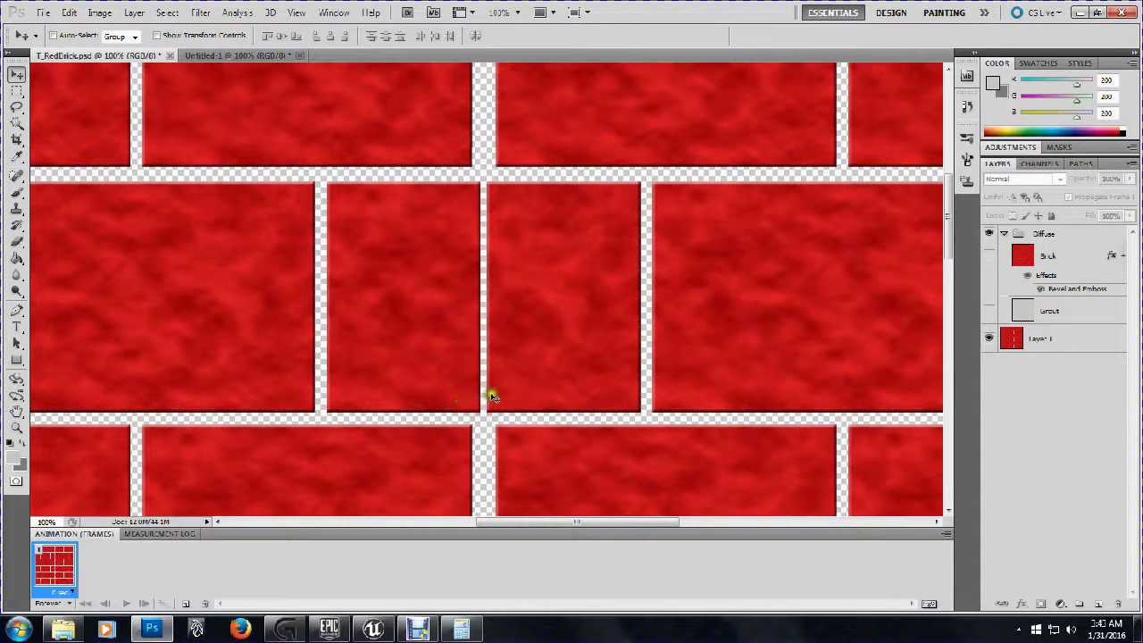
{"action": "scroll", "coordinate": [505, 289], "scroll_direction": "down", "scroll_amount": 2}
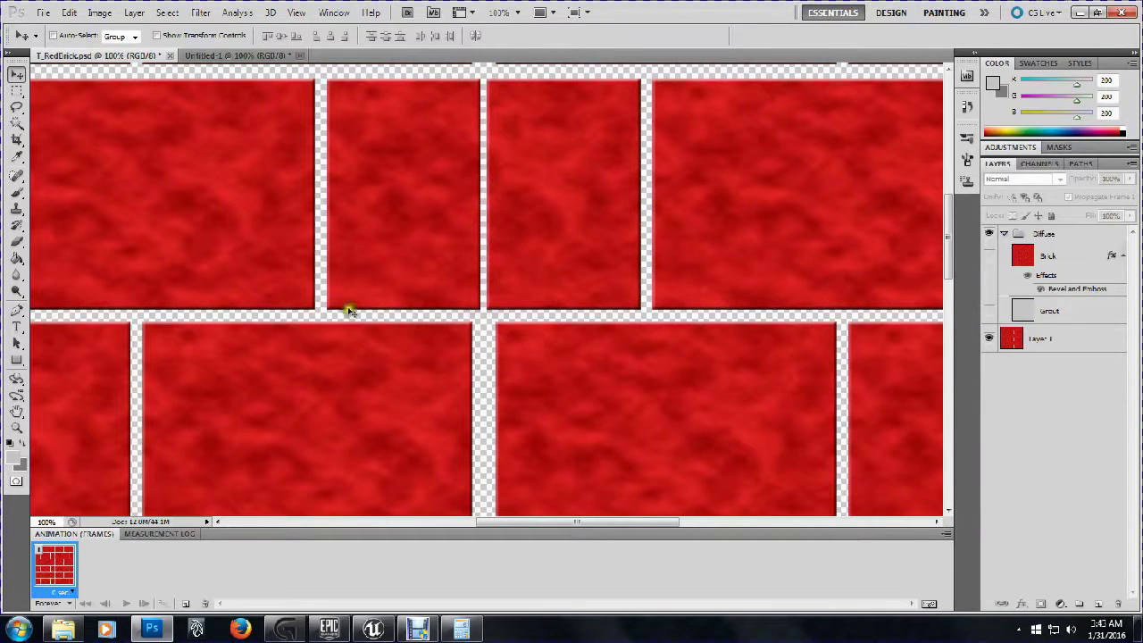
{"action": "scroll", "coordinate": [550, 265], "scroll_direction": "up", "scroll_amount": 2}
{"action": "scroll", "coordinate": [551, 268], "scroll_direction": "up", "scroll_amount": 1}
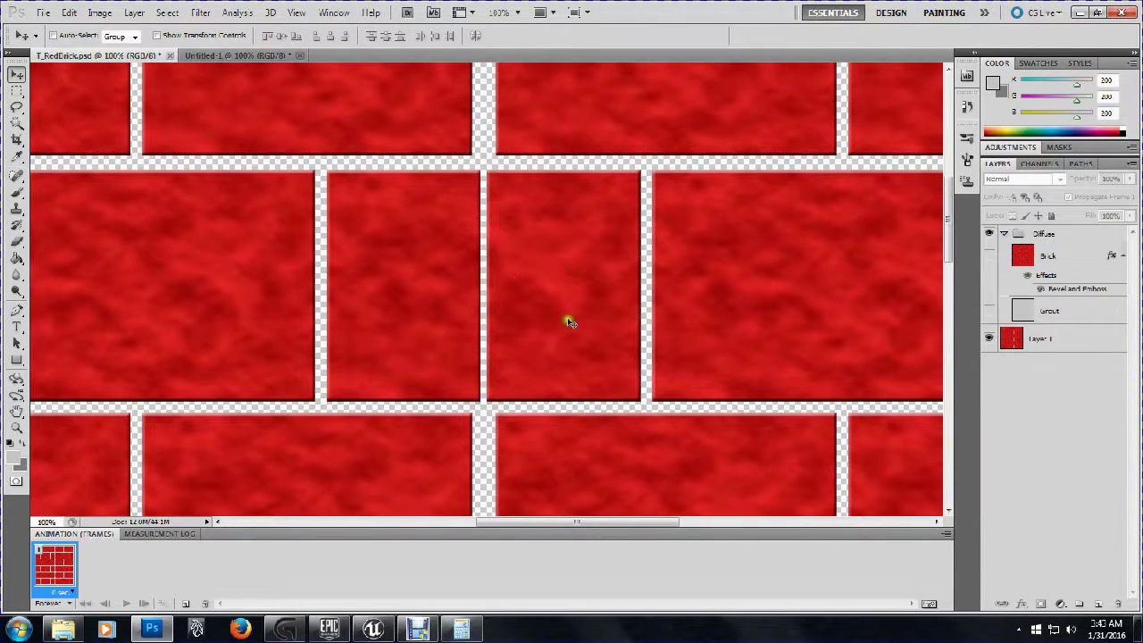
{"action": "scroll", "coordinate": [569, 320], "scroll_direction": "down", "scroll_amount": 2}
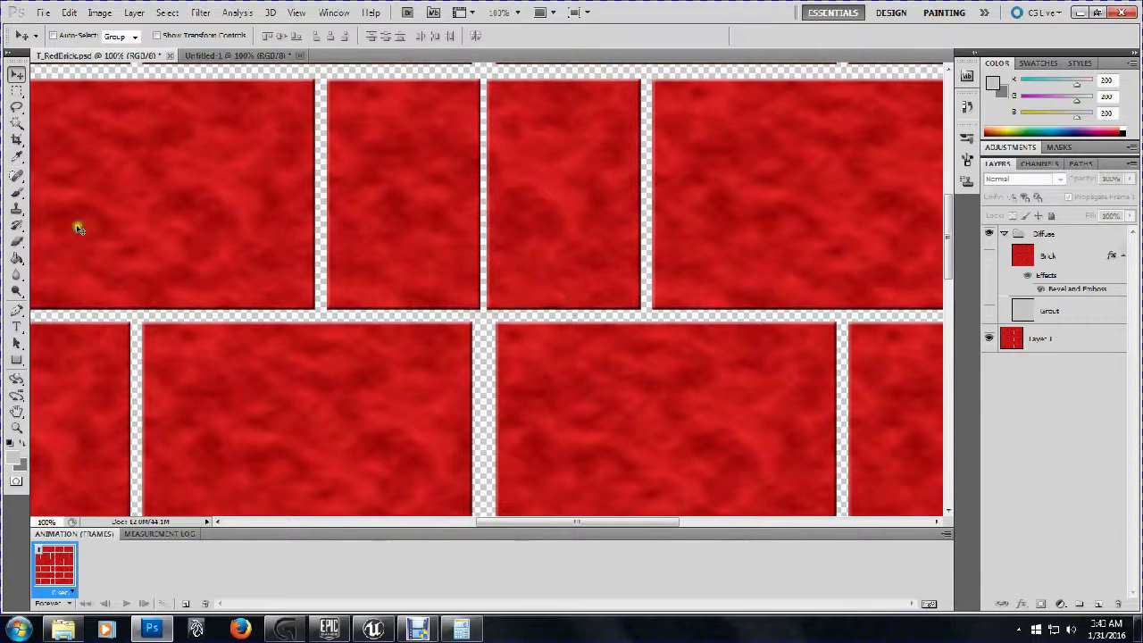
On Layer 1, start covering the seam in the split middle brick by cloning nearby brick texture with the Clone Stamp tool
{"action": "left_click", "coordinate": [15, 210]}
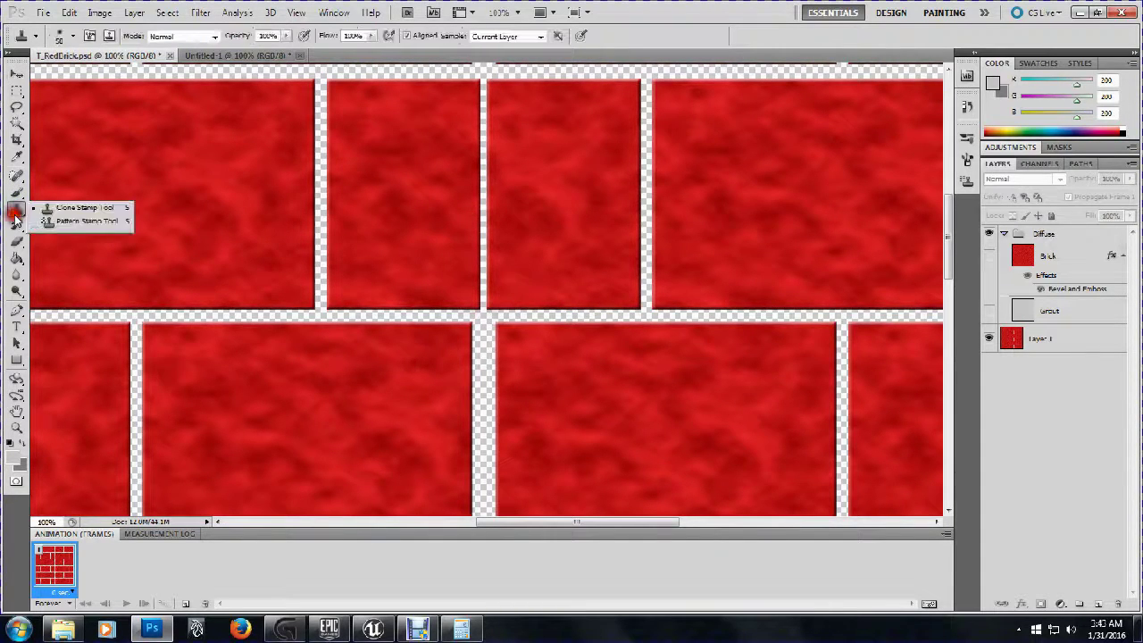
{"action": "left_click", "coordinate": [1074, 342]}
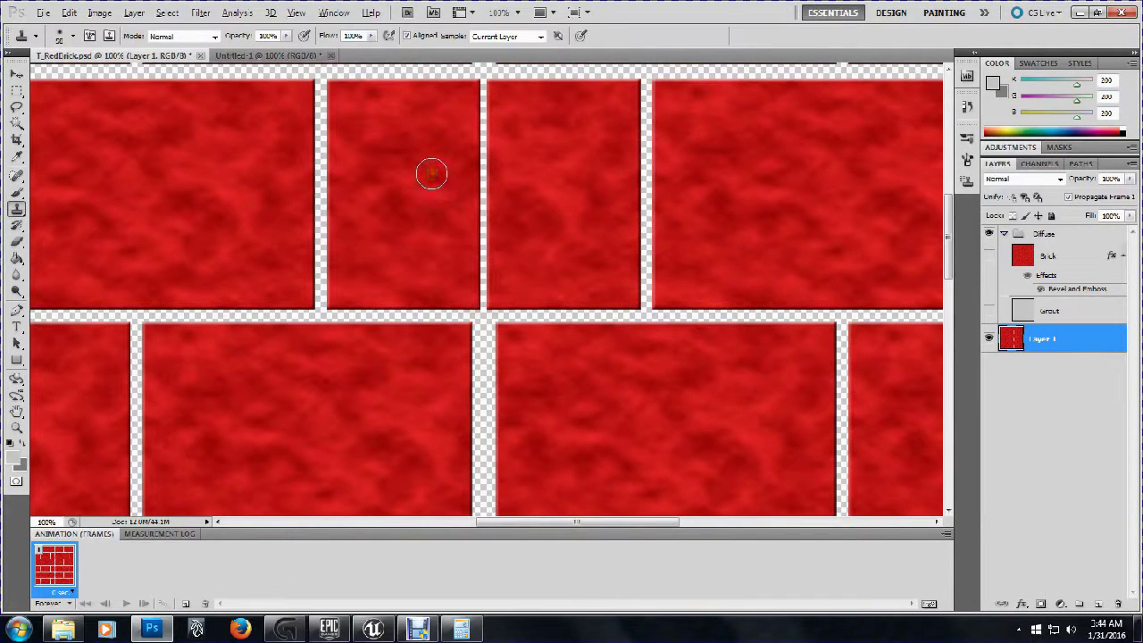
{"action": "mouse_move", "coordinate": [438, 176]}
{"action": "left_mouse_down"}
{"action": "mouse_move", "coordinate": [520, 168]}
{"action": "mouse_move", "coordinate": [458, 167]}
{"action": "mouse_move", "coordinate": [582, 182]}
{"action": "mouse_move", "coordinate": [468, 169]}
{"action": "mouse_move", "coordinate": [514, 199]}
{"action": "mouse_move", "coordinate": [509, 158]}
{"action": "left_mouse_up"}
{"action": "left_click", "coordinate": [582, 182]}
{"action": "left_click", "coordinate": [533, 175], "text": "alt"}
{"action": "left_click", "coordinate": [524, 181], "text": "alt"}
{"action": "mouse_move", "coordinate": [437, 184]}
{"action": "left_mouse_down"}
{"action": "mouse_move", "coordinate": [417, 175]}
{"action": "mouse_move", "coordinate": [438, 176]}
{"action": "left_mouse_up"}
{"action": "left_click", "coordinate": [589, 245], "text": "alt"}
{"action": "mouse_move", "coordinate": [477, 175]}
{"action": "left_mouse_down"}
{"action": "mouse_move", "coordinate": [494, 162]}
{"action": "mouse_move", "coordinate": [464, 158]}
{"action": "mouse_move", "coordinate": [473, 186]}
{"action": "left_mouse_up"}
Clone texture from inside the split brick down along the rest of its central seam, towards its lower edge
{"action": "scroll", "coordinate": [497, 208], "scroll_direction": "up", "scroll_amount": 1}
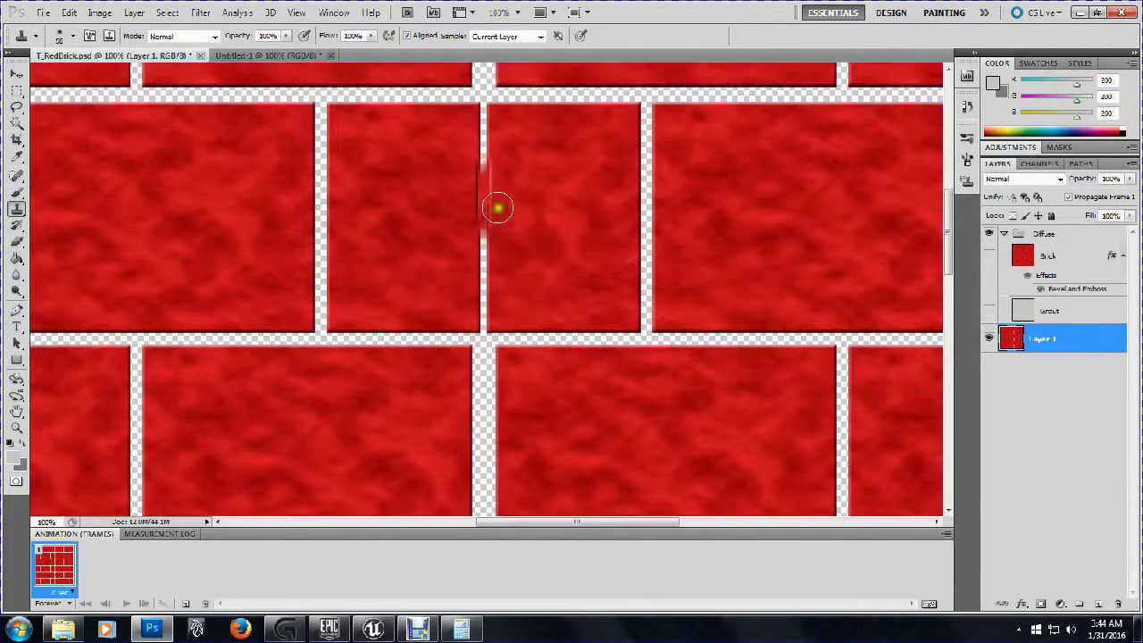
{"action": "scroll", "coordinate": [498, 208], "scroll_direction": "up", "scroll_amount": 2}
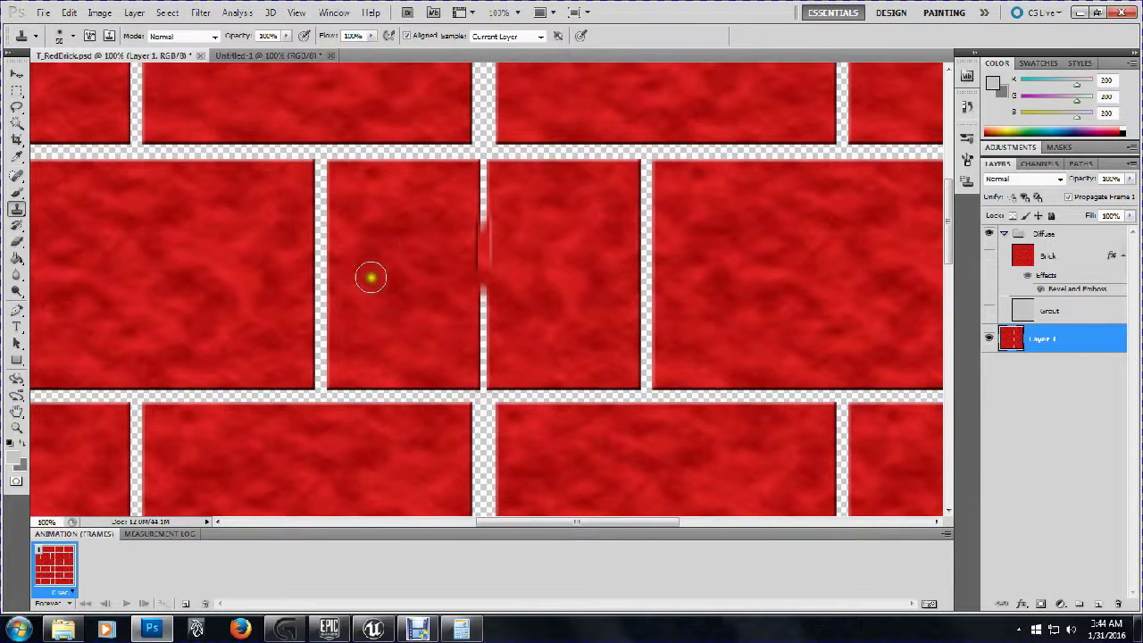
{"action": "left_click", "coordinate": [364, 307], "text": "alt"}
{"action": "mouse_move", "coordinate": [467, 247]}
{"action": "left_mouse_down"}
{"action": "mouse_move", "coordinate": [509, 248]}
{"action": "mouse_move", "coordinate": [459, 260]}
{"action": "mouse_move", "coordinate": [507, 261]}
{"action": "mouse_move", "coordinate": [484, 266]}
{"action": "mouse_move", "coordinate": [484, 239]}
{"action": "mouse_move", "coordinate": [463, 235]}
{"action": "mouse_move", "coordinate": [485, 203]}
{"action": "mouse_move", "coordinate": [481, 185]}
{"action": "mouse_move", "coordinate": [493, 302]}
{"action": "left_mouse_up"}
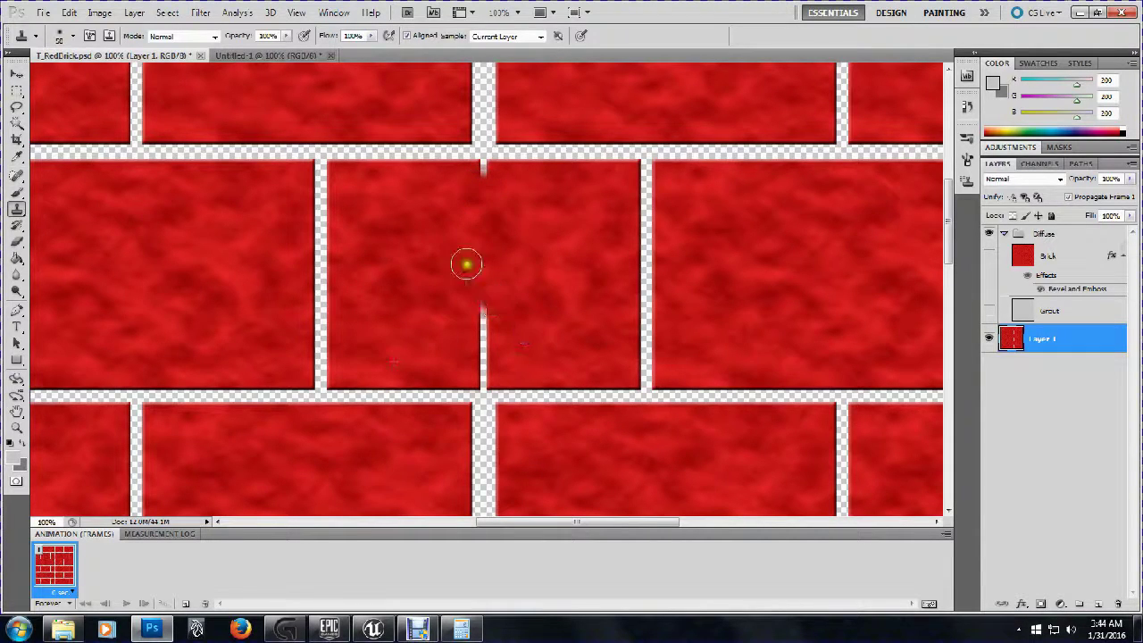
{"action": "left_click", "coordinate": [425, 223], "text": "alt"}
{"action": "mouse_move", "coordinate": [452, 259]}
{"action": "left_mouse_down"}
{"action": "mouse_move", "coordinate": [490, 307]}
{"action": "mouse_move", "coordinate": [453, 324]}
{"action": "mouse_move", "coordinate": [496, 324]}
{"action": "mouse_move", "coordinate": [478, 345]}
{"action": "left_mouse_up"}
{"action": "left_click_drag", "start_coordinate": [474, 358], "coordinate": [514, 354]}
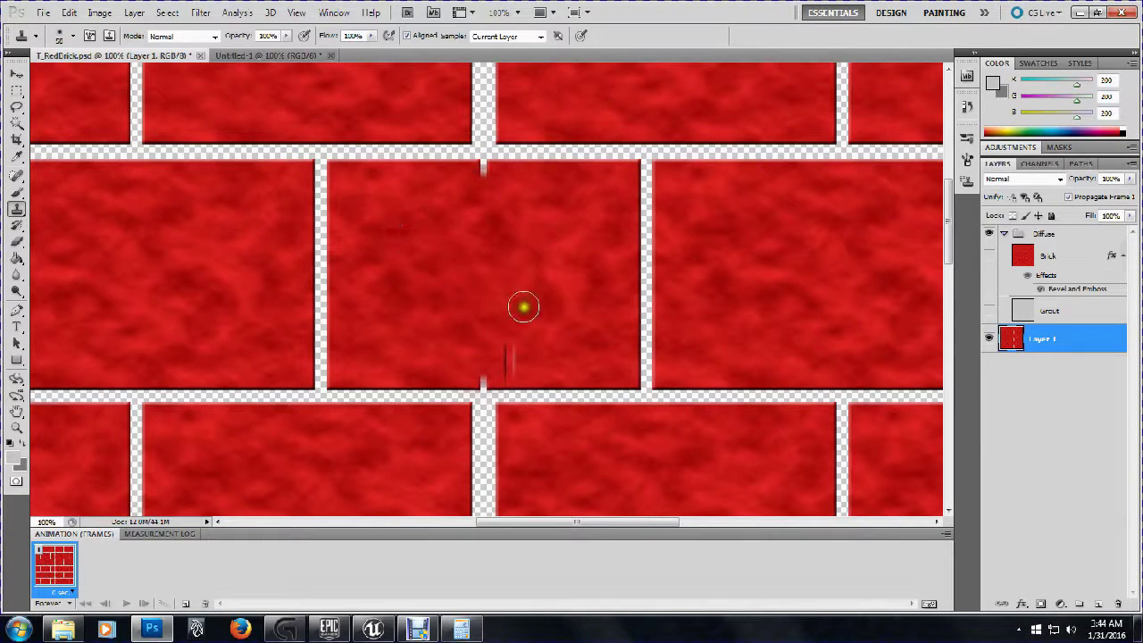
Try cloning more texture over the upper part of the joined brick, and undo those strokes
{"action": "mouse_move", "coordinate": [490, 284]}
{"action": "left_mouse_down"}
{"action": "mouse_move", "coordinate": [479, 278]}
{"action": "mouse_move", "coordinate": [500, 294]}
{"action": "mouse_move", "coordinate": [508, 280]}
{"action": "mouse_move", "coordinate": [490, 276]}
{"action": "mouse_move", "coordinate": [510, 278]}
{"action": "mouse_move", "coordinate": [467, 277]}
{"action": "mouse_move", "coordinate": [485, 268]}
{"action": "mouse_move", "coordinate": [522, 340]}
{"action": "mouse_move", "coordinate": [495, 339]}
{"action": "mouse_move", "coordinate": [499, 361]}
{"action": "mouse_move", "coordinate": [516, 360]}
{"action": "mouse_move", "coordinate": [506, 366]}
{"action": "mouse_move", "coordinate": [513, 296]}
{"action": "mouse_move", "coordinate": [474, 191]}
{"action": "mouse_move", "coordinate": [484, 205]}
{"action": "mouse_move", "coordinate": [428, 222]}
{"action": "mouse_move", "coordinate": [542, 281]}
{"action": "mouse_move", "coordinate": [554, 276]}
{"action": "mouse_move", "coordinate": [543, 213]}
{"action": "mouse_move", "coordinate": [539, 224]}
{"action": "mouse_move", "coordinate": [538, 202]}
{"action": "mouse_move", "coordinate": [531, 226]}
{"action": "mouse_move", "coordinate": [528, 205]}
{"action": "mouse_move", "coordinate": [543, 212]}
{"action": "left_mouse_up"}
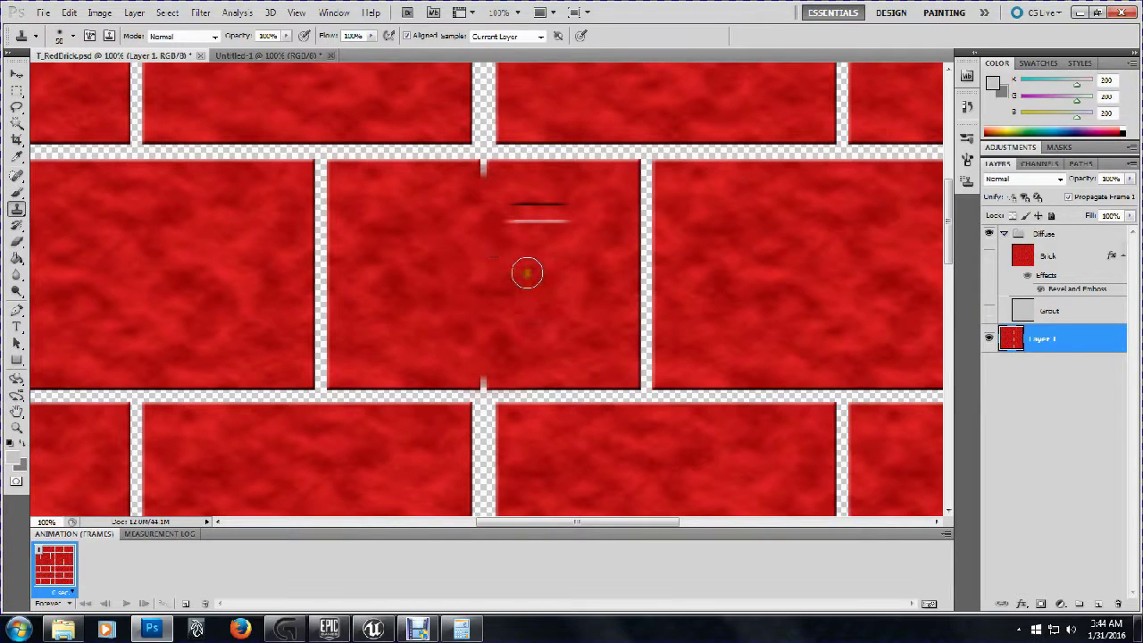
{"action": "key", "text": "ctrl+alt+z"}
{"action": "key", "text": "ctrl+alt+z"}
{"action": "key", "text": "ctrl+alt+z"}
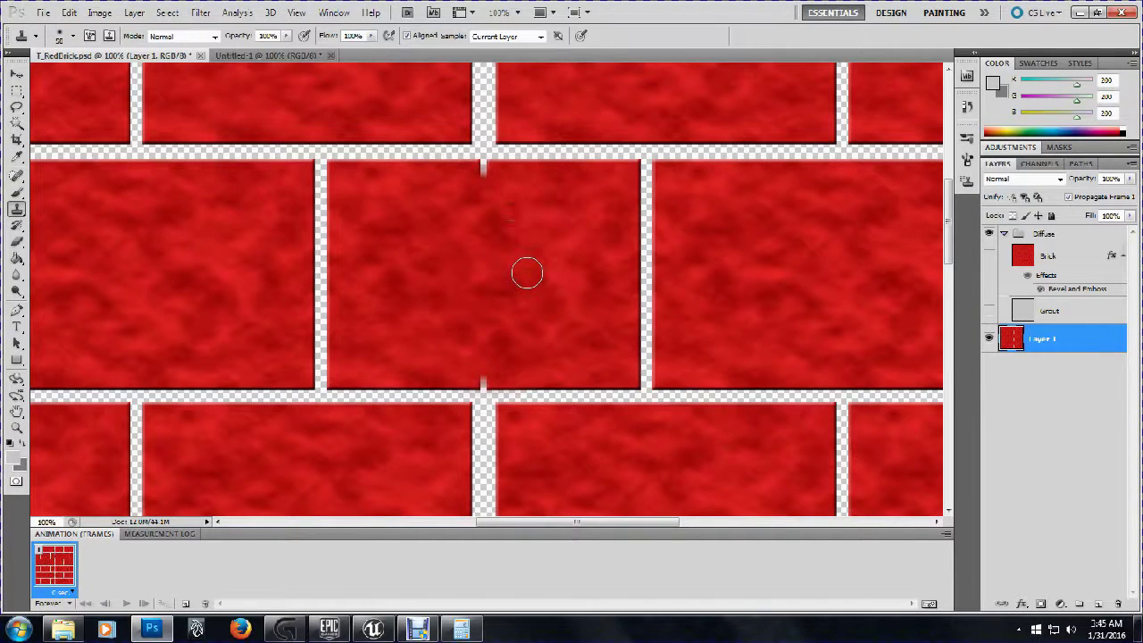
Blend the joined brick with more cloned texture and fill the remaining seam notch at its lower edge
{"action": "left_click", "coordinate": [416, 231]}
{"action": "left_click", "coordinate": [354, 229]}
{"action": "left_click", "coordinate": [579, 196]}
{"action": "left_click", "coordinate": [459, 247]}
{"action": "left_click", "coordinate": [486, 296]}
{"action": "left_click", "coordinate": [482, 362]}
{"action": "left_click", "coordinate": [429, 317]}
{"action": "left_click", "coordinate": [459, 285], "text": "alt"}
{"action": "left_click", "coordinate": [415, 336]}
{"action": "mouse_move", "coordinate": [416, 335]}
{"action": "left_mouse_down"}
{"action": "mouse_move", "coordinate": [503, 373]}
{"action": "mouse_move", "coordinate": [460, 371]}
{"action": "mouse_move", "coordinate": [483, 377]}
{"action": "left_mouse_up"}
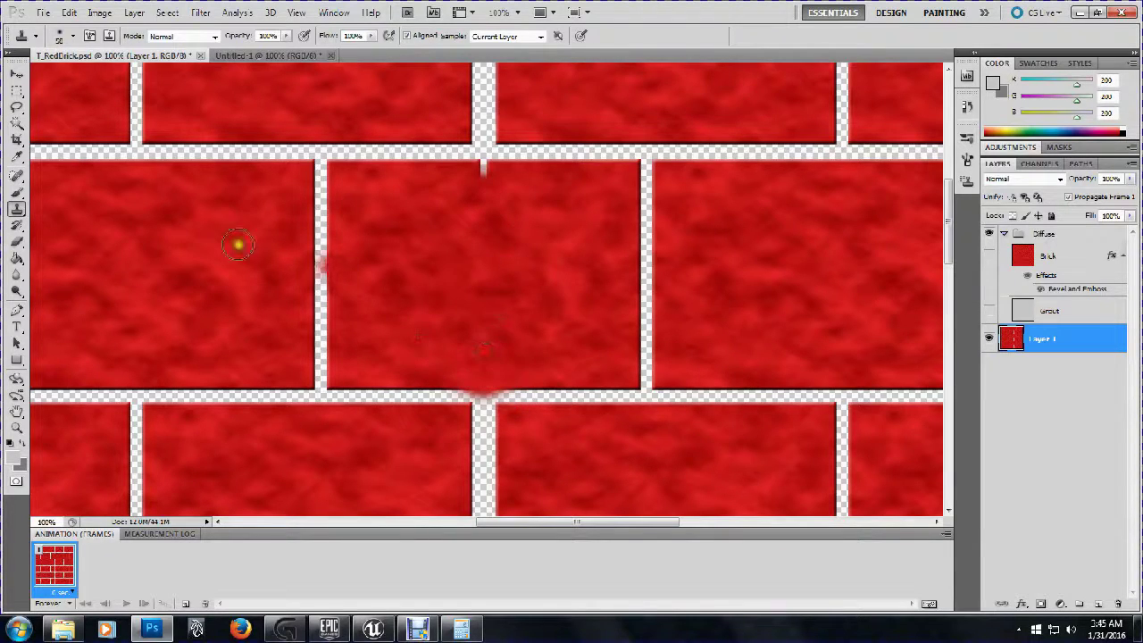
Erase the cloned spill-over from the grout gap beneath the joined brick with the Eraser tool
{"action": "left_click", "coordinate": [17, 241]}
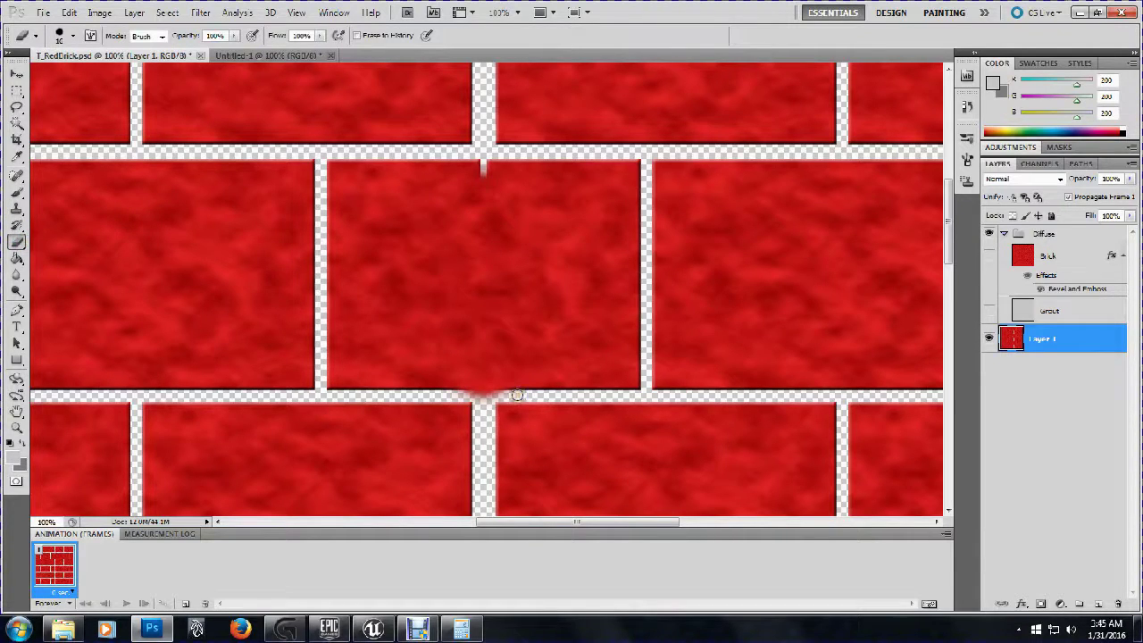
{"action": "mouse_move", "coordinate": [517, 394]}
{"action": "left_mouse_down"}
{"action": "mouse_move", "coordinate": [366, 404]}
{"action": "mouse_move", "coordinate": [381, 407]}
{"action": "left_mouse_up"}
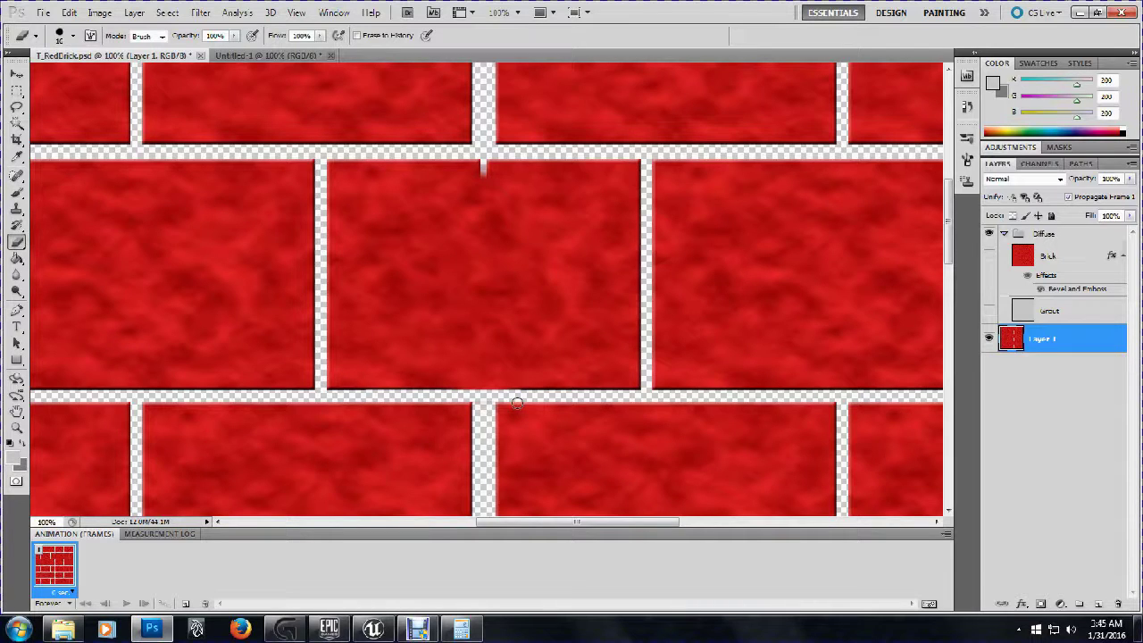
Copy a full-height rectangular strip from the middle of the adjacent whole brick and paste it over the centre of the joined brick
{"action": "scroll", "coordinate": [517, 403], "scroll_direction": "up", "scroll_amount": 1}
{"action": "scroll", "coordinate": [517, 403], "scroll_direction": "down", "scroll_amount": 6}
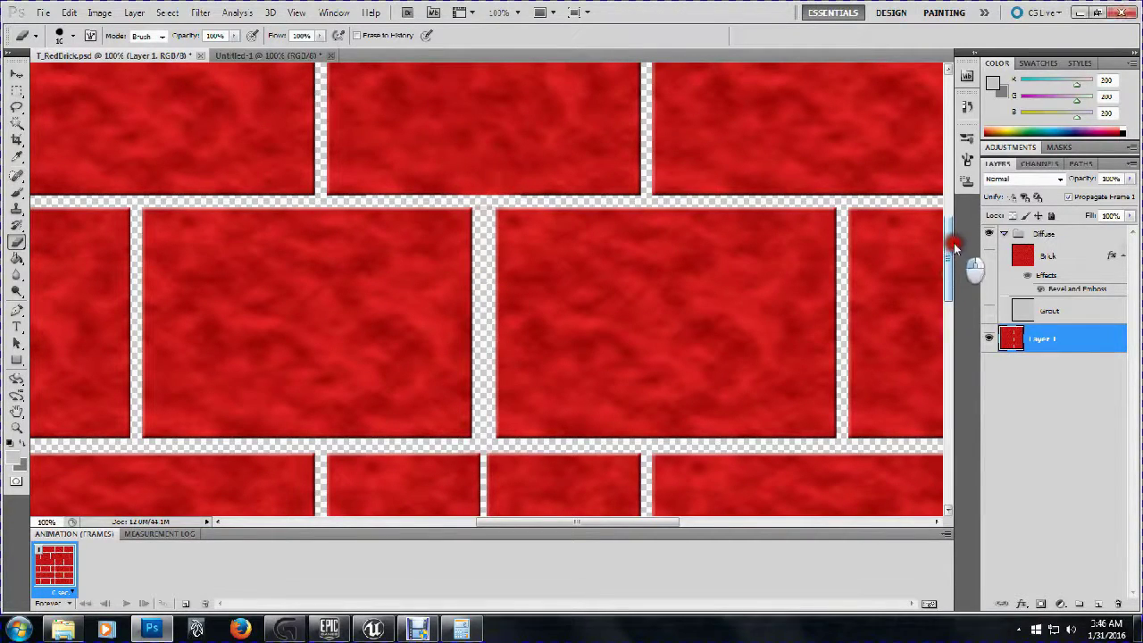
{"action": "left_click_drag", "start_coordinate": [949, 250], "coordinate": [951, 196]}
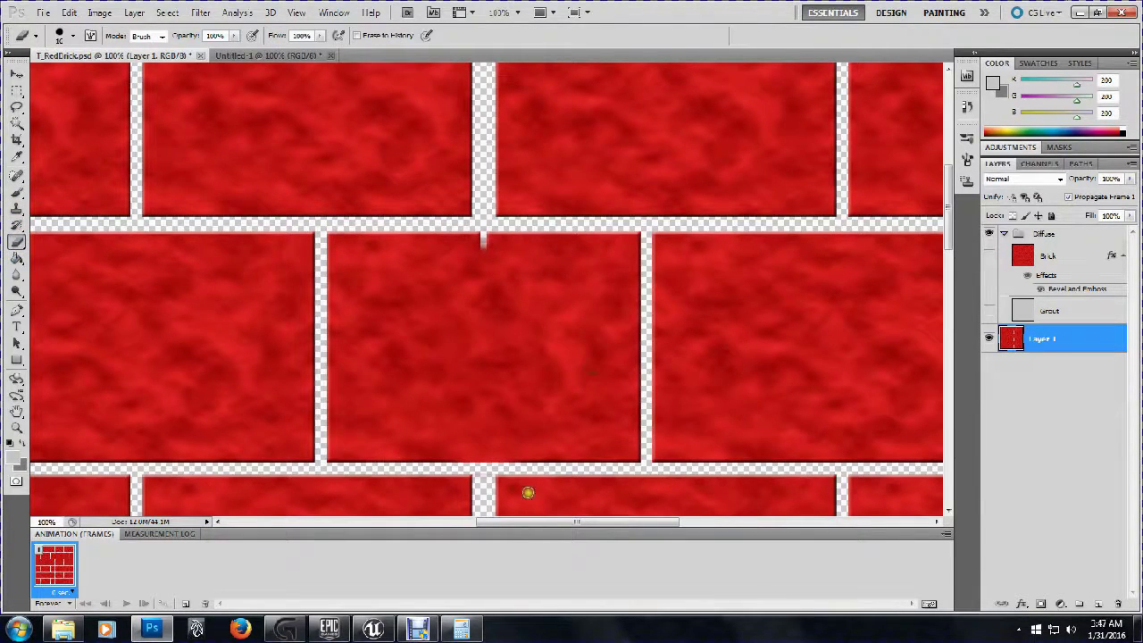
{"action": "left_click_drag", "start_coordinate": [551, 523], "coordinate": [605, 523]}
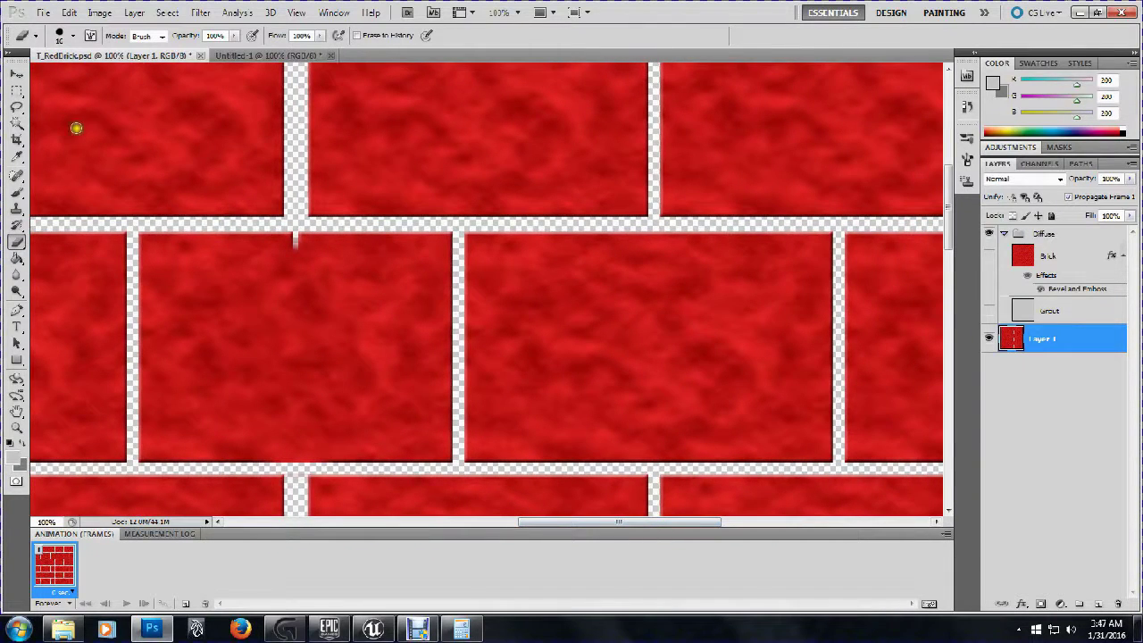
{"action": "left_click", "coordinate": [18, 92]}
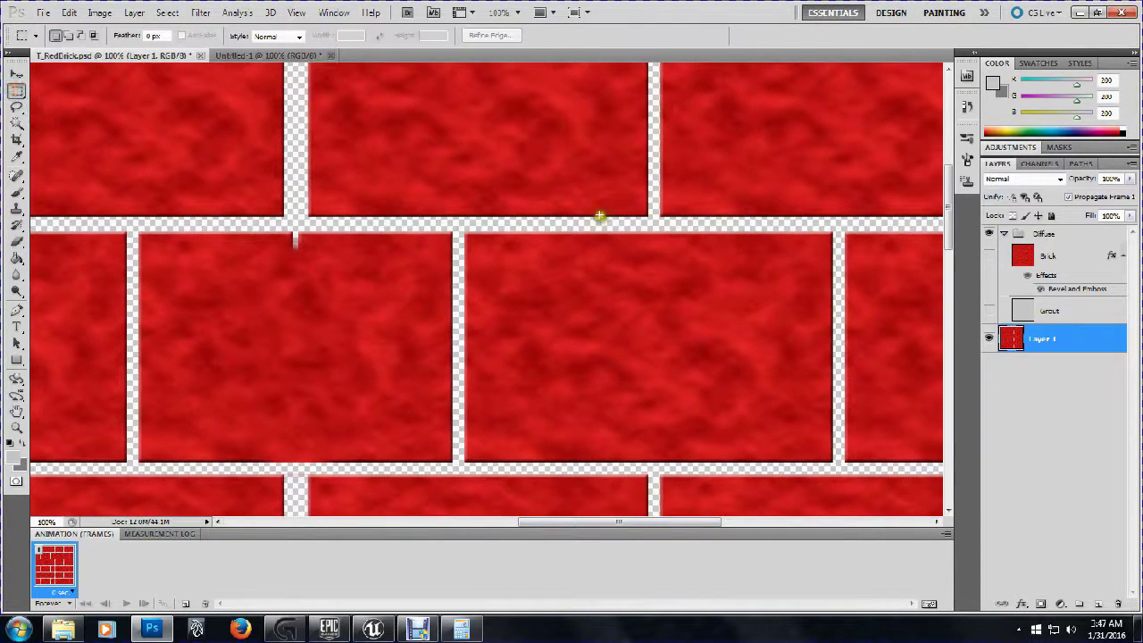
{"action": "left_click_drag", "start_coordinate": [598, 224], "coordinate": [719, 466]}
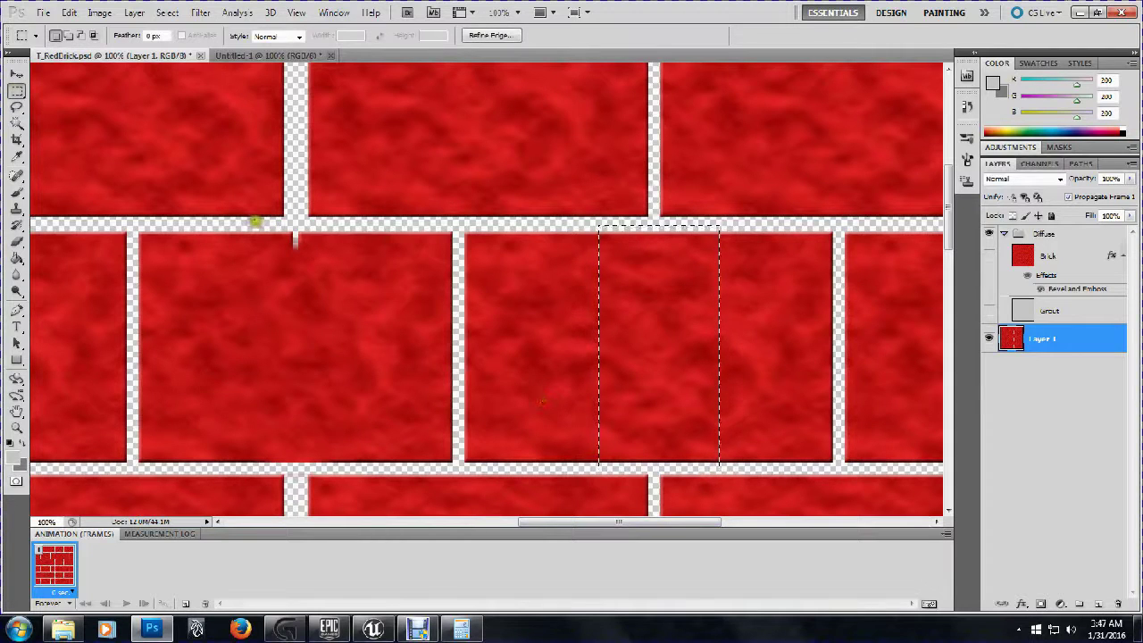
{"action": "left_click", "coordinate": [232, 223]}
{"action": "left_click_drag", "start_coordinate": [232, 223], "coordinate": [363, 466]}
{"action": "key", "text": "ctrl+j"}
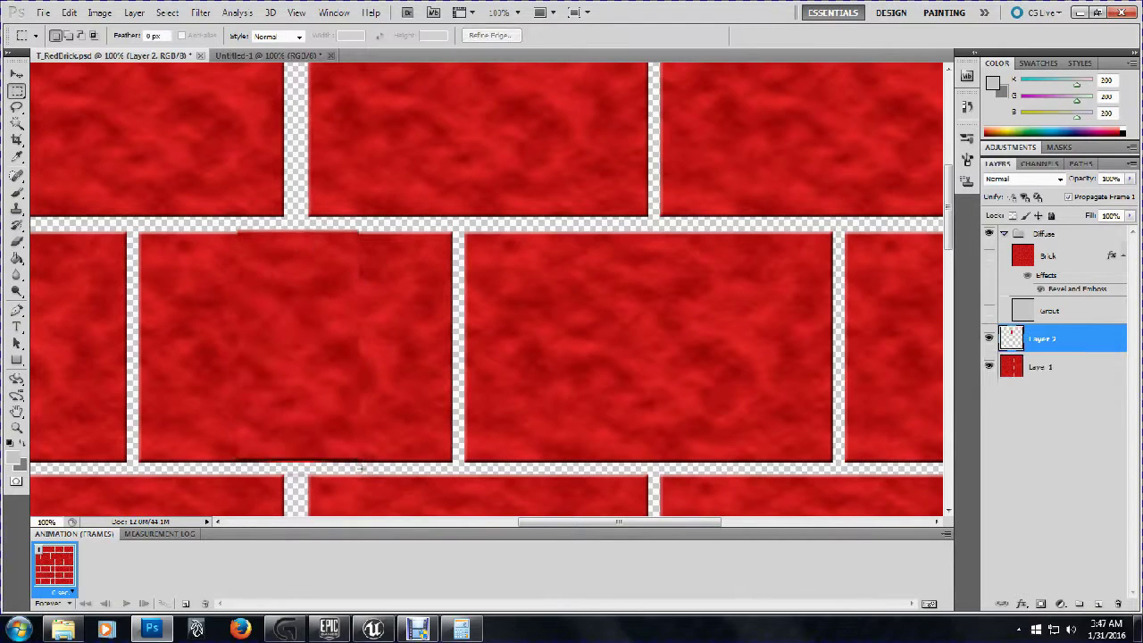
Nudge the pasted strip down with the Move tool until its top and bottom edges line up with the joined brick
{"action": "left_click", "coordinate": [18, 77]}
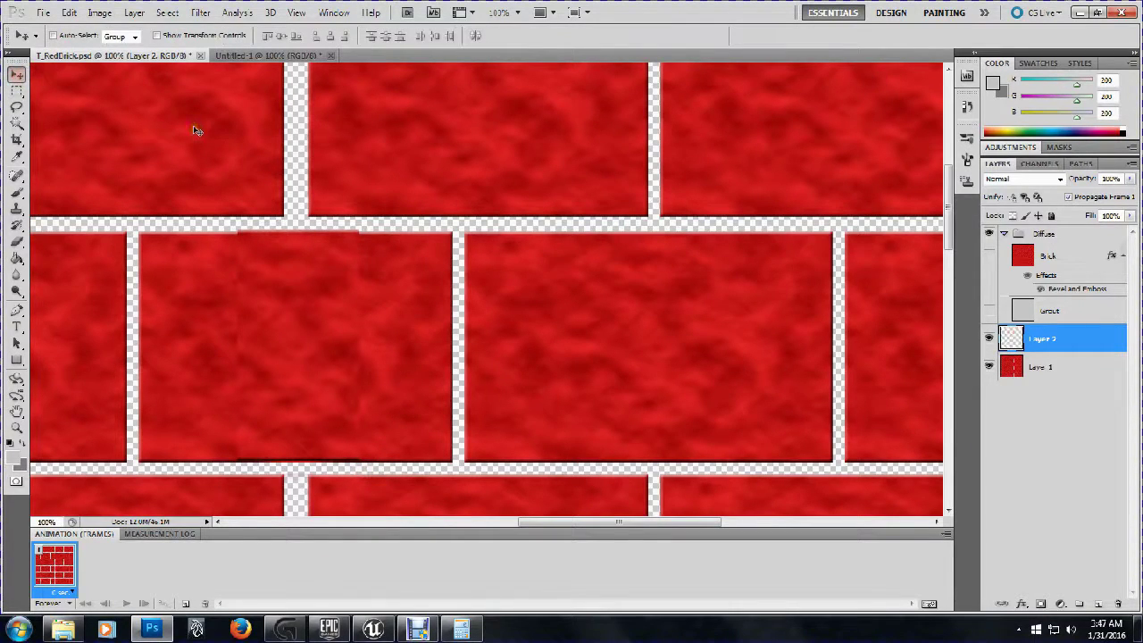
{"action": "key", "text": "Down"}
{"action": "key", "text": "Down"}
{"action": "key", "text": "Up"}
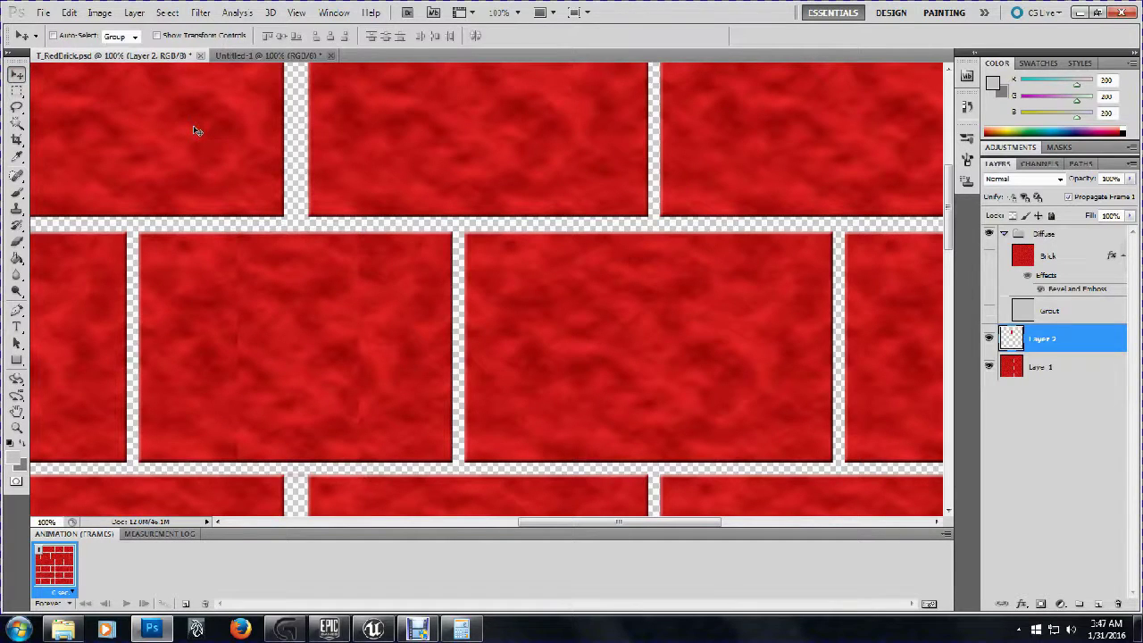
{"action": "key", "text": "Up"}
{"action": "key", "text": "Down"}
Dab at the pasted strip's upper-left edge with the Clone Stamp tool, and merge the strip's layer with Layer 1
{"action": "left_click", "coordinate": [16, 208]}
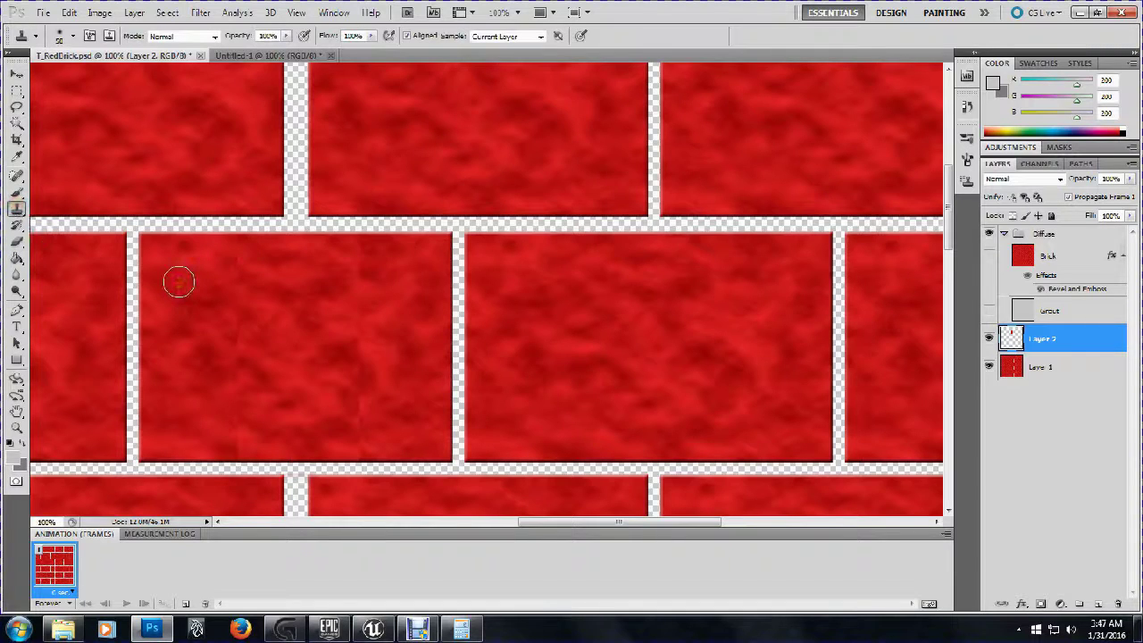
{"action": "left_click", "coordinate": [209, 259]}
{"action": "mouse_move", "coordinate": [222, 250]}
{"action": "left_mouse_down"}
{"action": "mouse_move", "coordinate": [269, 254]}
{"action": "mouse_move", "coordinate": [223, 261]}
{"action": "left_mouse_up"}
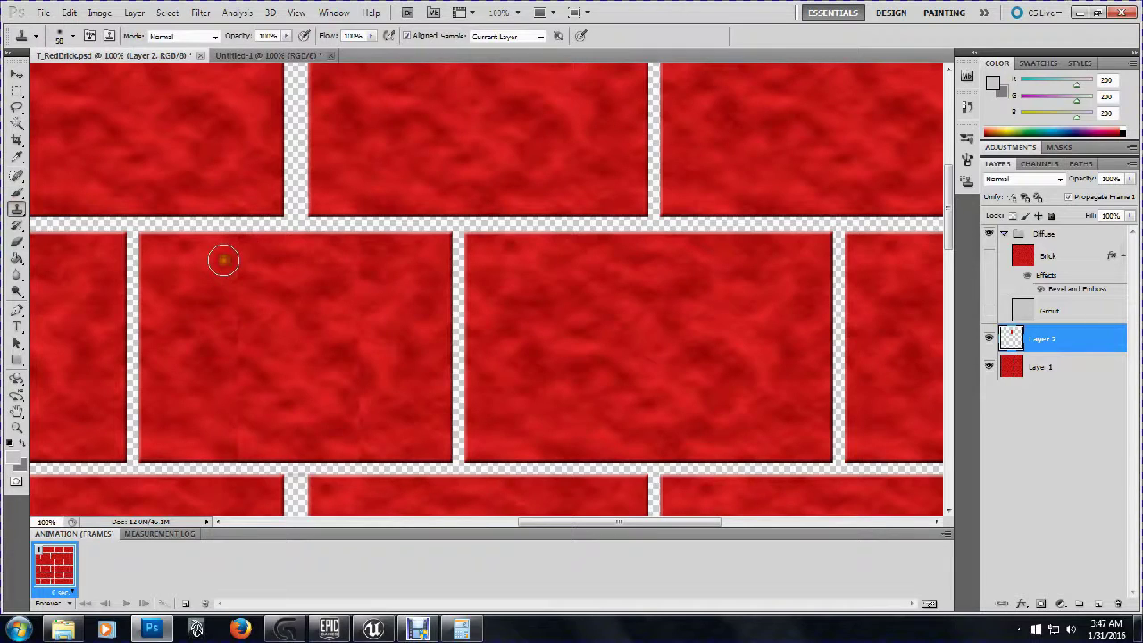
{"action": "left_click", "coordinate": [1036, 366], "text": "shift"}
{"action": "right_click", "coordinate": [1036, 366]}
{"action": "left_click", "coordinate": [1036, 327]}
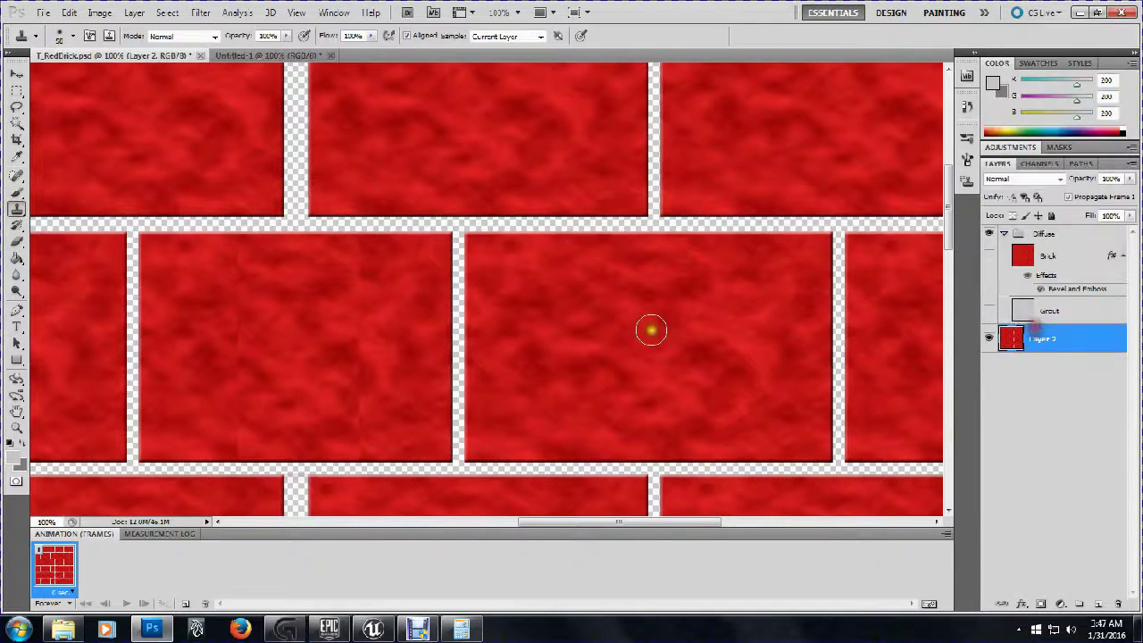
Clone nearby brick texture down along the left edge of the merged strip to blend it into the joined brick
{"action": "left_click", "coordinate": [196, 317]}
{"action": "left_click", "coordinate": [225, 291]}
{"action": "mouse_move", "coordinate": [226, 268]}
{"action": "left_mouse_down"}
{"action": "mouse_move", "coordinate": [367, 257]}
{"action": "mouse_move", "coordinate": [328, 265]}
{"action": "mouse_move", "coordinate": [350, 279]}
{"action": "mouse_move", "coordinate": [256, 286]}
{"action": "mouse_move", "coordinate": [314, 335]}
{"action": "mouse_move", "coordinate": [291, 330]}
{"action": "mouse_move", "coordinate": [262, 270]}
{"action": "mouse_move", "coordinate": [314, 288]}
{"action": "mouse_move", "coordinate": [273, 279]}
{"action": "left_mouse_up"}
{"action": "left_click", "coordinate": [288, 327], "text": "alt"}
{"action": "left_click", "coordinate": [314, 289], "text": "alt"}
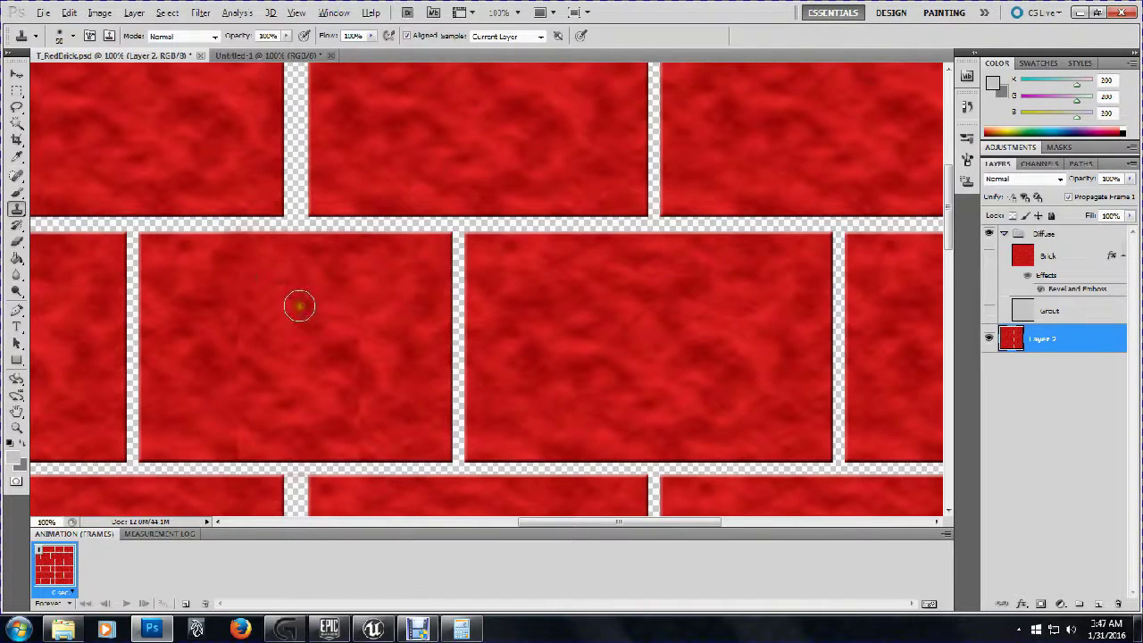
{"action": "left_click", "coordinate": [299, 308], "text": "alt"}
{"action": "mouse_move", "coordinate": [278, 319]}
{"action": "left_mouse_down"}
{"action": "mouse_move", "coordinate": [242, 321]}
{"action": "mouse_move", "coordinate": [235, 274]}
{"action": "mouse_move", "coordinate": [242, 414]}
{"action": "left_mouse_up"}
{"action": "left_click", "coordinate": [271, 368], "text": "alt"}
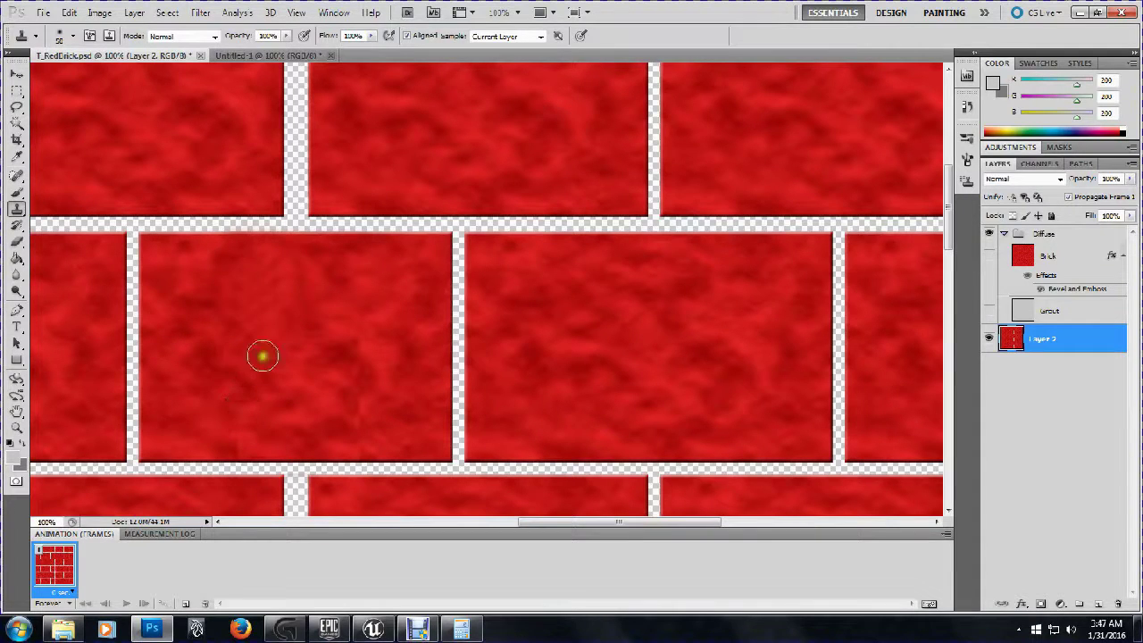
{"action": "mouse_move", "coordinate": [262, 328]}
{"action": "left_mouse_down"}
{"action": "mouse_move", "coordinate": [224, 320]}
{"action": "mouse_move", "coordinate": [315, 314]}
{"action": "mouse_move", "coordinate": [185, 282]}
{"action": "mouse_move", "coordinate": [239, 291]}
{"action": "mouse_move", "coordinate": [209, 321]}
{"action": "mouse_move", "coordinate": [242, 368]}
{"action": "left_mouse_up"}
{"action": "left_click", "coordinate": [346, 343], "text": "alt"}
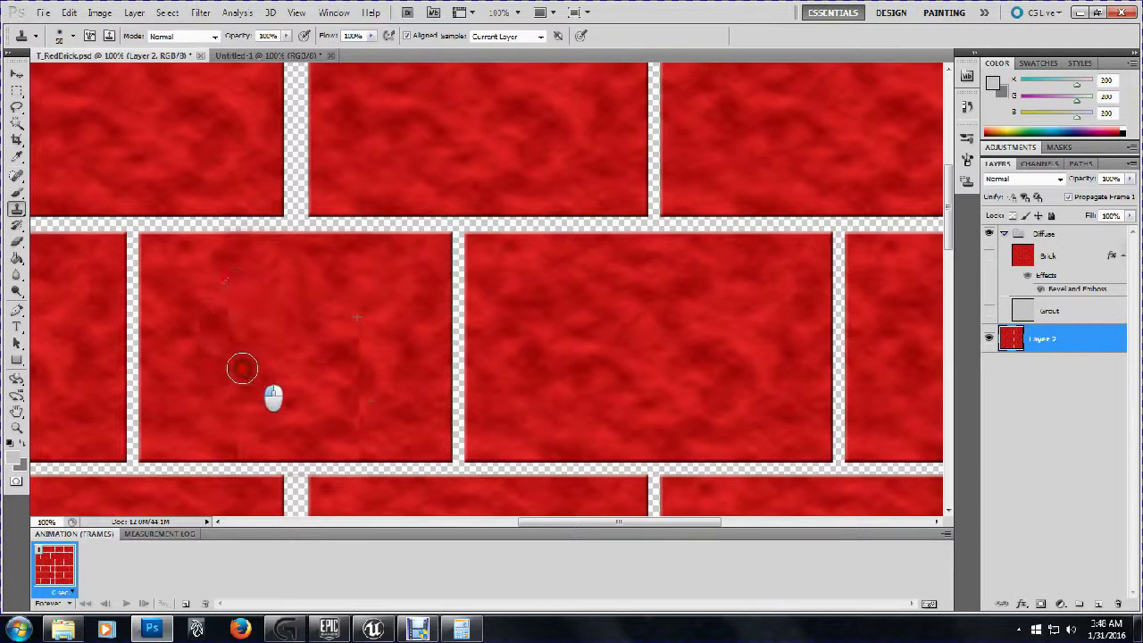
Clone brick texture down the right edge of the merged strip and touch up the middle of the brick
{"action": "left_click", "coordinate": [411, 293], "text": "alt"}
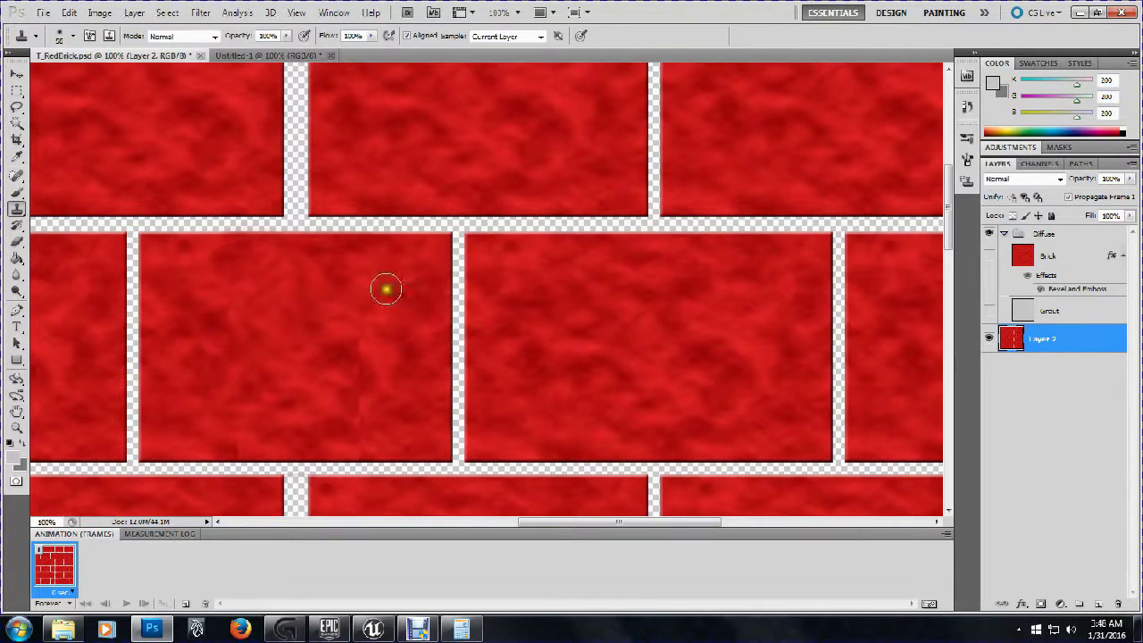
{"action": "mouse_move", "coordinate": [334, 284]}
{"action": "left_mouse_down"}
{"action": "mouse_move", "coordinate": [358, 334]}
{"action": "mouse_move", "coordinate": [338, 389]}
{"action": "mouse_move", "coordinate": [364, 427]}
{"action": "mouse_move", "coordinate": [356, 441]}
{"action": "mouse_move", "coordinate": [355, 407]}
{"action": "left_mouse_up"}
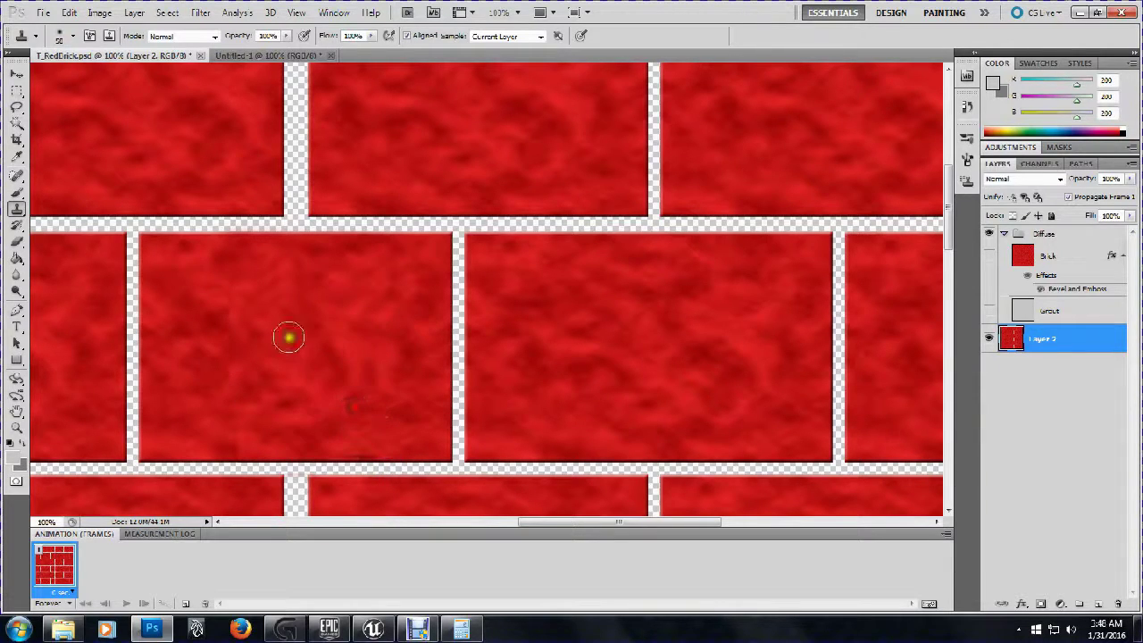
{"action": "left_click_drag", "start_coordinate": [296, 365], "coordinate": [314, 358]}
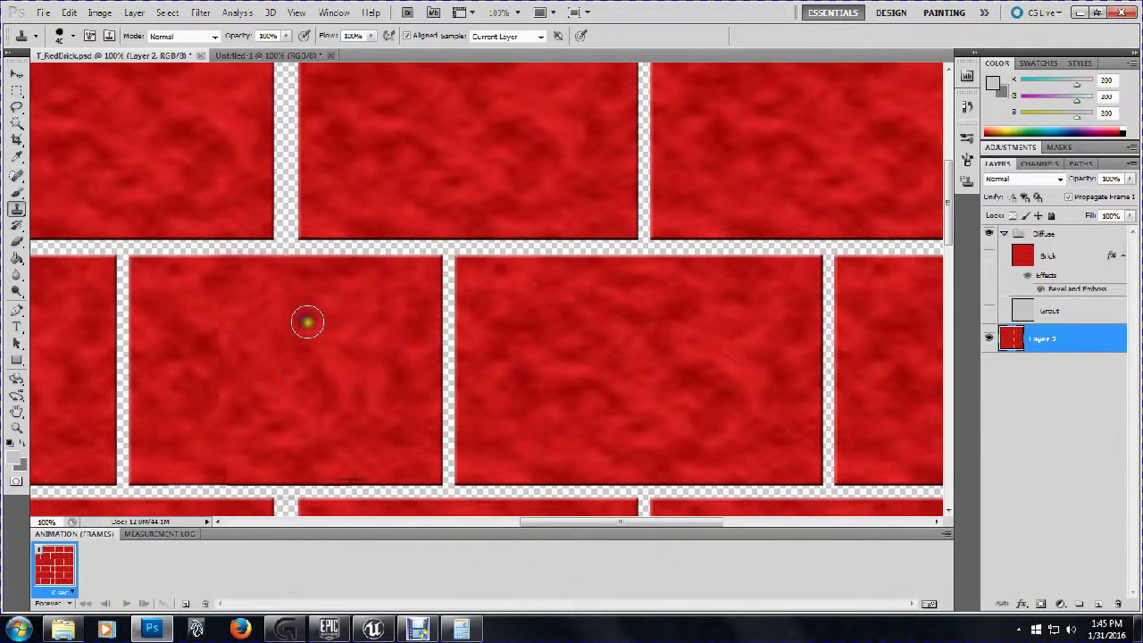
Switch the Clone Stamp to the 39 px spatter brush
{"action": "right_click", "coordinate": [307, 322]}
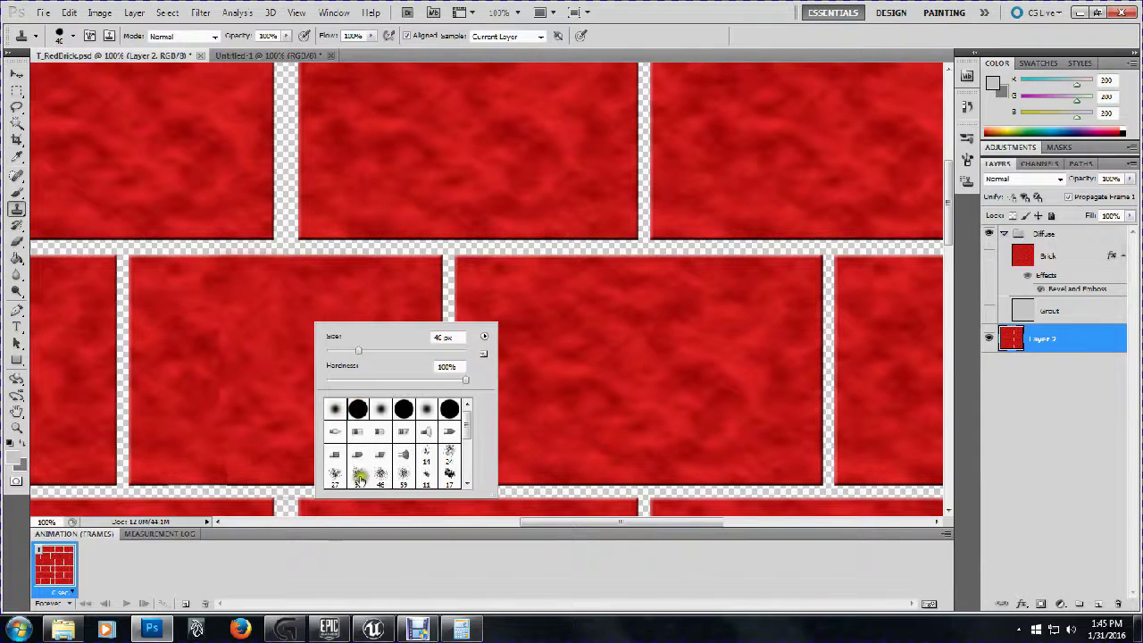
{"action": "left_click", "coordinate": [358, 477]}
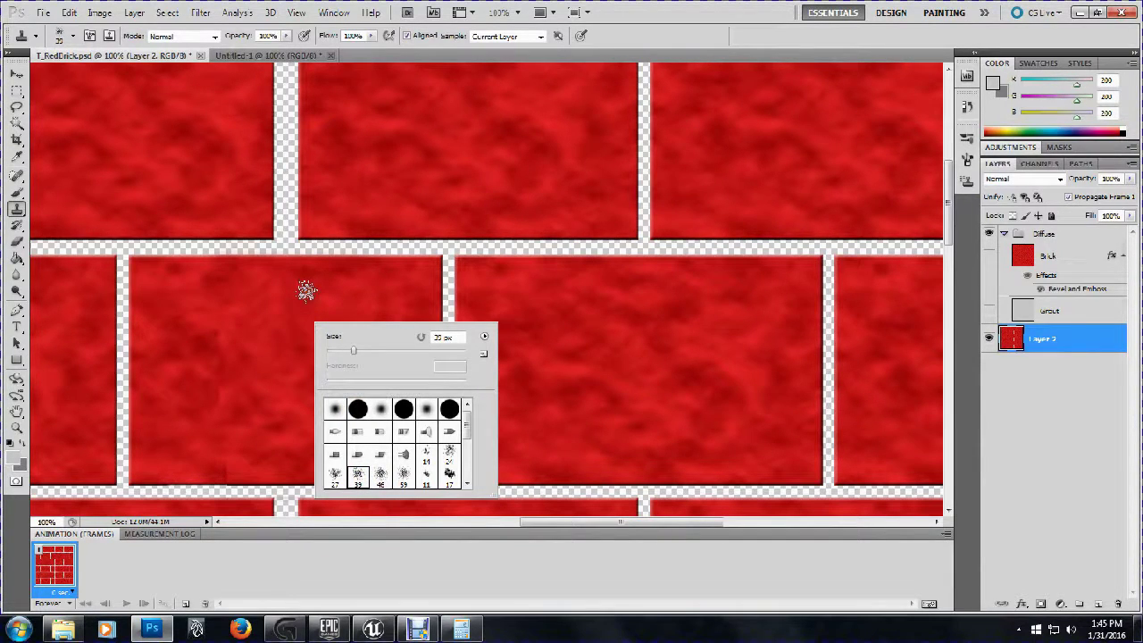
{"action": "left_click", "coordinate": [305, 290]}
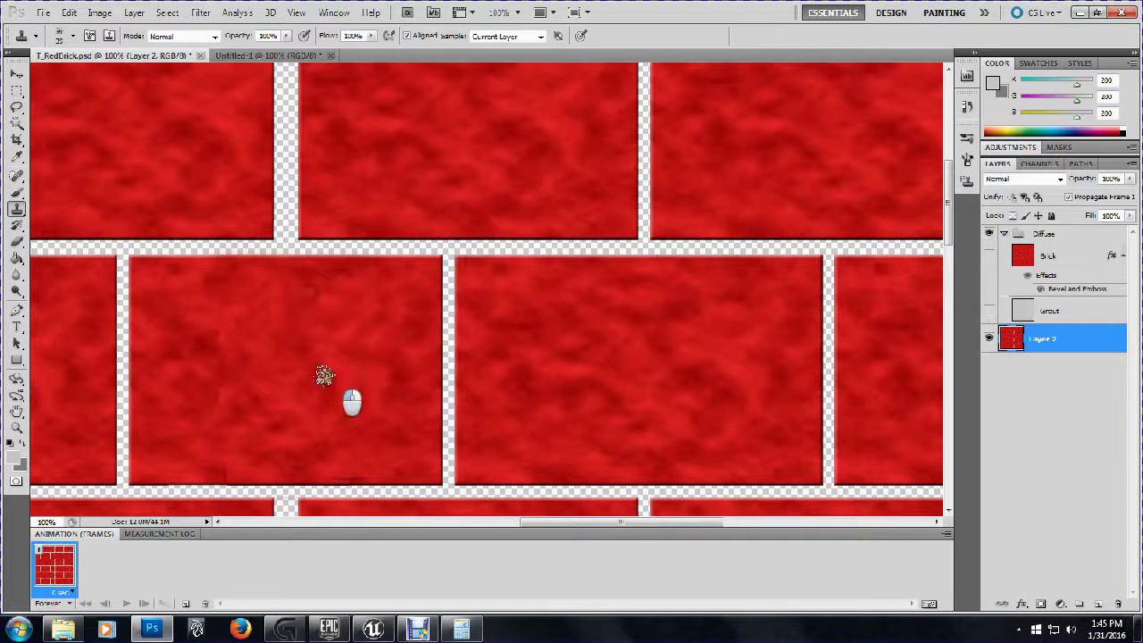
Clone texture with the spatter brush over the remaining hard transitions along the left side of the patched brick
{"action": "mouse_move", "coordinate": [244, 279]}
{"action": "left_mouse_down"}
{"action": "mouse_move", "coordinate": [207, 286]}
{"action": "mouse_move", "coordinate": [214, 295]}
{"action": "left_mouse_up"}
{"action": "left_click", "coordinate": [220, 329]}
{"action": "left_click", "coordinate": [208, 345]}
{"action": "mouse_move", "coordinate": [209, 346]}
{"action": "left_mouse_down"}
{"action": "mouse_move", "coordinate": [225, 353]}
{"action": "mouse_move", "coordinate": [213, 380]}
{"action": "mouse_move", "coordinate": [246, 387]}
{"action": "mouse_move", "coordinate": [222, 385]}
{"action": "mouse_move", "coordinate": [248, 358]}
{"action": "mouse_move", "coordinate": [256, 398]}
{"action": "mouse_move", "coordinate": [187, 390]}
{"action": "mouse_move", "coordinate": [248, 404]}
{"action": "left_mouse_up"}
{"action": "left_click", "coordinate": [214, 385]}
{"action": "left_click", "coordinate": [383, 319], "text": "alt"}
{"action": "left_click", "coordinate": [316, 298], "text": "alt"}
{"action": "left_click_drag", "start_coordinate": [196, 338], "coordinate": [211, 339]}
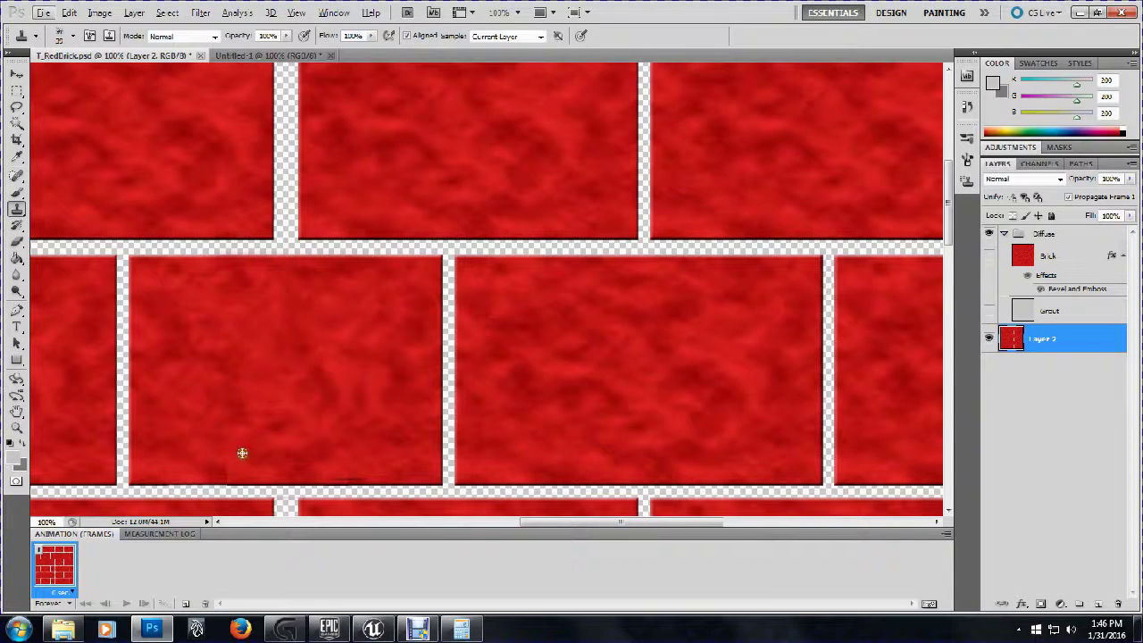
Clone away the leftover marks near the patched brick's lower edge and blend across its middle
{"action": "mouse_move", "coordinate": [234, 454]}
{"action": "left_mouse_down"}
{"action": "mouse_move", "coordinate": [217, 458]}
{"action": "mouse_move", "coordinate": [229, 466]}
{"action": "left_mouse_up"}
{"action": "left_click_drag", "start_coordinate": [229, 456], "coordinate": [255, 438]}
{"action": "left_click", "coordinate": [257, 438], "text": "alt"}
{"action": "mouse_move", "coordinate": [357, 460]}
{"action": "left_mouse_down"}
{"action": "mouse_move", "coordinate": [334, 461]}
{"action": "mouse_move", "coordinate": [367, 467]}
{"action": "mouse_move", "coordinate": [329, 462]}
{"action": "mouse_move", "coordinate": [385, 464]}
{"action": "mouse_move", "coordinate": [327, 462]}
{"action": "mouse_move", "coordinate": [313, 403]}
{"action": "mouse_move", "coordinate": [355, 408]}
{"action": "left_mouse_up"}
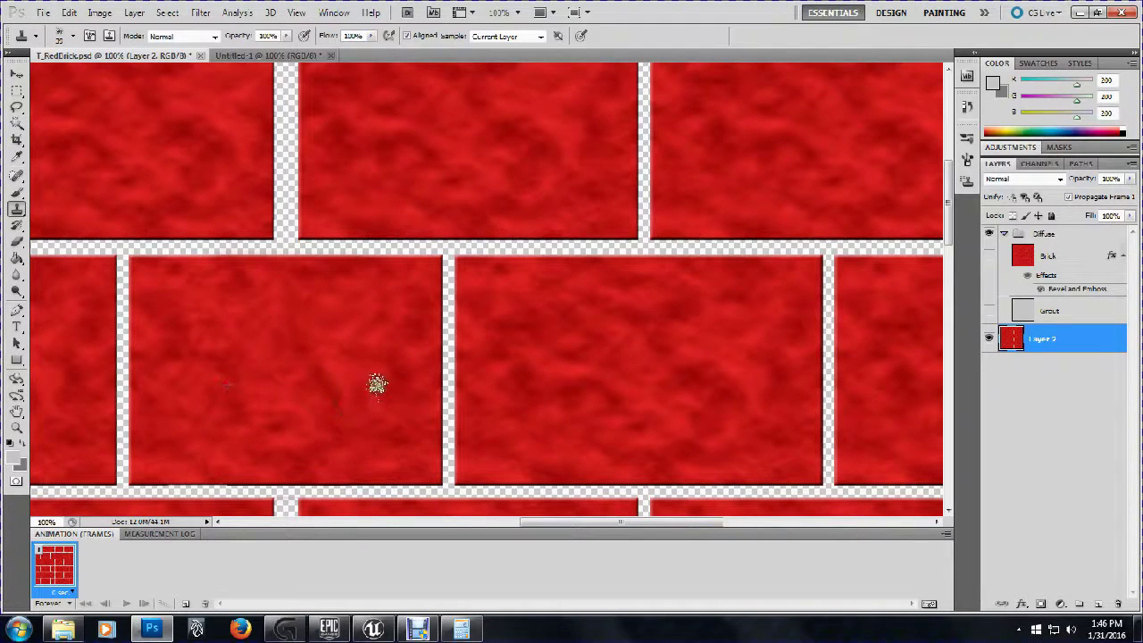
{"action": "left_click", "coordinate": [355, 370]}
{"action": "mouse_move", "coordinate": [327, 369]}
{"action": "left_mouse_down"}
{"action": "mouse_move", "coordinate": [298, 401]}
{"action": "mouse_move", "coordinate": [248, 392]}
{"action": "mouse_move", "coordinate": [246, 364]}
{"action": "left_mouse_up"}
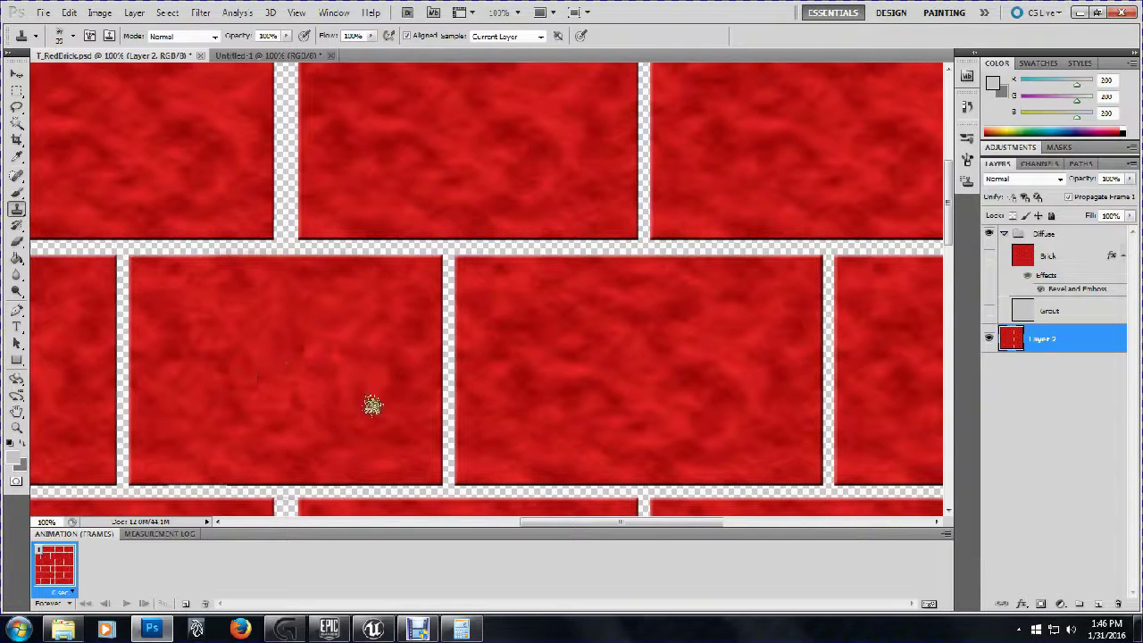
Paste the copied brick strip over the central seam of the next split brick and align it with the brick's edges
{"action": "scroll", "coordinate": [357, 369], "scroll_direction": "down", "scroll_amount": 4}
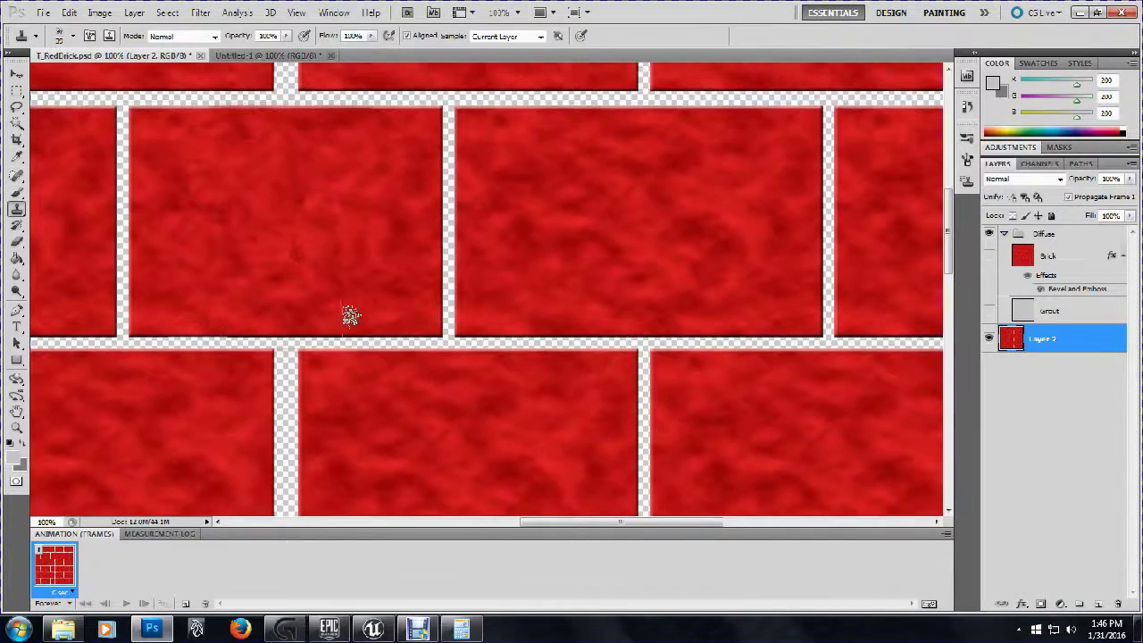
{"action": "scroll", "coordinate": [350, 316], "scroll_direction": "down", "scroll_amount": 15}
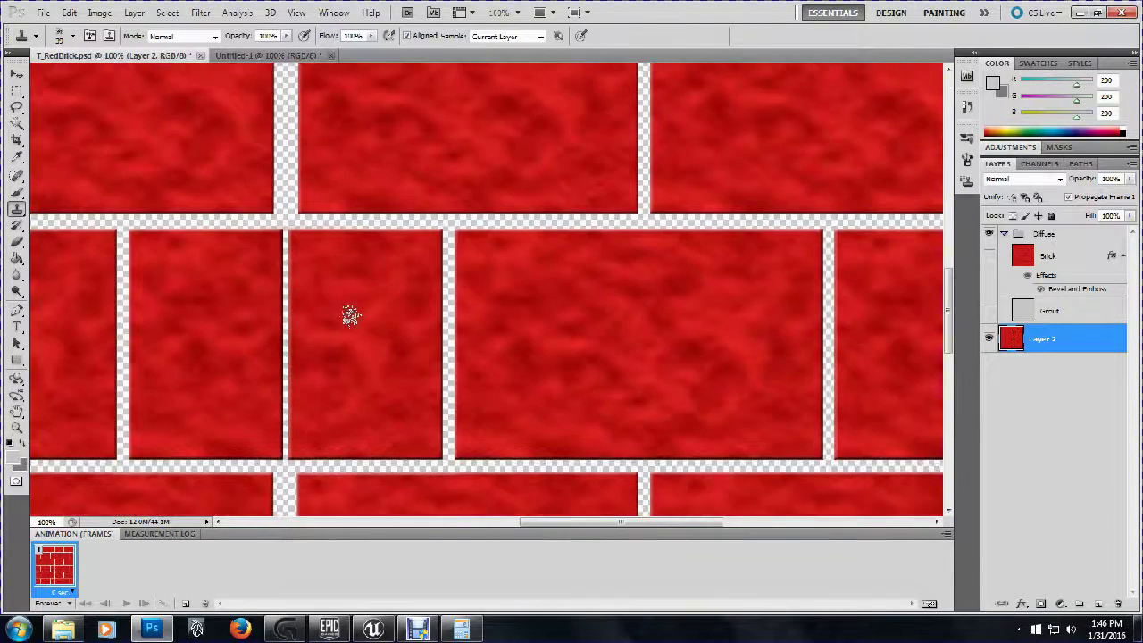
{"action": "scroll", "coordinate": [350, 315], "scroll_direction": "down", "scroll_amount": 15}
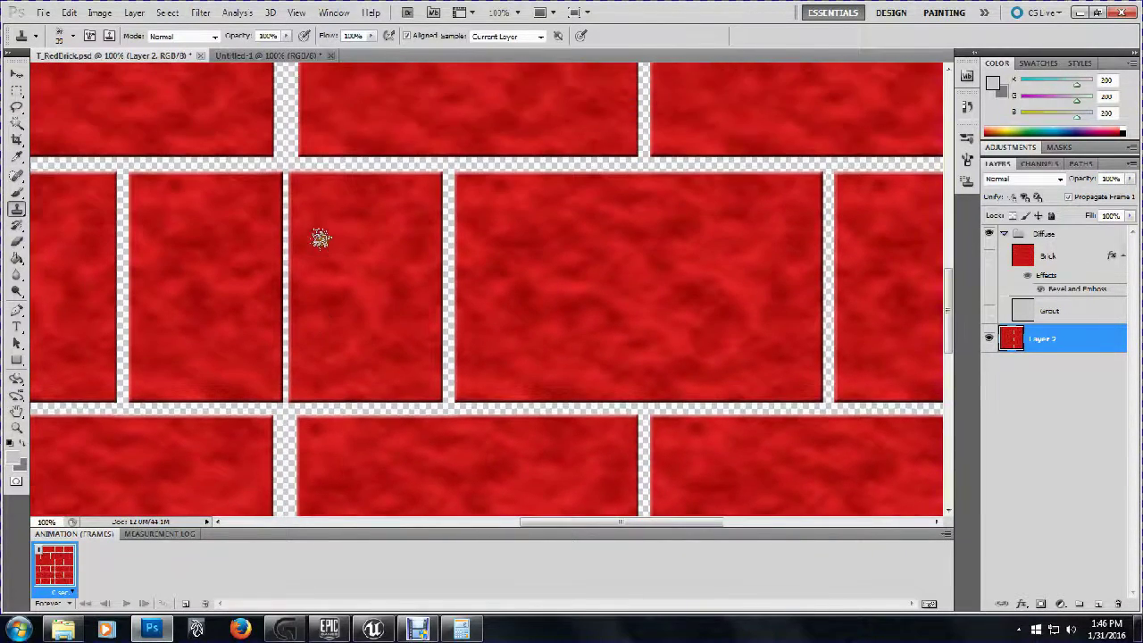
{"action": "scroll", "coordinate": [320, 238], "scroll_direction": "down", "scroll_amount": 6}
{"action": "left_click", "coordinate": [16, 89]}
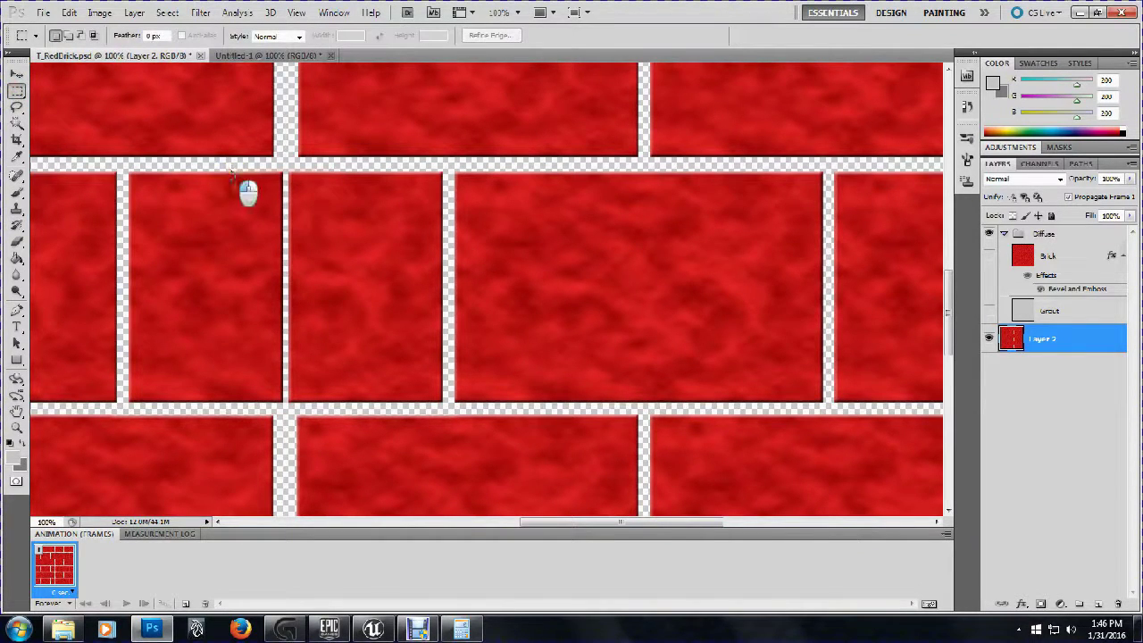
{"action": "left_click_drag", "start_coordinate": [231, 172], "coordinate": [341, 402]}
{"action": "key", "text": "ctrl+v"}
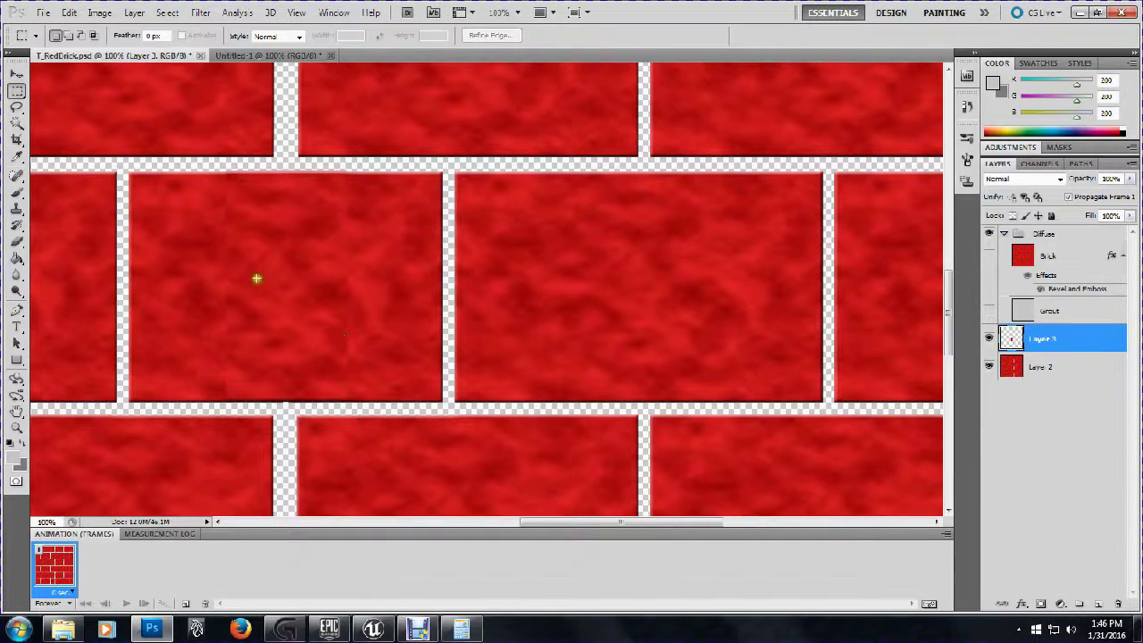
{"action": "left_click", "coordinate": [16, 72]}
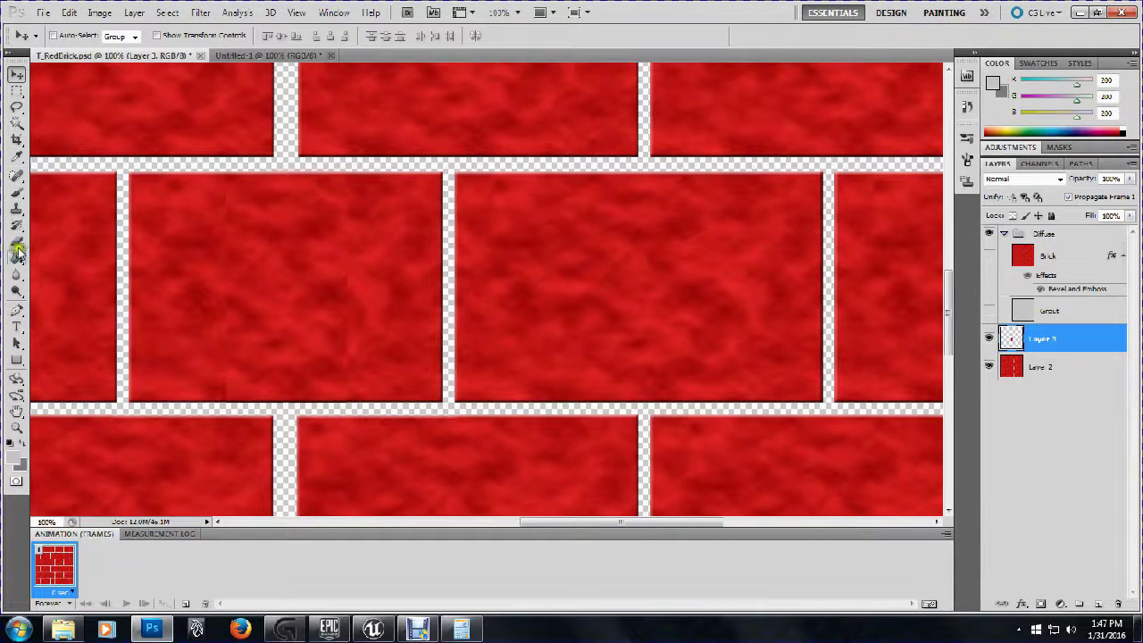
Clone brick texture with the Clone Stamp over the lower part of the new strip's left edge
{"action": "left_click", "coordinate": [18, 209]}
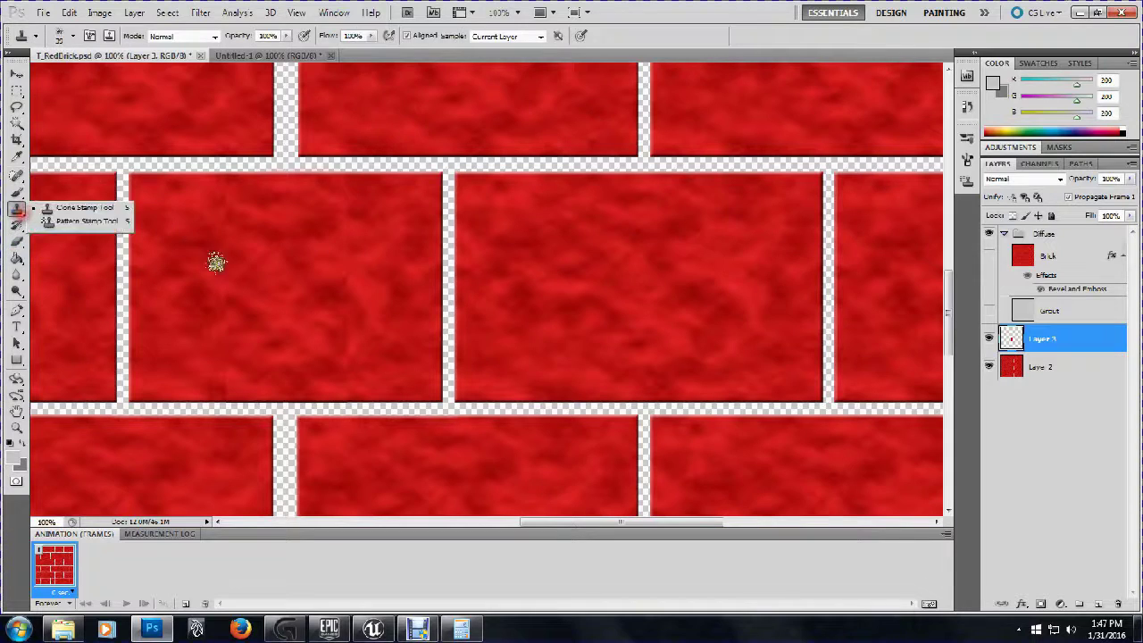
{"action": "left_click", "coordinate": [89, 208]}
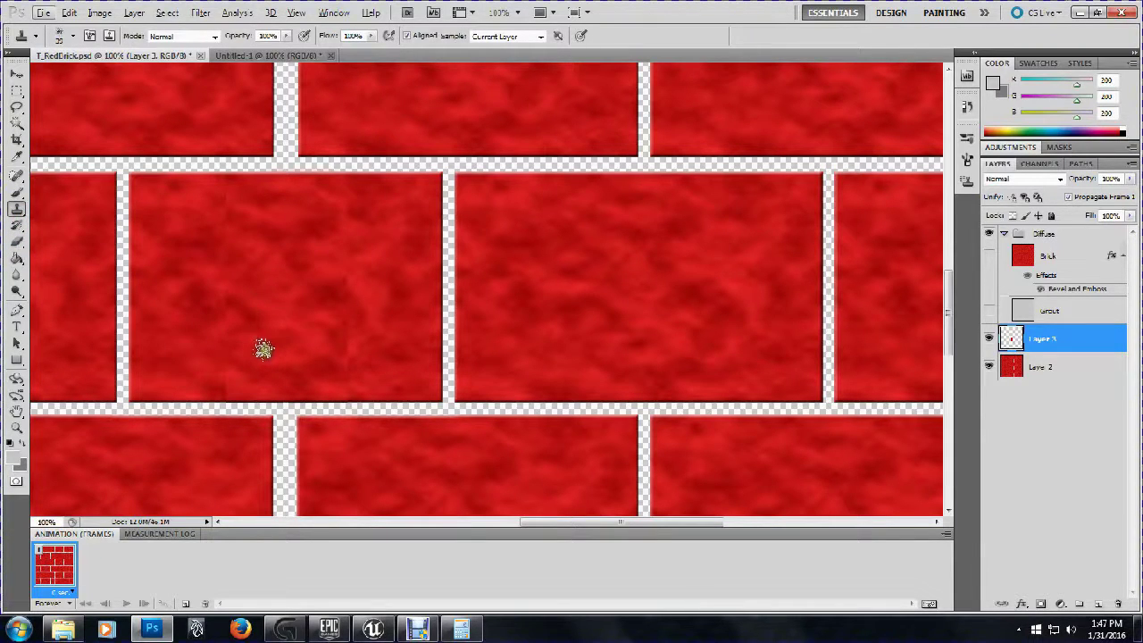
{"action": "left_click", "coordinate": [220, 381], "text": "alt"}
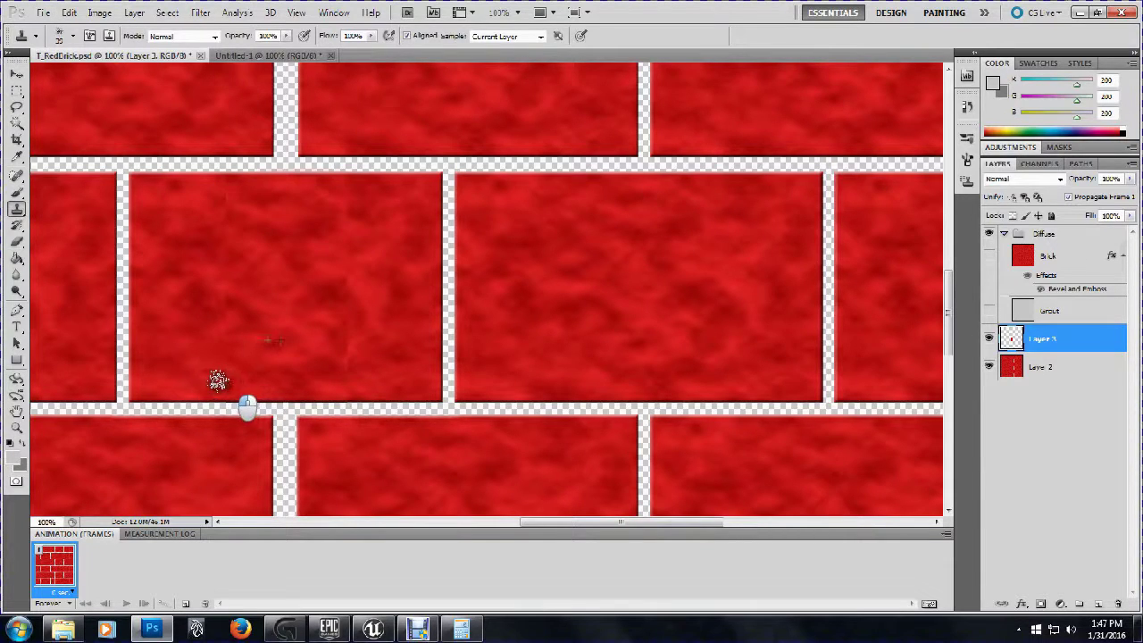
{"action": "mouse_move", "coordinate": [223, 363]}
{"action": "left_mouse_down"}
{"action": "mouse_move", "coordinate": [255, 354]}
{"action": "mouse_move", "coordinate": [219, 330]}
{"action": "mouse_move", "coordinate": [236, 298]}
{"action": "mouse_move", "coordinate": [203, 291]}
{"action": "mouse_move", "coordinate": [222, 311]}
{"action": "left_mouse_up"}
{"action": "left_click", "coordinate": [237, 361]}
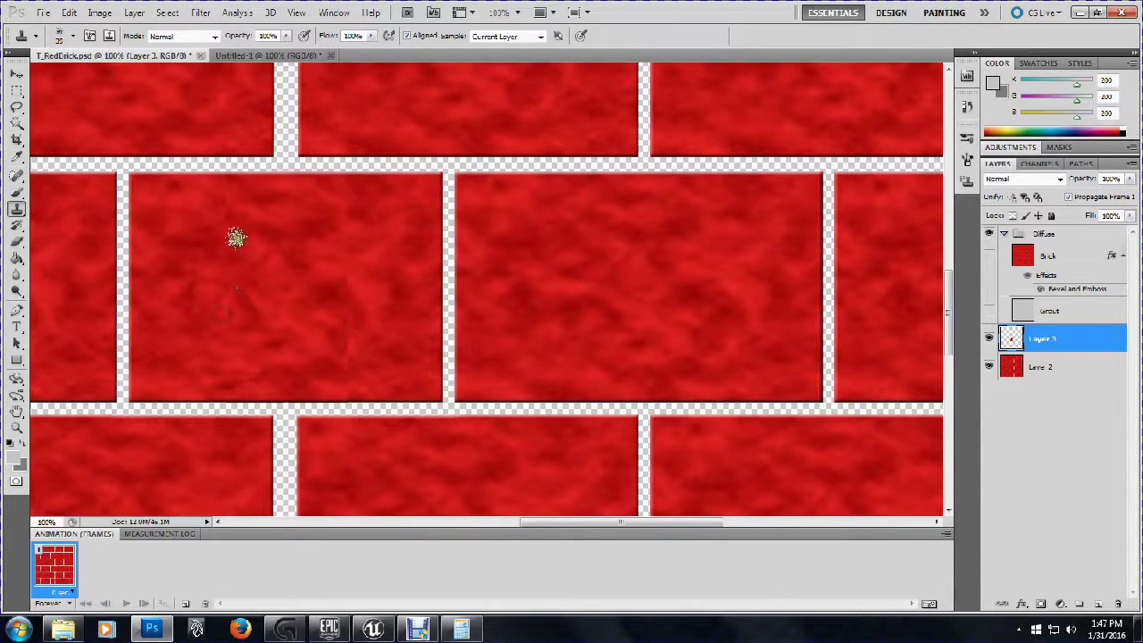
Continue cloning texture over the upper part of the new strip's left edge, up towards the top of the brick
{"action": "left_click", "coordinate": [287, 276]}
{"action": "mouse_move", "coordinate": [247, 279]}
{"action": "left_mouse_down"}
{"action": "mouse_move", "coordinate": [216, 268]}
{"action": "mouse_move", "coordinate": [238, 259]}
{"action": "mouse_move", "coordinate": [213, 247]}
{"action": "mouse_move", "coordinate": [233, 240]}
{"action": "mouse_move", "coordinate": [211, 232]}
{"action": "mouse_move", "coordinate": [277, 259]}
{"action": "mouse_move", "coordinate": [286, 242]}
{"action": "mouse_move", "coordinate": [206, 249]}
{"action": "left_mouse_up"}
{"action": "left_click", "coordinate": [291, 227]}
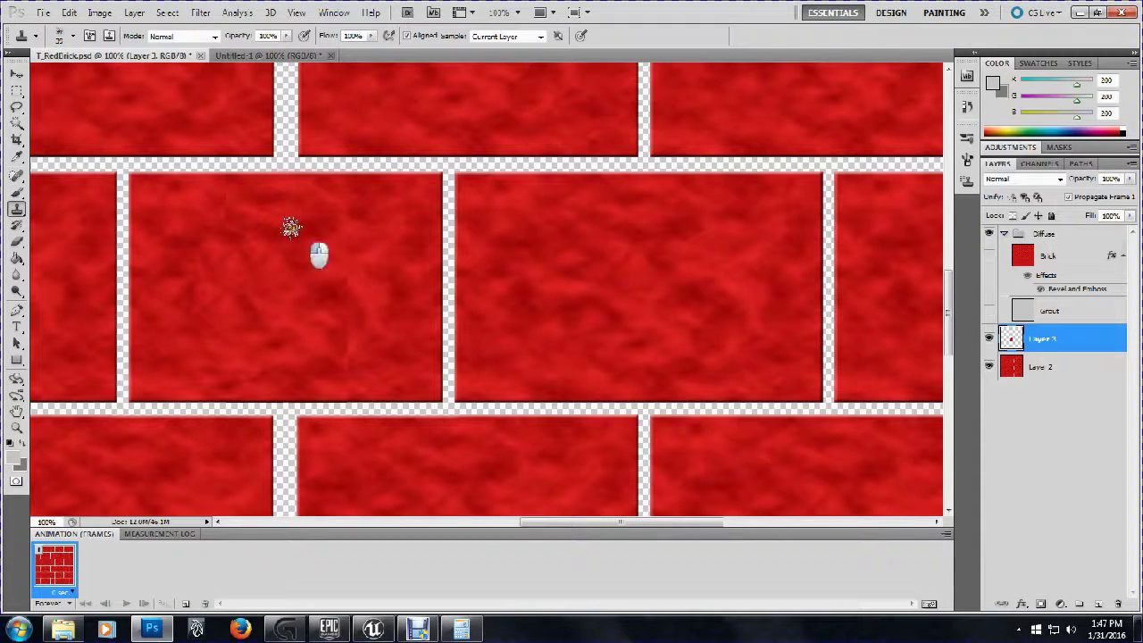
{"action": "left_click_drag", "start_coordinate": [215, 216], "coordinate": [226, 204]}
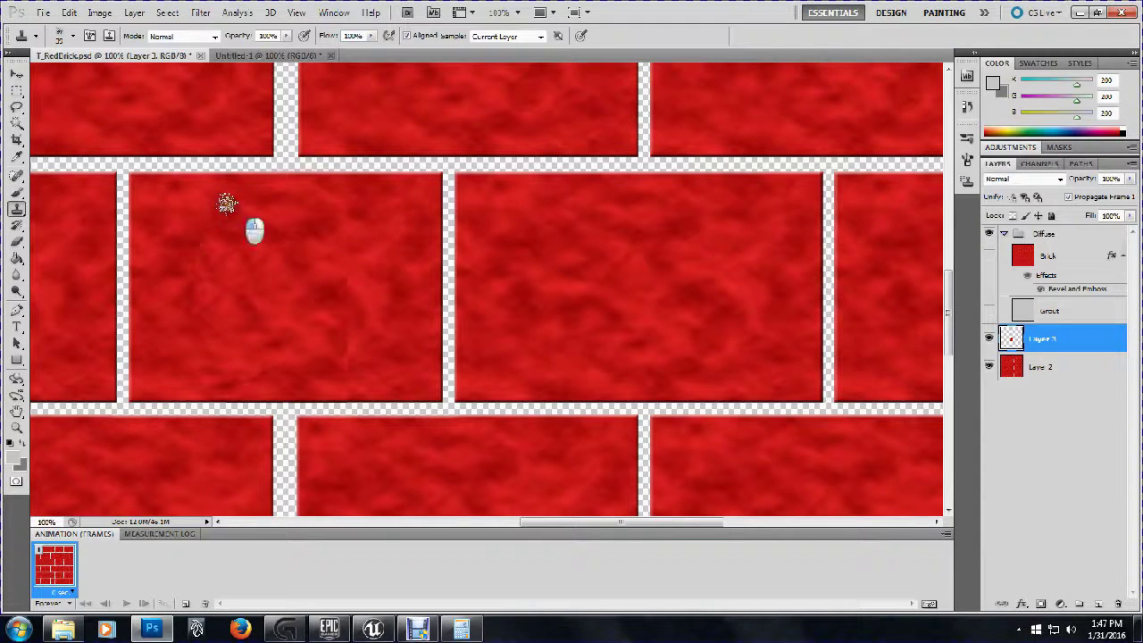
Clone brick texture over the top of the strip's left edge and along the lower part of its right edge
{"action": "left_click", "coordinate": [216, 197]}
{"action": "left_click", "coordinate": [227, 187]}
{"action": "left_click", "coordinate": [310, 325]}
{"action": "left_click", "coordinate": [345, 385]}
{"action": "left_click", "coordinate": [347, 384]}
{"action": "left_click", "coordinate": [331, 367]}
{"action": "left_click", "coordinate": [338, 346]}
{"action": "left_click_drag", "start_coordinate": [344, 332], "coordinate": [348, 349]}
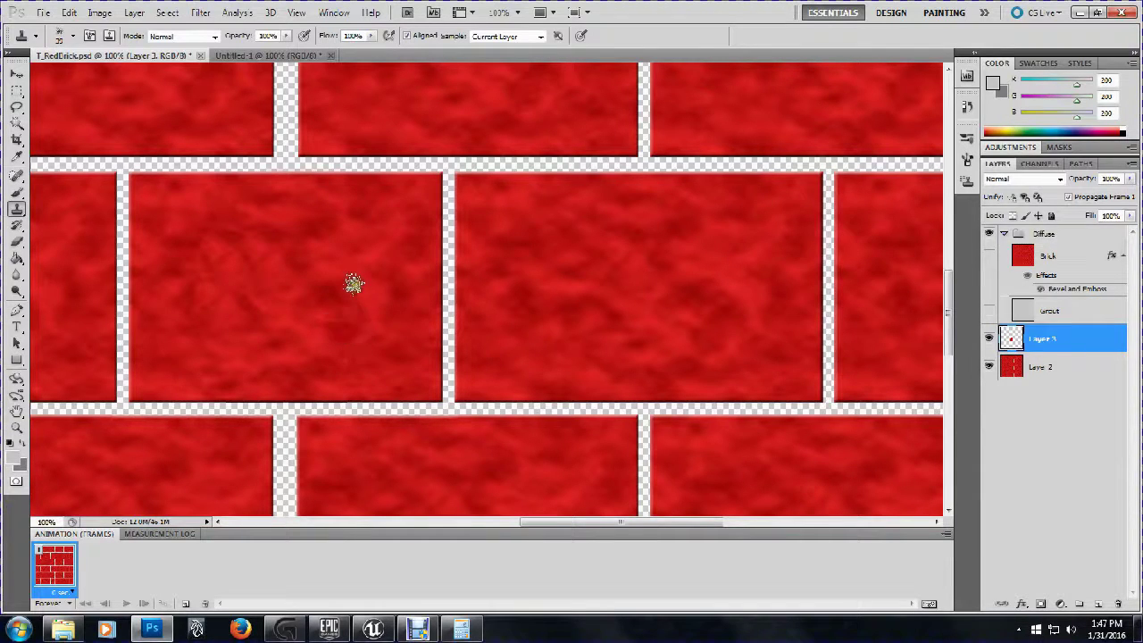
Continue cloning texture over the middle and upper part of the strip's right edge, up to the brick's top
{"action": "left_click_drag", "start_coordinate": [348, 290], "coordinate": [348, 274]}
{"action": "left_click", "coordinate": [342, 276]}
{"action": "left_click", "coordinate": [347, 268]}
{"action": "mouse_move", "coordinate": [332, 313]}
{"action": "left_mouse_down"}
{"action": "mouse_move", "coordinate": [323, 270]}
{"action": "mouse_move", "coordinate": [359, 273]}
{"action": "mouse_move", "coordinate": [351, 265]}
{"action": "mouse_move", "coordinate": [320, 265]}
{"action": "left_mouse_up"}
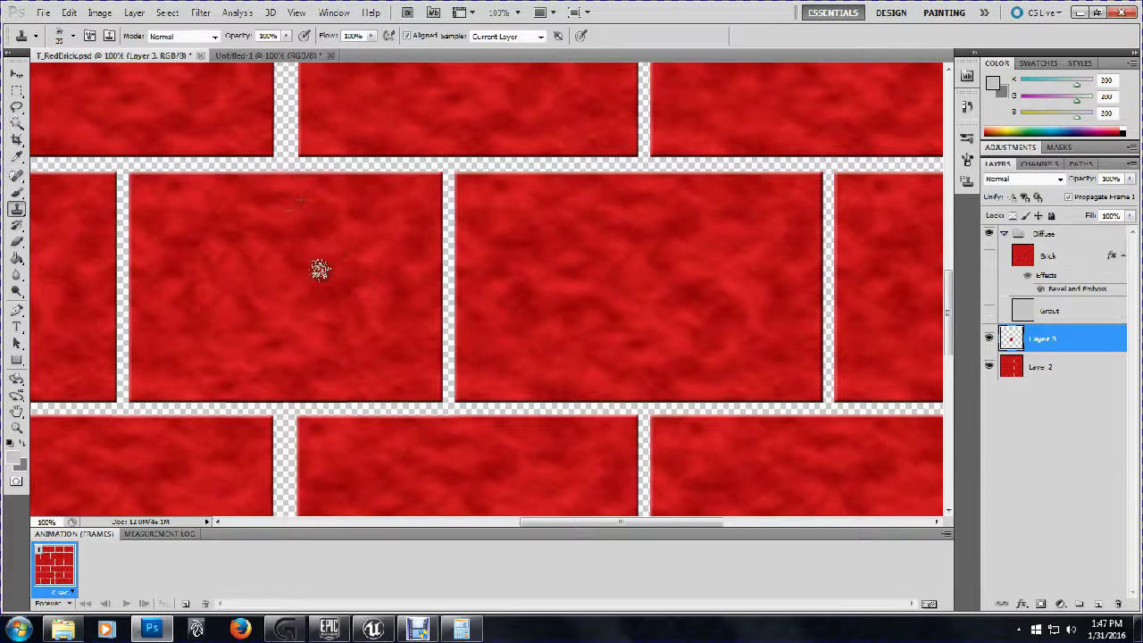
{"action": "left_click", "coordinate": [341, 266]}
{"action": "left_click", "coordinate": [352, 275]}
{"action": "left_click", "coordinate": [352, 227]}
{"action": "left_click_drag", "start_coordinate": [339, 236], "coordinate": [352, 192]}
{"action": "left_click", "coordinate": [351, 190]}
{"action": "left_click", "coordinate": [363, 218]}
Paste the copied brick strip over the central seam of the bottom row's split brick and nudge it down to match the brick's edges
{"action": "scroll", "coordinate": [378, 266], "scroll_direction": "down", "scroll_amount": 10}
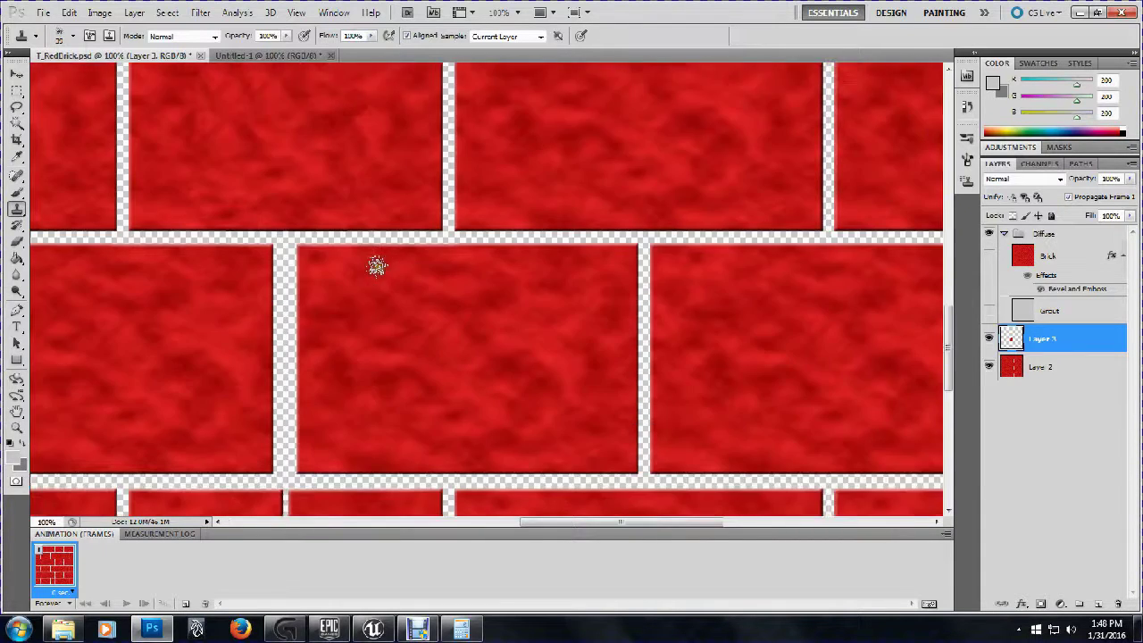
{"action": "scroll", "coordinate": [372, 268], "scroll_direction": "down", "scroll_amount": 2}
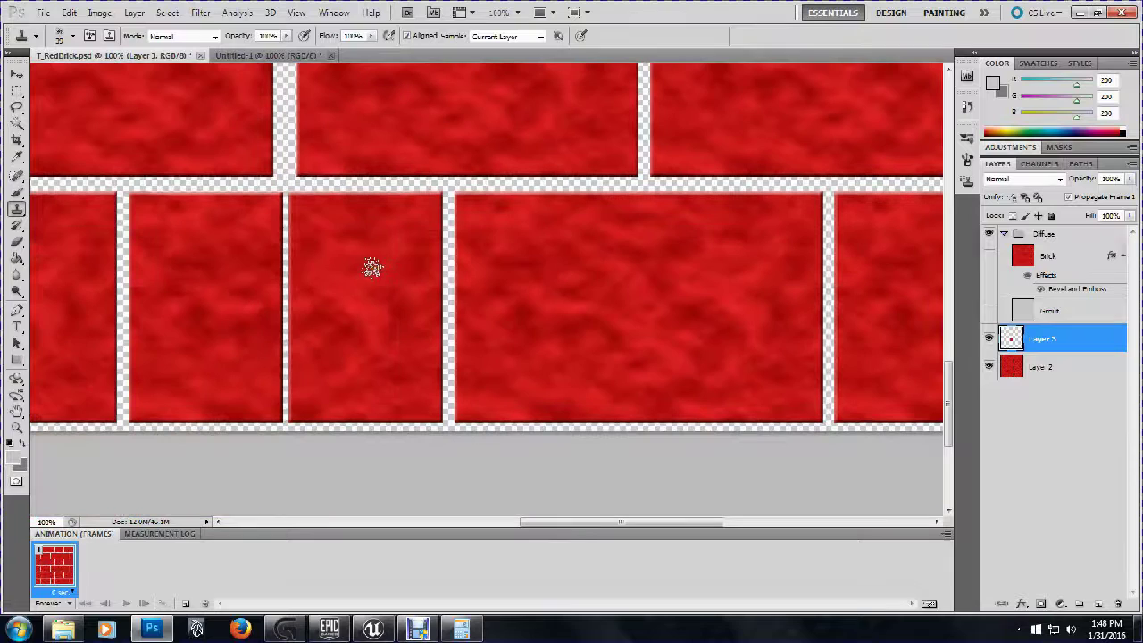
{"action": "left_click", "coordinate": [16, 90]}
{"action": "left_click_drag", "start_coordinate": [217, 185], "coordinate": [360, 426]}
{"action": "key", "text": "ctrl+v"}
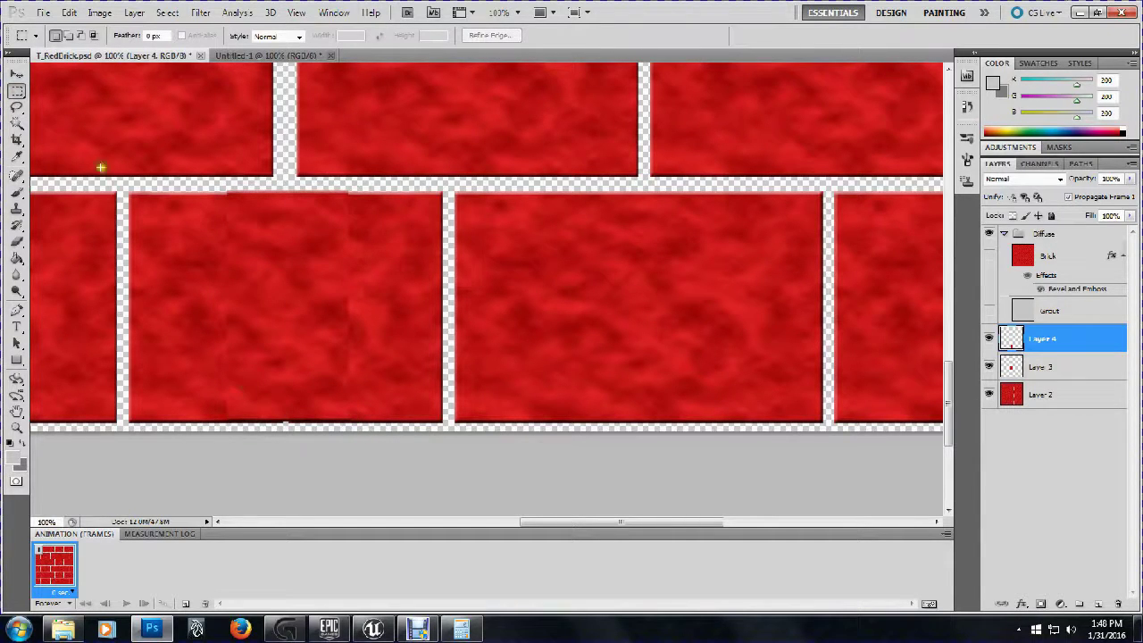
{"action": "left_click", "coordinate": [17, 73]}
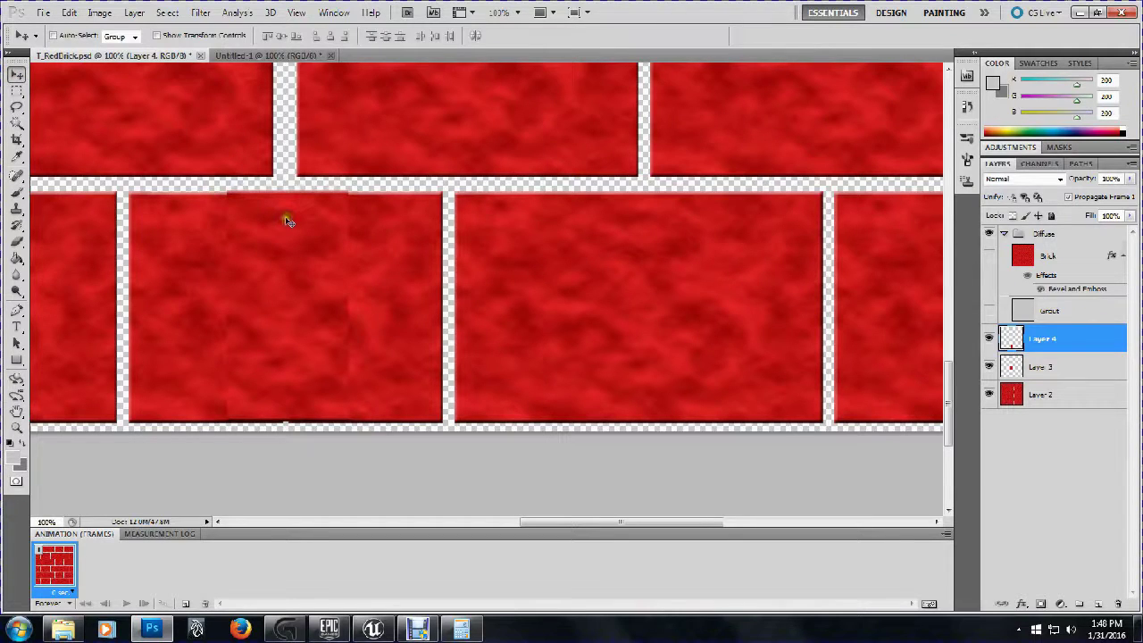
{"action": "key", "text": "Down"}
{"action": "key", "text": "Down"}
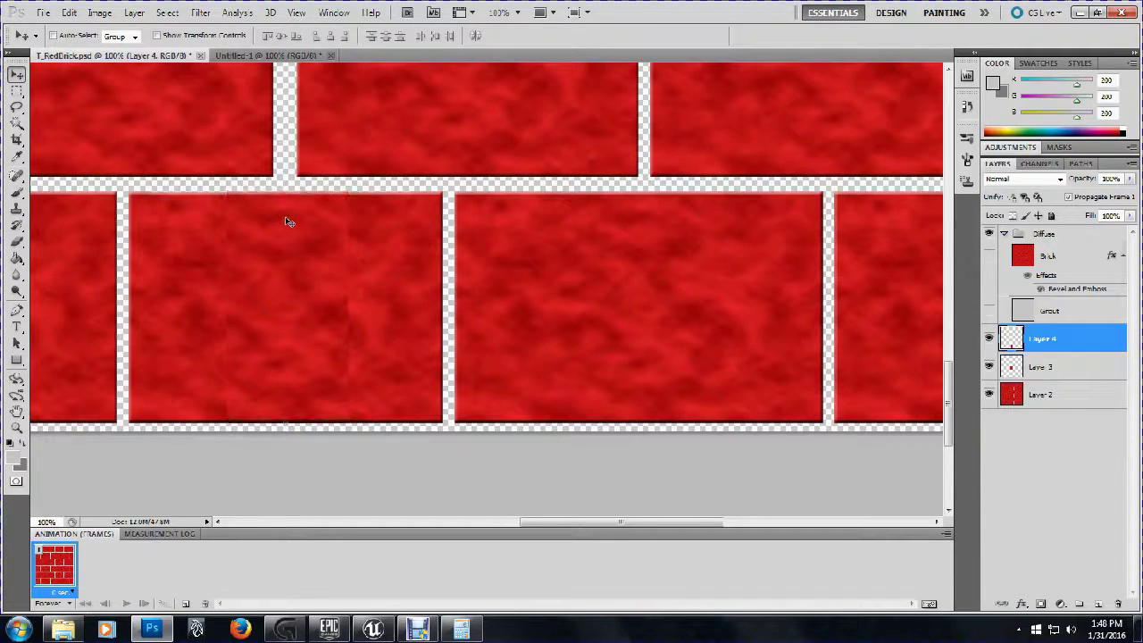
{"action": "key", "text": "Down"}
Blend the left edge of the bottom brick's strip from top to bottom with the Clone Stamp
{"action": "scroll", "coordinate": [310, 224], "scroll_direction": "up", "scroll_amount": 5}
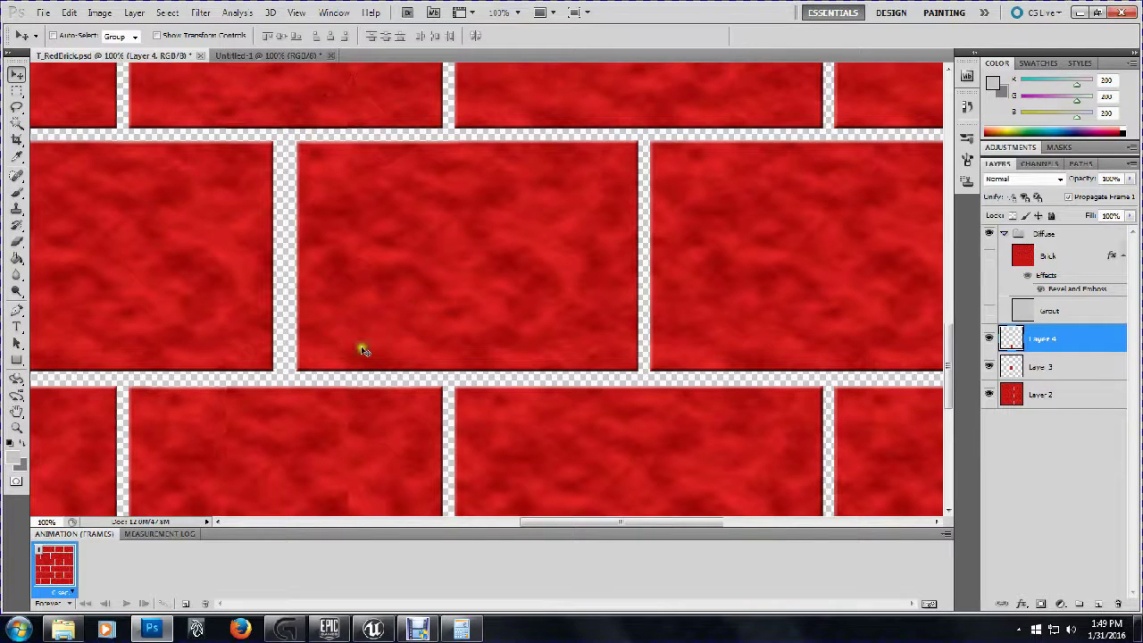
{"action": "scroll", "coordinate": [435, 359], "scroll_direction": "down", "scroll_amount": 3}
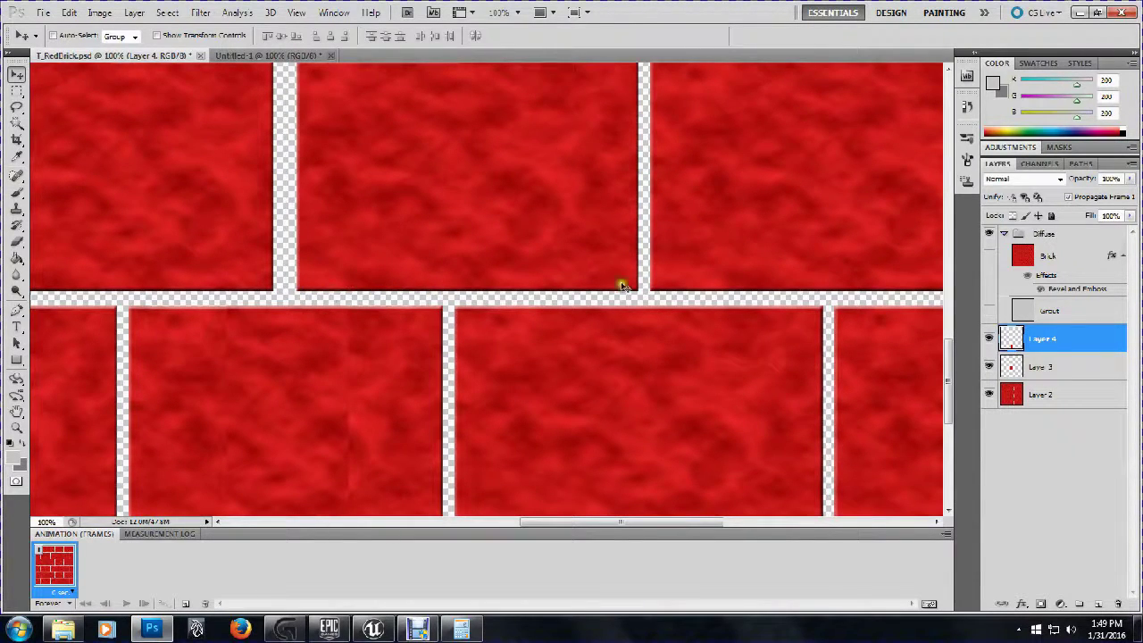
{"action": "scroll", "coordinate": [393, 280], "scroll_direction": "down", "scroll_amount": 3}
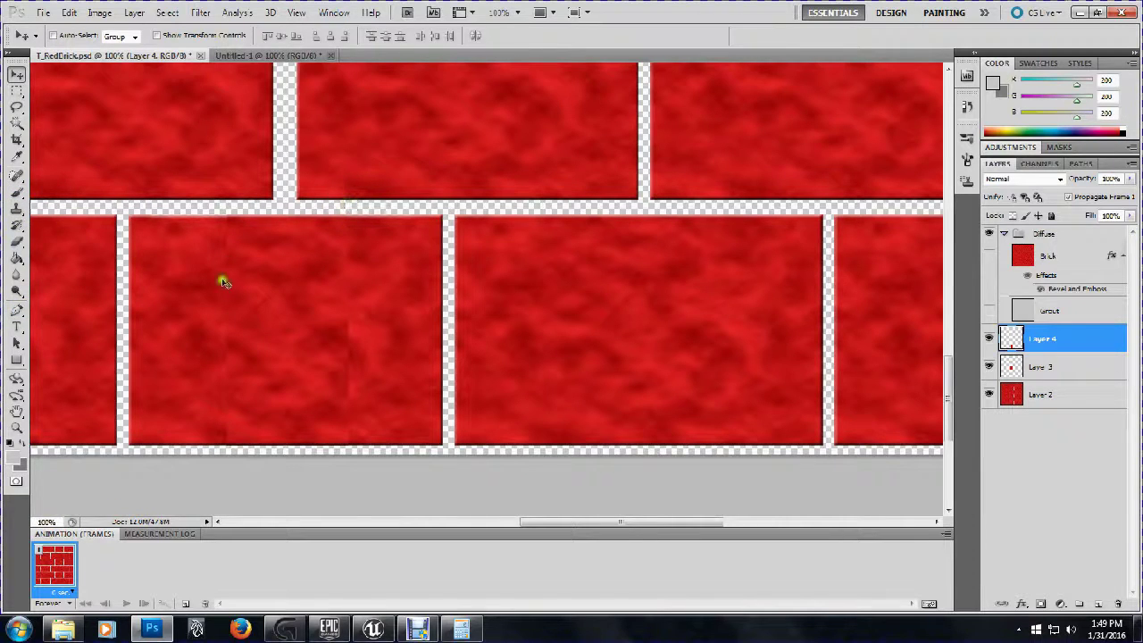
{"action": "left_click", "coordinate": [16, 207]}
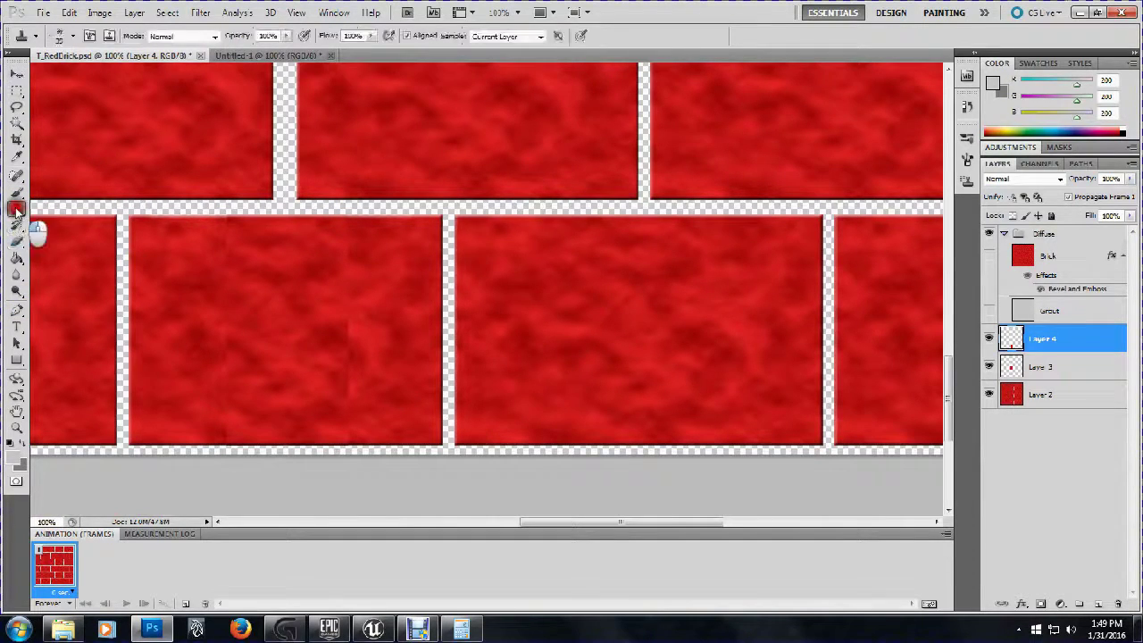
{"action": "left_click", "coordinate": [277, 250]}
{"action": "mouse_move", "coordinate": [243, 230]}
{"action": "left_mouse_down"}
{"action": "mouse_move", "coordinate": [220, 231]}
{"action": "mouse_move", "coordinate": [230, 230]}
{"action": "mouse_move", "coordinate": [225, 308]}
{"action": "left_mouse_up"}
{"action": "left_click", "coordinate": [246, 295], "text": "alt"}
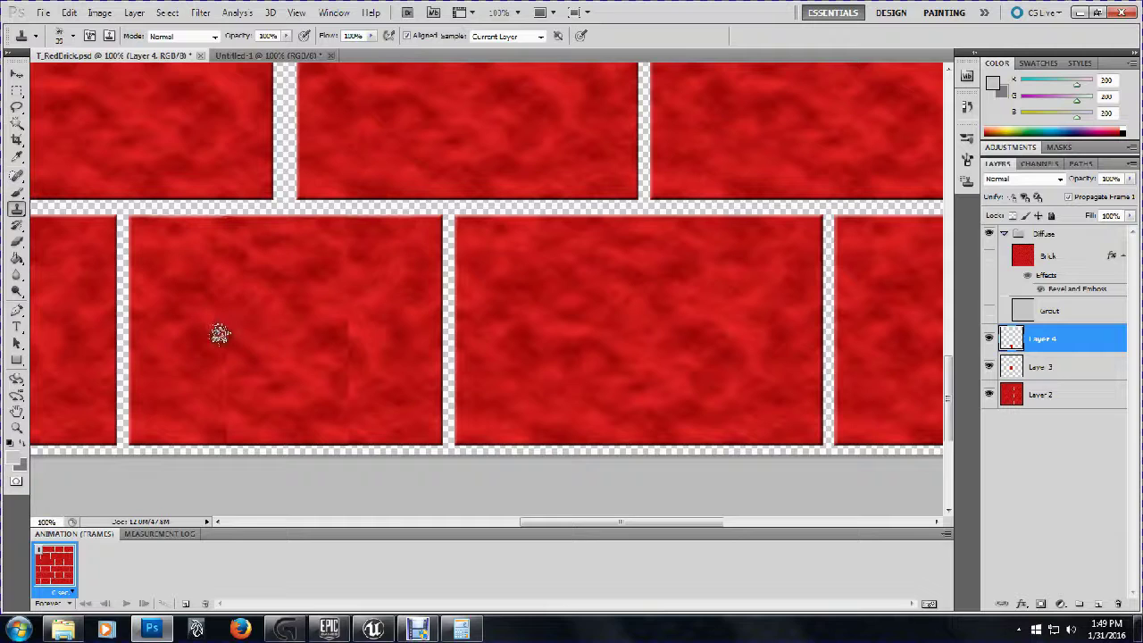
{"action": "left_click", "coordinate": [224, 342]}
{"action": "left_click", "coordinate": [227, 379]}
{"action": "left_click", "coordinate": [220, 378]}
{"action": "mouse_move", "coordinate": [230, 396]}
{"action": "left_mouse_down"}
{"action": "mouse_move", "coordinate": [220, 414]}
{"action": "mouse_move", "coordinate": [247, 380]}
{"action": "left_mouse_up"}
{"action": "left_click", "coordinate": [220, 423]}
Sample brick texture near the top of the bottom brick's strip and clone it over the upper half of the strip's right edge
{"action": "left_click", "coordinate": [312, 256]}
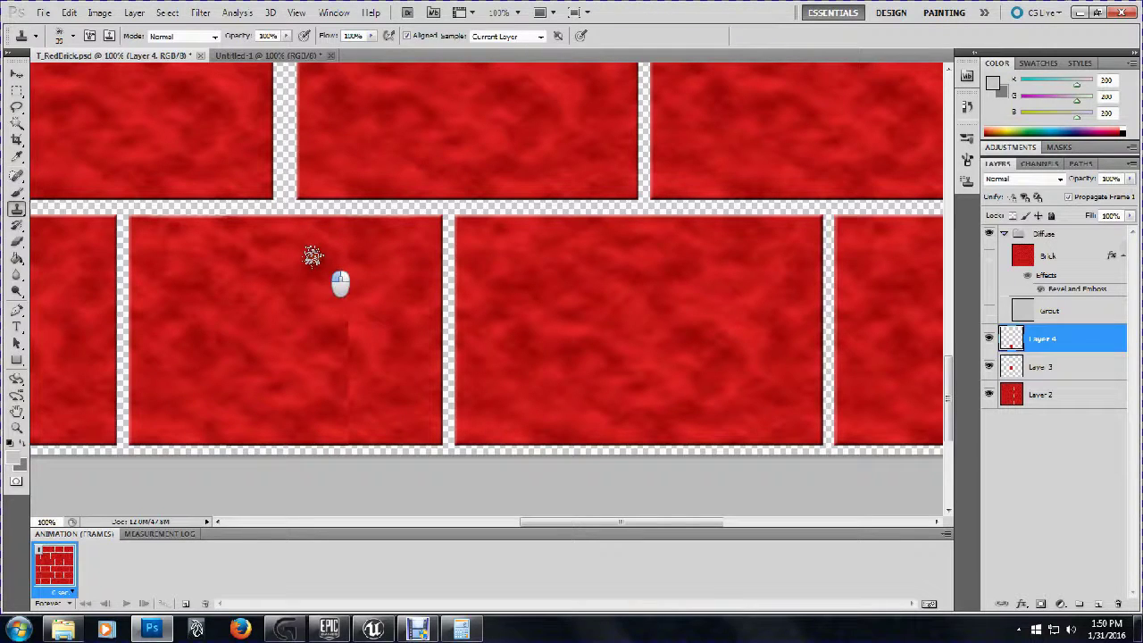
{"action": "left_click", "coordinate": [353, 226]}
{"action": "left_click", "coordinate": [350, 240]}
{"action": "left_click", "coordinate": [343, 259]}
{"action": "left_click", "coordinate": [339, 291]}
{"action": "left_click", "coordinate": [348, 309]}
{"action": "left_click", "coordinate": [346, 328]}
{"action": "left_click", "coordinate": [349, 331]}
{"action": "left_click", "coordinate": [348, 342]}
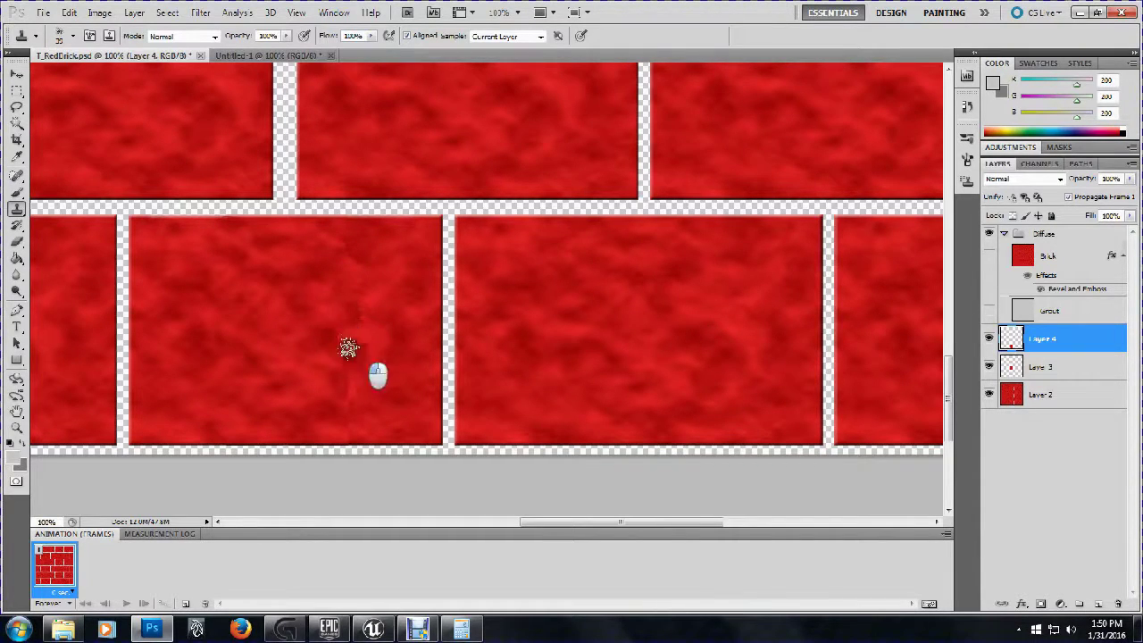
Clone texture over the lower half of the strip's right edge, down to the bottom of the brick
{"action": "left_click", "coordinate": [329, 349]}
{"action": "left_click", "coordinate": [351, 346]}
{"action": "left_click", "coordinate": [344, 387]}
{"action": "left_click", "coordinate": [336, 402]}
{"action": "left_click", "coordinate": [348, 407]}
{"action": "left_click_drag", "start_coordinate": [330, 406], "coordinate": [344, 418]}
{"action": "left_click", "coordinate": [359, 415]}
{"action": "left_click", "coordinate": [346, 426]}
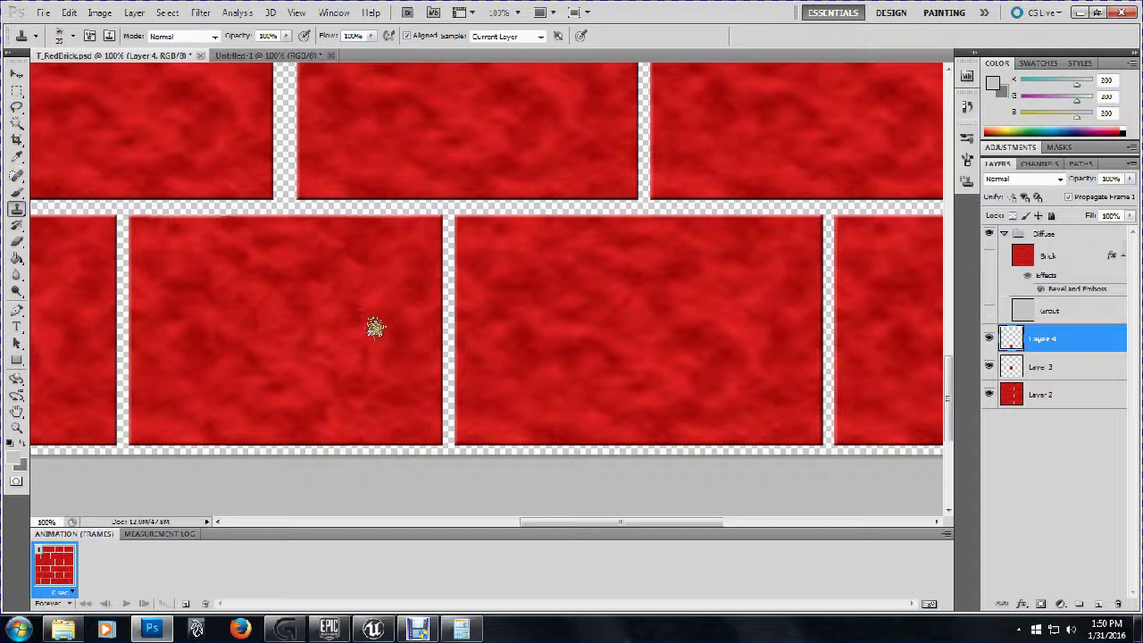
Examine the patched bricks and compare the bottom brick with Layer 4 hidden and shown
{"action": "scroll", "coordinate": [342, 362], "scroll_direction": "up", "scroll_amount": 5}
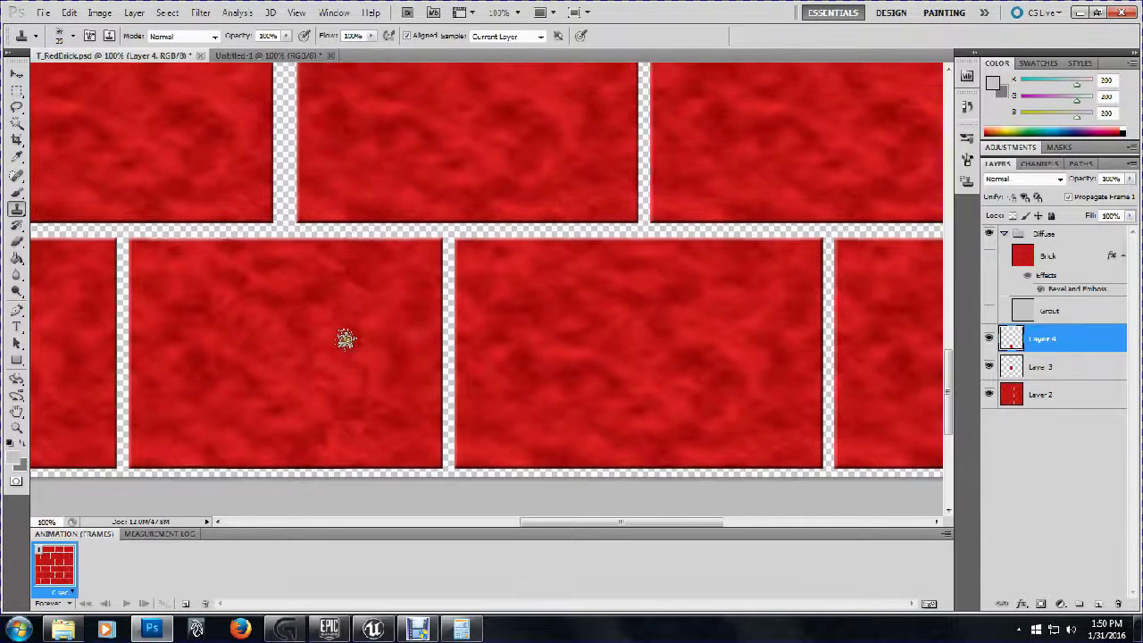
{"action": "scroll", "coordinate": [345, 338], "scroll_direction": "up", "scroll_amount": 5}
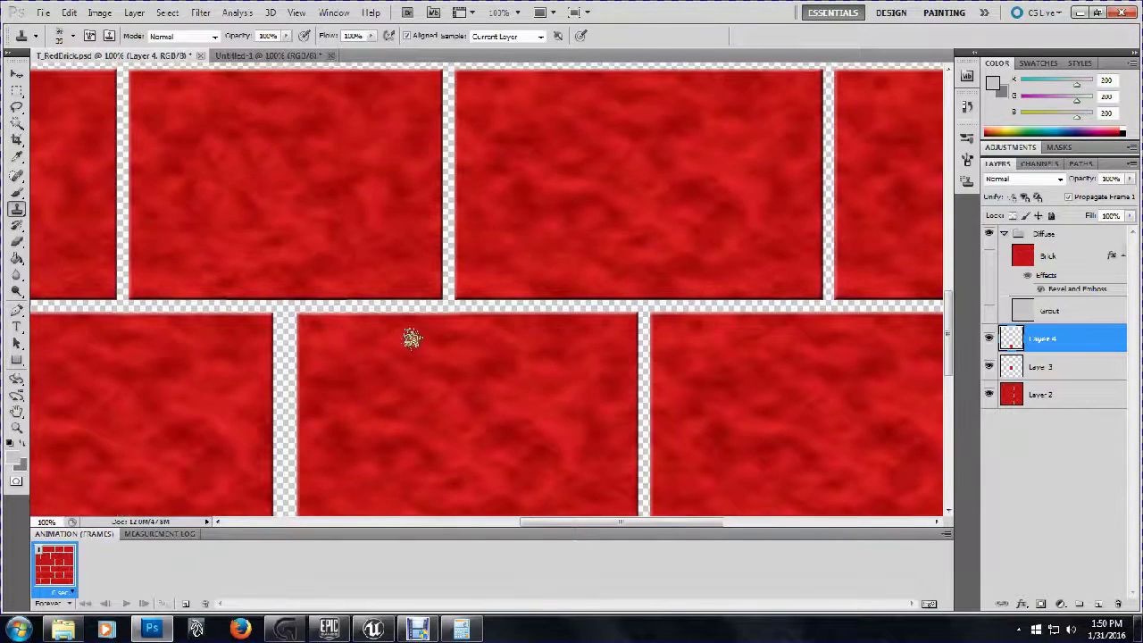
{"action": "left_click", "coordinate": [1089, 345]}
{"action": "scroll", "coordinate": [666, 361], "scroll_direction": "down", "scroll_amount": 4}
{"action": "scroll", "coordinate": [666, 362], "scroll_direction": "down", "scroll_amount": 1}
{"action": "scroll", "coordinate": [667, 362], "scroll_direction": "up", "scroll_amount": 3}
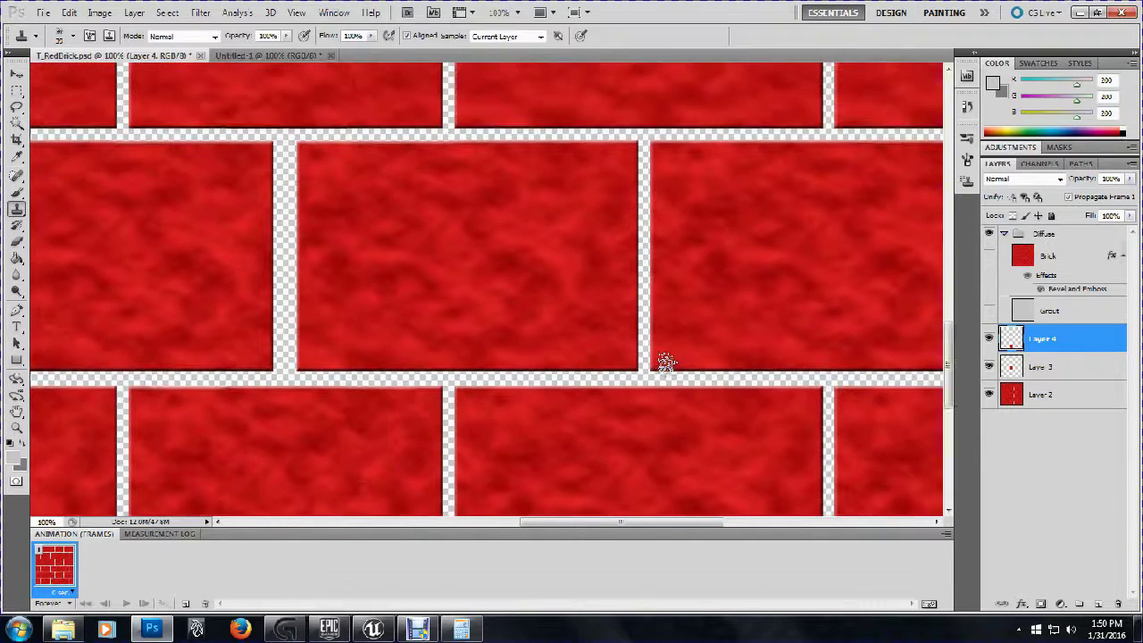
{"action": "left_click", "coordinate": [987, 341]}
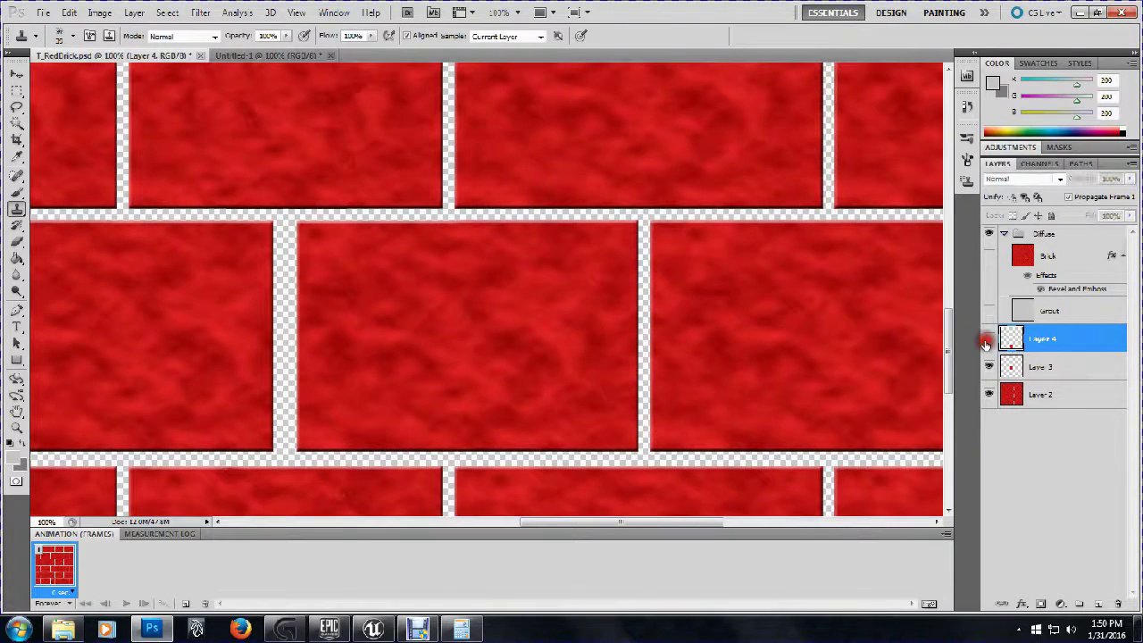
{"action": "left_click", "coordinate": [986, 341]}
{"action": "scroll", "coordinate": [503, 451], "scroll_direction": "down", "scroll_amount": 2}
{"action": "scroll", "coordinate": [503, 455], "scroll_direction": "down", "scroll_amount": 2}
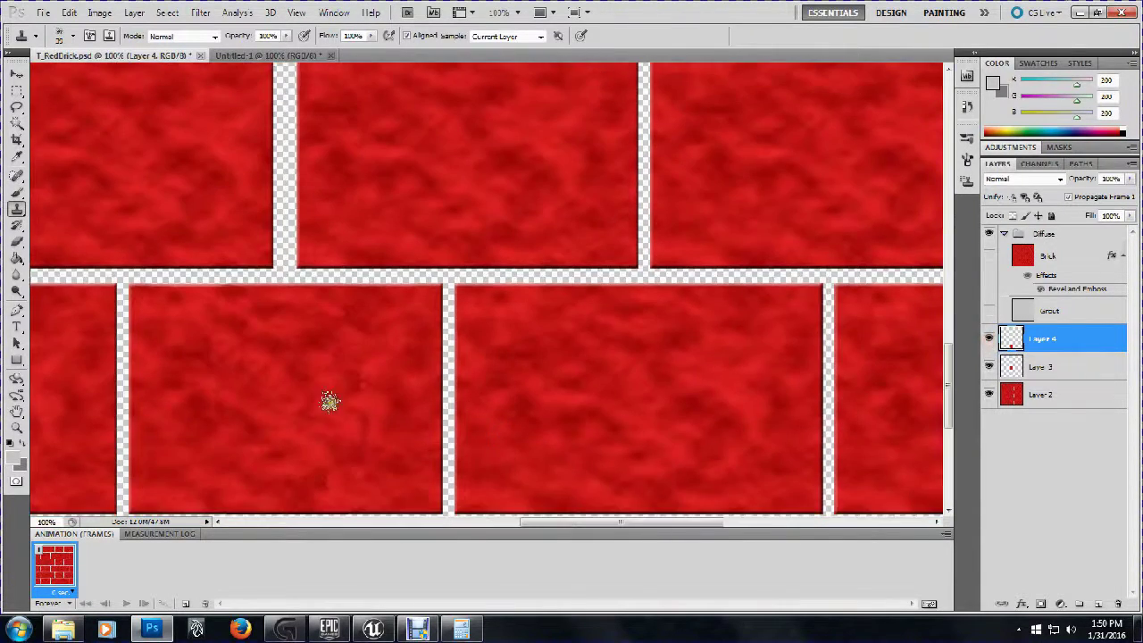
{"action": "left_click", "coordinate": [988, 342]}
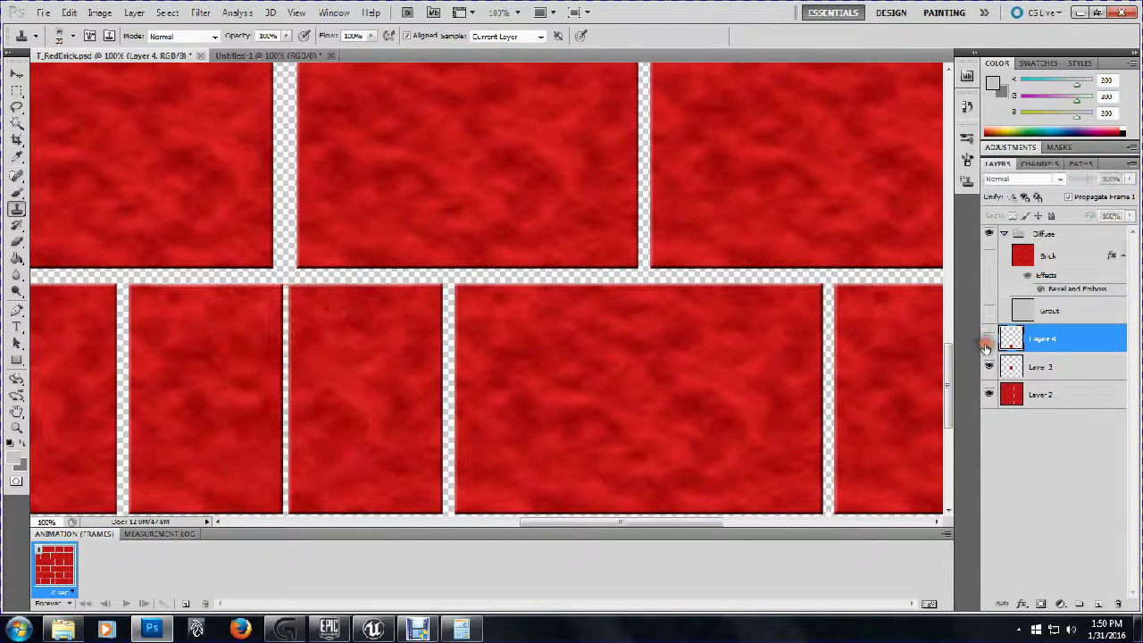
{"action": "left_click", "coordinate": [987, 341]}
{"action": "left_click", "coordinate": [988, 342]}
{"action": "left_click", "coordinate": [987, 343]}
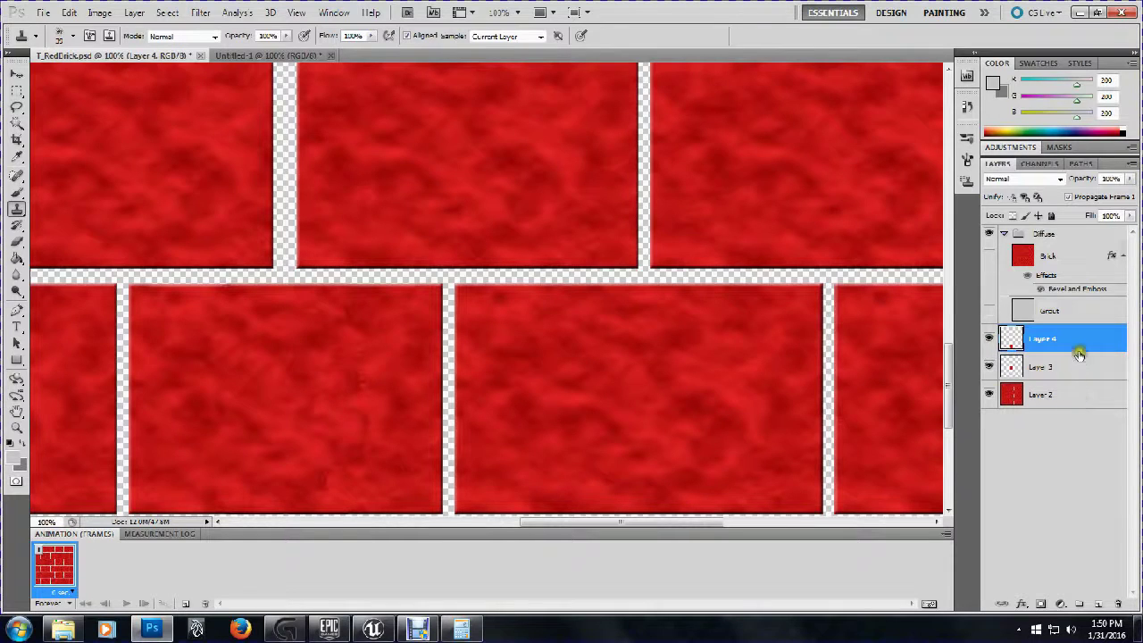
Merge Layer 4, Layer 3 and Layer 2 into one layer and check it by toggling its visibility
{"action": "left_click", "coordinate": [1076, 407], "text": "shift"}
{"action": "right_click", "coordinate": [1075, 406]}
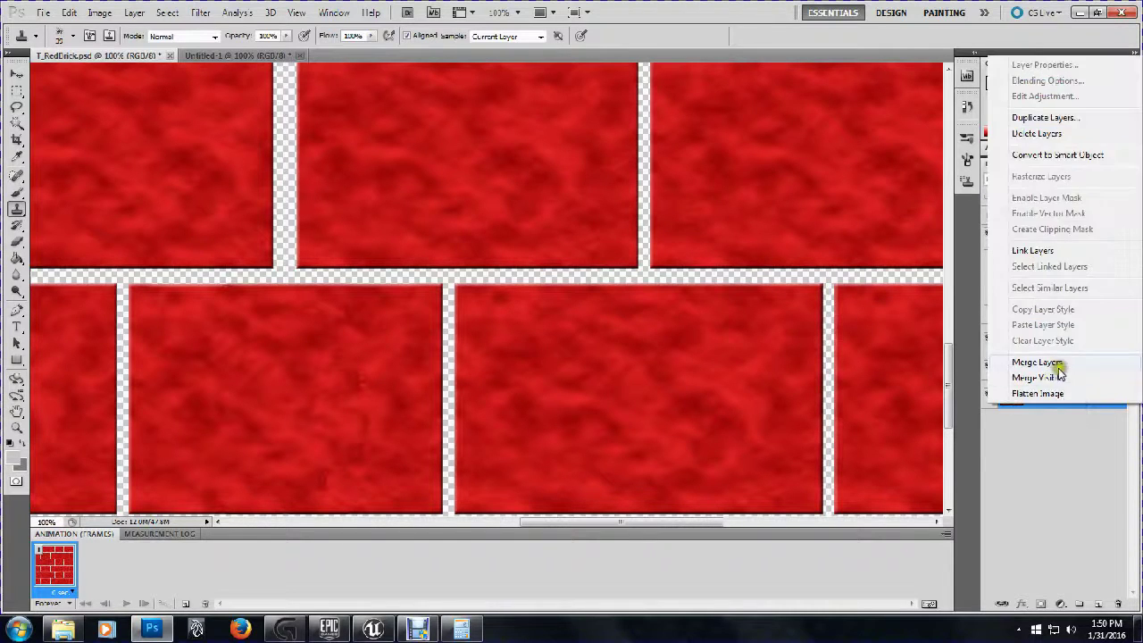
{"action": "left_click", "coordinate": [1057, 364]}
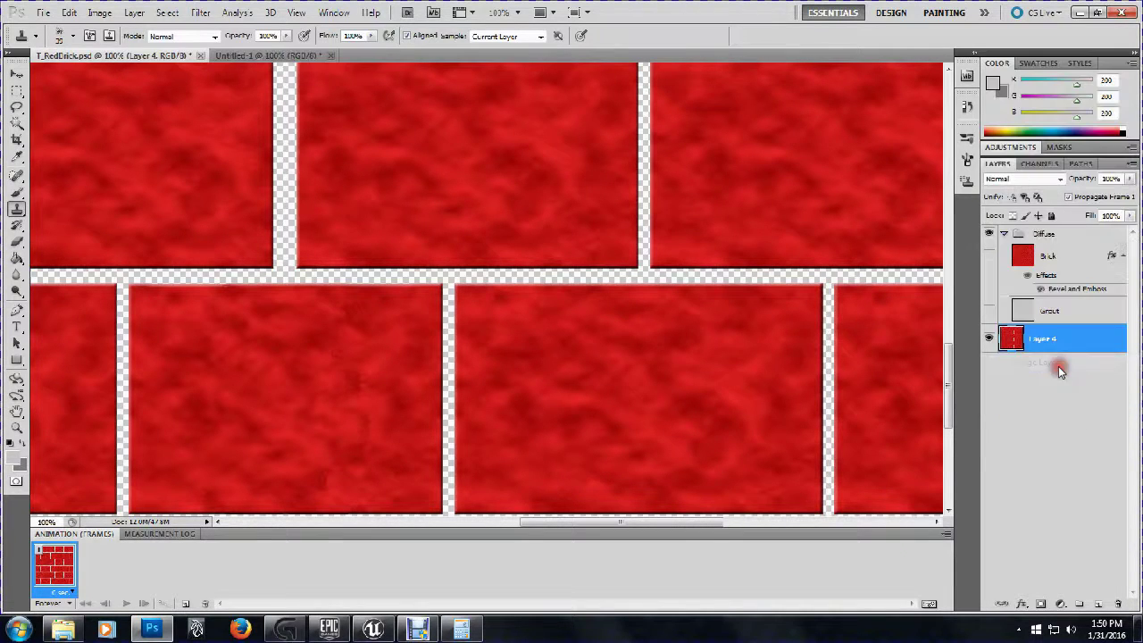
{"action": "left_click", "coordinate": [988, 339]}
{"action": "left_click", "coordinate": [988, 339]}
Offset the merged brick layer by 1024 pixels horizontally and 1024 pixels vertically, with undefined areas wrapped around
{"action": "key", "text": "ctrl+minus"}
{"action": "key", "text": "ctrl+minus"}
{"action": "key", "text": "ctrl+minus"}
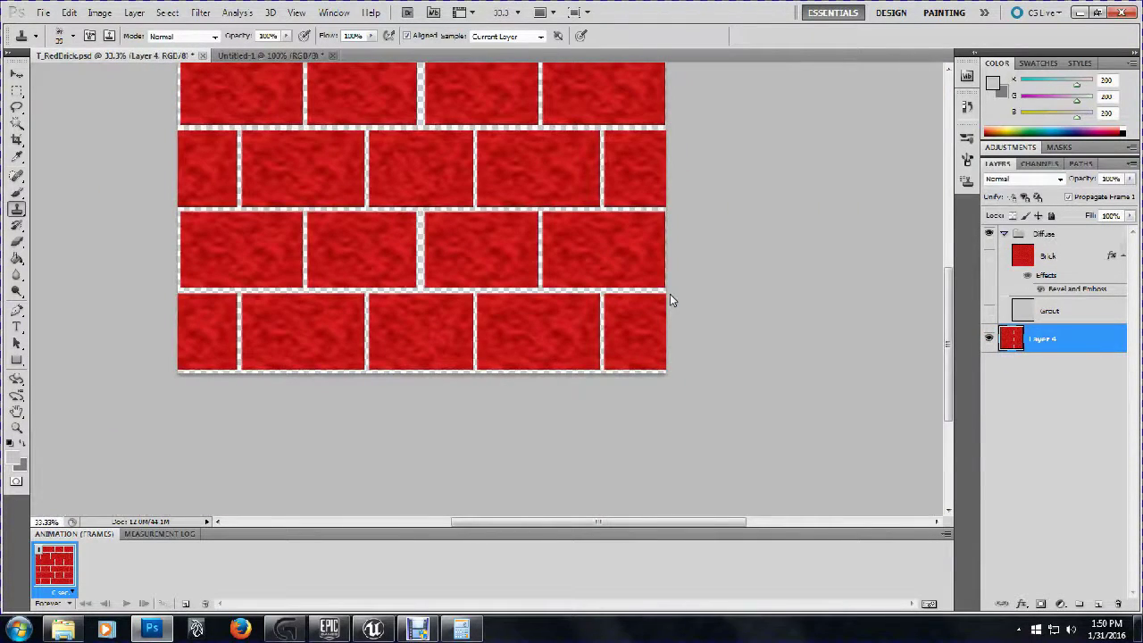
{"action": "scroll", "coordinate": [671, 301], "scroll_direction": "up", "scroll_amount": 5}
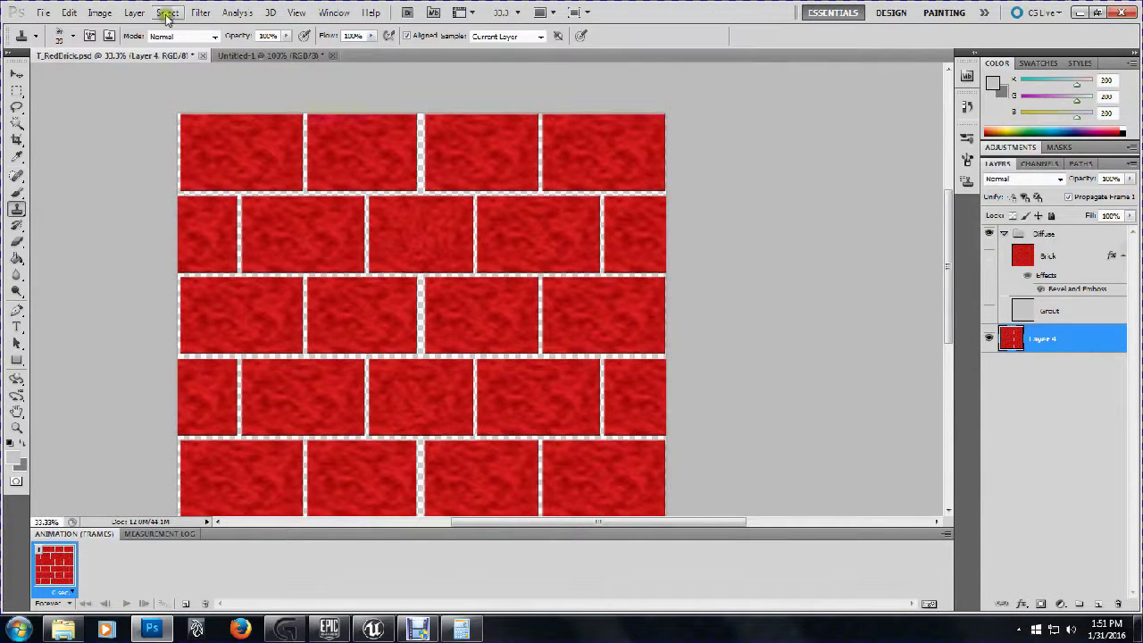
{"action": "left_click", "coordinate": [203, 14]}
{"action": "mouse_move", "coordinate": [272, 296]}
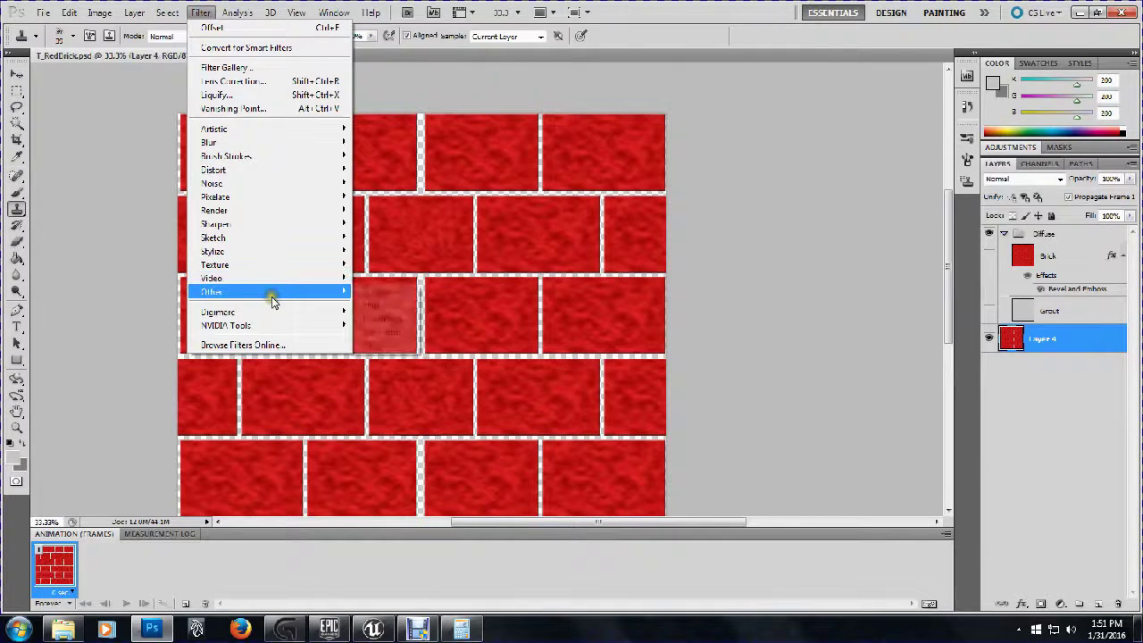
{"action": "left_click", "coordinate": [384, 346]}
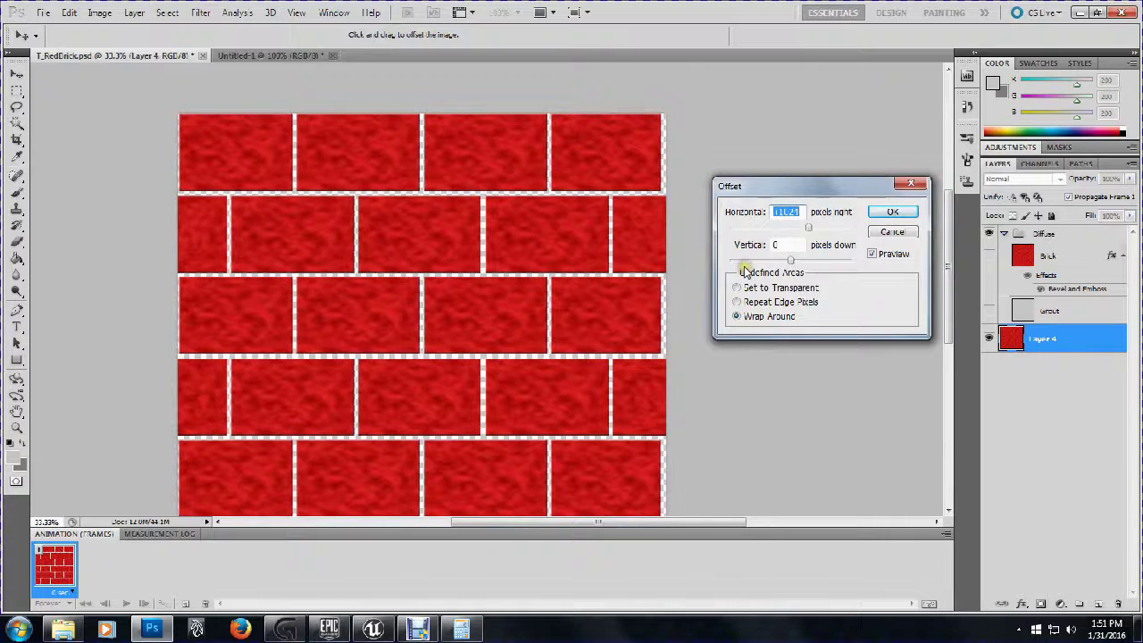
{"action": "left_click", "coordinate": [798, 244]}
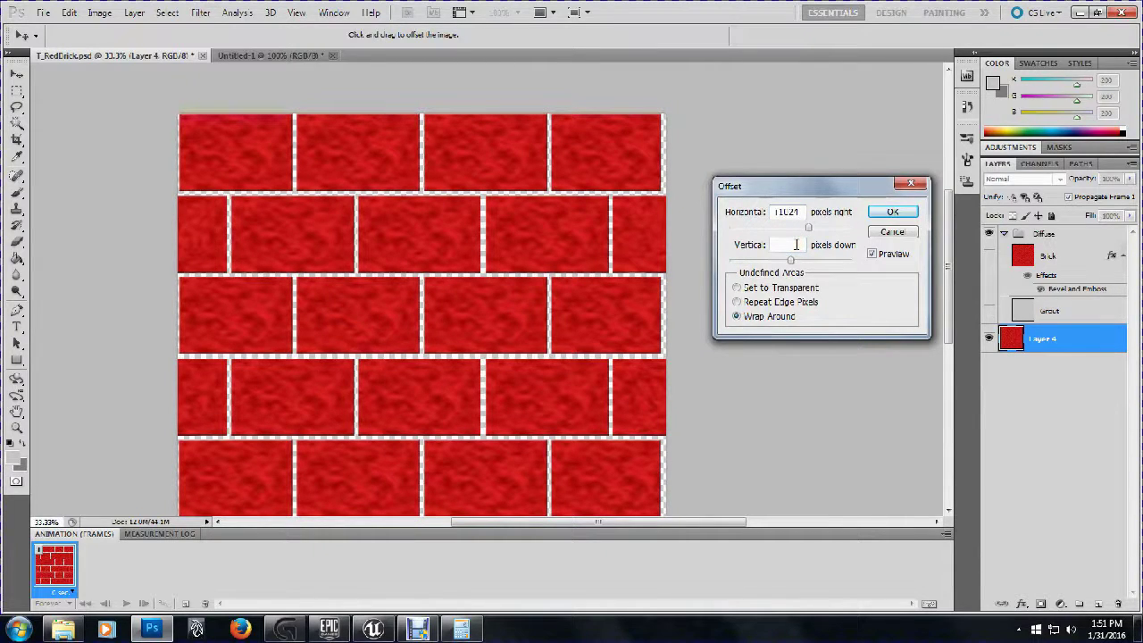
{"action": "type", "text": "1024"}
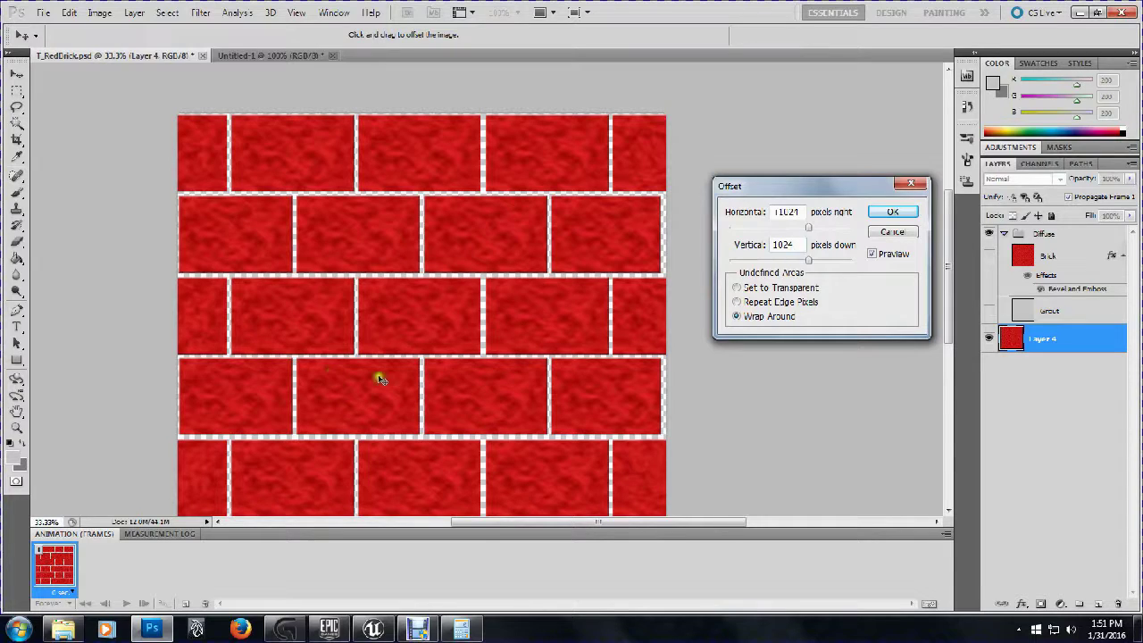
{"action": "left_click", "coordinate": [892, 211]}
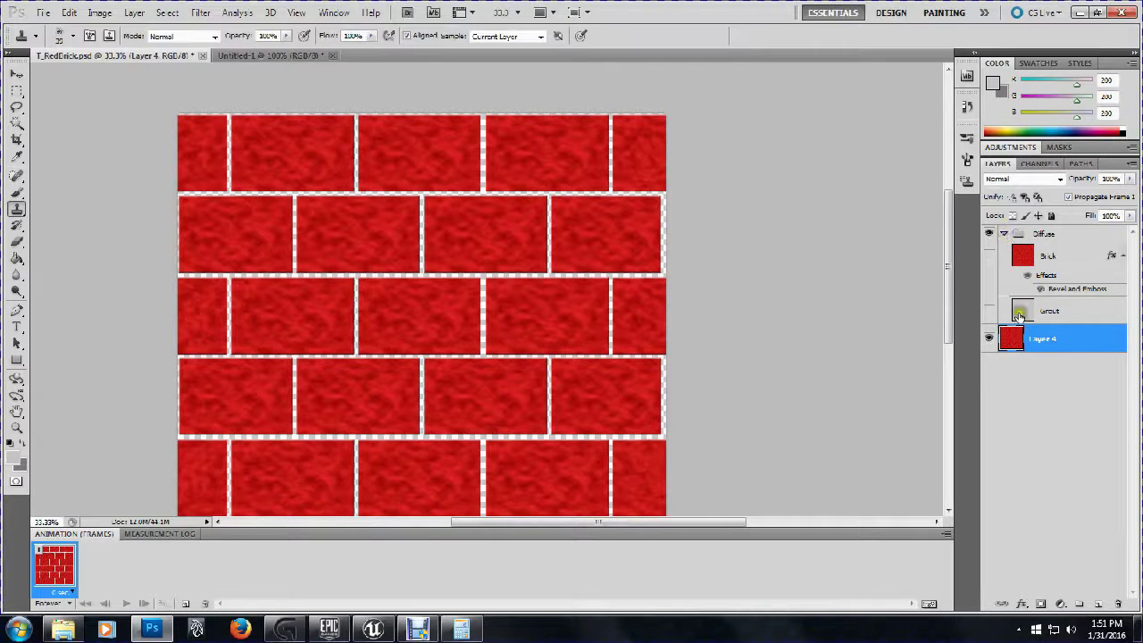
Move Layer 4 above Grout inside the Diffuse group, show the Grout layer, and collapse the group
{"action": "left_click_drag", "start_coordinate": [1054, 340], "coordinate": [1072, 303]}
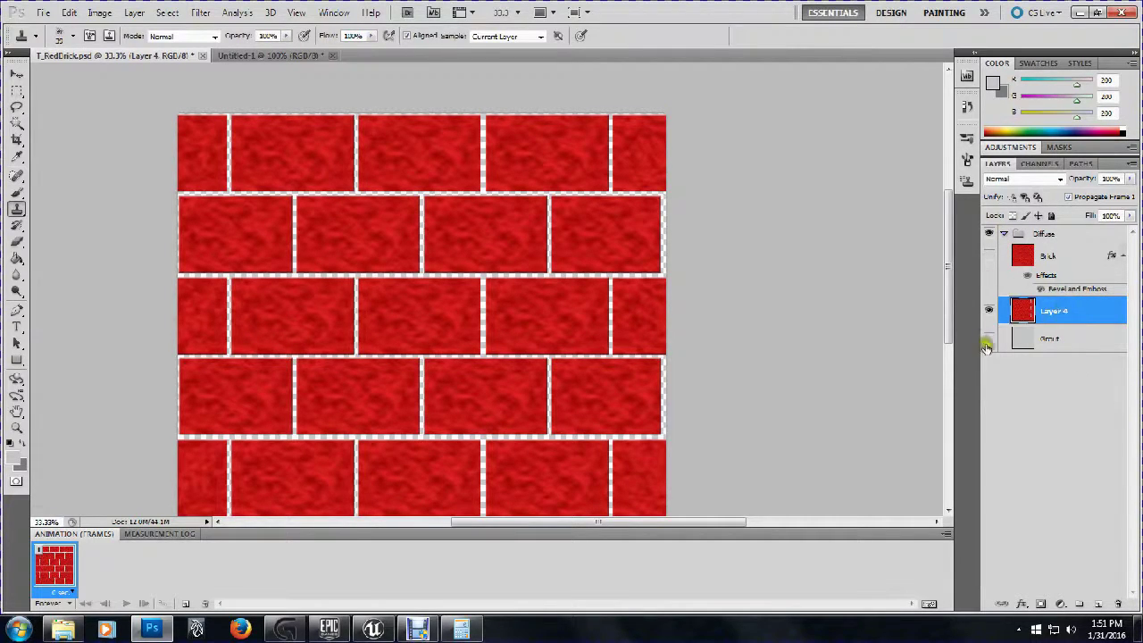
{"action": "left_click", "coordinate": [990, 339]}
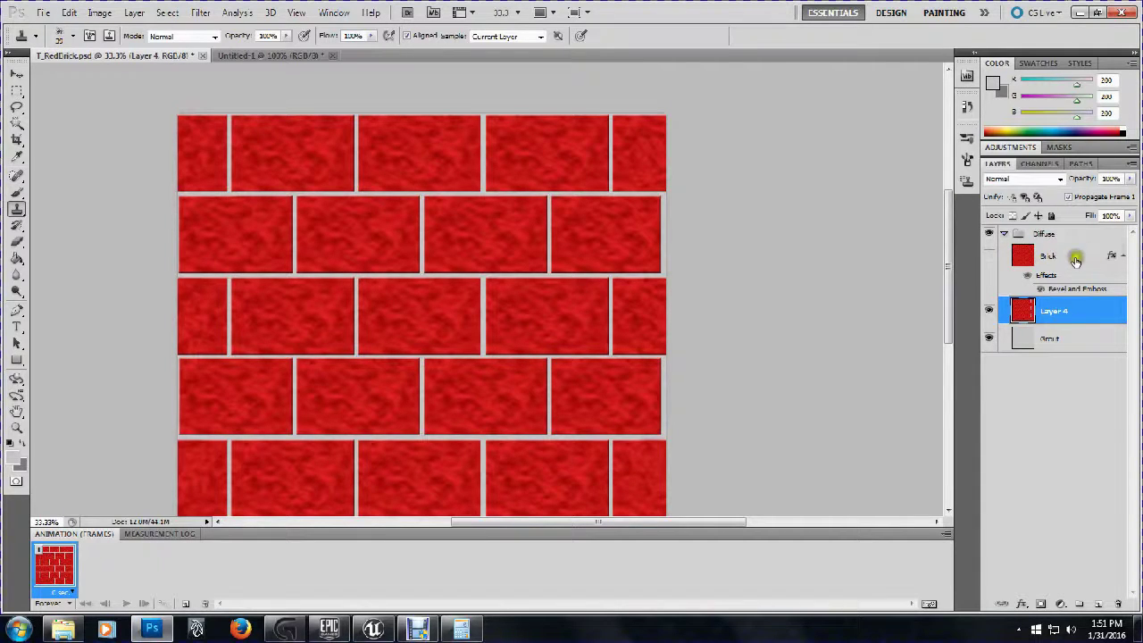
{"action": "left_click", "coordinate": [991, 258]}
{"action": "left_click", "coordinate": [990, 257]}
{"action": "left_click", "coordinate": [1004, 236]}
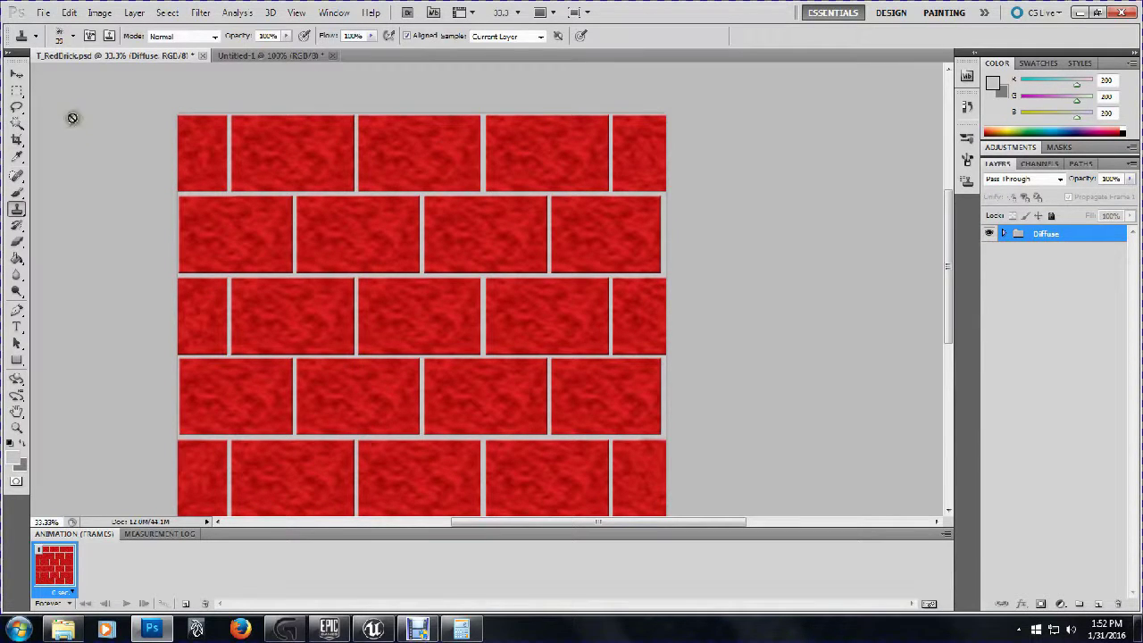
Save the document and export a 24 bits/pixel Targa copy in My Texture References, replacing the existing T_RedBrick_D.tga
{"action": "left_click", "coordinate": [43, 14]}
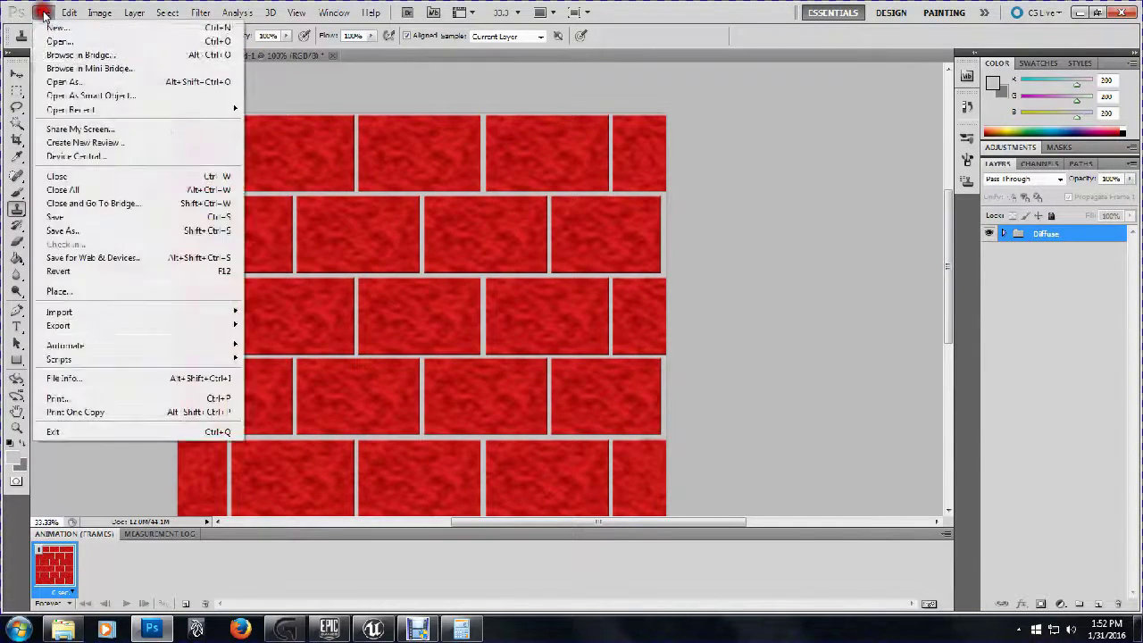
{"action": "left_click", "coordinate": [137, 218]}
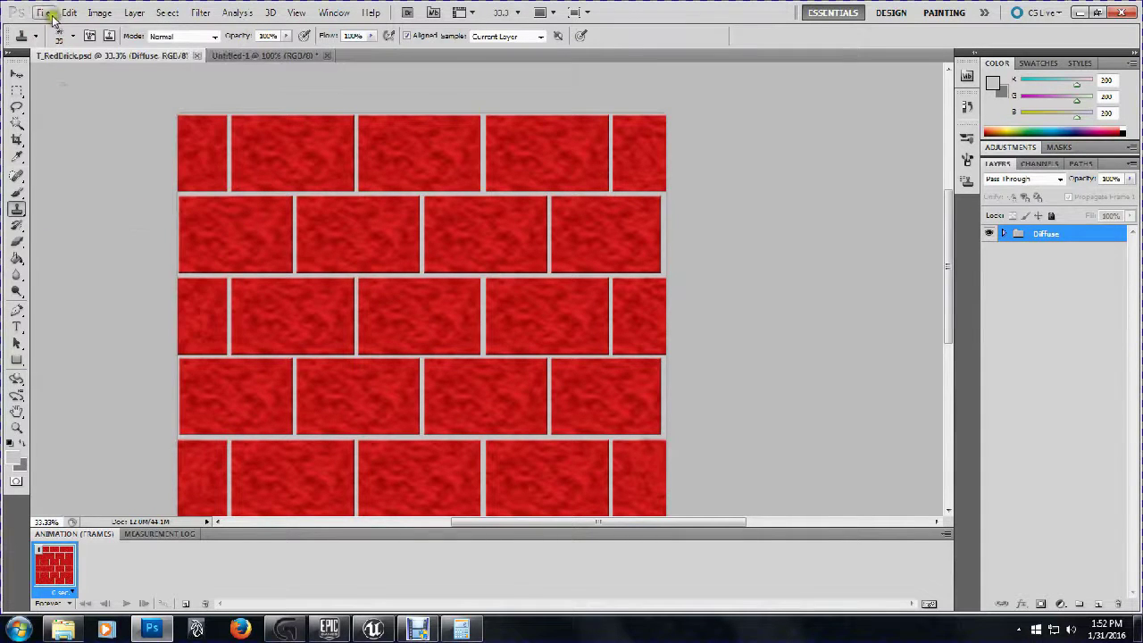
{"action": "left_click", "coordinate": [43, 12]}
{"action": "left_click", "coordinate": [113, 227]}
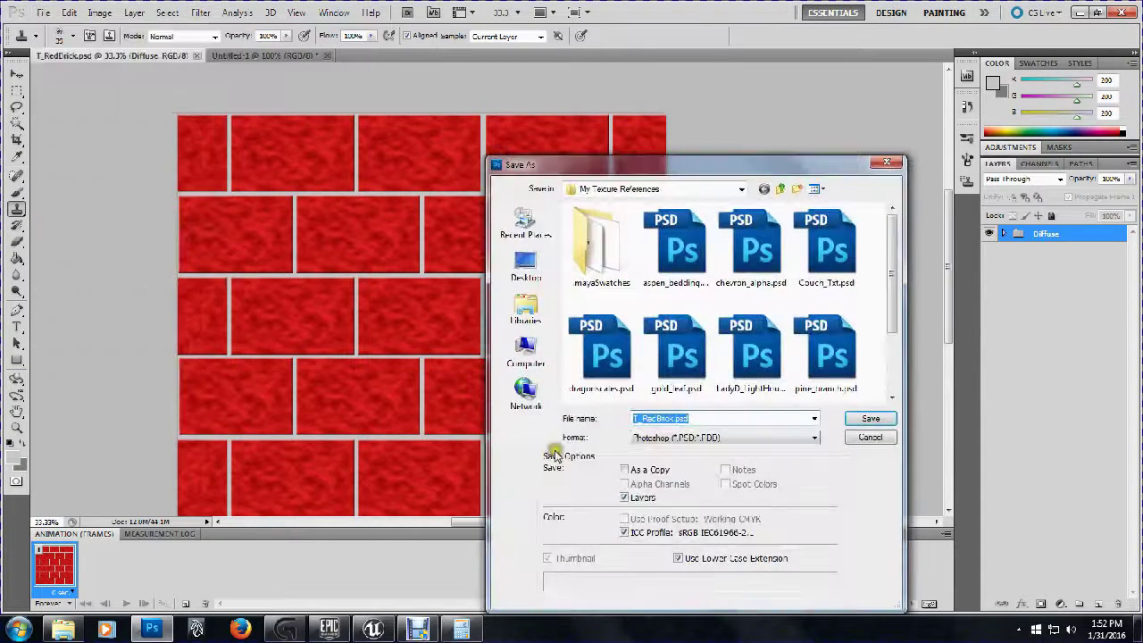
{"action": "left_click", "coordinate": [723, 438]}
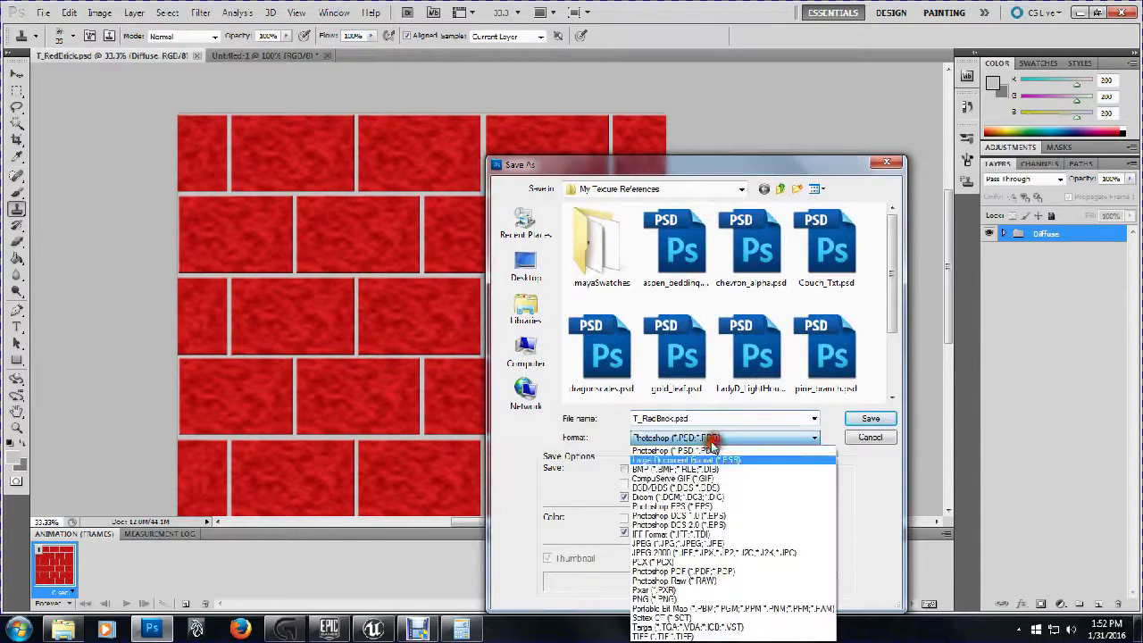
{"action": "left_click", "coordinate": [737, 628]}
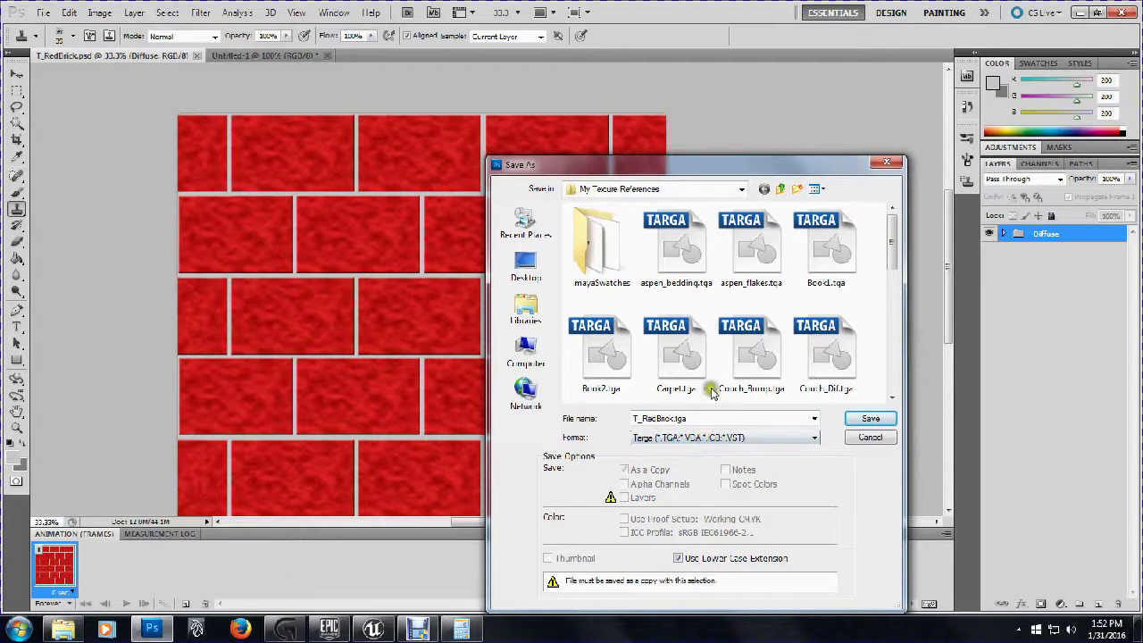
{"action": "left_click", "coordinate": [684, 357]}
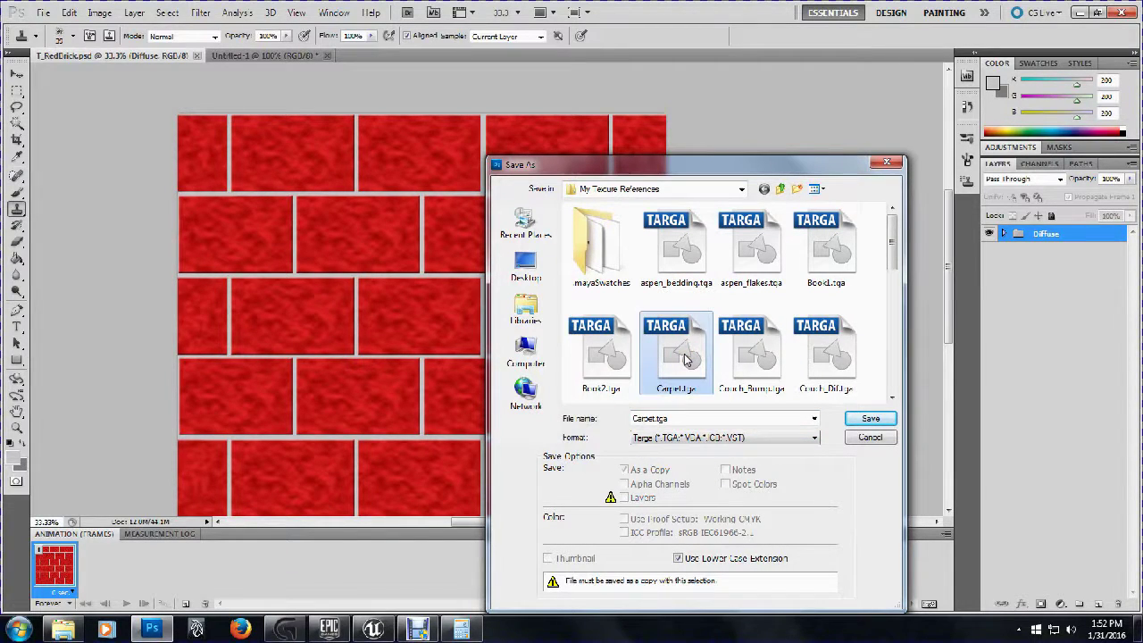
{"action": "key", "text": "t"}
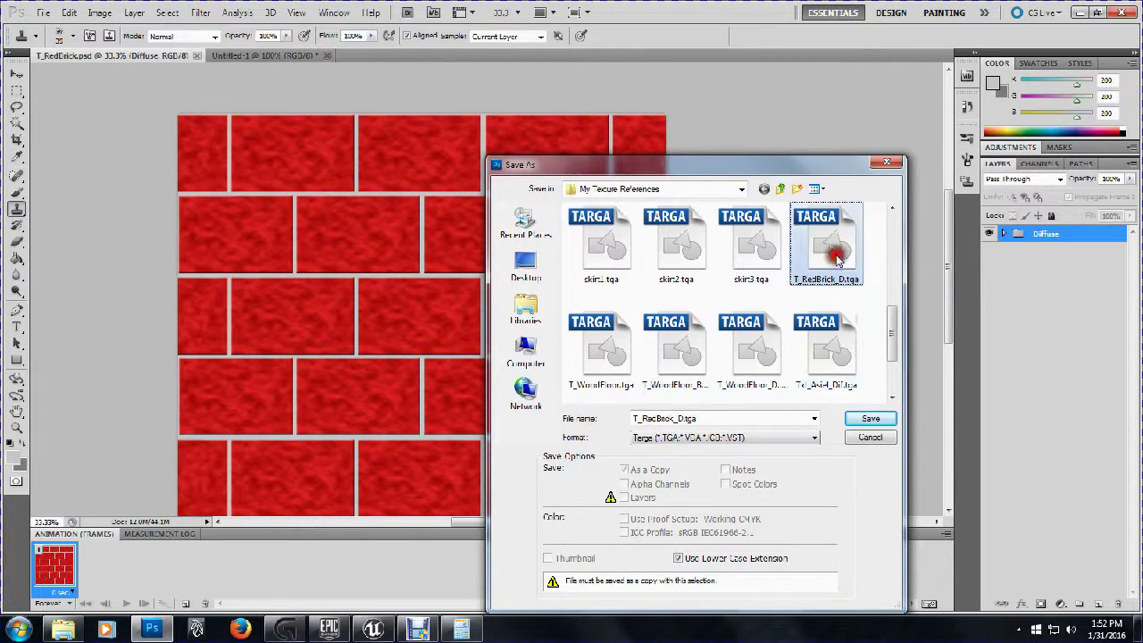
{"action": "left_click", "coordinate": [868, 418]}
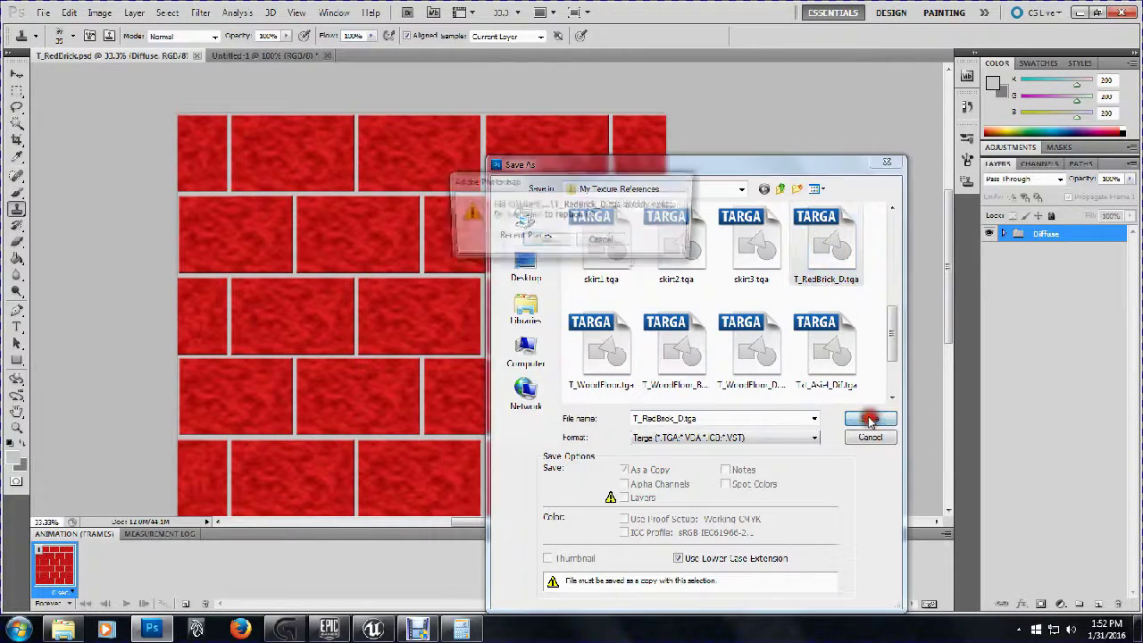
{"action": "left_click", "coordinate": [547, 242]}
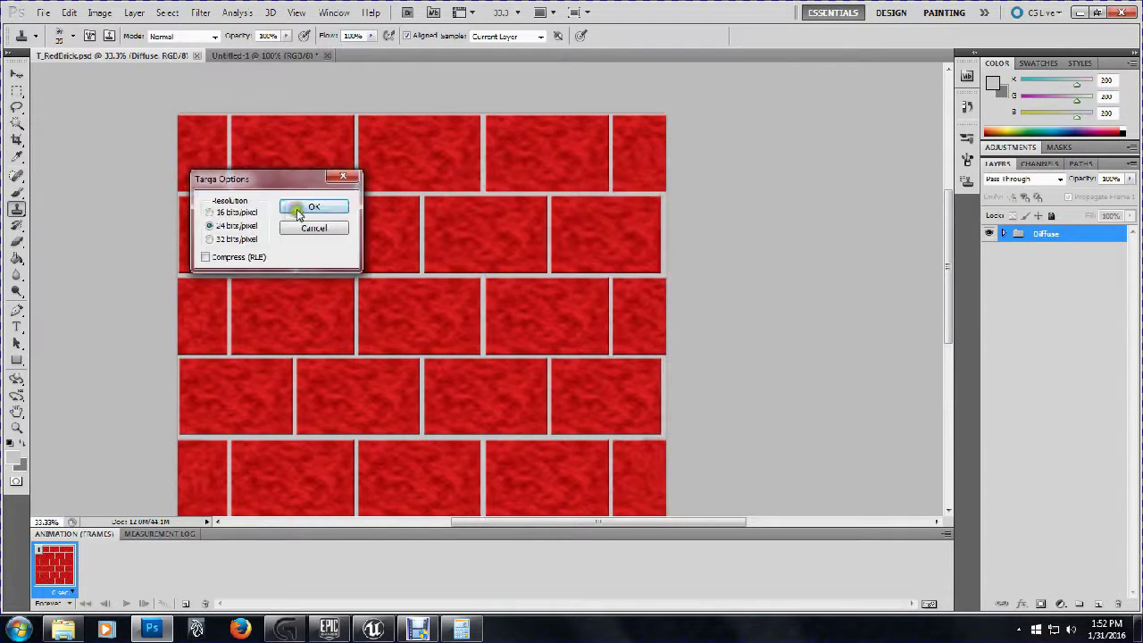
{"action": "left_click", "coordinate": [300, 211]}
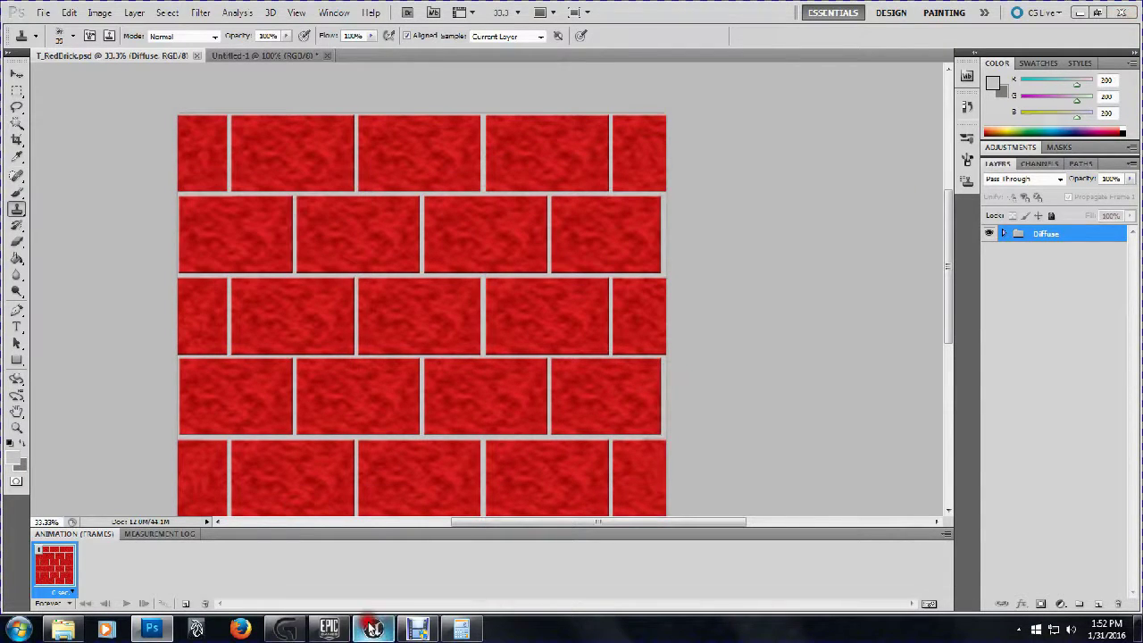
Switch to Unreal Editor, reimport the T_RedBrick_D texture, and inspect the brick walls up close for tiling
{"action": "left_click", "coordinate": [374, 629]}
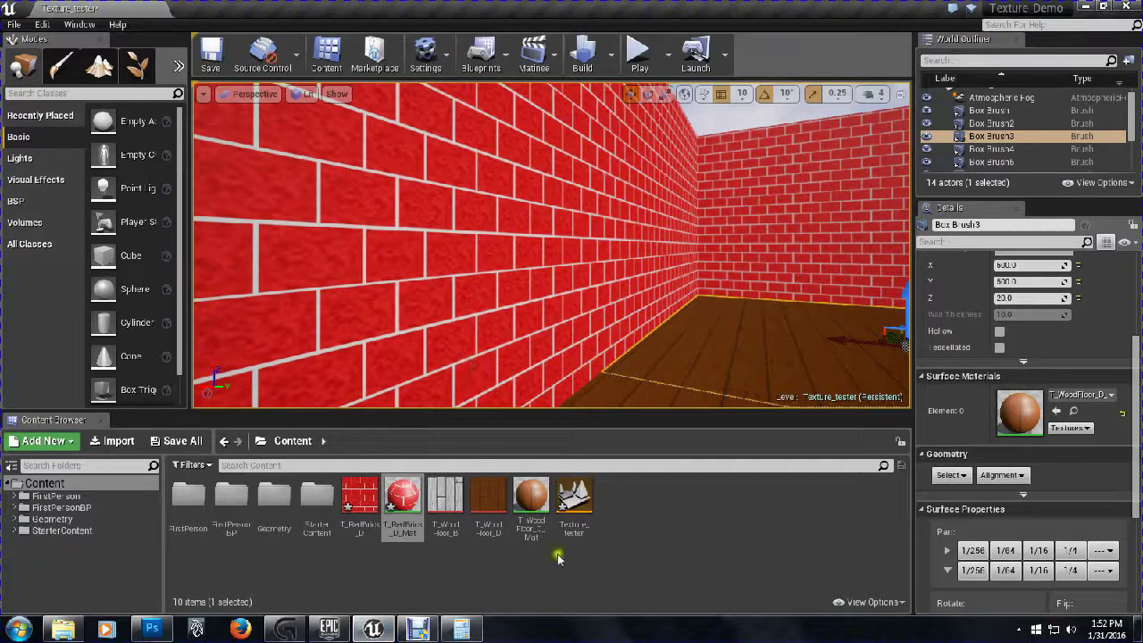
{"action": "left_click", "coordinate": [361, 493]}
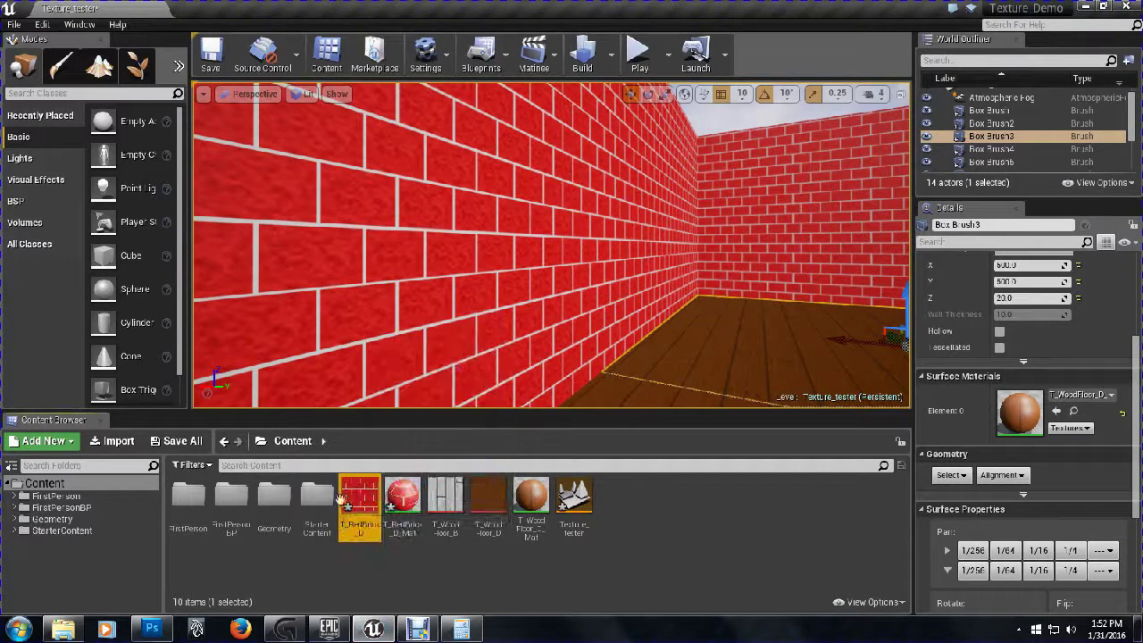
{"action": "right_click", "coordinate": [382, 501]}
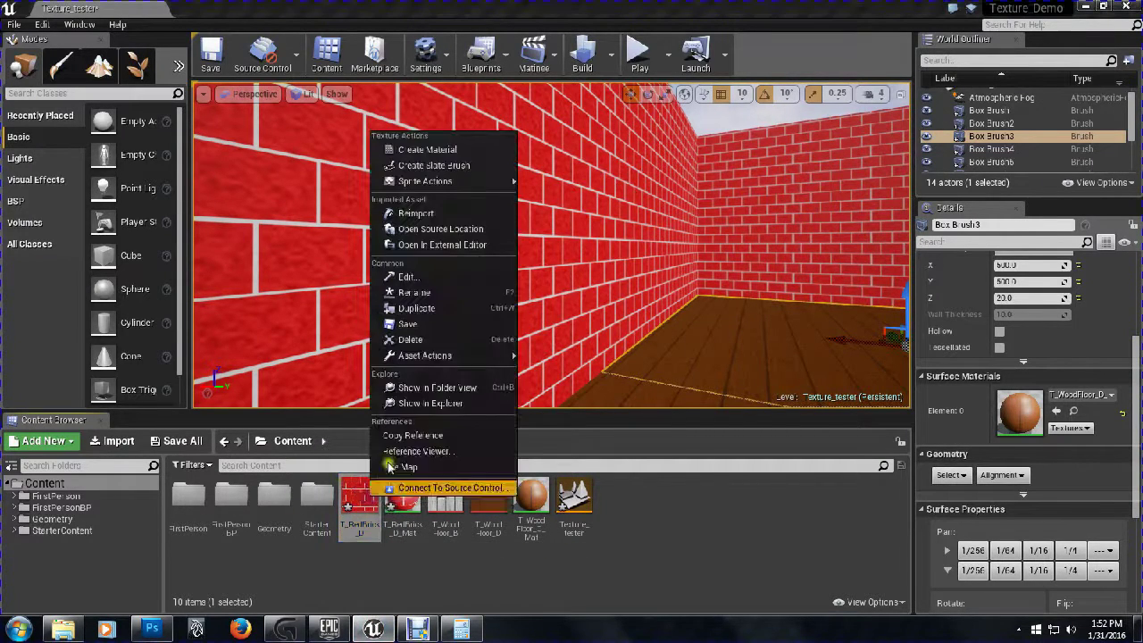
{"action": "left_click", "coordinate": [476, 213]}
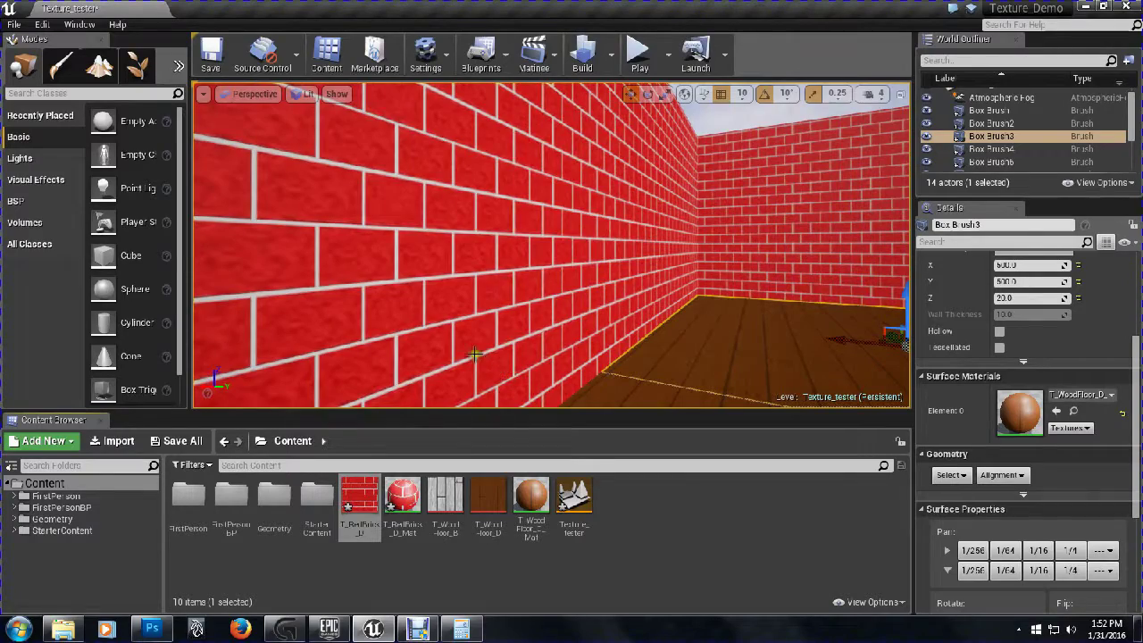
{"action": "left_click_drag", "start_coordinate": [470, 347], "coordinate": [507, 327]}
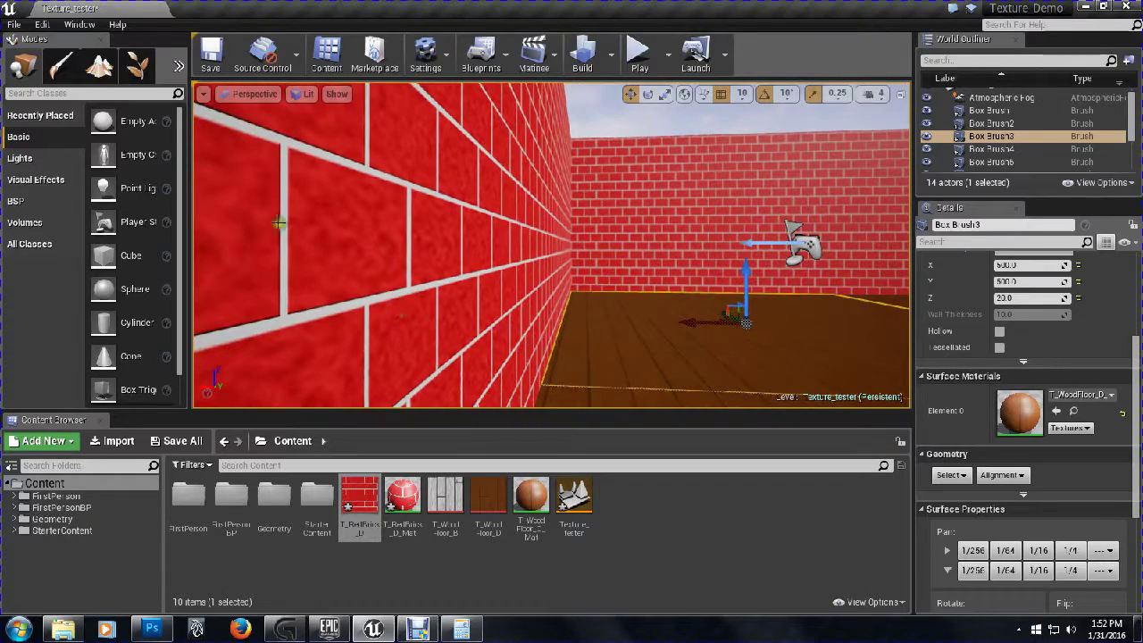
{"action": "left_click_drag", "start_coordinate": [487, 332], "coordinate": [280, 395]}
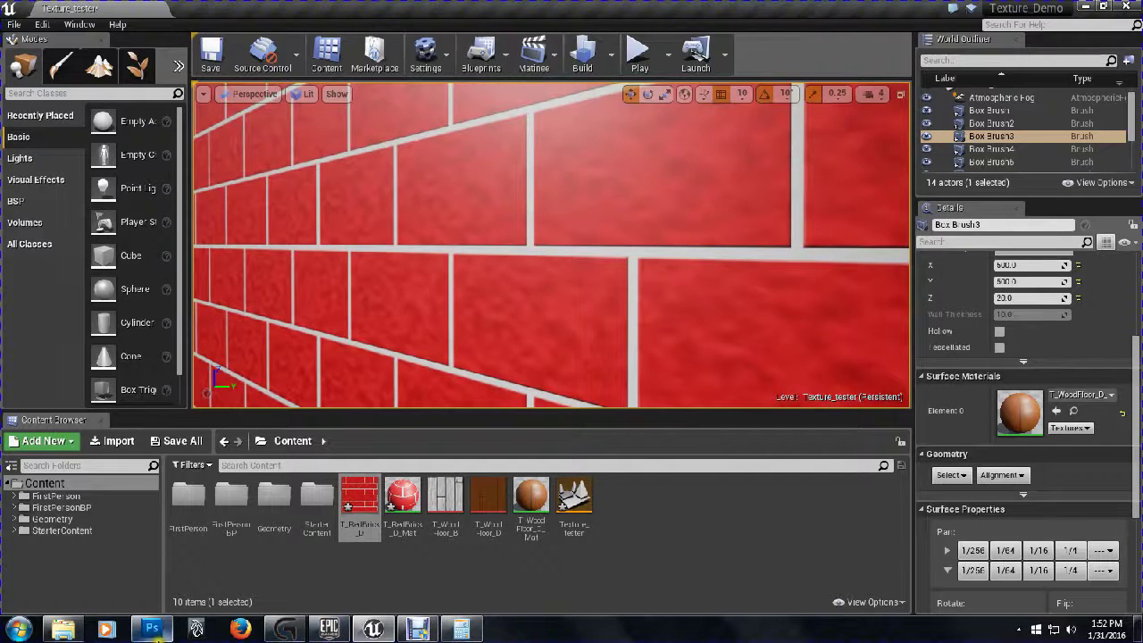
Switch to Photoshop, duplicate the Diffuse group beneath the original, hide the original, and rename the copy Bump
{"action": "left_click", "coordinate": [153, 629]}
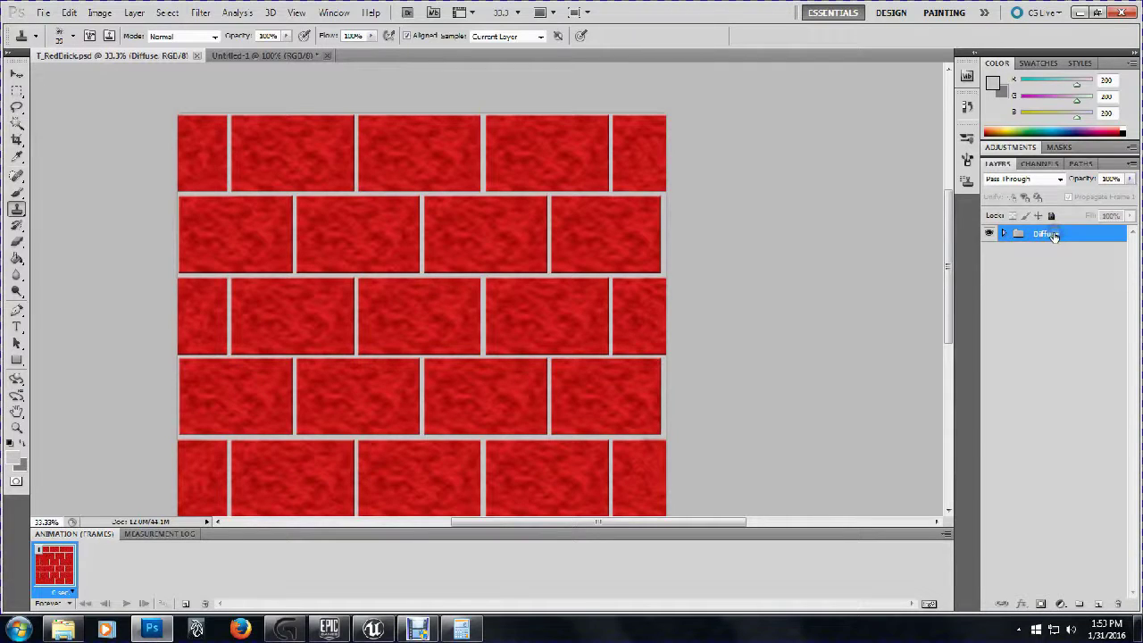
{"action": "left_click_drag", "start_coordinate": [1054, 235], "coordinate": [1030, 318]}
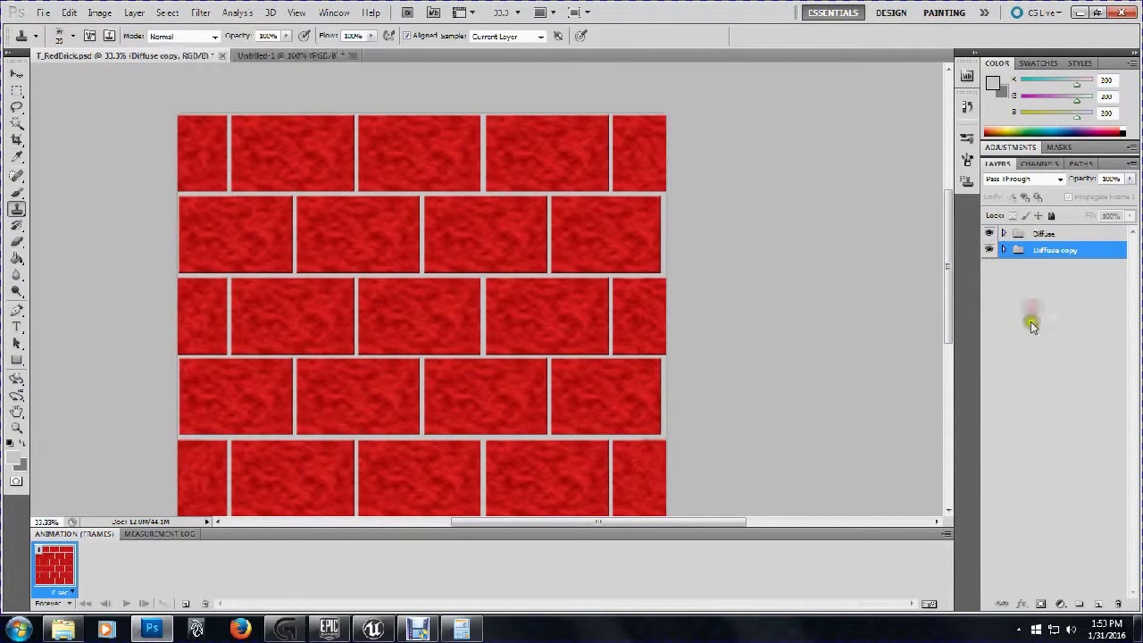
{"action": "left_click", "coordinate": [989, 233]}
{"action": "left_click", "coordinate": [1036, 251]}
{"action": "double_click", "coordinate": [1036, 251]}
{"action": "type", "text": "Bump"}
{"action": "key", "text": "Return"}
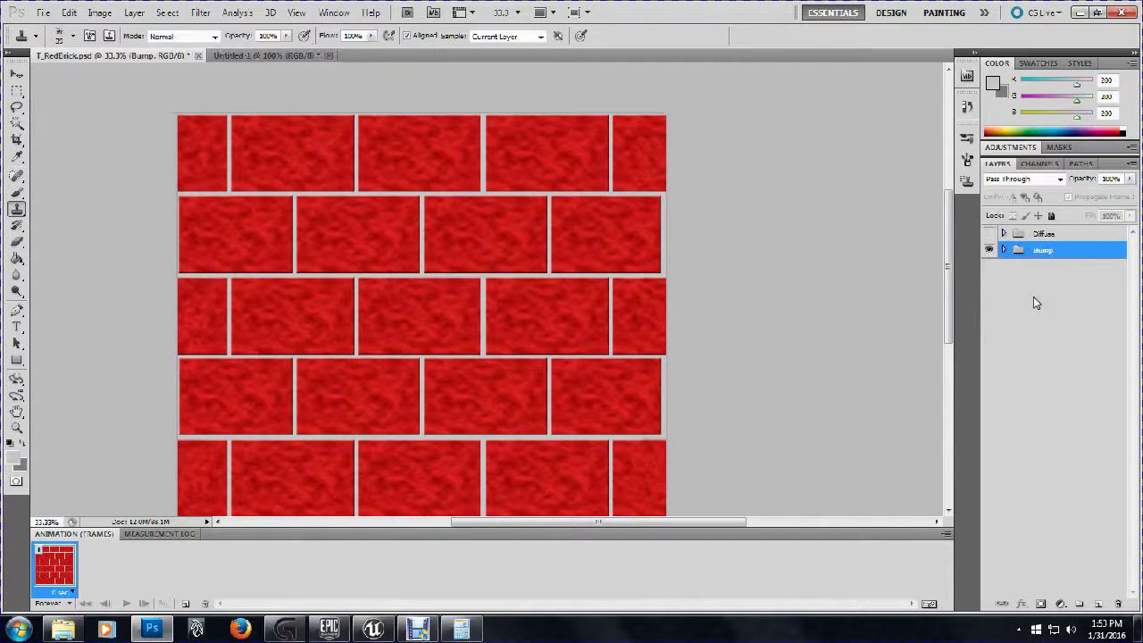
Merge the Brick, Layer 4 and Grout layers inside the Bump group into one layer and rename it Bump
{"action": "left_click", "coordinate": [1003, 249]}
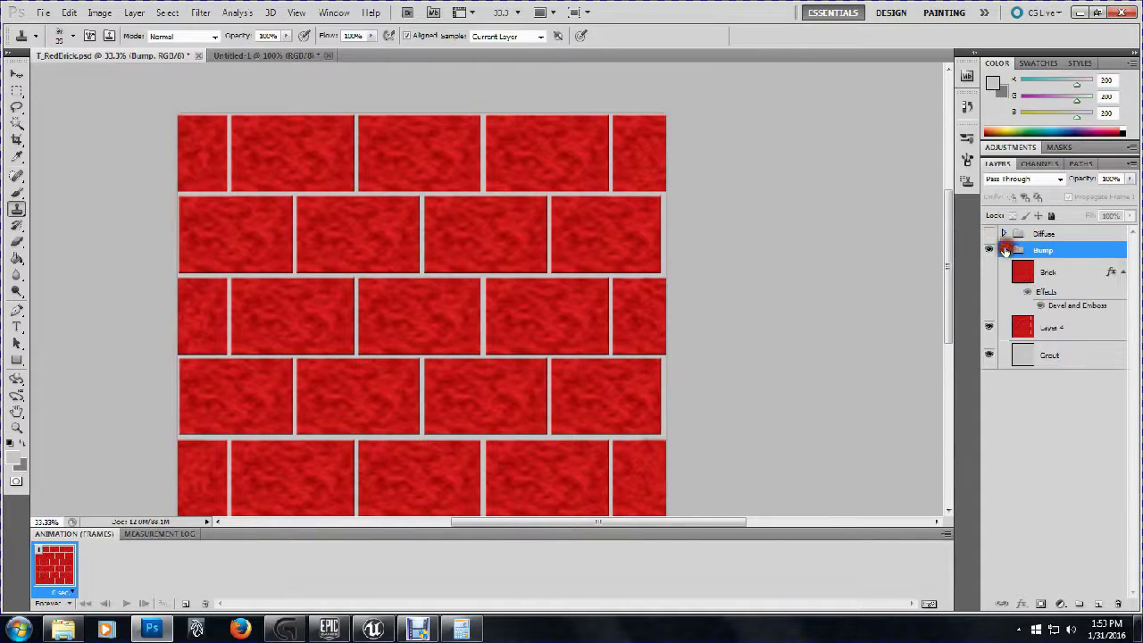
{"action": "left_click", "coordinate": [1061, 274]}
{"action": "left_click", "coordinate": [1059, 357], "text": "shift"}
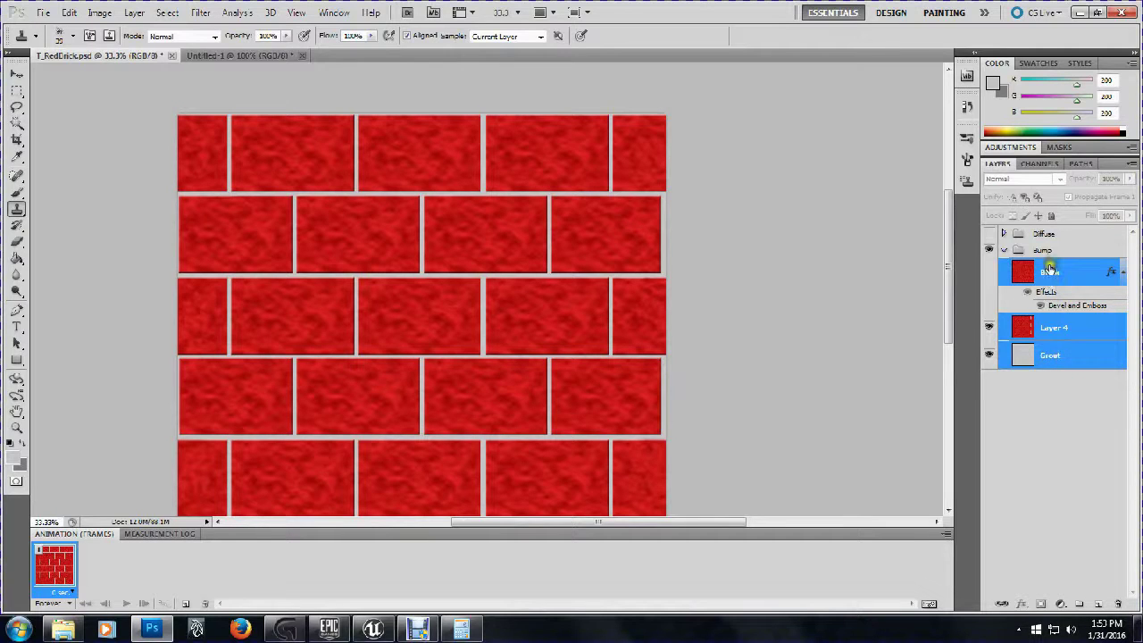
{"action": "right_click", "coordinate": [1037, 346]}
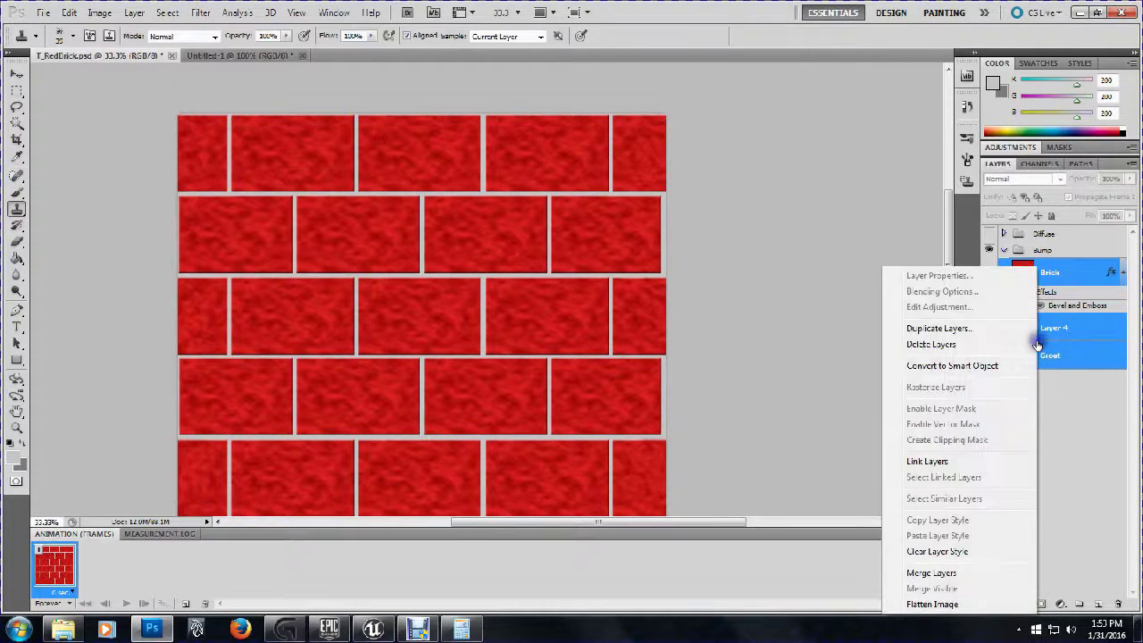
{"action": "left_click", "coordinate": [971, 572]}
{"action": "left_click", "coordinate": [1051, 273]}
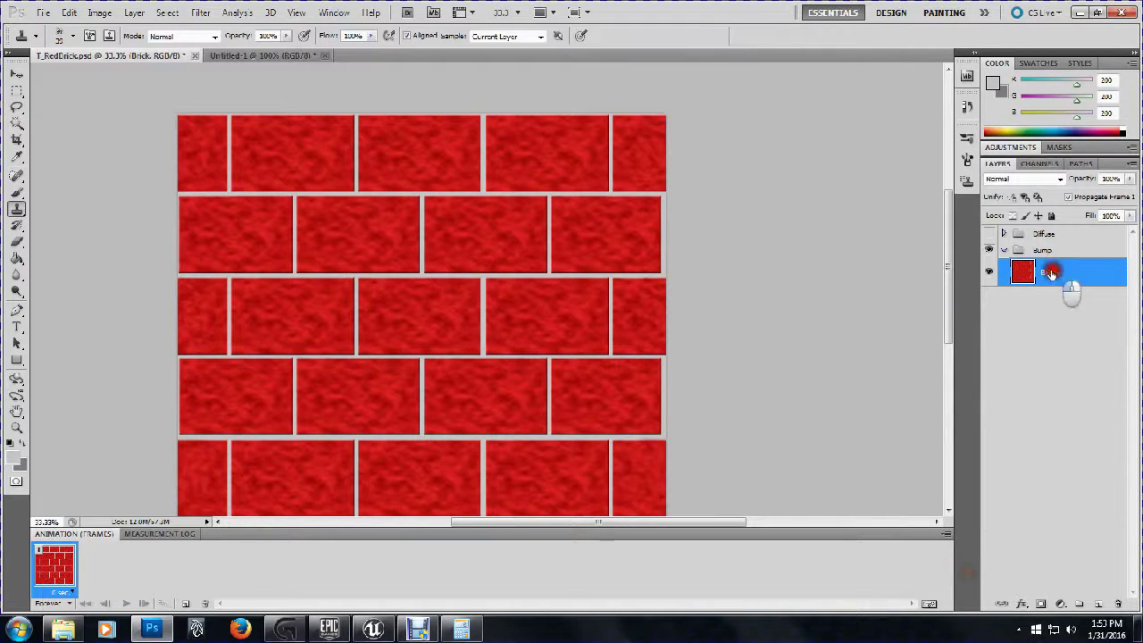
{"action": "double_click", "coordinate": [1050, 274]}
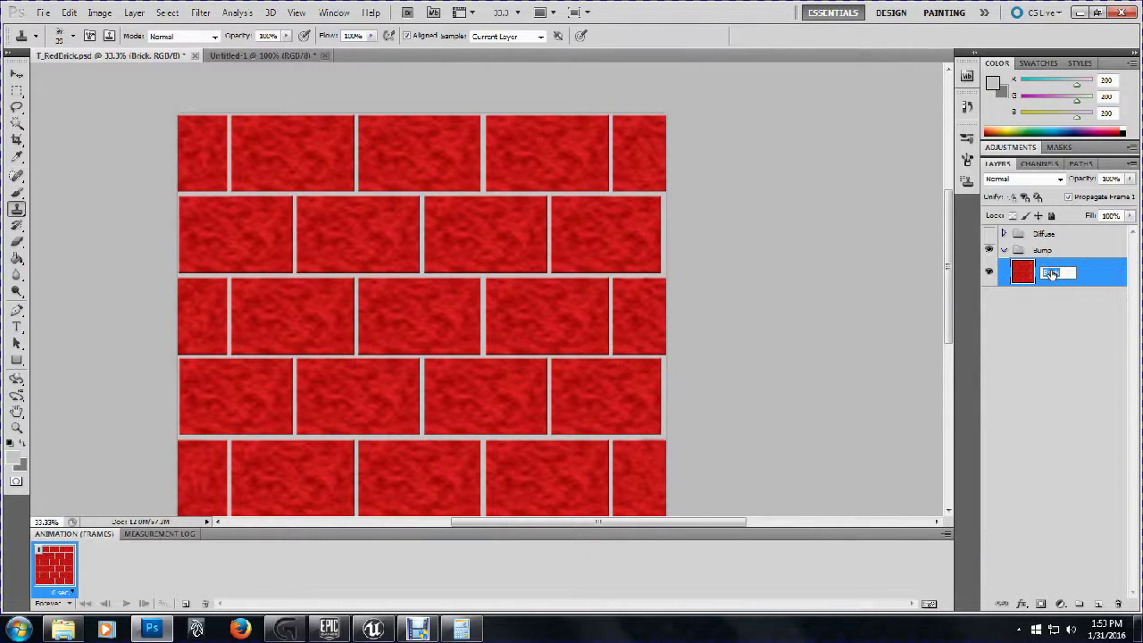
{"action": "type", "text": "Bump"}
{"action": "key", "text": "Return"}
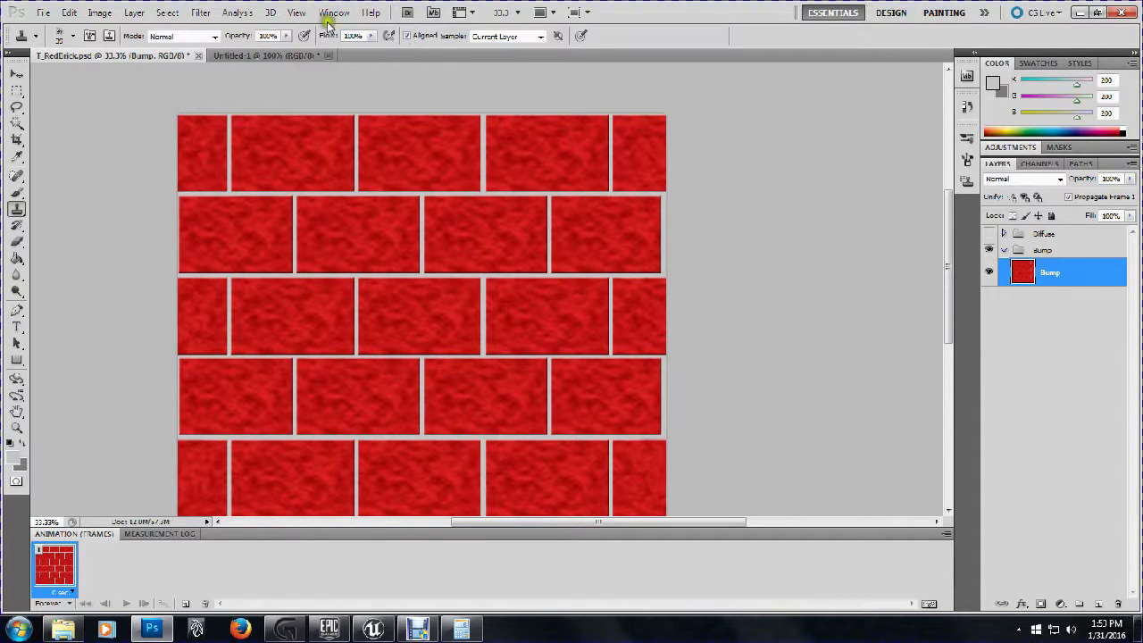
{"action": "left_click", "coordinate": [202, 13]}
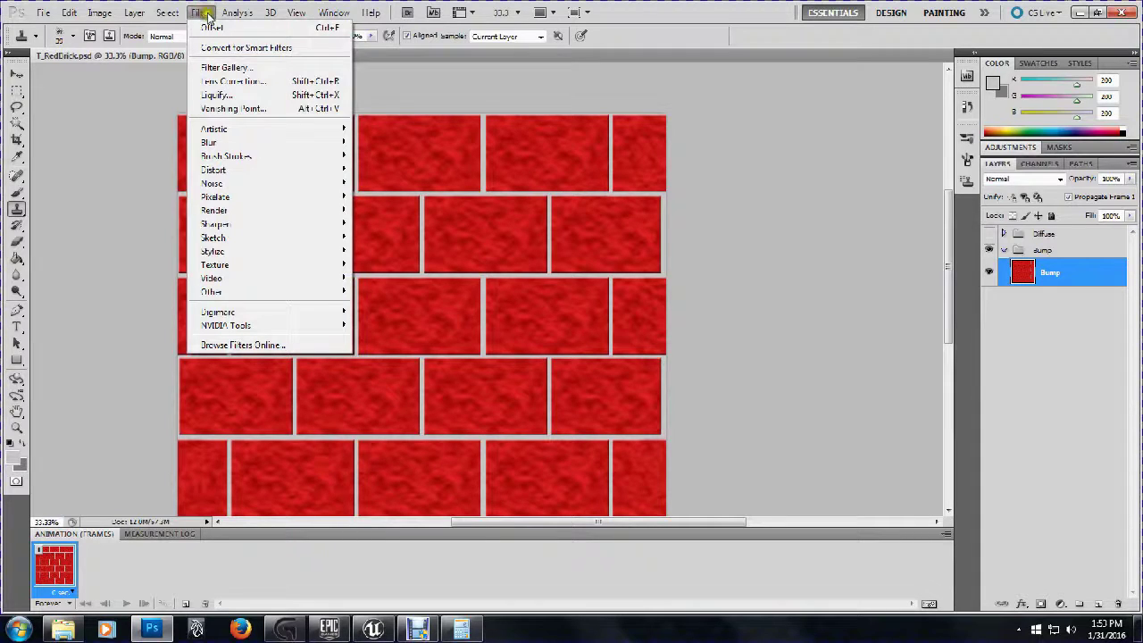
{"action": "mouse_move", "coordinate": [251, 207]}
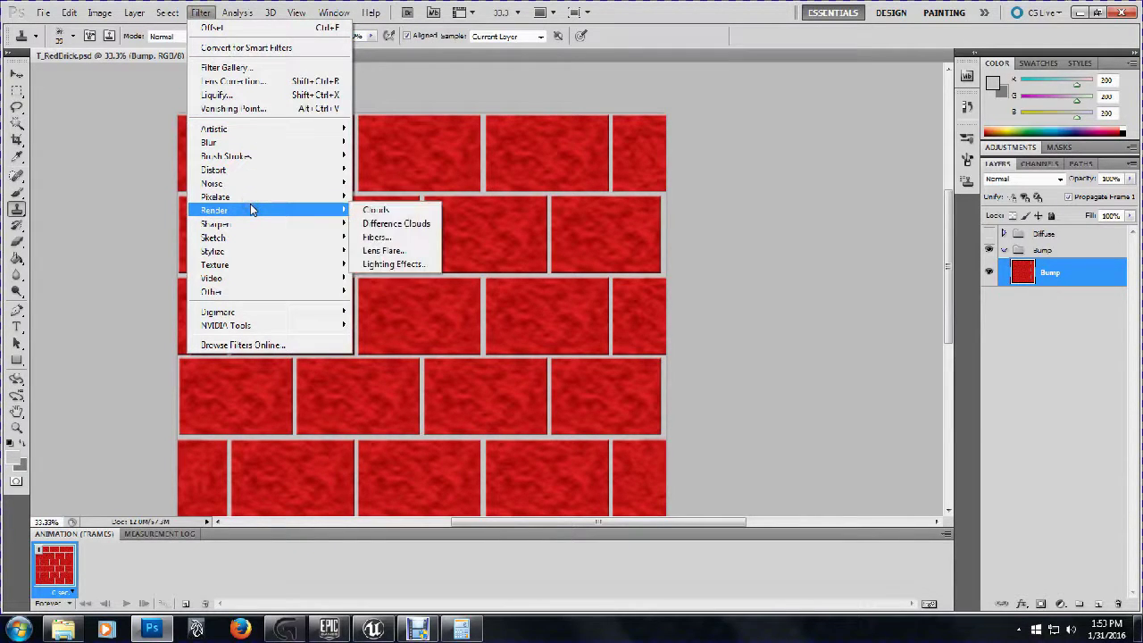
{"action": "mouse_move", "coordinate": [115, 10]}
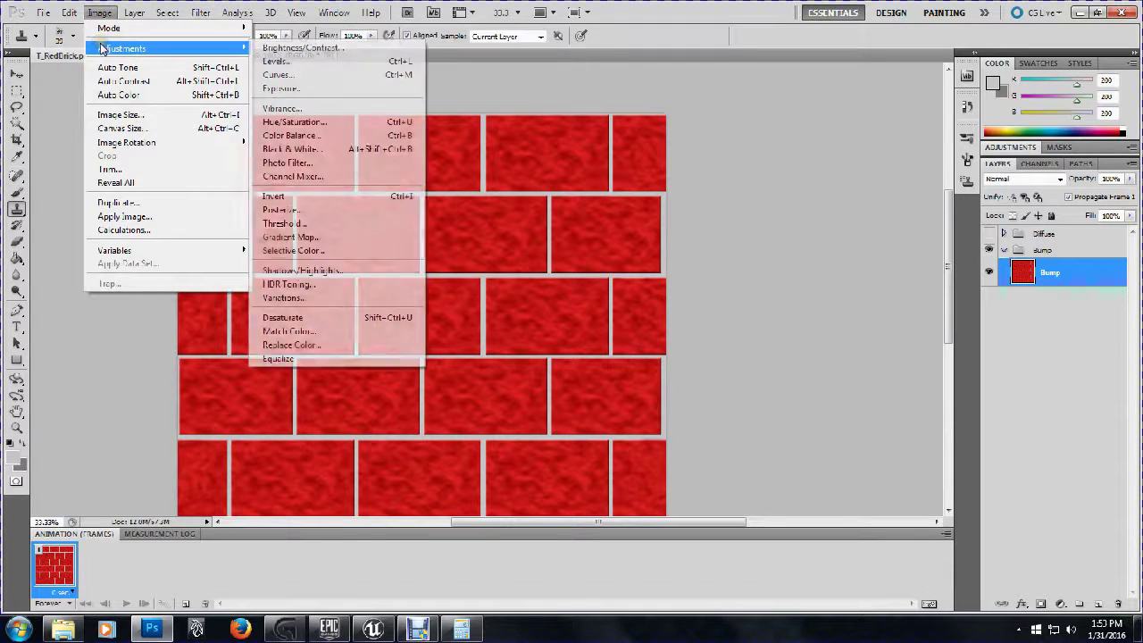
{"action": "mouse_move", "coordinate": [108, 29]}
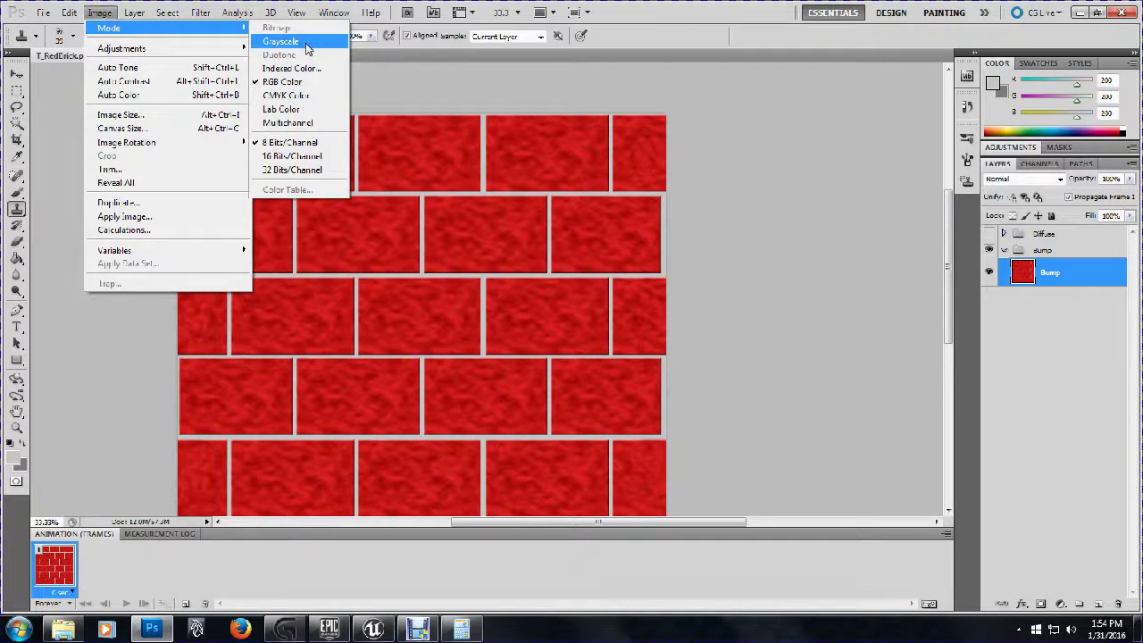
{"action": "left_click", "coordinate": [280, 41]}
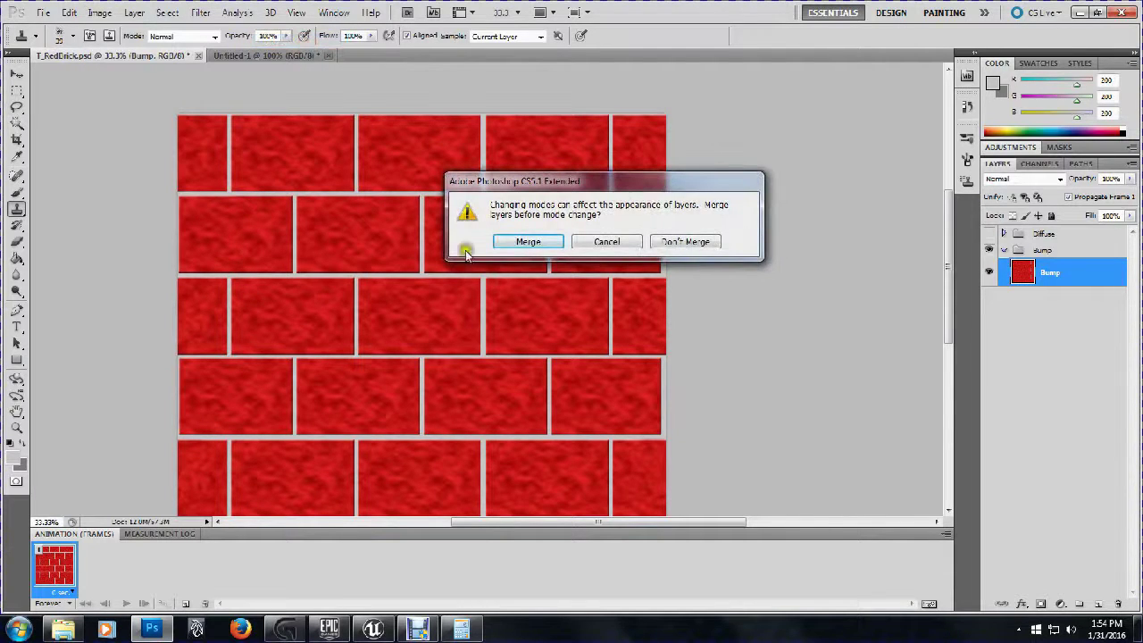
{"action": "left_click", "coordinate": [611, 242]}
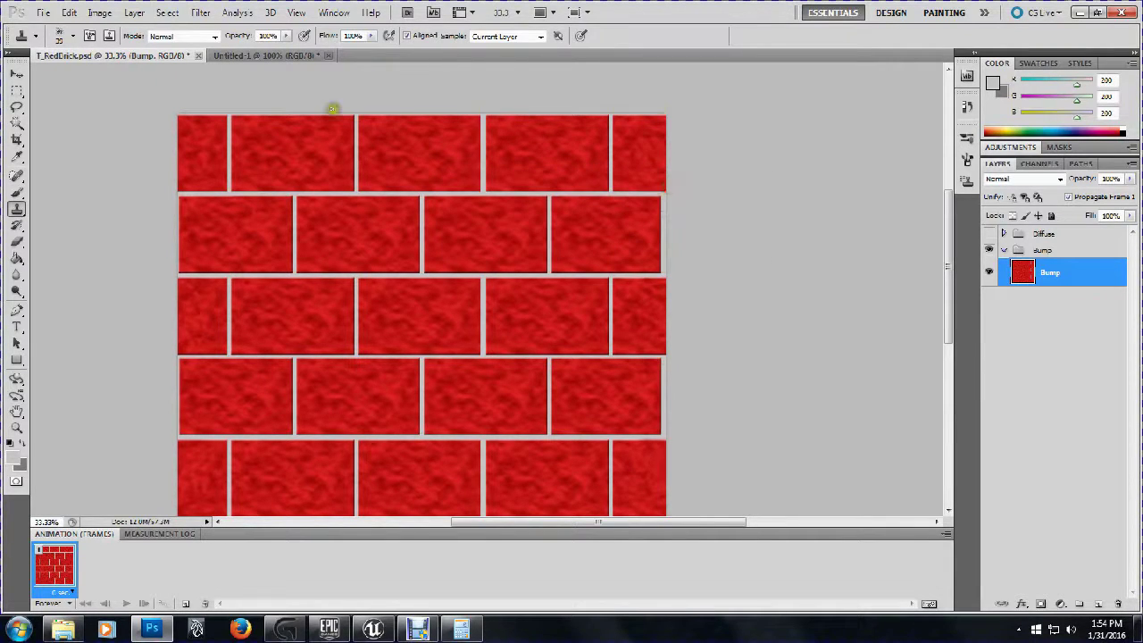
Apply a Black & White adjustment with the Default preset to the Bump layer
{"action": "left_click", "coordinate": [99, 13]}
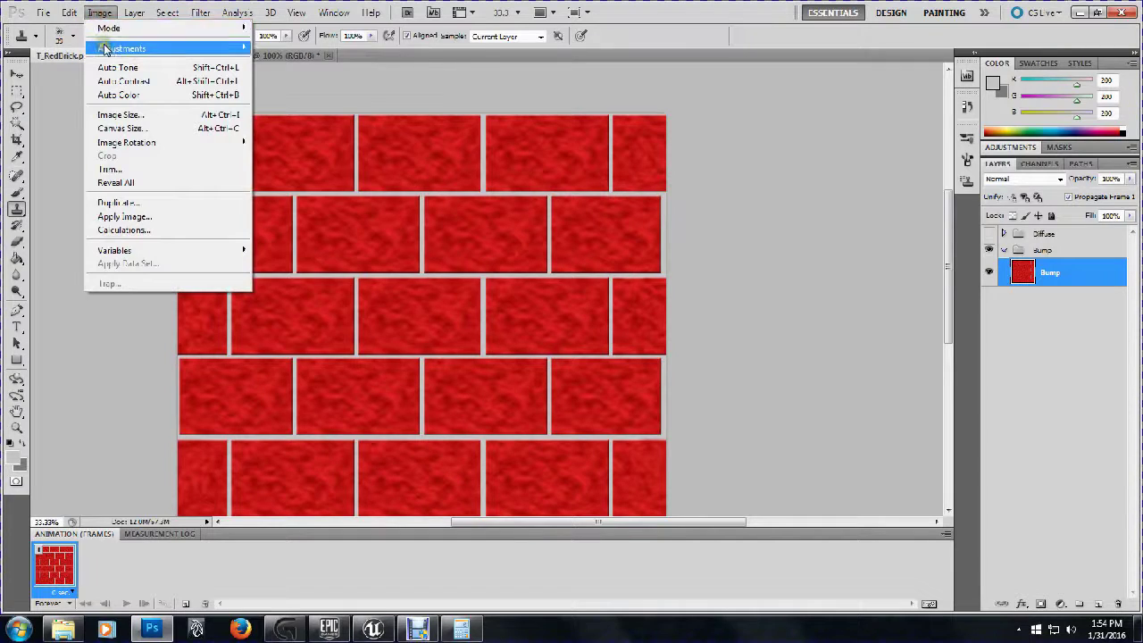
{"action": "mouse_move", "coordinate": [106, 49]}
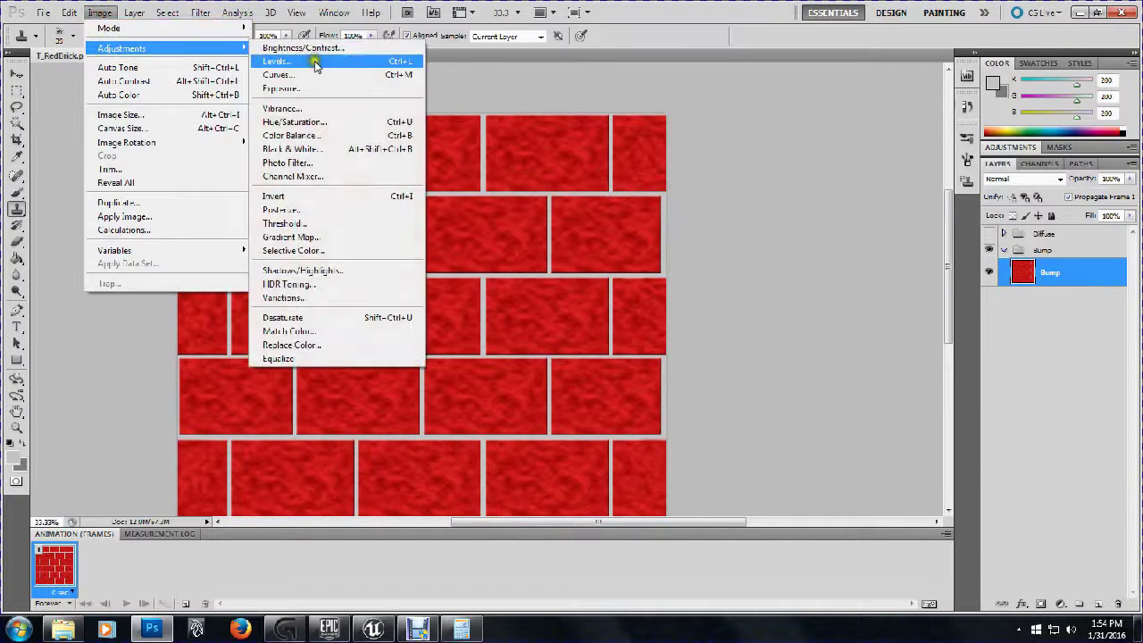
{"action": "left_click", "coordinate": [355, 153]}
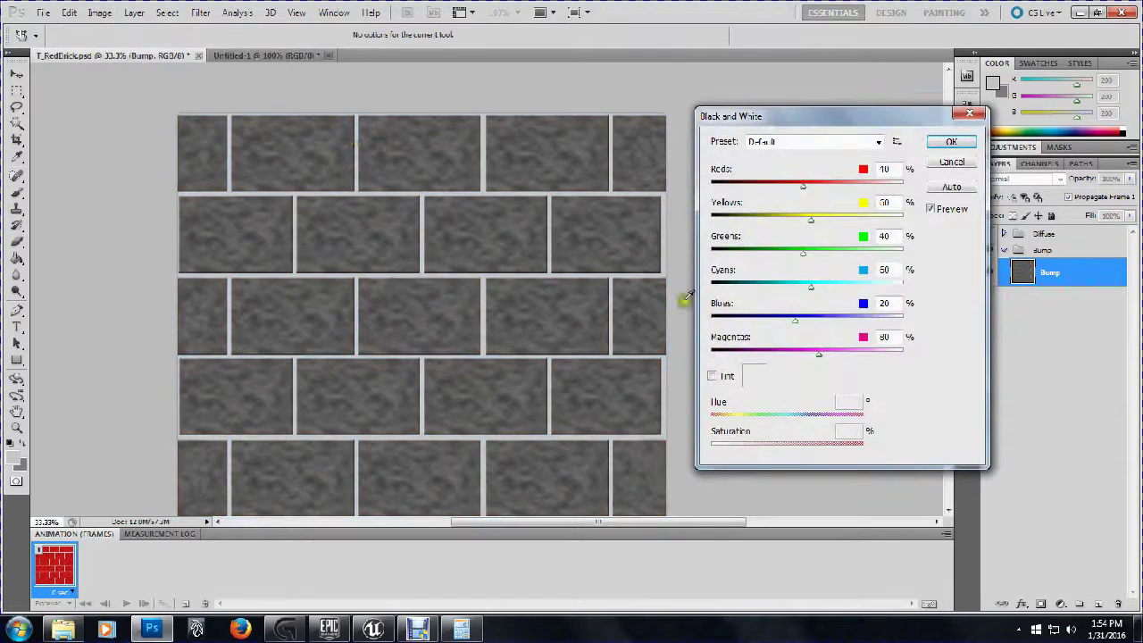
{"action": "left_click", "coordinate": [951, 141]}
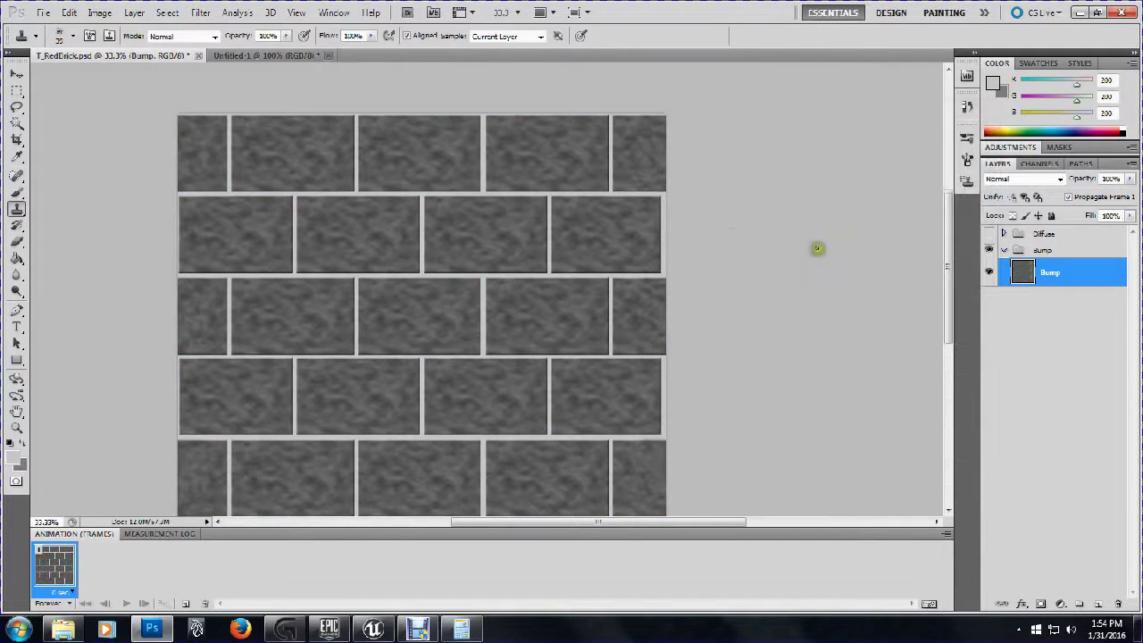
Save the T_RedBrick.psd document with the grayscale Bump layer
{"action": "scroll", "coordinate": [732, 237], "scroll_direction": "down", "scroll_amount": 2}
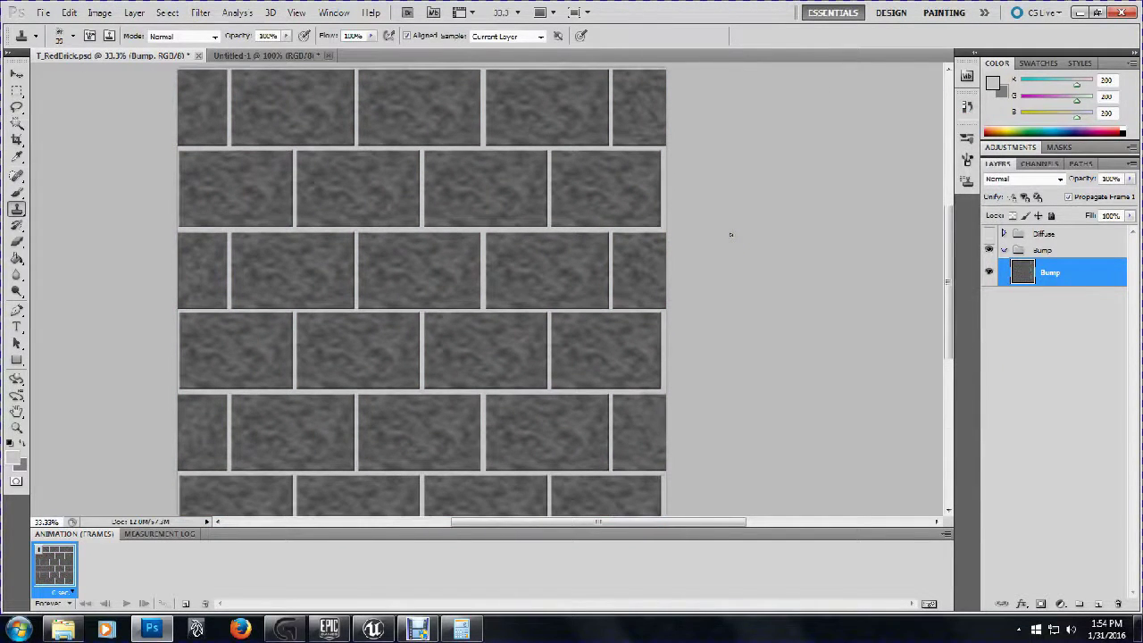
{"action": "scroll", "coordinate": [731, 234], "scroll_direction": "down", "scroll_amount": 1}
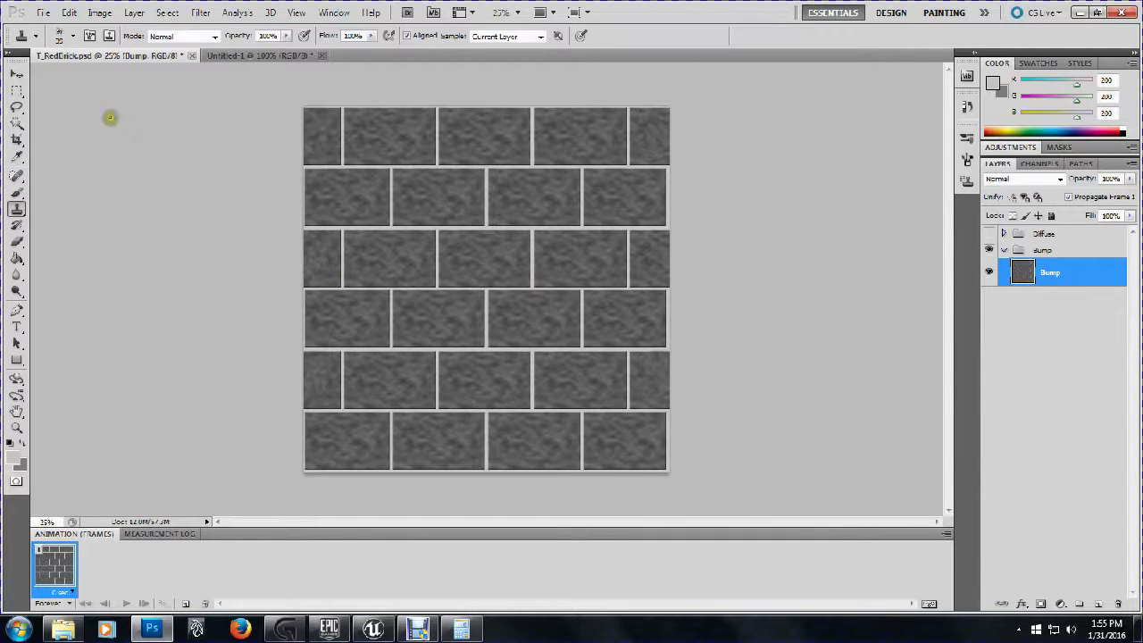
{"action": "left_click", "coordinate": [43, 13]}
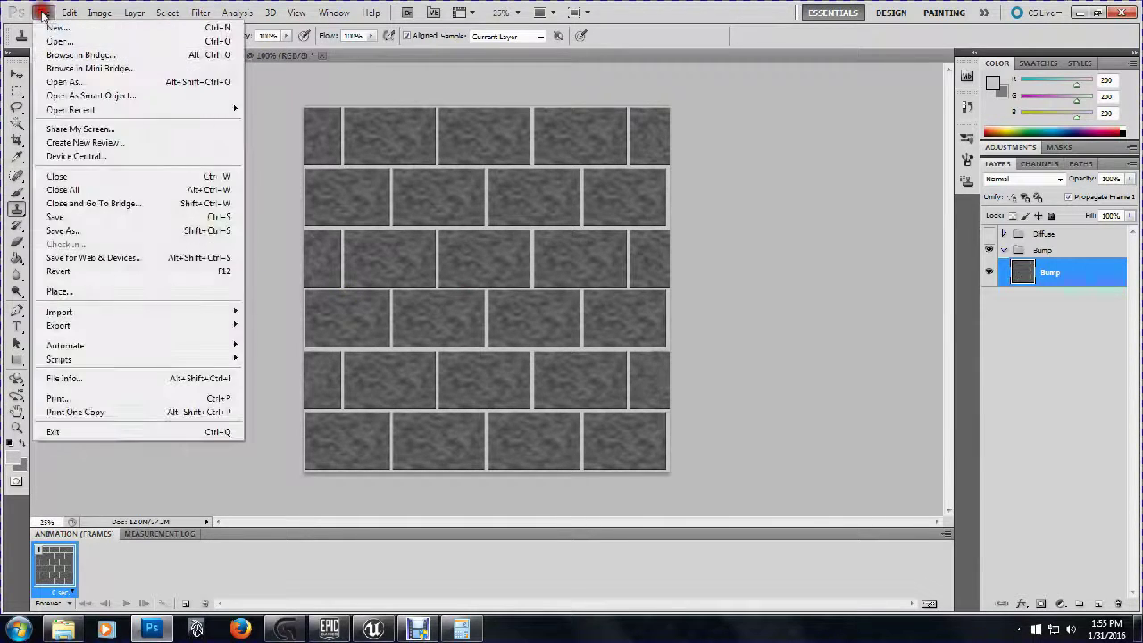
{"action": "left_click", "coordinate": [94, 218]}
Save a Targa copy of the bump map as T_RedBrick_B.tga in the My Texture References folder
{"action": "left_click", "coordinate": [41, 13]}
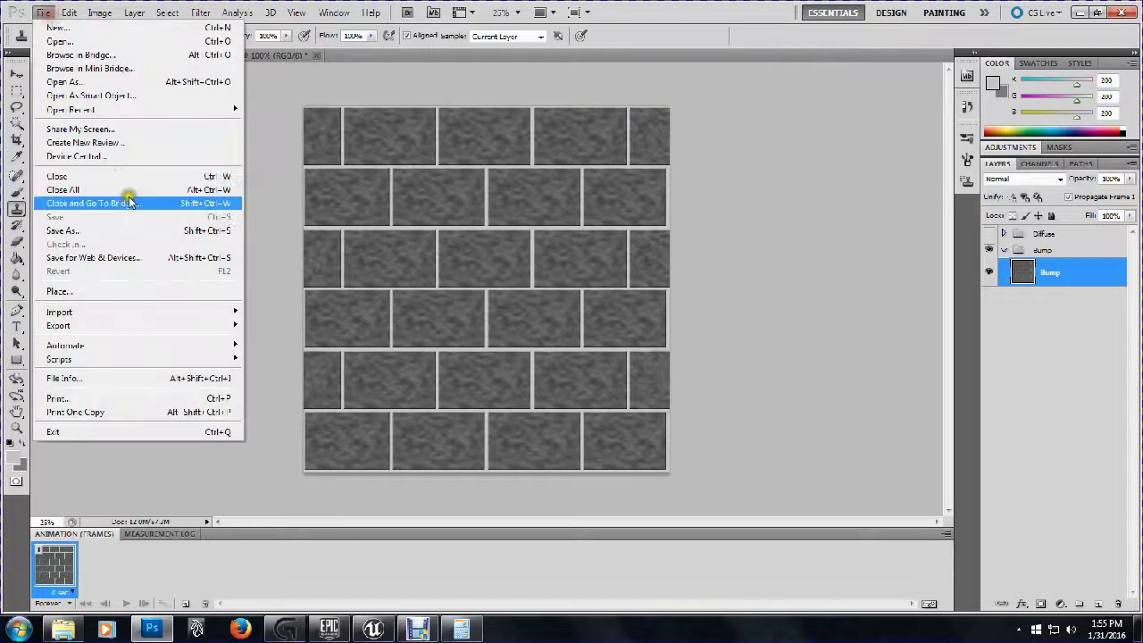
{"action": "left_click", "coordinate": [80, 231]}
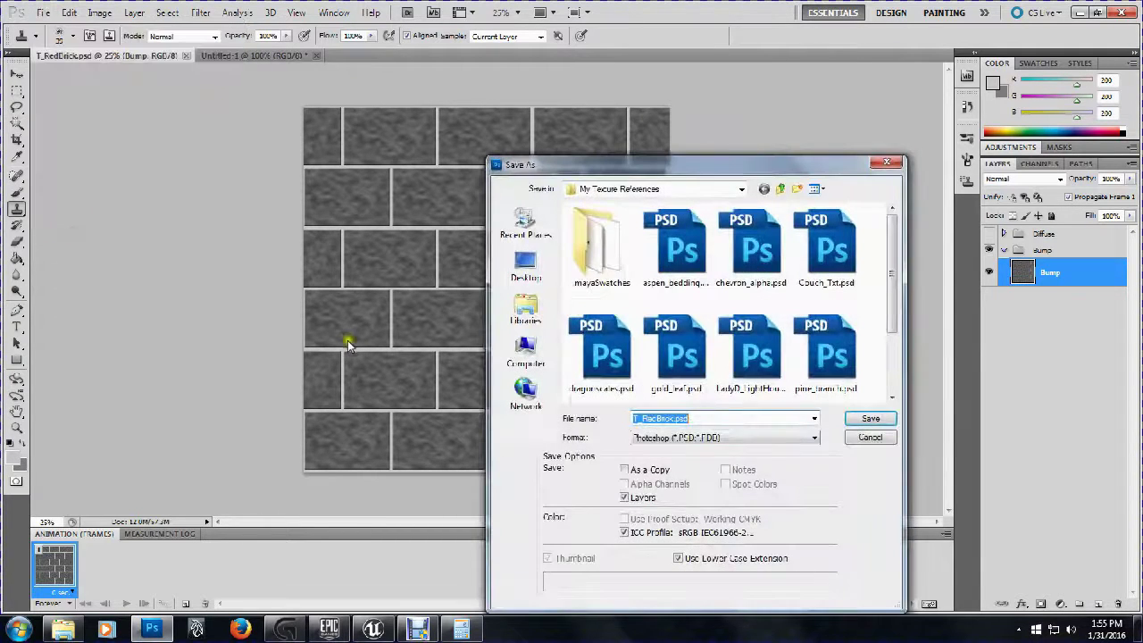
{"action": "left_click", "coordinate": [701, 439]}
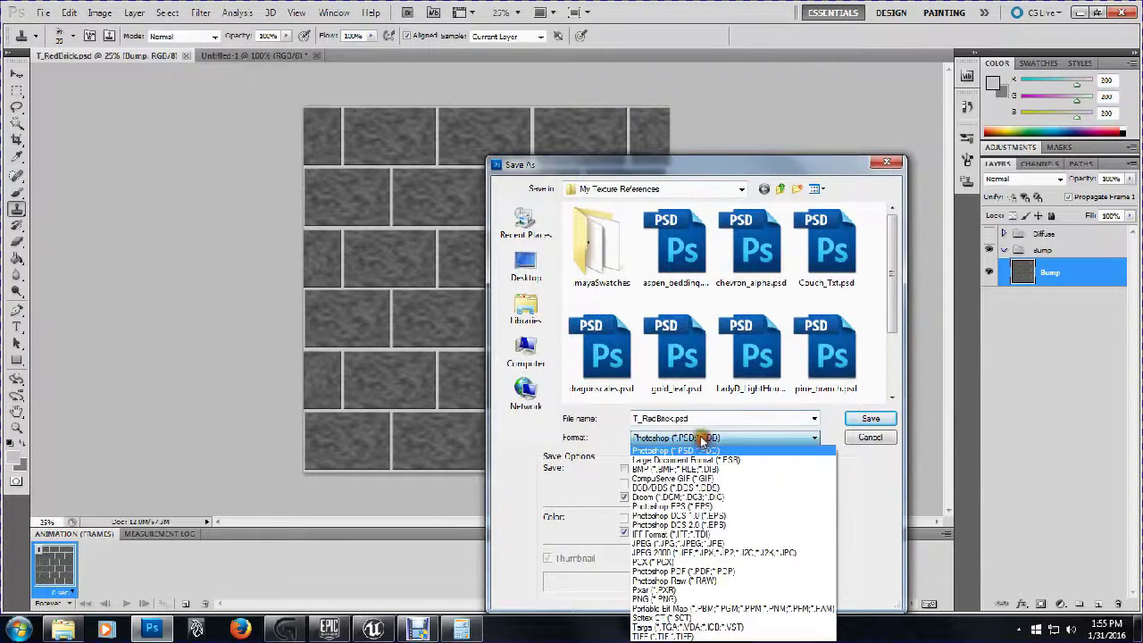
{"action": "left_click", "coordinate": [683, 627]}
{"action": "left_click", "coordinate": [750, 381]}
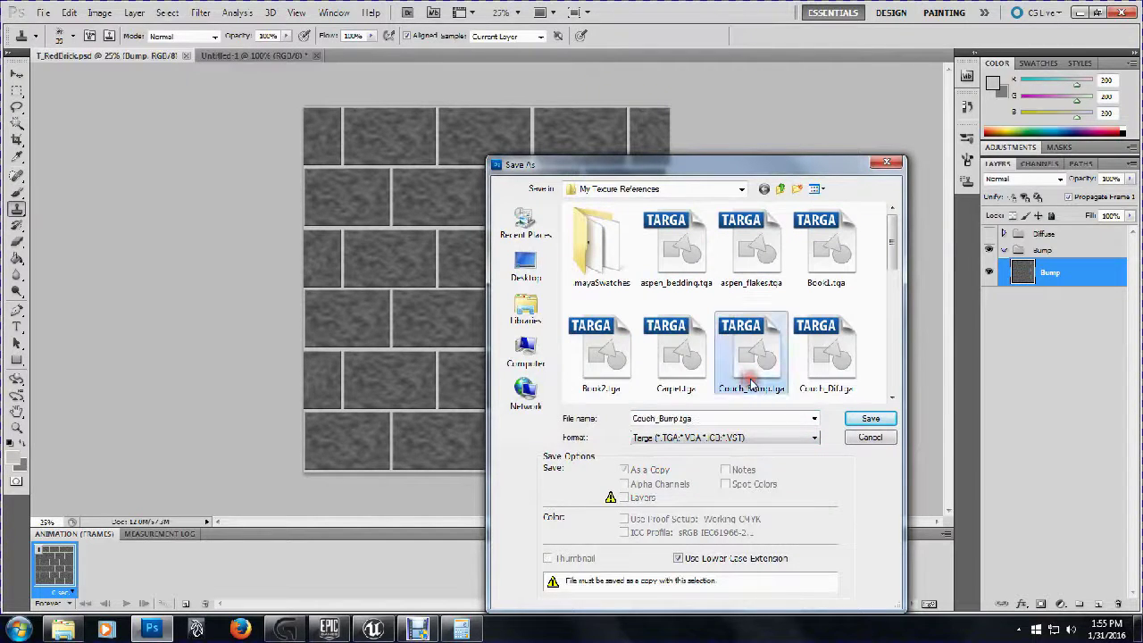
{"action": "key", "text": "t"}
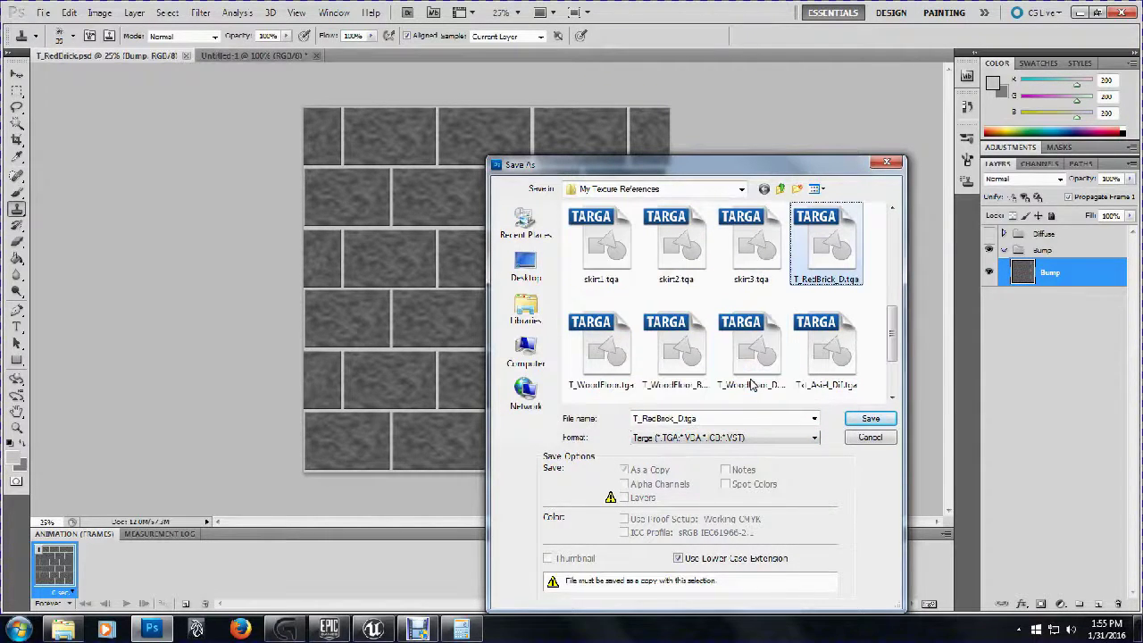
{"action": "left_click", "coordinate": [686, 418]}
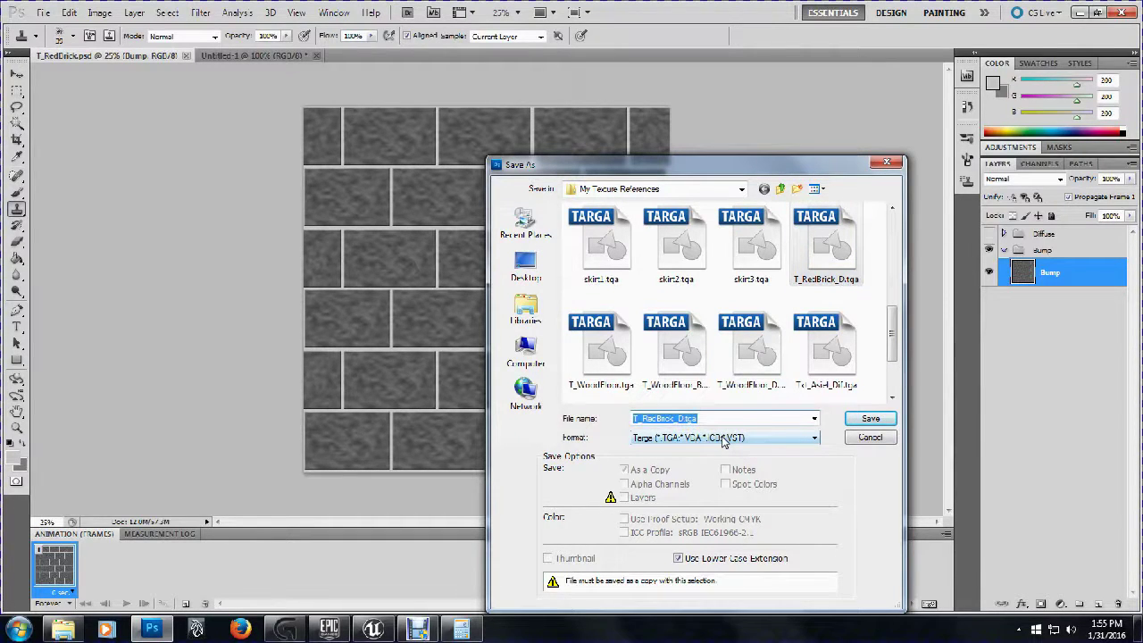
{"action": "key", "text": "Left"}
{"action": "left_click", "coordinate": [868, 418]}
{"action": "left_click", "coordinate": [315, 207]}
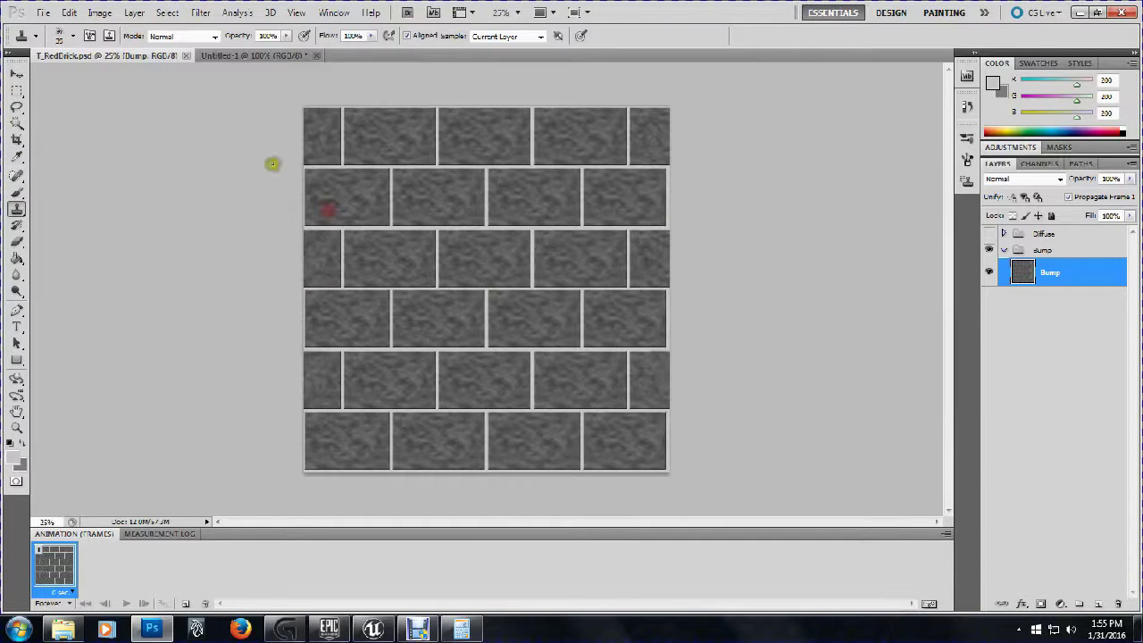
Switch to Unreal Editor and import T_RedBrick_B.tga from the My Texture References folder into the Content folder
{"action": "left_click", "coordinate": [374, 625]}
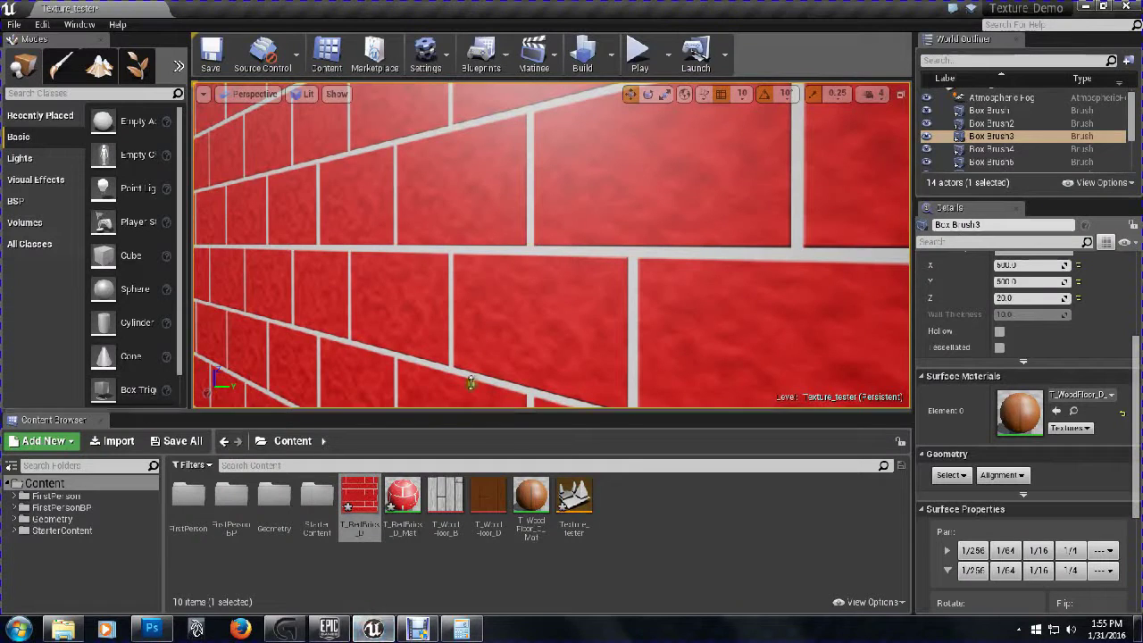
{"action": "left_click", "coordinate": [62, 628]}
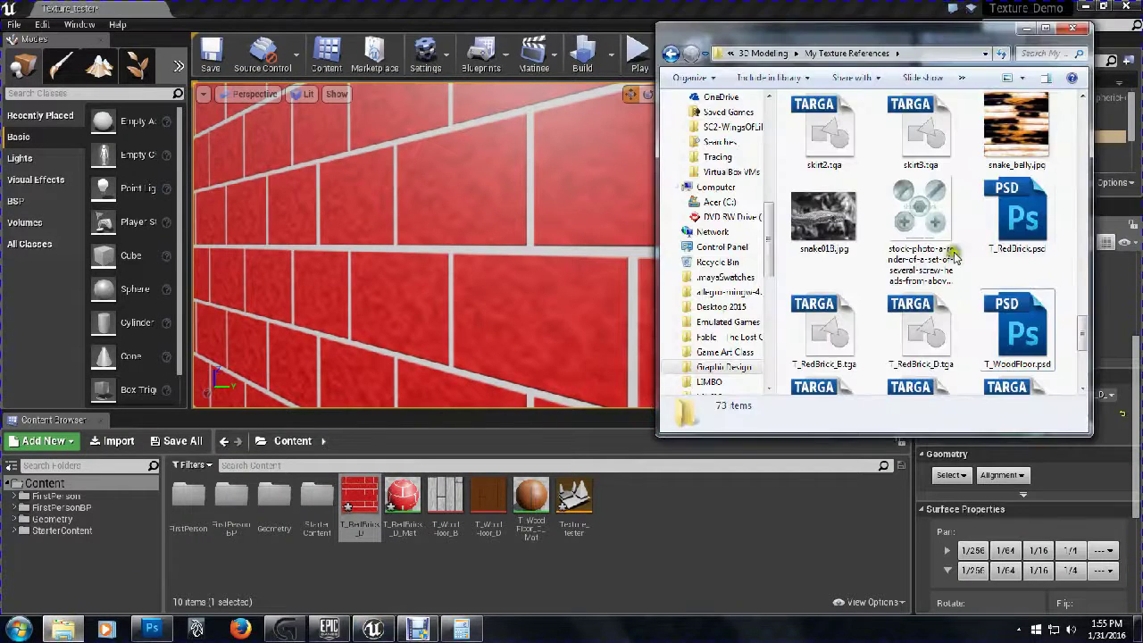
{"action": "left_click_drag", "start_coordinate": [825, 342], "coordinate": [640, 554]}
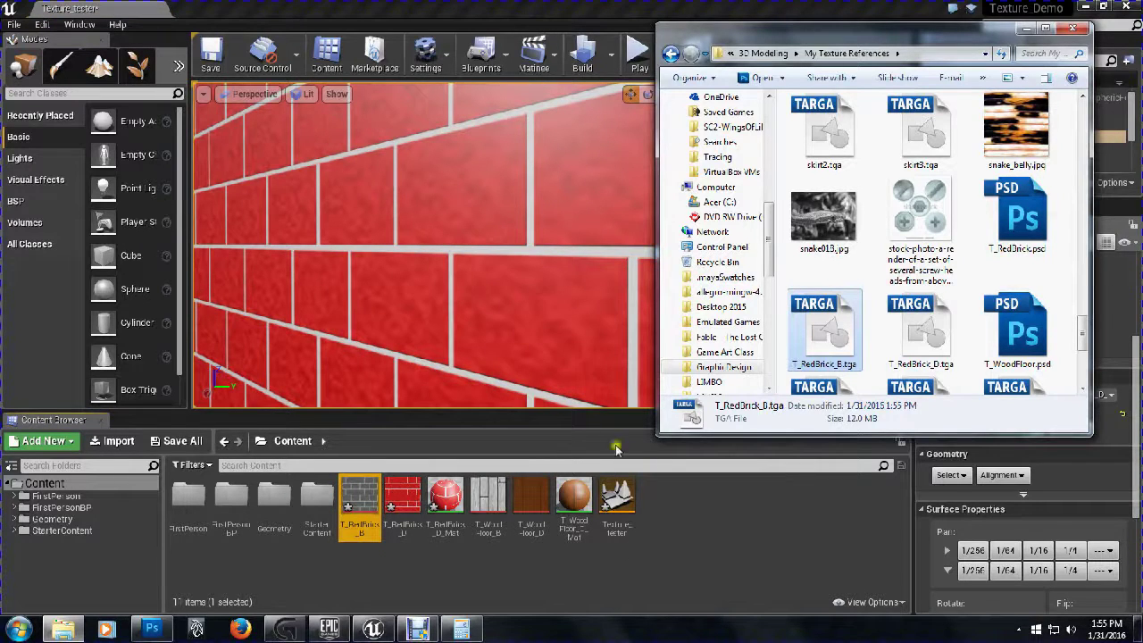
Try to open the T_RedBrick_D_Mat material, and force the unresponsive Texture_Demo Unreal Editor task to end with Task Manager
{"action": "double_click", "coordinate": [454, 499]}
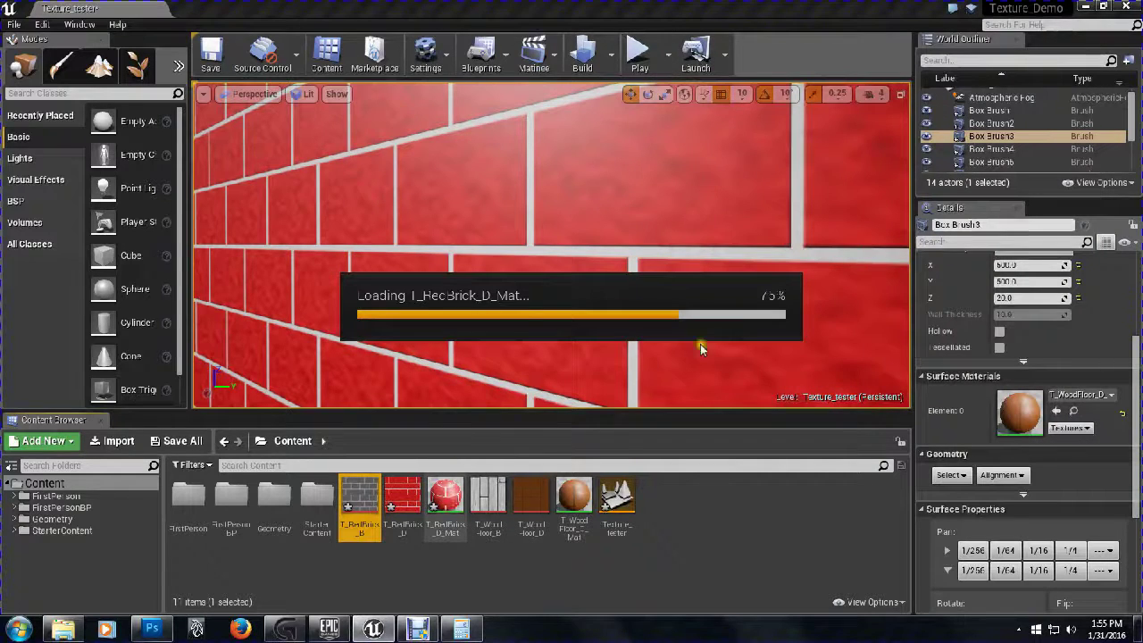
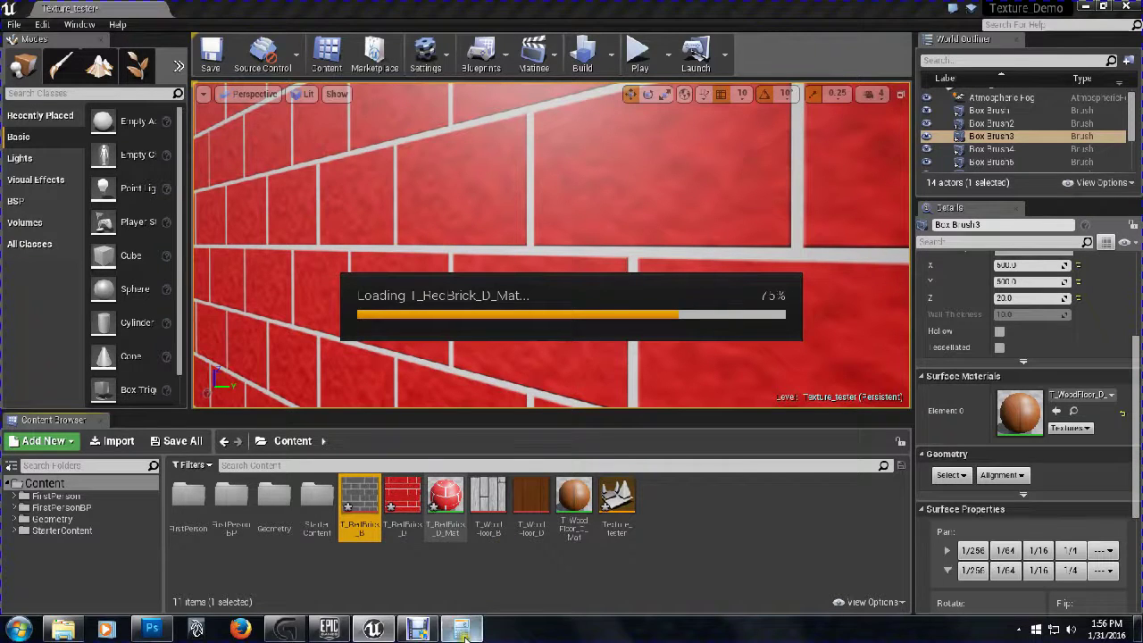
{"action": "left_click", "coordinate": [312, 366]}
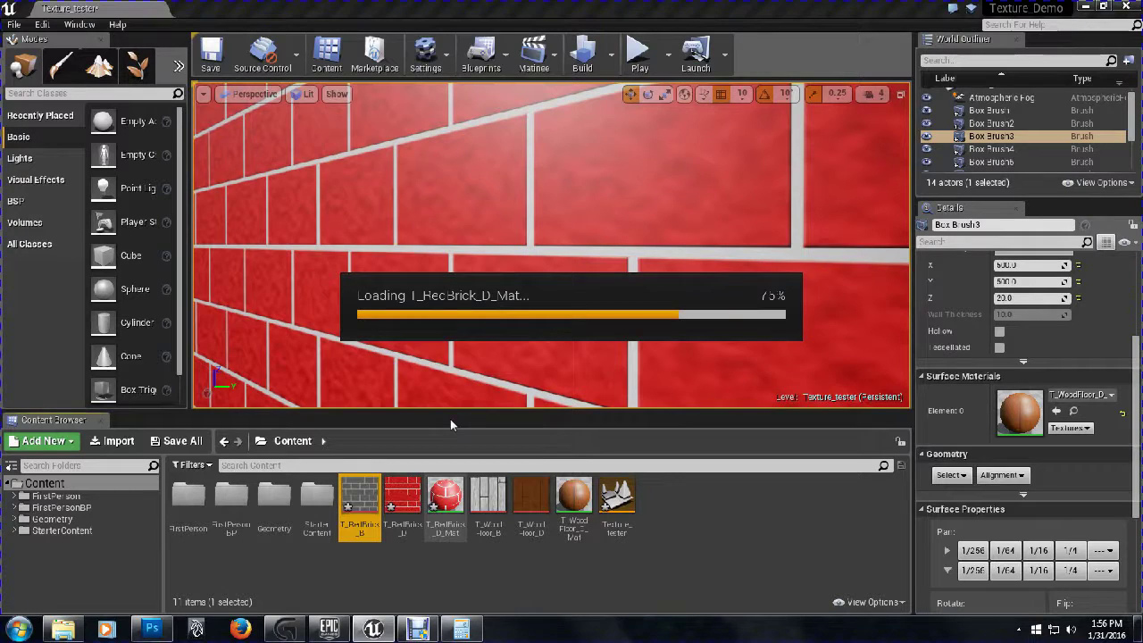
{"action": "key", "text": "ctrl+shift+Escape"}
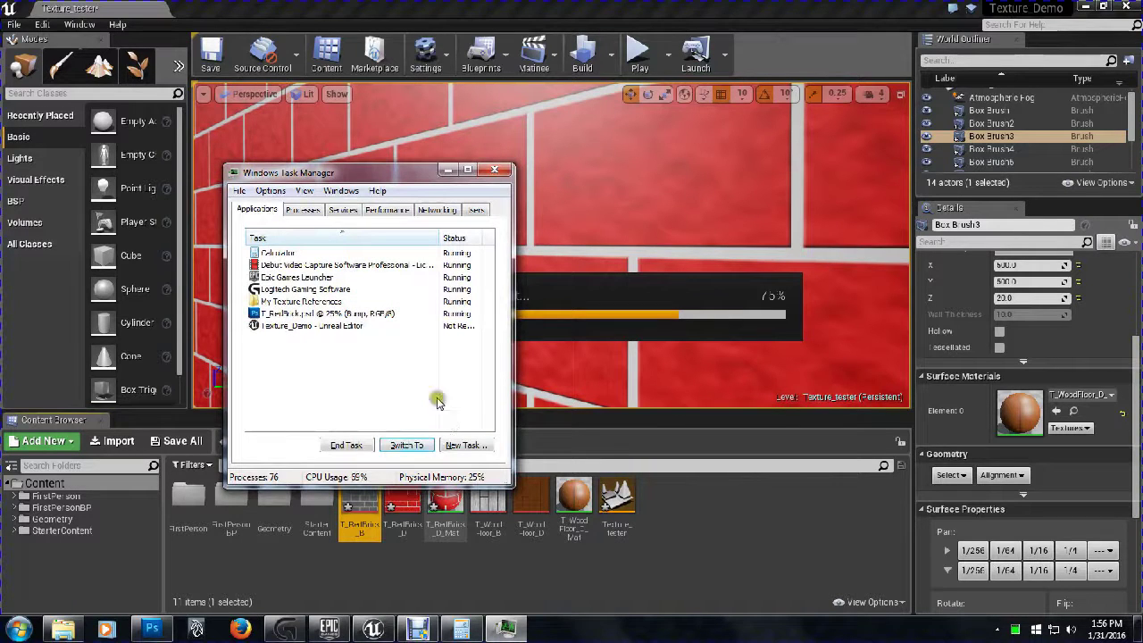
{"action": "left_click", "coordinate": [357, 327]}
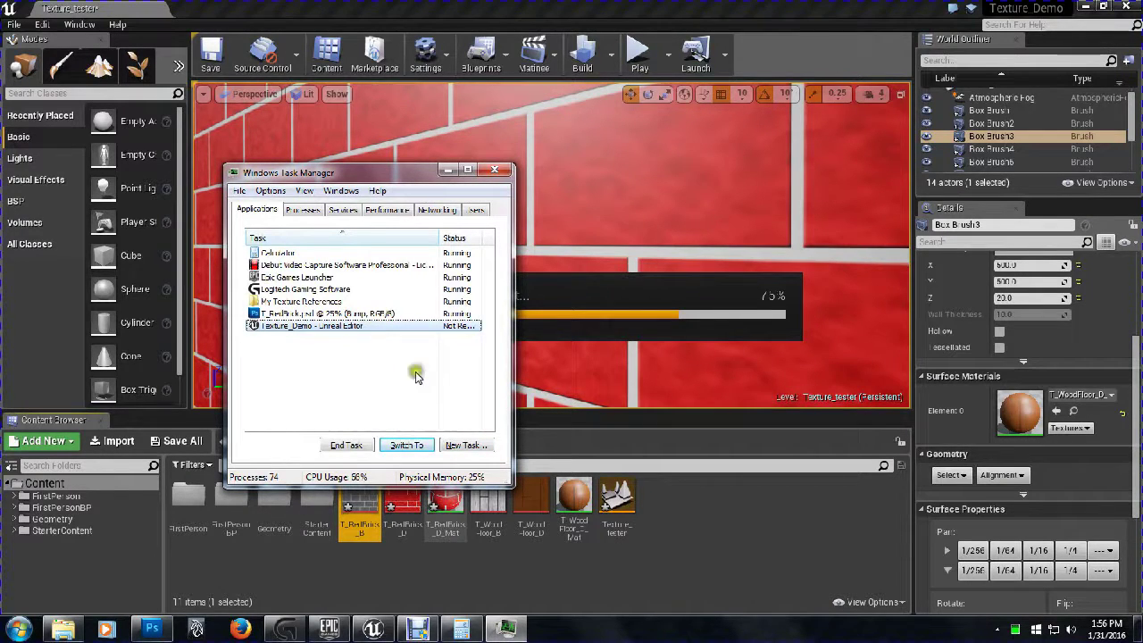
{"action": "left_click", "coordinate": [335, 444]}
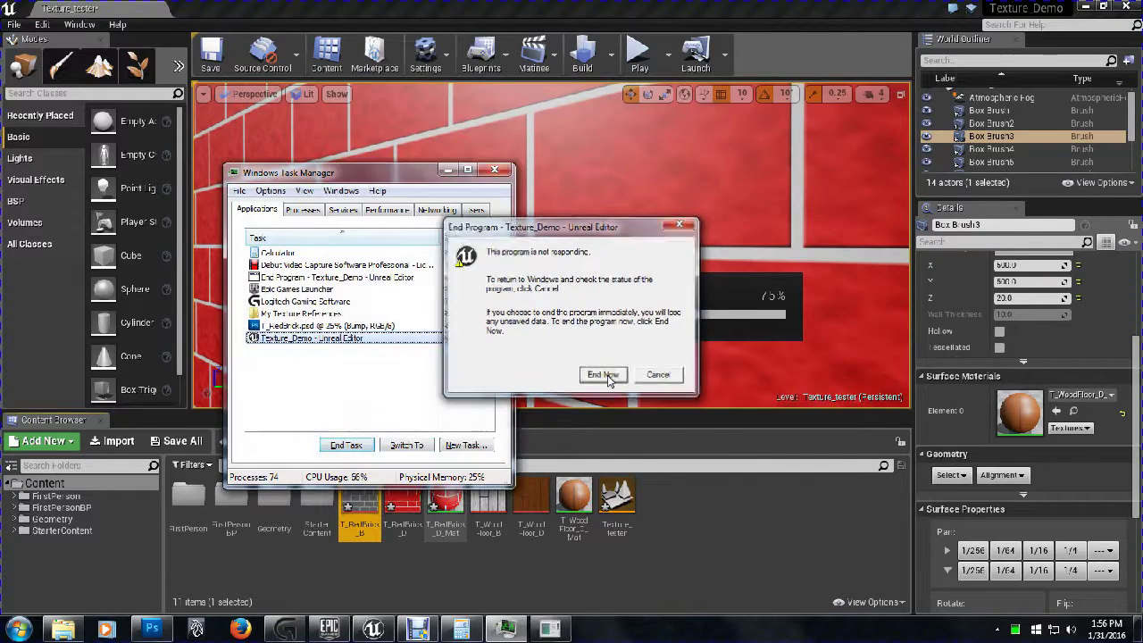
{"action": "left_click", "coordinate": [606, 376]}
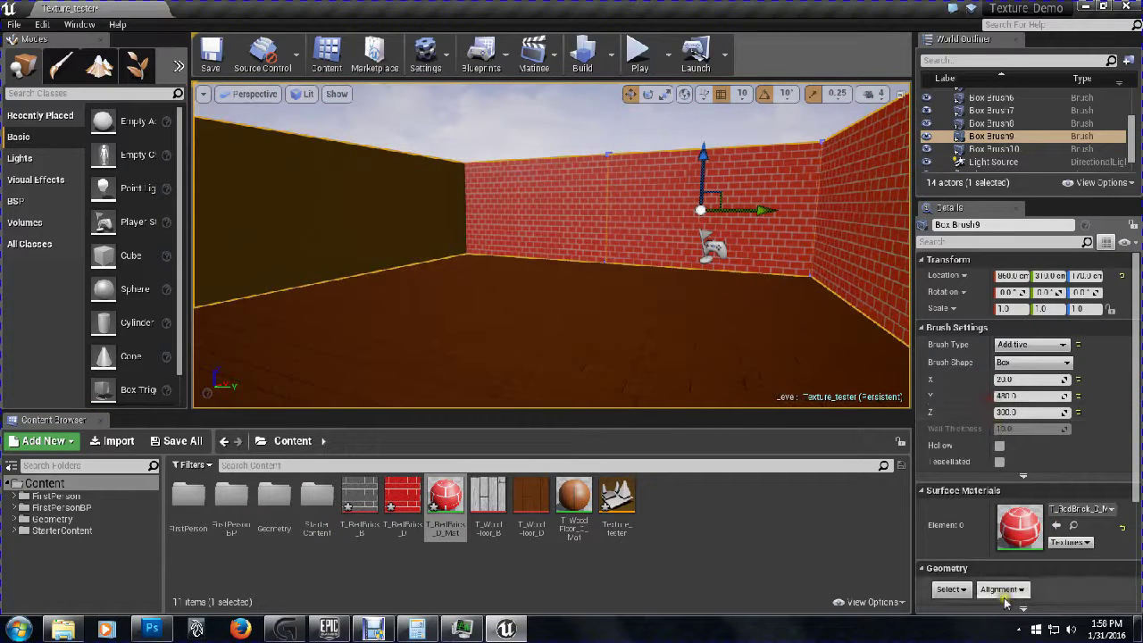
Apply Align Surface Planar Wall to the selected wall surfaces and inspect the brick walls up close
{"action": "left_click", "coordinate": [1001, 589]}
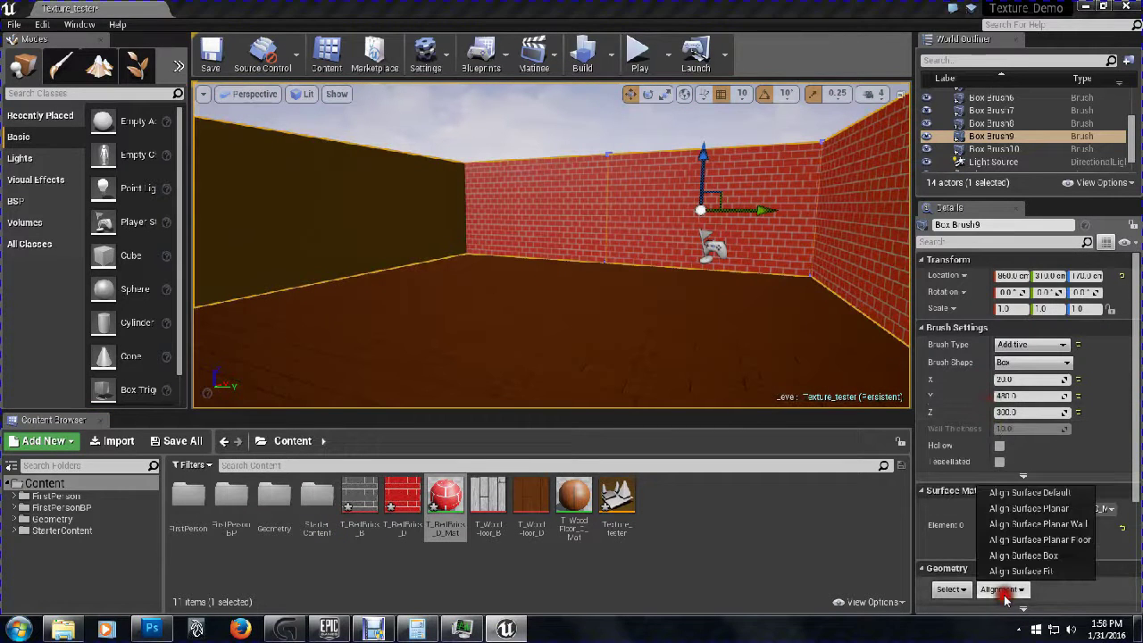
{"action": "left_click", "coordinate": [1036, 525]}
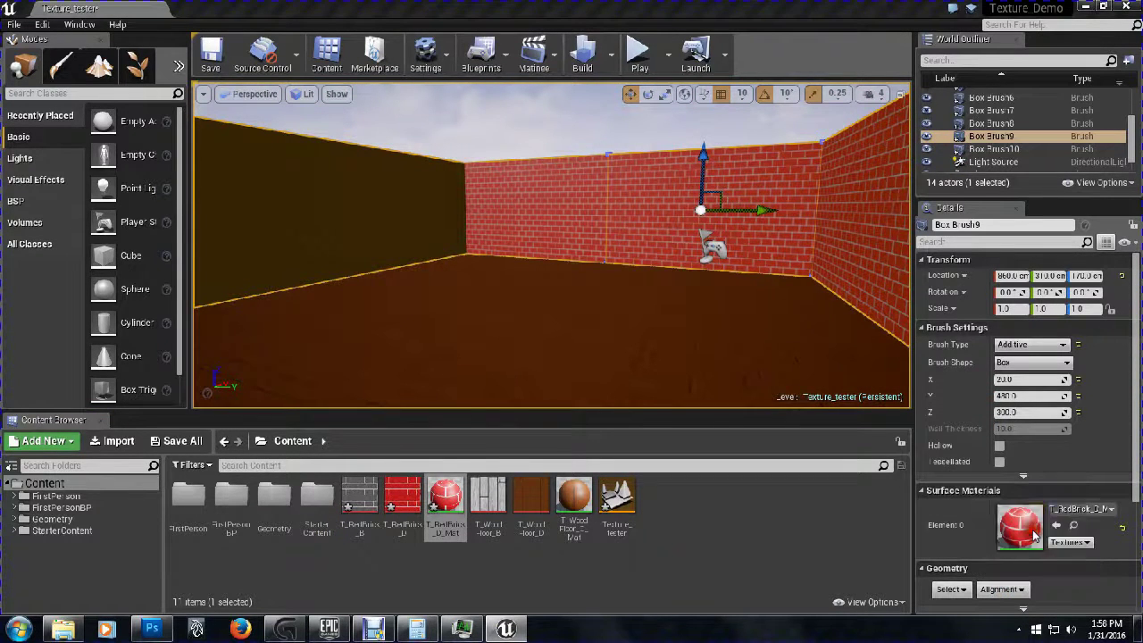
{"action": "left_click", "coordinate": [522, 296]}
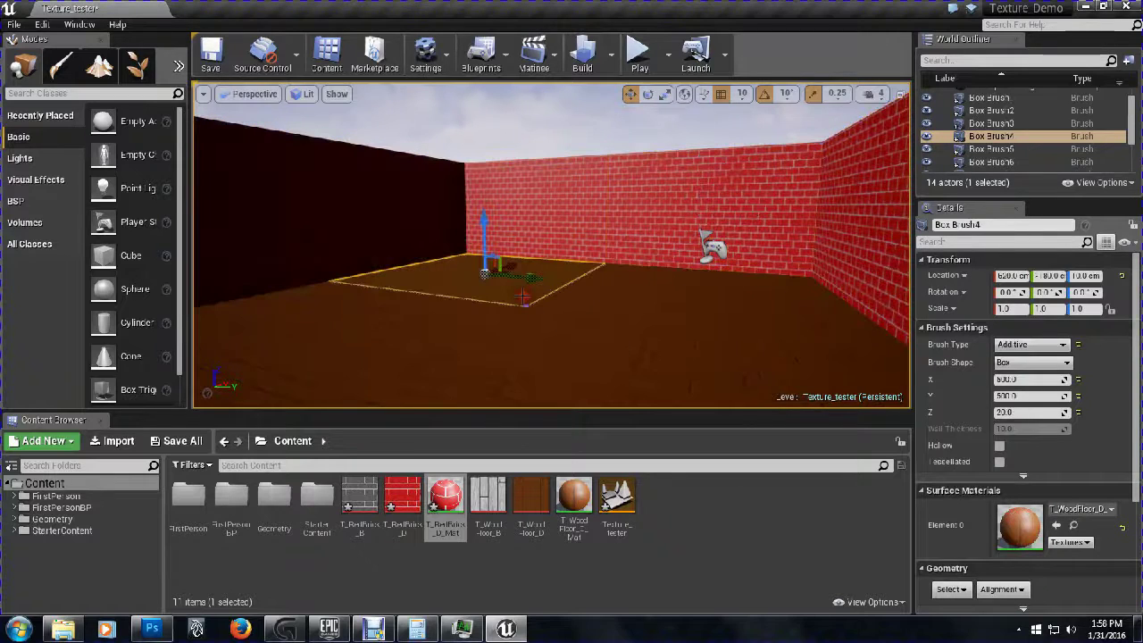
{"action": "mouse_move", "coordinate": [553, 394]}
{"action": "left_mouse_down"}
{"action": "mouse_move", "coordinate": [532, 296]}
{"action": "mouse_move", "coordinate": [544, 133]}
{"action": "left_mouse_up"}
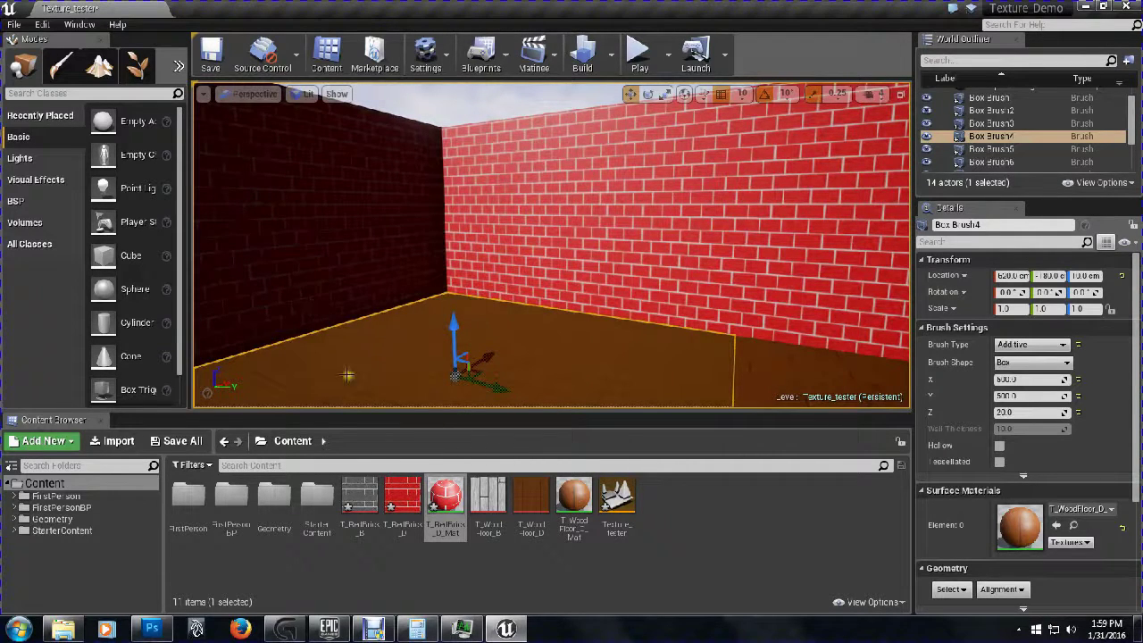
{"action": "left_click_drag", "start_coordinate": [547, 357], "coordinate": [567, 258]}
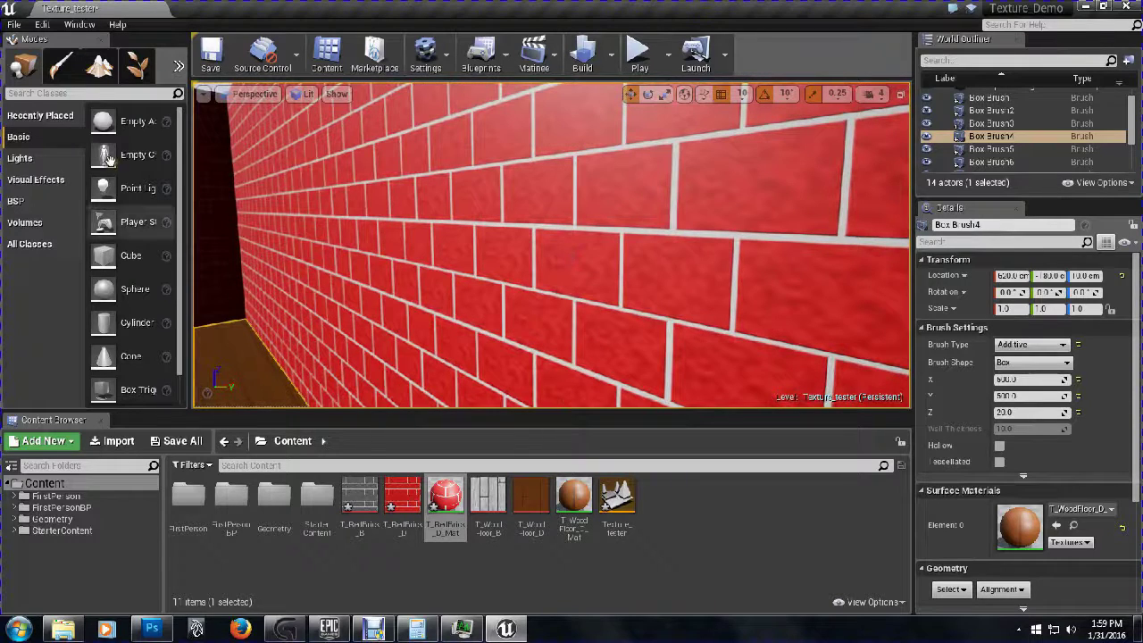
Save all modified levels and assets of the project
{"action": "left_click", "coordinate": [13, 24]}
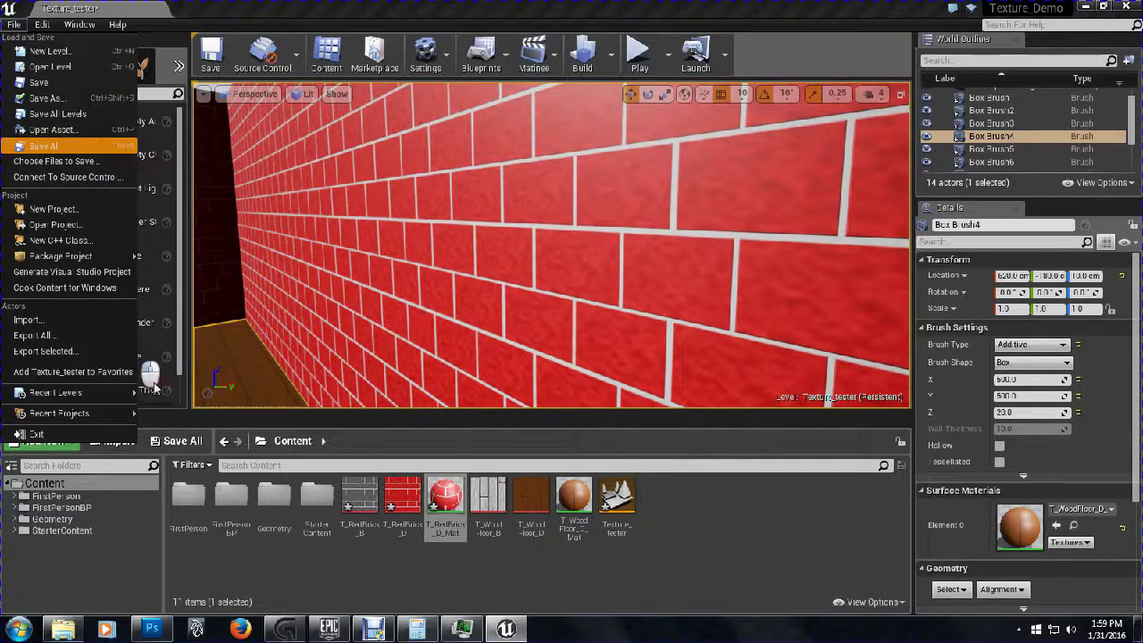
{"action": "left_click", "coordinate": [45, 148]}
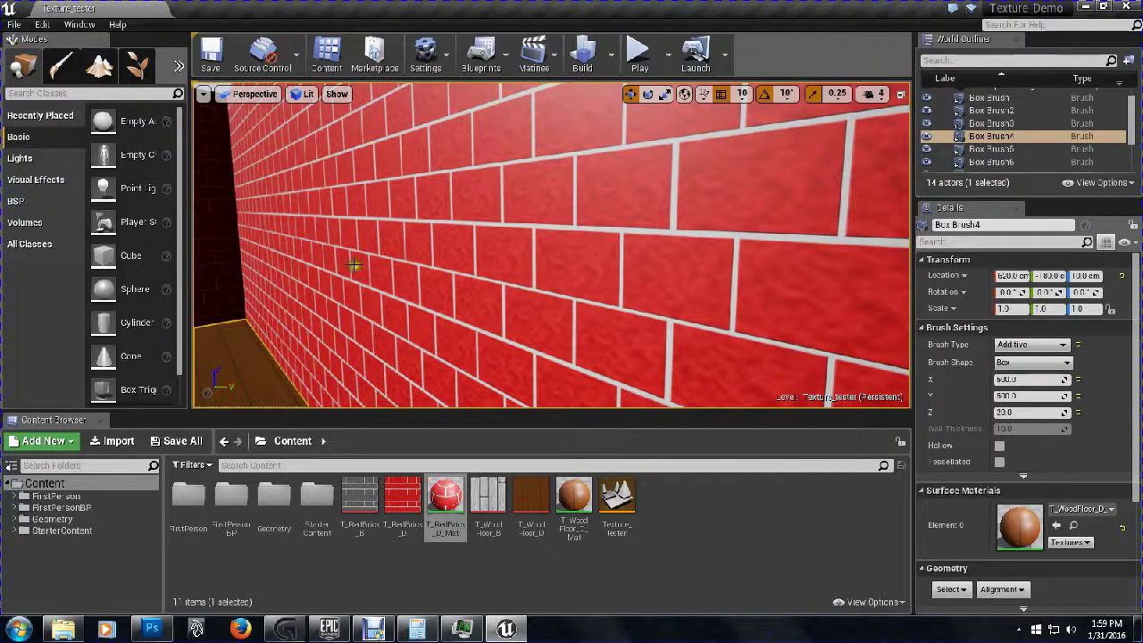
{"action": "left_click_drag", "start_coordinate": [286, 252], "coordinate": [331, 253]}
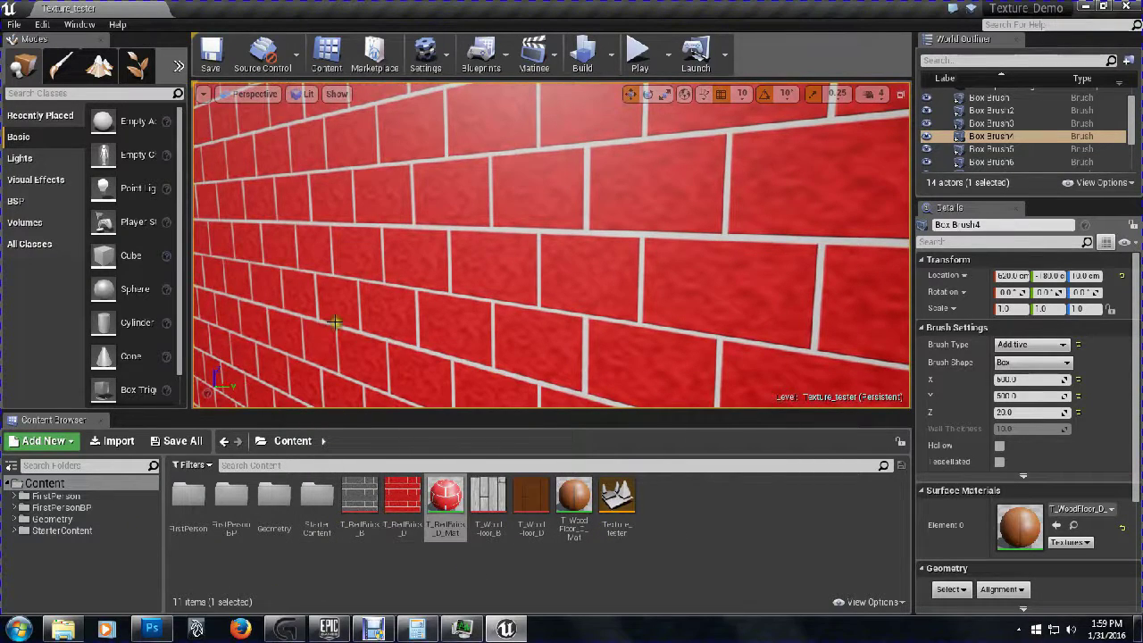
{"action": "left_click_drag", "start_coordinate": [331, 324], "coordinate": [397, 291]}
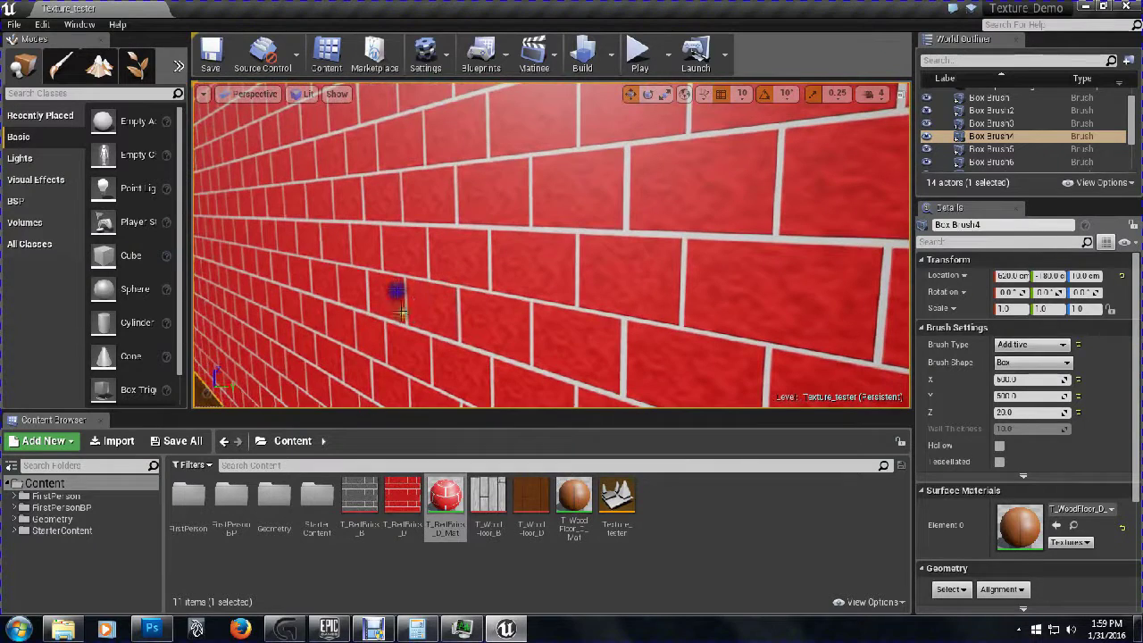
Open the T_RedBrick_D_Mat material and add T_RedBrick_B as a texture sample well to the left of the diffuse sample
{"action": "left_click", "coordinate": [360, 502]}
{"action": "double_click", "coordinate": [441, 522]}
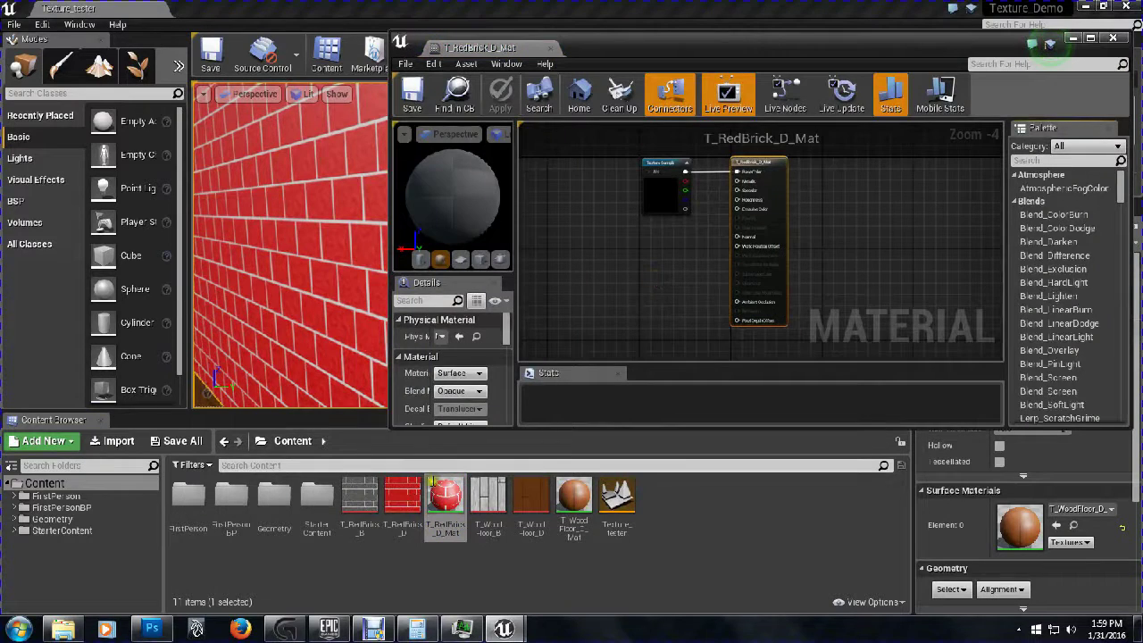
{"action": "mouse_move", "coordinate": [357, 498]}
{"action": "left_click_drag", "start_coordinate": [357, 498], "coordinate": [553, 194]}
{"action": "left_click_drag", "start_coordinate": [600, 294], "coordinate": [681, 354]}
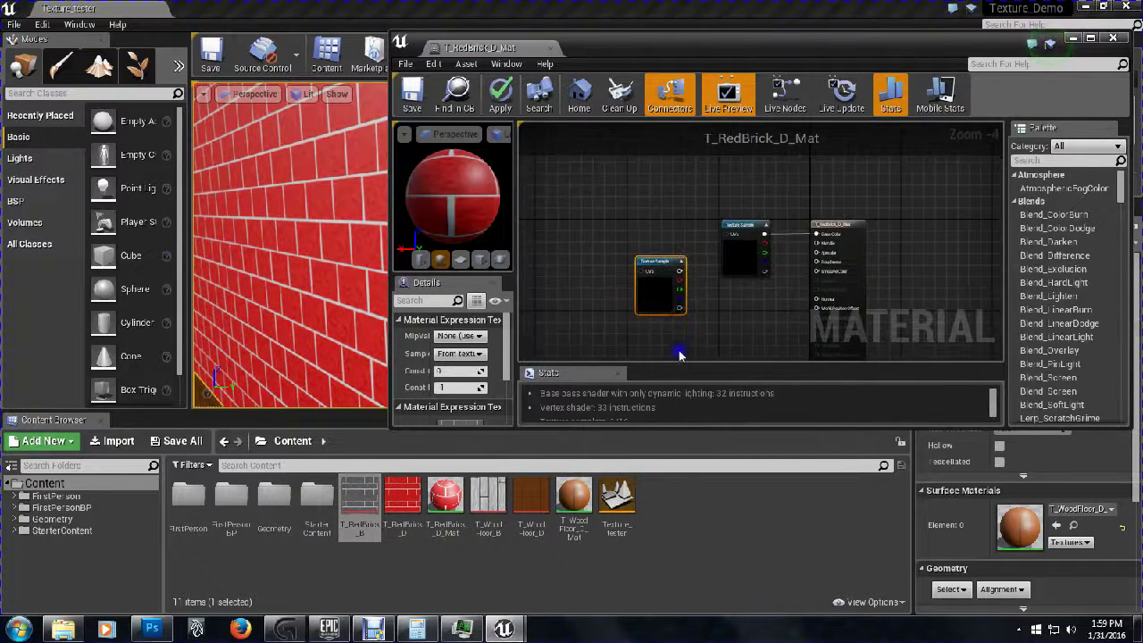
{"action": "left_click_drag", "start_coordinate": [655, 268], "coordinate": [549, 235]}
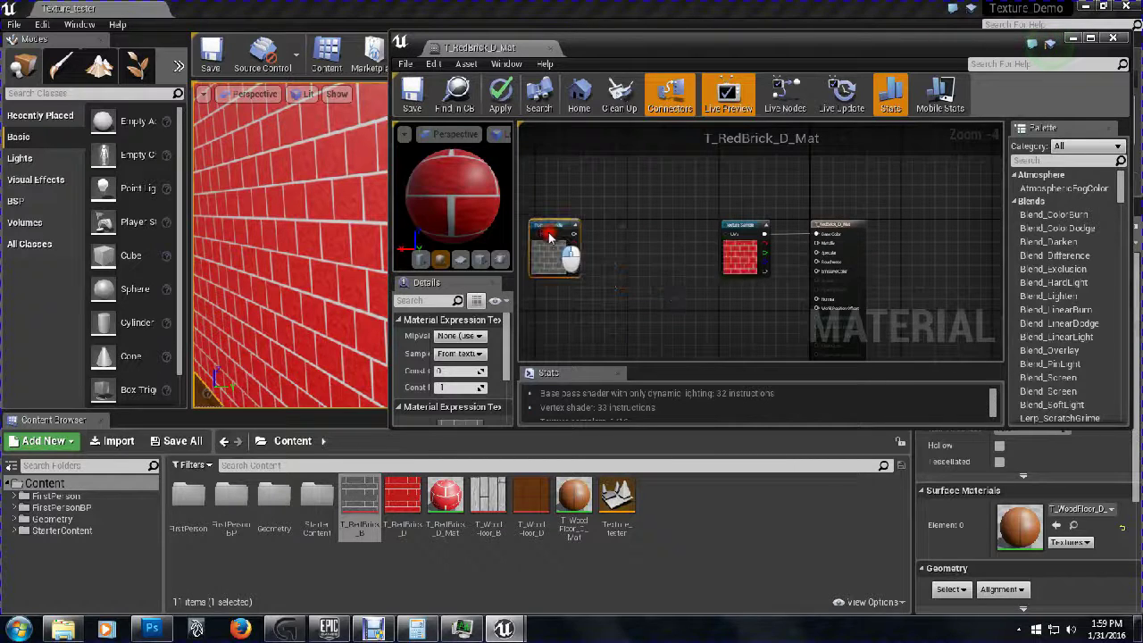
Find the BumpOffset expression and place its node between the bump and diffuse texture samples
{"action": "left_click", "coordinate": [1036, 160]}
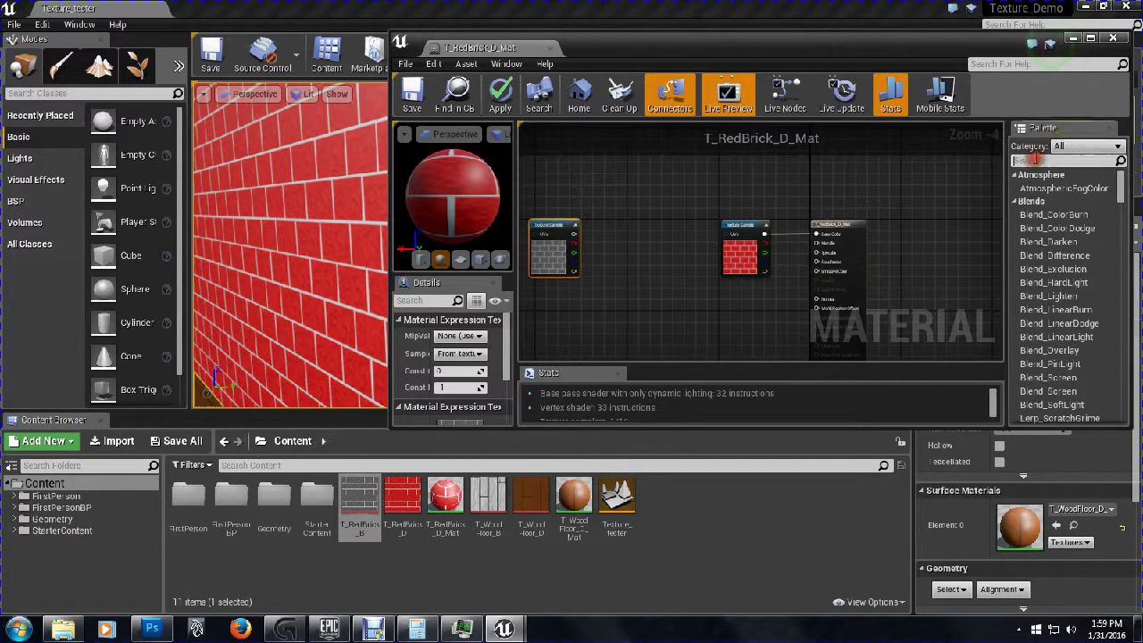
{"action": "type", "text": "bumpoff"}
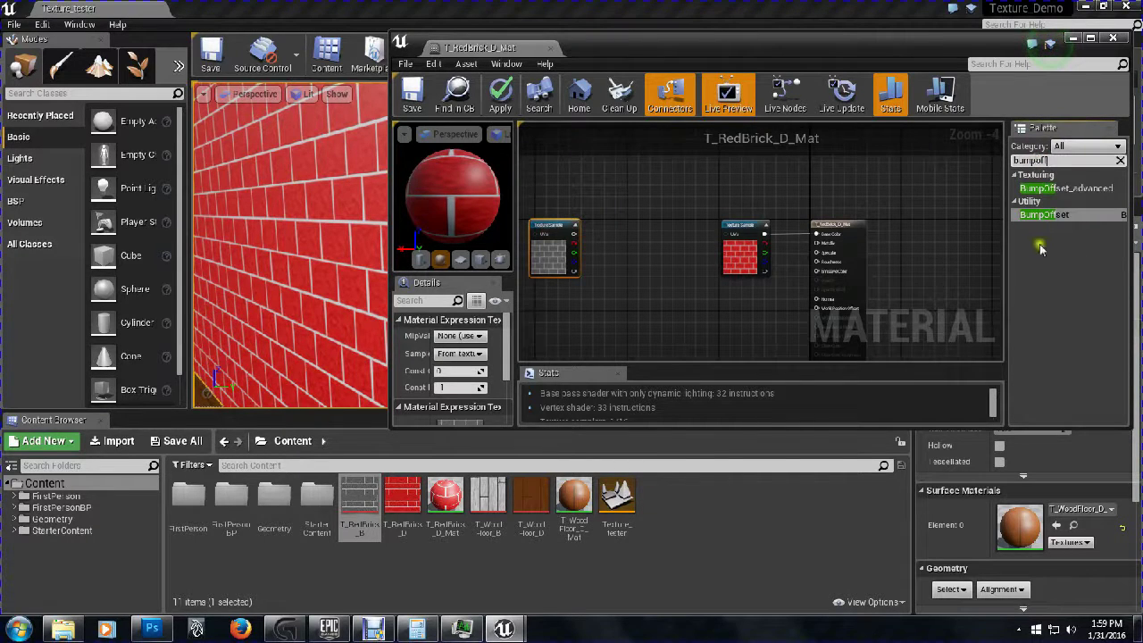
{"action": "left_click", "coordinate": [1041, 251]}
{"action": "left_click_drag", "start_coordinate": [1037, 217], "coordinate": [614, 230]}
{"action": "left_click", "coordinate": [641, 229]}
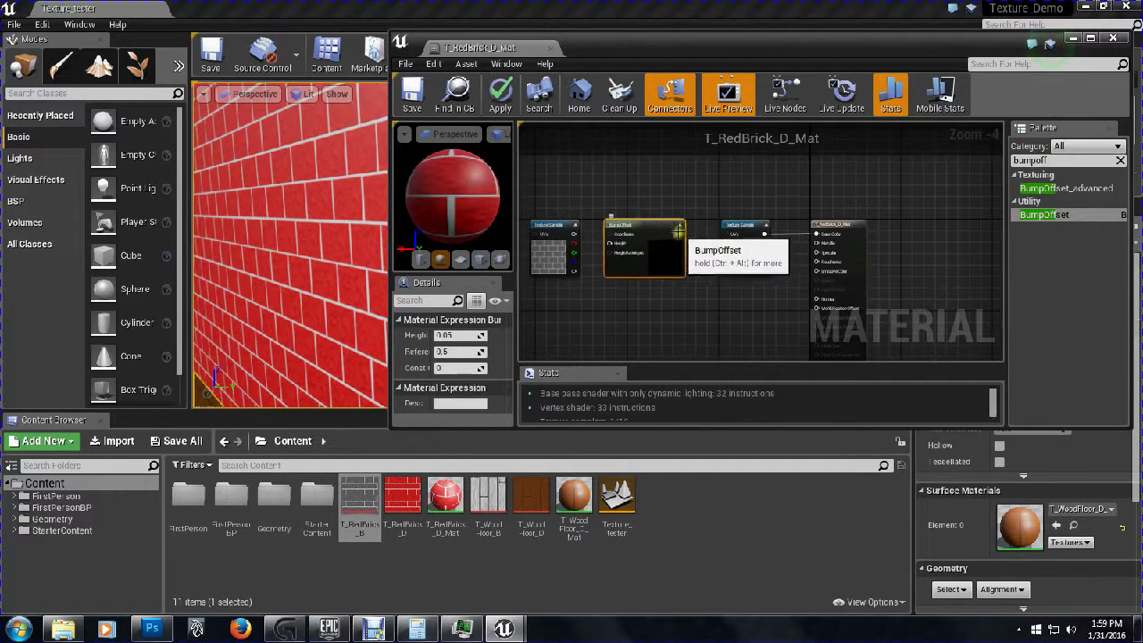
Connect the BumpOffset output to the diffuse texture's UVs and the bump texture's red channel to the BumpOffset Height input
{"action": "left_click_drag", "start_coordinate": [679, 234], "coordinate": [727, 234]}
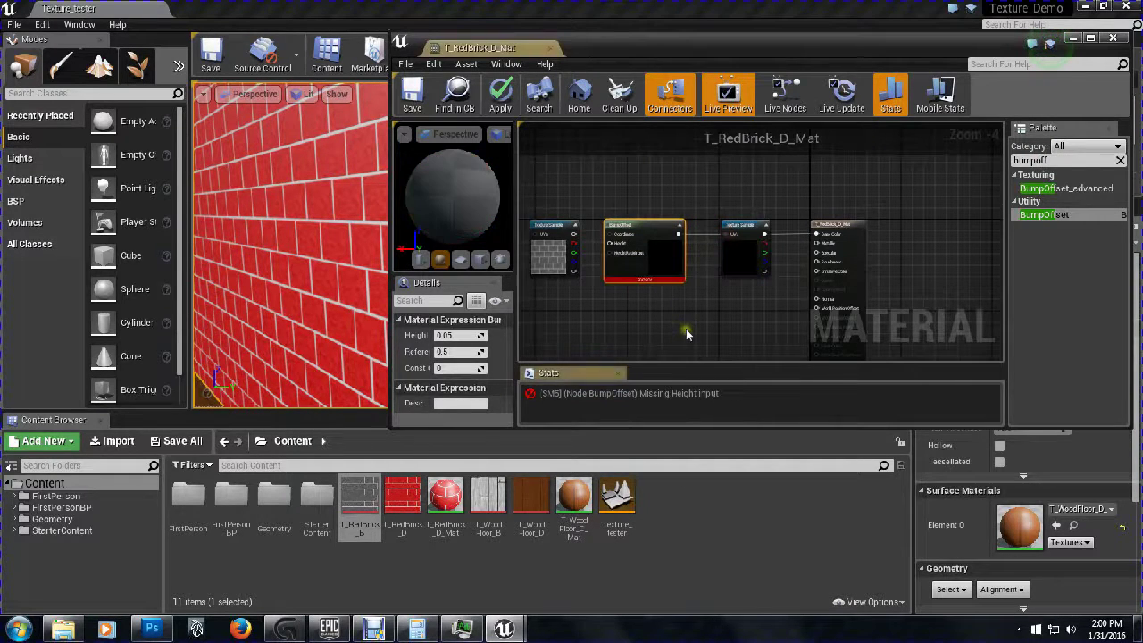
{"action": "left_click_drag", "start_coordinate": [589, 308], "coordinate": [641, 309]}
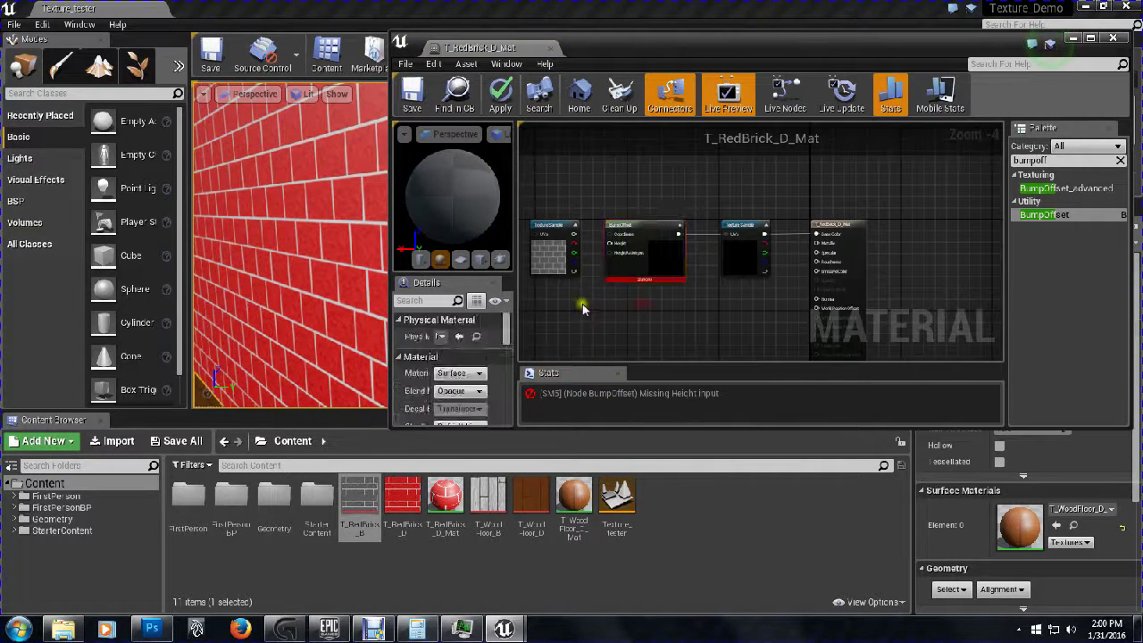
{"action": "scroll", "coordinate": [579, 303], "scroll_direction": "up", "scroll_amount": 4}
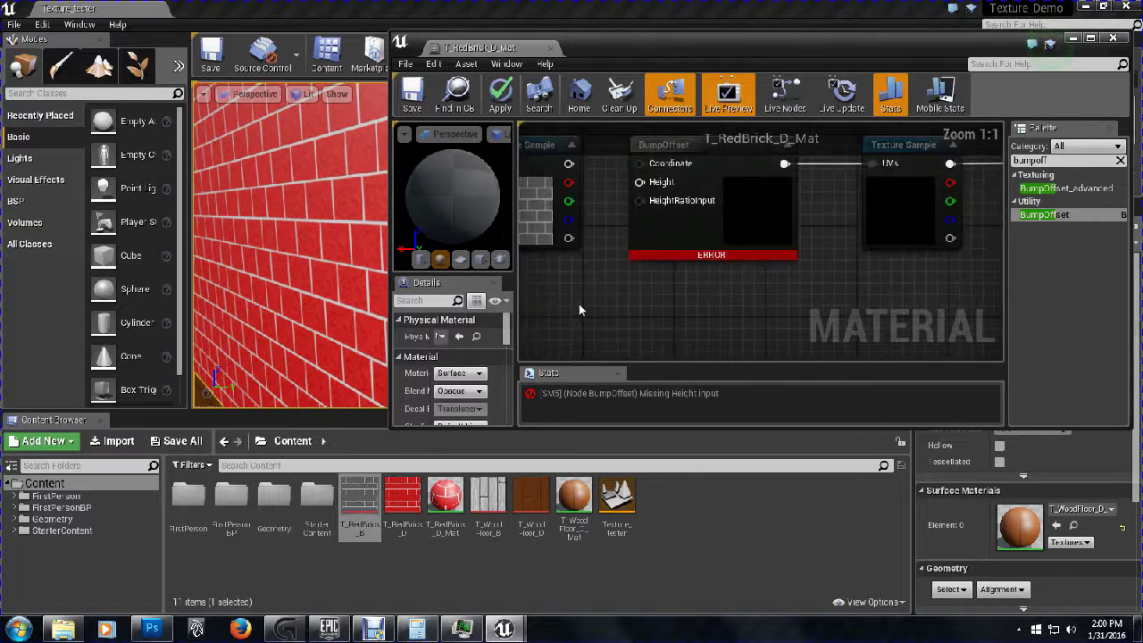
{"action": "left_click", "coordinate": [647, 145]}
{"action": "left_click_drag", "start_coordinate": [566, 298], "coordinate": [614, 348]}
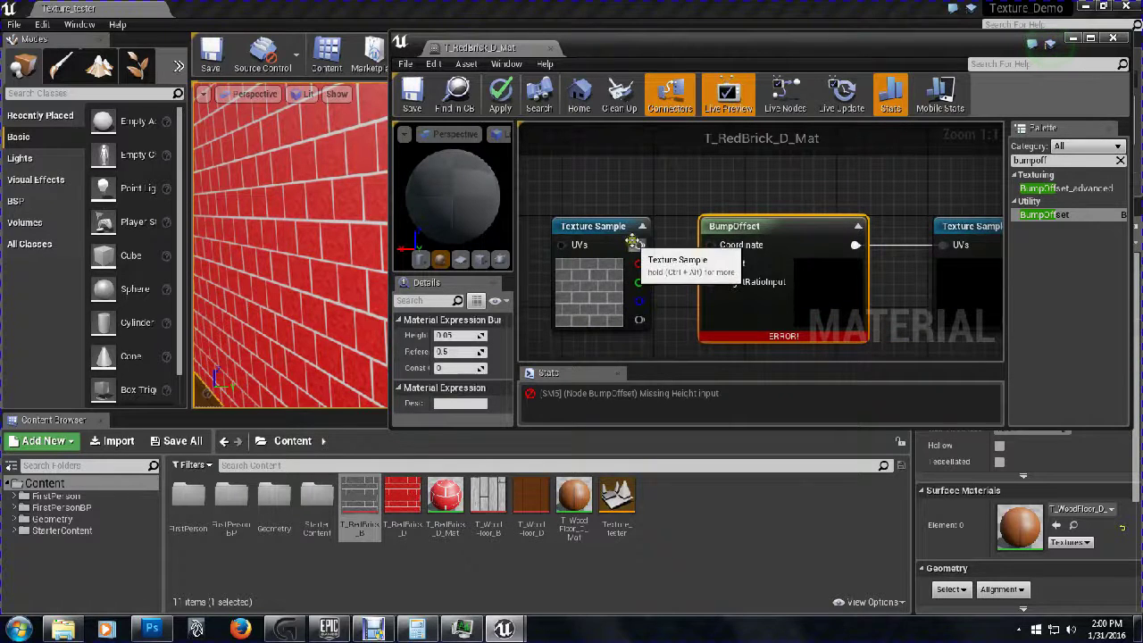
{"action": "left_click_drag", "start_coordinate": [640, 264], "coordinate": [711, 263]}
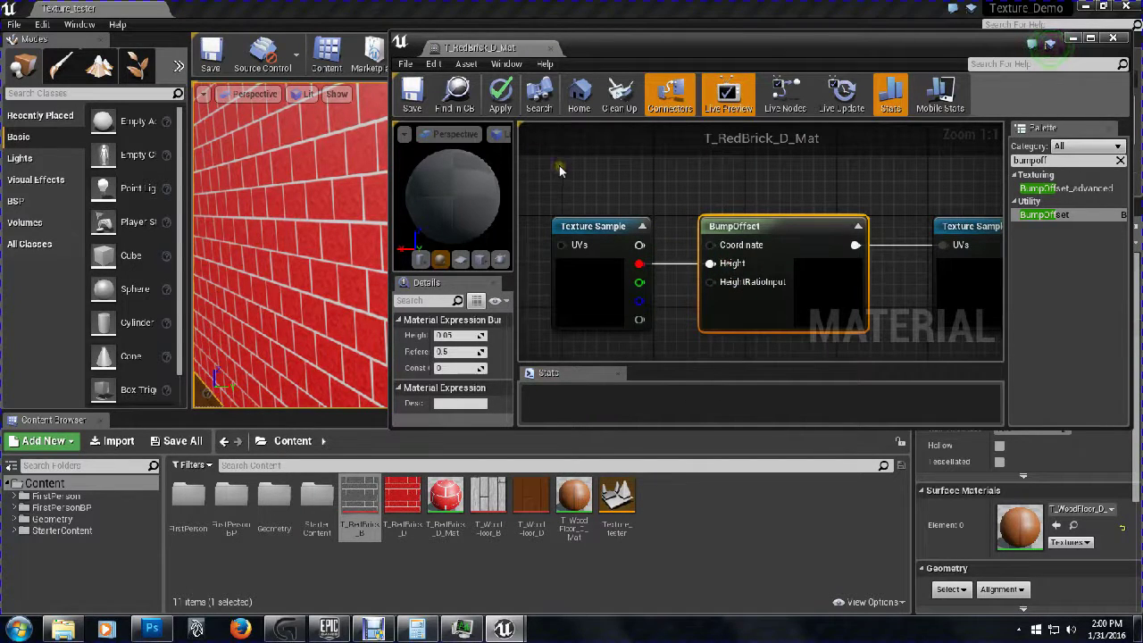
Set the material preview mesh to a cube, maximize the material editor and examine the brick joints up close
{"action": "left_click", "coordinate": [479, 260]}
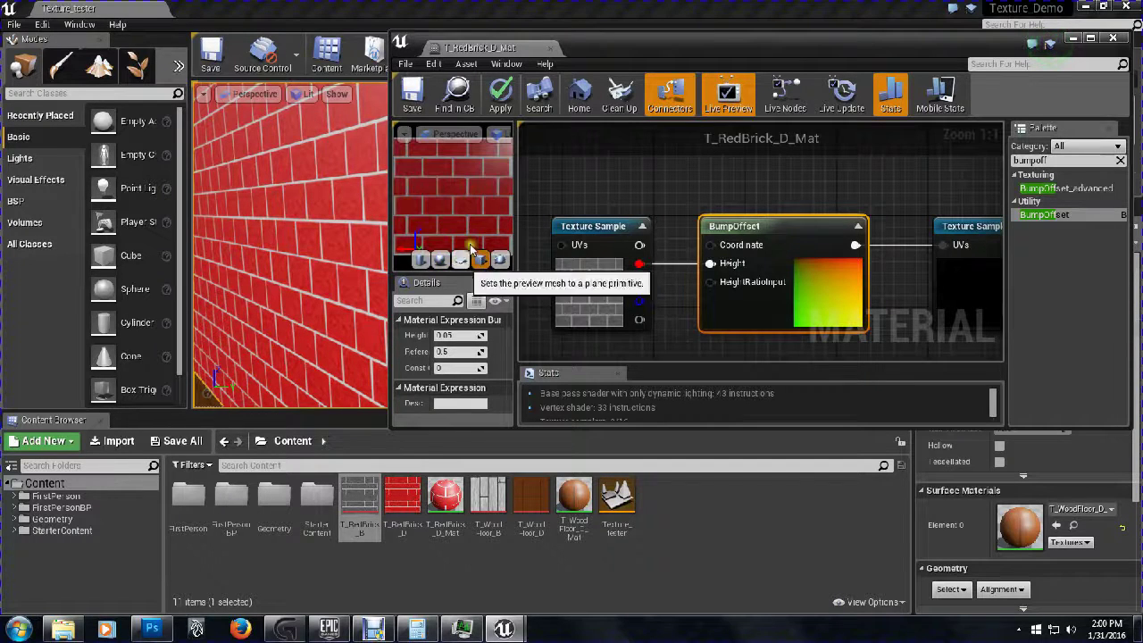
{"action": "double_click", "coordinate": [598, 55]}
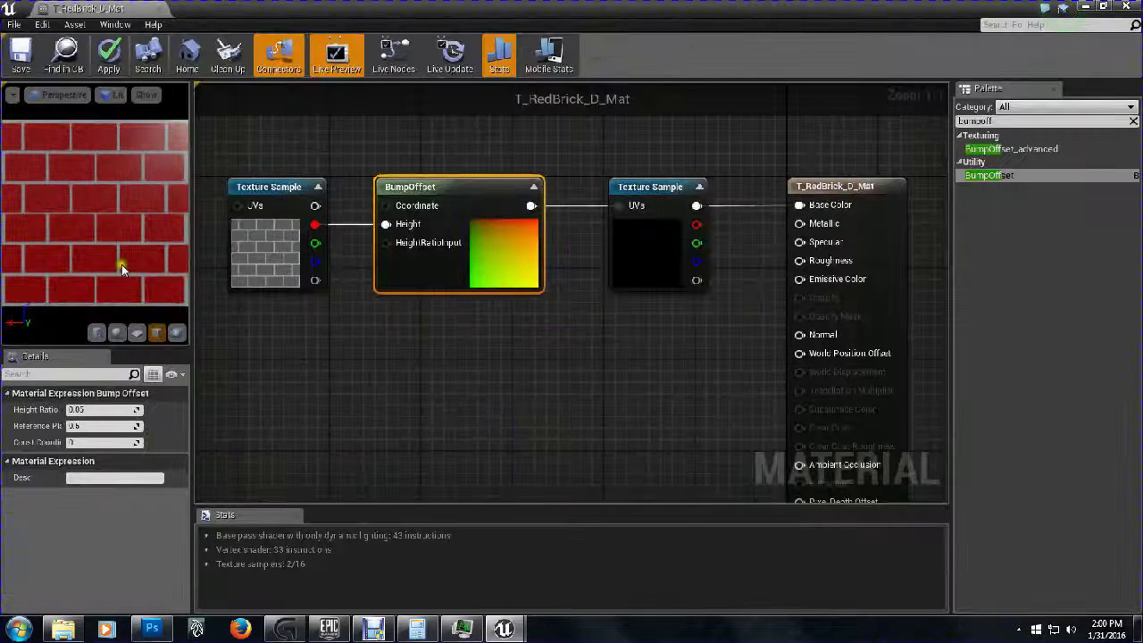
{"action": "left_click_drag", "start_coordinate": [122, 266], "coordinate": [96, 325]}
{"action": "left_click_drag", "start_coordinate": [122, 254], "coordinate": [70, 254]}
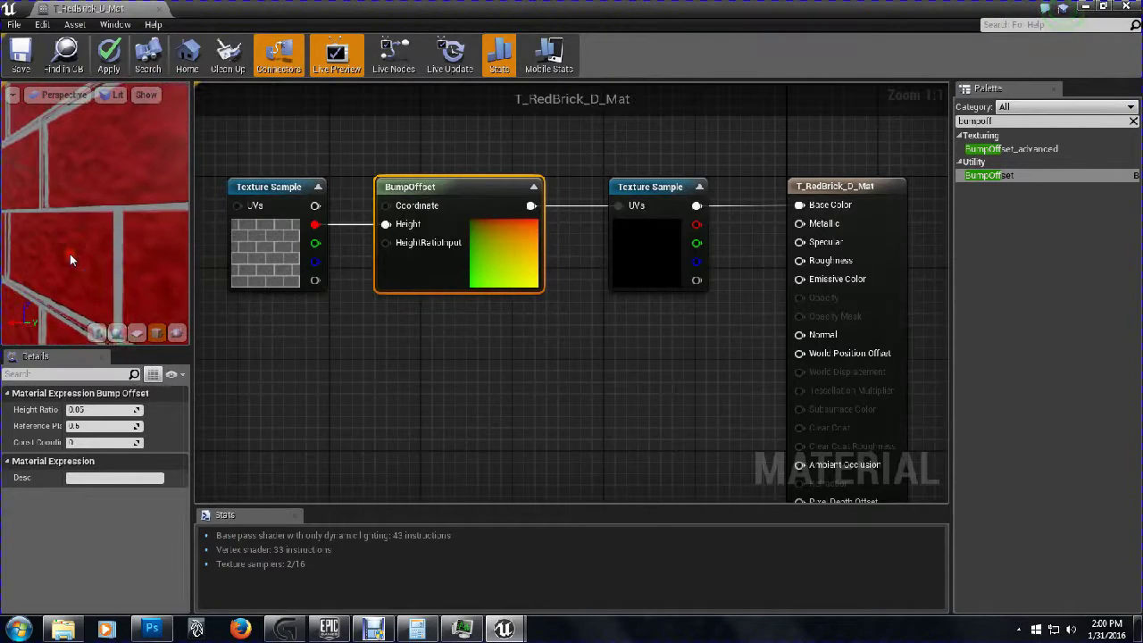
Set the BumpOffset node's Height Ratio to 0.03 and apply the change to the material
{"action": "left_click", "coordinate": [108, 411]}
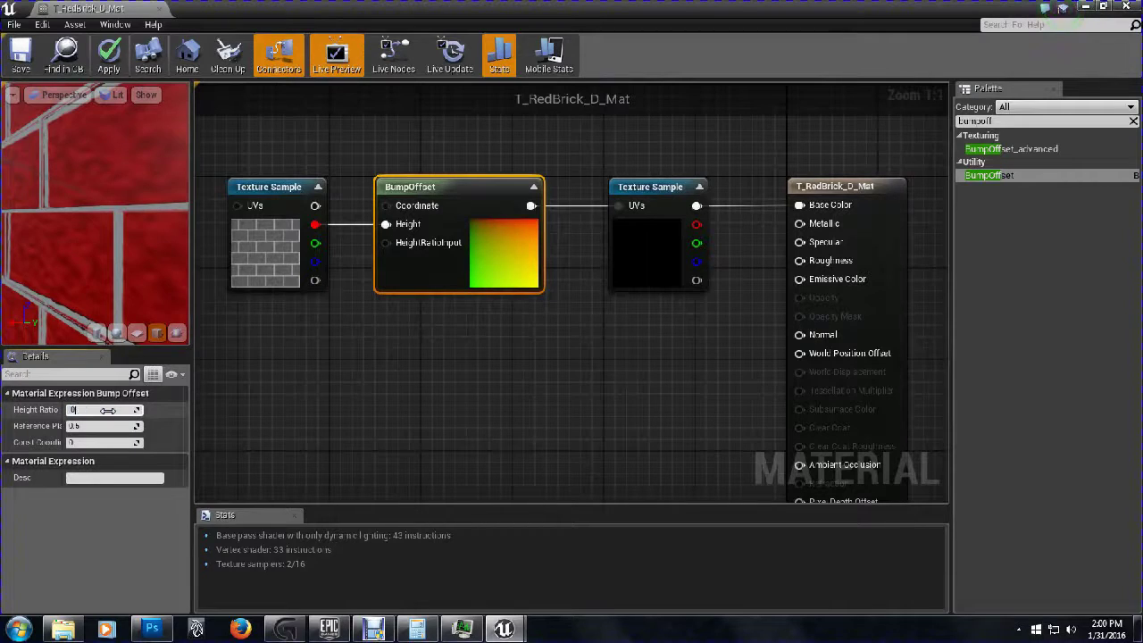
{"action": "key", "text": "Return"}
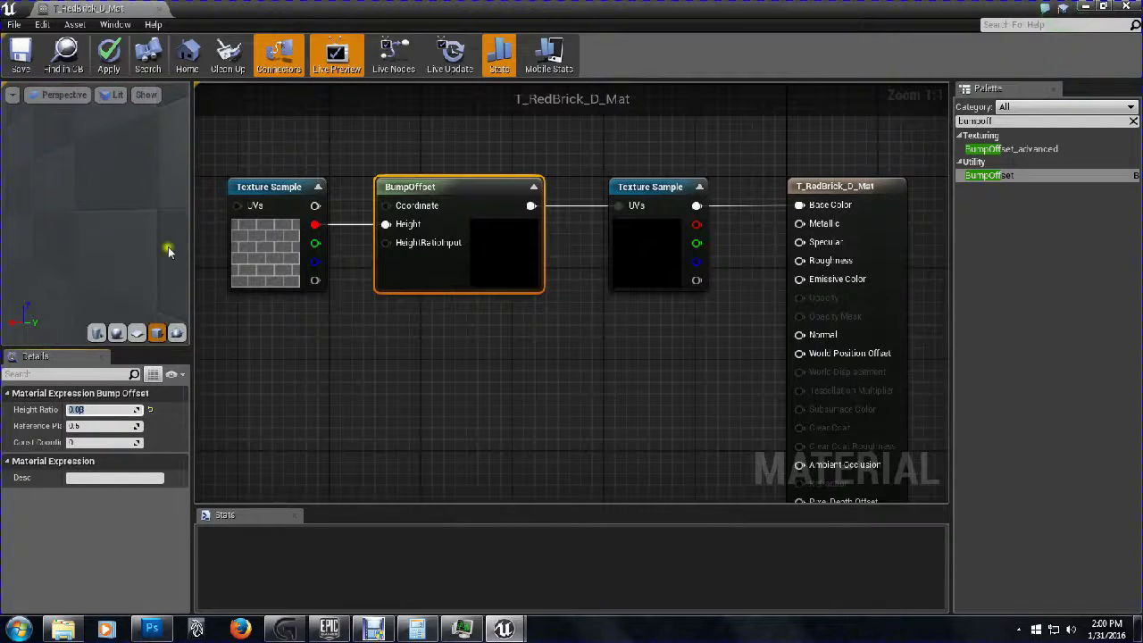
{"action": "left_click", "coordinate": [112, 59]}
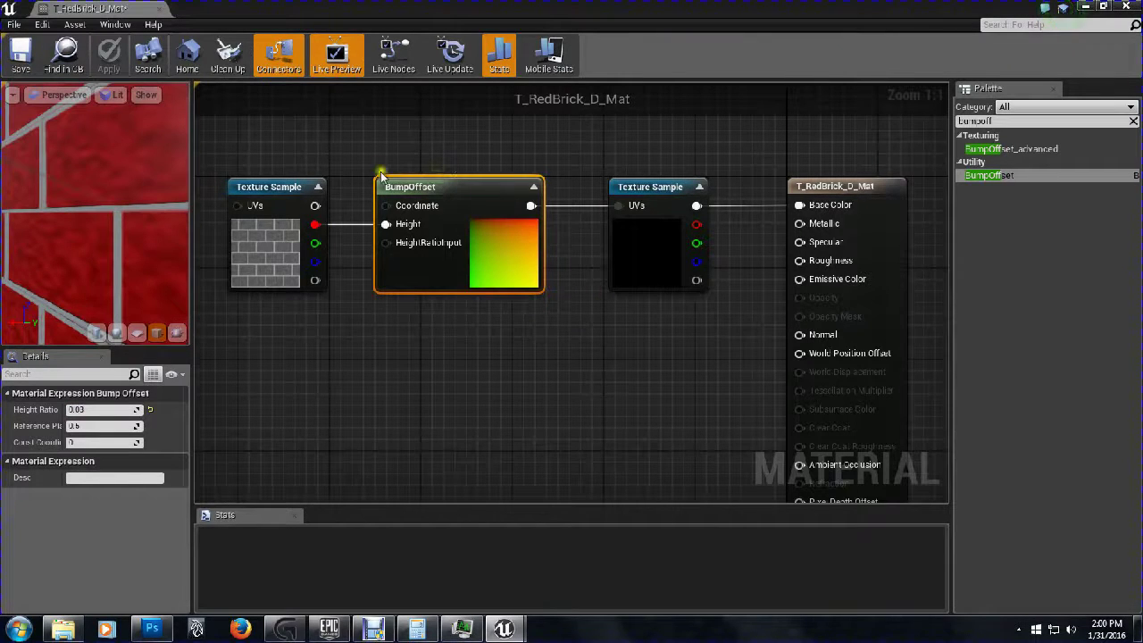
Examine the depth of the mortar lines on the preview cube from several close angles
{"action": "left_click_drag", "start_coordinate": [144, 235], "coordinate": [130, 255]}
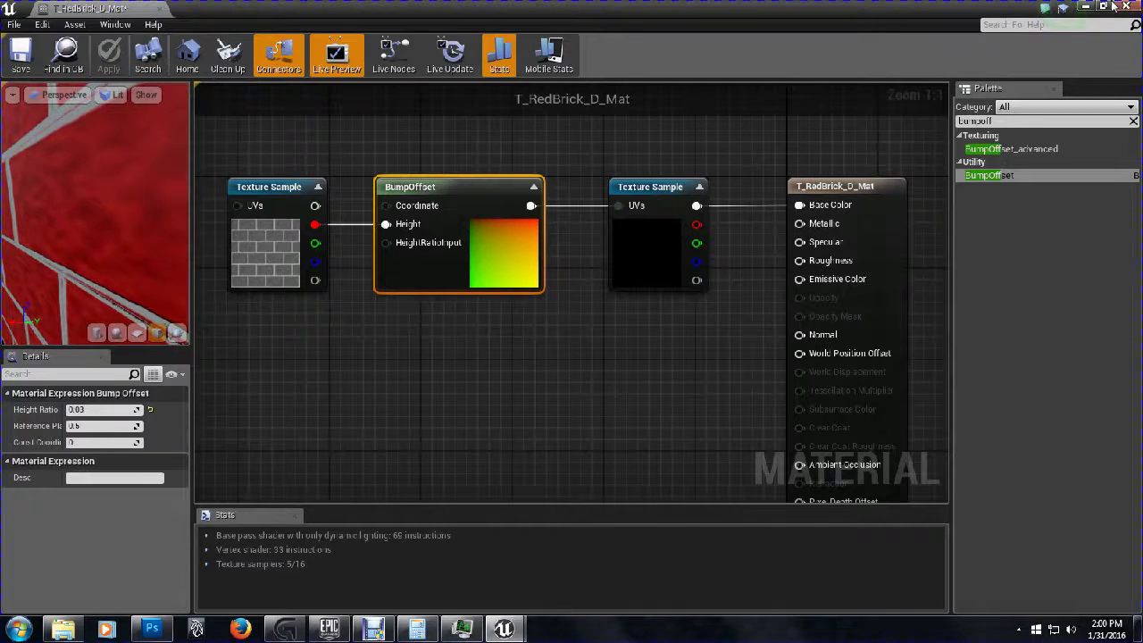
{"action": "mouse_move", "coordinate": [180, 286]}
{"action": "left_mouse_down"}
{"action": "mouse_move", "coordinate": [118, 278]}
{"action": "mouse_move", "coordinate": [90, 289]}
{"action": "mouse_move", "coordinate": [102, 290]}
{"action": "left_mouse_up"}
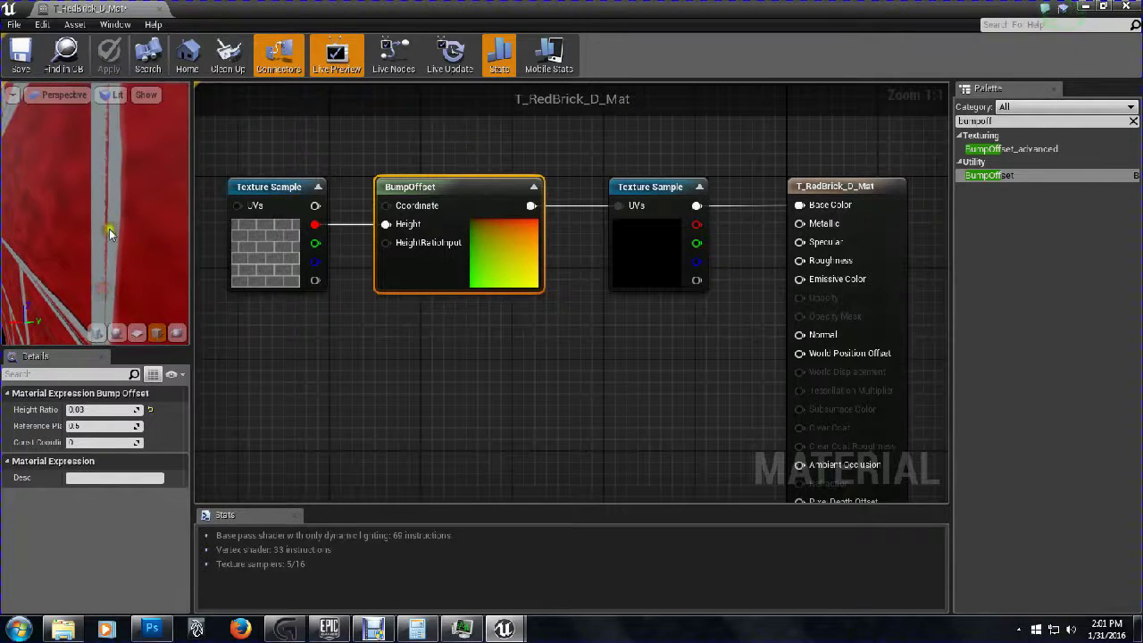
{"action": "mouse_move", "coordinate": [109, 228]}
{"action": "left_mouse_down"}
{"action": "mouse_move", "coordinate": [112, 218]}
{"action": "mouse_move", "coordinate": [109, 229]}
{"action": "left_mouse_up"}
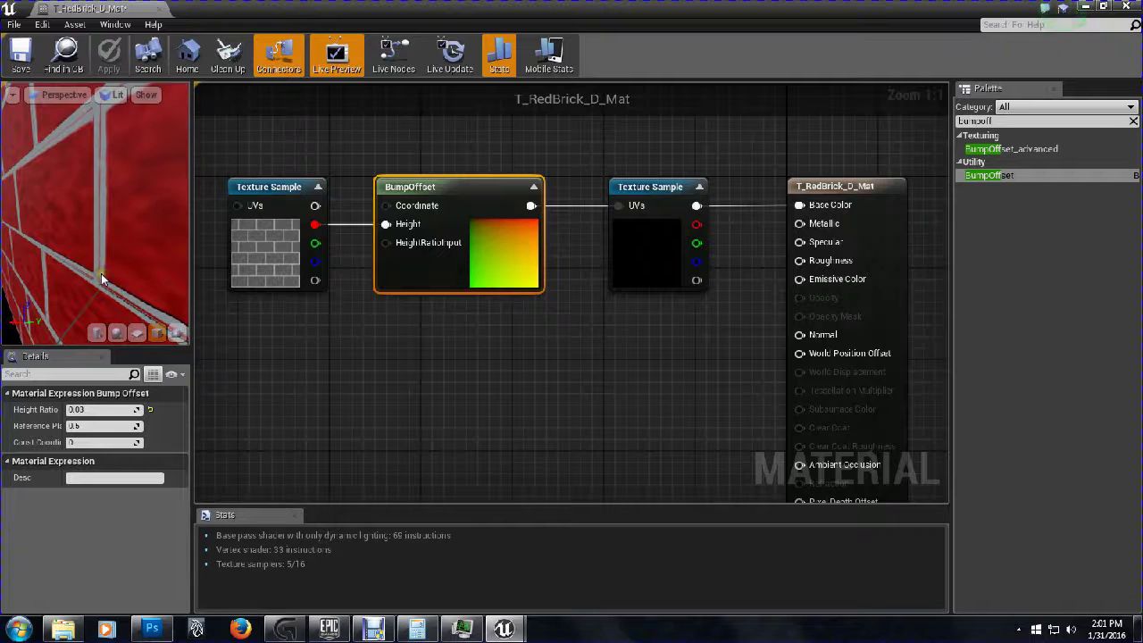
{"action": "left_click_drag", "start_coordinate": [95, 281], "coordinate": [89, 240]}
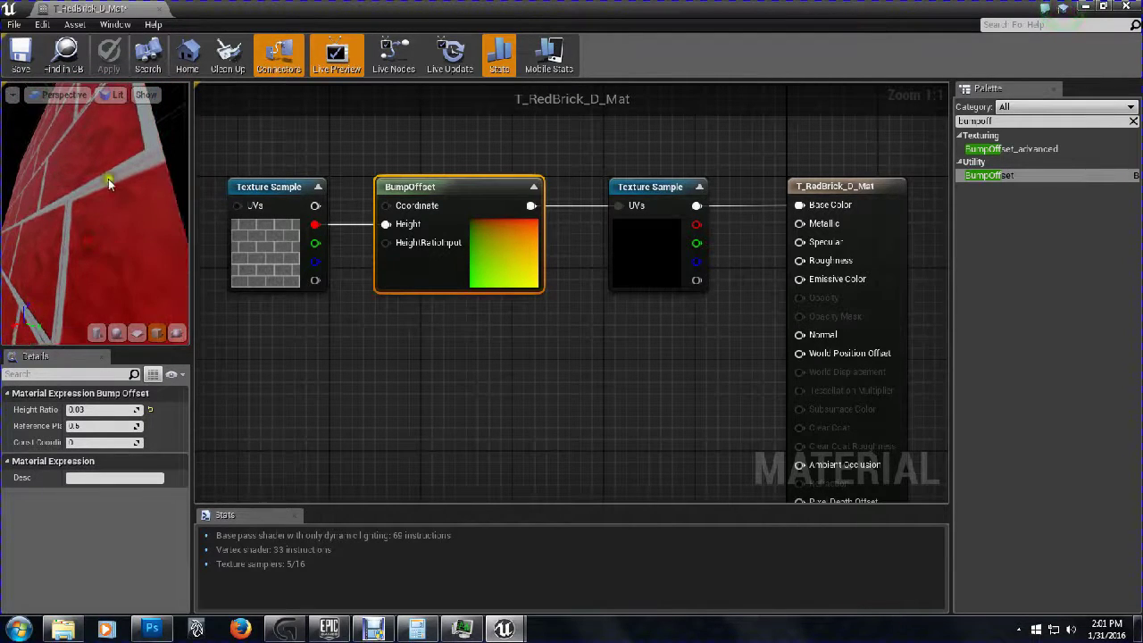
{"action": "mouse_move", "coordinate": [69, 197]}
{"action": "left_mouse_down"}
{"action": "mouse_move", "coordinate": [87, 205]}
{"action": "mouse_move", "coordinate": [71, 197]}
{"action": "mouse_move", "coordinate": [46, 251]}
{"action": "mouse_move", "coordinate": [77, 208]}
{"action": "mouse_move", "coordinate": [48, 220]}
{"action": "mouse_move", "coordinate": [57, 215]}
{"action": "left_mouse_up"}
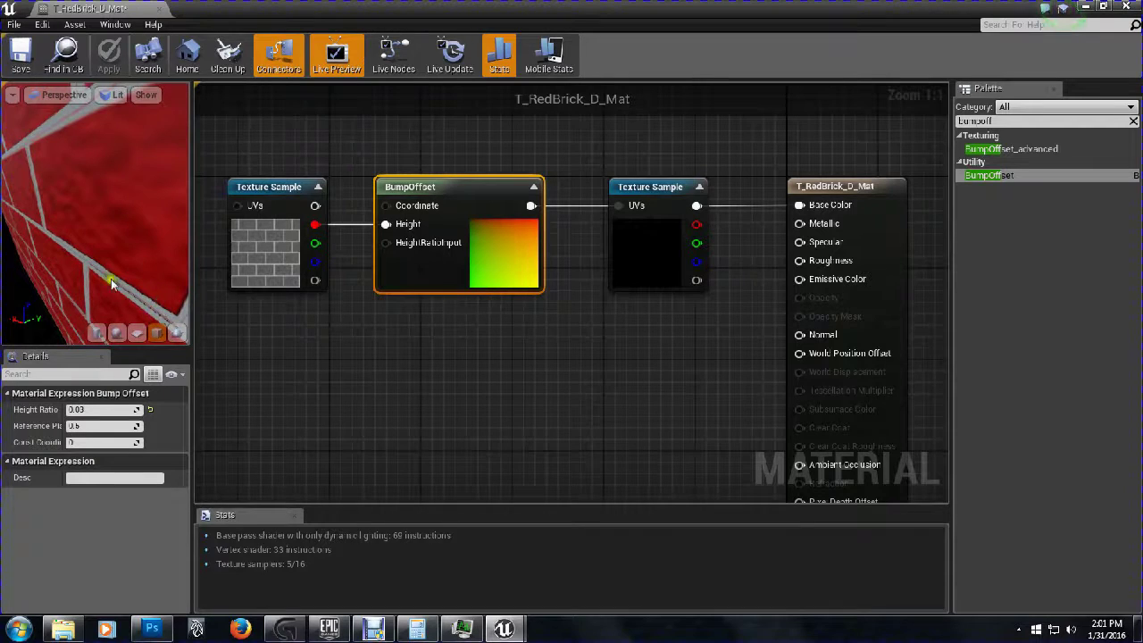
{"action": "left_click_drag", "start_coordinate": [128, 283], "coordinate": [128, 269]}
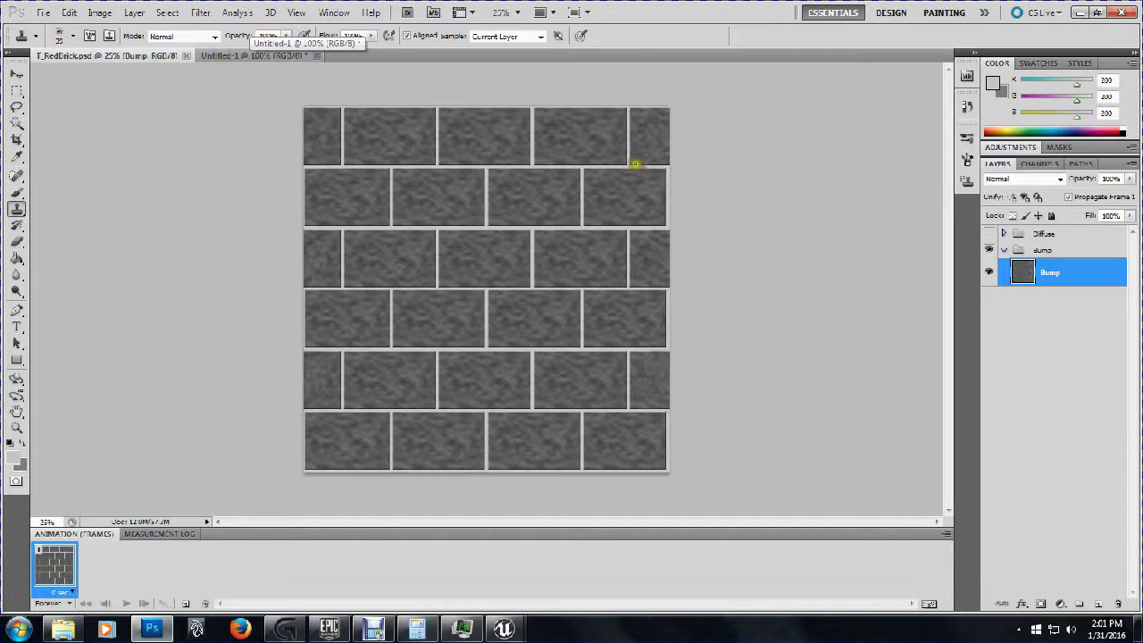
Switch to Photoshop, try inverting the Bump layer of T_RedBrick.psd and undo the inversion
{"action": "left_click", "coordinate": [98, 14]}
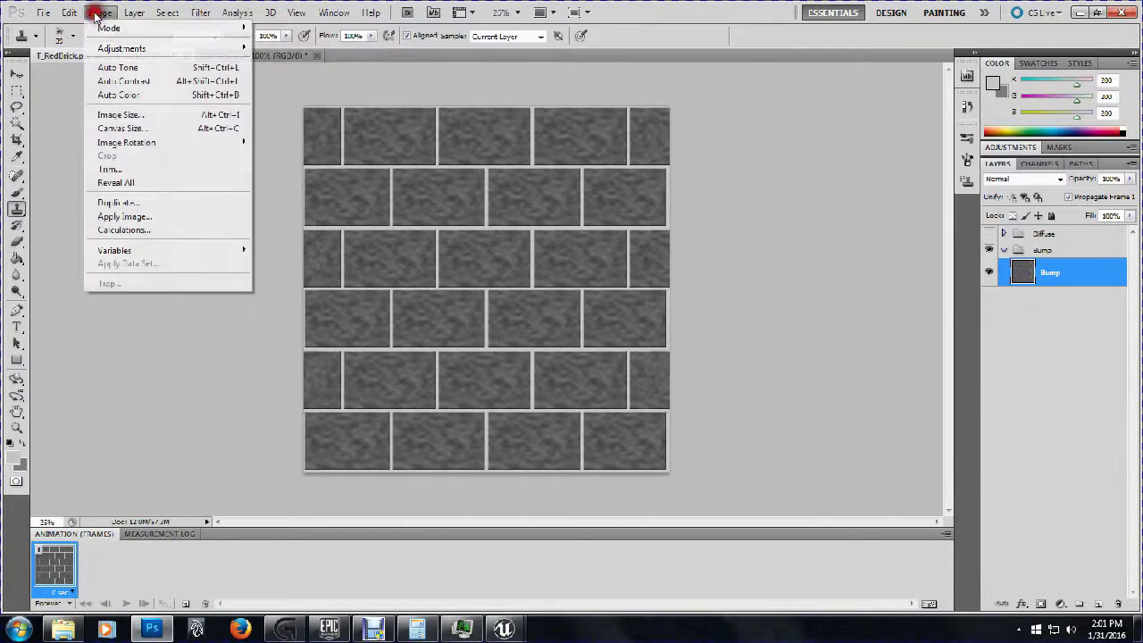
{"action": "mouse_move", "coordinate": [130, 50]}
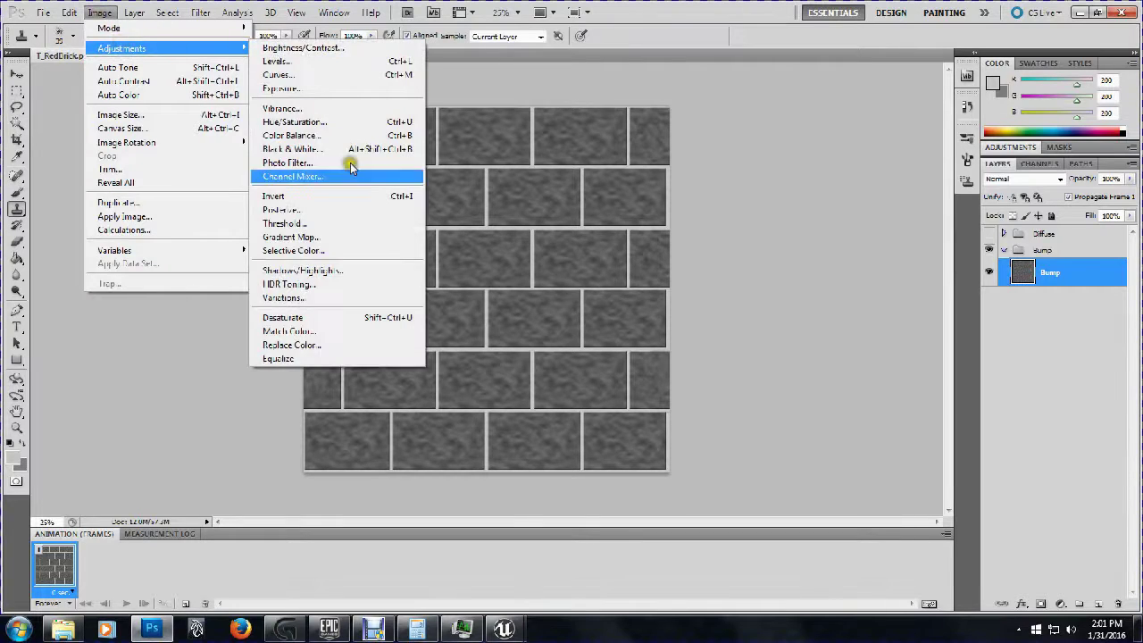
{"action": "left_click", "coordinate": [346, 196]}
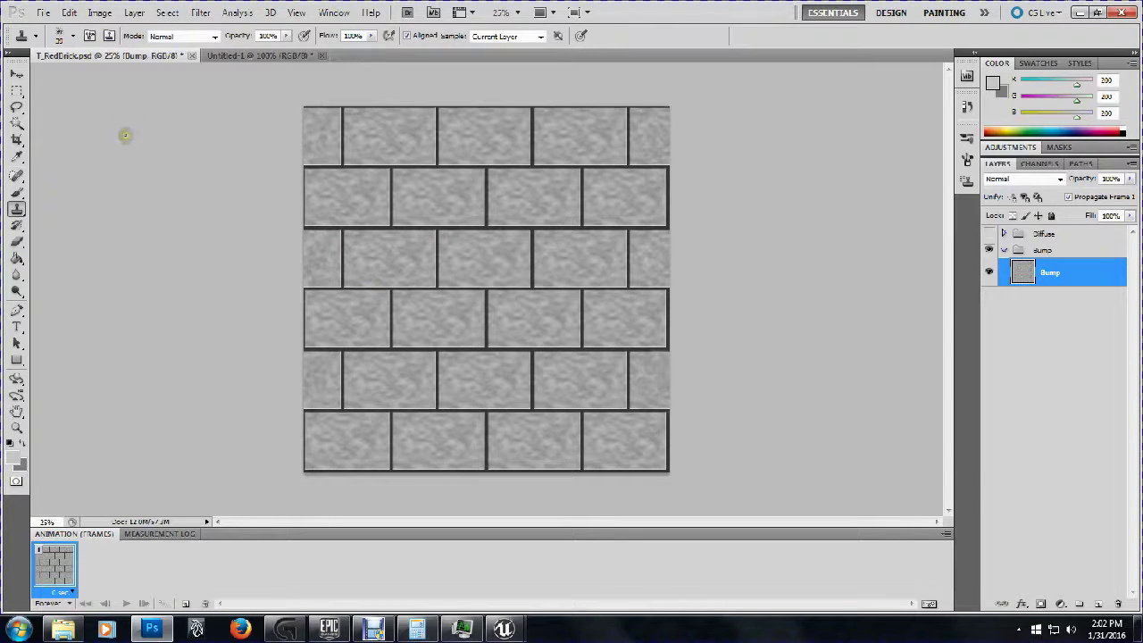
{"action": "key", "text": "ctrl+i"}
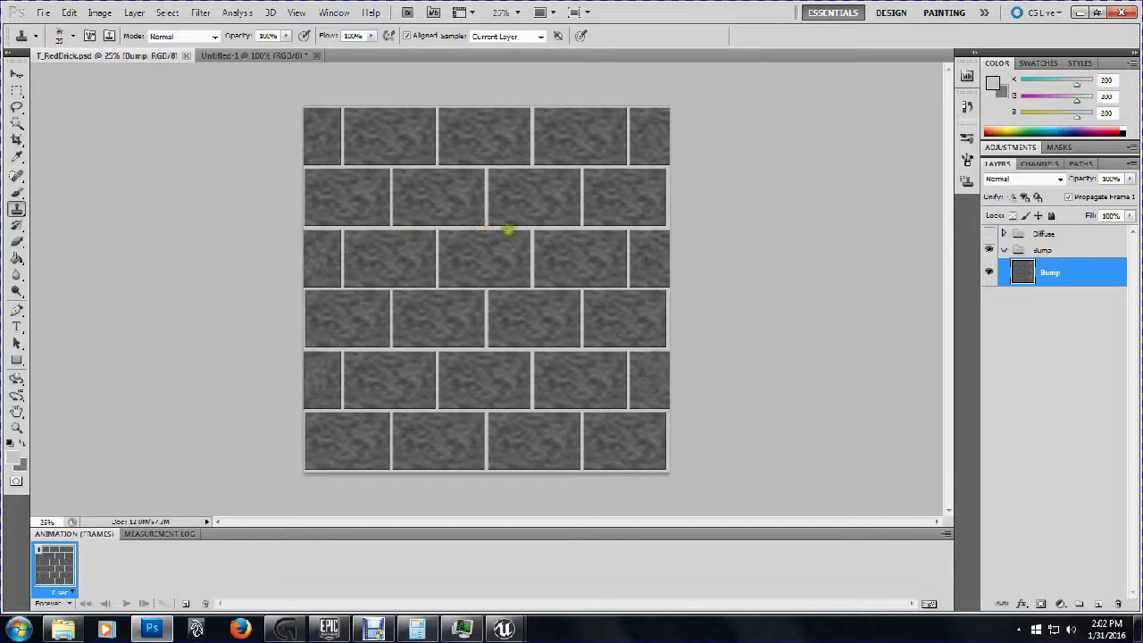
{"action": "left_click_drag", "start_coordinate": [533, 227], "coordinate": [623, 229]}
Invert the Bump layer's tones to make the bricks light and the mortar lines dark
{"action": "left_click", "coordinate": [100, 13]}
{"action": "left_click", "coordinate": [178, 50]}
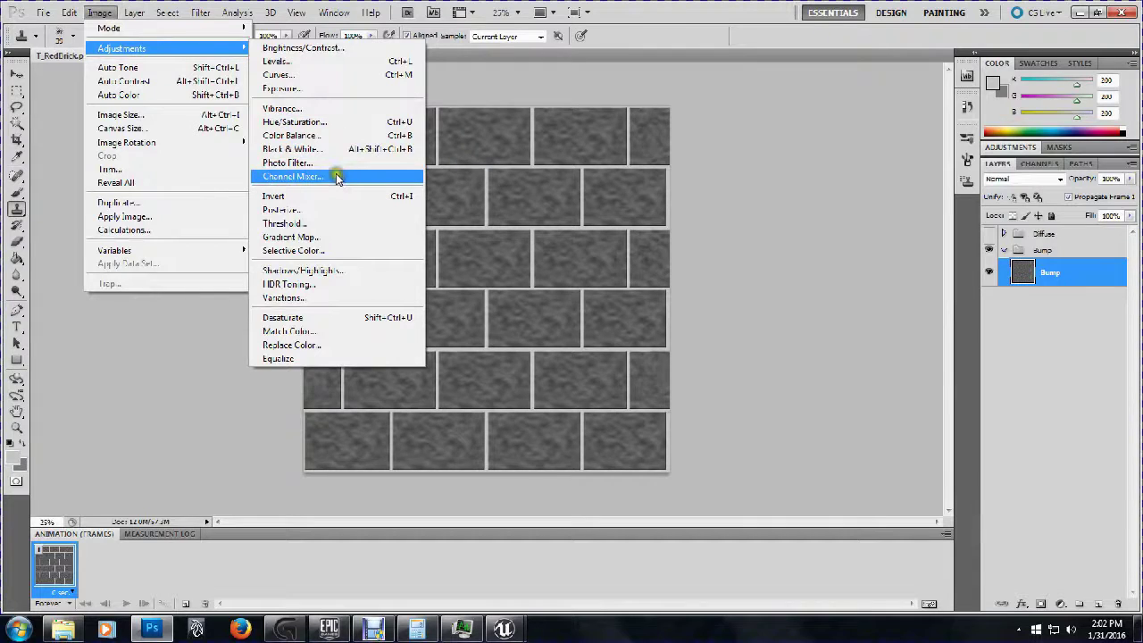
{"action": "left_click", "coordinate": [299, 196]}
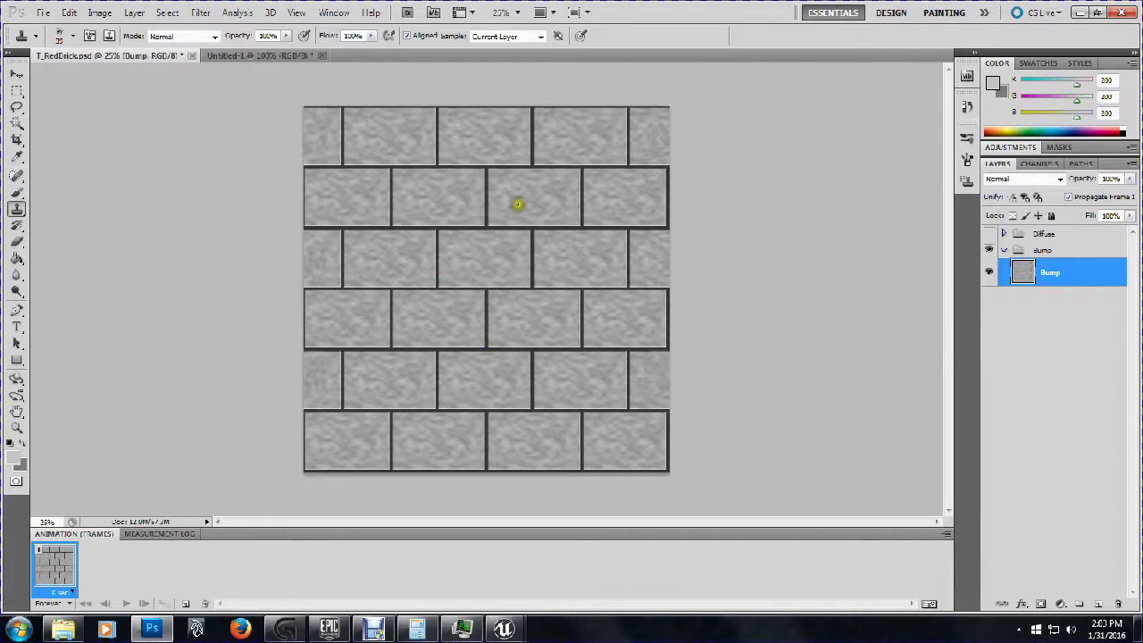
Compare Gaussian Blur radii of 1, 10 and 15 pixels on the Bump layer and apply the blur with a 5-pixel radius
{"action": "left_click", "coordinate": [199, 13]}
{"action": "mouse_move", "coordinate": [237, 145]}
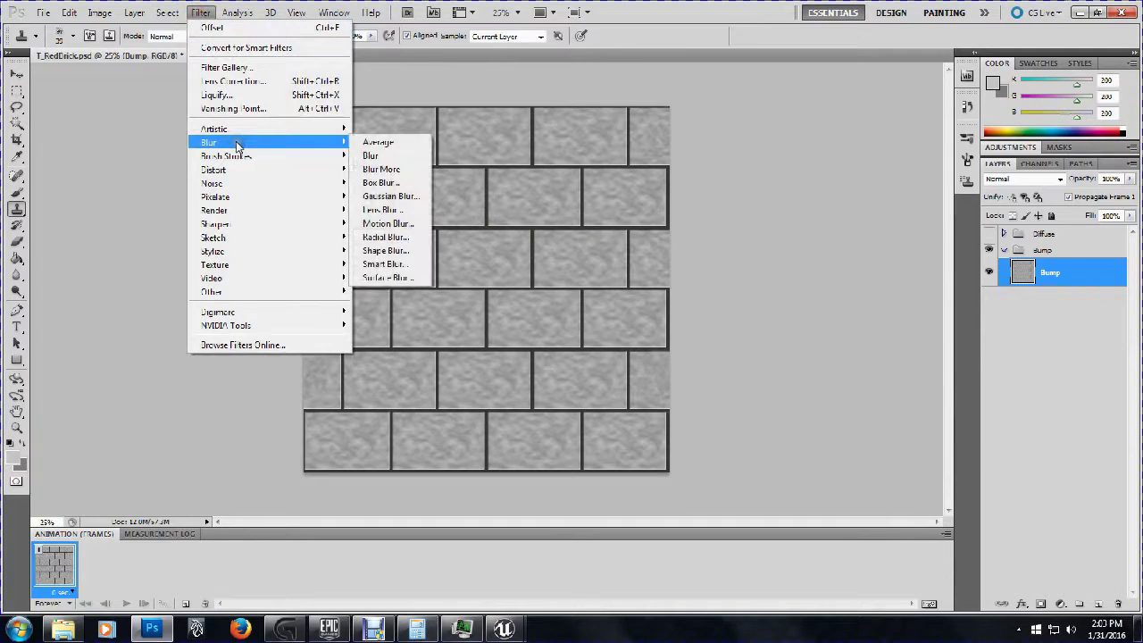
{"action": "left_click", "coordinate": [393, 195]}
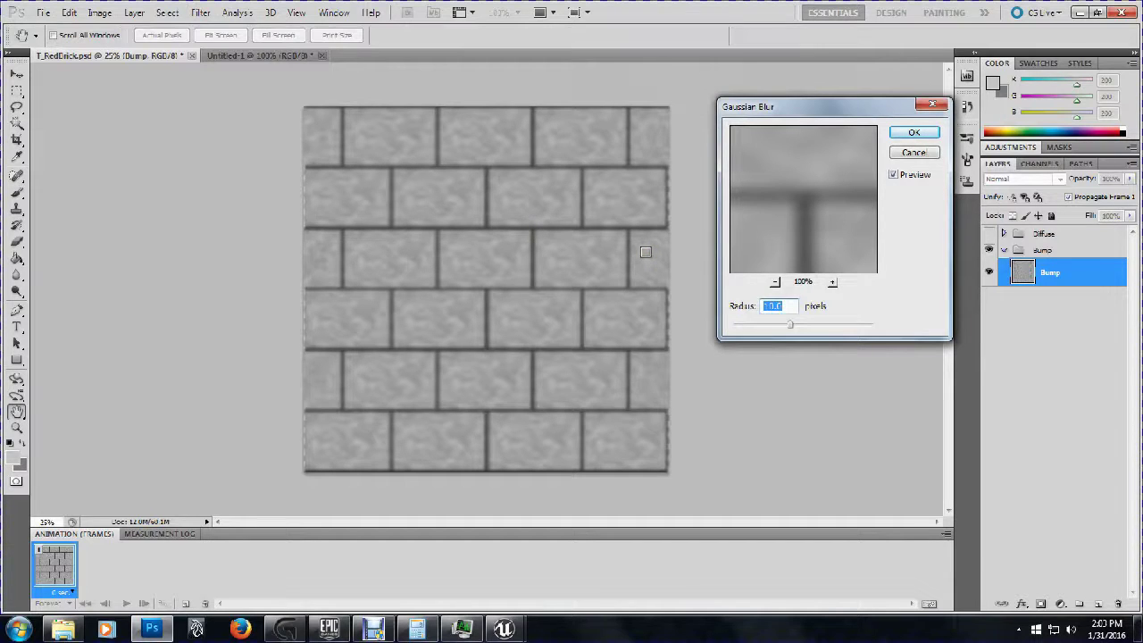
{"action": "left_click", "coordinate": [780, 306]}
{"action": "left_click_drag", "start_coordinate": [781, 306], "coordinate": [704, 308]}
{"action": "type", "text": "1"}
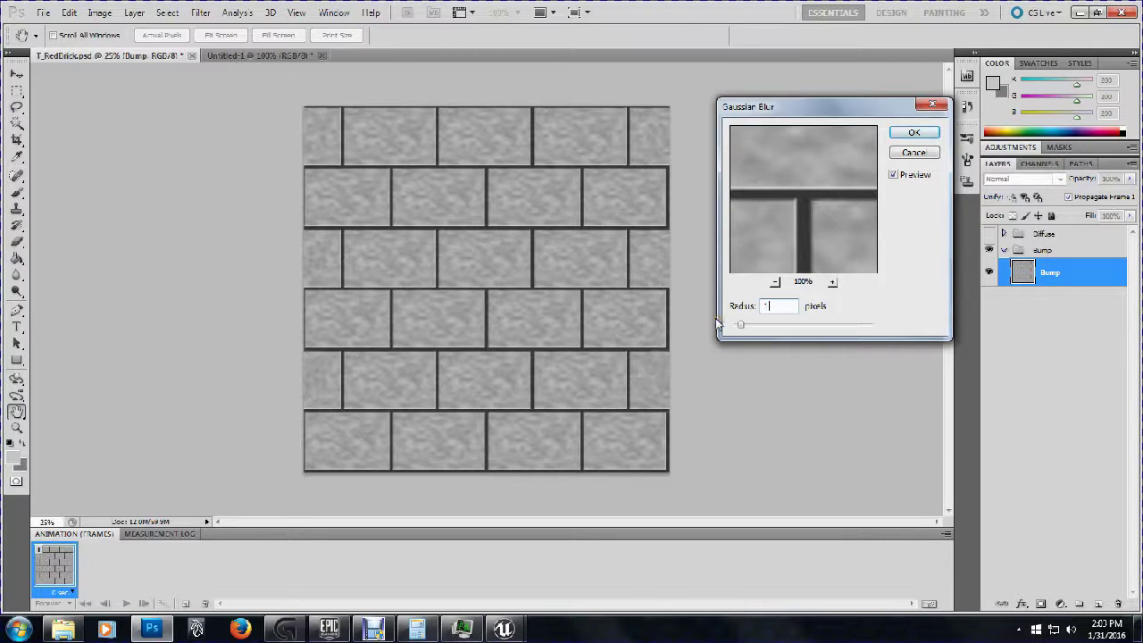
{"action": "key", "text": "BackSpace"}
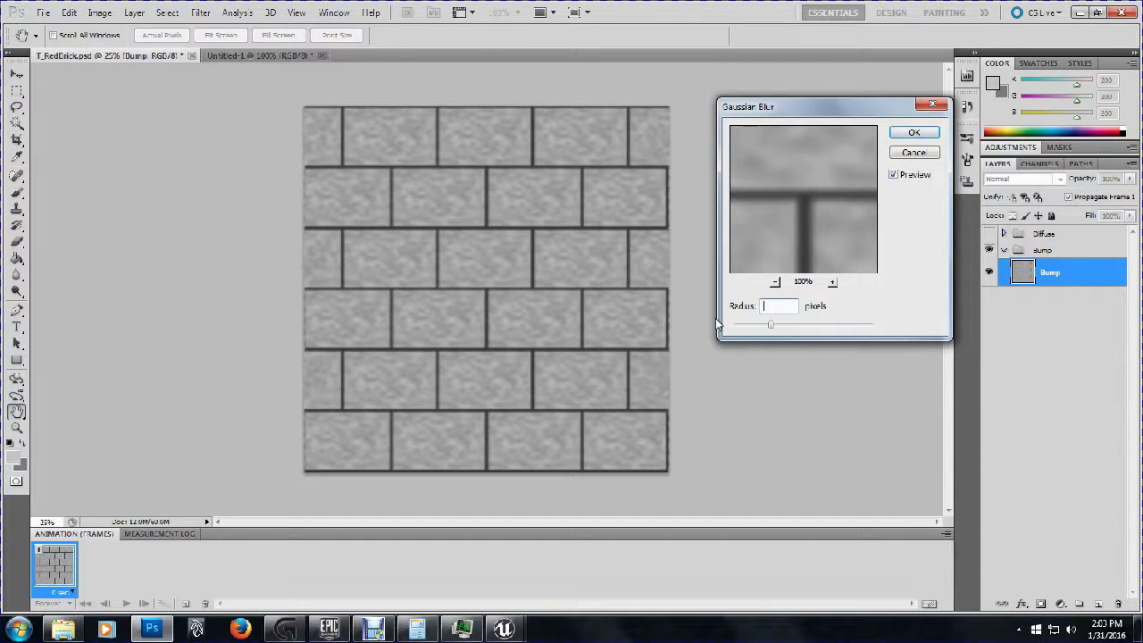
{"action": "type", "text": "0"}
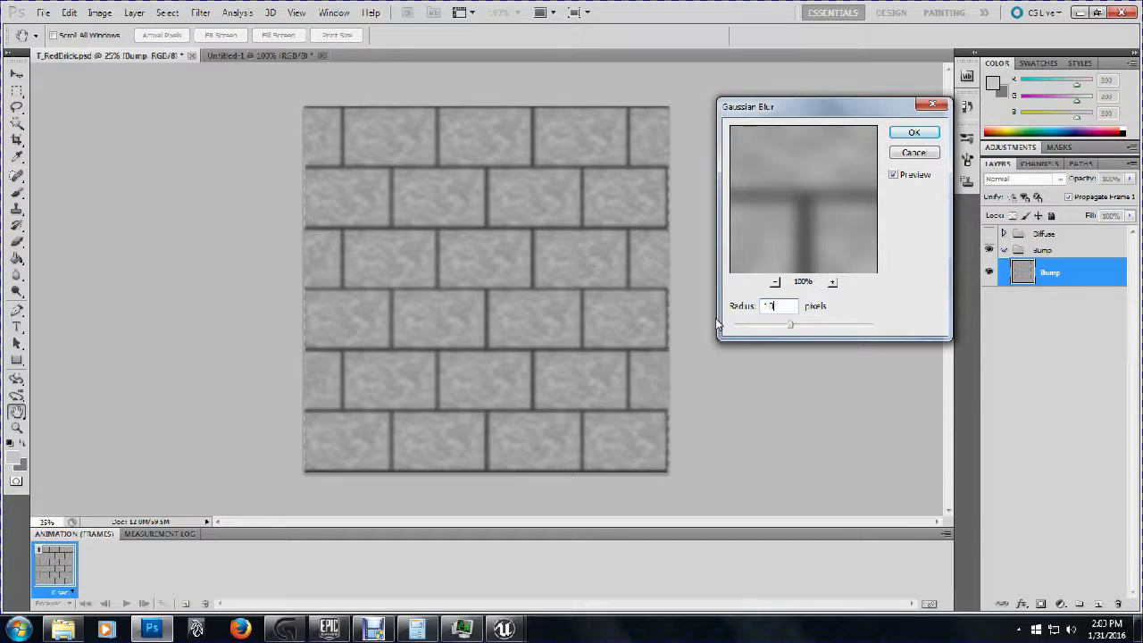
{"action": "key", "text": "BackSpace"}
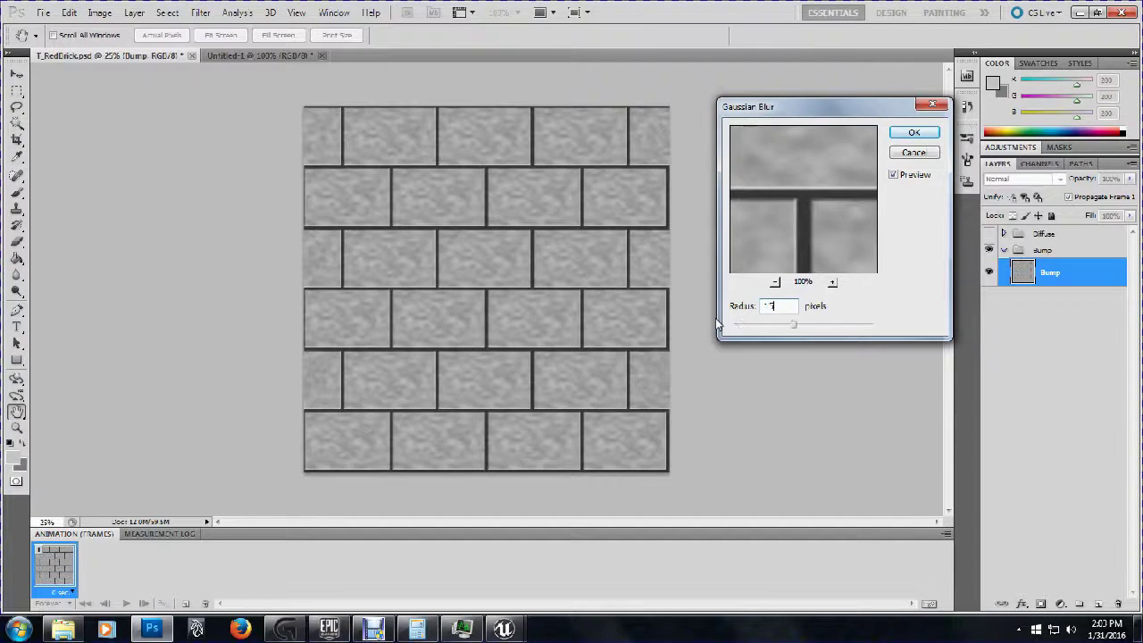
{"action": "type", "text": "5"}
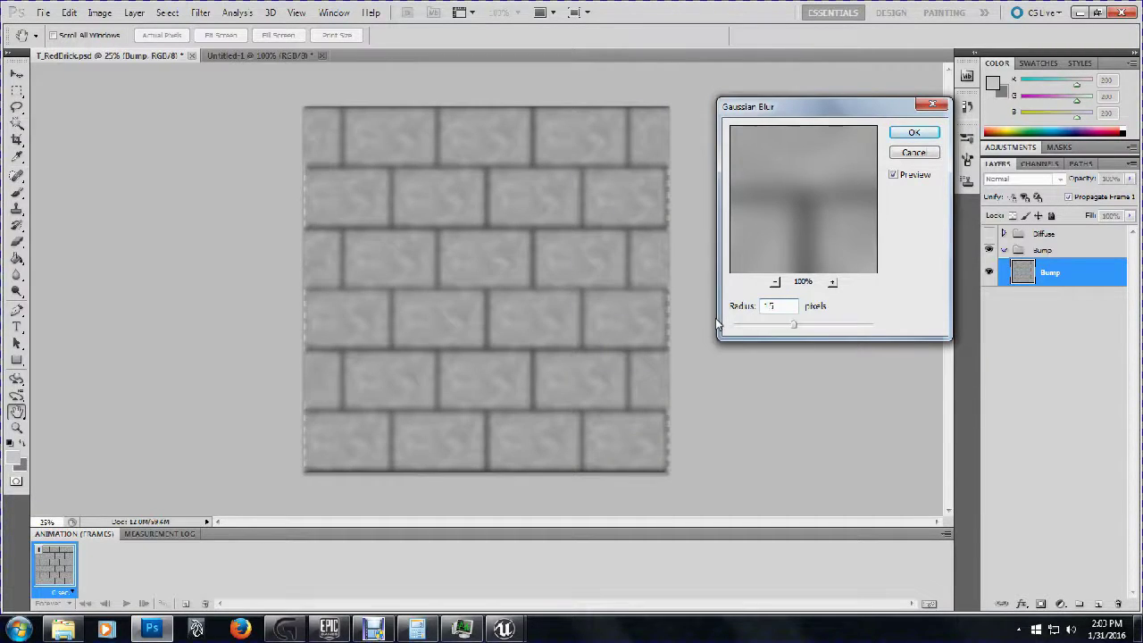
{"action": "key", "text": "BackSpace"}
{"action": "key", "text": "BackSpace"}
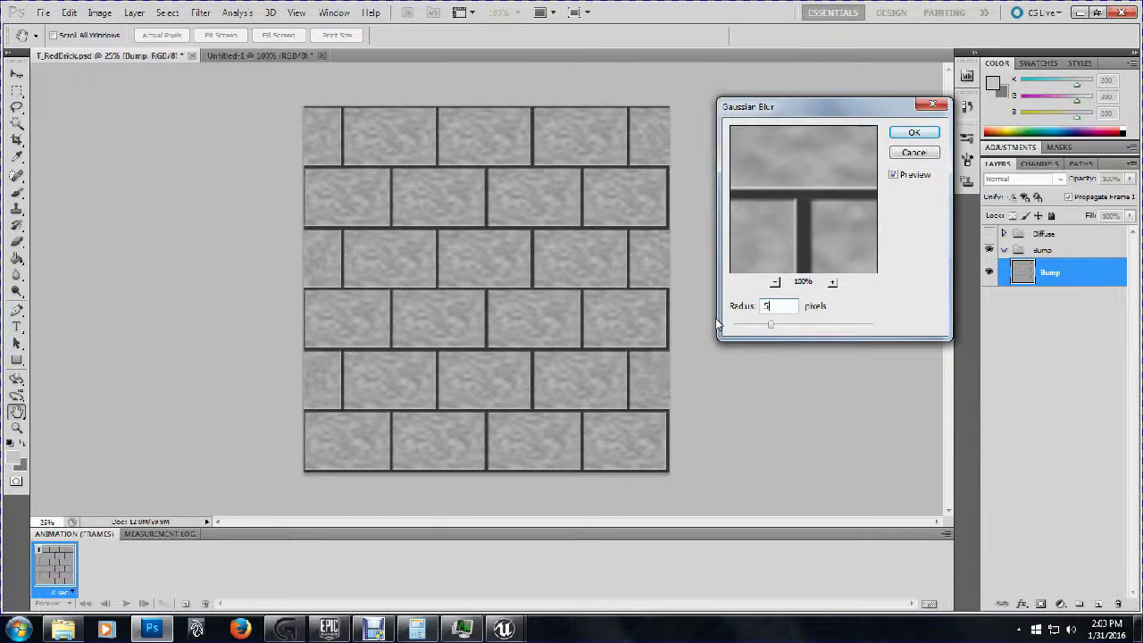
{"action": "left_click", "coordinate": [903, 132]}
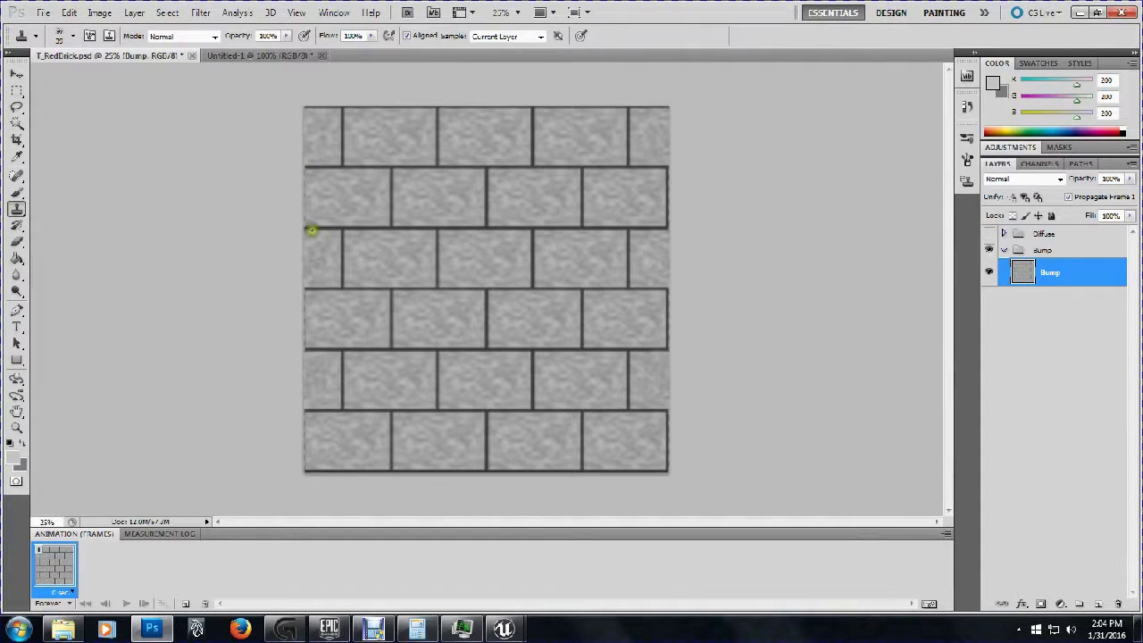
Preview the Offset filter at +1024 pixels both ways with Wrap Around on the Bump layer to inspect its seams, without applying it
{"action": "left_click", "coordinate": [198, 12]}
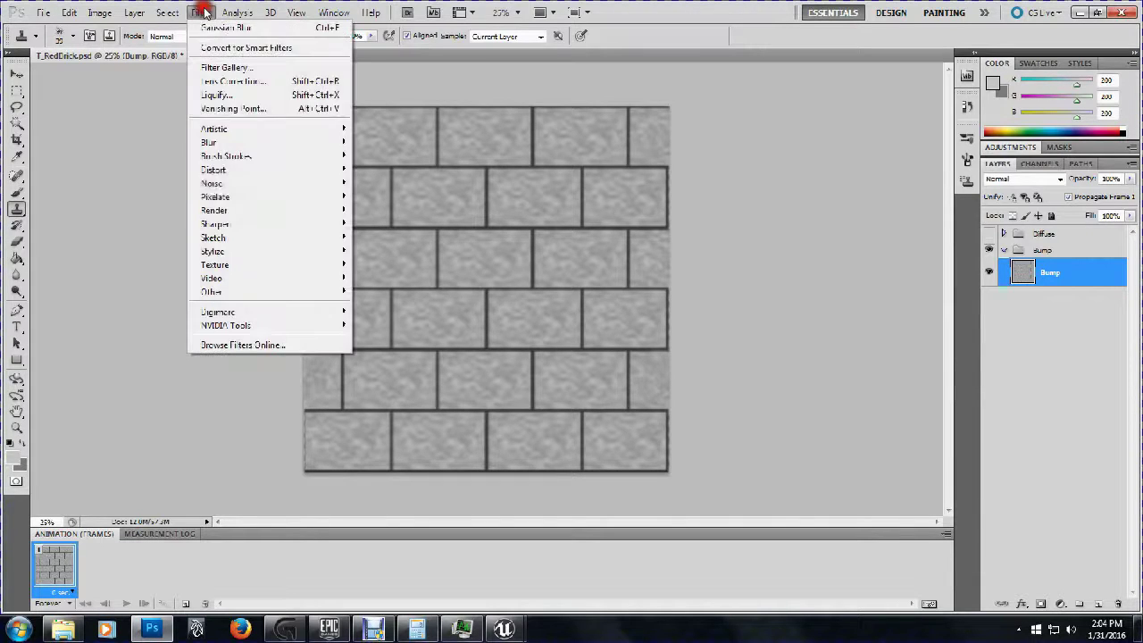
{"action": "mouse_move", "coordinate": [262, 293]}
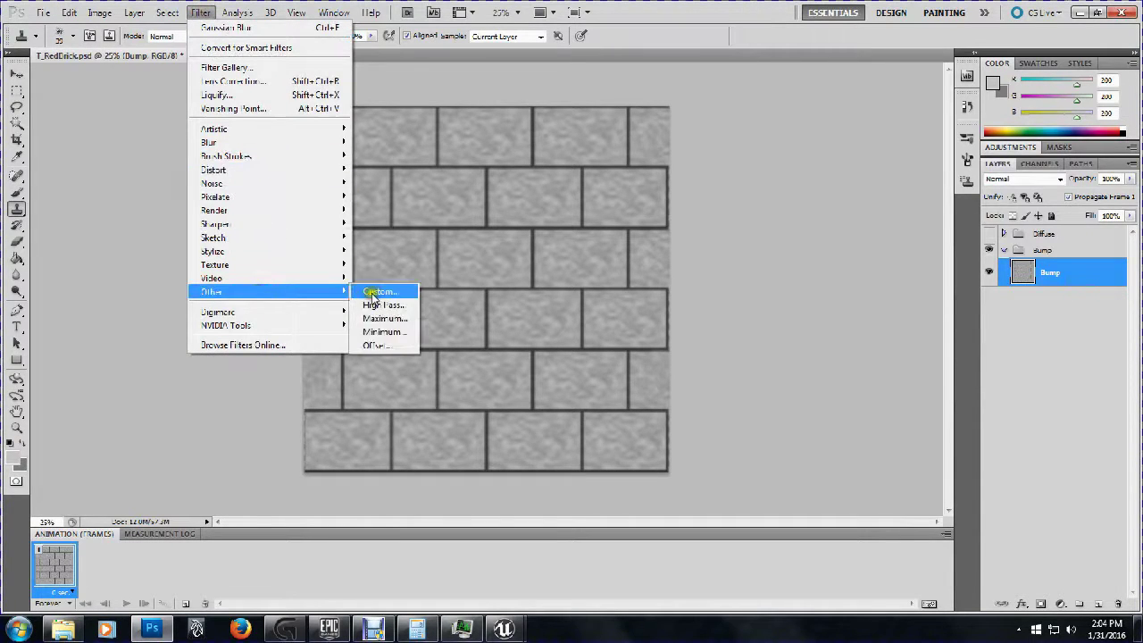
{"action": "left_click", "coordinate": [377, 348]}
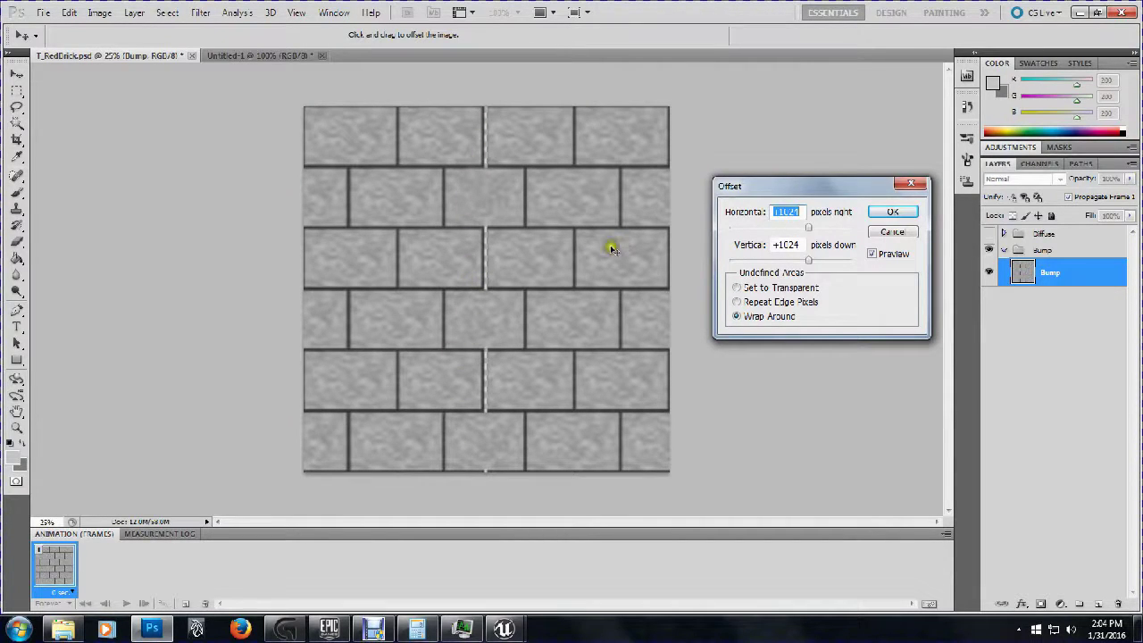
{"action": "left_click", "coordinate": [901, 232]}
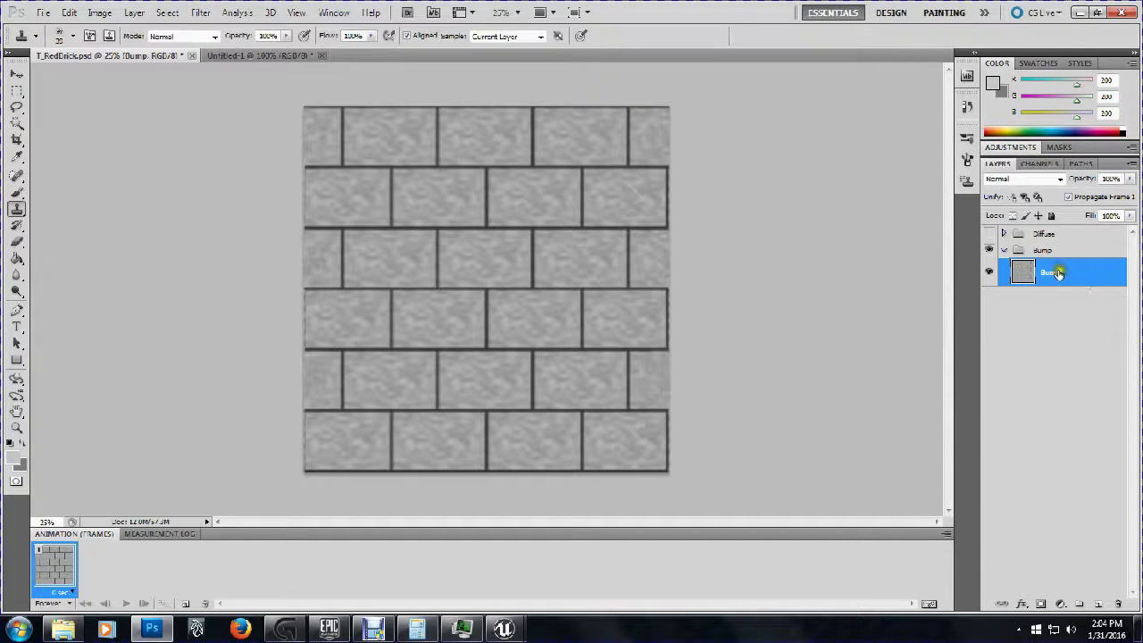
Delete the Bump layer from the Bump group
{"action": "left_click", "coordinate": [1091, 340]}
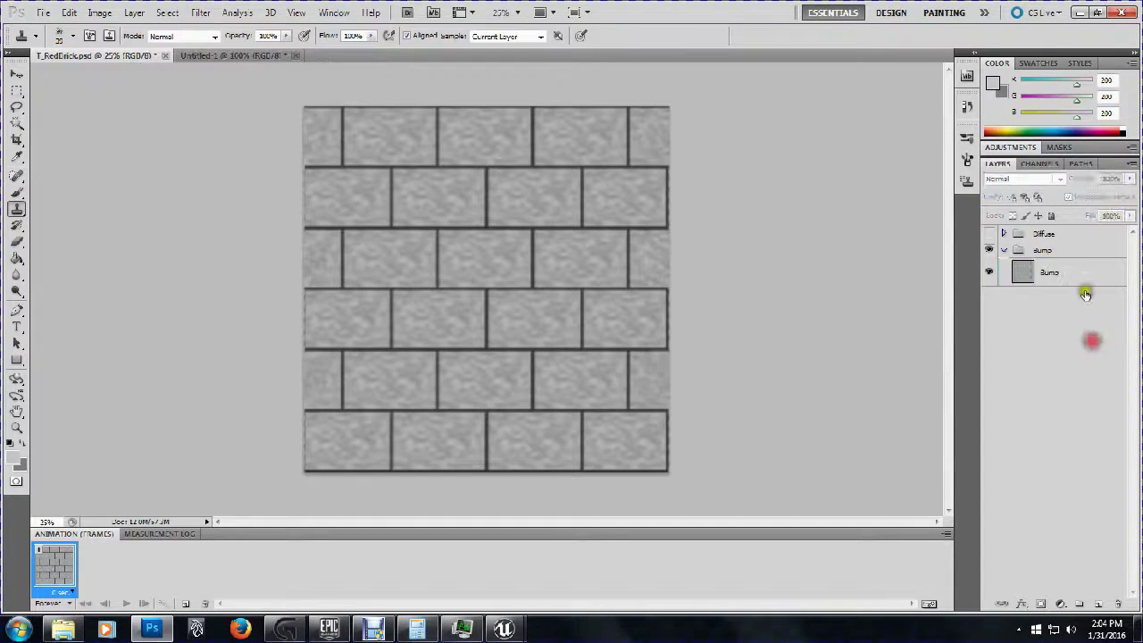
{"action": "left_click", "coordinate": [1086, 277]}
{"action": "key", "text": "Delete"}
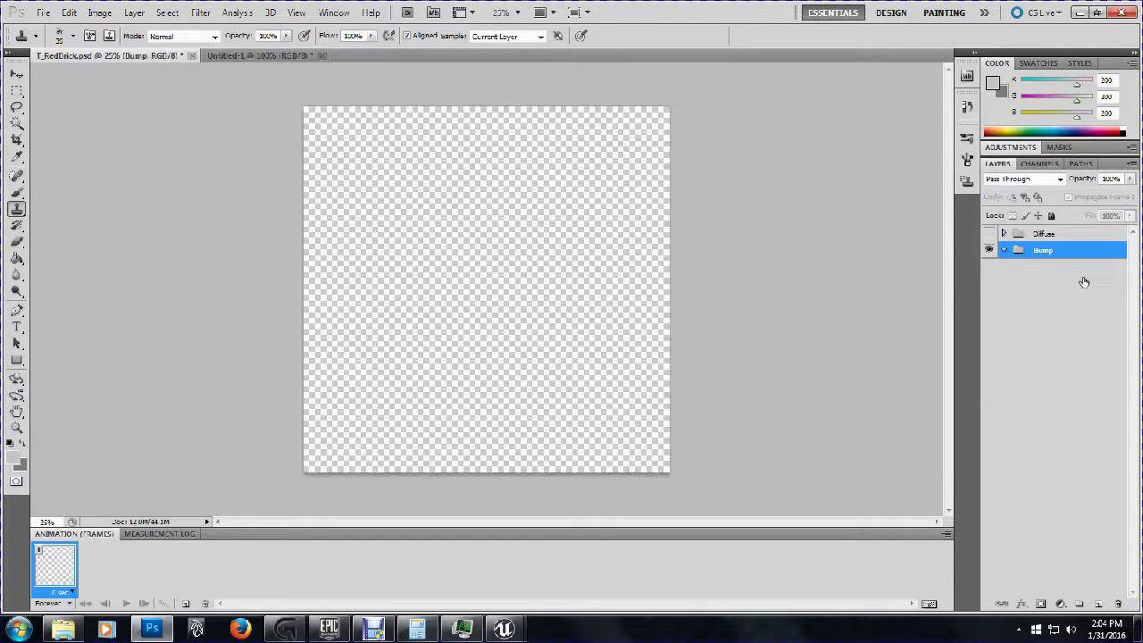
Duplicate Layer 4 and Grout from the Diffuse group and place both copies inside the Bump group
{"action": "left_click", "coordinate": [1073, 232]}
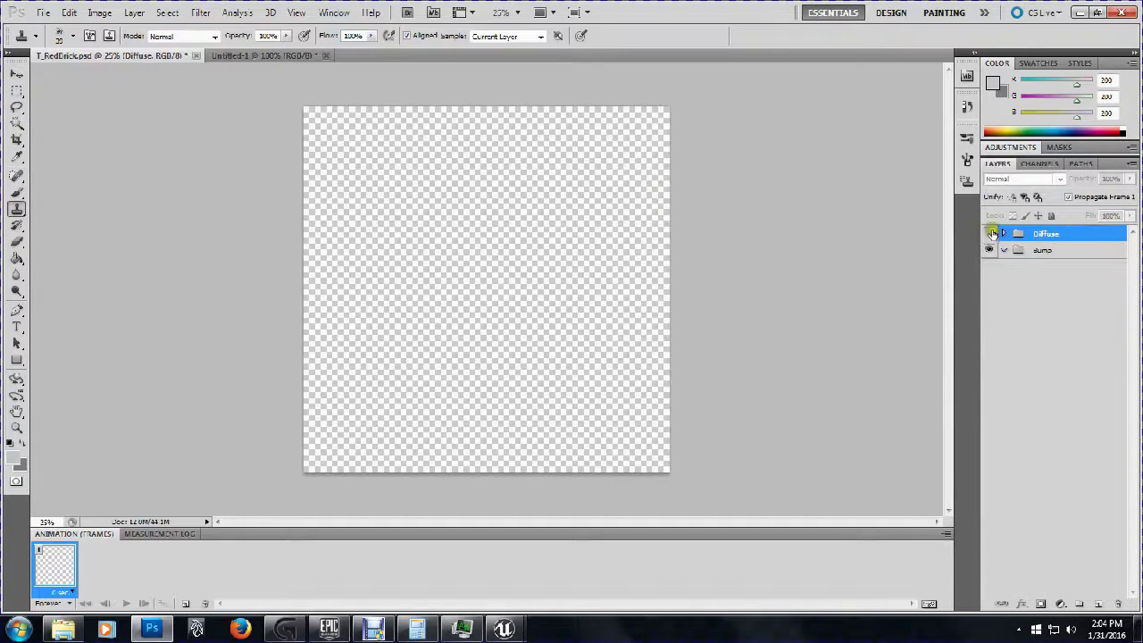
{"action": "left_click", "coordinate": [1003, 233]}
{"action": "left_click", "coordinate": [1062, 311]}
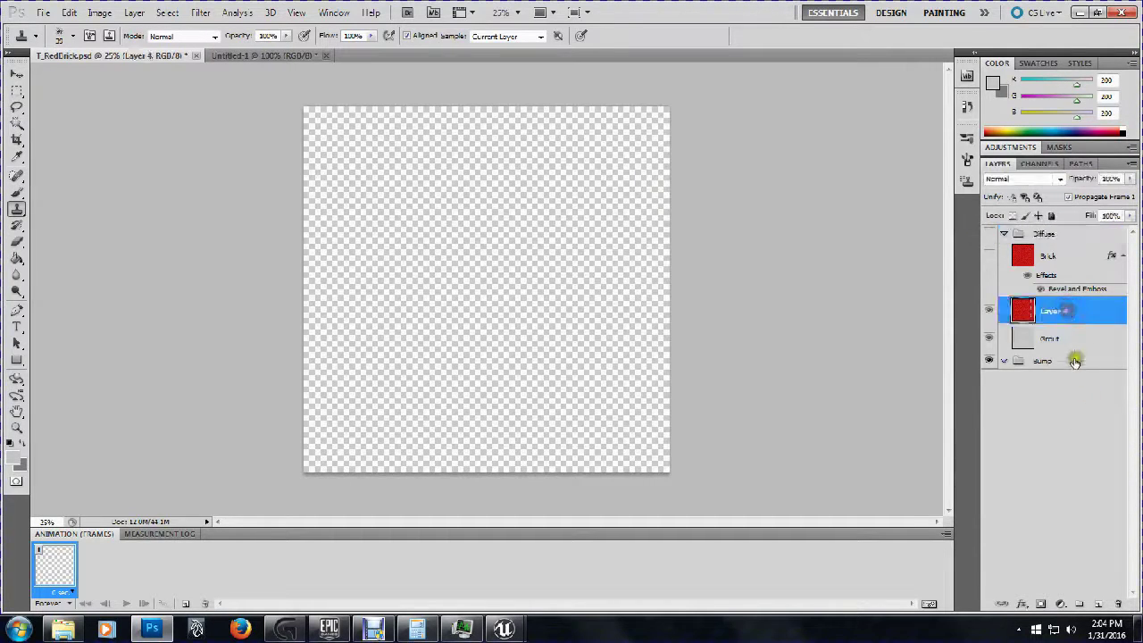
{"action": "left_click", "coordinate": [1056, 337]}
{"action": "left_click", "coordinate": [1067, 316]}
{"action": "left_click", "coordinate": [1066, 336], "text": "shift"}
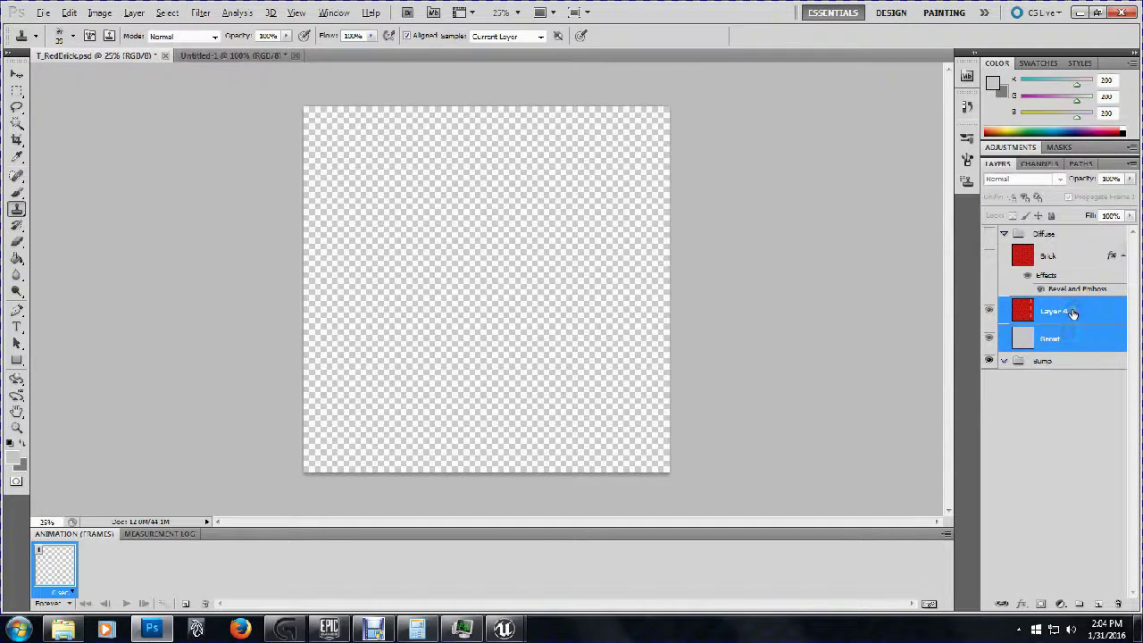
{"action": "left_click_drag", "start_coordinate": [1073, 312], "coordinate": [1042, 441]}
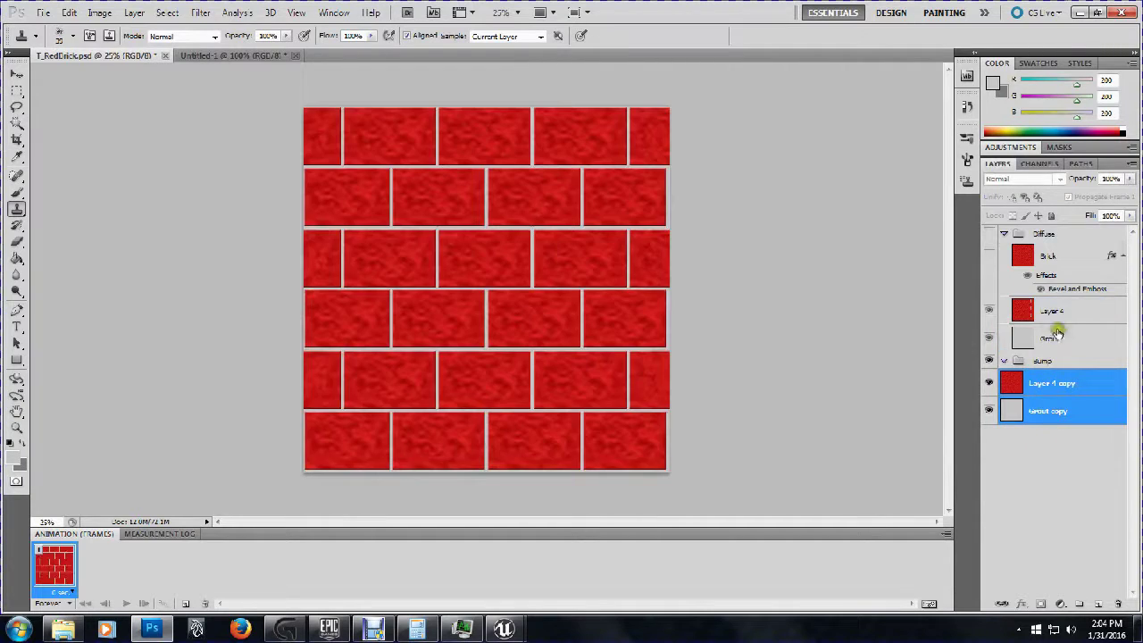
{"action": "left_click", "coordinate": [1003, 233]}
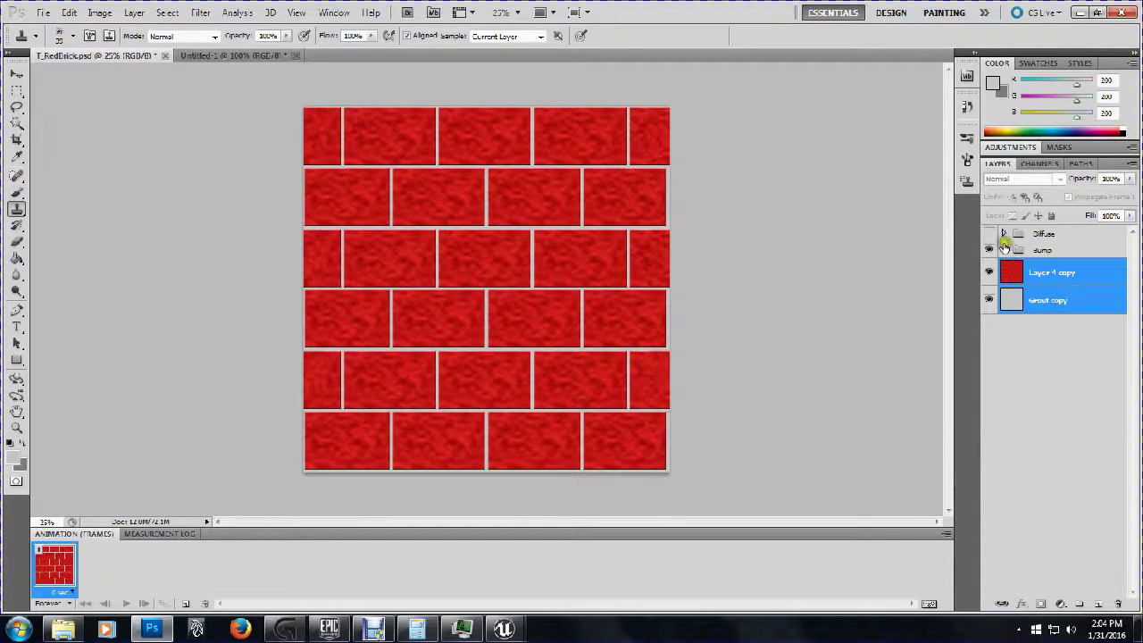
{"action": "left_click_drag", "start_coordinate": [1056, 275], "coordinate": [1058, 252]}
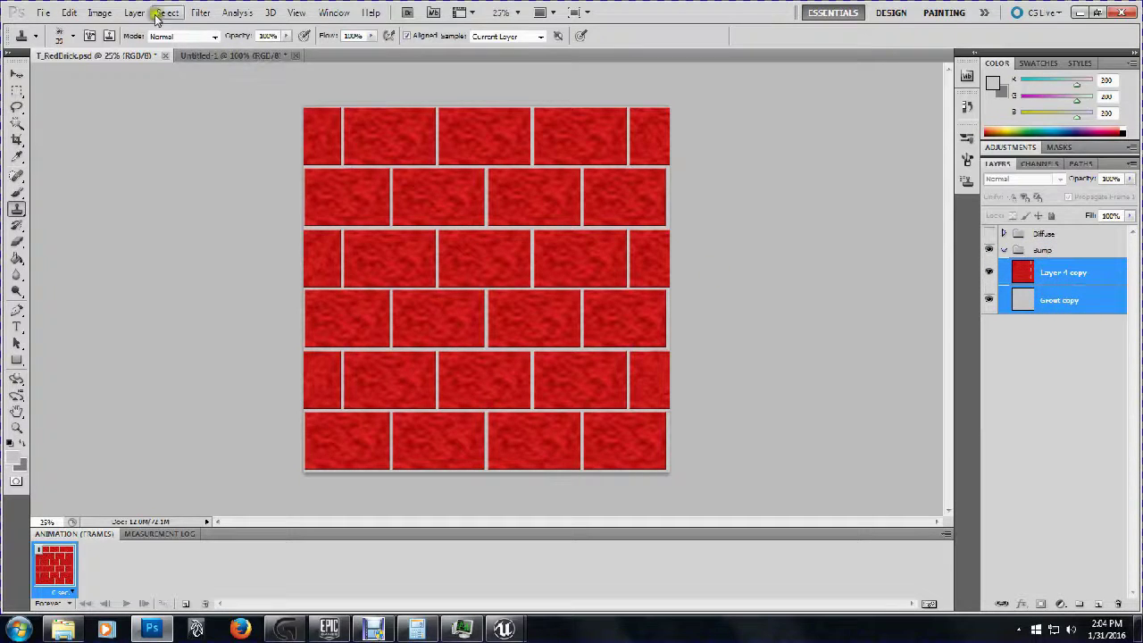
Preview the Offset filter at +1024 pixels both ways on Layer 4 copy to check the brick seams, without applying it
{"action": "left_click", "coordinate": [201, 13]}
{"action": "left_click", "coordinate": [198, 11]}
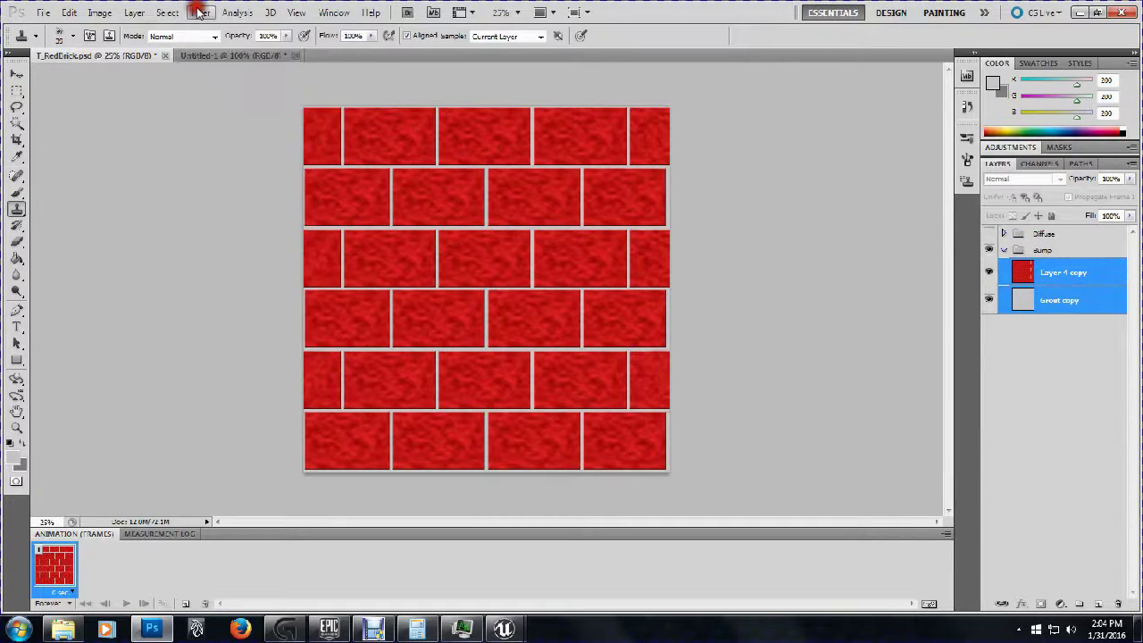
{"action": "left_click", "coordinate": [1055, 272]}
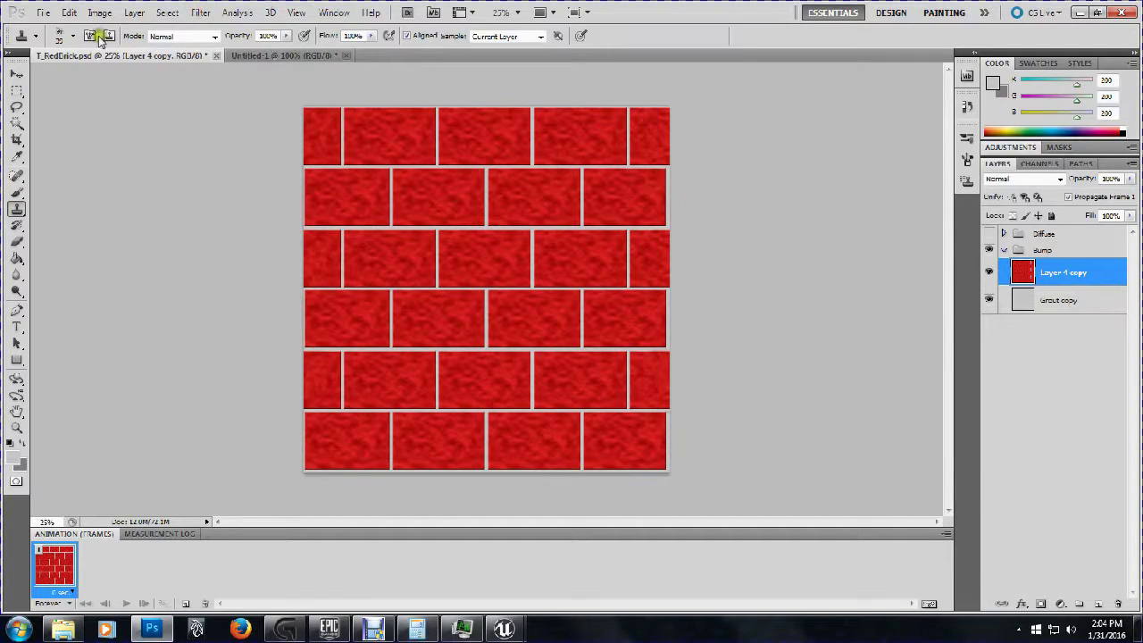
{"action": "left_click", "coordinate": [215, 10]}
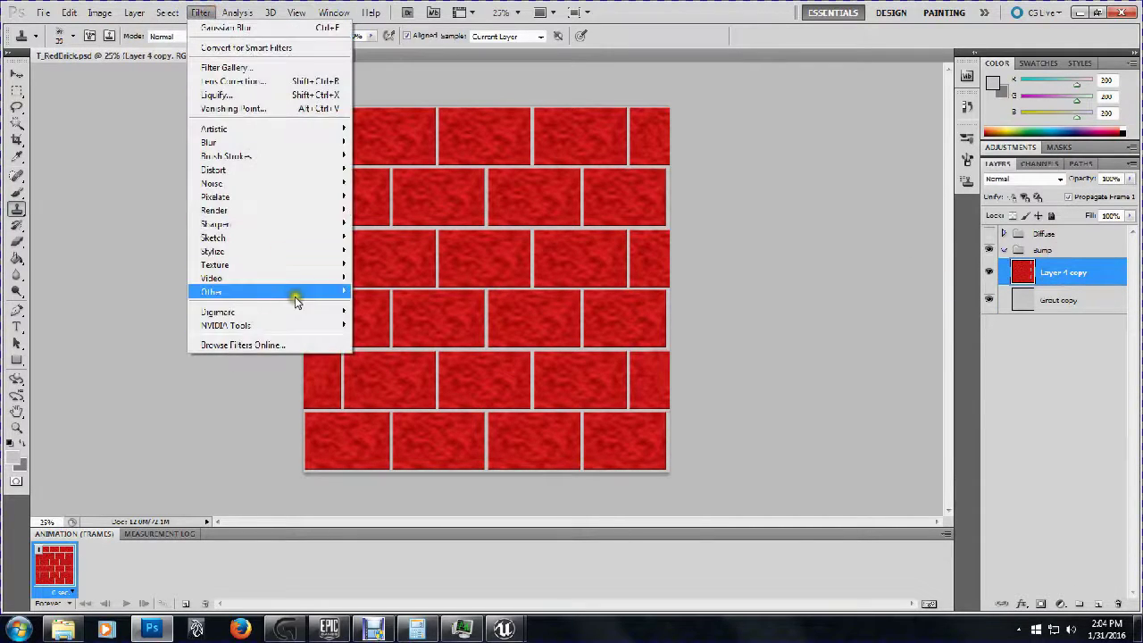
{"action": "mouse_move", "coordinate": [298, 295]}
{"action": "left_click", "coordinate": [387, 349]}
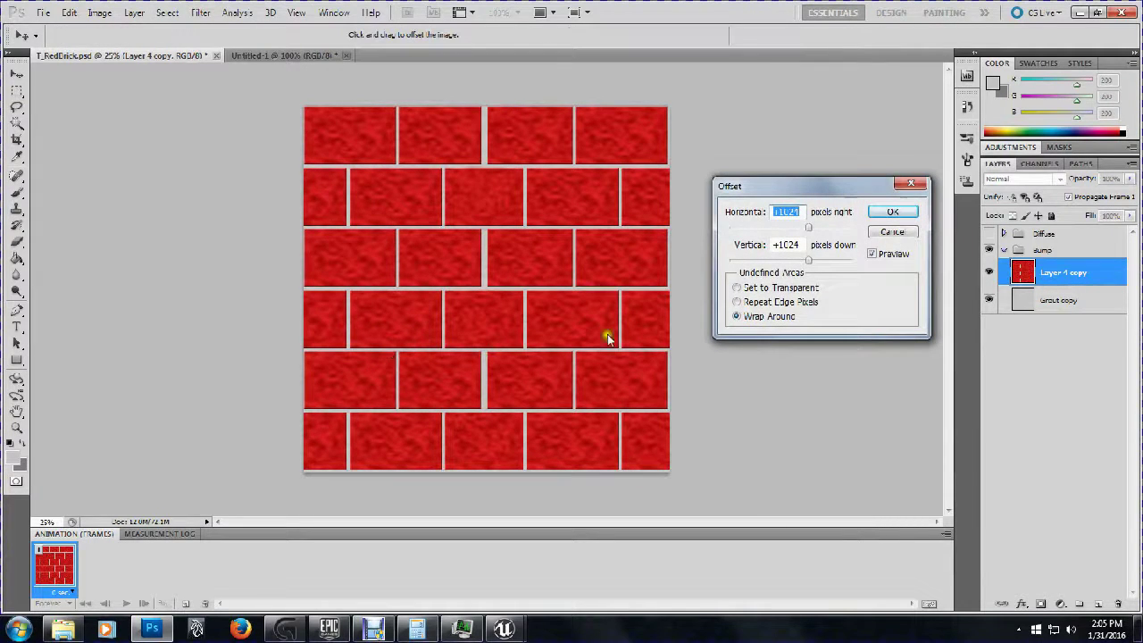
{"action": "left_click", "coordinate": [891, 233]}
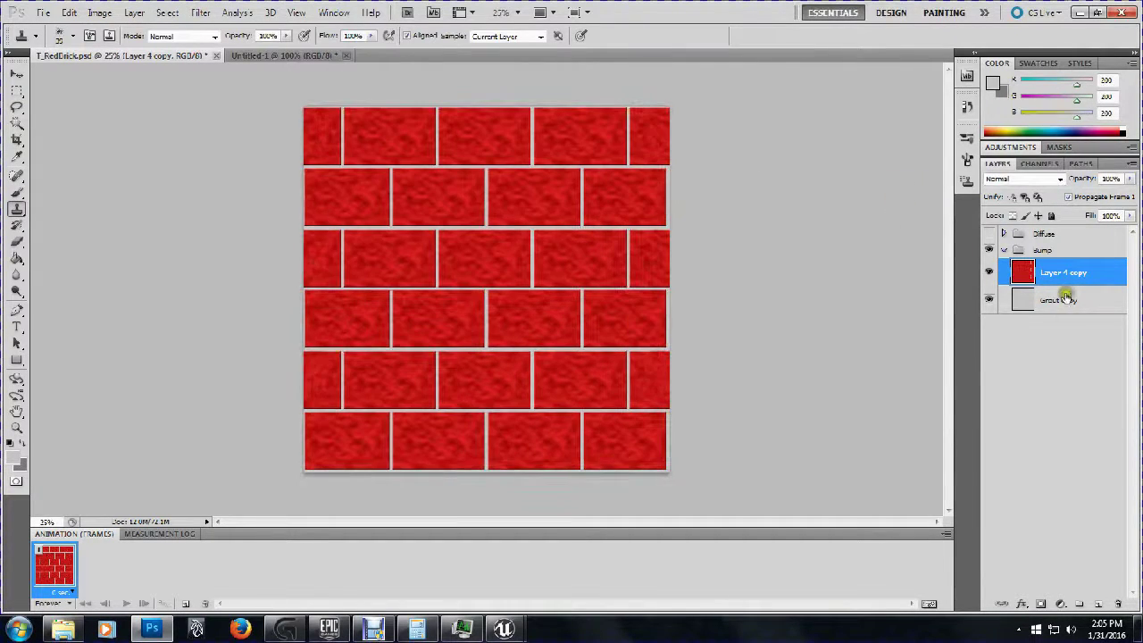
Merge Layer 4 copy and Grout copy in the Bump group into one layer
{"action": "left_click", "coordinate": [1071, 305], "text": "shift"}
{"action": "right_click", "coordinate": [1067, 306]}
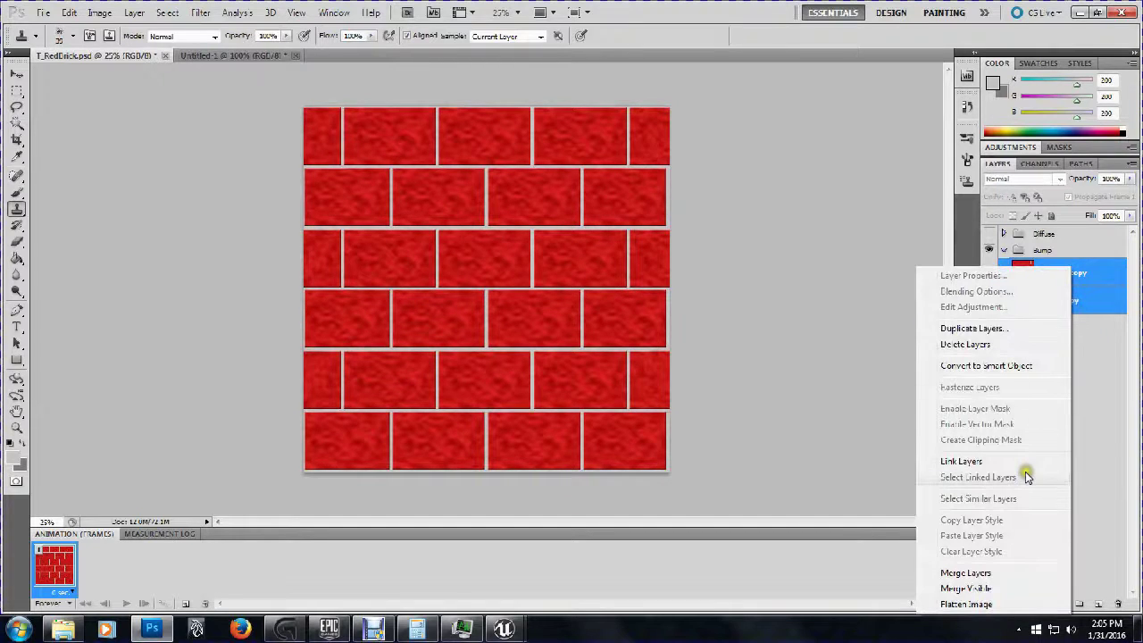
{"action": "left_click", "coordinate": [965, 572]}
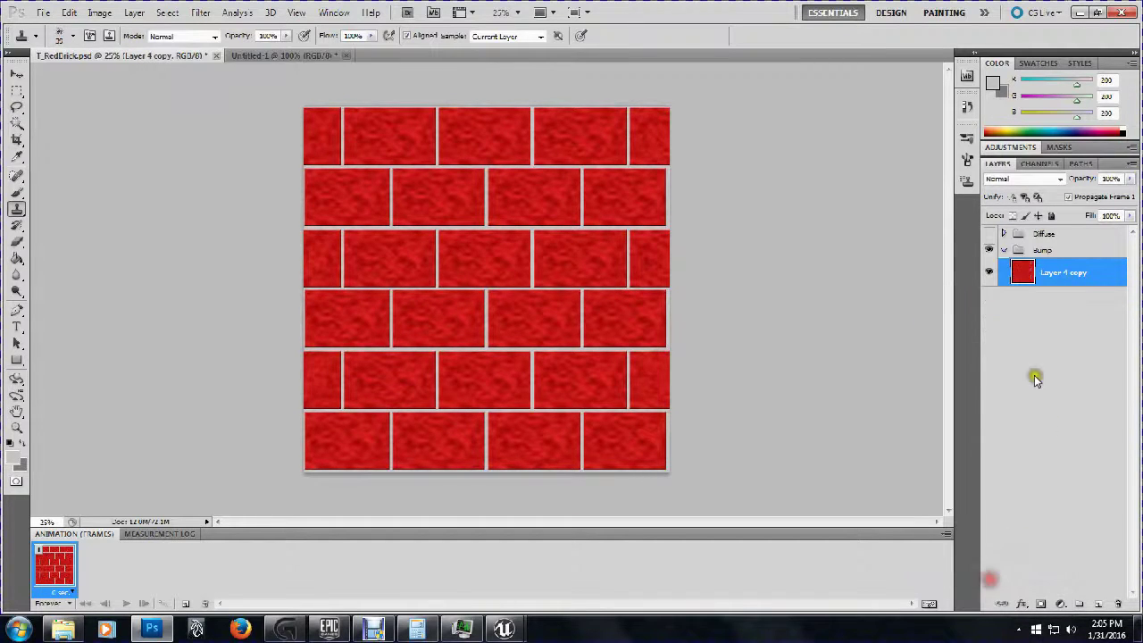
Preview the Offset filter at +1024 pixels on the merged brick layer without applying it, and undo the merge
{"action": "left_click", "coordinate": [209, 16]}
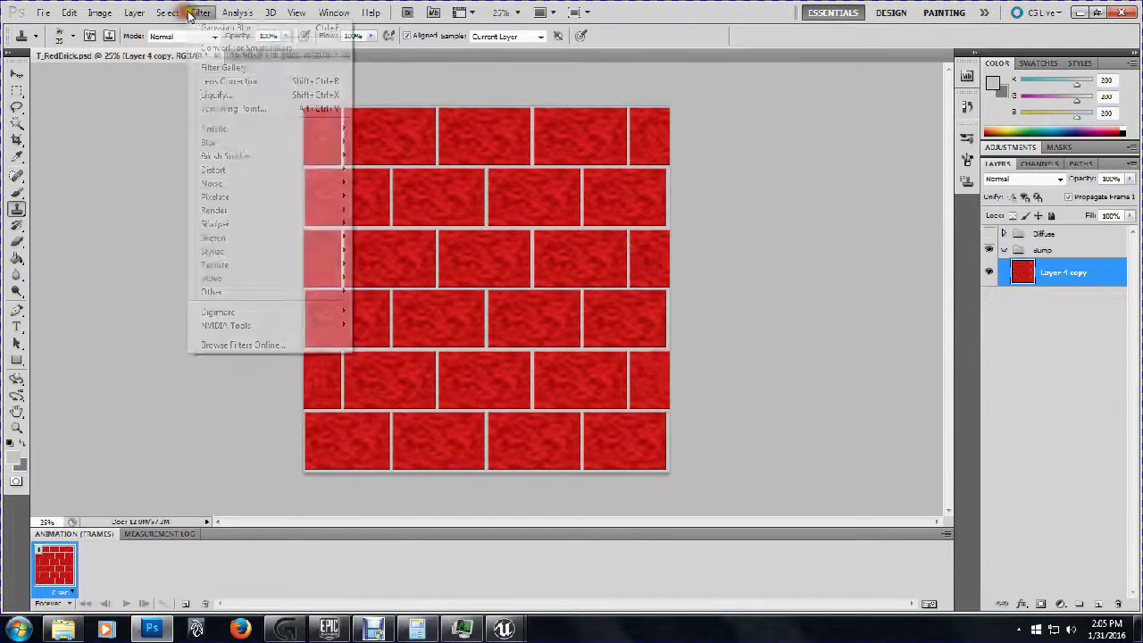
{"action": "mouse_move", "coordinate": [268, 298]}
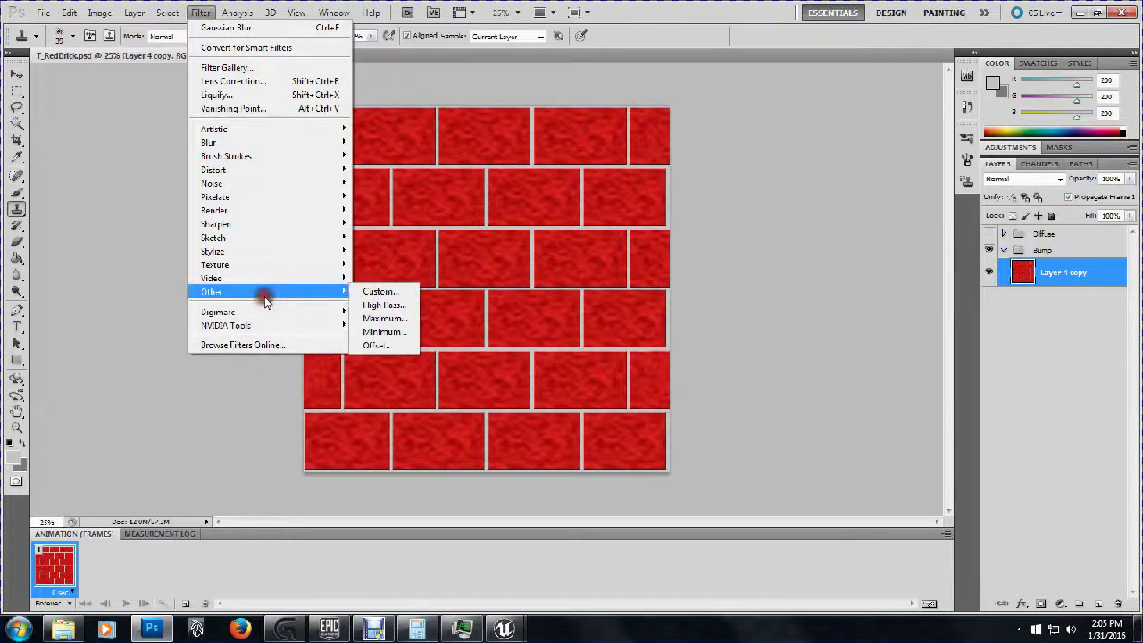
{"action": "left_click", "coordinate": [391, 350]}
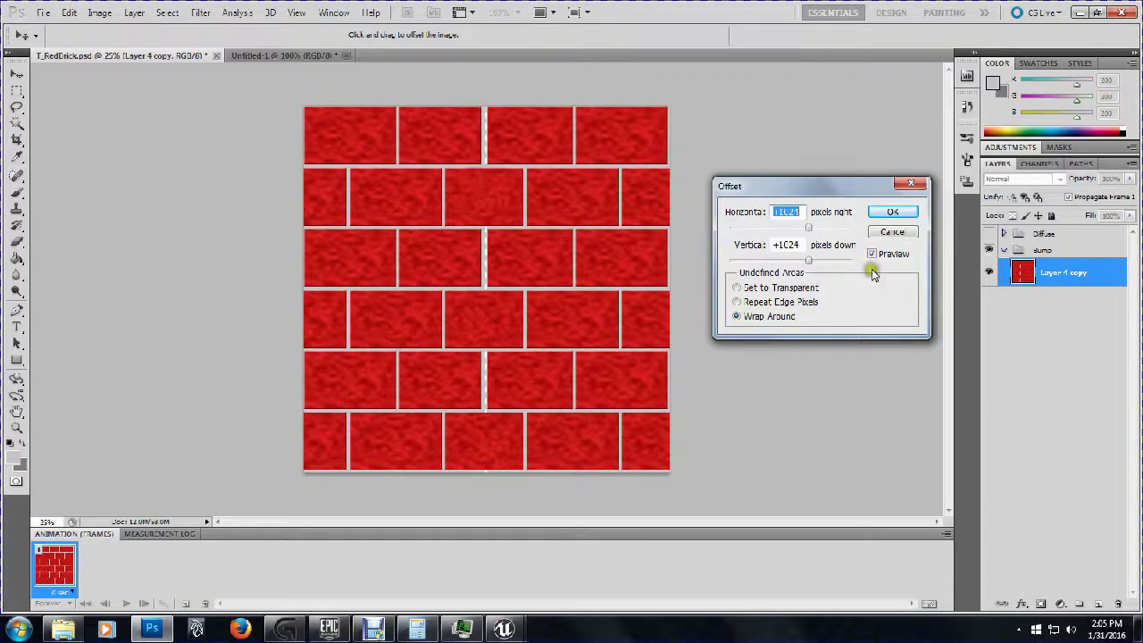
{"action": "left_click", "coordinate": [896, 232]}
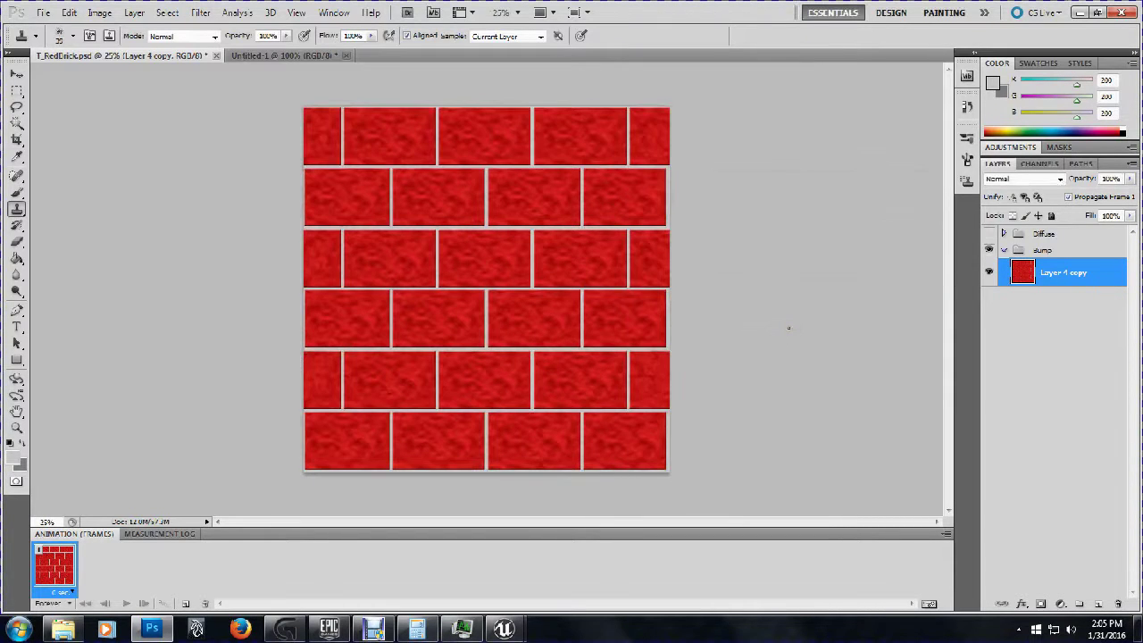
{"action": "key", "text": "ctrl+z"}
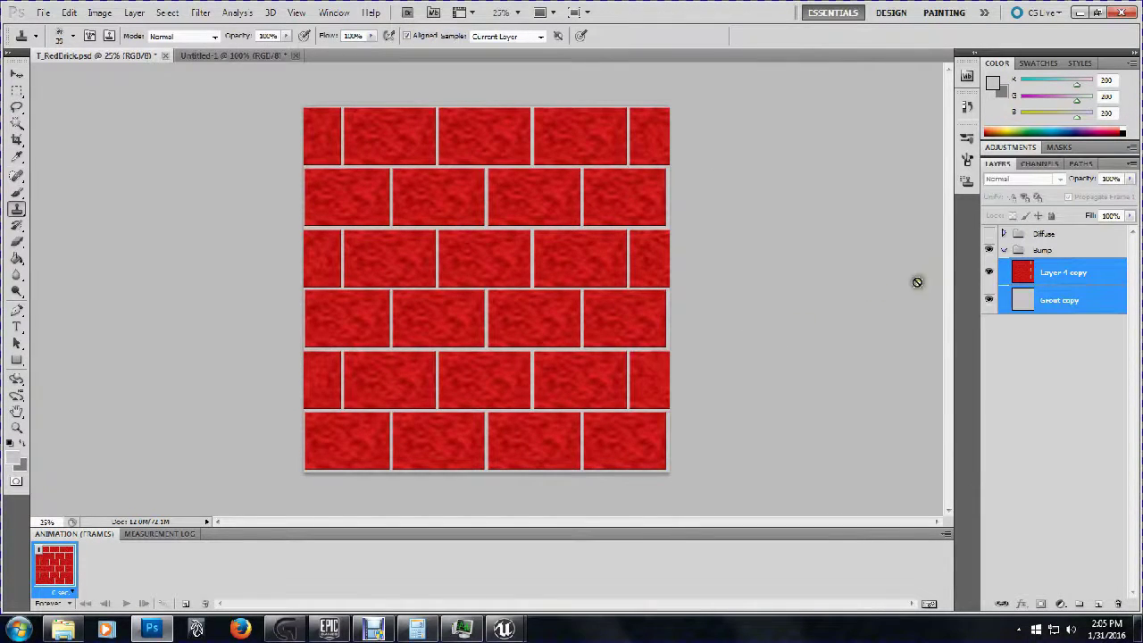
Hide Layer 4 copy and preview the Offset filter on Grout copy with the vertical offset set to 0, without applying it
{"action": "left_click", "coordinate": [989, 272]}
{"action": "left_click", "coordinate": [1083, 308]}
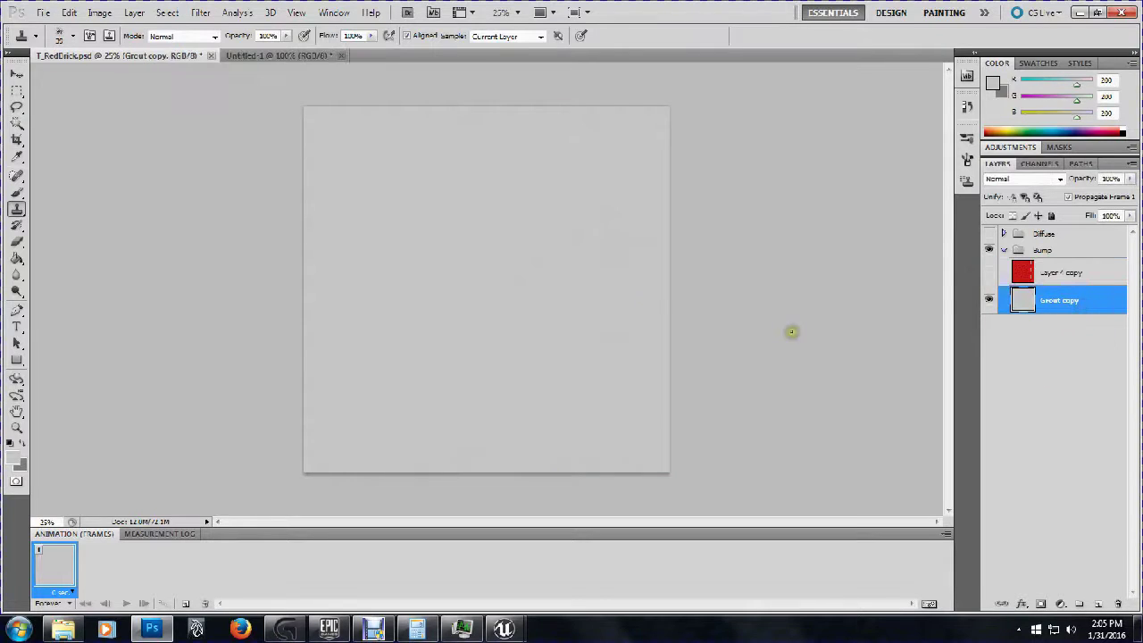
{"action": "left_click", "coordinate": [200, 13]}
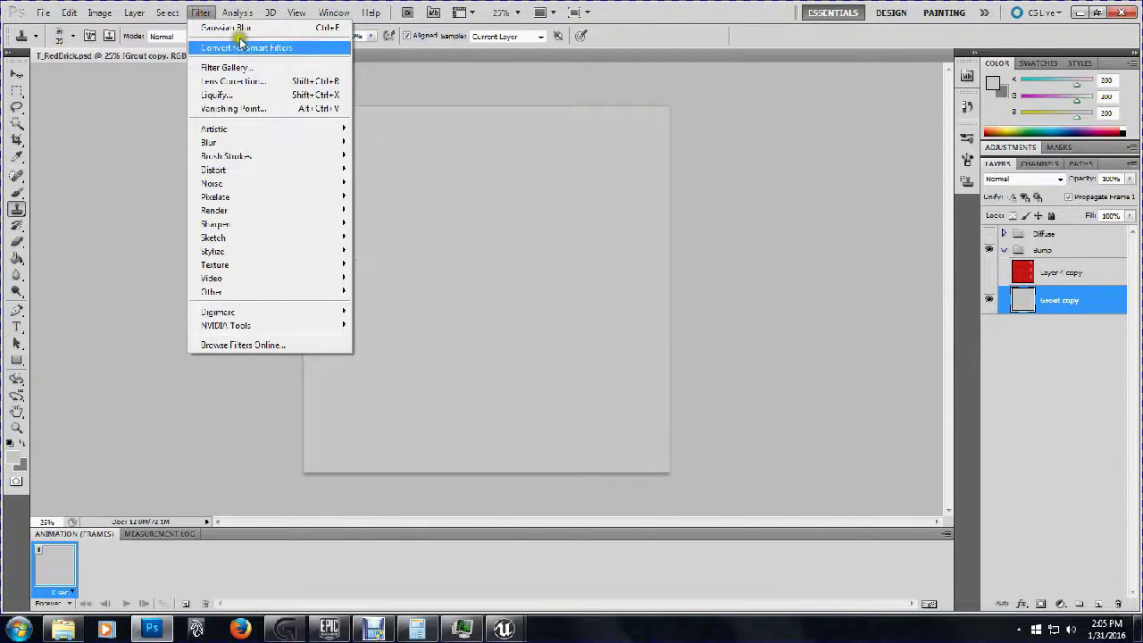
{"action": "mouse_move", "coordinate": [269, 296]}
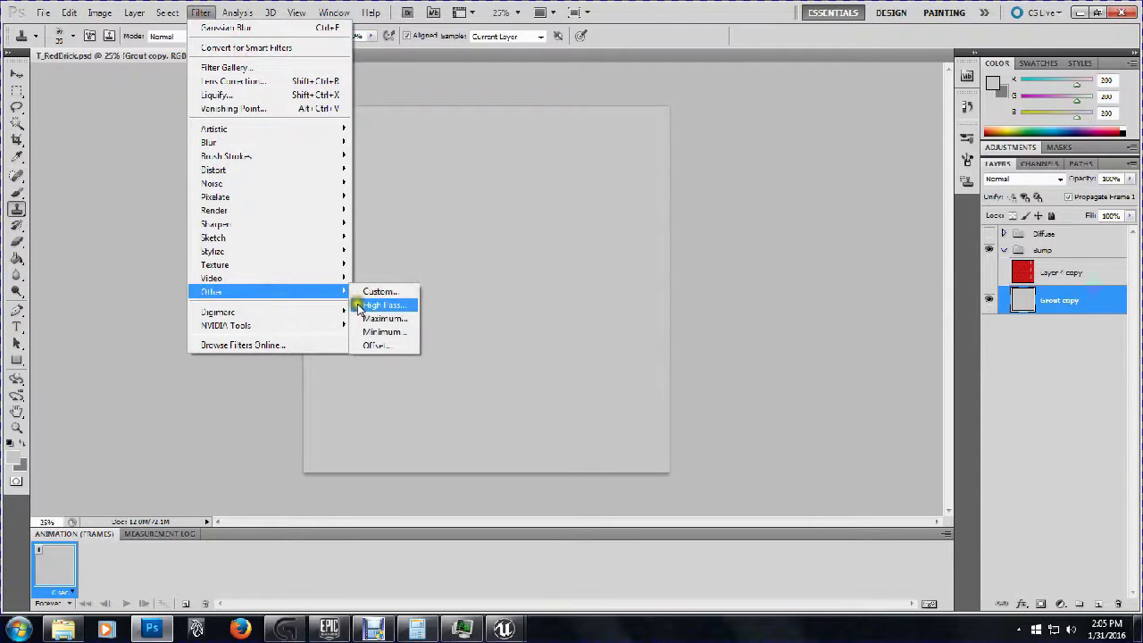
{"action": "left_click", "coordinate": [386, 346]}
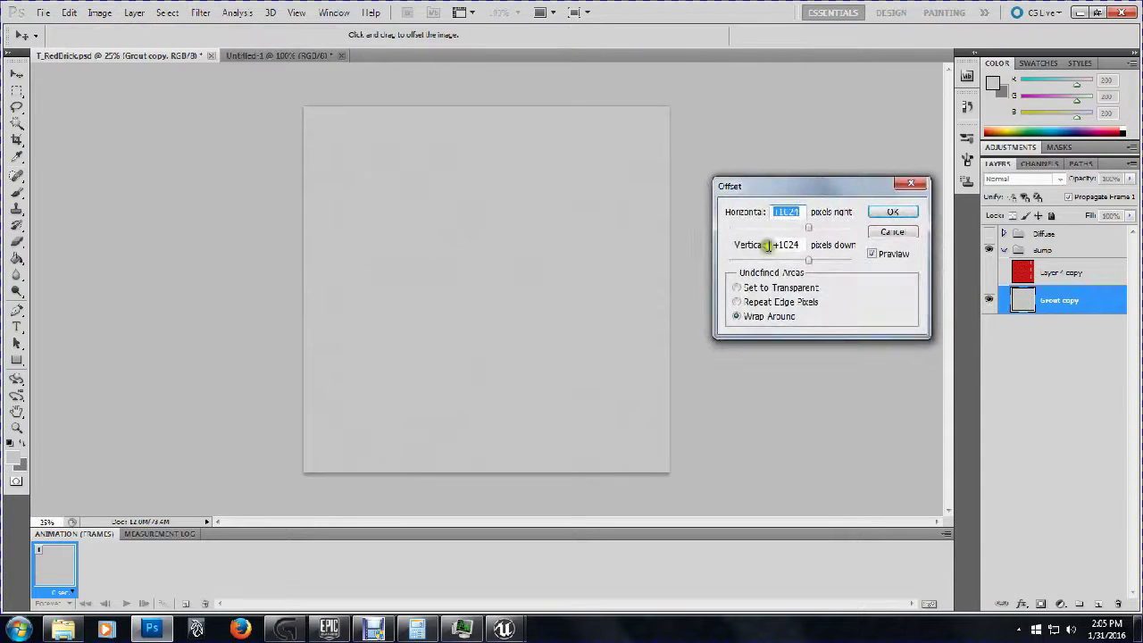
{"action": "left_click", "coordinate": [797, 245]}
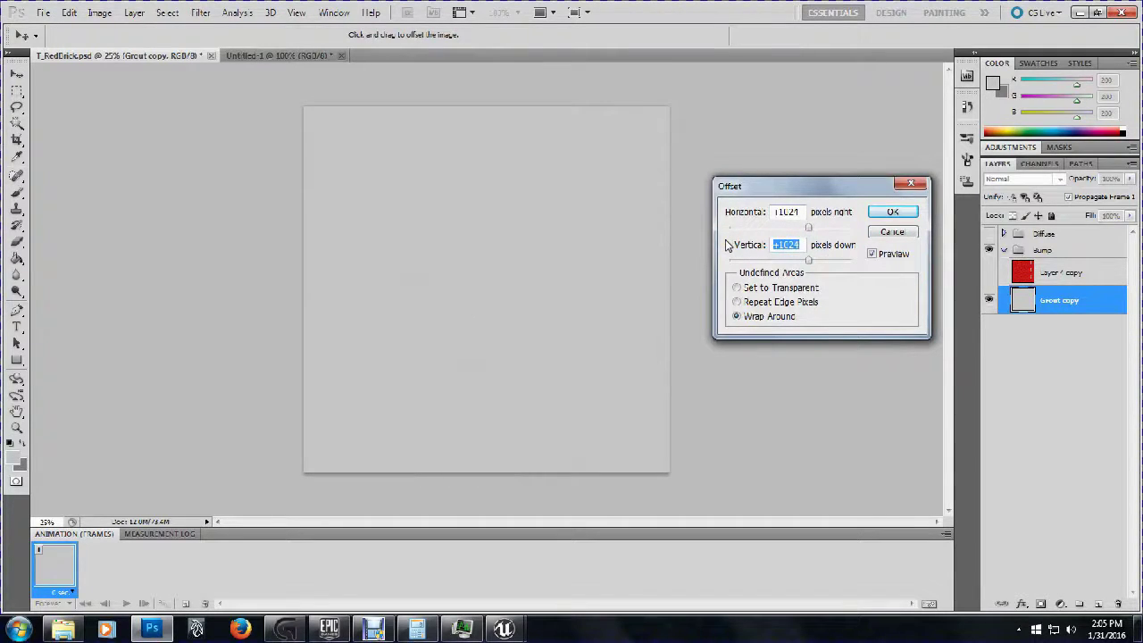
{"action": "left_click_drag", "start_coordinate": [796, 211], "coordinate": [739, 211]}
{"action": "type", "text": "0"}
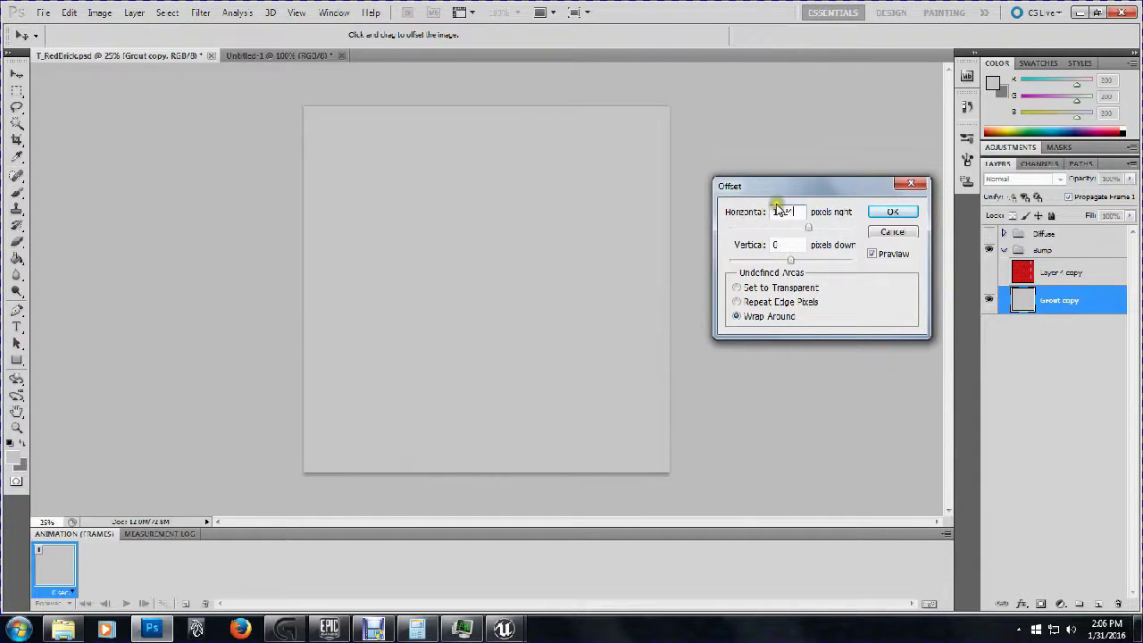
{"action": "left_click", "coordinate": [896, 231]}
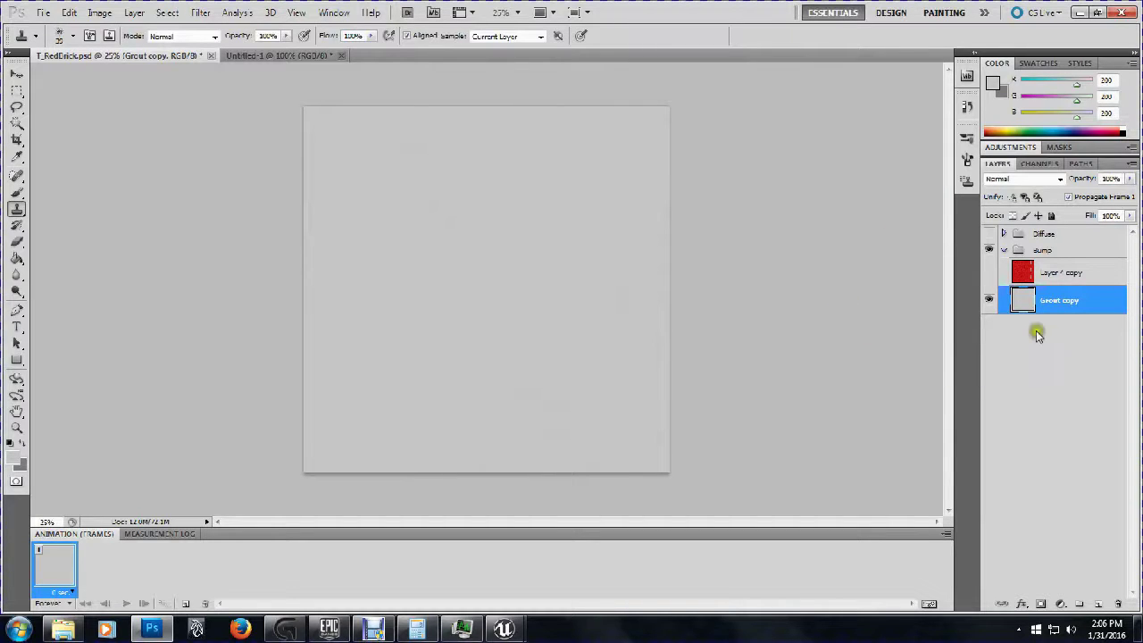
Duplicate Grout copy below the Bump group, show Layer 4 copy, and merge it with Grout copy inside the group
{"action": "left_click_drag", "start_coordinate": [1056, 305], "coordinate": [1050, 331]}
{"action": "left_click", "coordinate": [1065, 273]}
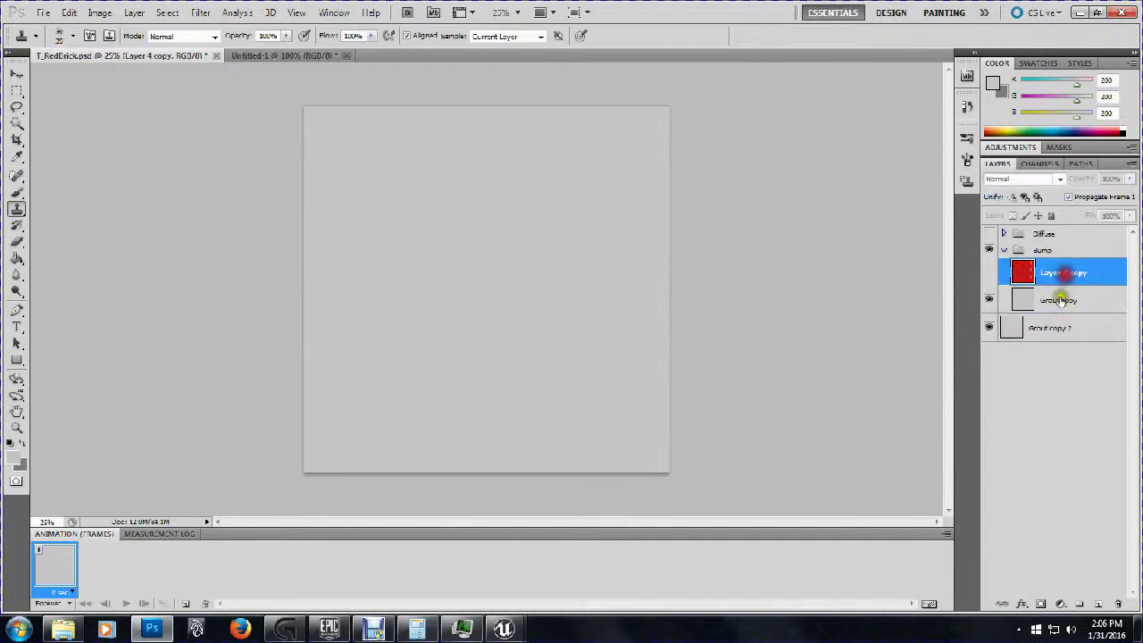
{"action": "left_click", "coordinate": [1057, 301], "text": "ctrl"}
{"action": "right_click", "coordinate": [1056, 301]}
{"action": "left_click", "coordinate": [1085, 305]}
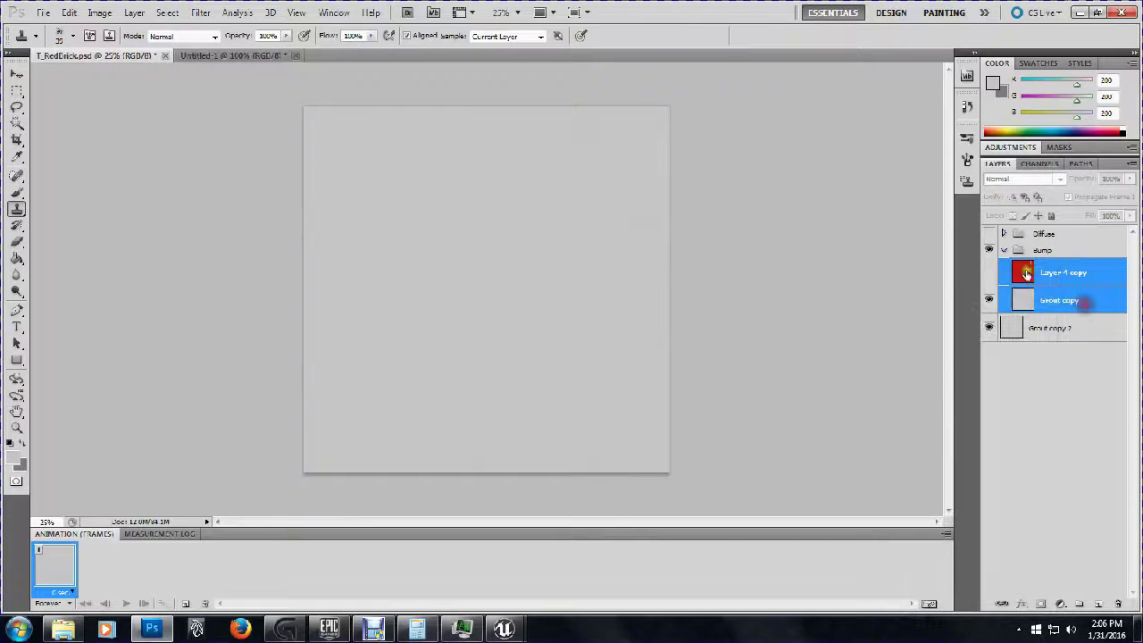
{"action": "left_click", "coordinate": [989, 272]}
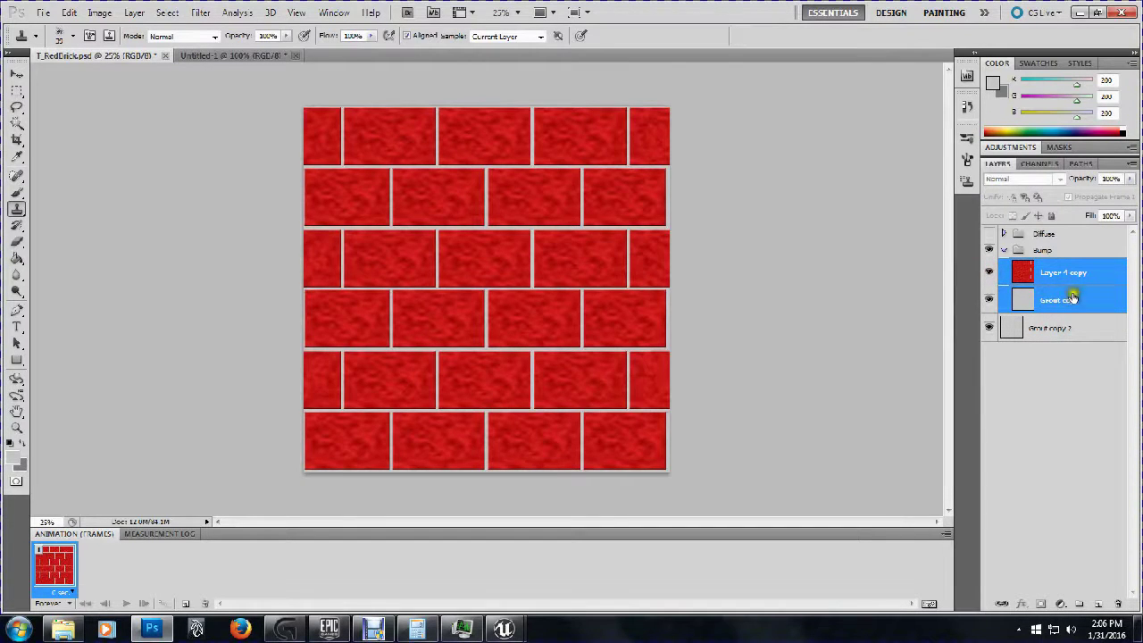
{"action": "right_click", "coordinate": [1091, 298]}
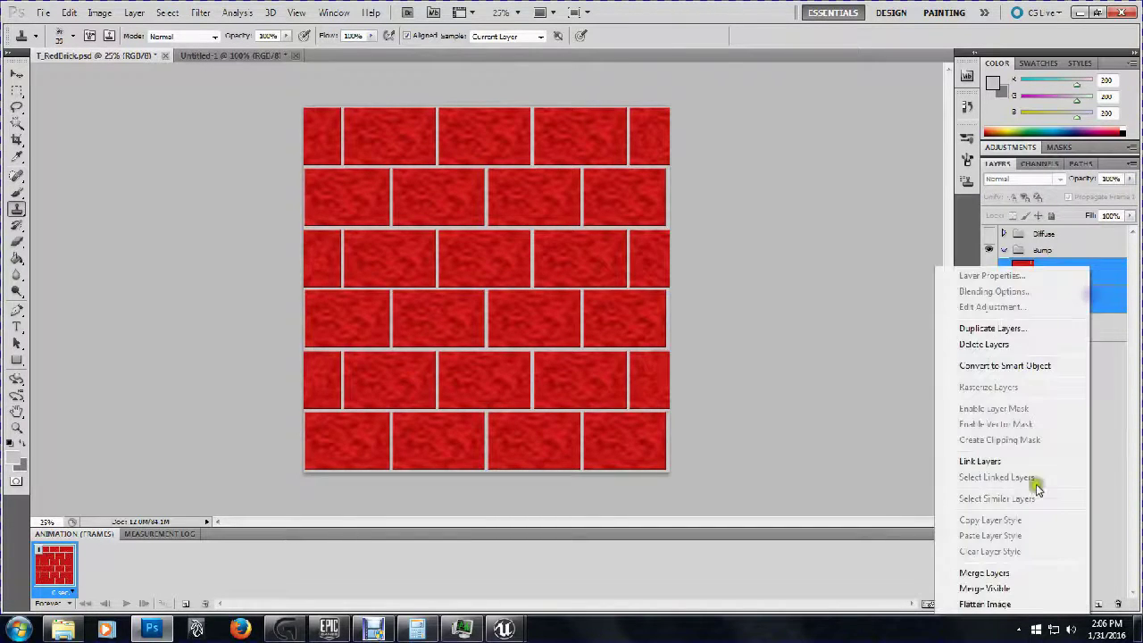
{"action": "left_click", "coordinate": [1015, 572]}
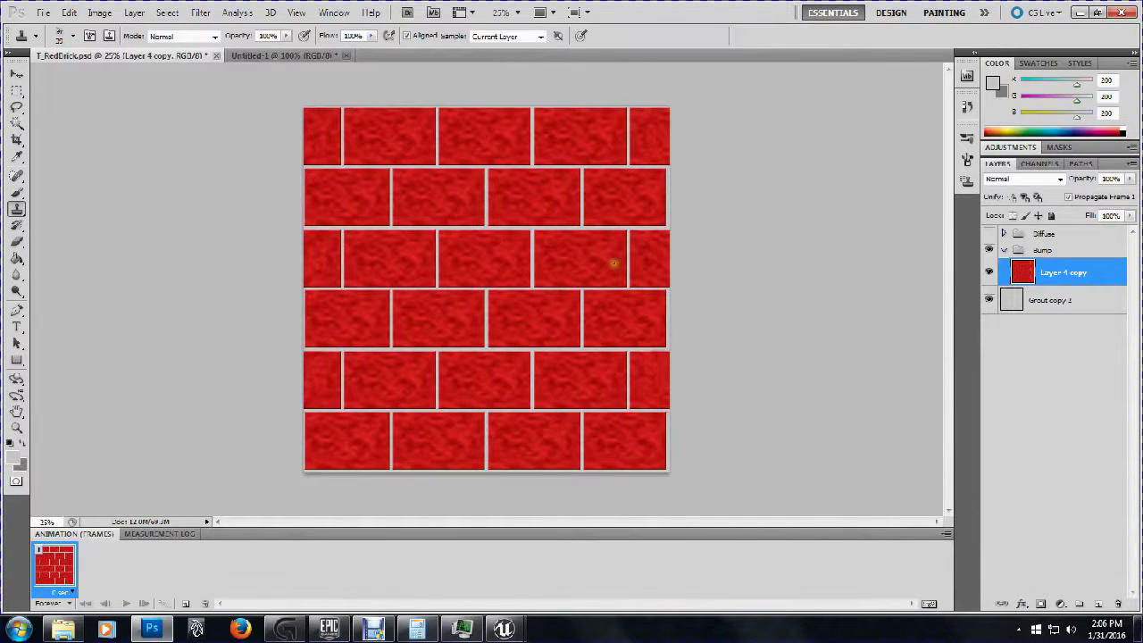
Apply the Offset filter to the merged brick layer at +1024 pixels horizontally and vertically with Wrap Around
{"action": "left_click", "coordinate": [200, 14]}
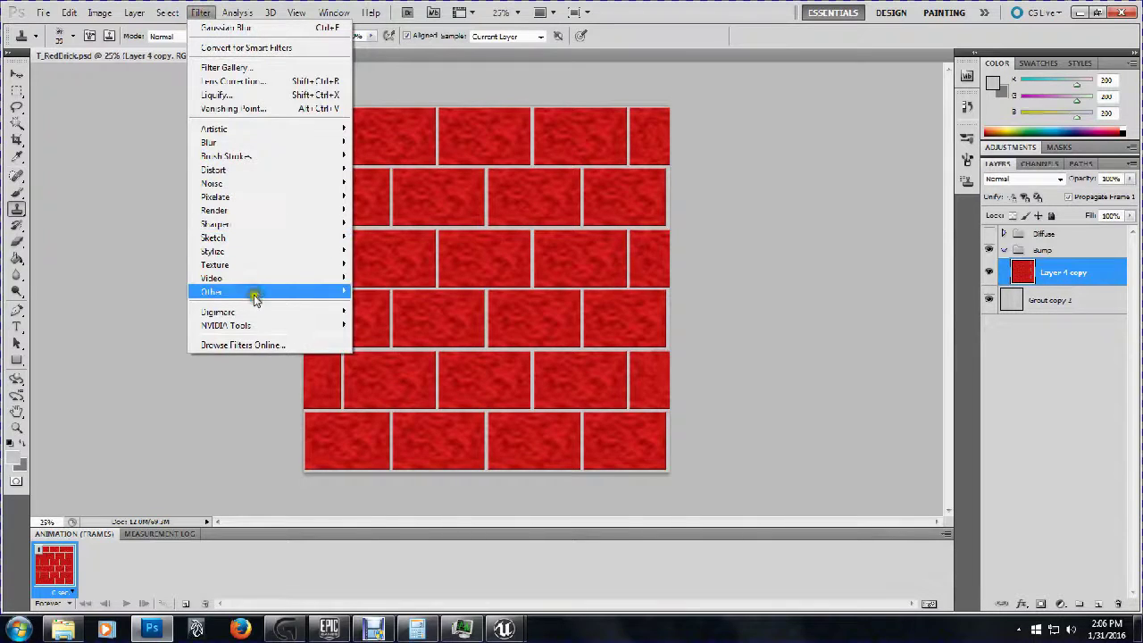
{"action": "mouse_move", "coordinate": [254, 298]}
{"action": "left_click", "coordinate": [390, 341]}
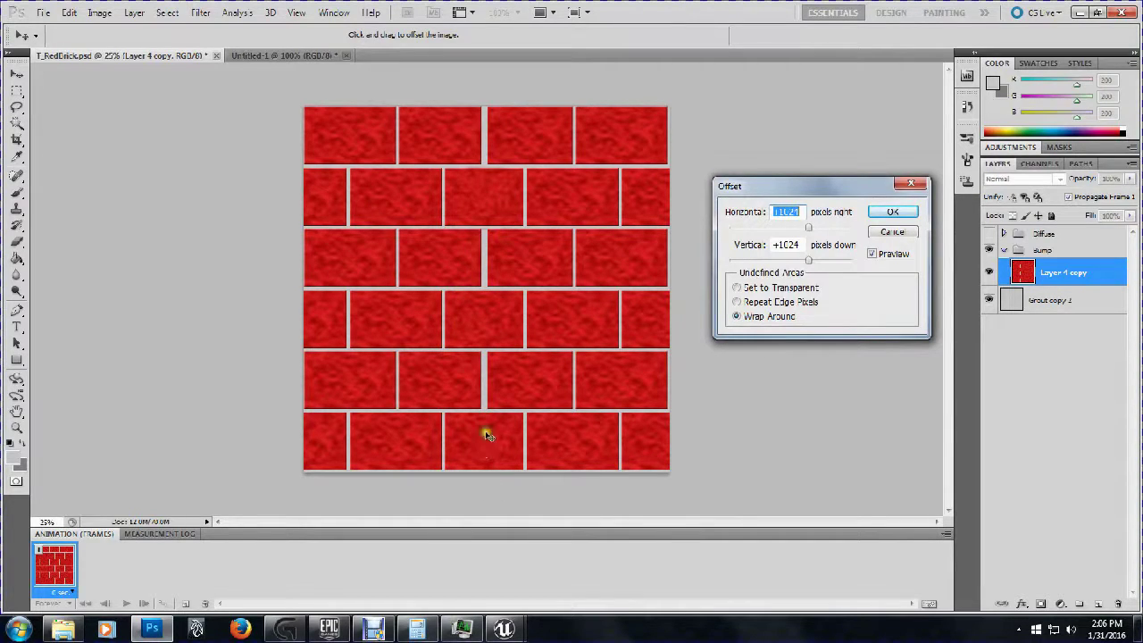
{"action": "left_click", "coordinate": [888, 211]}
Toggle the visibility of Grout copy 2 to examine the vertical seam gaps in the middle of the offset brick layer
{"action": "left_click", "coordinate": [990, 301]}
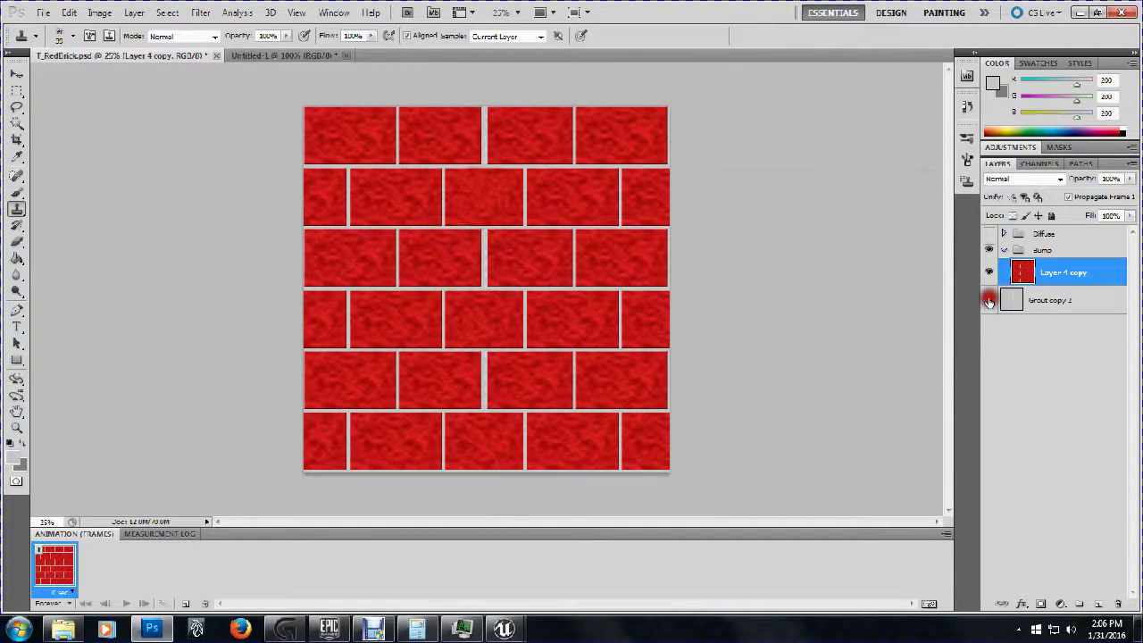
{"action": "left_click", "coordinate": [989, 301]}
{"action": "left_click", "coordinate": [990, 301]}
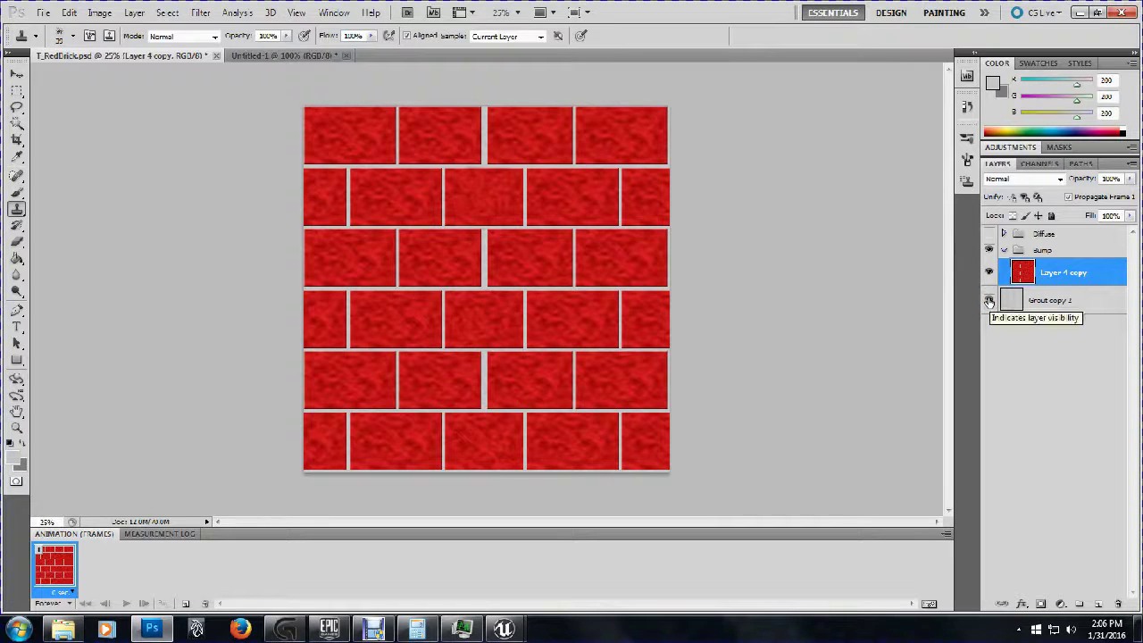
{"action": "left_click", "coordinate": [985, 301]}
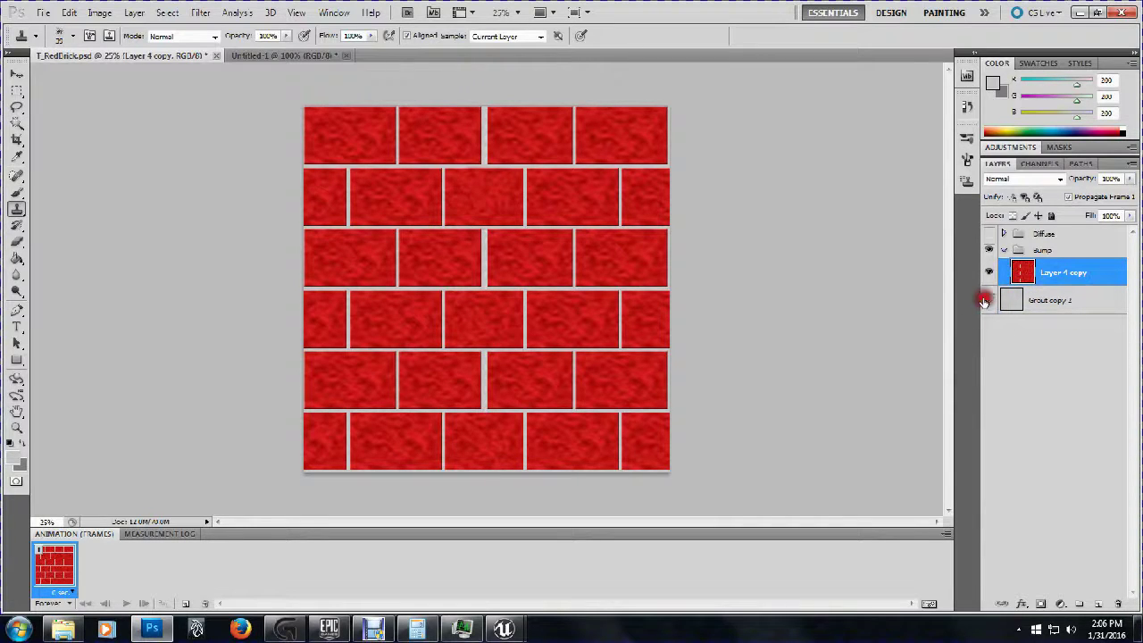
{"action": "left_click", "coordinate": [990, 302]}
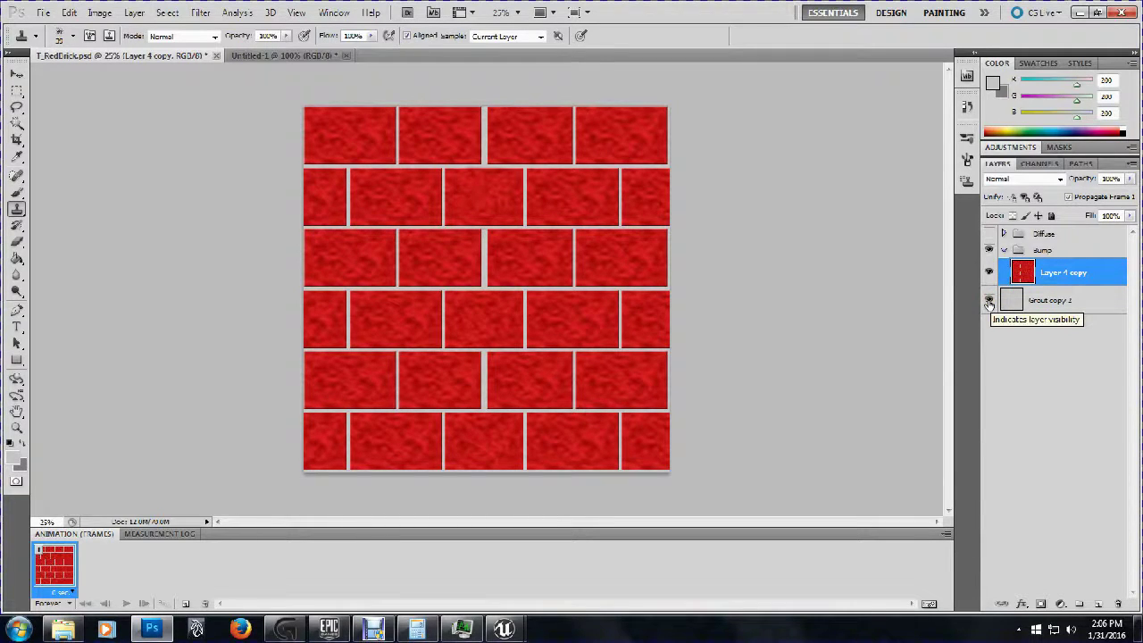
{"action": "left_click", "coordinate": [988, 302]}
{"action": "left_click", "coordinate": [988, 302]}
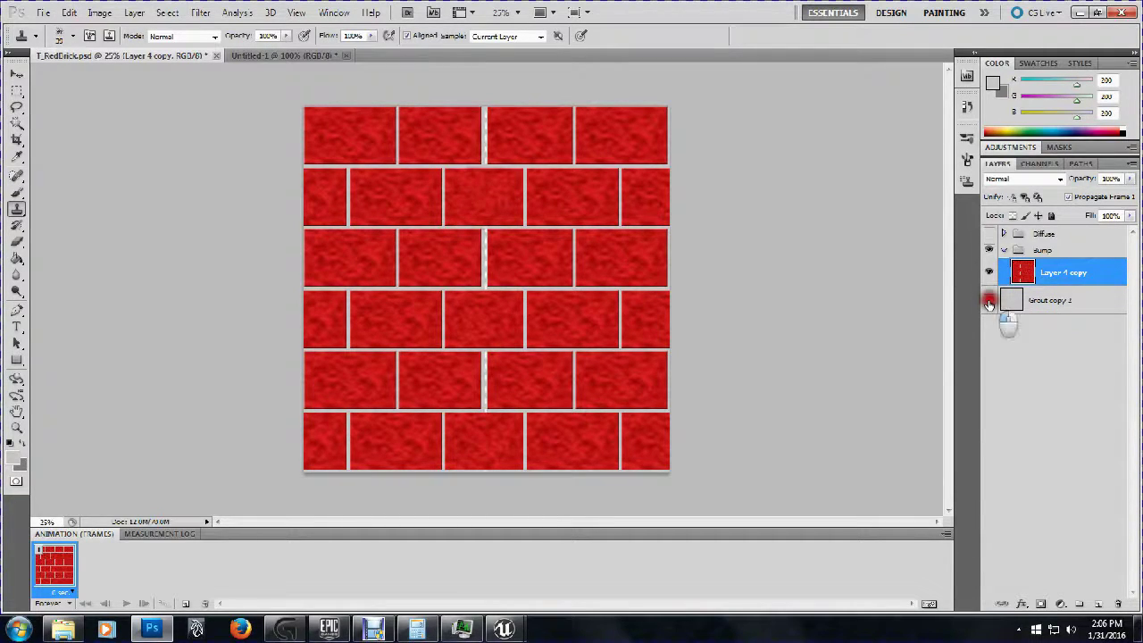
{"action": "left_click", "coordinate": [988, 303]}
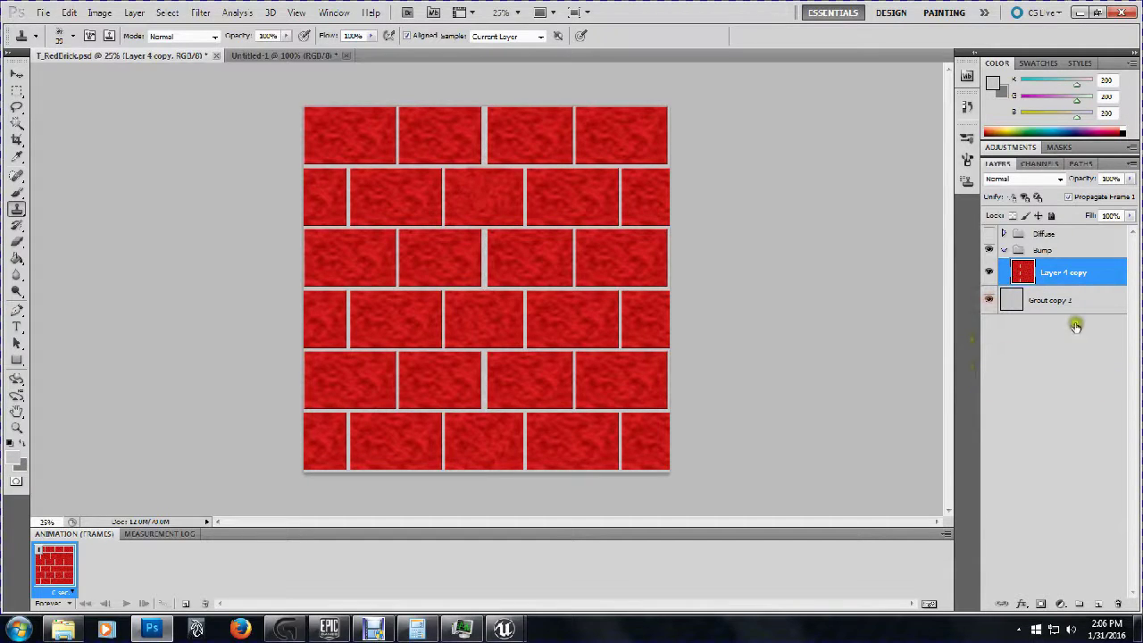
{"action": "left_click", "coordinate": [1053, 307], "text": "shift"}
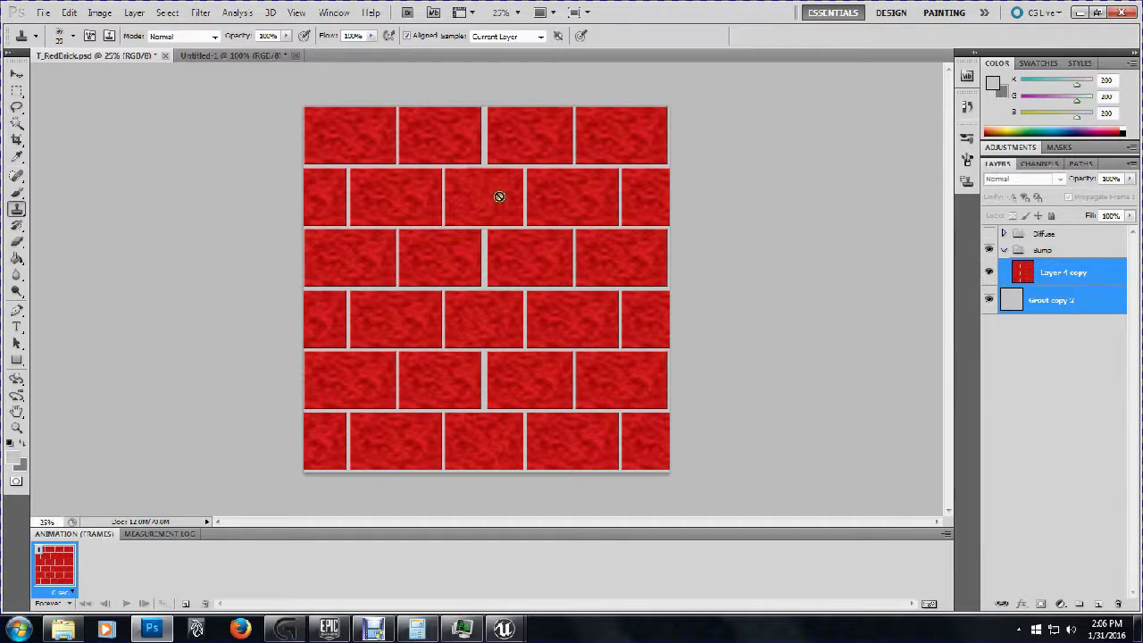
{"action": "left_click", "coordinate": [200, 12]}
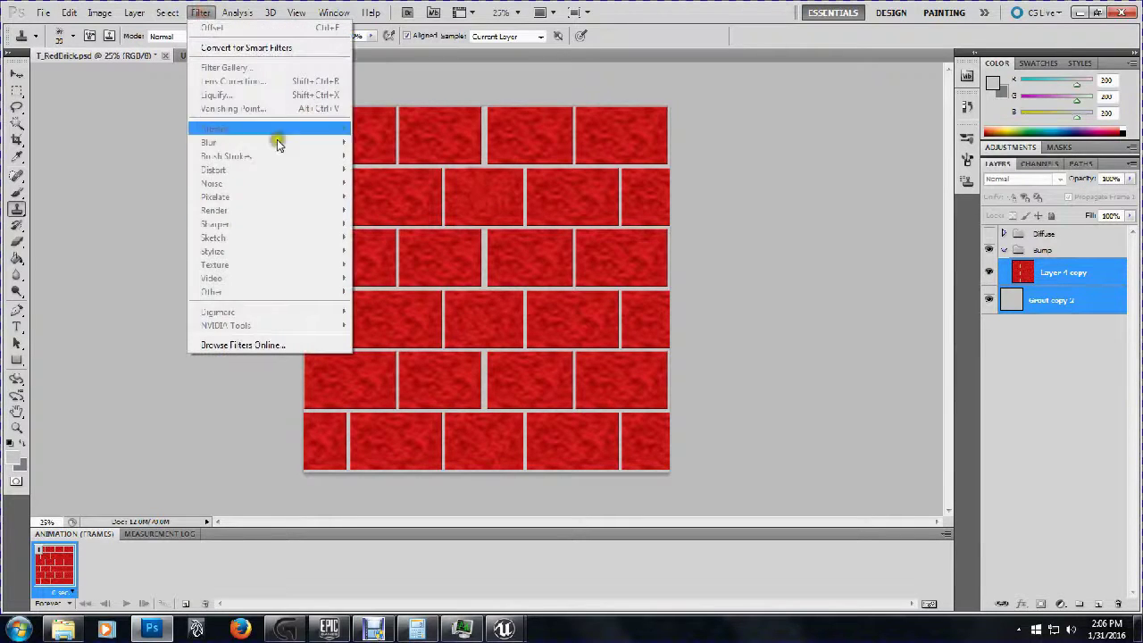
{"action": "left_click", "coordinate": [1036, 397]}
Move Grout copy 2 into the Bump group beneath Layer 4 copy and merge the two layers
{"action": "mouse_move", "coordinate": [1049, 300]}
{"action": "left_mouse_down"}
{"action": "mouse_move", "coordinate": [1048, 270]}
{"action": "mouse_move", "coordinate": [1054, 281]}
{"action": "left_mouse_up"}
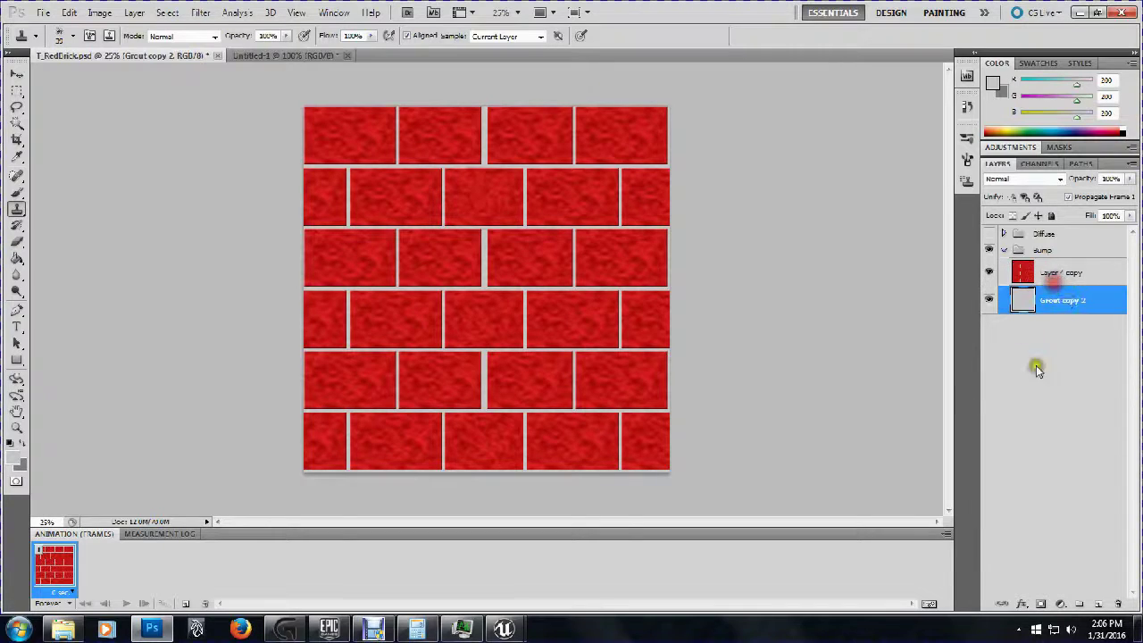
{"action": "left_click", "coordinate": [1070, 272], "text": "shift"}
{"action": "right_click", "coordinate": [1069, 269]}
{"action": "left_click", "coordinate": [998, 572]}
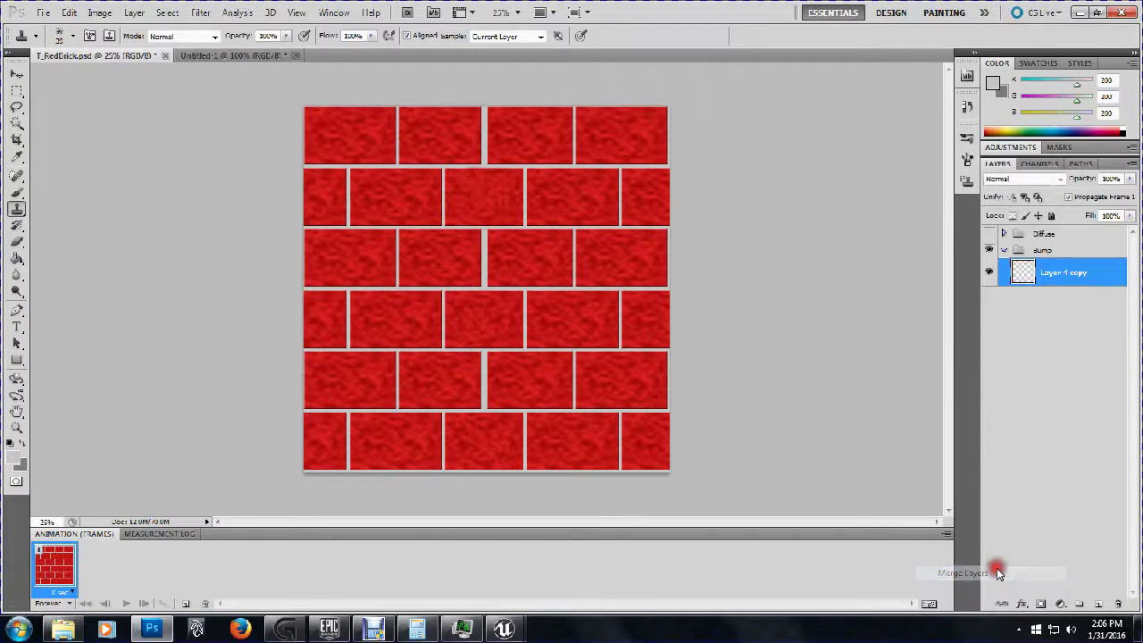
Apply the Offset filter again at +1024 pixels both ways with Wrap Around to the layer merged with Grout copy 2
{"action": "left_click", "coordinate": [199, 12]}
{"action": "mouse_move", "coordinate": [250, 293]}
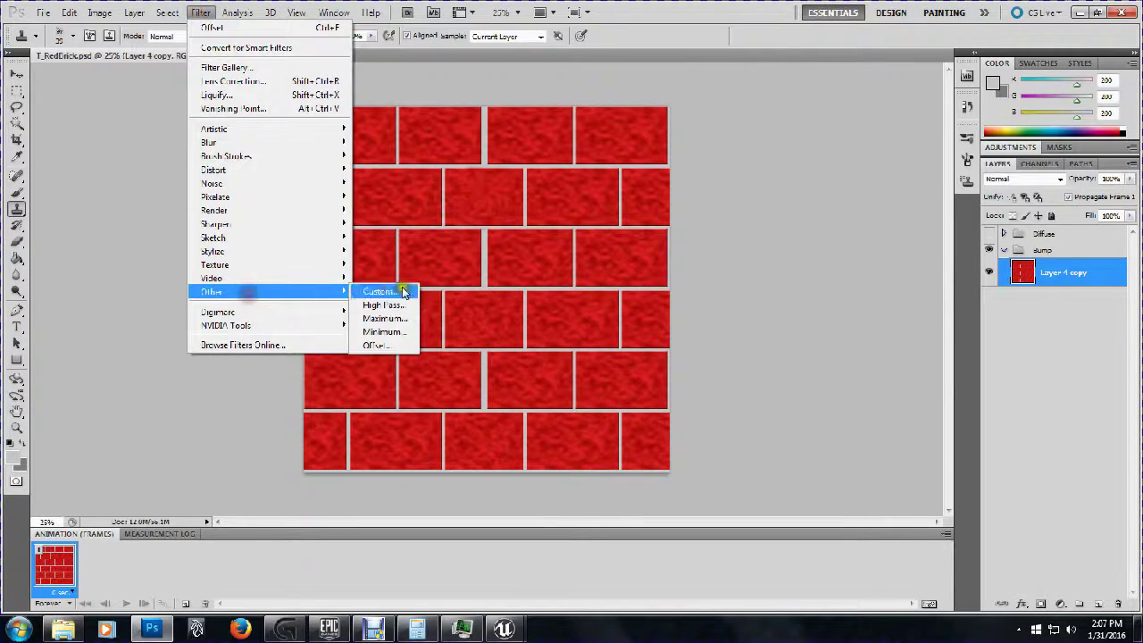
{"action": "left_click", "coordinate": [391, 347]}
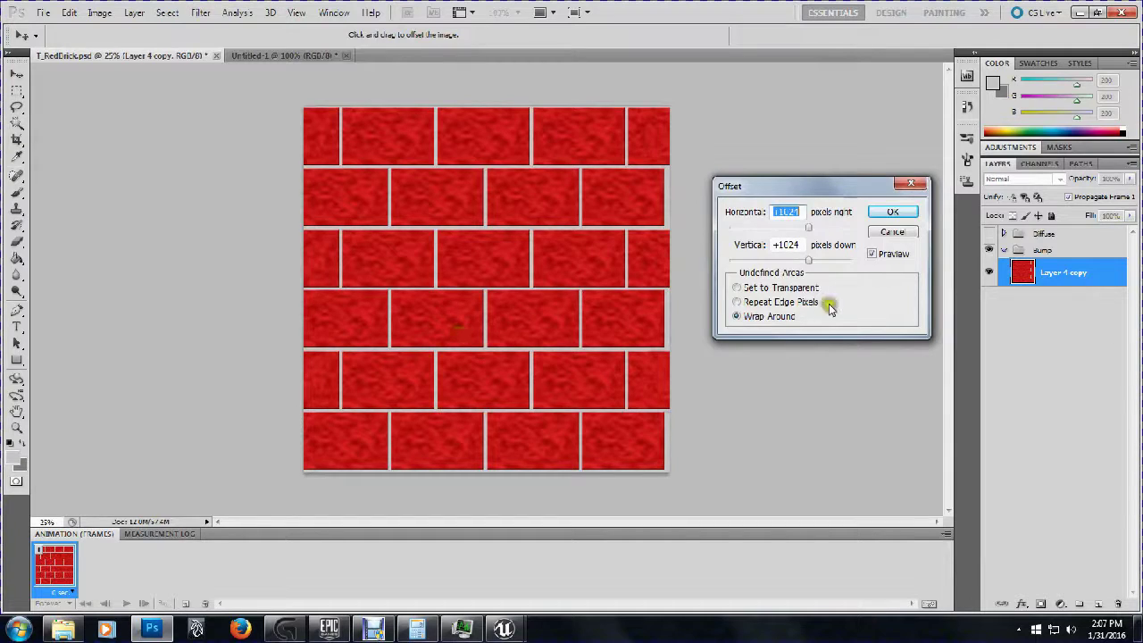
{"action": "left_click", "coordinate": [892, 212]}
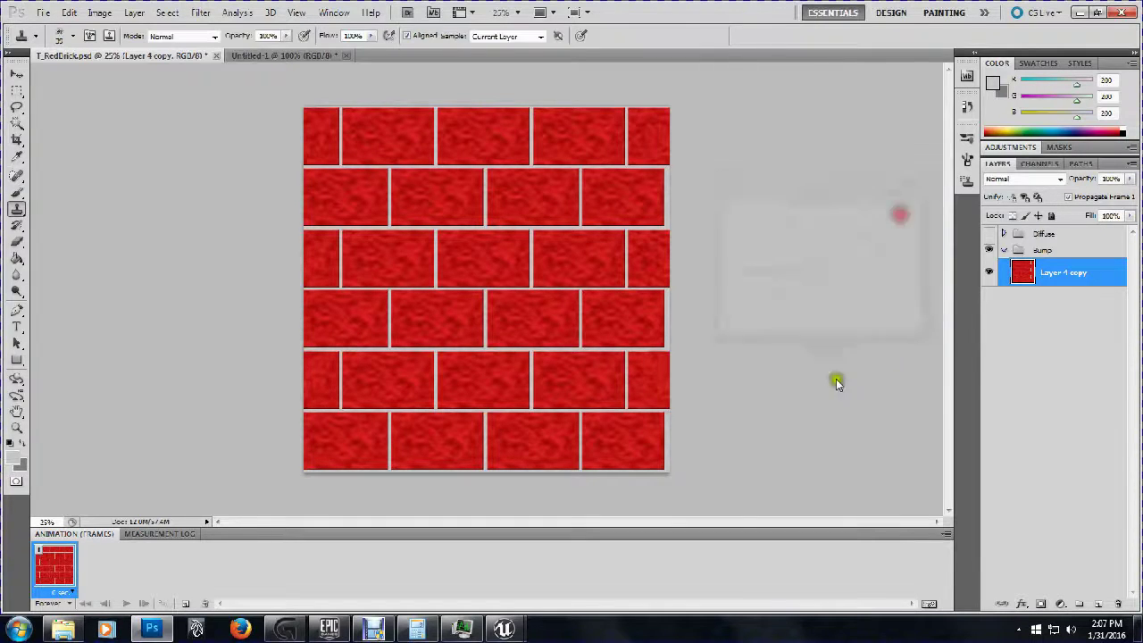
Rename the merged Layer 4 copy as bump
{"action": "double_click", "coordinate": [1074, 273]}
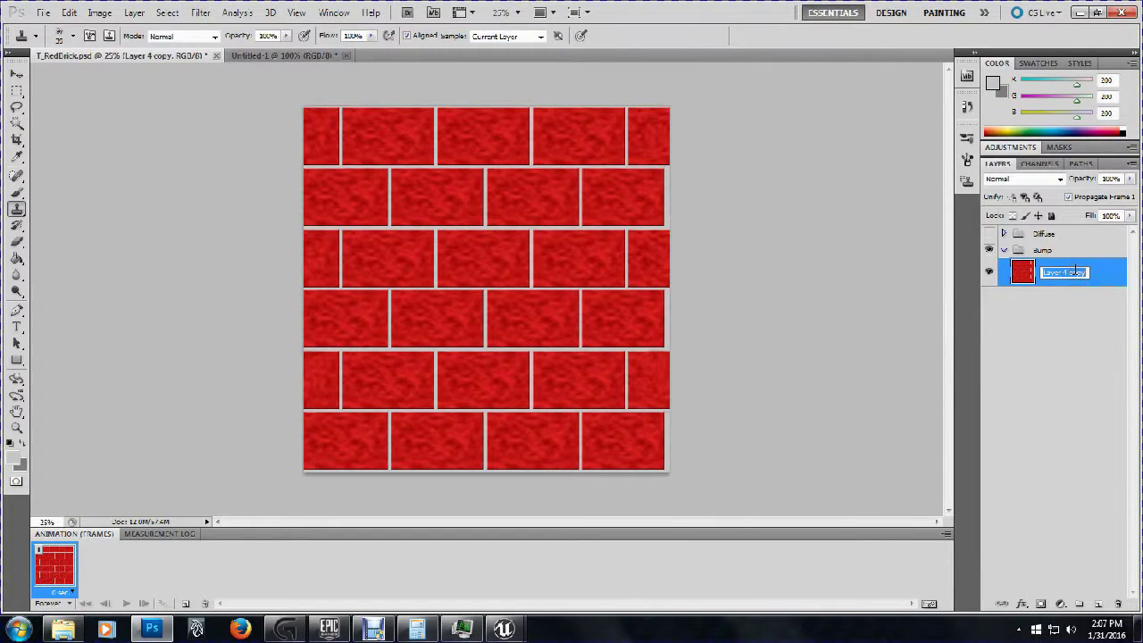
{"action": "type", "text": "bump"}
{"action": "key", "text": "Return"}
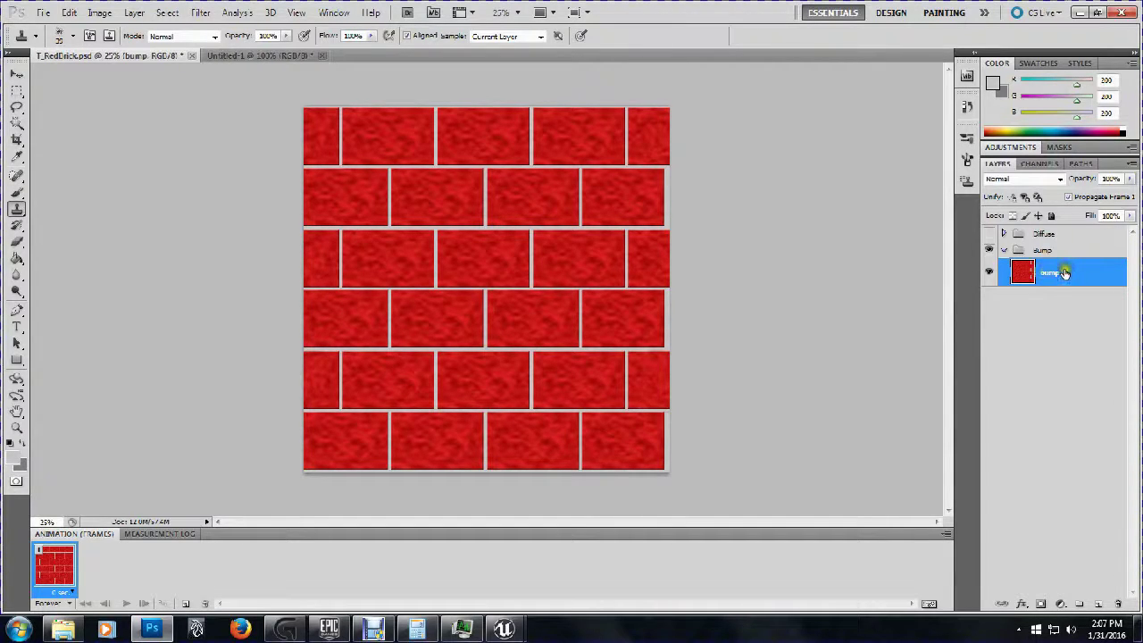
Convert the bump layer to grayscale with the Black & White adjustment using the Default preset
{"action": "left_click", "coordinate": [99, 12]}
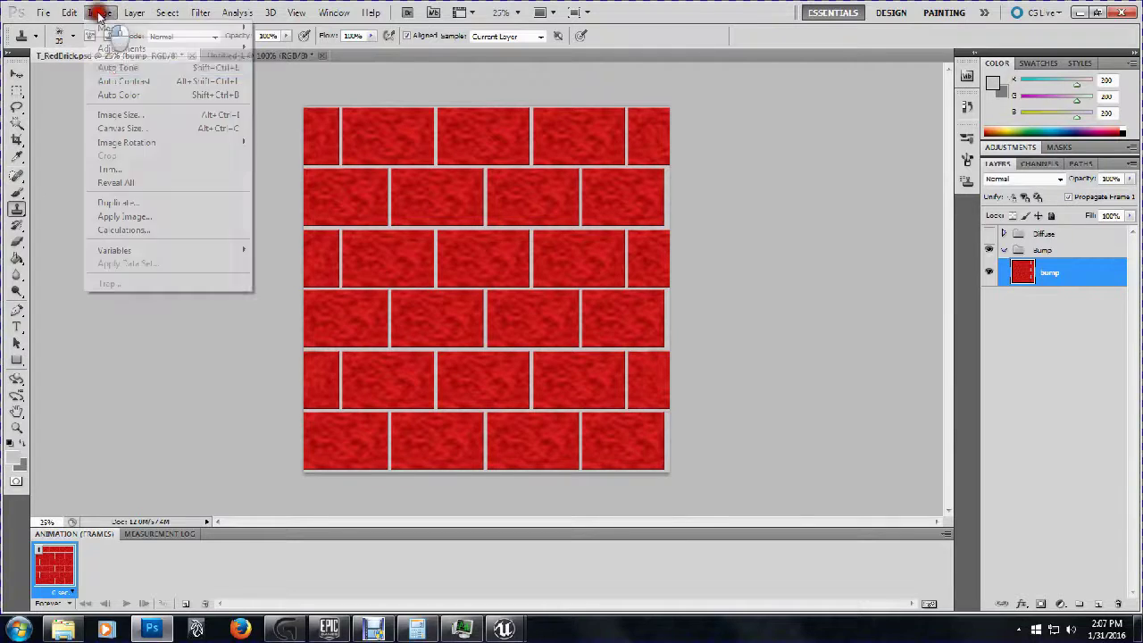
{"action": "left_click", "coordinate": [113, 53]}
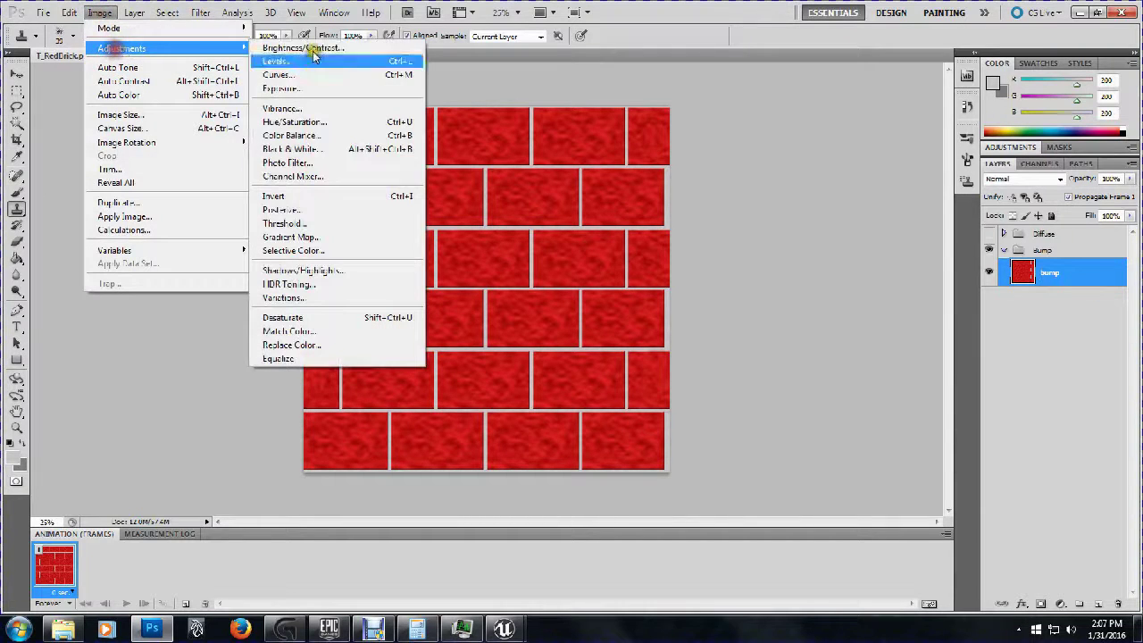
{"action": "left_click", "coordinate": [314, 148]}
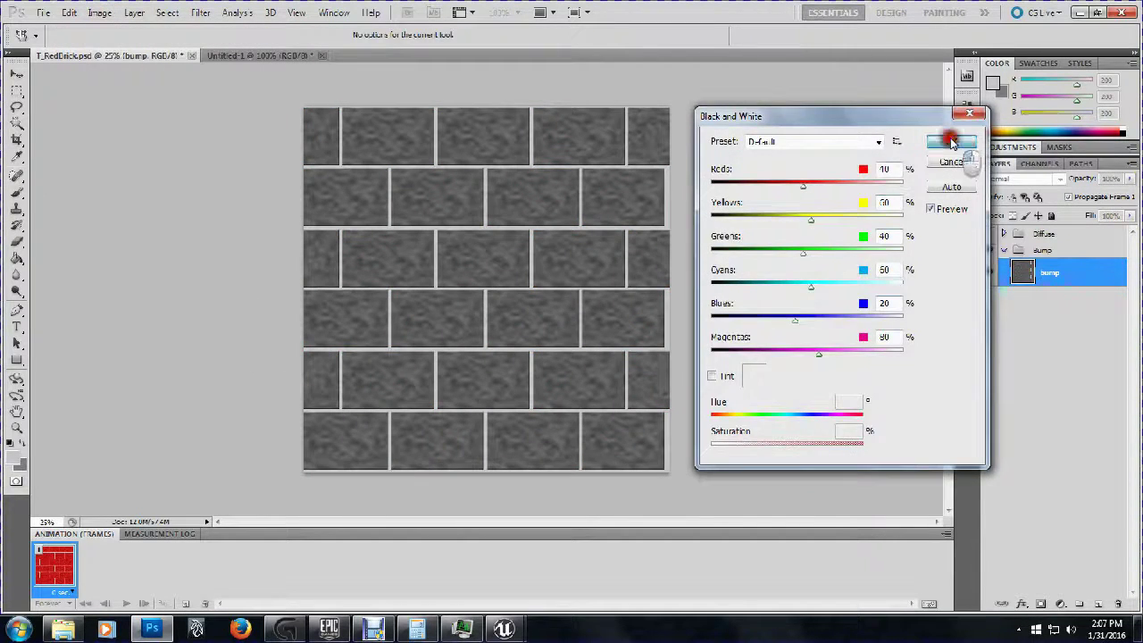
{"action": "left_click", "coordinate": [940, 140]}
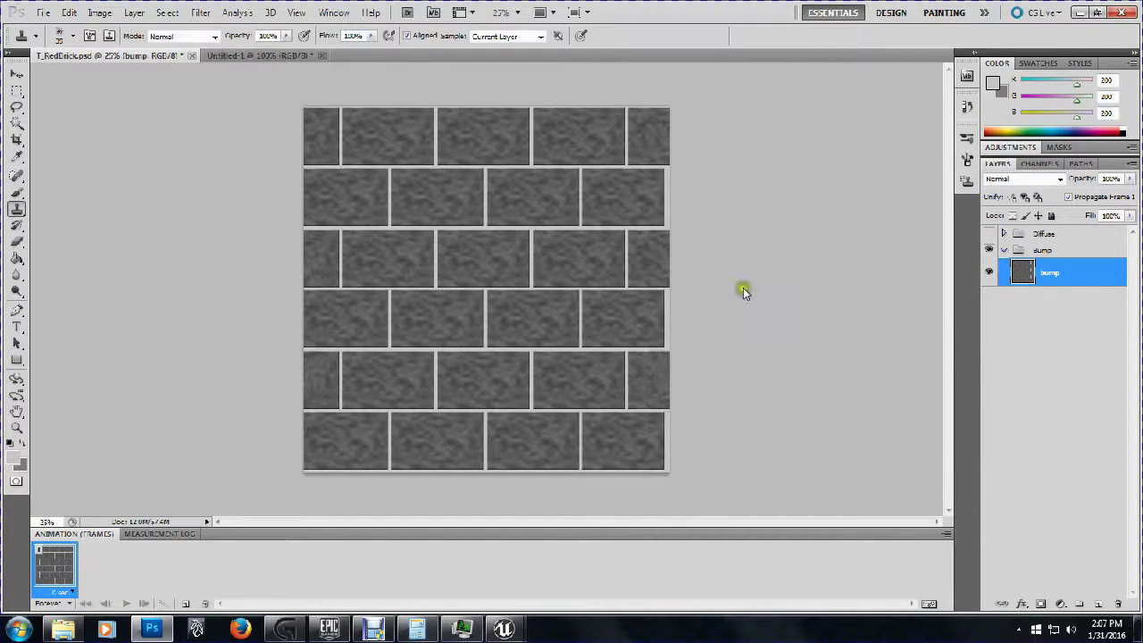
Invert the bump layer so the grout is dark and the bricks are light
{"action": "left_click", "coordinate": [99, 13]}
{"action": "left_click", "coordinate": [112, 47]}
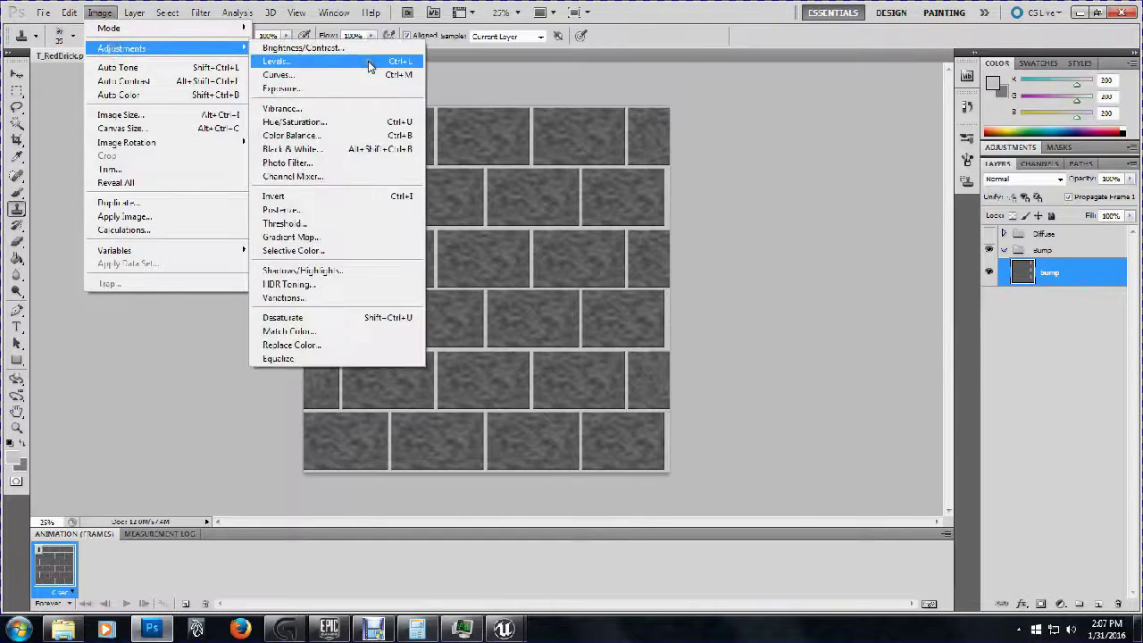
{"action": "left_click", "coordinate": [319, 148]}
{"action": "left_click", "coordinate": [306, 195]}
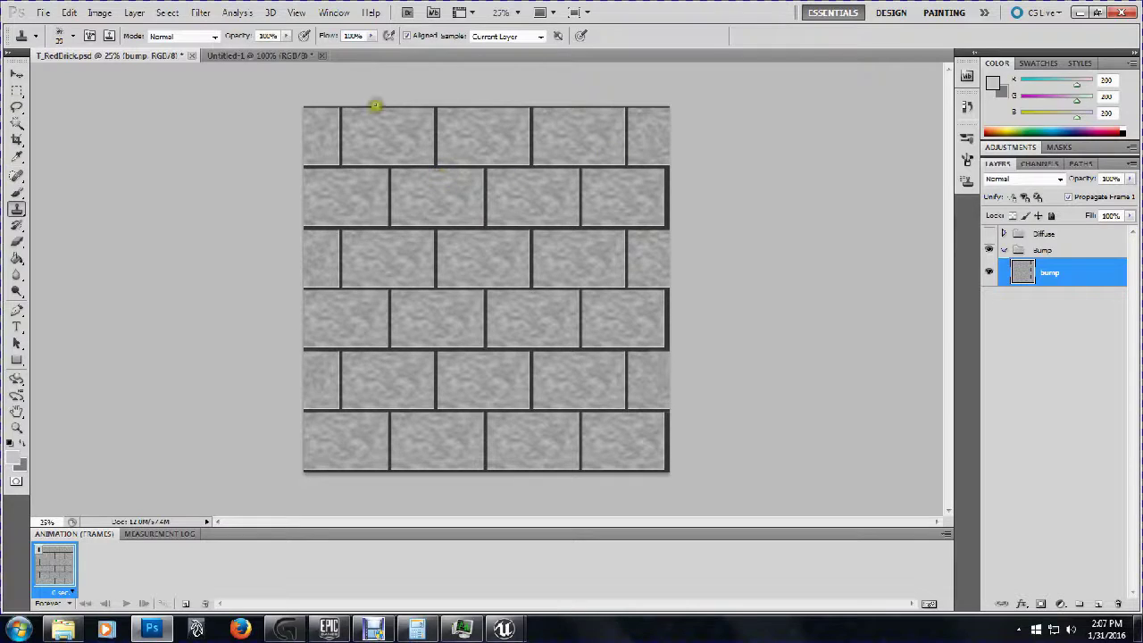
Apply a Gaussian Blur to the bump layer, keeping the radius already set
{"action": "left_click", "coordinate": [200, 13]}
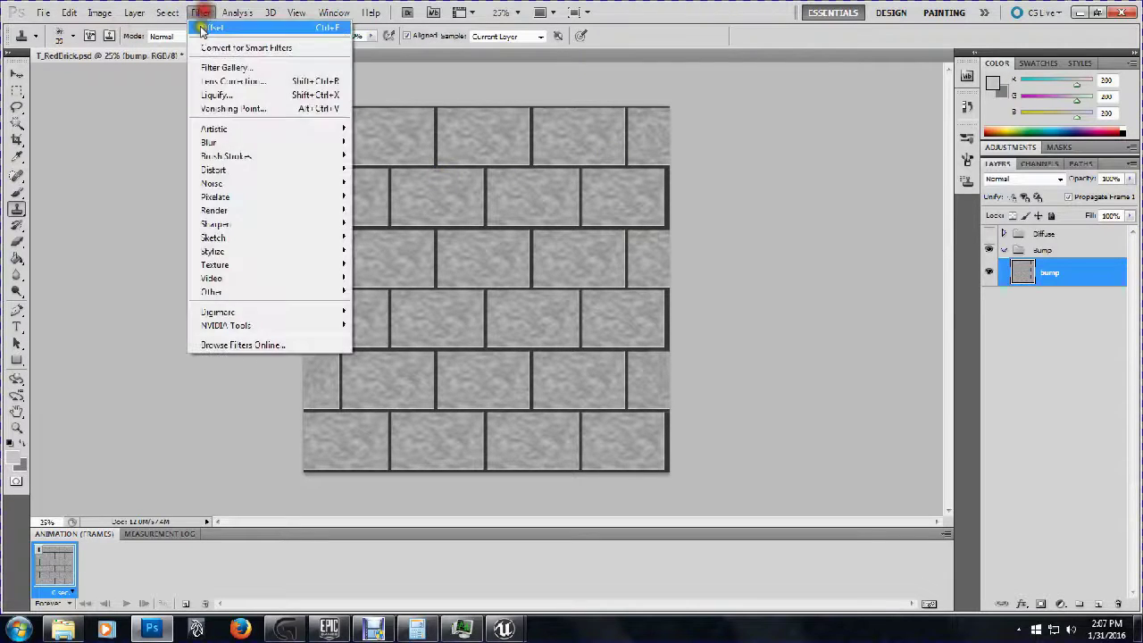
{"action": "mouse_move", "coordinate": [313, 142]}
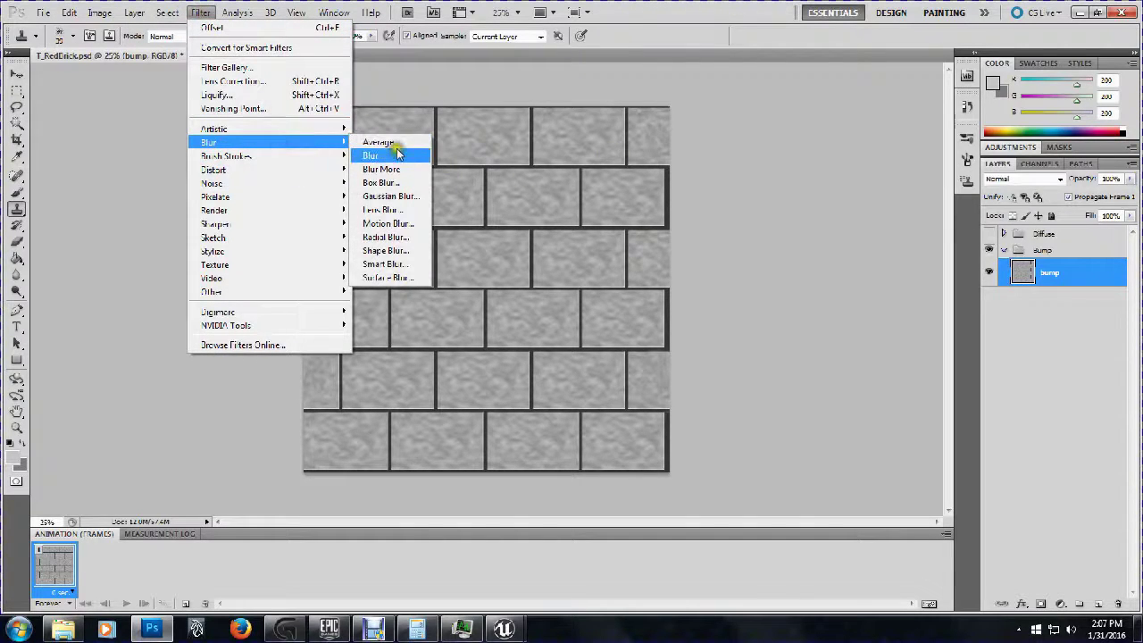
{"action": "left_click", "coordinate": [399, 198]}
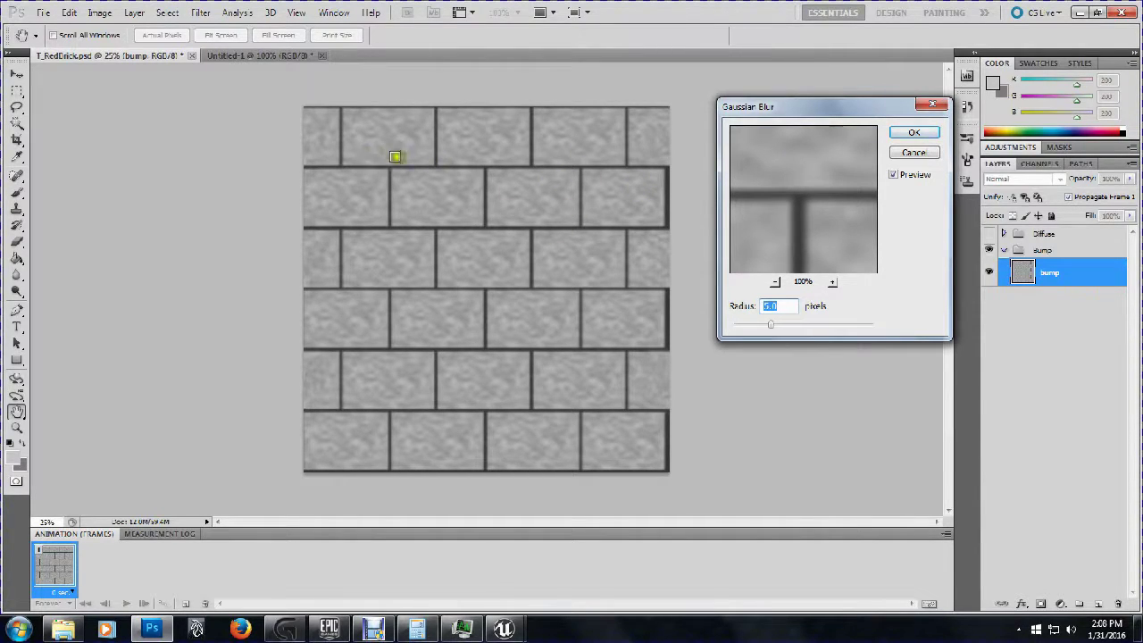
{"action": "left_click", "coordinate": [927, 134]}
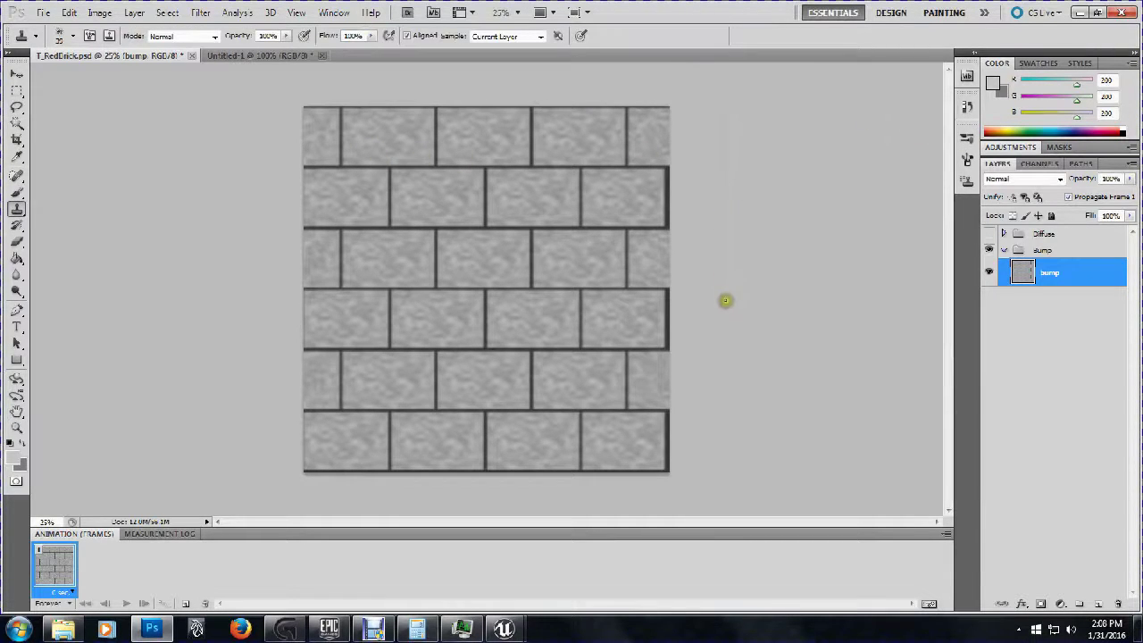
Save the layered brick document, and save a Targa copy of the bump map as T_RedBrick_B.tga, replacing the existing file
{"action": "left_click", "coordinate": [43, 13]}
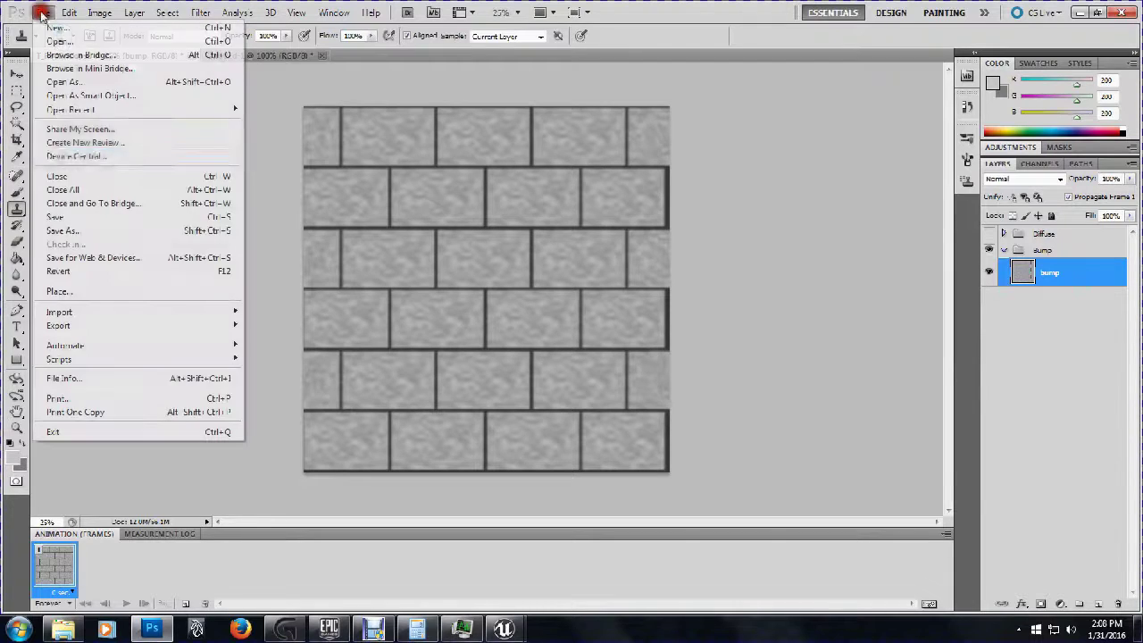
{"action": "left_click", "coordinate": [67, 215]}
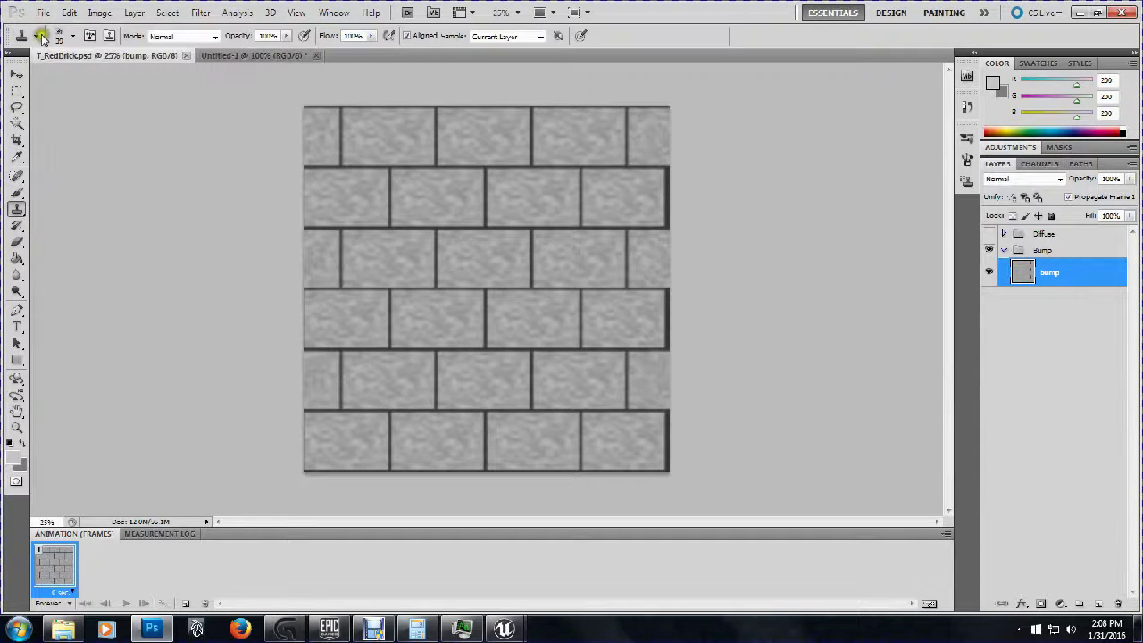
{"action": "left_click", "coordinate": [43, 13]}
{"action": "left_click", "coordinate": [92, 230]}
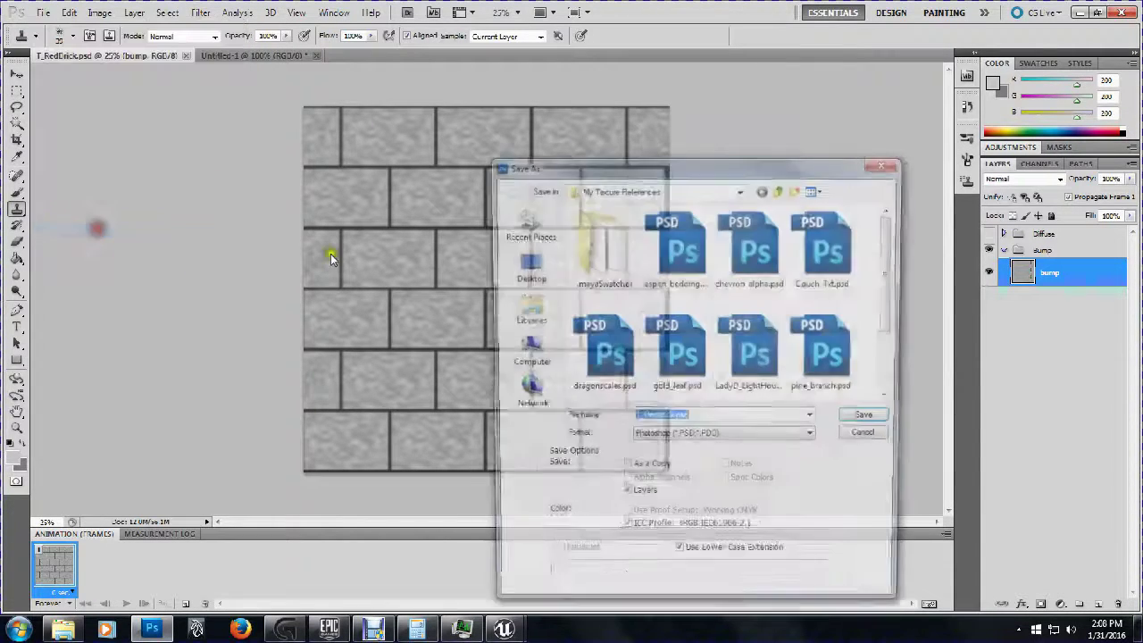
{"action": "left_click", "coordinate": [719, 437]}
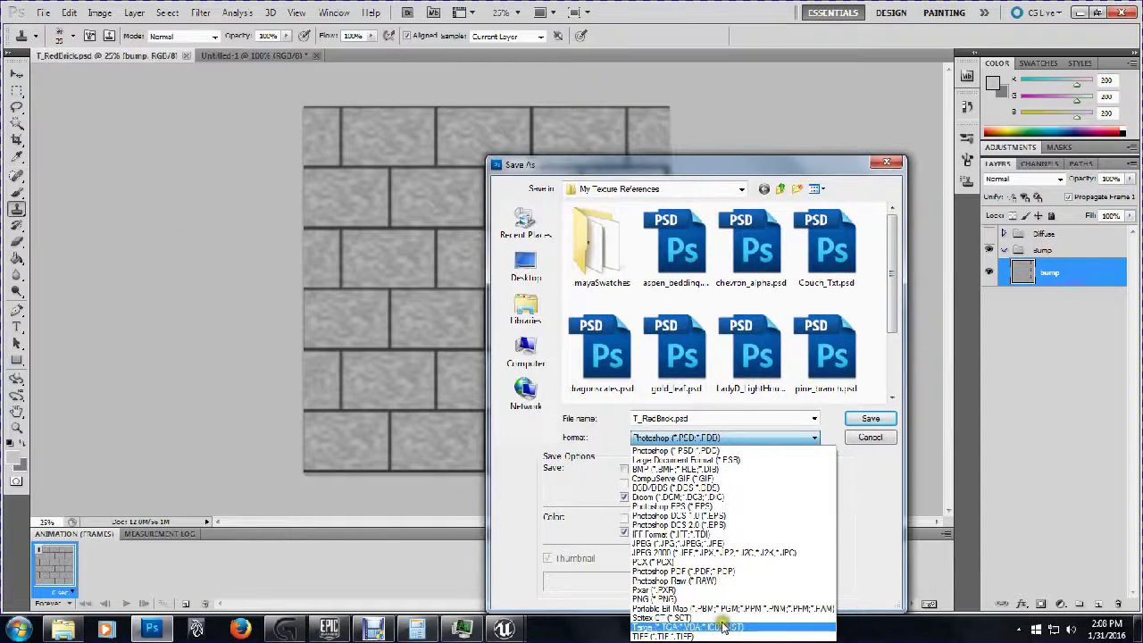
{"action": "left_click", "coordinate": [723, 627]}
{"action": "left_click", "coordinate": [735, 346]}
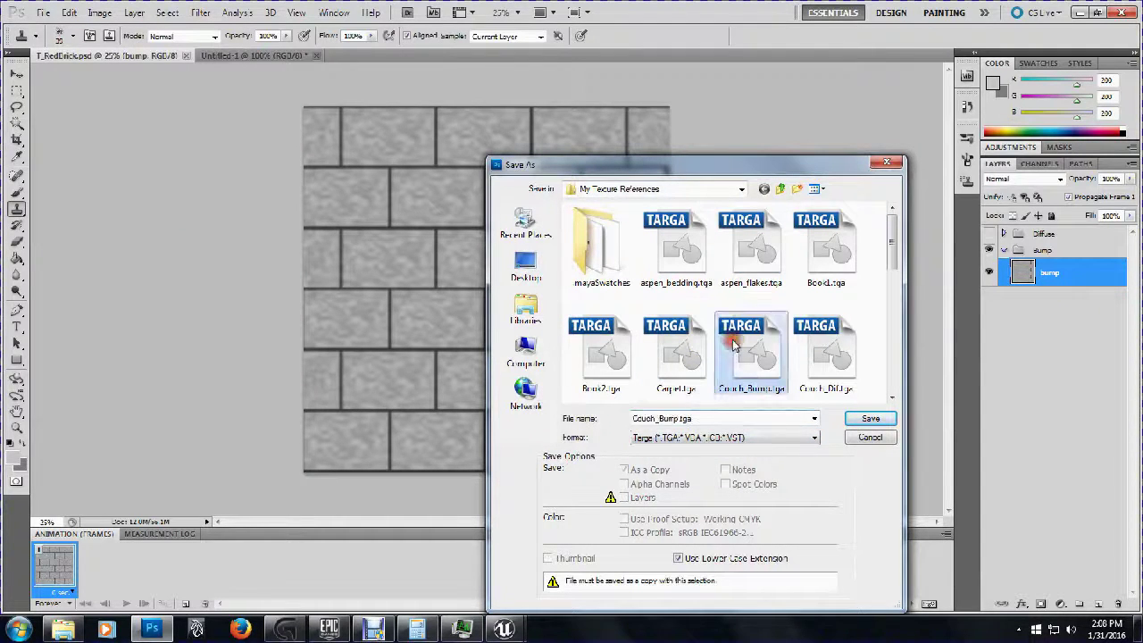
{"action": "key", "text": "t"}
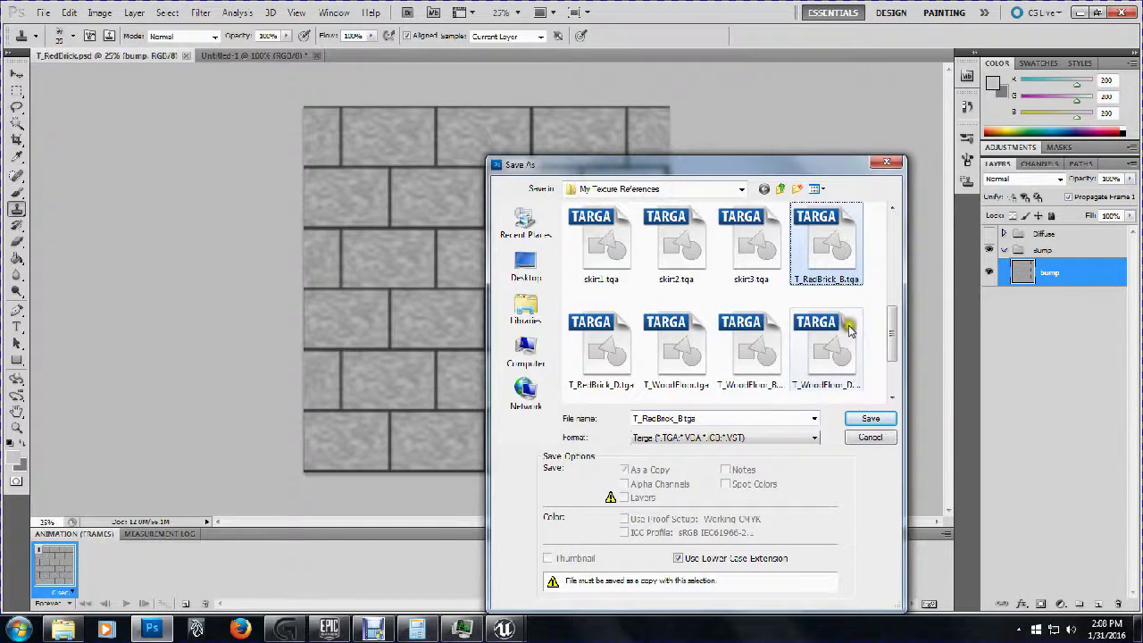
{"action": "left_click", "coordinate": [869, 420]}
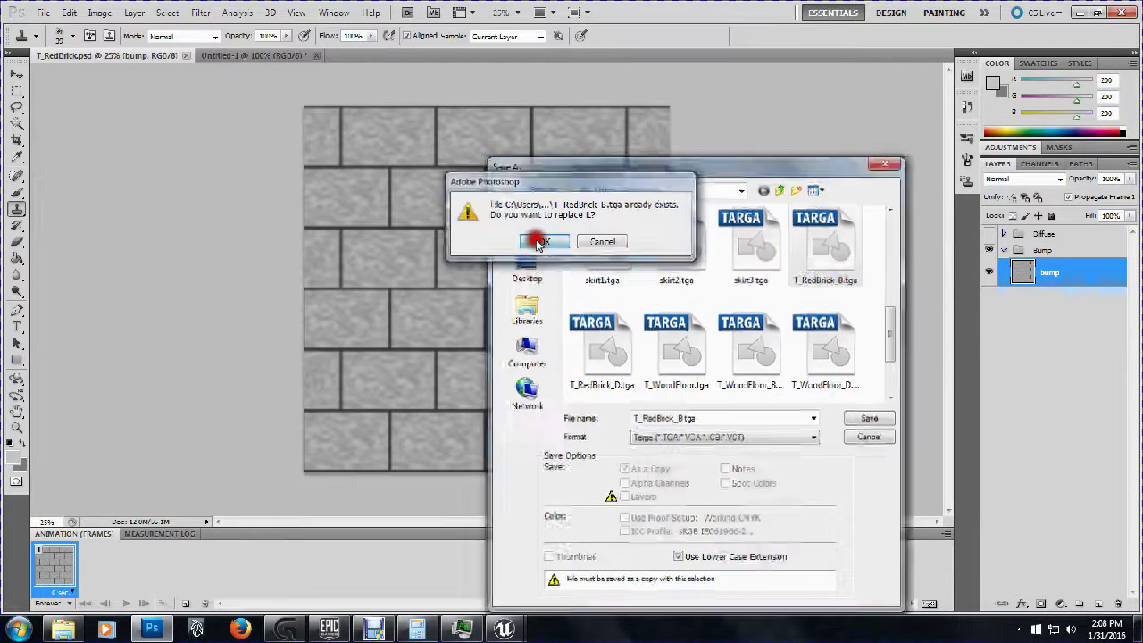
{"action": "left_click", "coordinate": [541, 247]}
{"action": "left_click", "coordinate": [310, 209]}
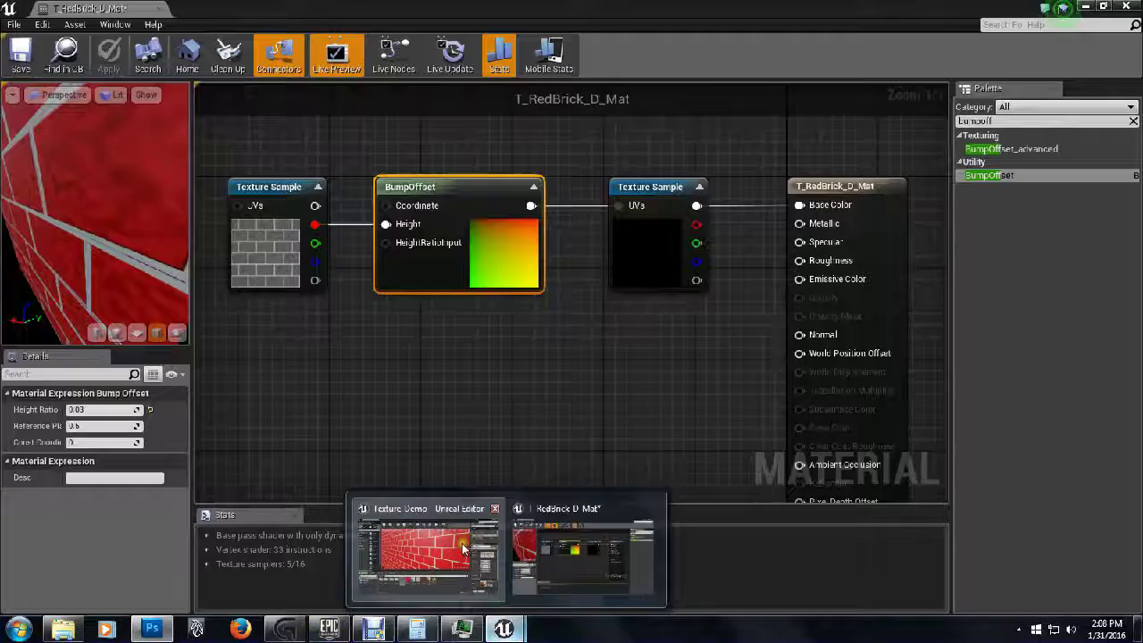
Switch to the Unreal Editor level window and reimport the T_RedBrick_B texture from its source file
{"action": "left_click", "coordinate": [461, 543]}
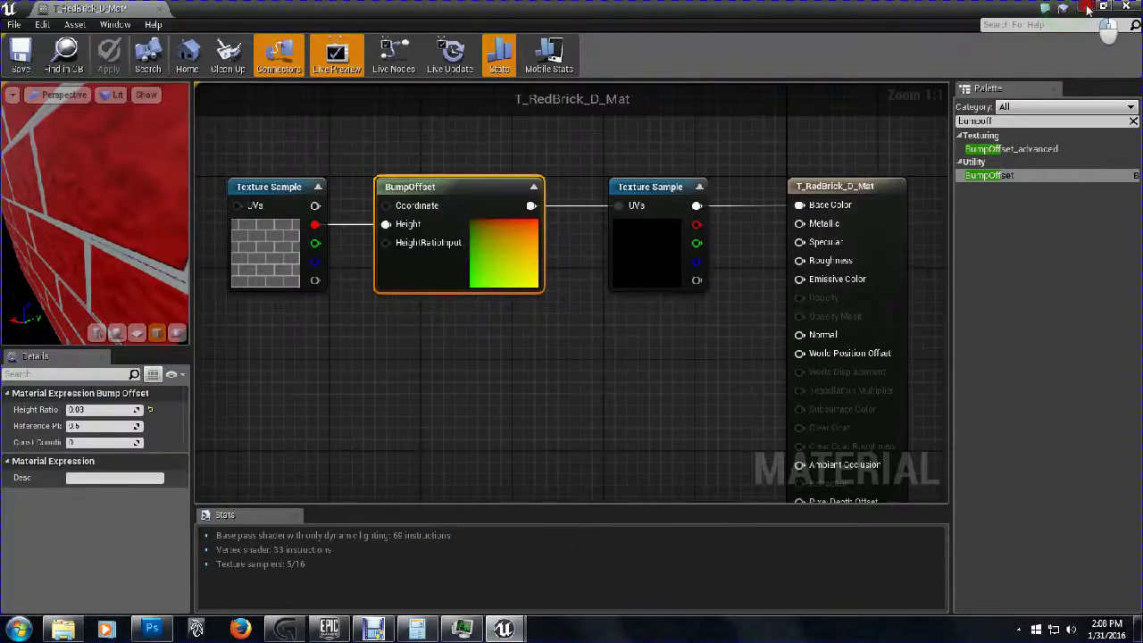
{"action": "left_click", "coordinate": [1087, 9]}
{"action": "right_click", "coordinate": [355, 506]}
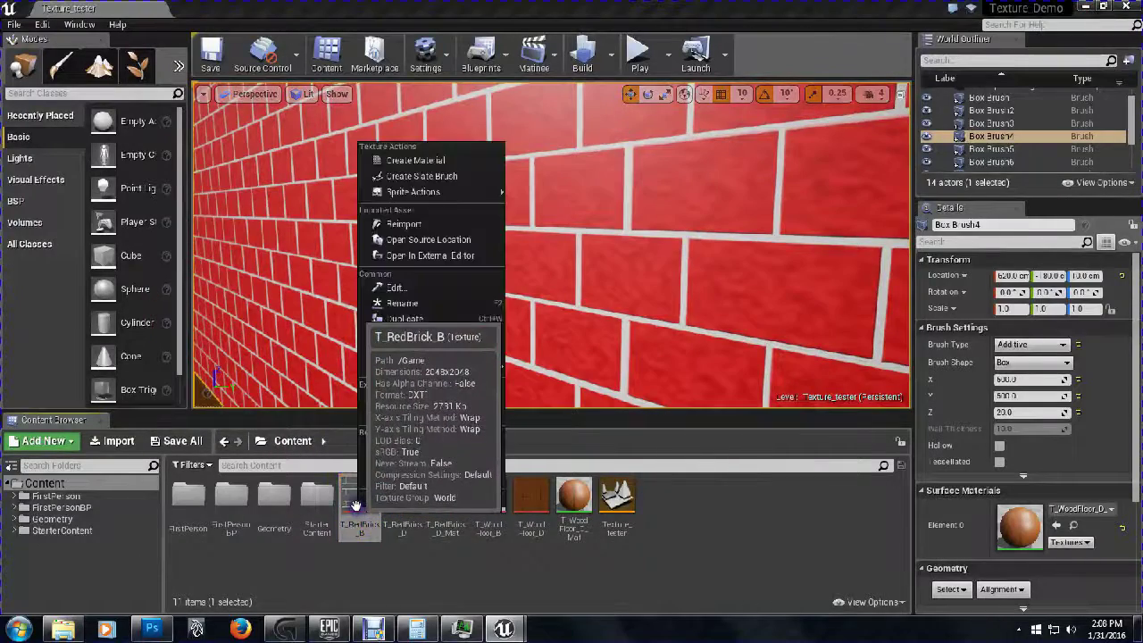
{"action": "left_click", "coordinate": [433, 225]}
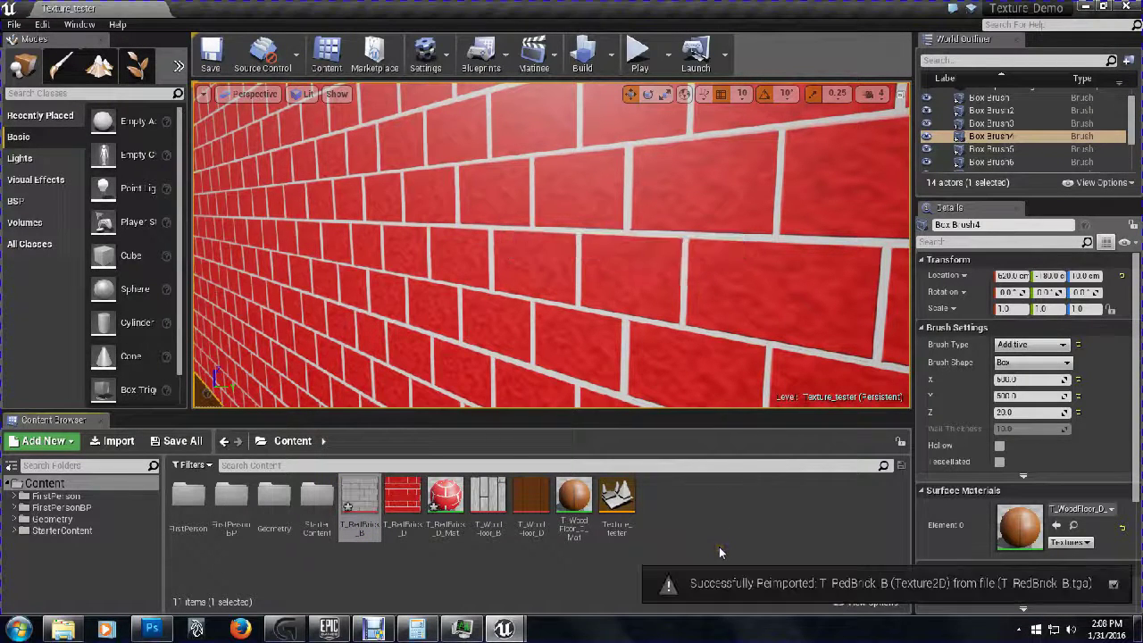
Inspect the brick wall up close, and in the T_RedBrick_D_Mat material try a BumpOffset Height Ratio of 0.05
{"action": "left_click_drag", "start_coordinate": [535, 381], "coordinate": [516, 399]}
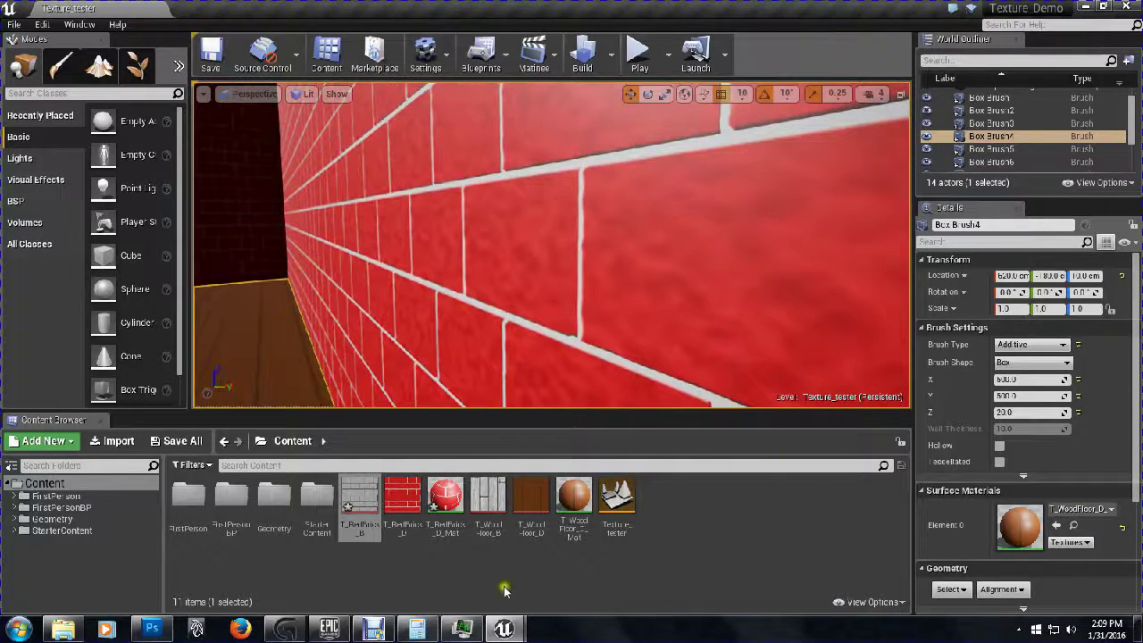
{"action": "mouse_move", "coordinate": [437, 368]}
{"action": "left_mouse_down"}
{"action": "mouse_move", "coordinate": [669, 384]}
{"action": "mouse_move", "coordinate": [465, 373]}
{"action": "mouse_move", "coordinate": [596, 427]}
{"action": "mouse_move", "coordinate": [512, 429]}
{"action": "mouse_move", "coordinate": [420, 375]}
{"action": "mouse_move", "coordinate": [420, 350]}
{"action": "mouse_move", "coordinate": [408, 378]}
{"action": "mouse_move", "coordinate": [426, 398]}
{"action": "mouse_move", "coordinate": [508, 424]}
{"action": "mouse_move", "coordinate": [449, 375]}
{"action": "left_mouse_up"}
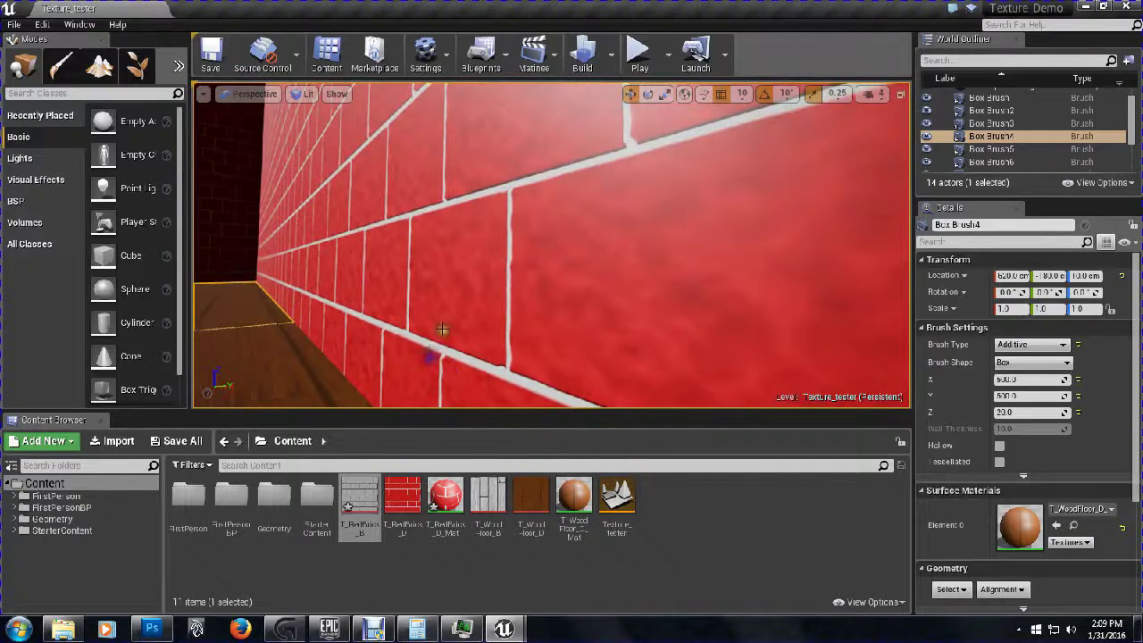
{"action": "double_click", "coordinate": [447, 500]}
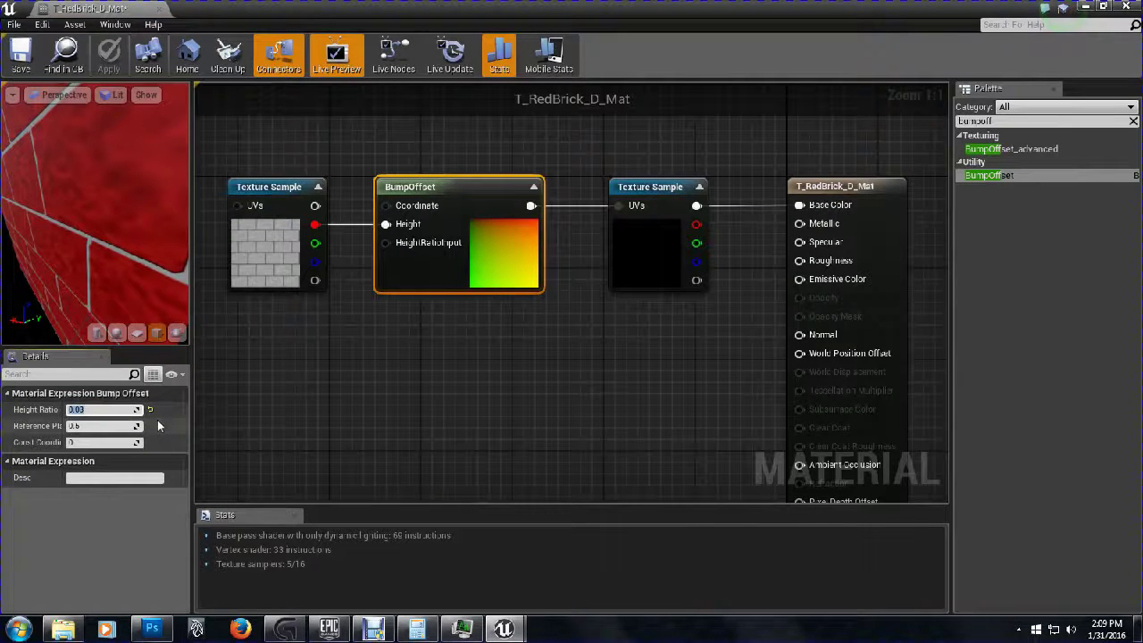
{"action": "type", "text": "05"}
{"action": "left_click", "coordinate": [319, 403]}
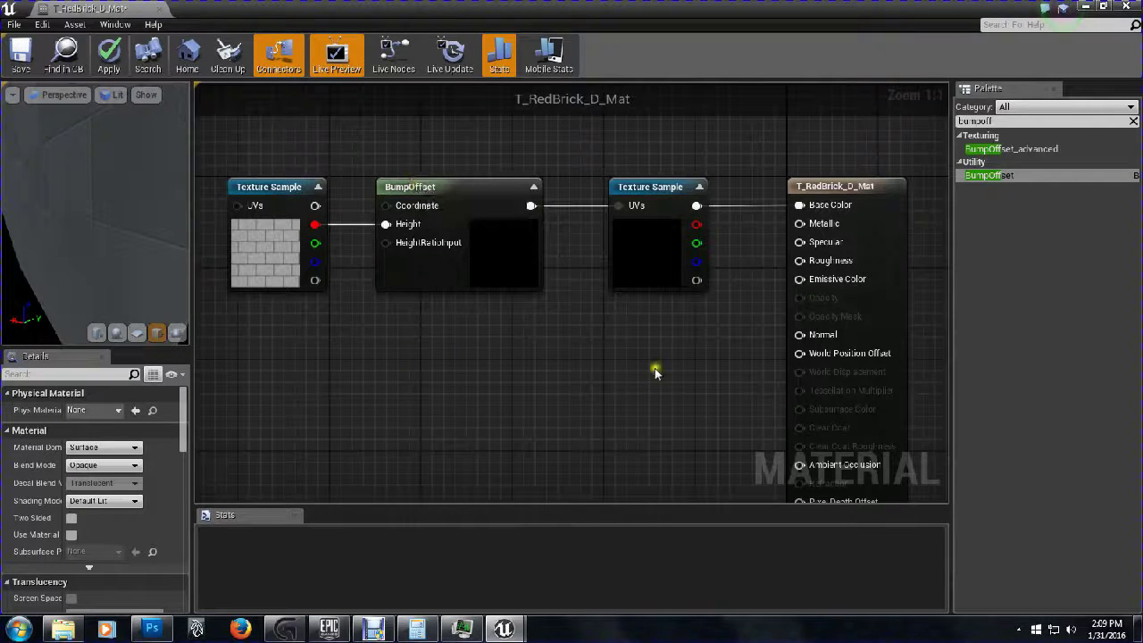
{"action": "left_click", "coordinate": [417, 178]}
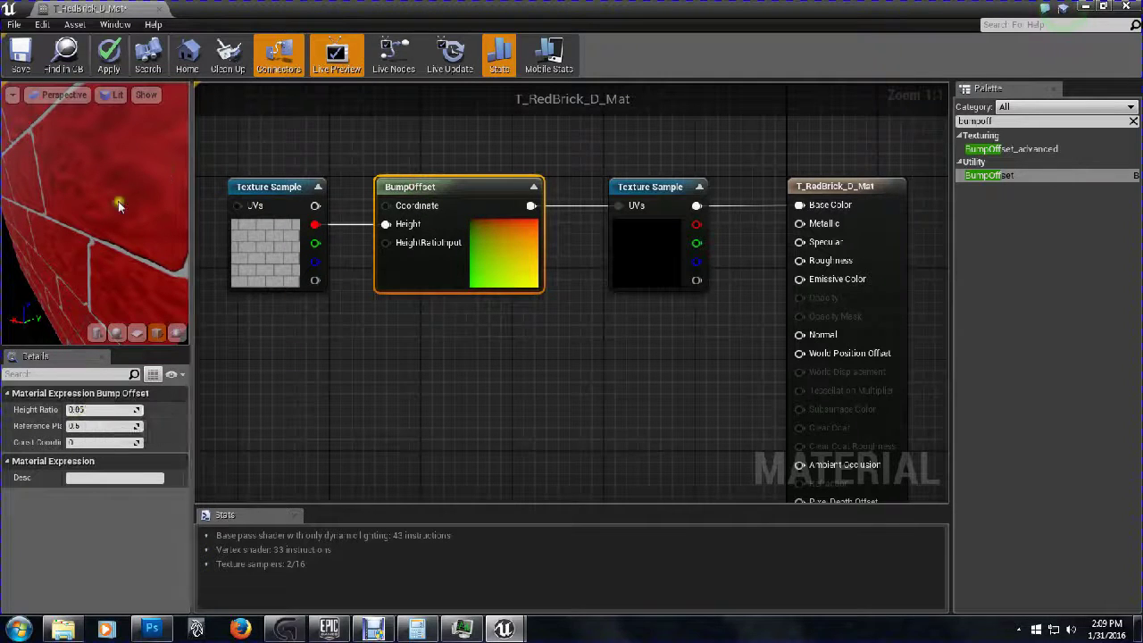
{"action": "mouse_move", "coordinate": [105, 246]}
{"action": "left_mouse_down"}
{"action": "mouse_move", "coordinate": [120, 210]}
{"action": "mouse_move", "coordinate": [93, 232]}
{"action": "mouse_move", "coordinate": [126, 200]}
{"action": "mouse_move", "coordinate": [76, 175]}
{"action": "mouse_move", "coordinate": [106, 214]}
{"action": "mouse_move", "coordinate": [82, 248]}
{"action": "mouse_move", "coordinate": [64, 246]}
{"action": "mouse_move", "coordinate": [61, 229]}
{"action": "mouse_move", "coordinate": [96, 232]}
{"action": "left_mouse_up"}
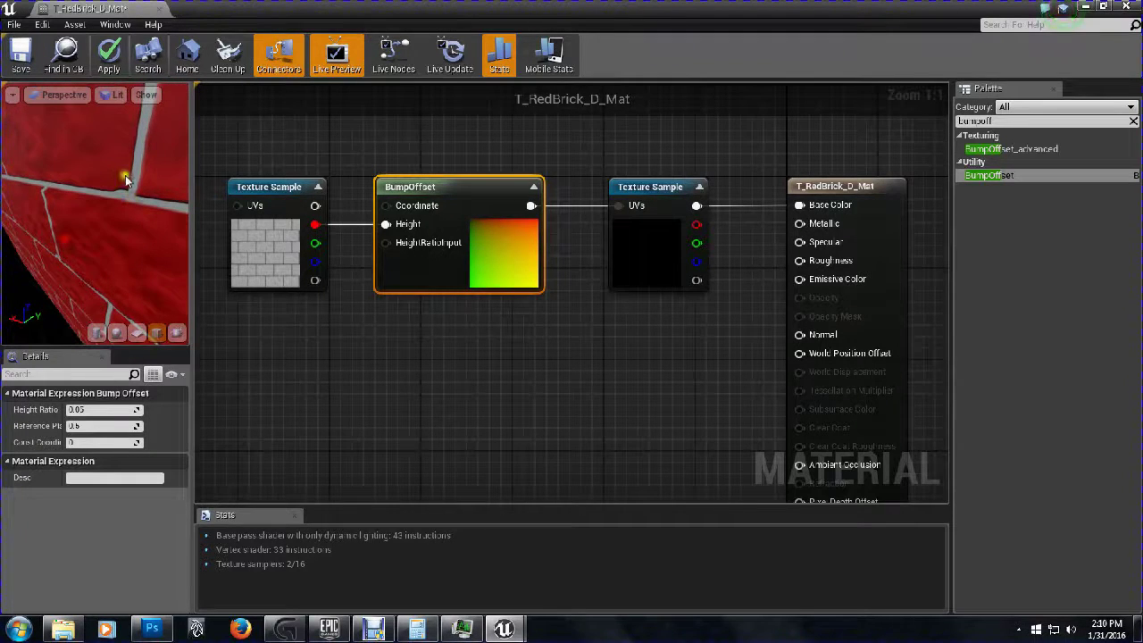
Set the BumpOffset Height Ratio to 0.03, apply the material changes and return to the level editor
{"action": "left_click", "coordinate": [100, 412]}
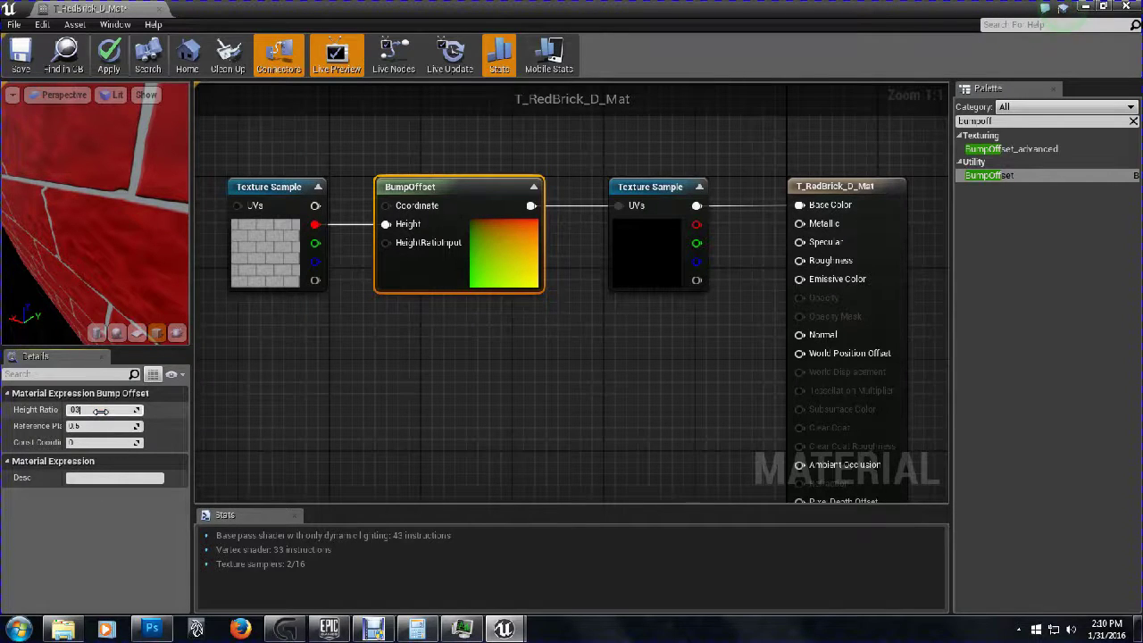
{"action": "key", "text": "Return"}
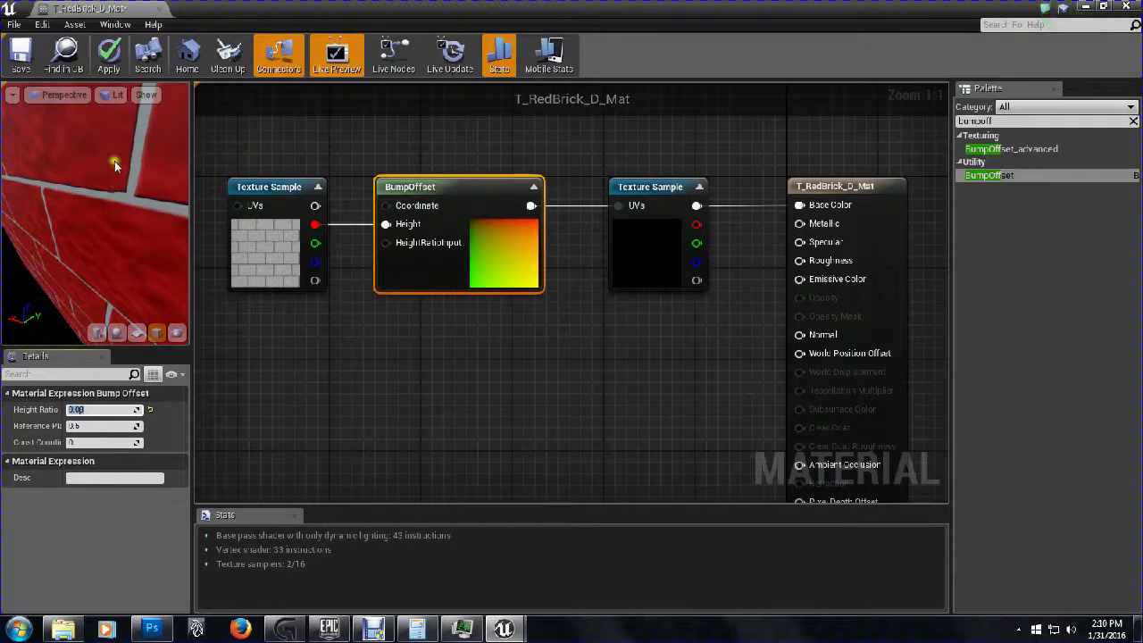
{"action": "left_click", "coordinate": [105, 69]}
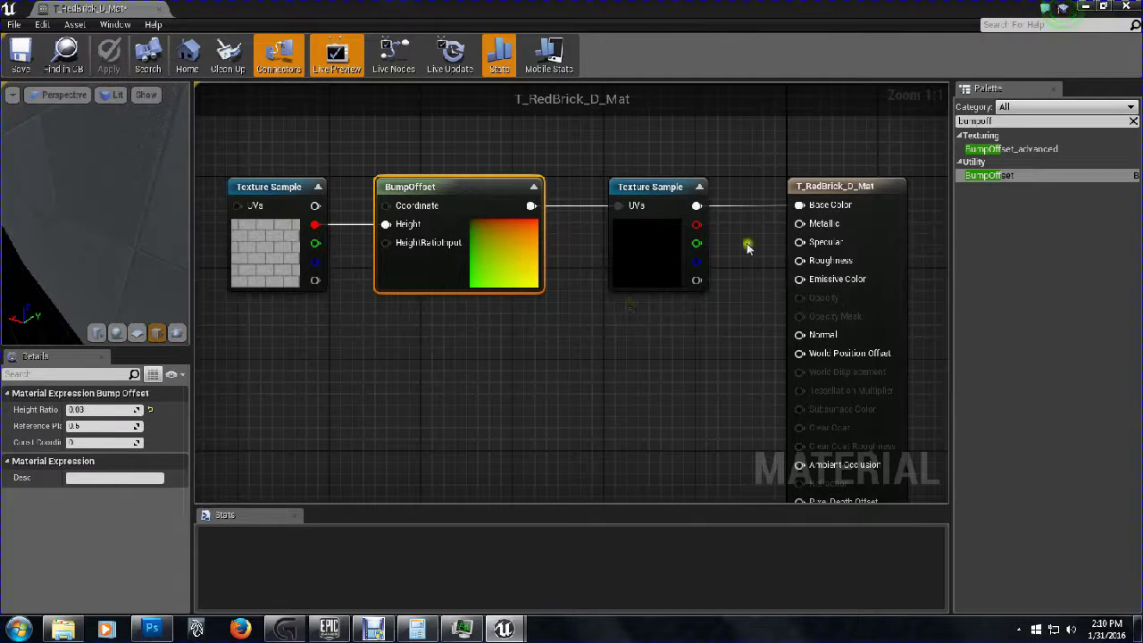
{"action": "left_click", "coordinate": [1090, 9]}
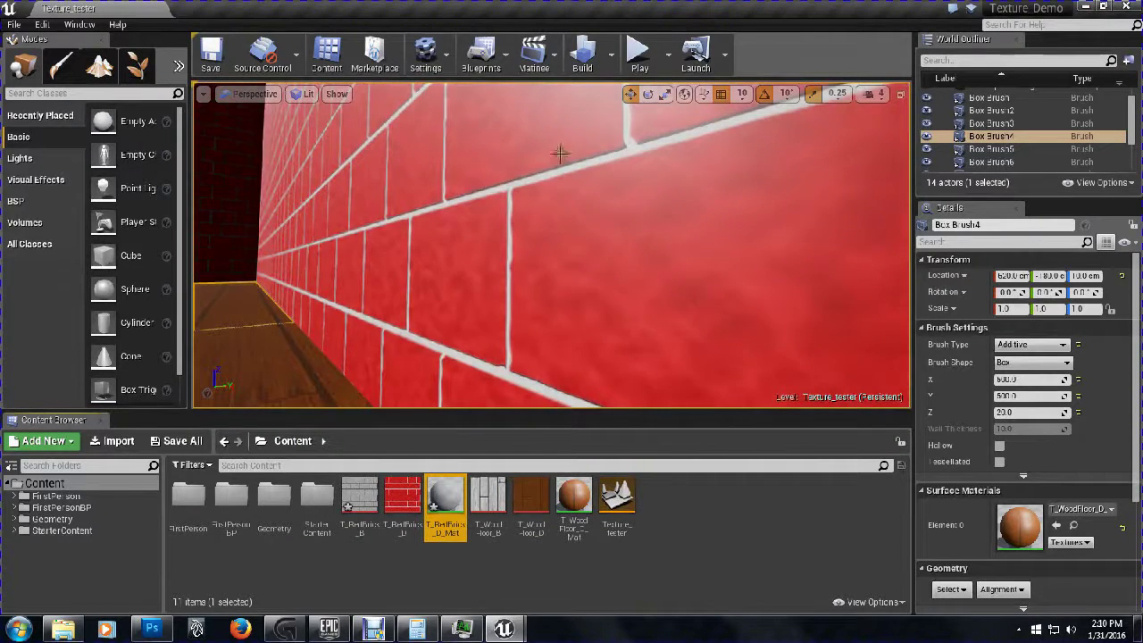
{"action": "left_click", "coordinate": [633, 69]}
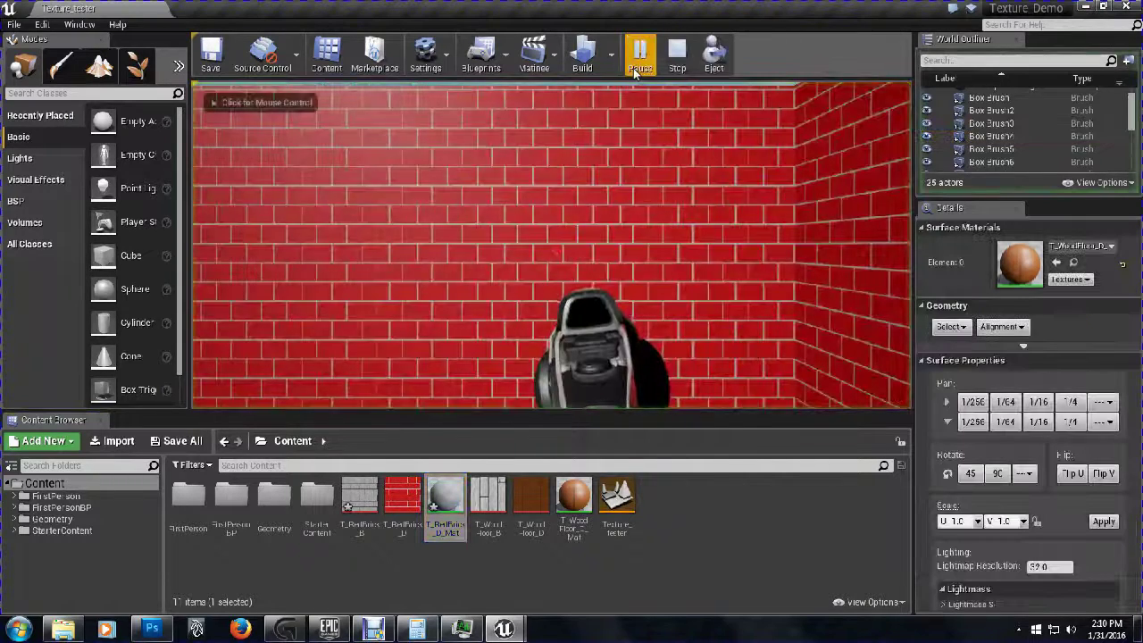
{"action": "left_click", "coordinate": [635, 70]}
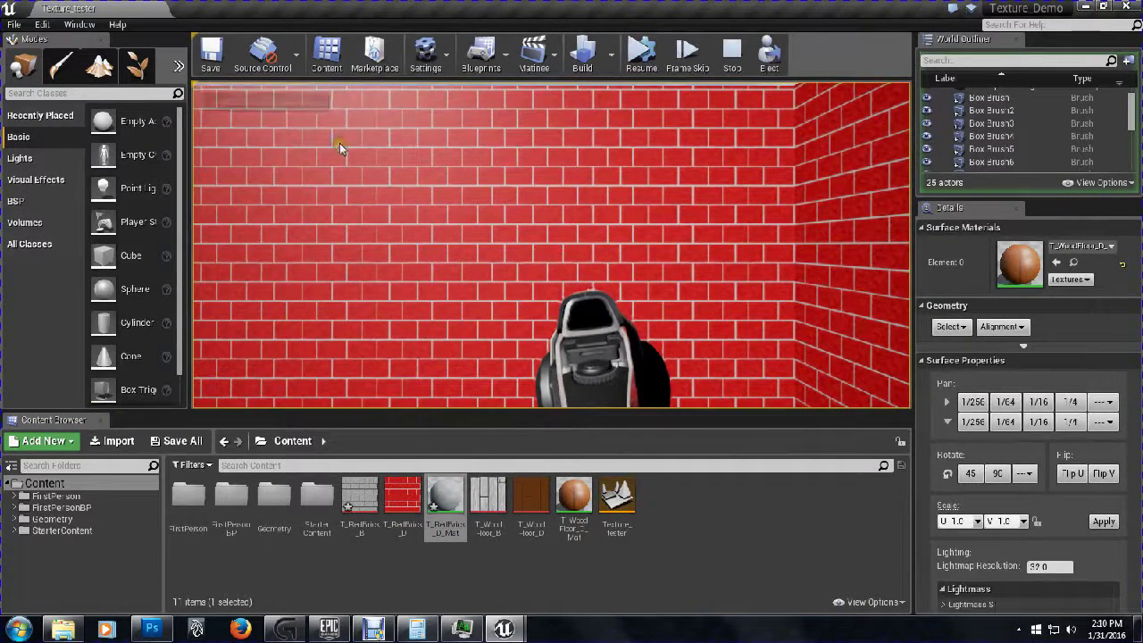
{"action": "key", "text": "Escape"}
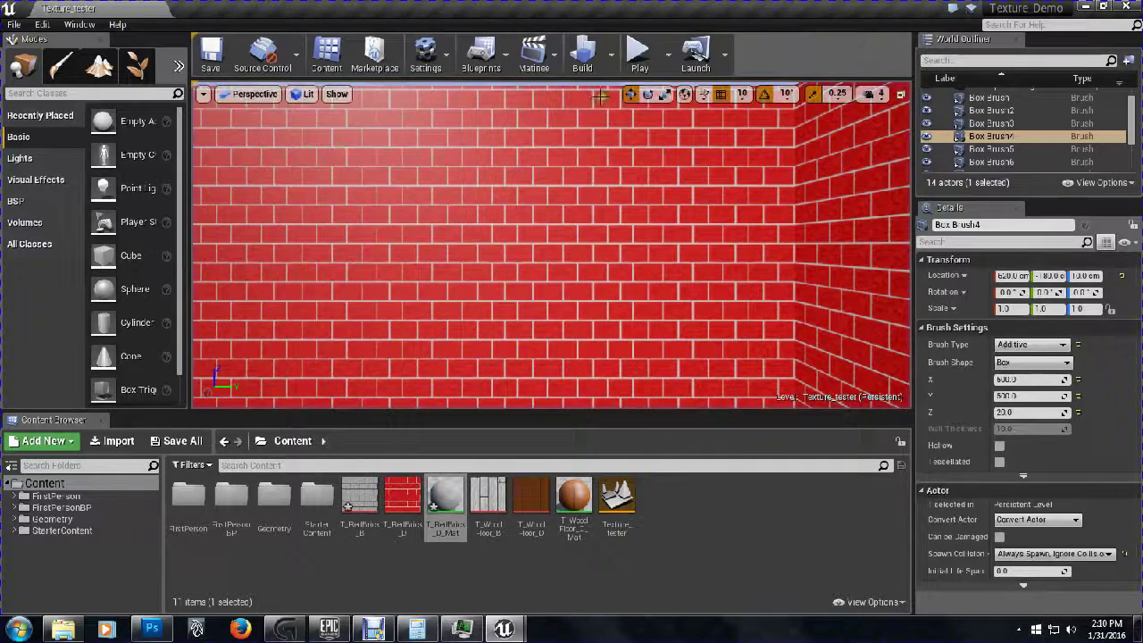
Play the level and walk along the brick walls to examine the bump effect from different angles and distances
{"action": "left_click", "coordinate": [639, 54]}
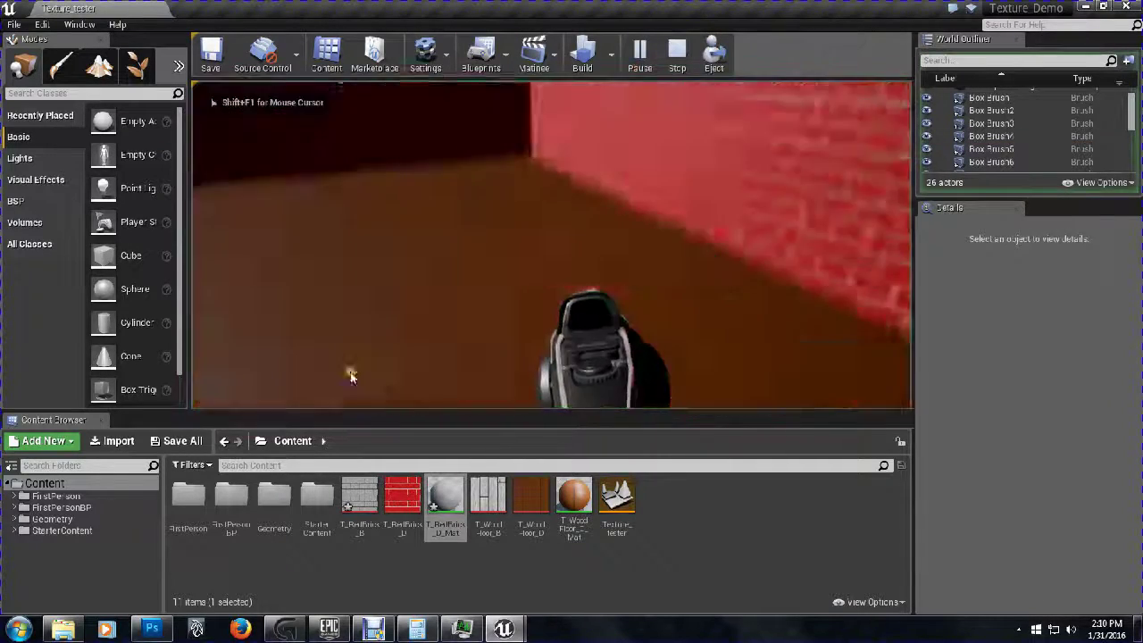
{"action": "left_click", "coordinate": [458, 343]}
{"action": "key", "text": "w"}
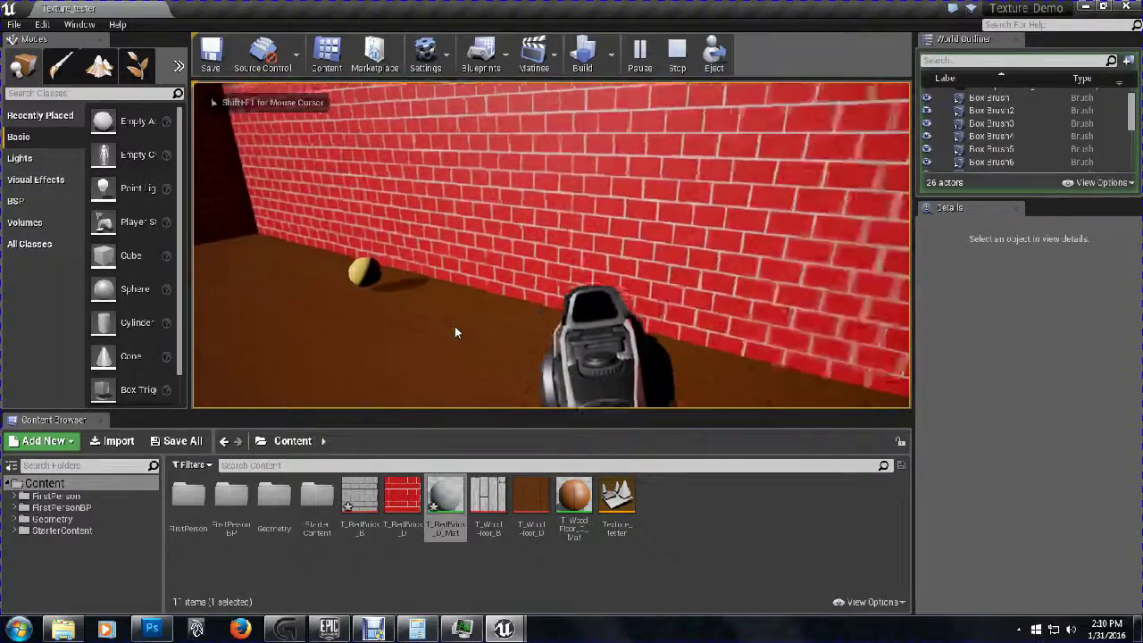
{"action": "key", "text": "w"}
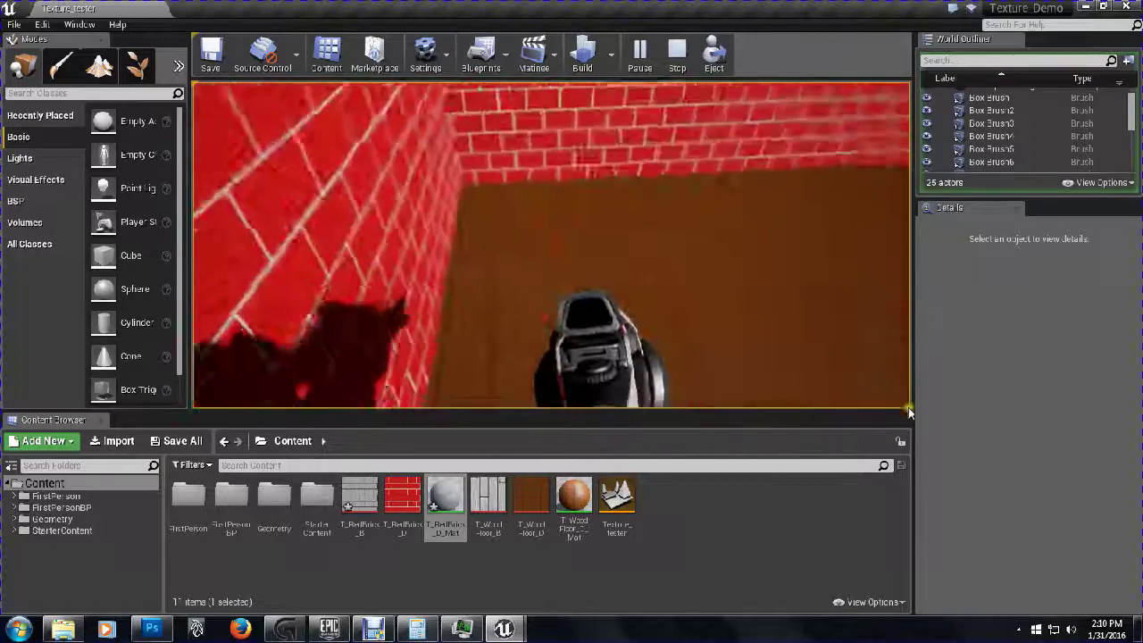
{"action": "key", "text": "d"}
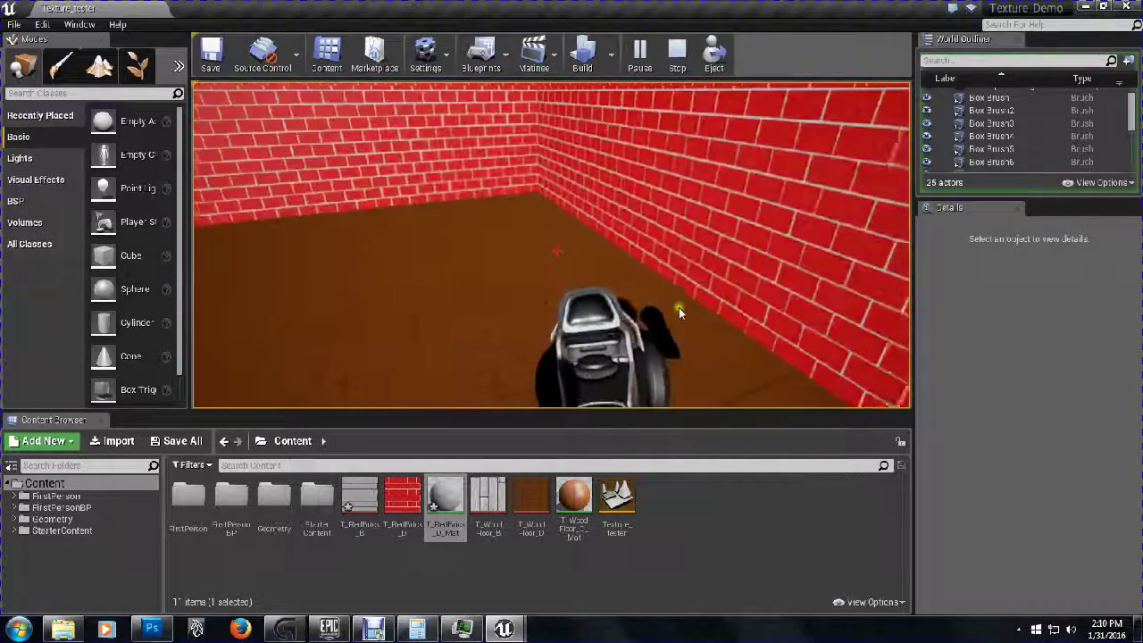
{"action": "key", "text": "d"}
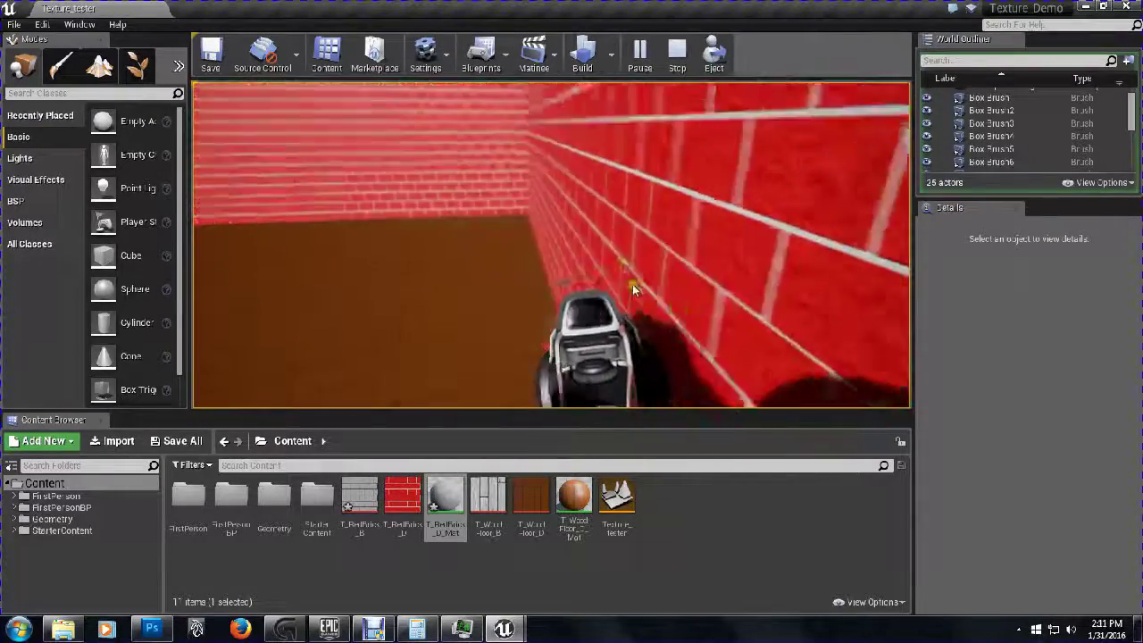
{"action": "key", "text": "d"}
{"action": "key", "text": "w"}
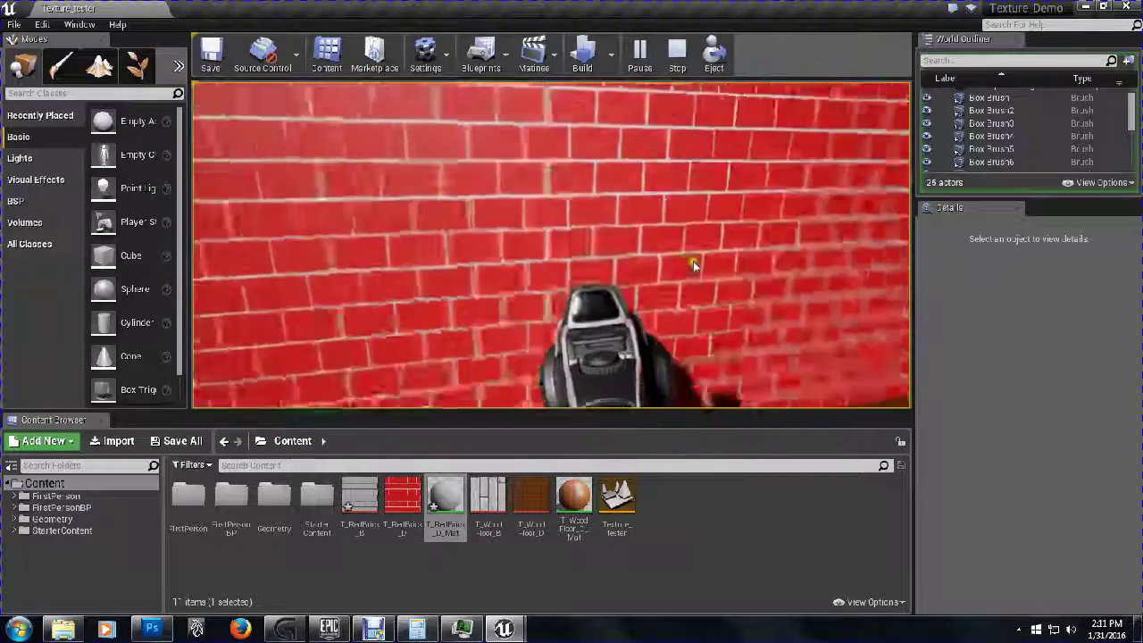
{"action": "key", "text": "w"}
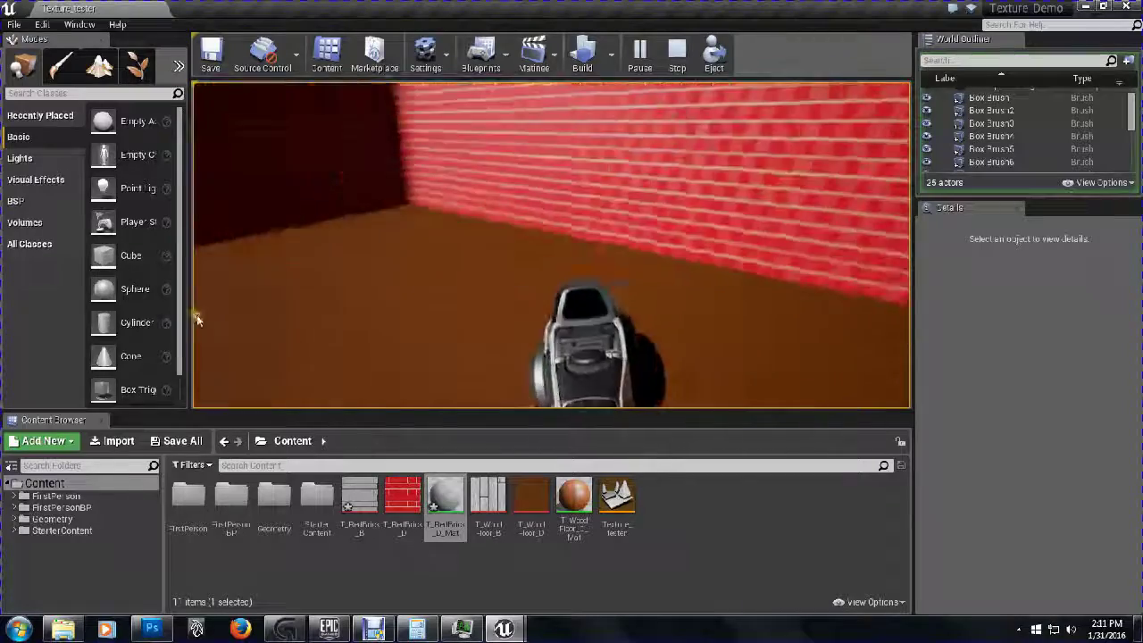
{"action": "key", "text": "d"}
{"action": "key", "text": "w"}
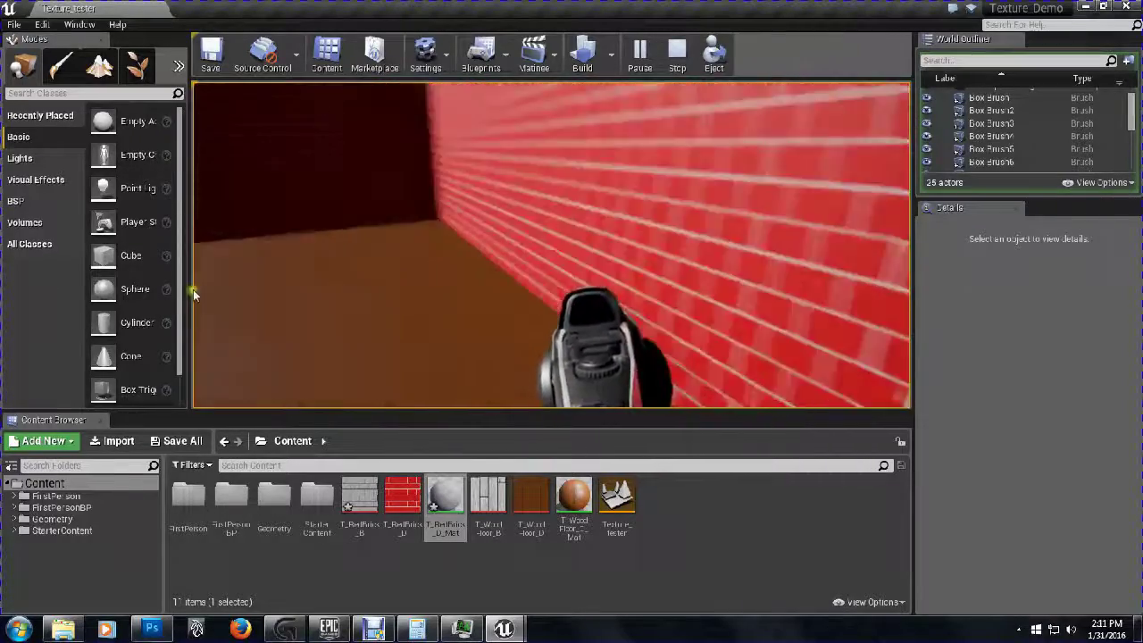